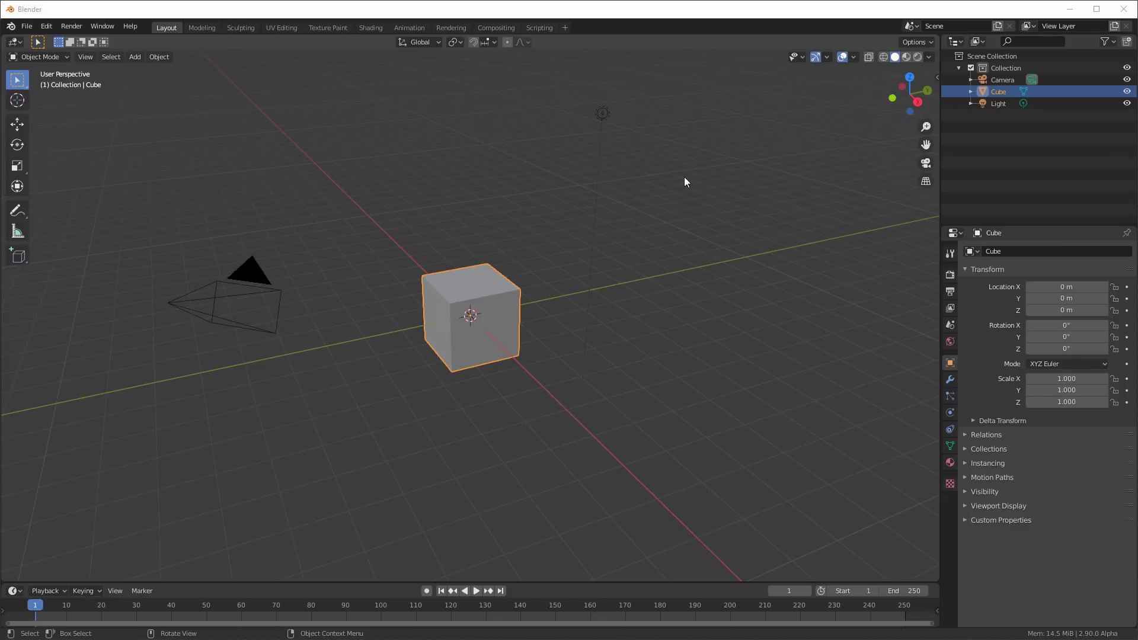
Enable Zoom to Mouse Position in the navigation preferences and set the Cycles render device to CUDA in the system preferences
click(46, 26)
click(100, 197)
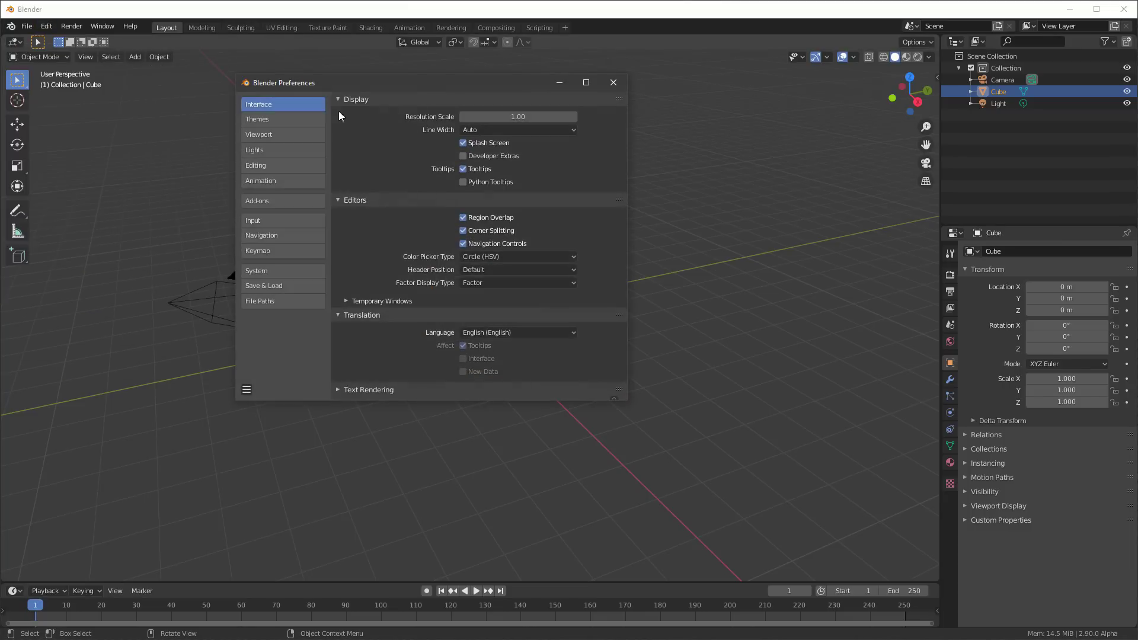
click(276, 237)
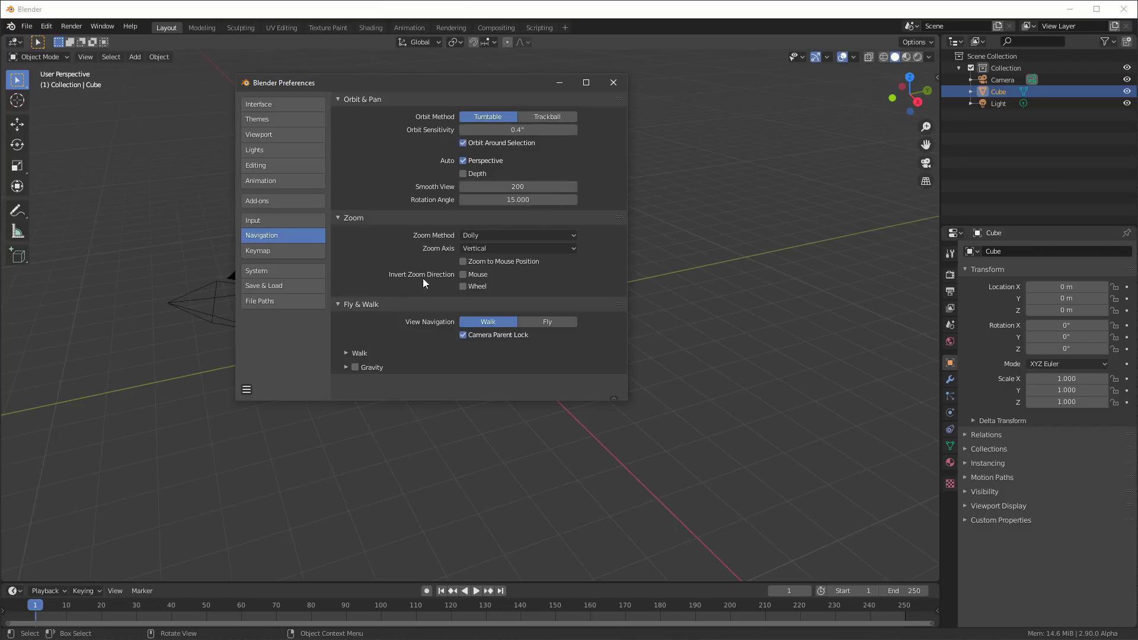
click(464, 262)
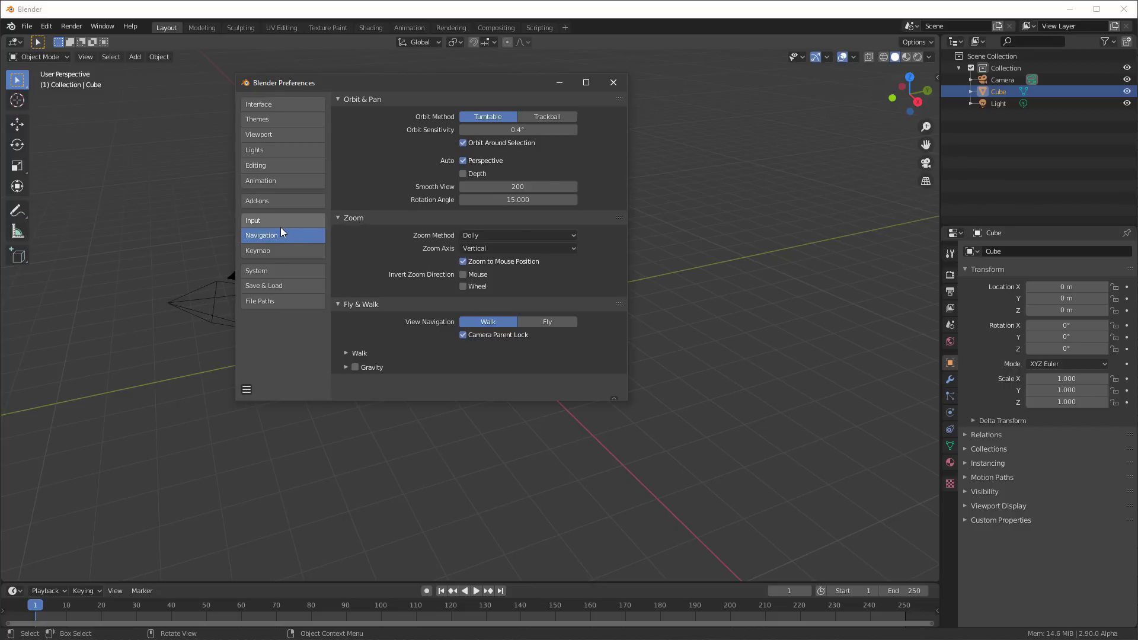
click(267, 270)
click(460, 118)
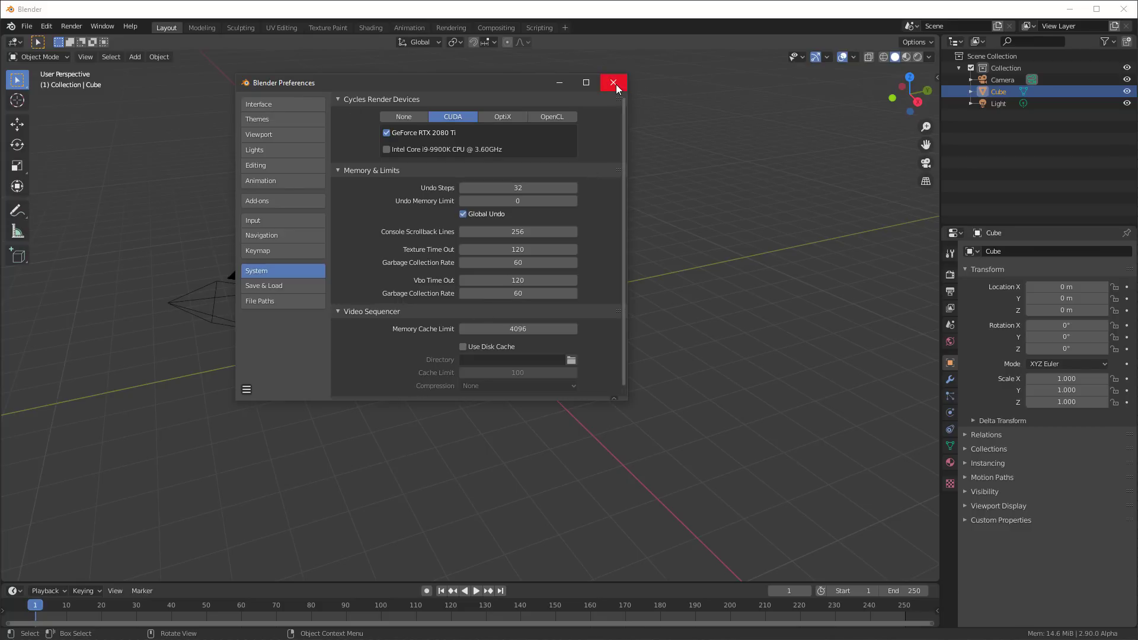
Turn off Auto-Save Preferences and close the preferences window
click(246, 389)
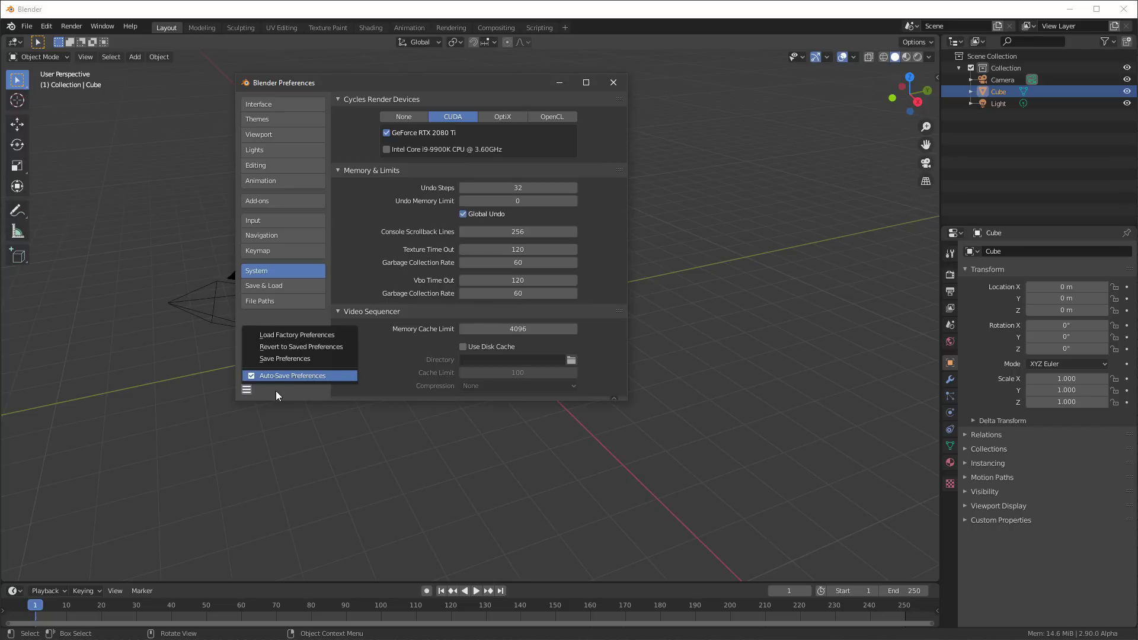
click(246, 390)
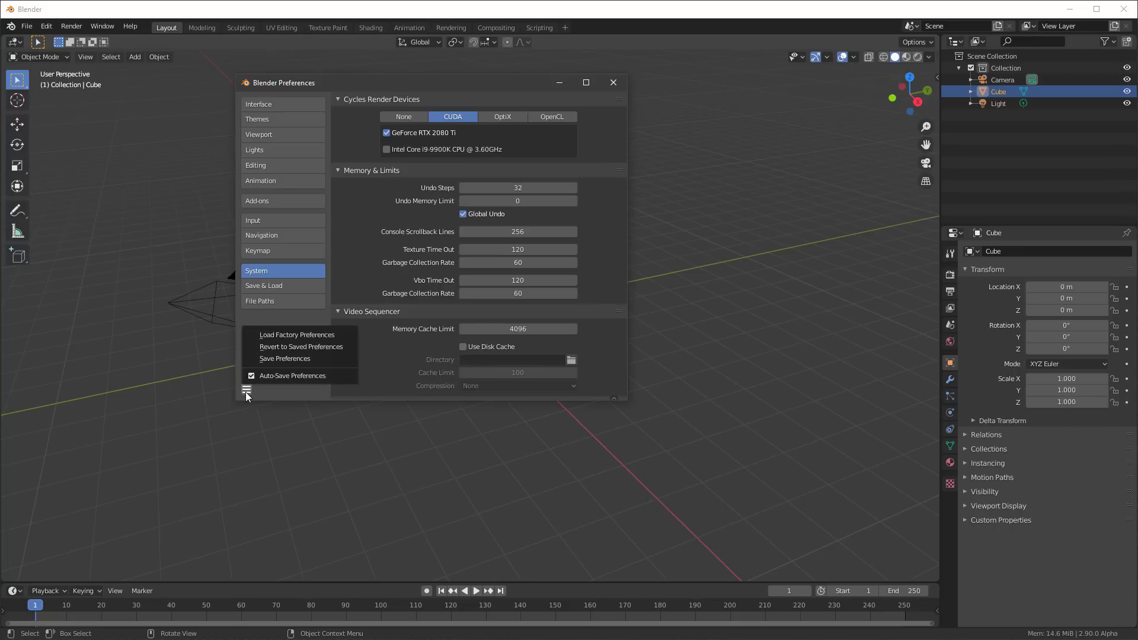
click(264, 378)
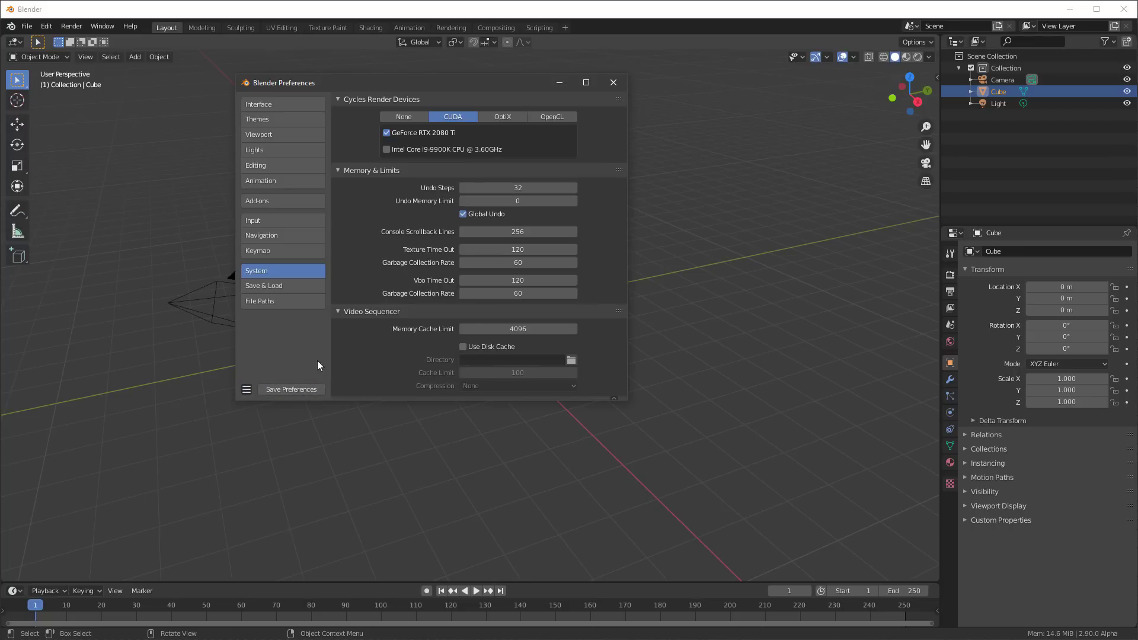
click(614, 83)
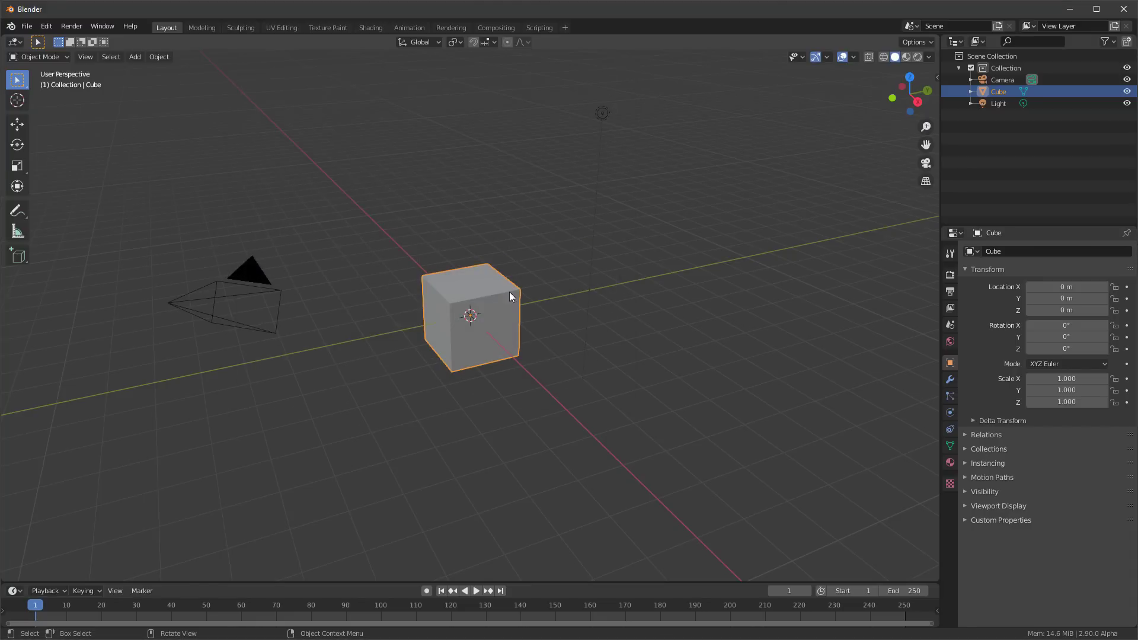
Split the 3D viewport into two side-by-side areas and join them back into one
scroll(517, 301, up, 3)
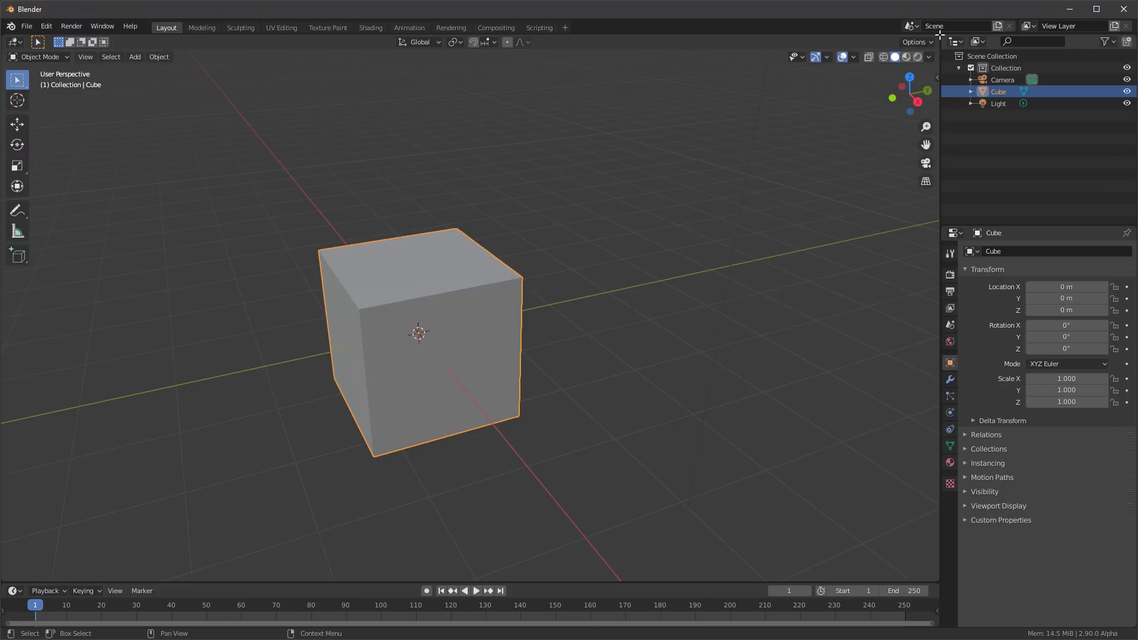
drag(940, 35, 669, 37)
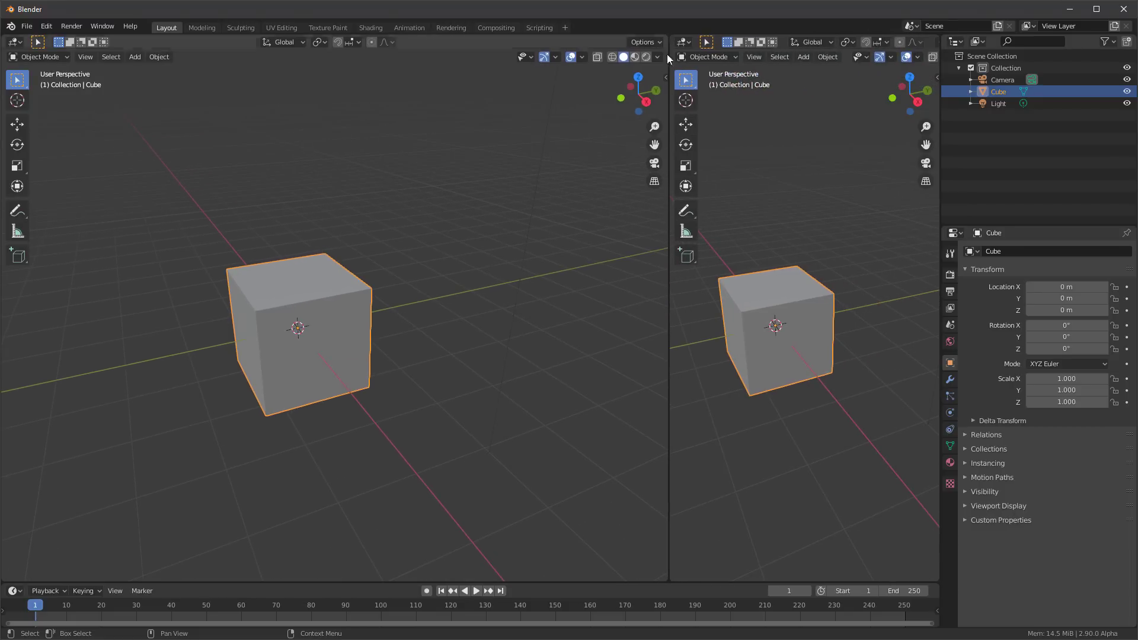
right_click(669, 318)
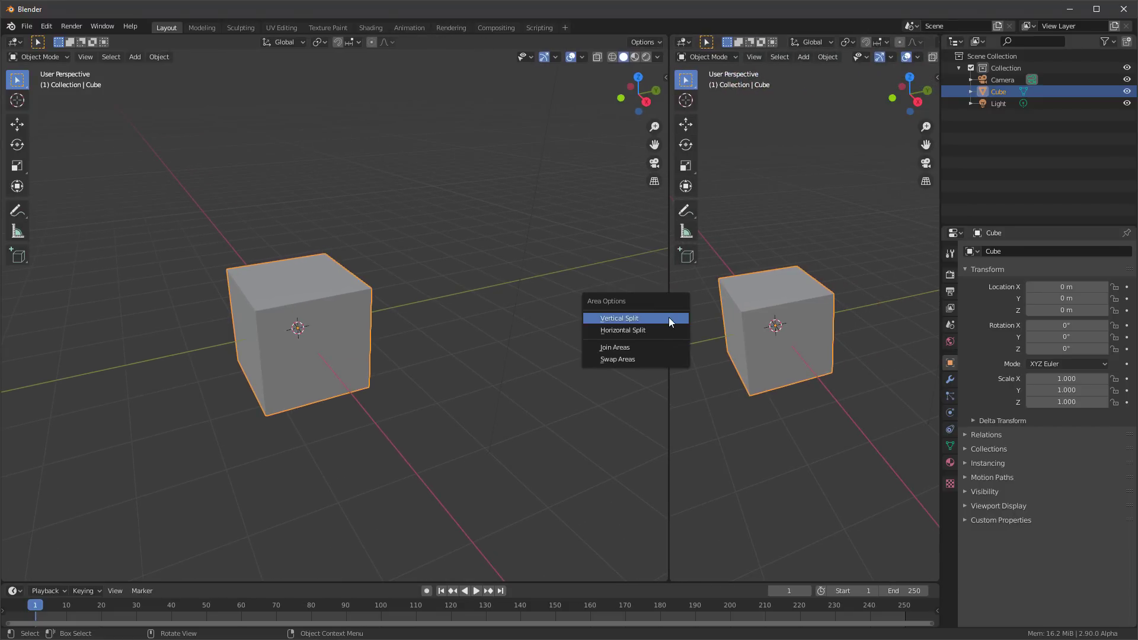
click(667, 349)
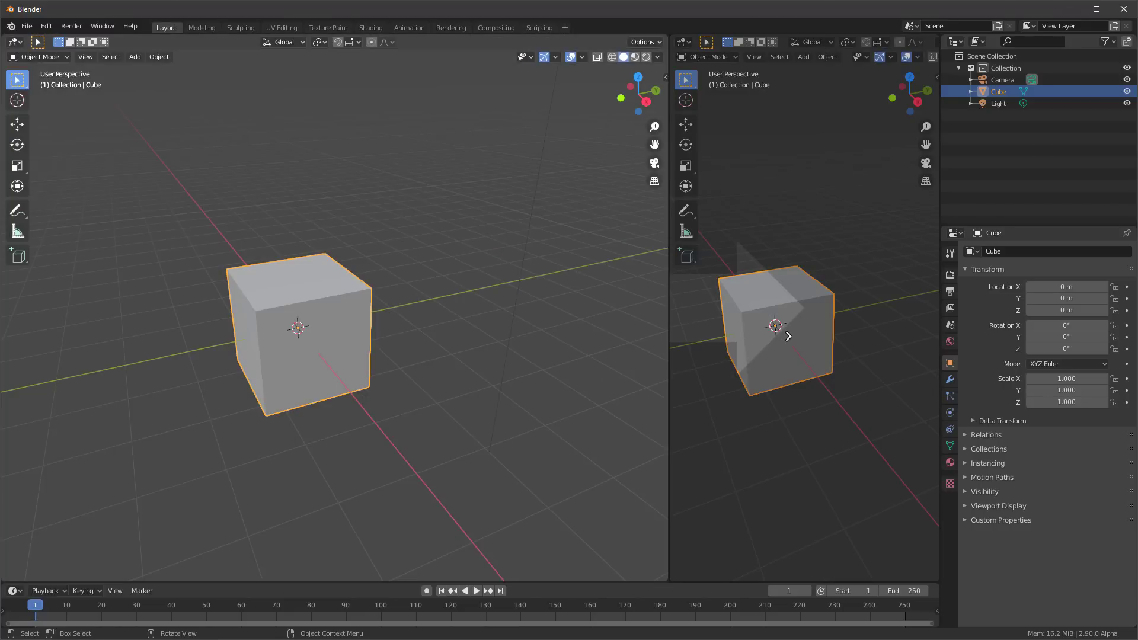
click(787, 336)
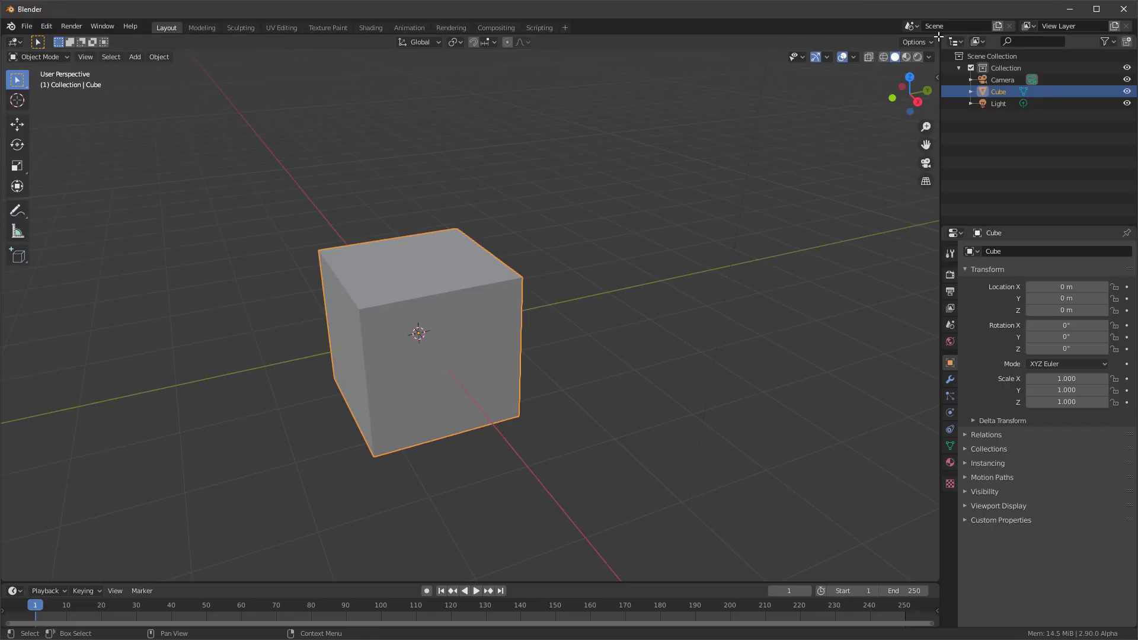
Split the 3D viewport into two side-by-side areas and change the new narrower area to an Image Editor
drag(938, 36, 686, 53)
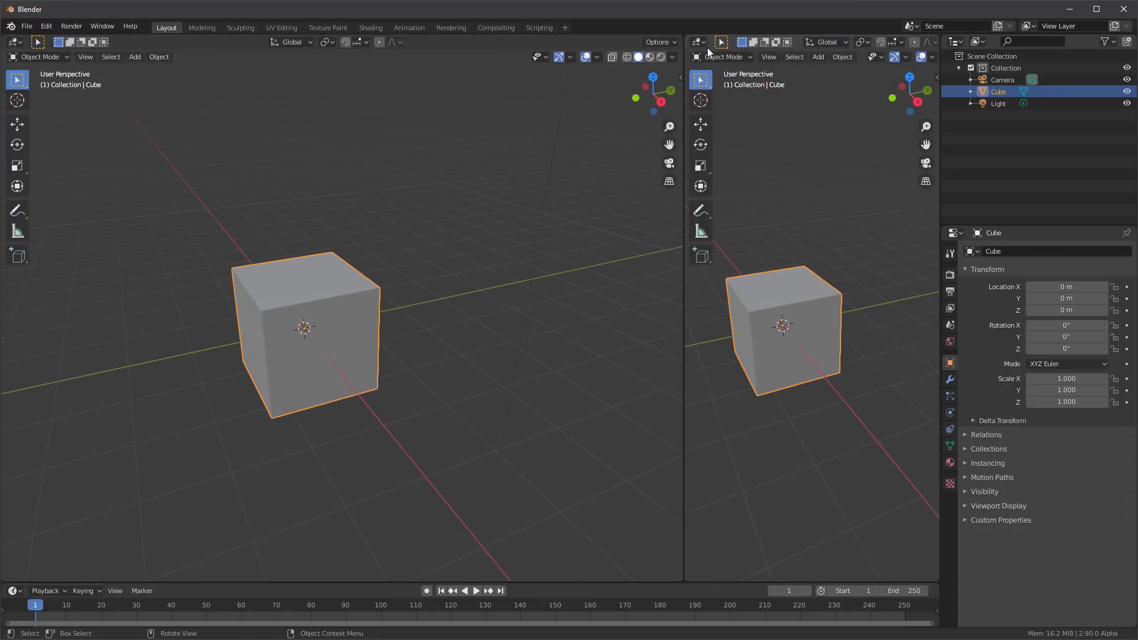
click(700, 42)
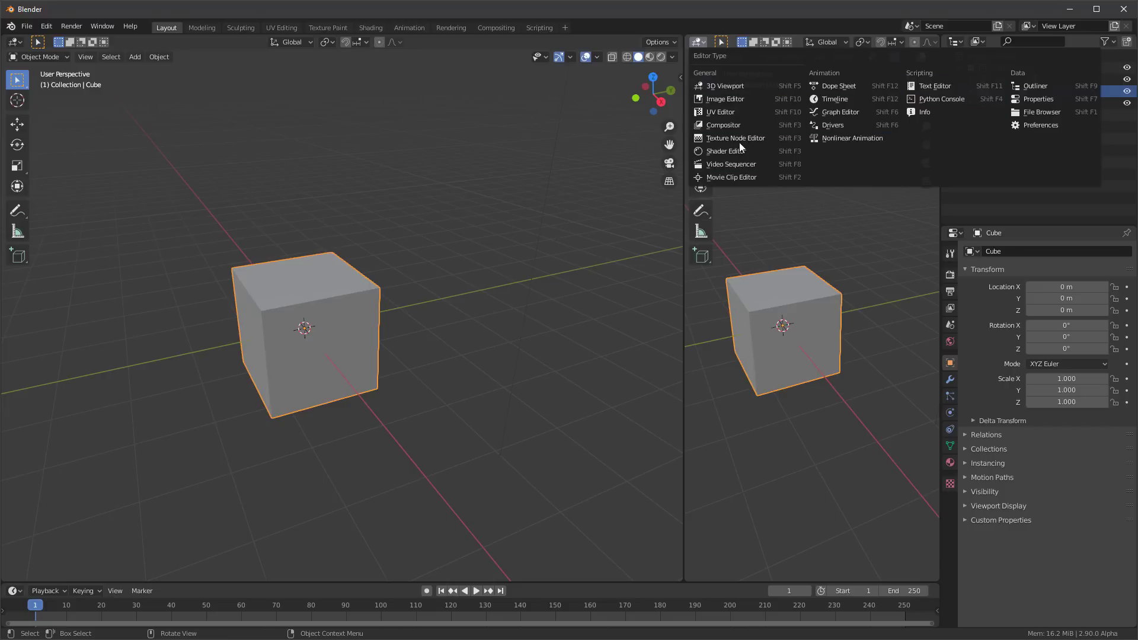
click(723, 99)
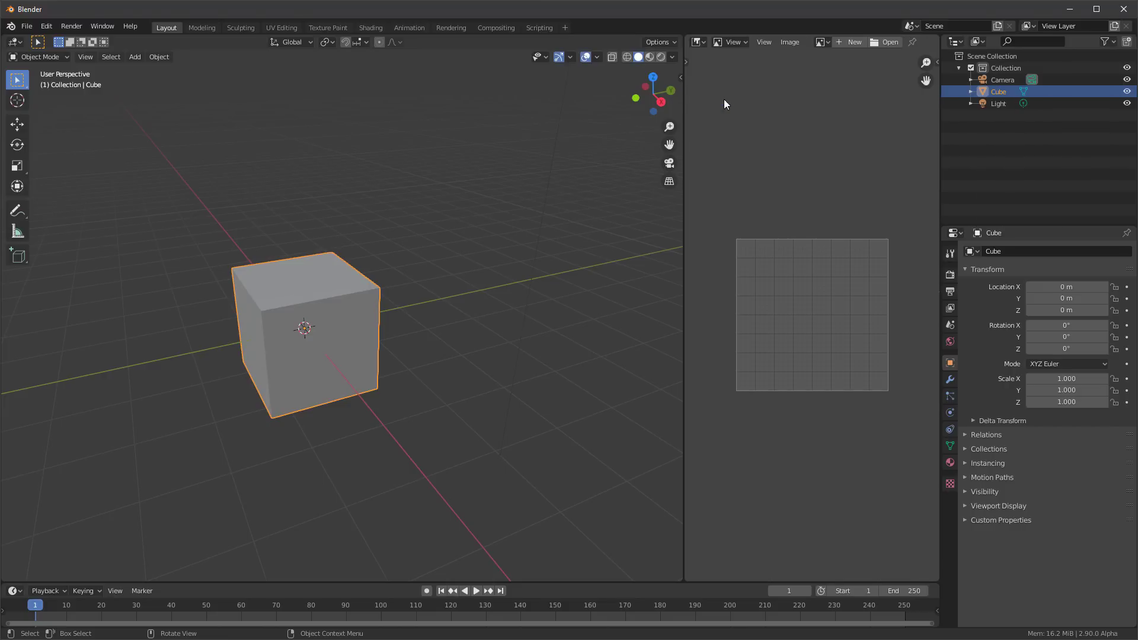
While opening an image, bookmark the Samsung_1TB (E:) drive and its Dropbox folder, and remove the drive's bookmark again
click(889, 42)
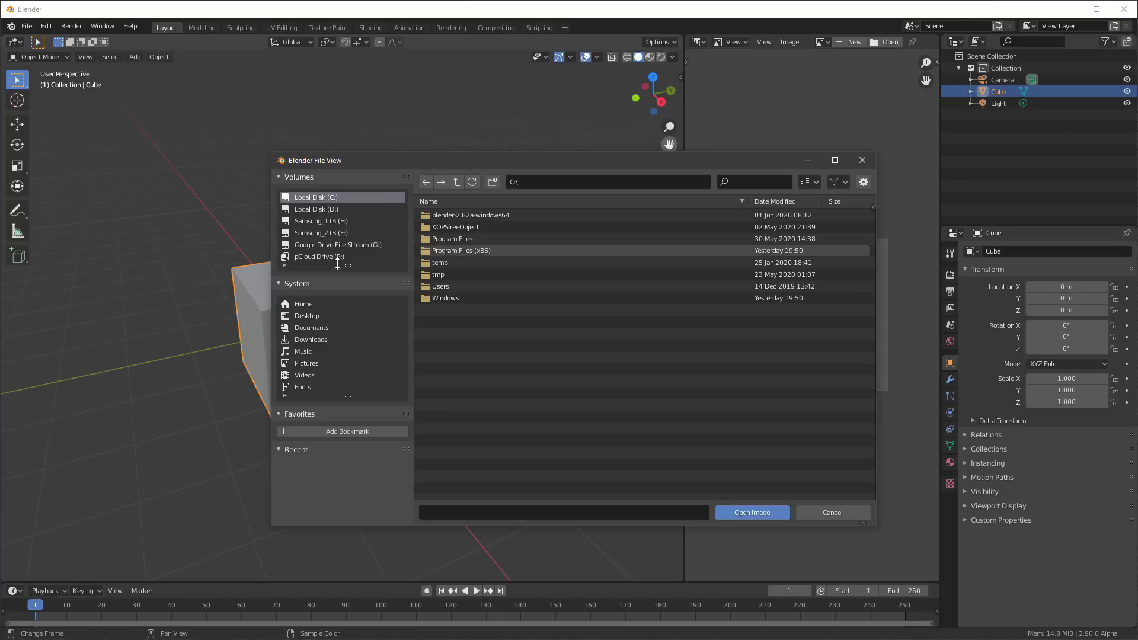
click(311, 220)
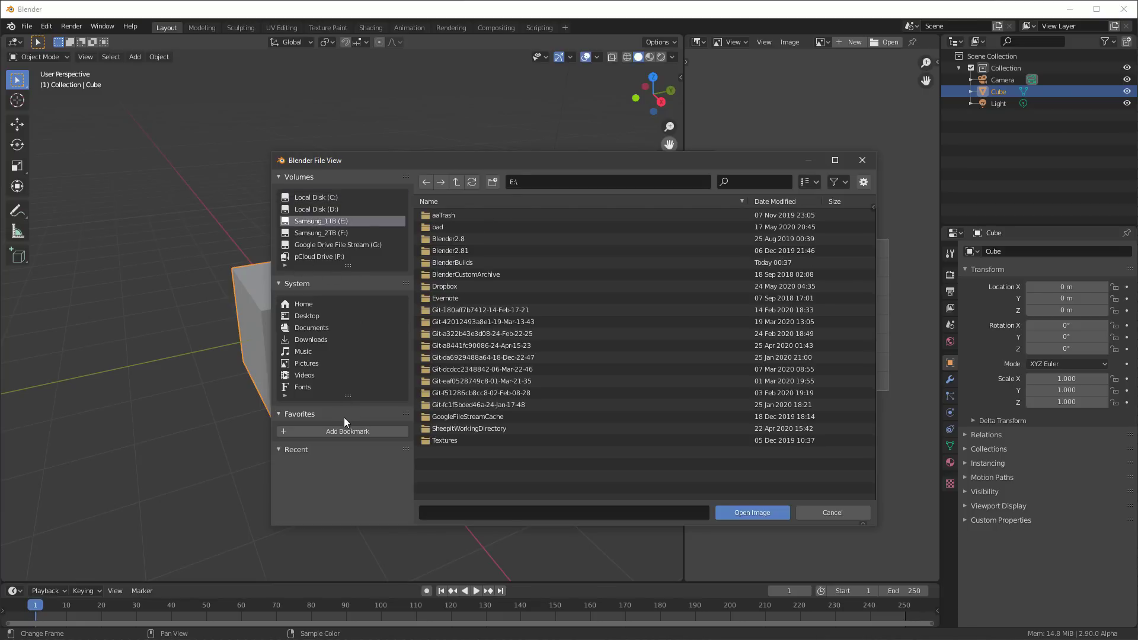
click(426, 287)
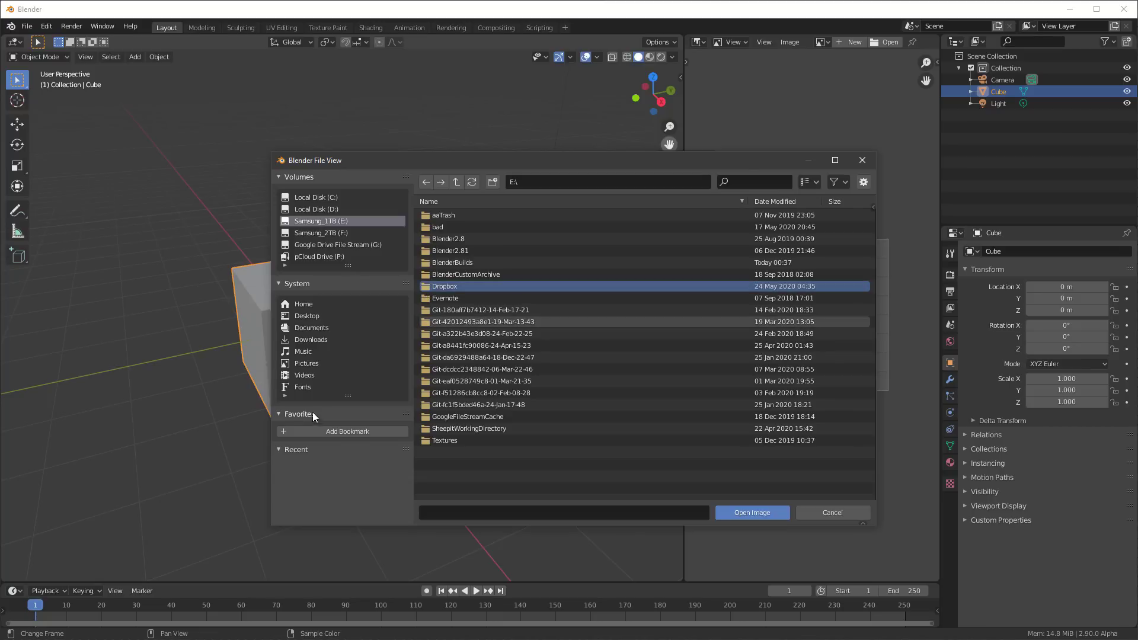
click(283, 430)
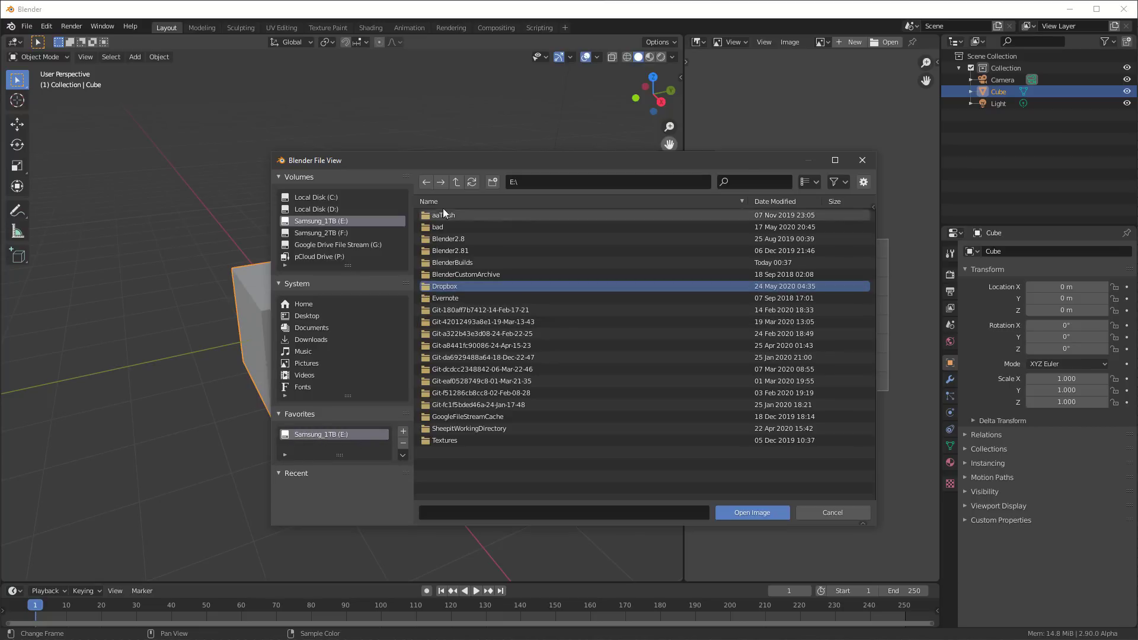
double_click(426, 286)
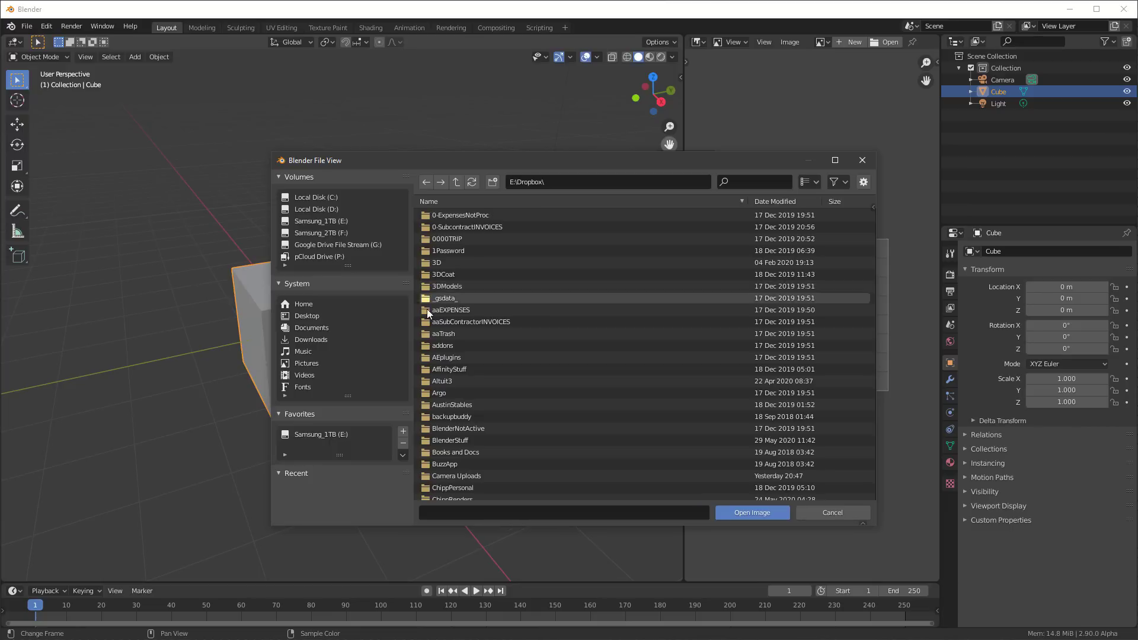
click(403, 432)
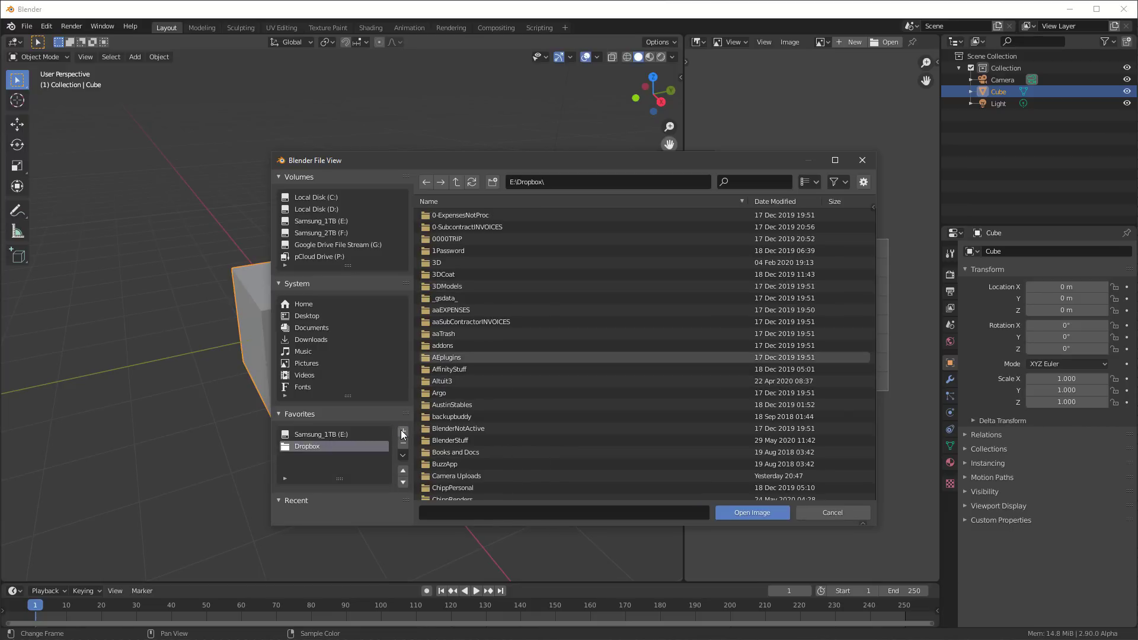
click(296, 435)
click(403, 443)
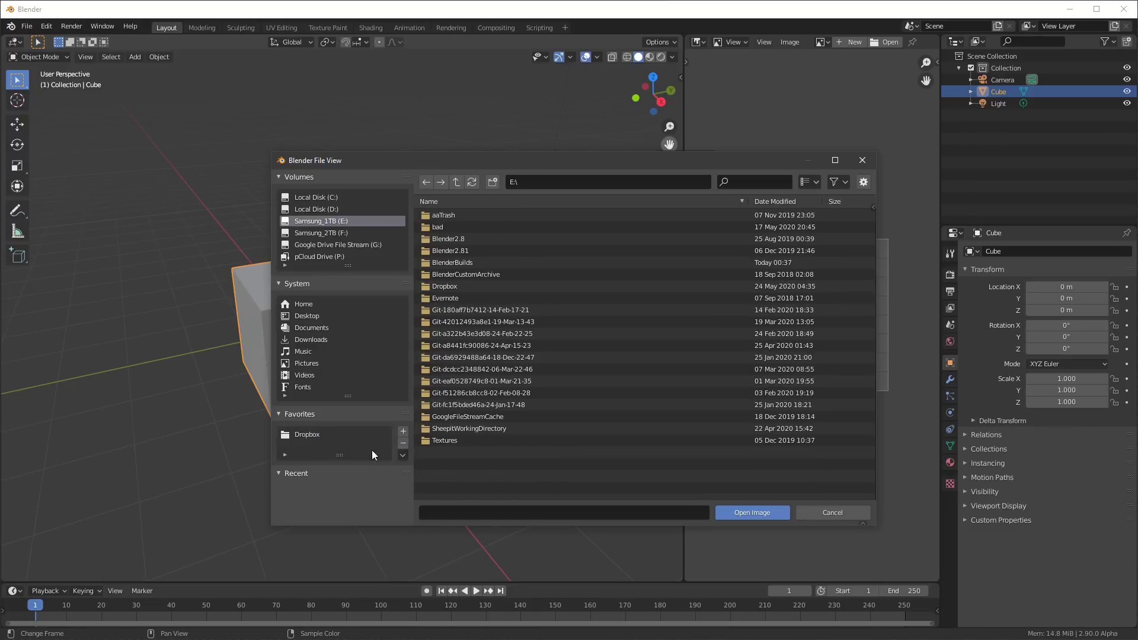
Bookmark the BlenderStuff folder inside Dropbox and its BlendFiles subfolder as favorites
click(368, 435)
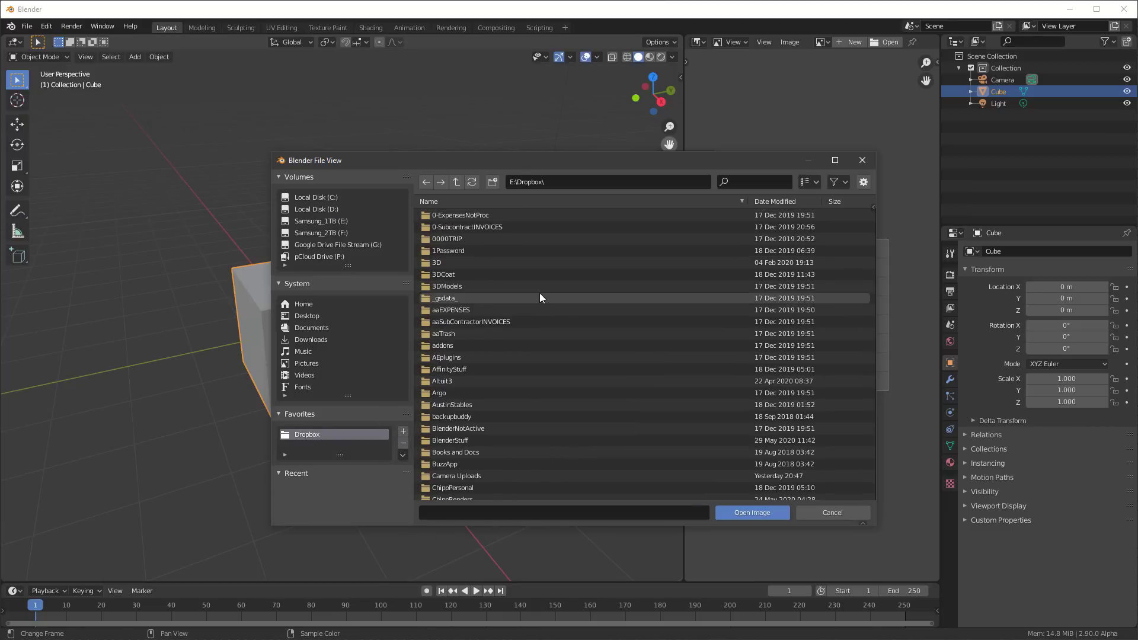
double_click(436, 440)
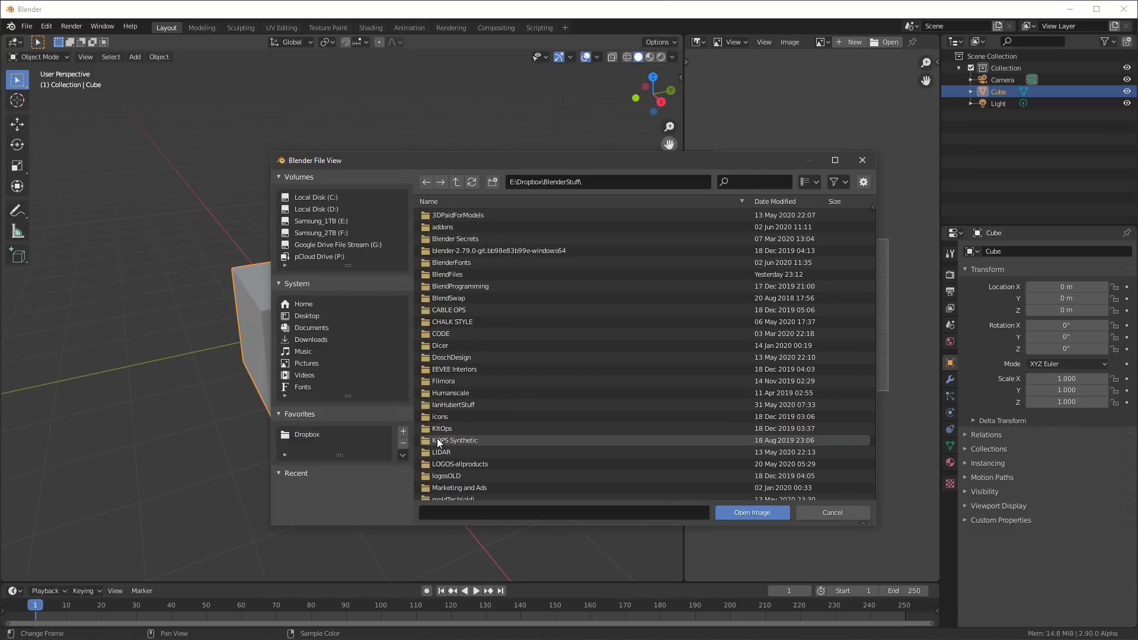
click(403, 432)
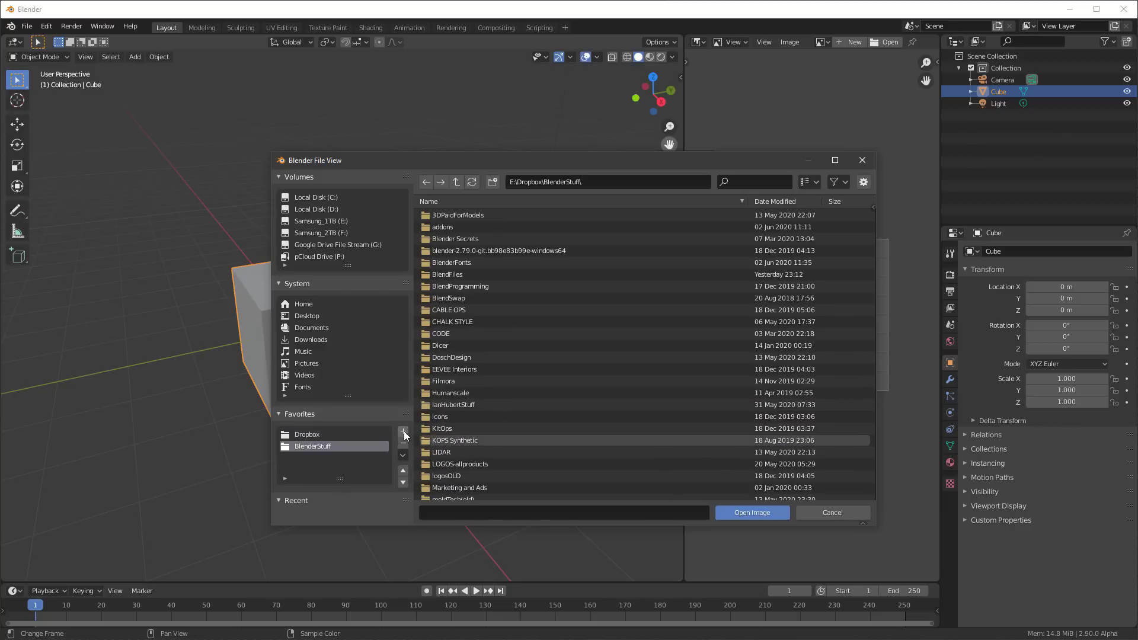
double_click(452, 275)
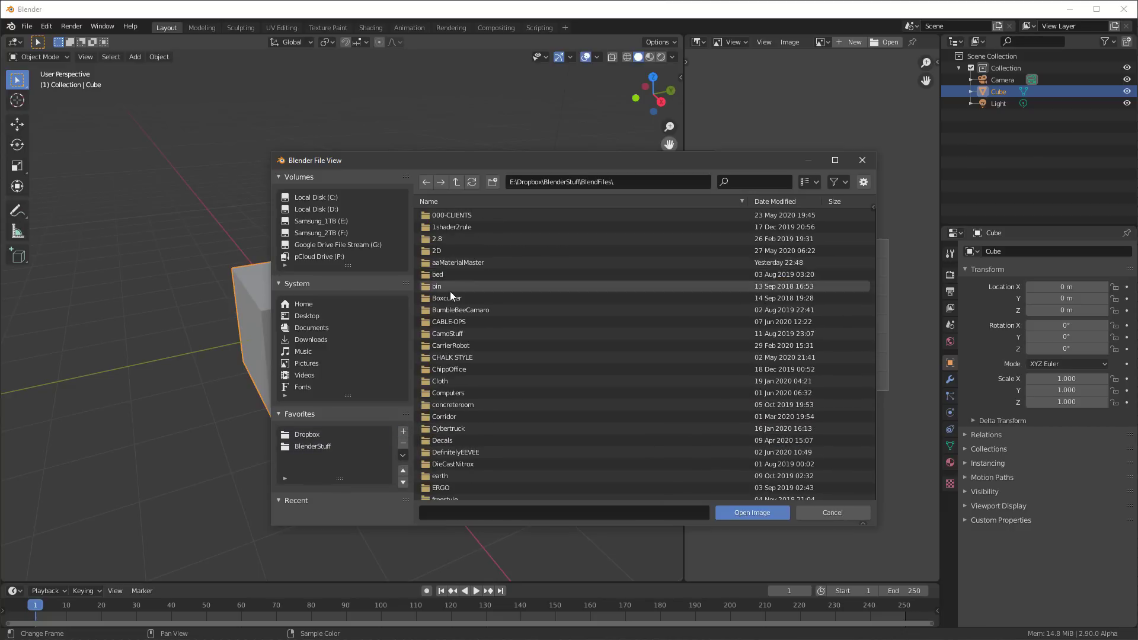
click(403, 431)
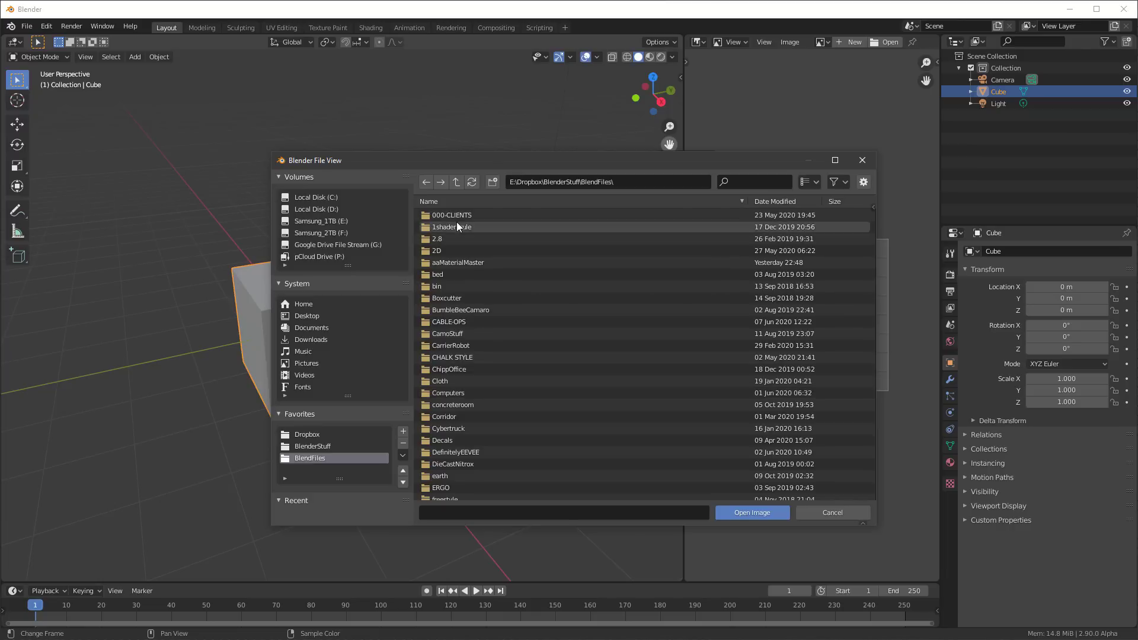
Open archedWindow.png from the SketchUpFiles folder inside BlendFiles in the Image Editor
scroll(507, 376, down, 10)
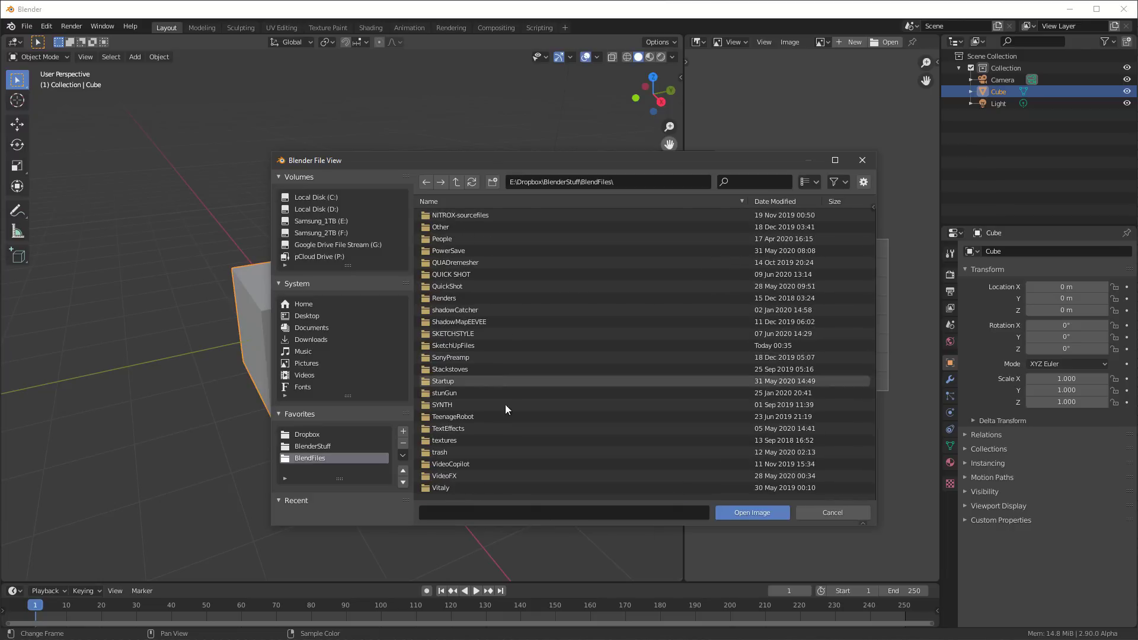
double_click(457, 346)
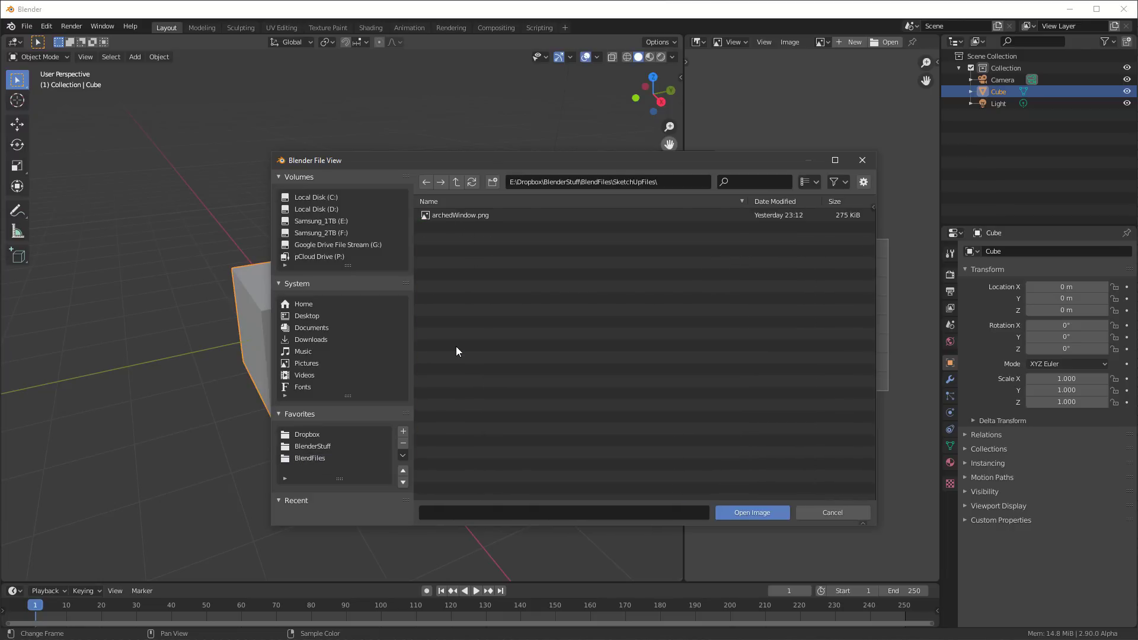
double_click(455, 215)
Examine the arched window reference drawing up close and as a whole in the Image Editor
scroll(725, 269, down, 5)
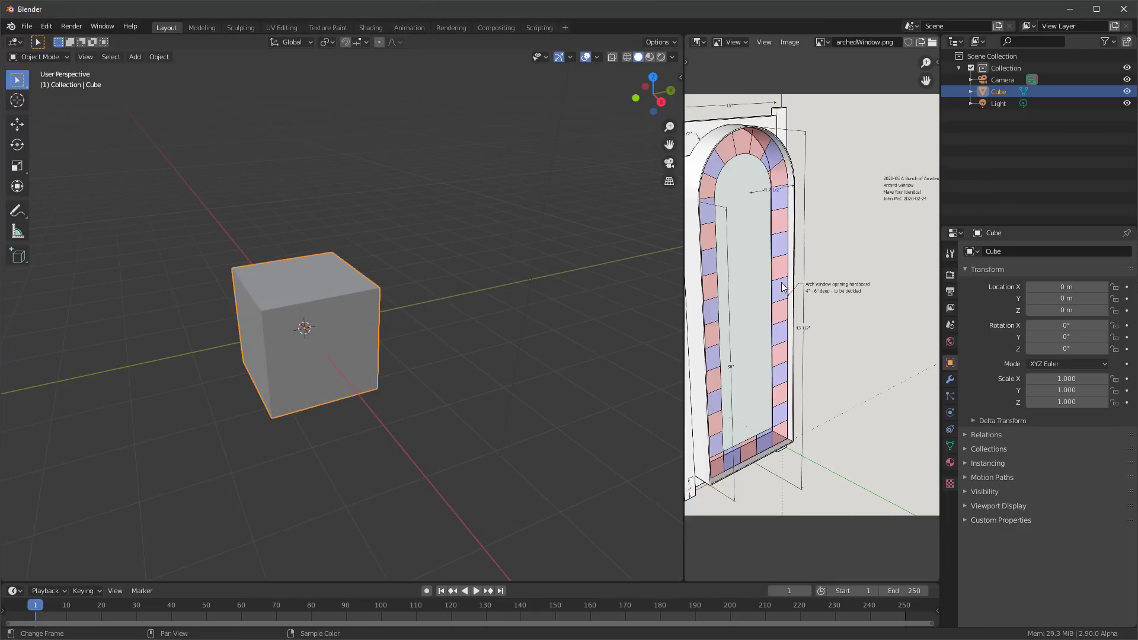
scroll(784, 283, up, 6)
scroll(796, 251, down, 4)
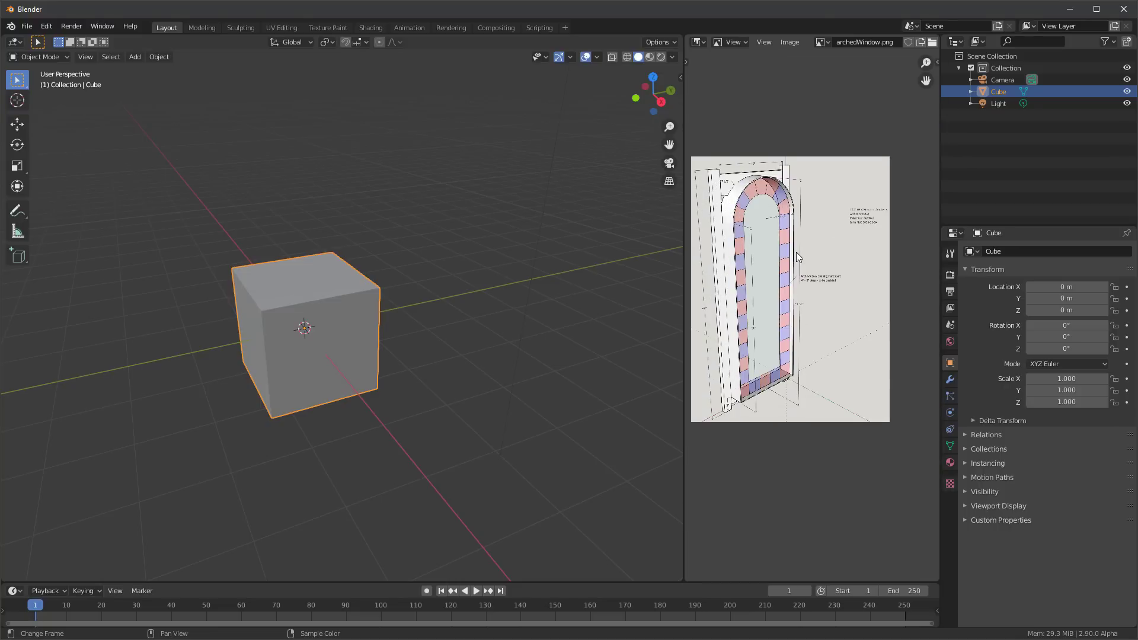
middle_drag(796, 251, 842, 214)
scroll(817, 282, up, 1)
scroll(817, 283, down, 1)
scroll(814, 259, up, 2)
scroll(814, 261, down, 2)
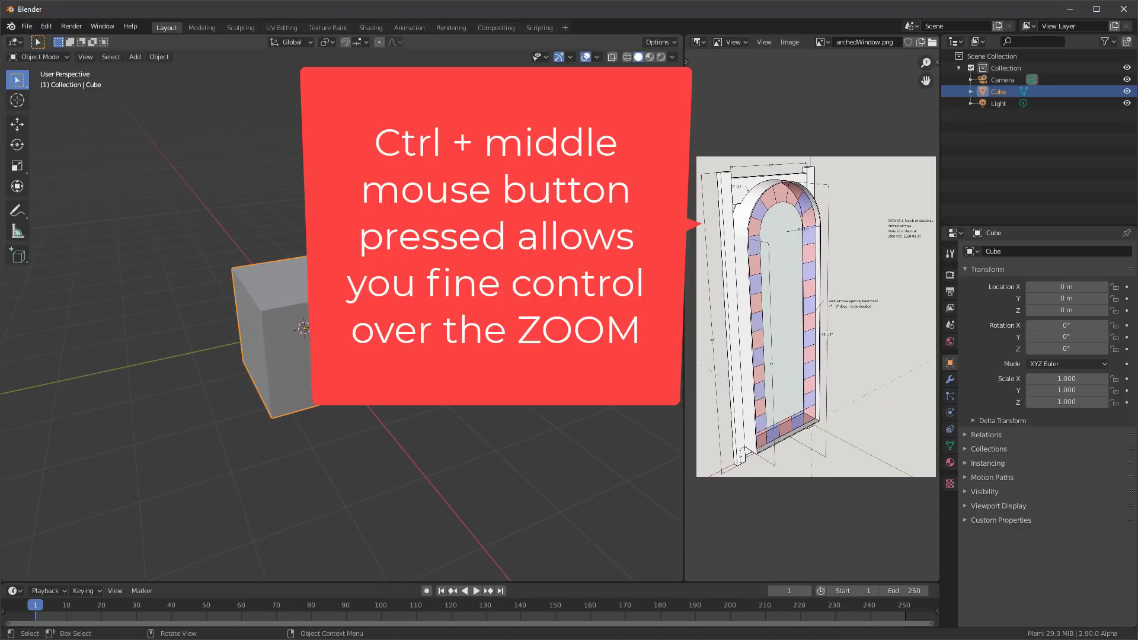
Show the default cube in wireframe shading in the 3D viewport
ctrl+middle_drag(283, 342, 452, 282)
scroll(472, 262, up, 4)
scroll(478, 261, down, 6)
scroll(478, 262, up, 2)
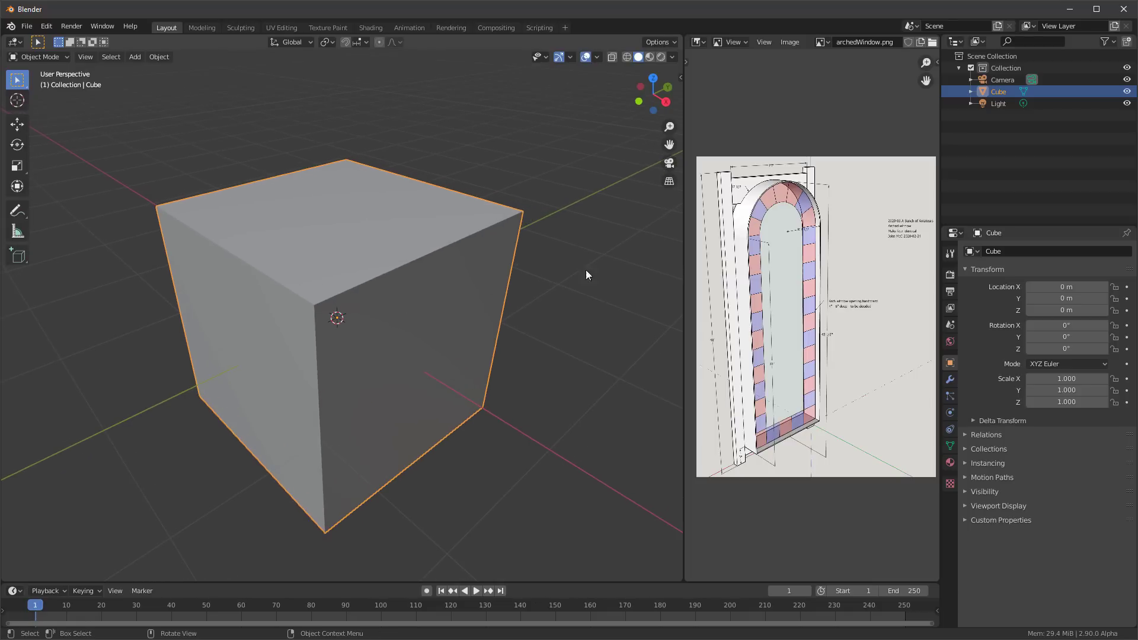
click(626, 57)
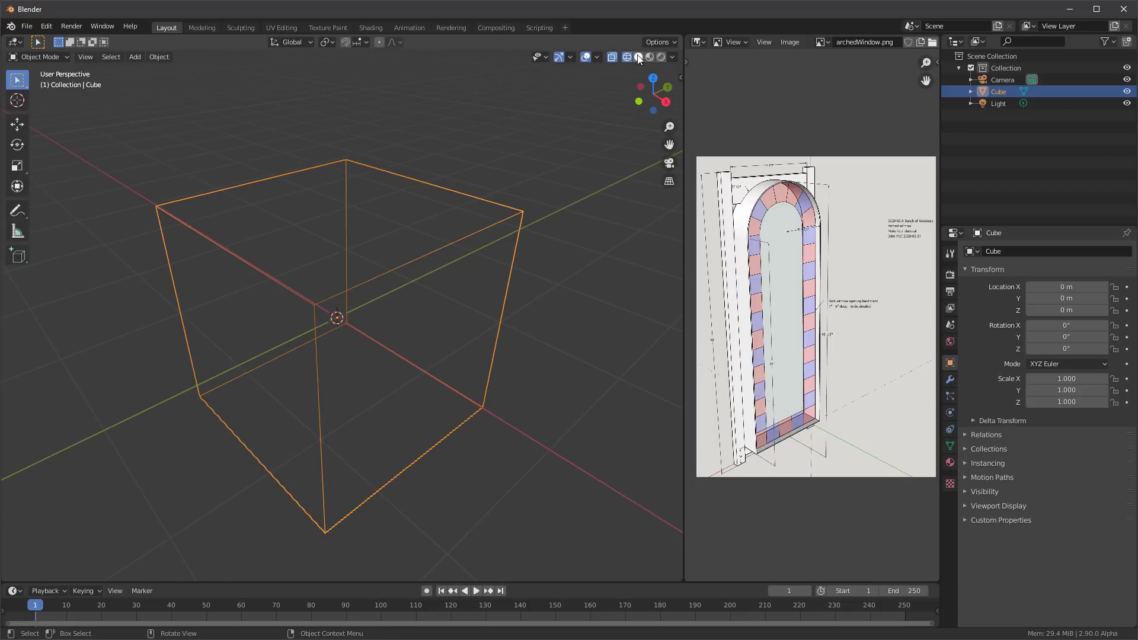
Compare the cube in solid, material preview and rendered shading, and return the 3D viewport to solid shading
click(638, 56)
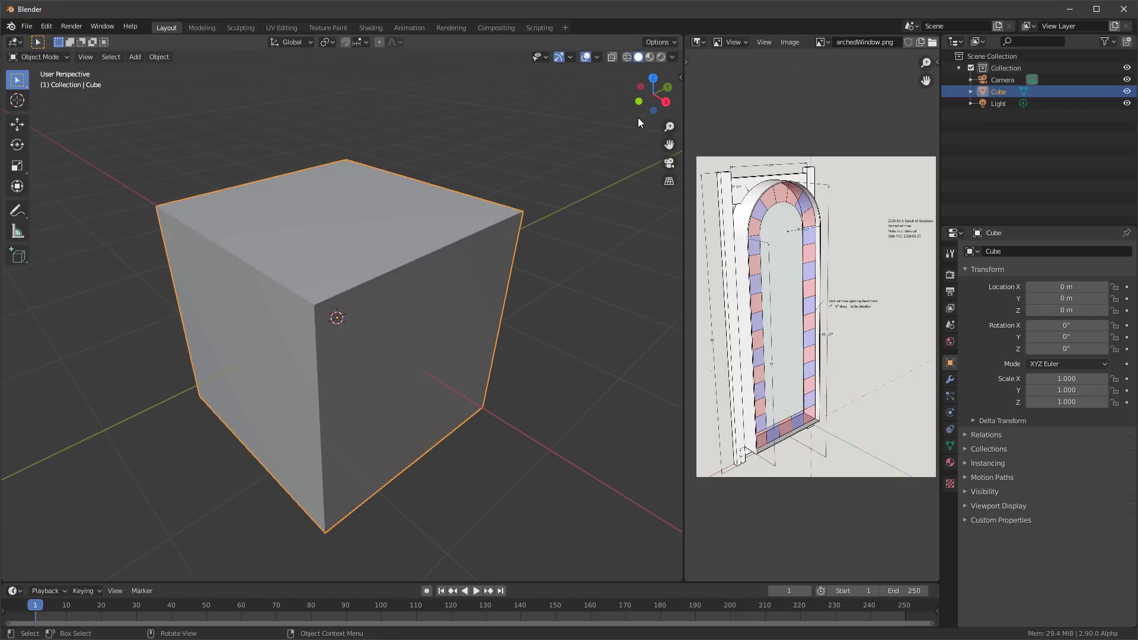
click(650, 58)
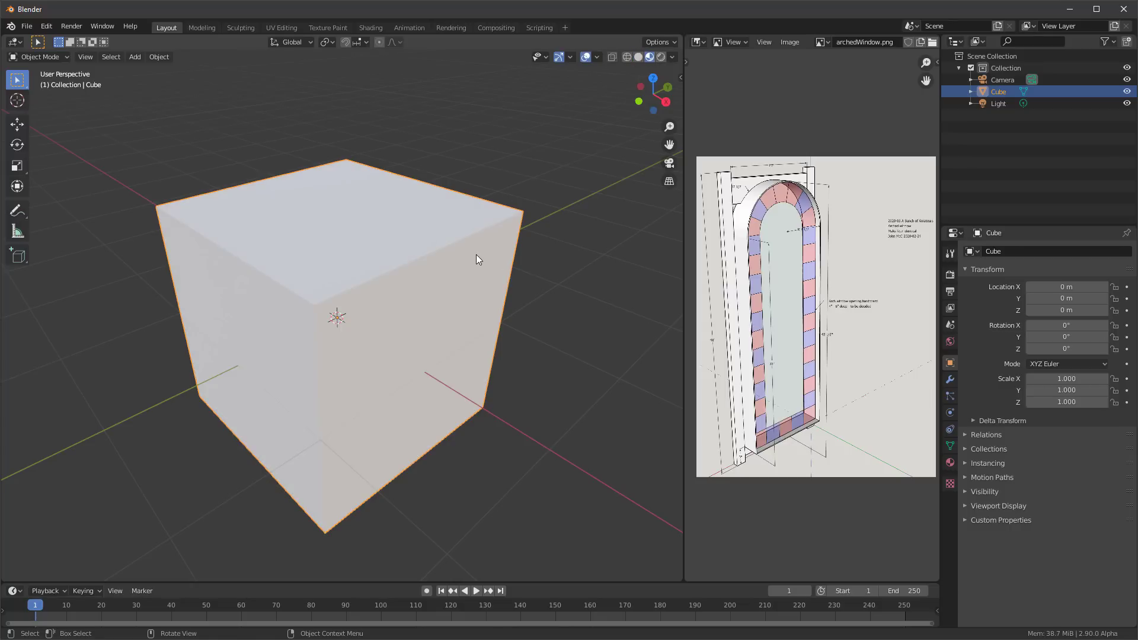
mouse_move(477, 255)
middle_down()
mouse_move(375, 239)
mouse_move(443, 249)
middle_up()
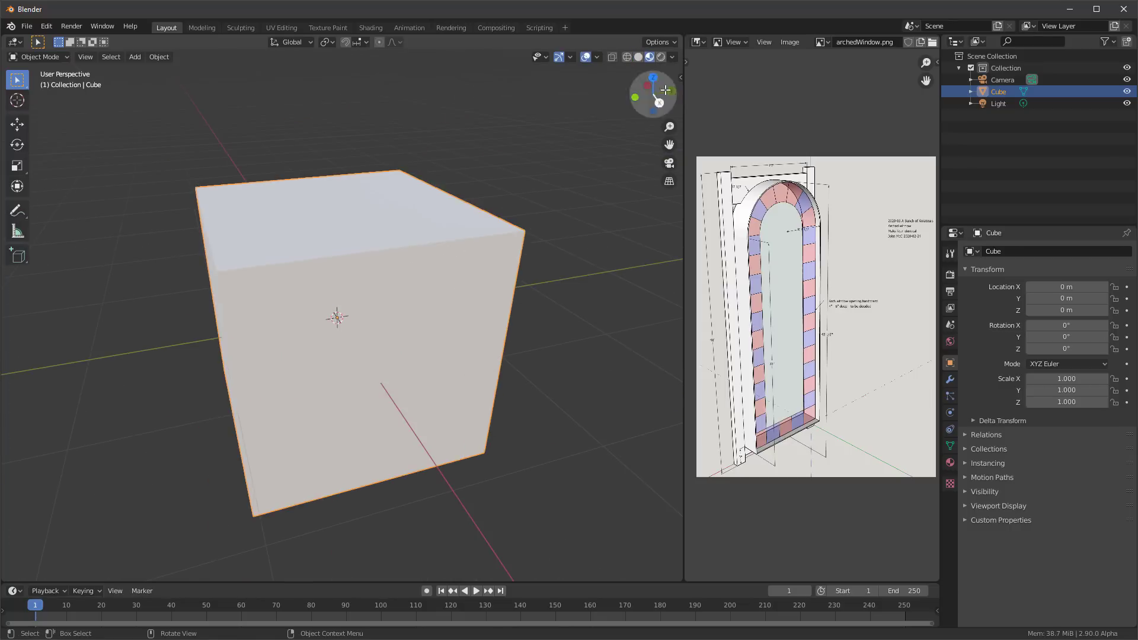
click(661, 57)
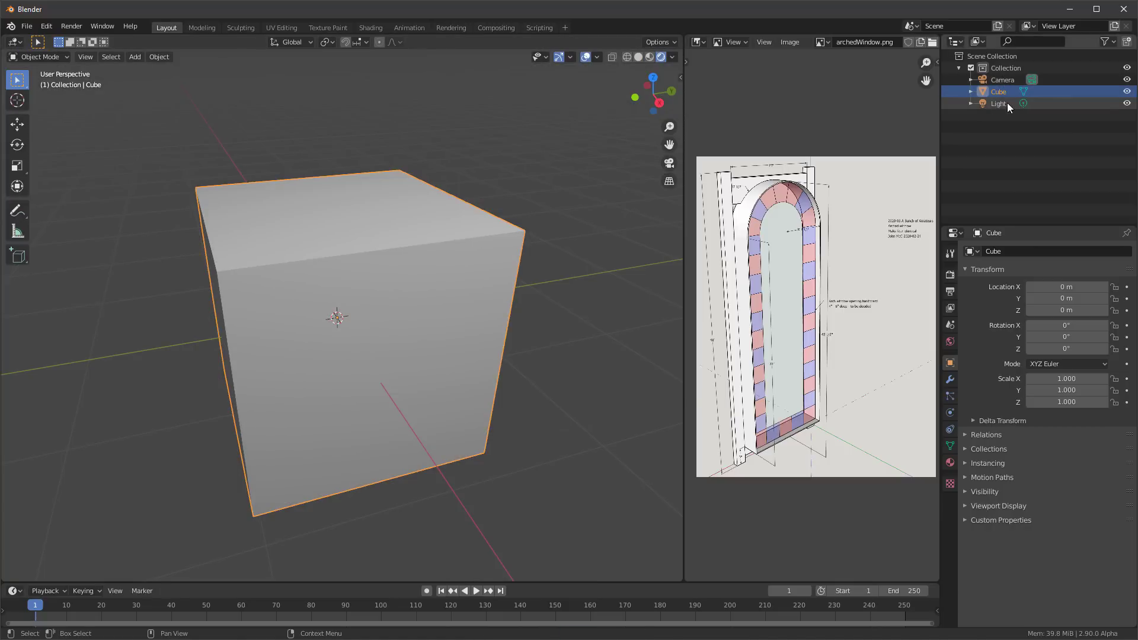
click(638, 57)
mouse_move(342, 212)
middle_down()
mouse_move(396, 212)
mouse_move(375, 212)
mouse_move(385, 208)
middle_up()
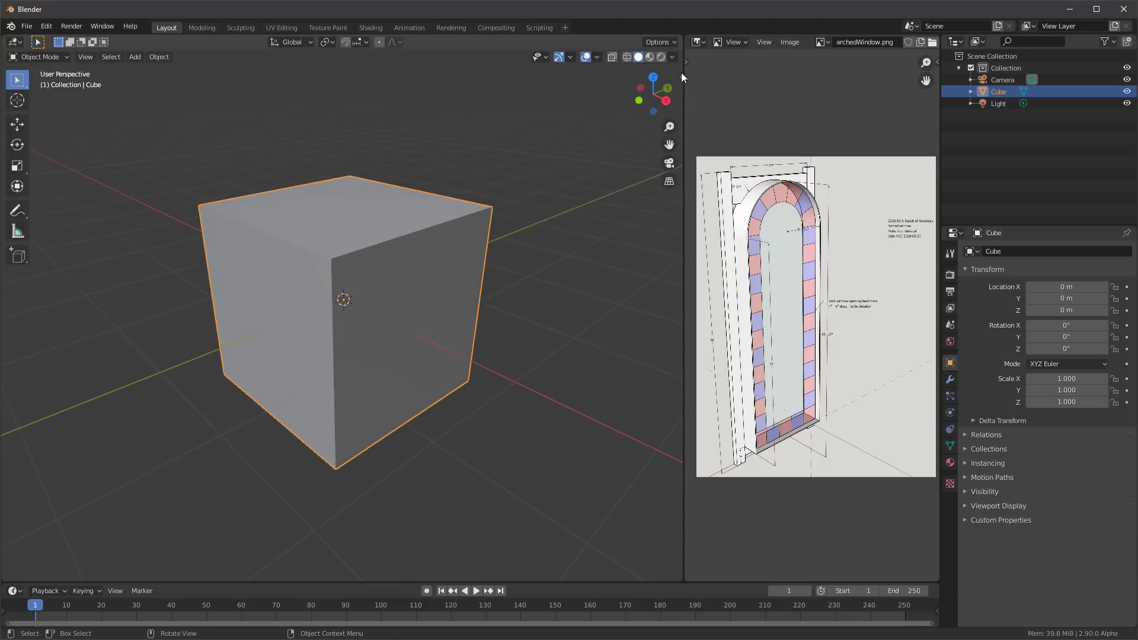
Show the 3D viewport's sidebar with the cube's transform and dimension values
drag(678, 76, 560, 67)
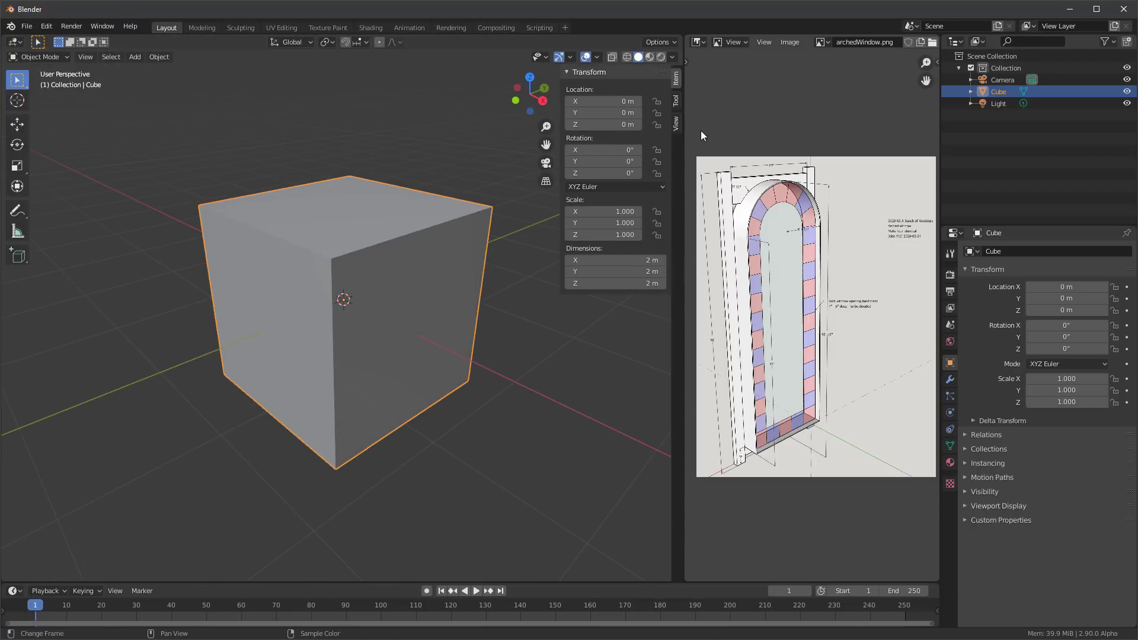
key(n)
key(n)
key(n)
key(n)
Set the scene's unit system to Imperial and its length unit to Inches to match the reference drawing
scroll(762, 159, up, 4)
scroll(786, 171, down, 3)
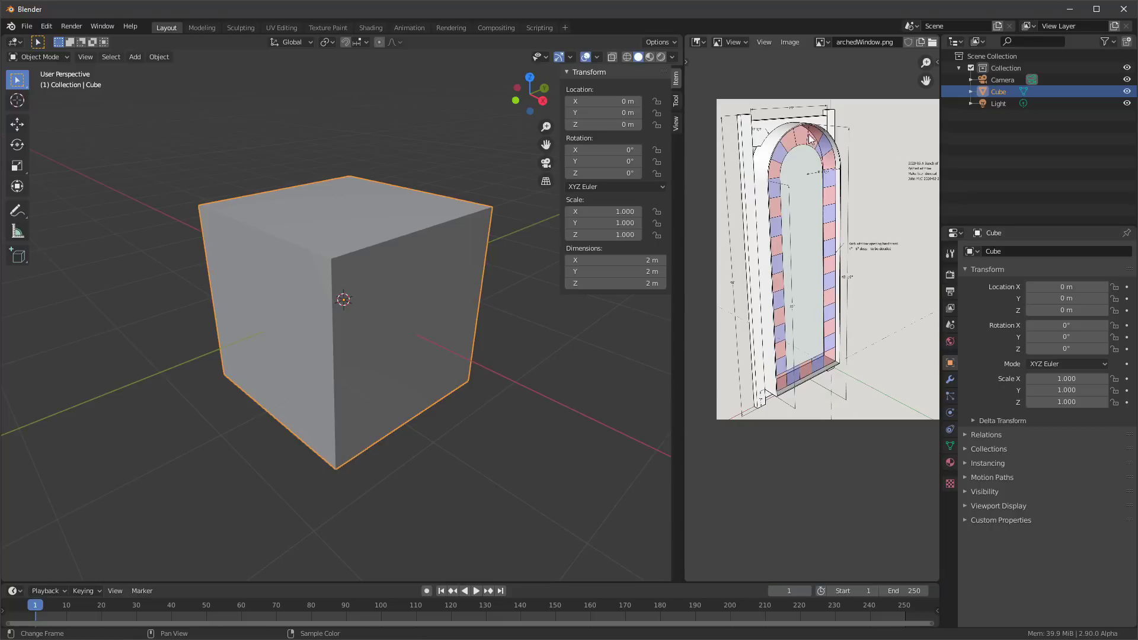
scroll(722, 313, up, 1)
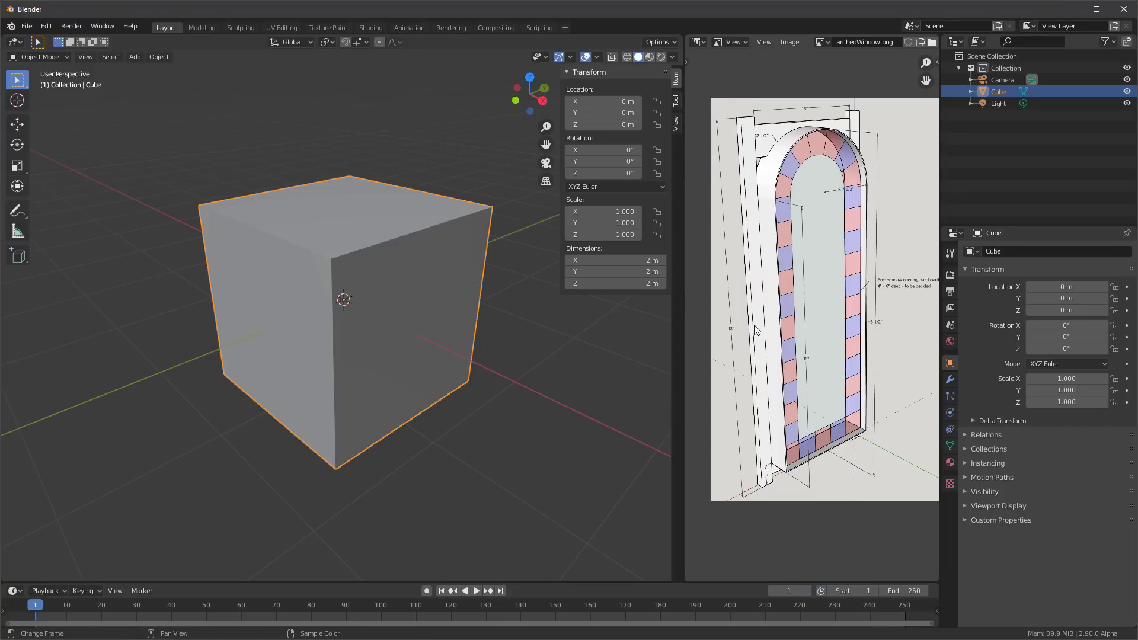
scroll(756, 330, up, 5)
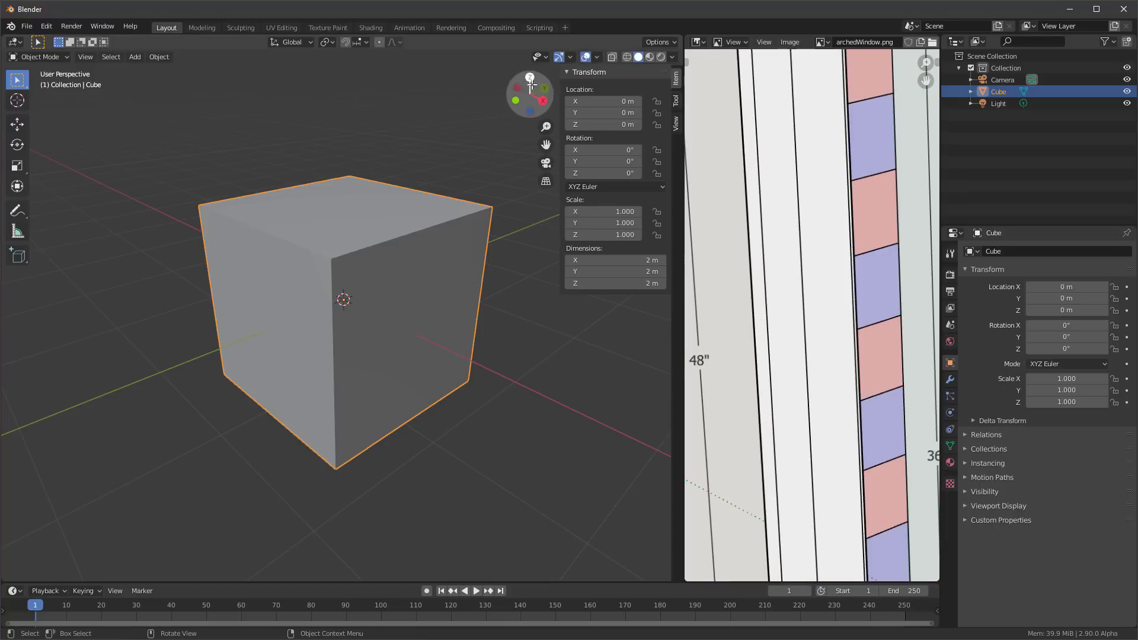
middle_drag(354, 280, 391, 249)
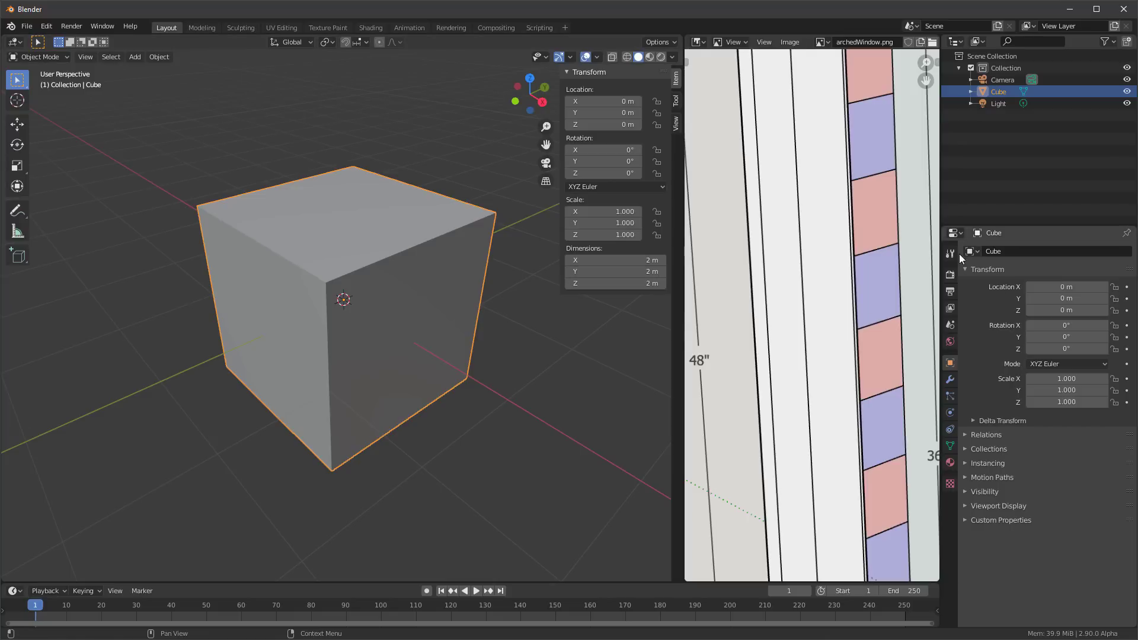
click(951, 310)
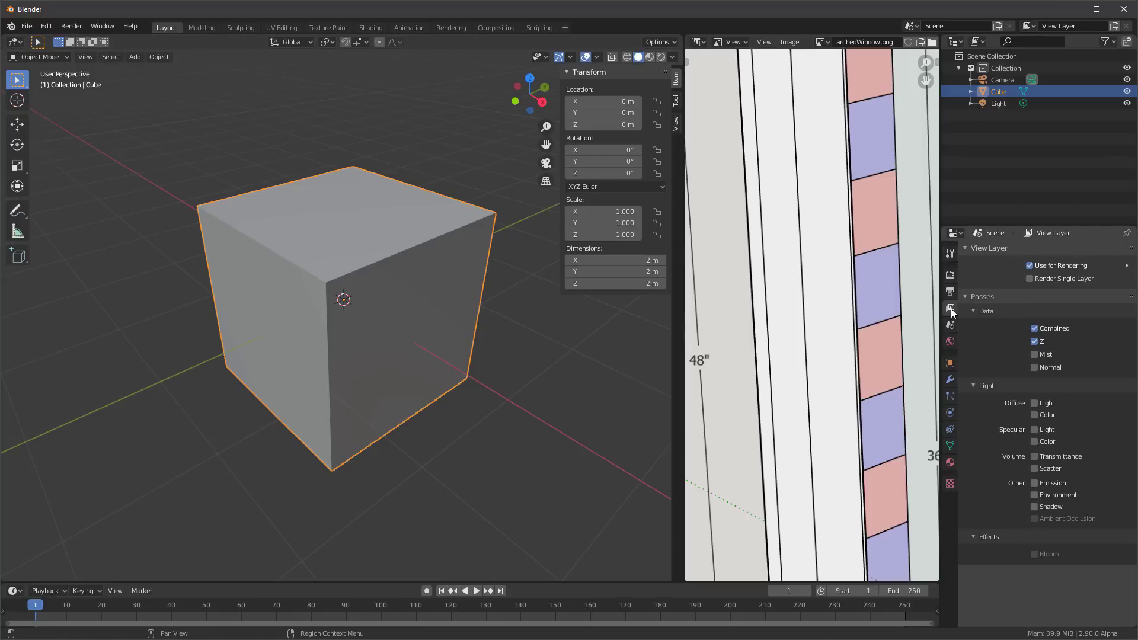
click(951, 326)
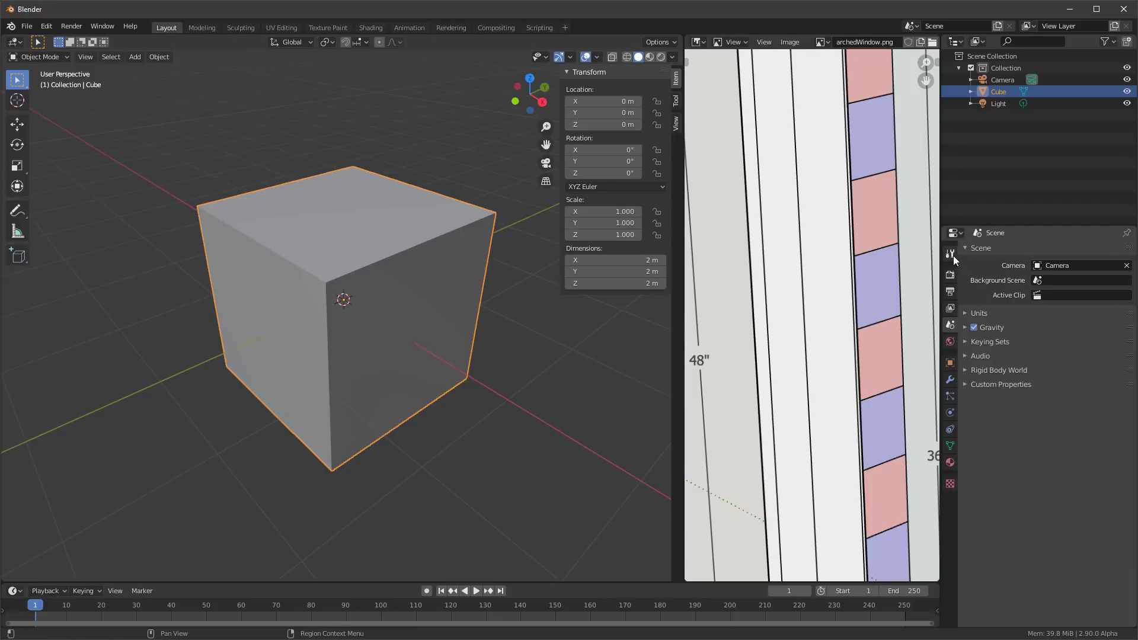
click(966, 313)
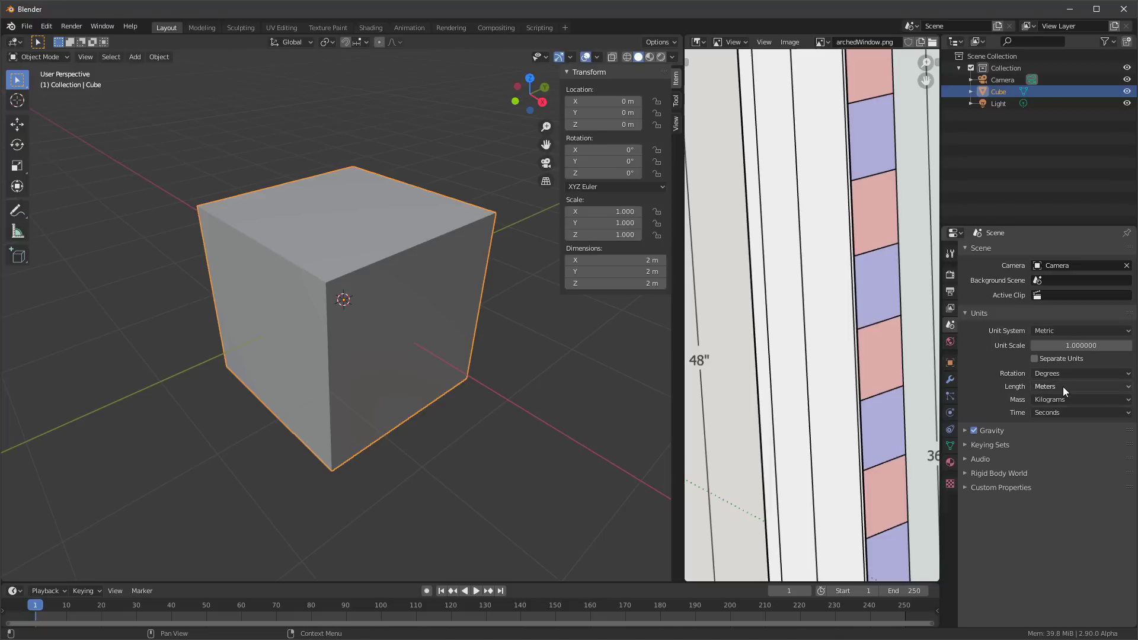
click(1065, 331)
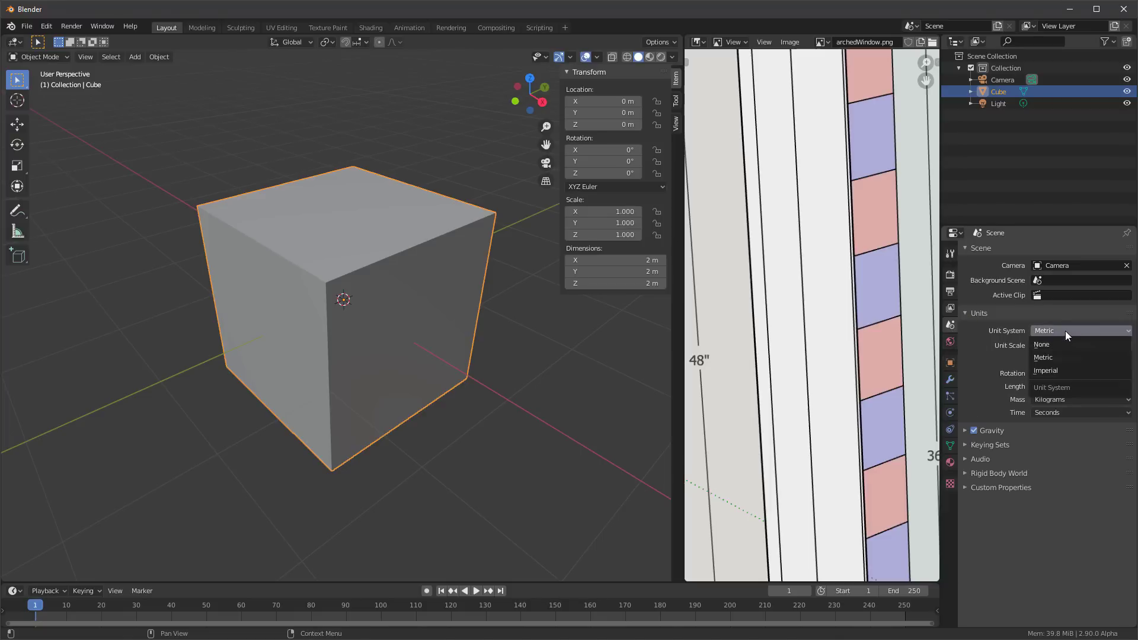
click(1059, 371)
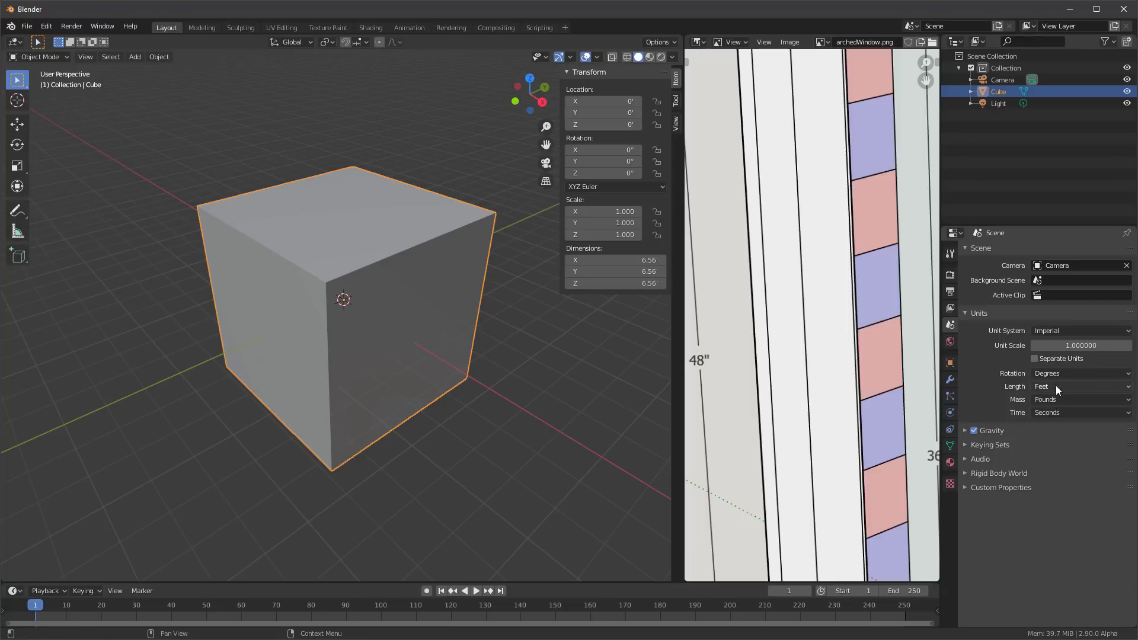
click(1057, 387)
click(1054, 440)
Set the cube's Z dimension to 48 inches, matching the overall height on the reference drawing
mouse_move(383, 249)
middle_down()
mouse_move(367, 260)
mouse_move(383, 256)
middle_up()
key(Home)
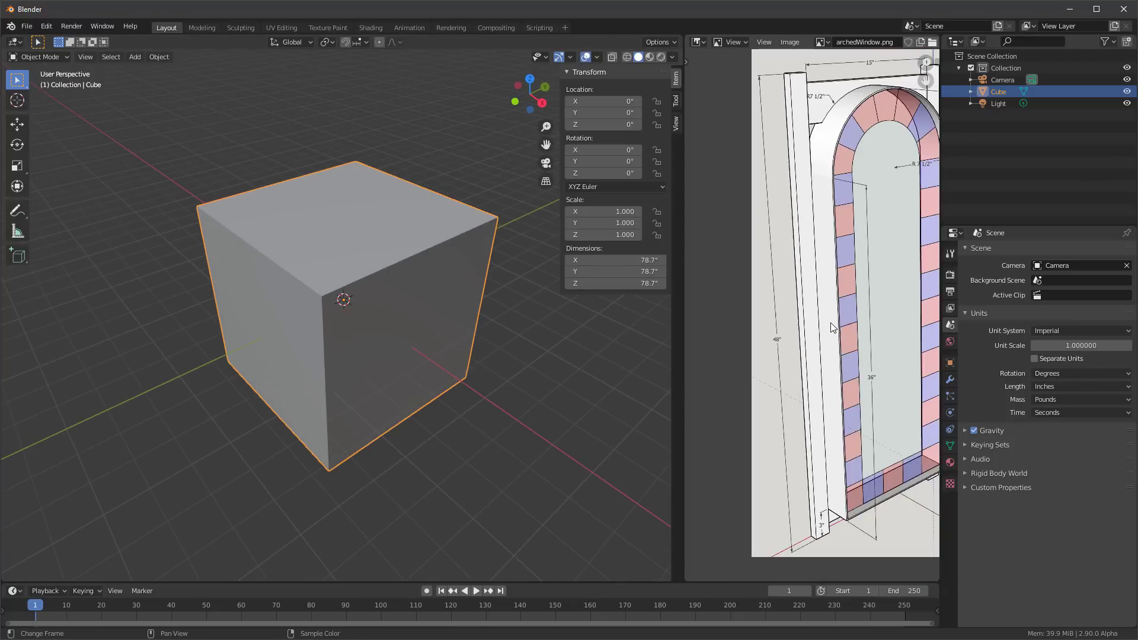
double_click(640, 283)
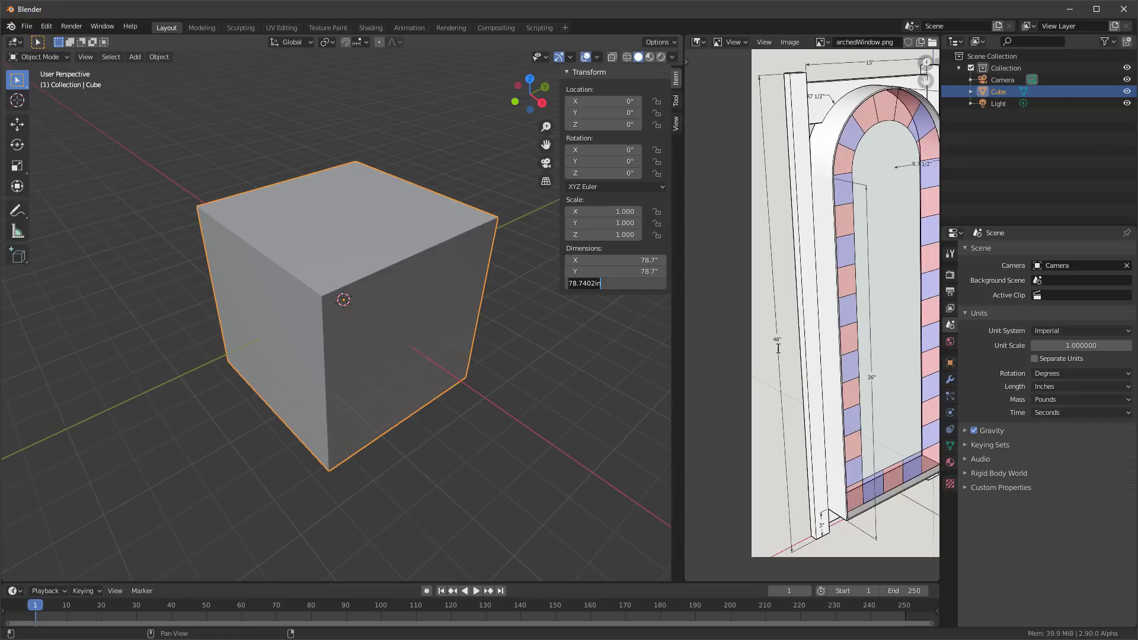
text(48)
key(Return)
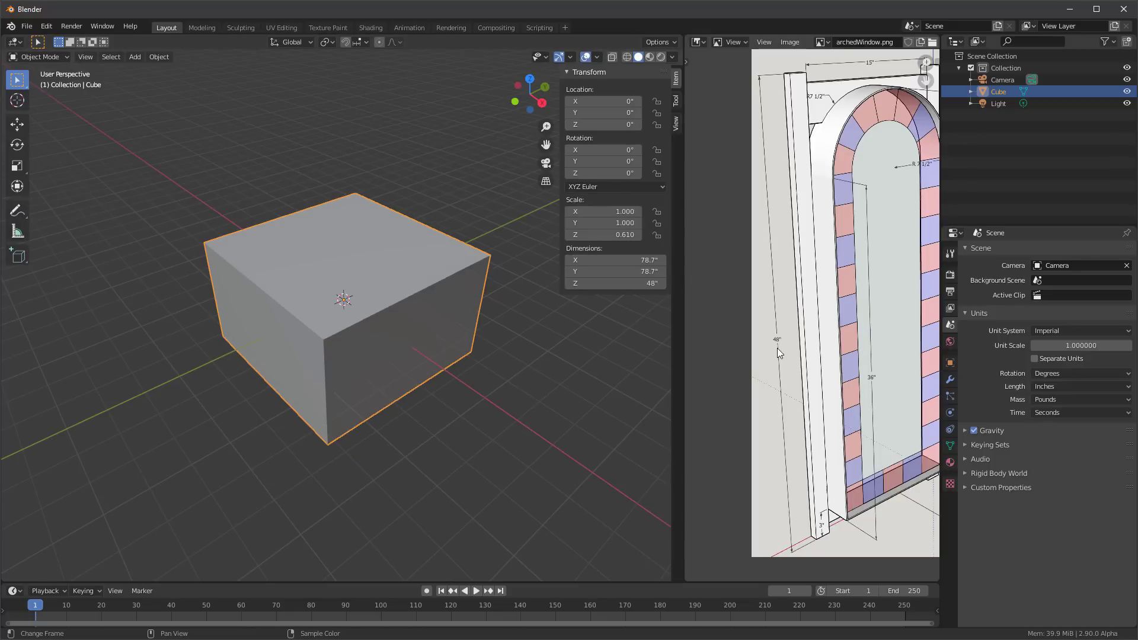
Set the cube's X dimension to 21 inches for the overall window width
middle_drag(839, 350, 815, 411)
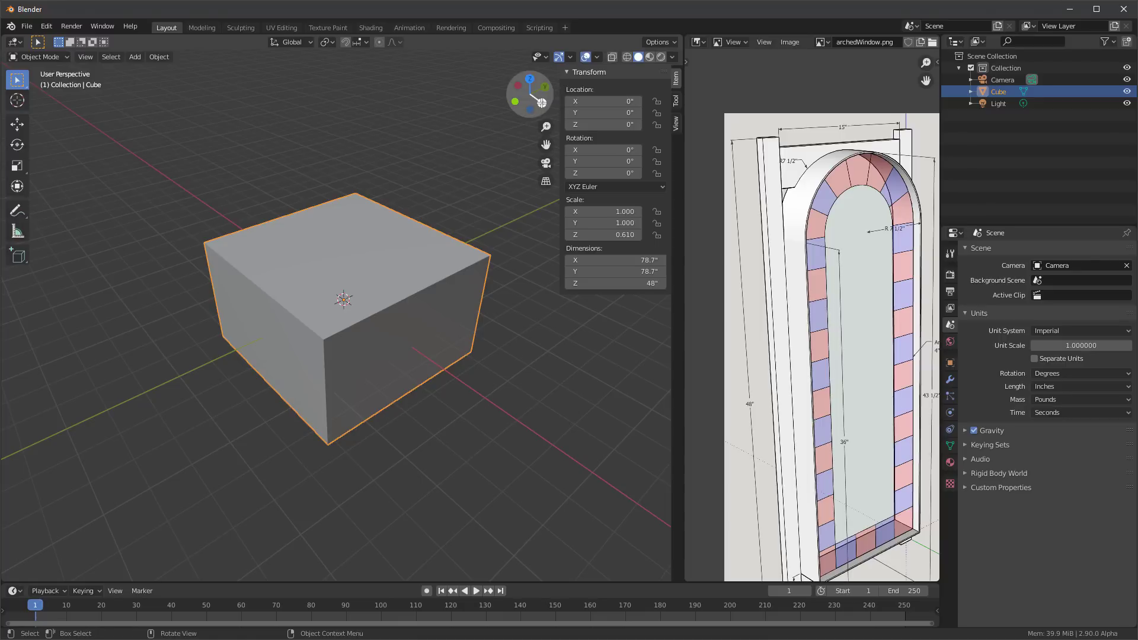
click(541, 102)
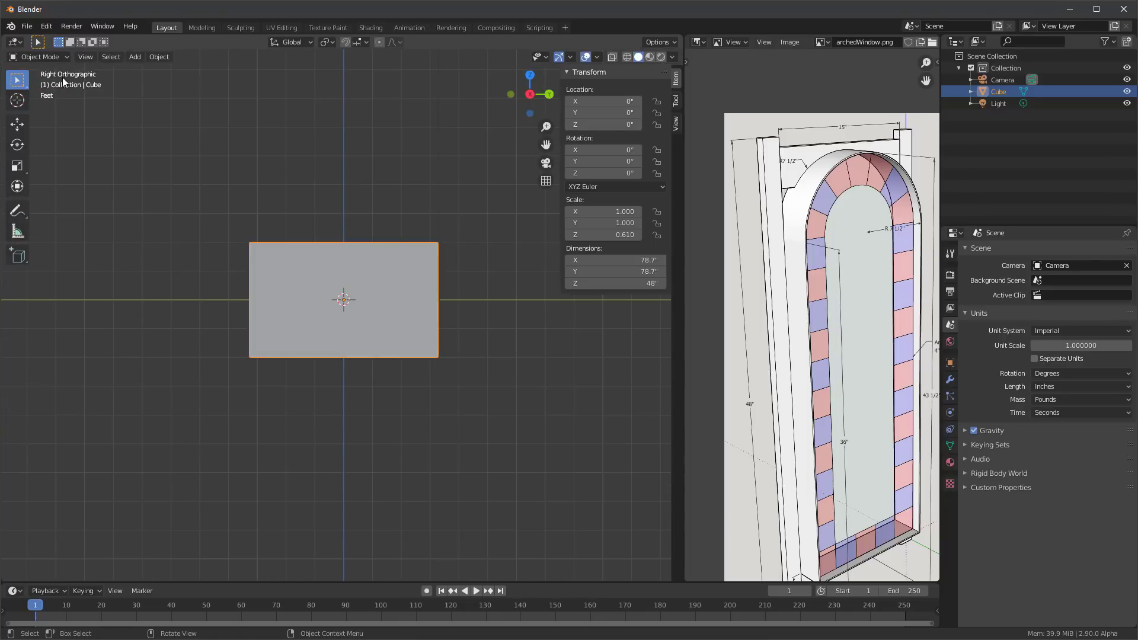
click(549, 94)
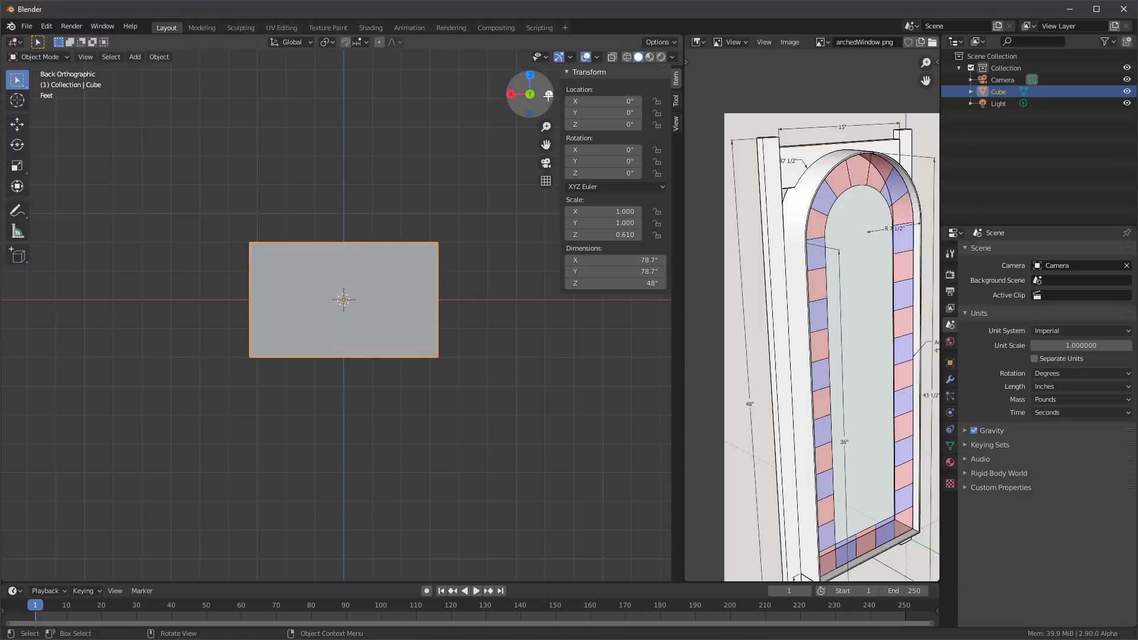
click(529, 95)
click(510, 95)
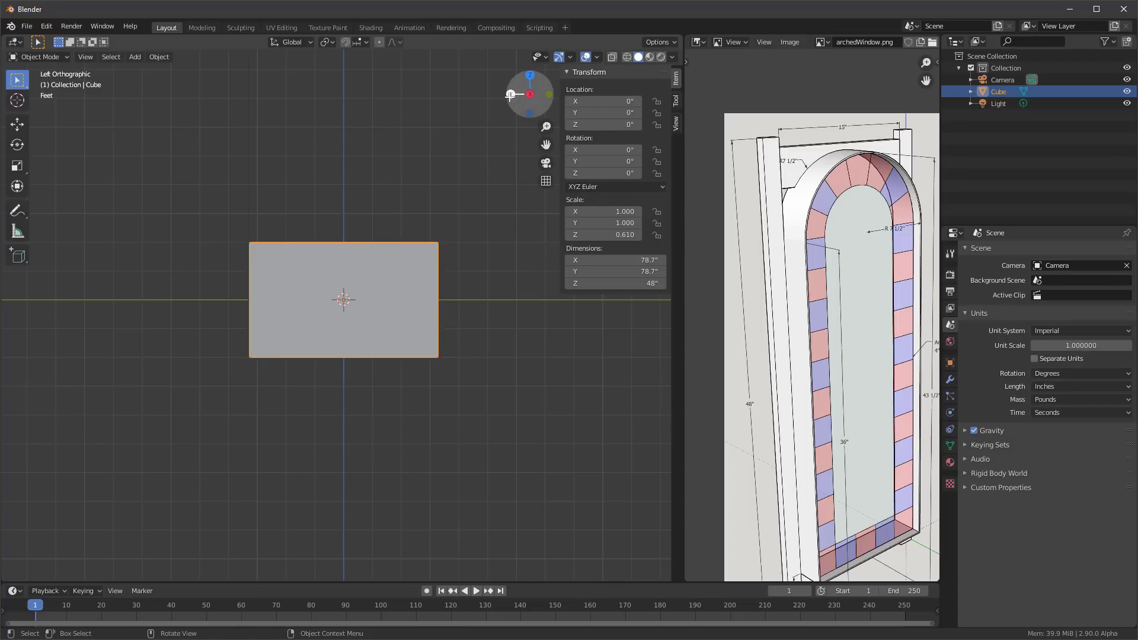
click(549, 95)
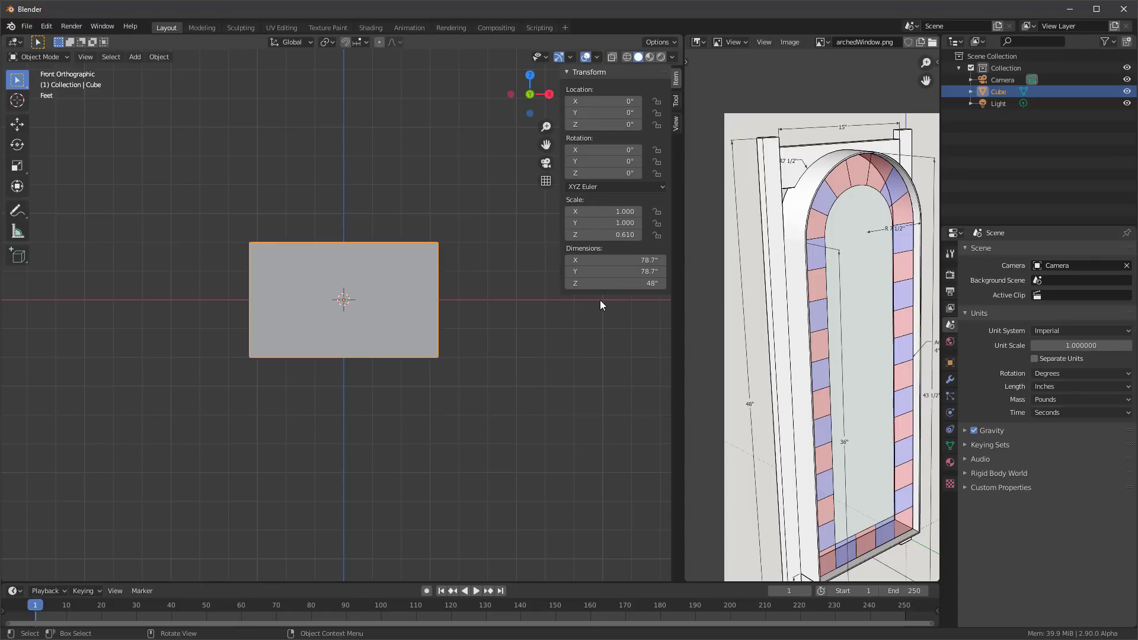
click(635, 259)
text(21)
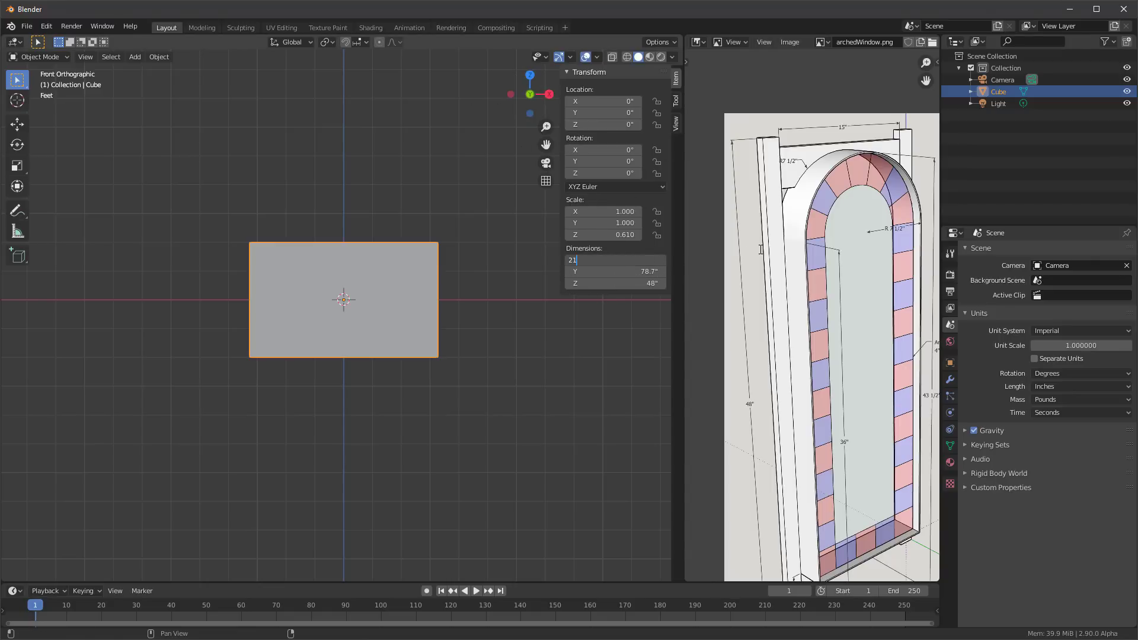
key(Return)
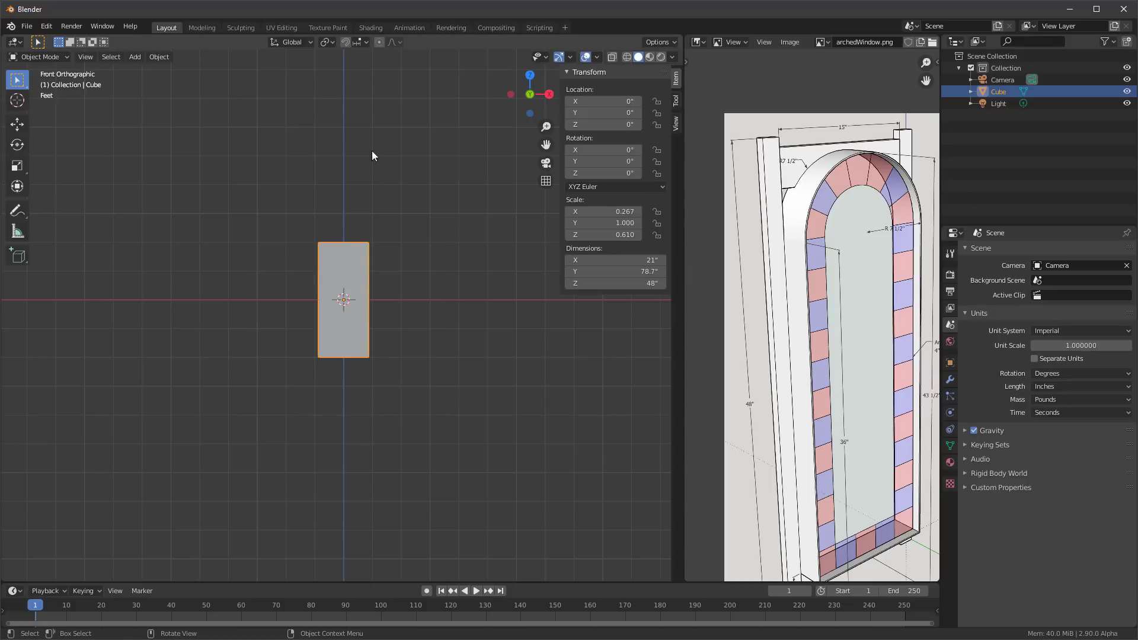
Set the cube's Y dimension to 1.5 inches for the panel's thickness
click(511, 94)
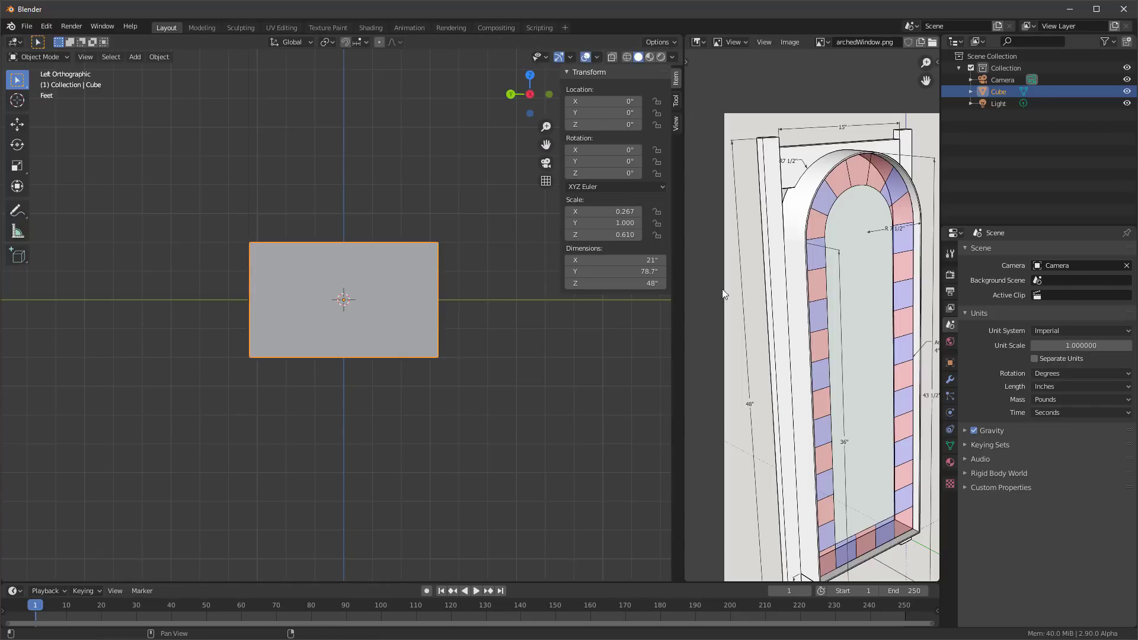
scroll(794, 252, down, 1)
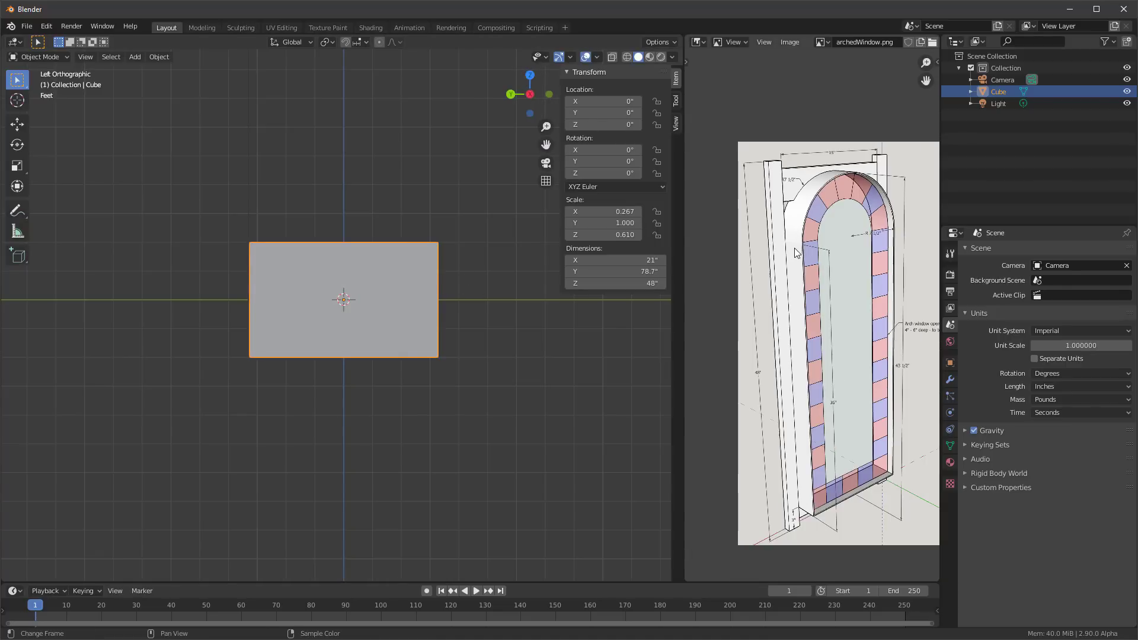
scroll(797, 252, up, 1)
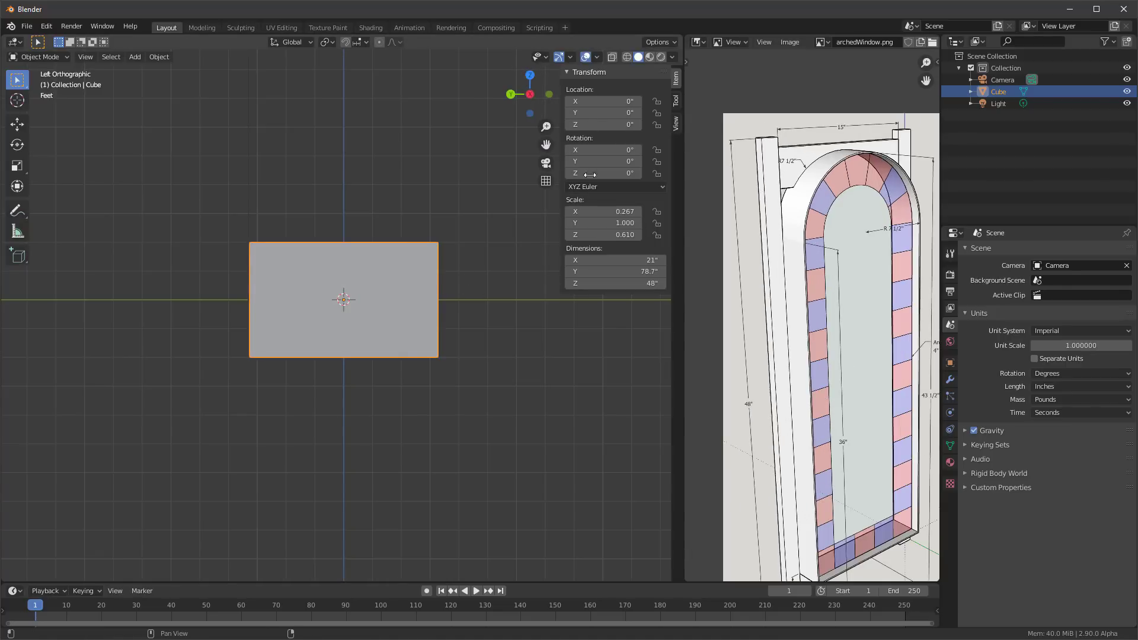
click(617, 272)
text(1.5)
key(Return)
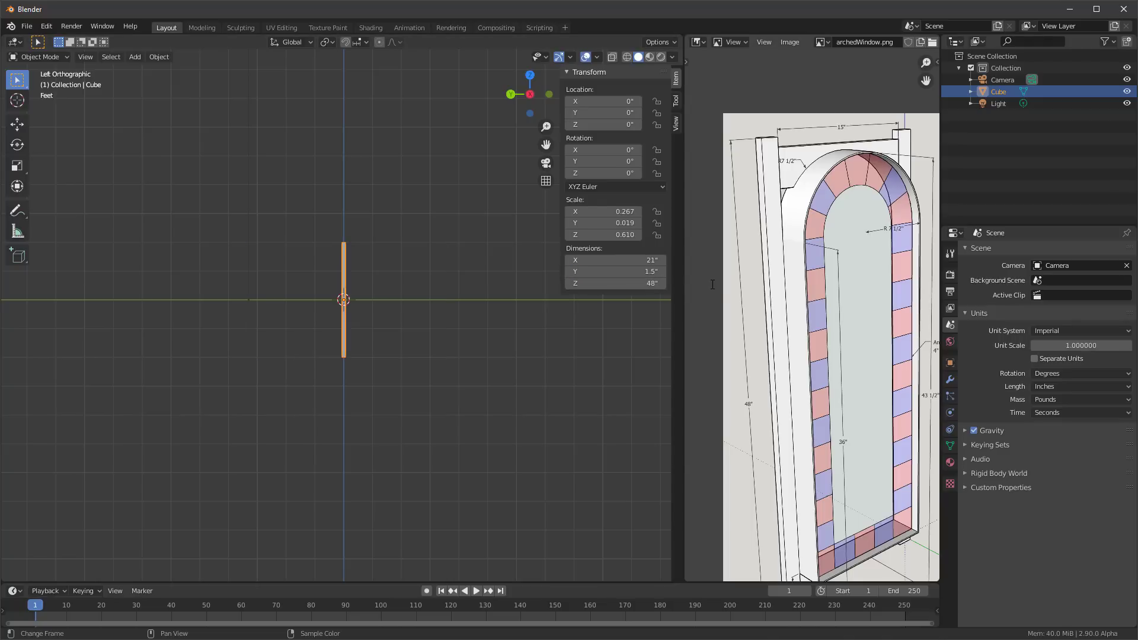
Enter Edit Mode on the resized panel, switch to edge selection and select its long rear top edge
middle_drag(558, 249, 413, 265)
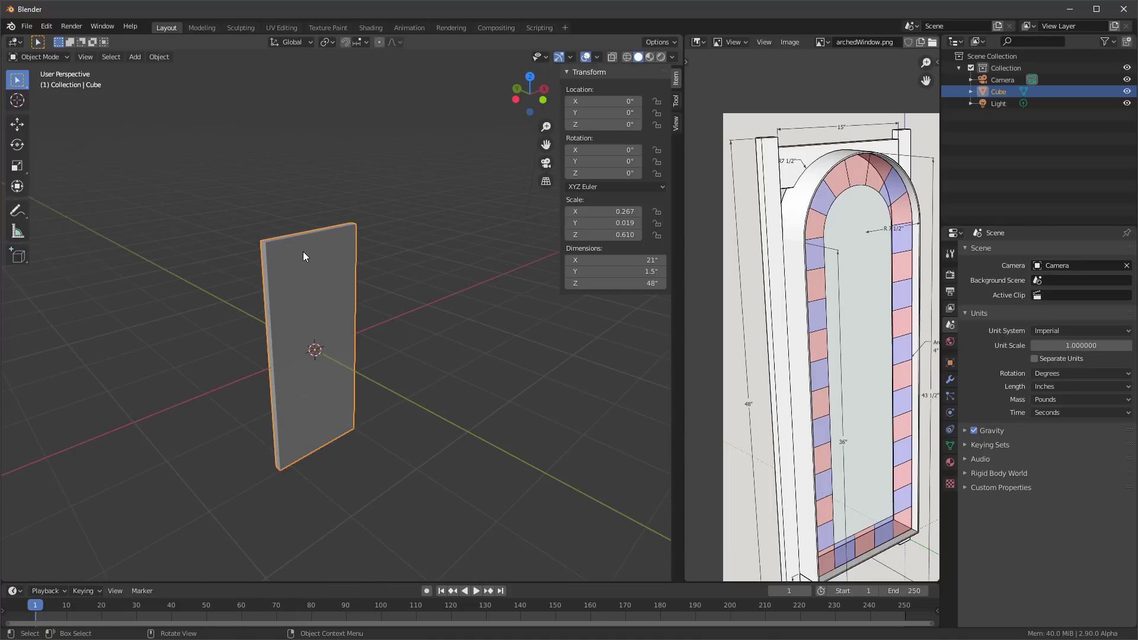
scroll(291, 254, up, 1)
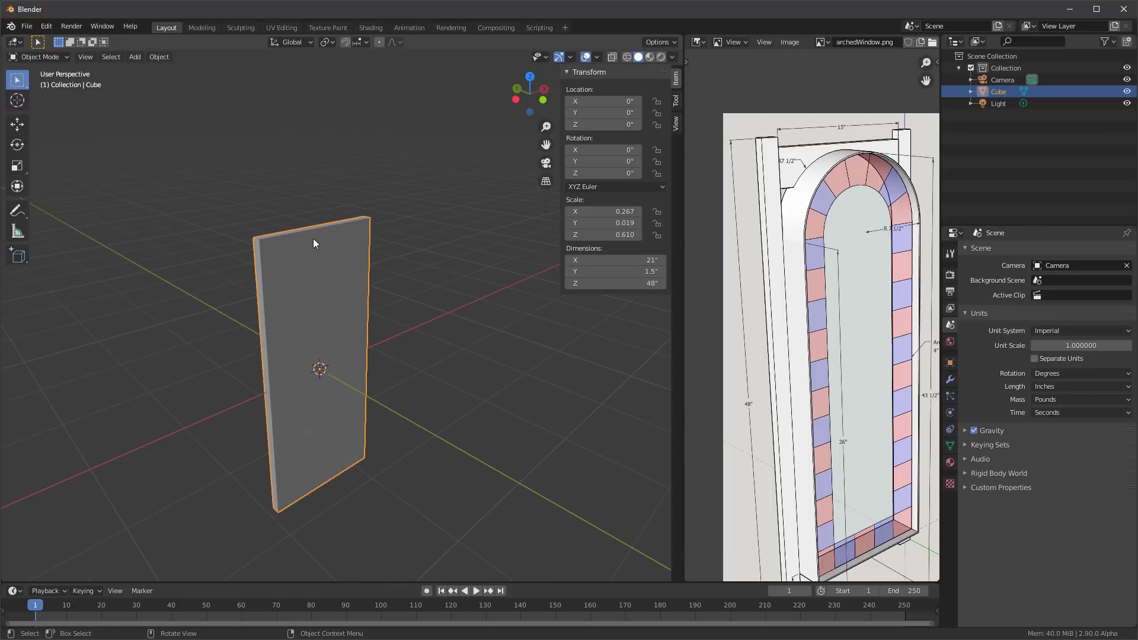
key(Tab)
scroll(276, 236, up, 4)
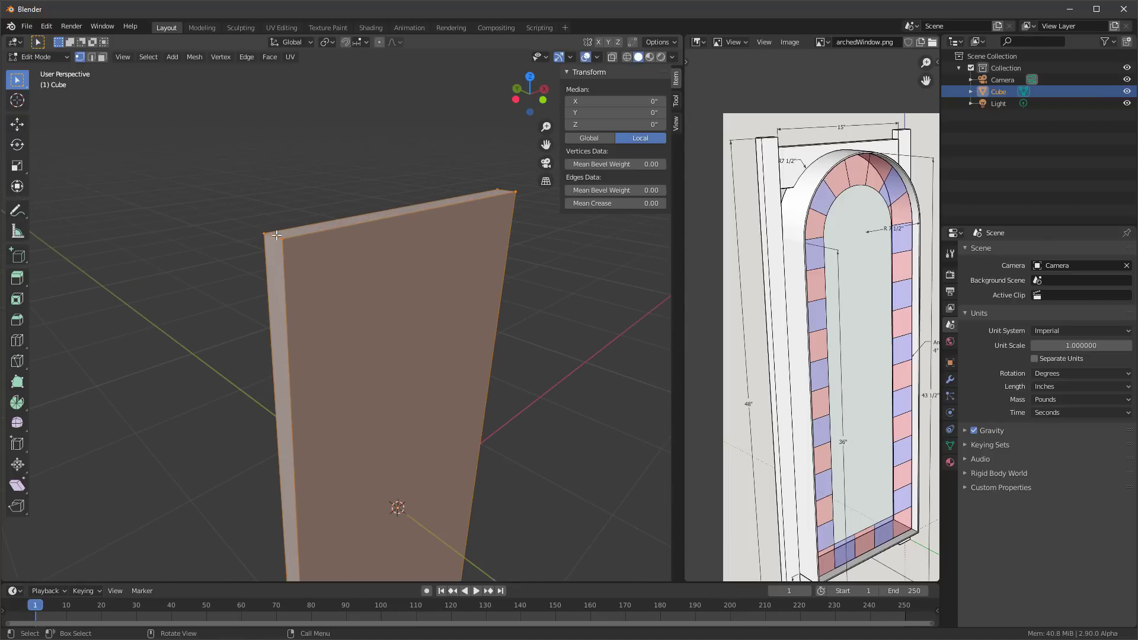
click(92, 57)
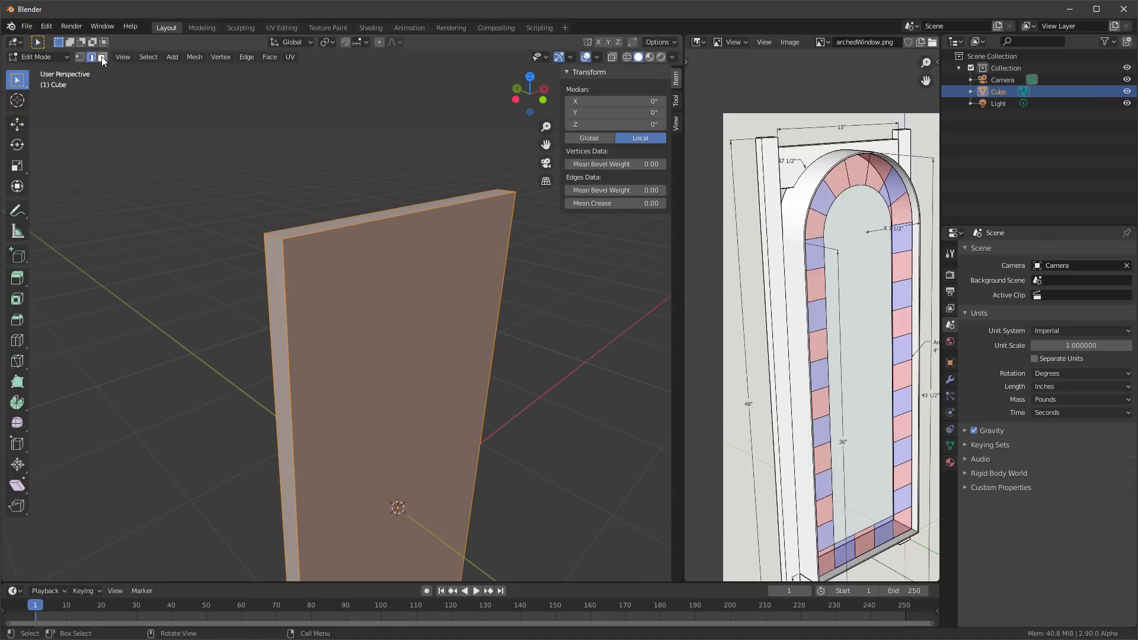
click(102, 57)
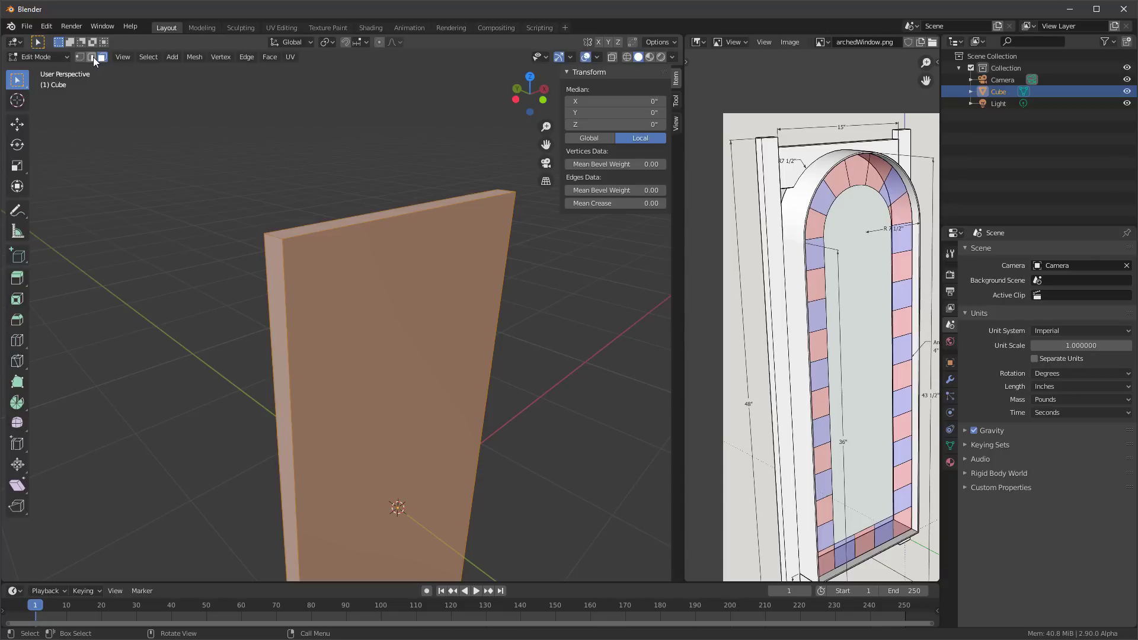
click(92, 57)
click(276, 234)
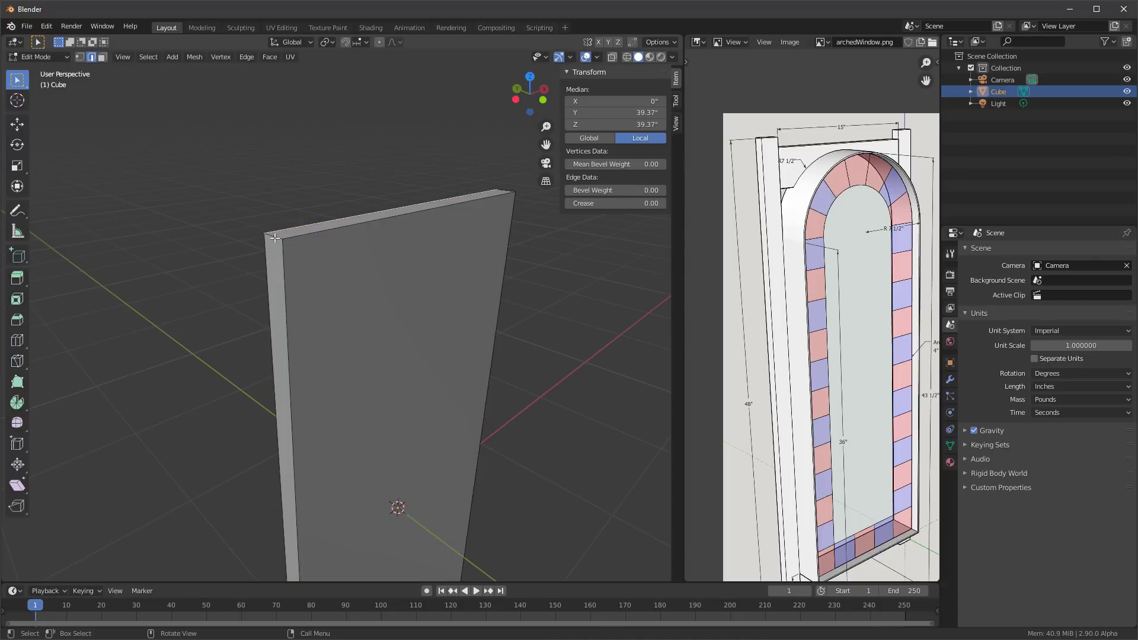
Try a one-segment bevel on the panel's short upper corner edge and undo it
click(274, 235)
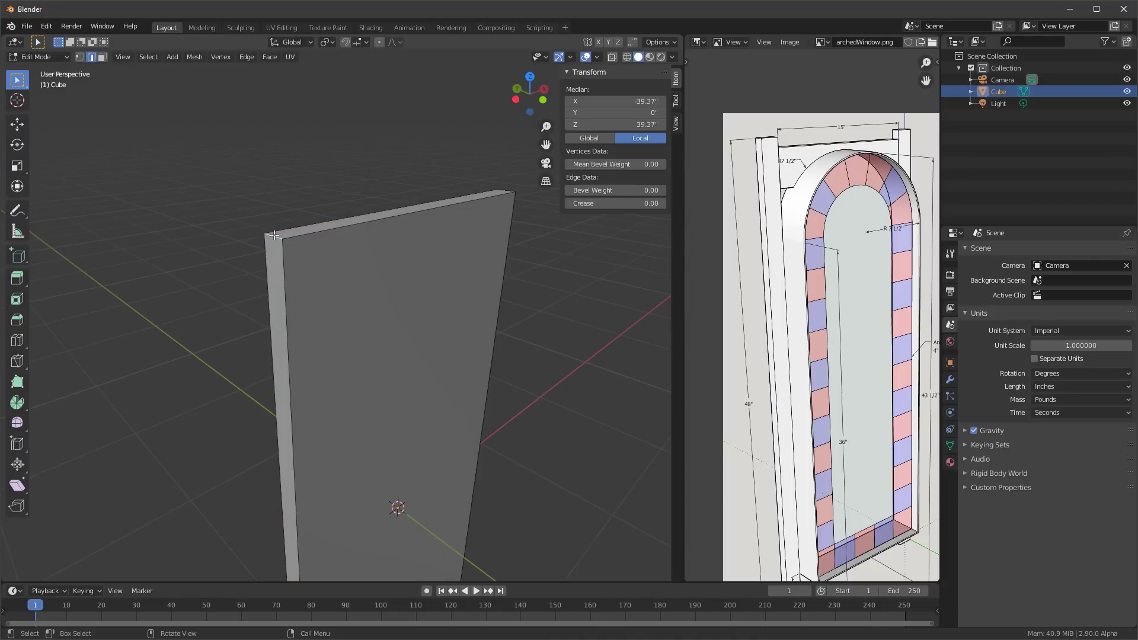
click(18, 320)
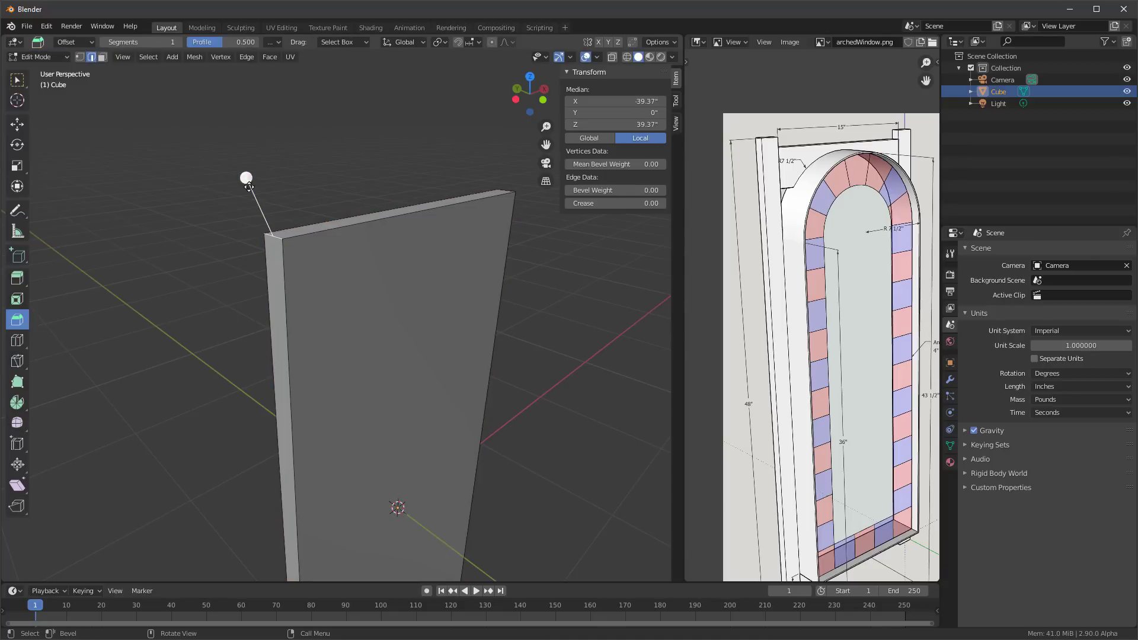
drag(246, 178, 335, 185)
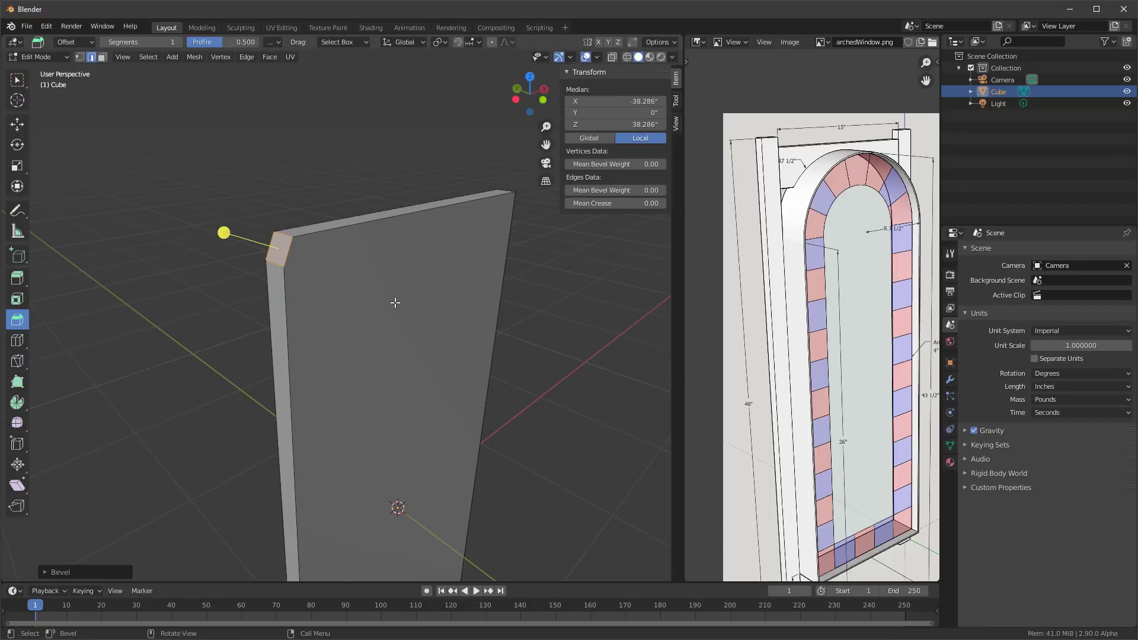
mouse_move(395, 302)
middle_down()
mouse_move(341, 297)
mouse_move(390, 287)
middle_up()
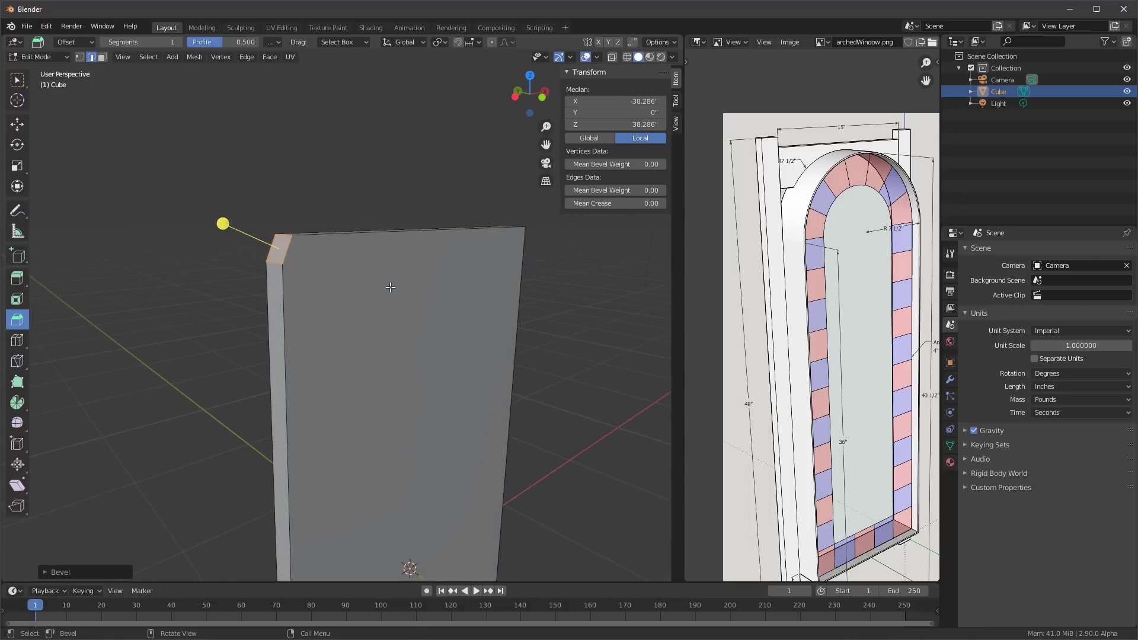
key(ctrl+z)
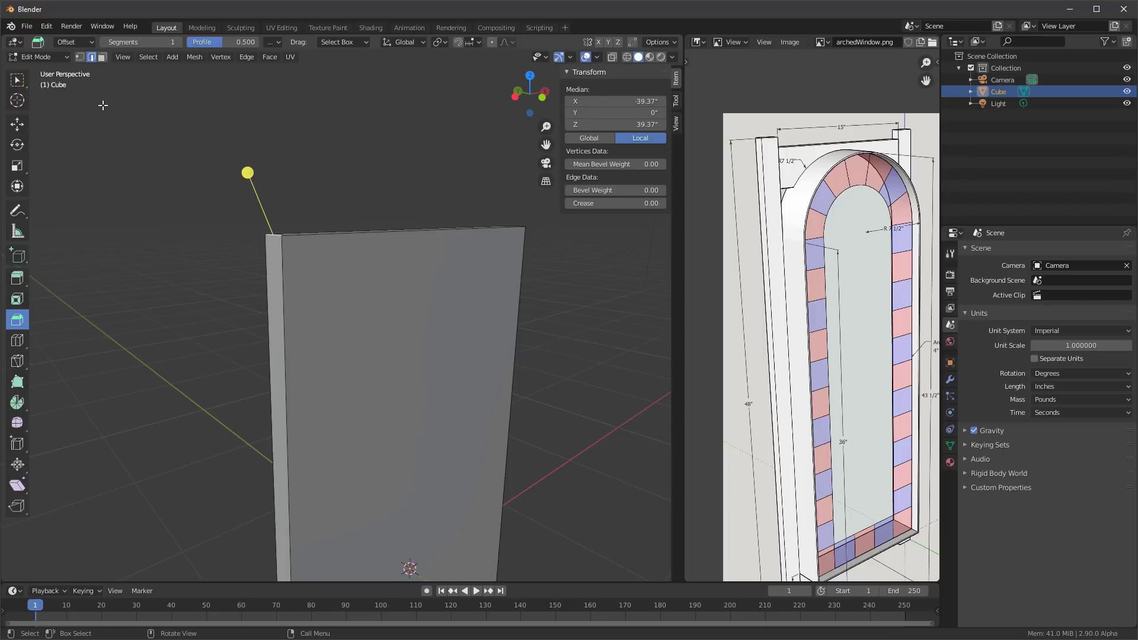
click(16, 81)
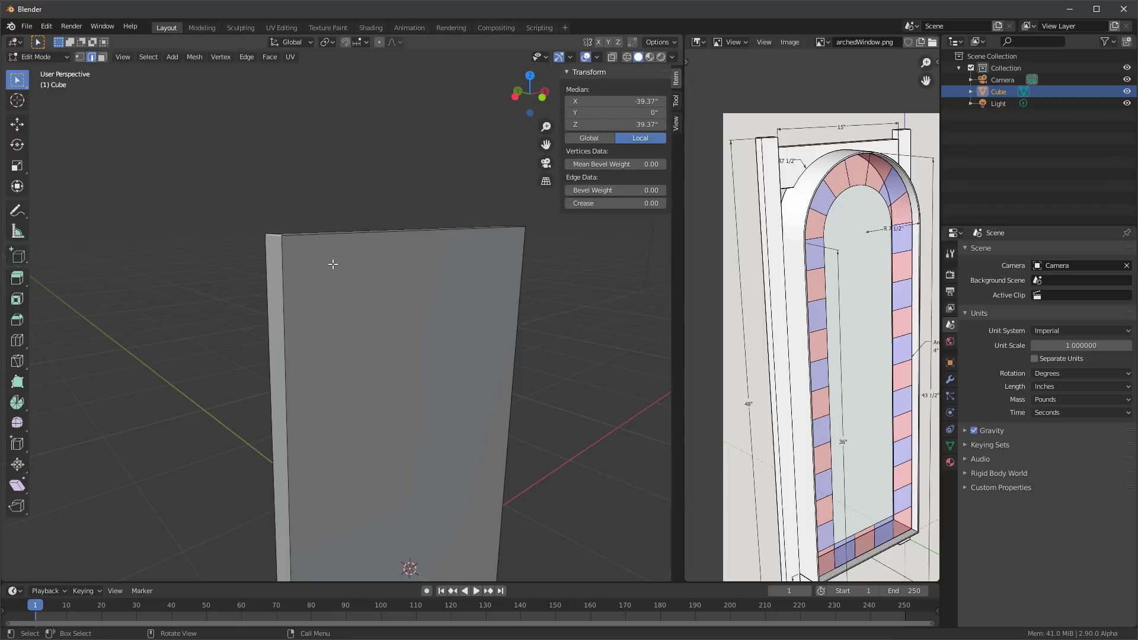
Return to Object Mode and apply the panel's scale so its scale factors become 1.000
key(Tab)
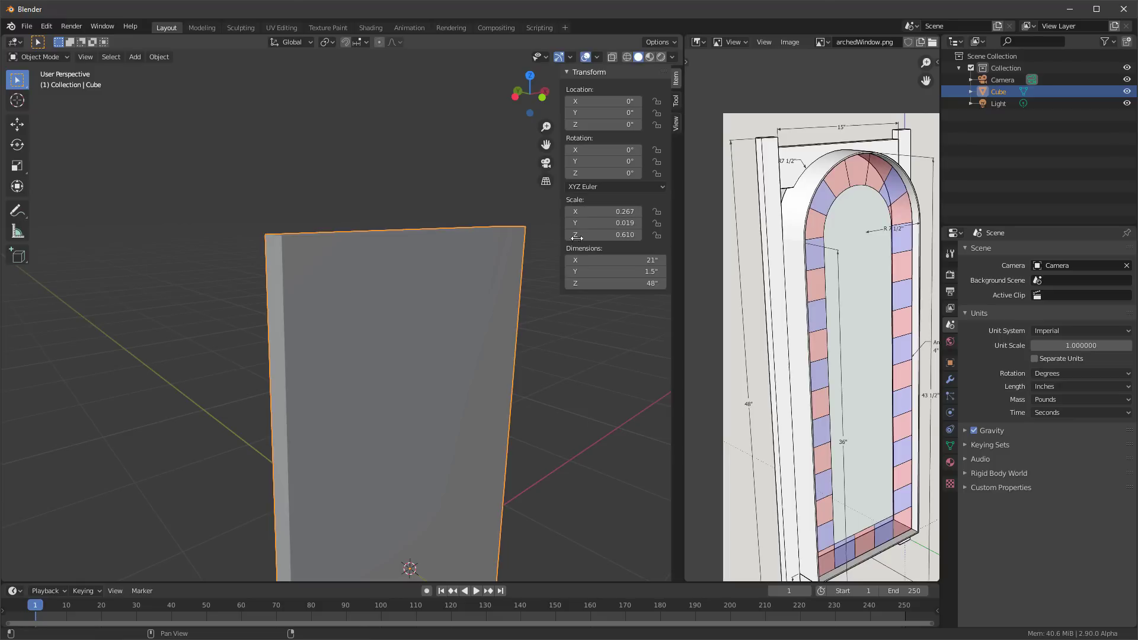
scroll(351, 277, down, 3)
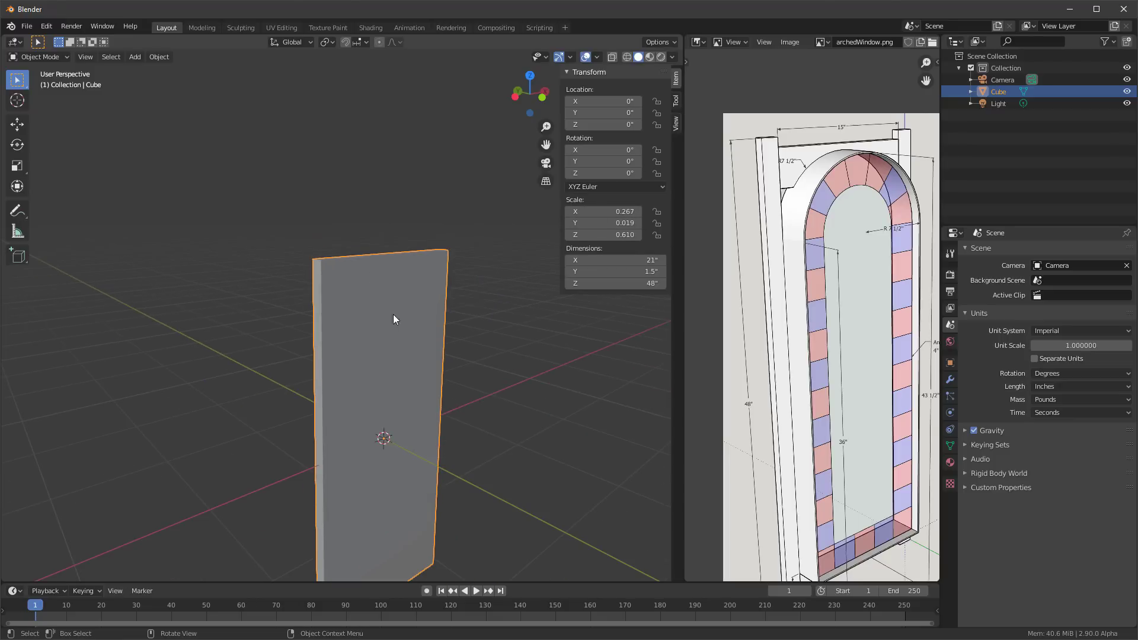
middle_drag(393, 319, 374, 341)
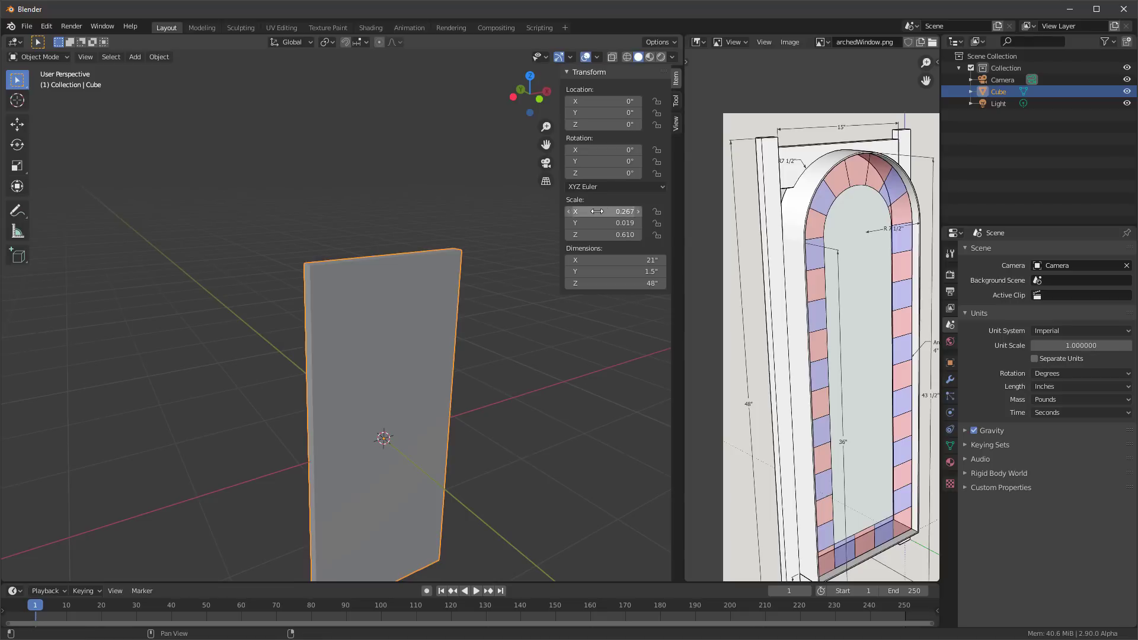
click(158, 57)
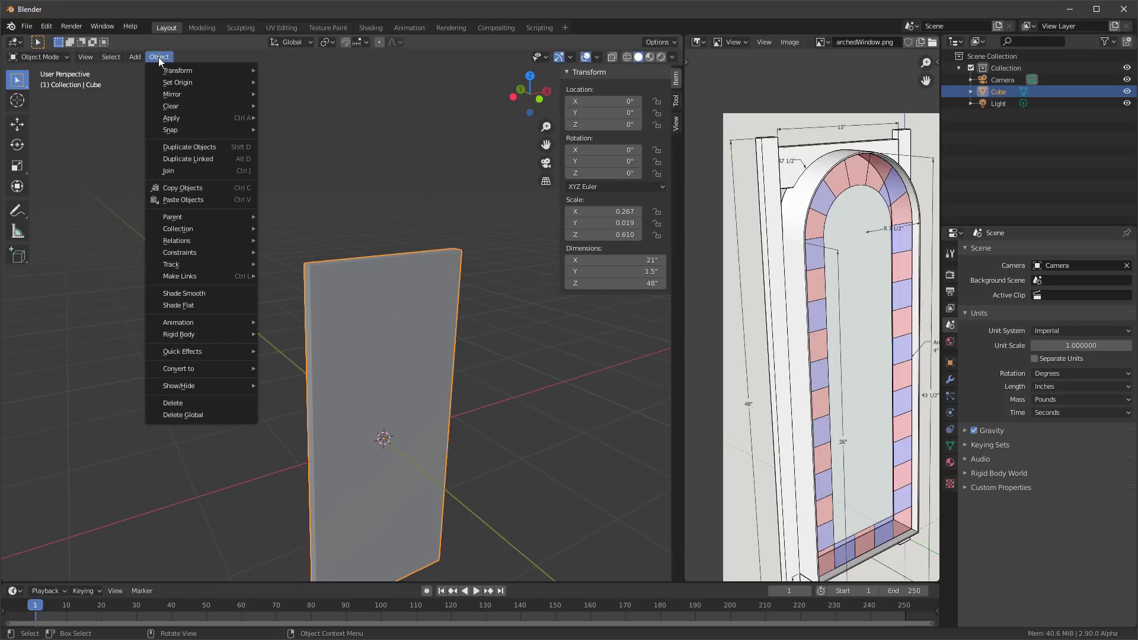
mouse_move(176, 120)
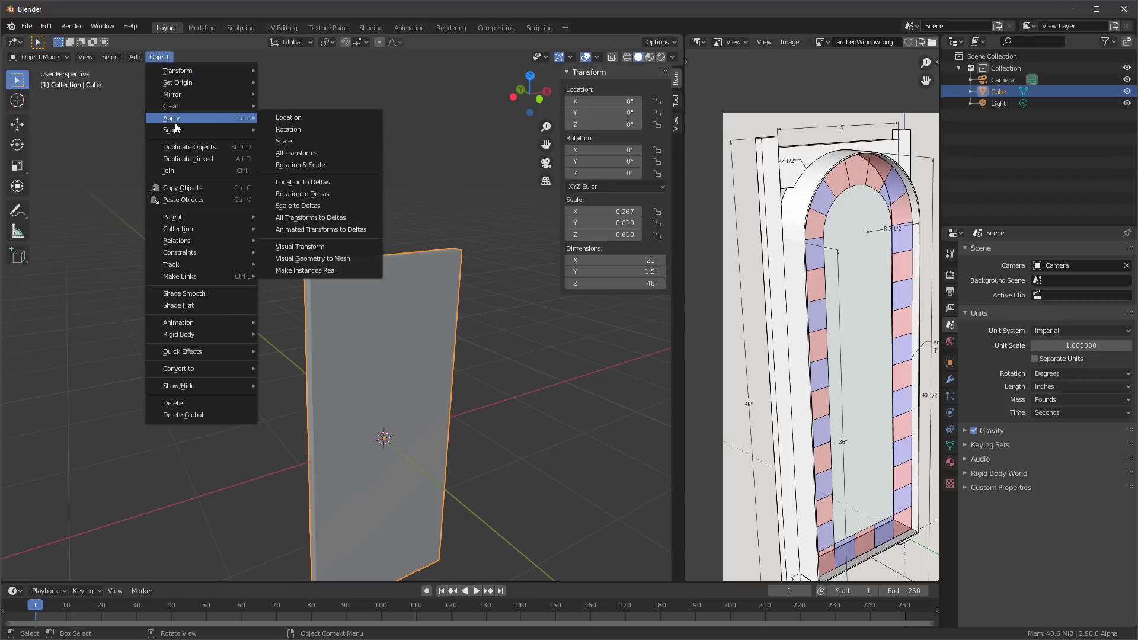
click(303, 140)
middle_drag(421, 353, 346, 252)
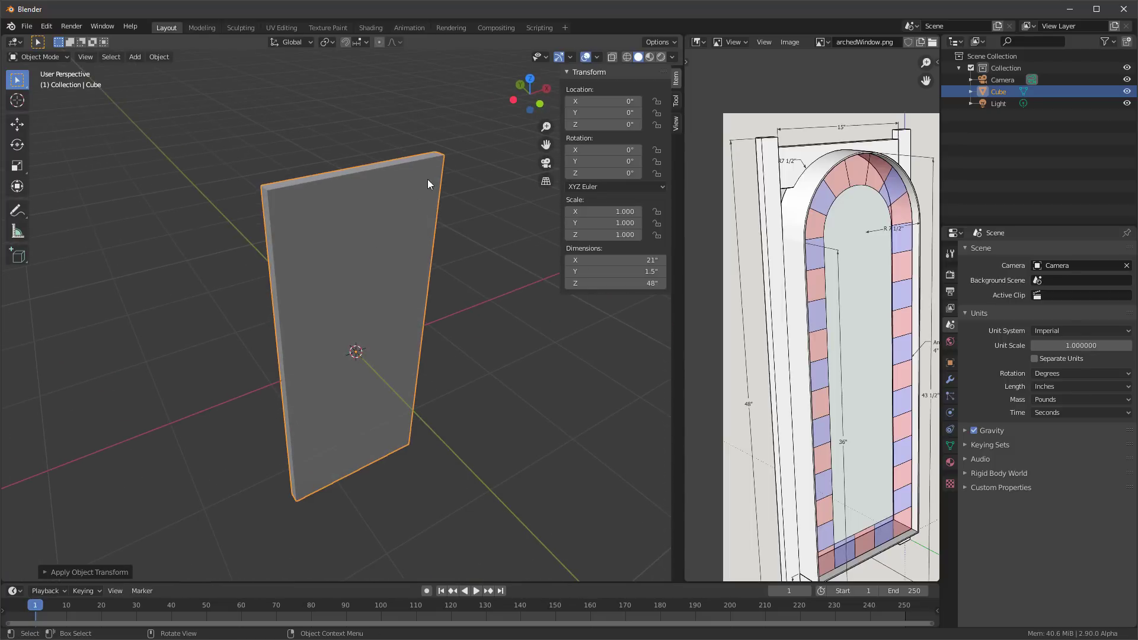
middle_drag(409, 354, 389, 287)
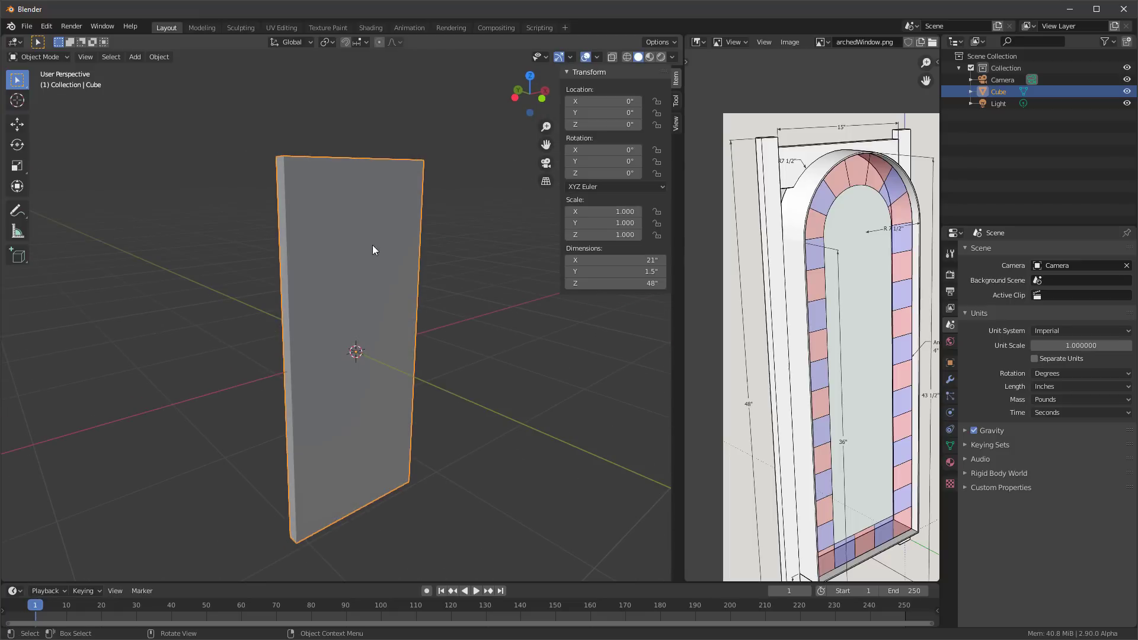
middle_drag(373, 244, 421, 211)
key(Tab)
click(338, 167)
key(Tab)
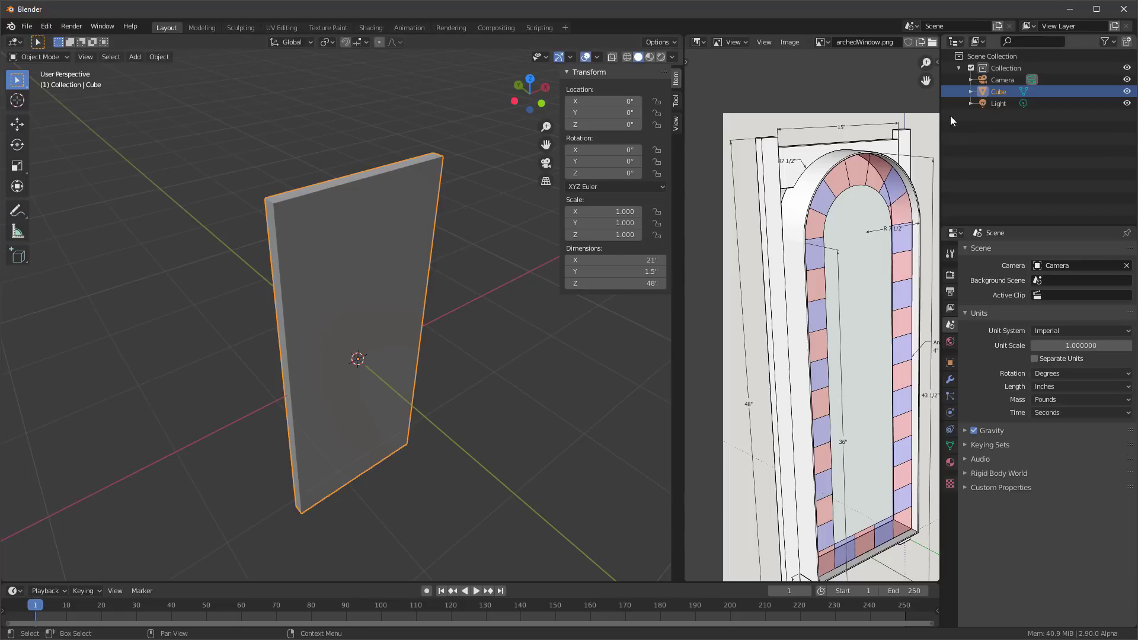
Rename the Cube object as Main
double_click(997, 93)
text(Main)
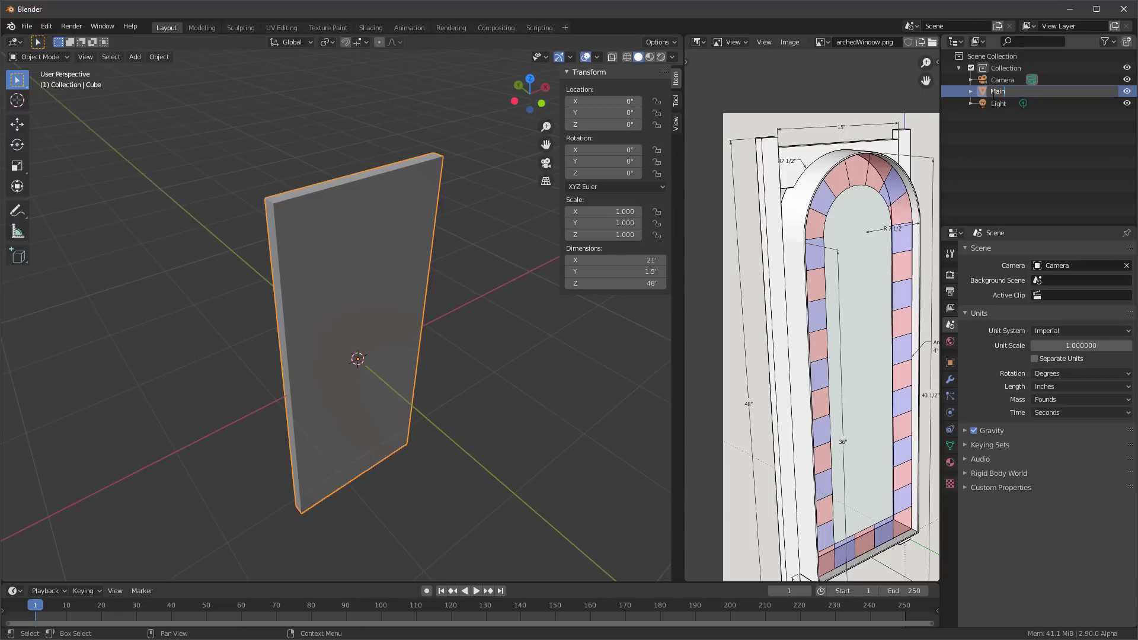
key(Return)
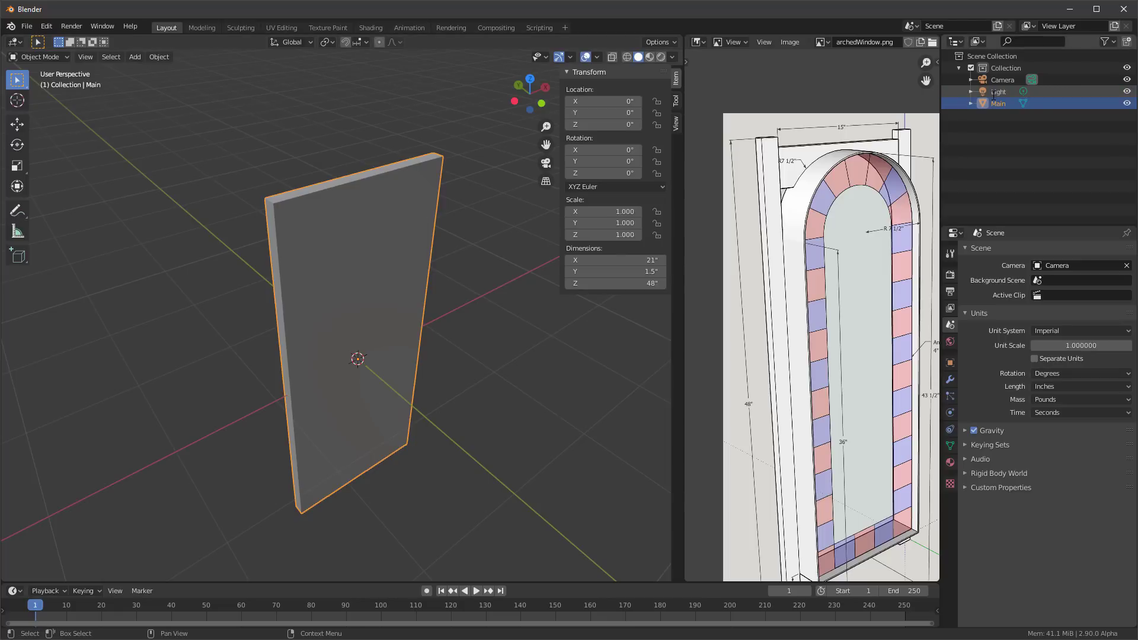
Enter Edit Mode on the Main panel and clear the whole selection
middle_drag(339, 185, 345, 259)
key(Tab)
key(a)
middle_drag(389, 243, 341, 245)
key(alt+a)
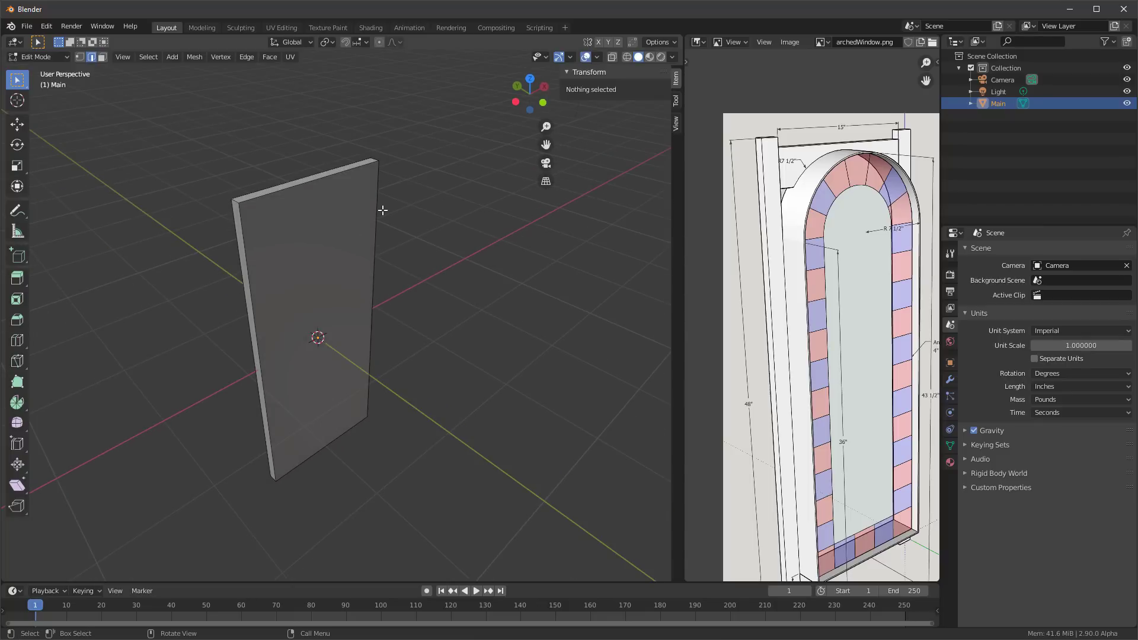
Add a single vertical loop cut to the panel and slide it fully onto the side edge at X -10.5 inches
mouse_move(253, 185)
middle_down()
mouse_move(198, 198)
mouse_move(233, 175)
middle_up()
scroll(821, 235, down, 1)
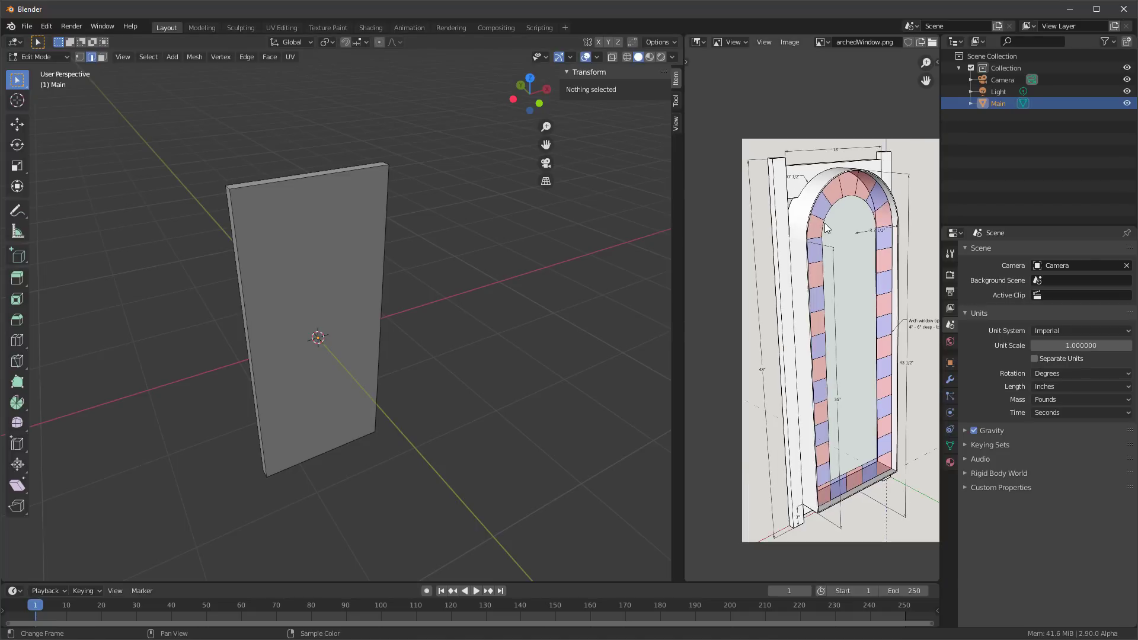
scroll(889, 408, up, 1)
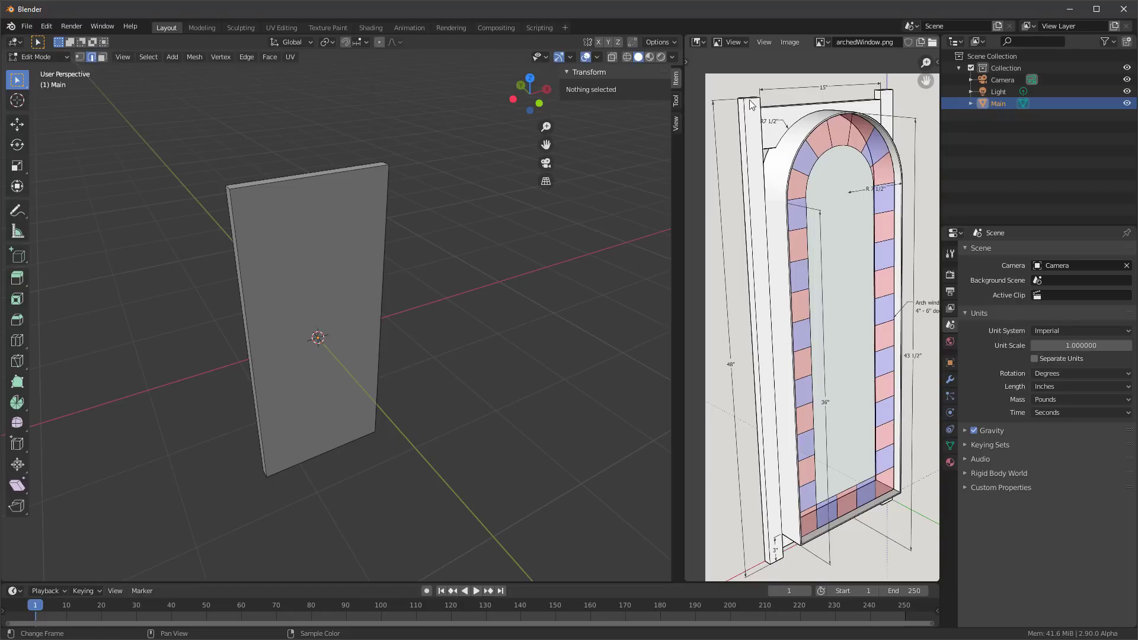
mouse_move(288, 206)
middle_down()
mouse_move(300, 190)
mouse_move(285, 204)
middle_up()
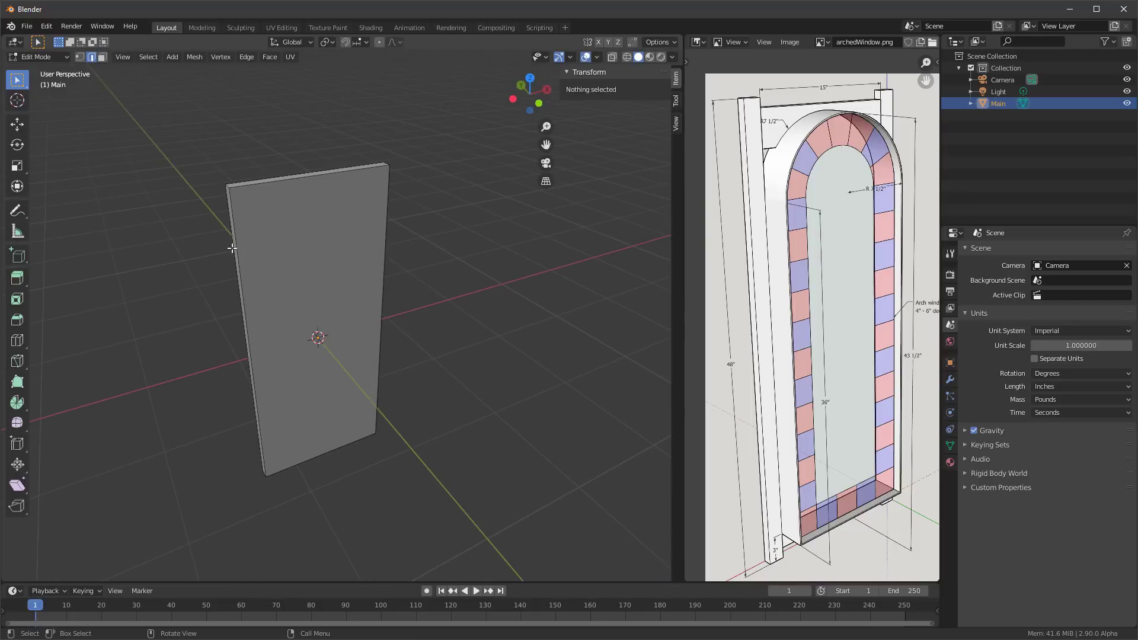
middle_drag(232, 248, 191, 203)
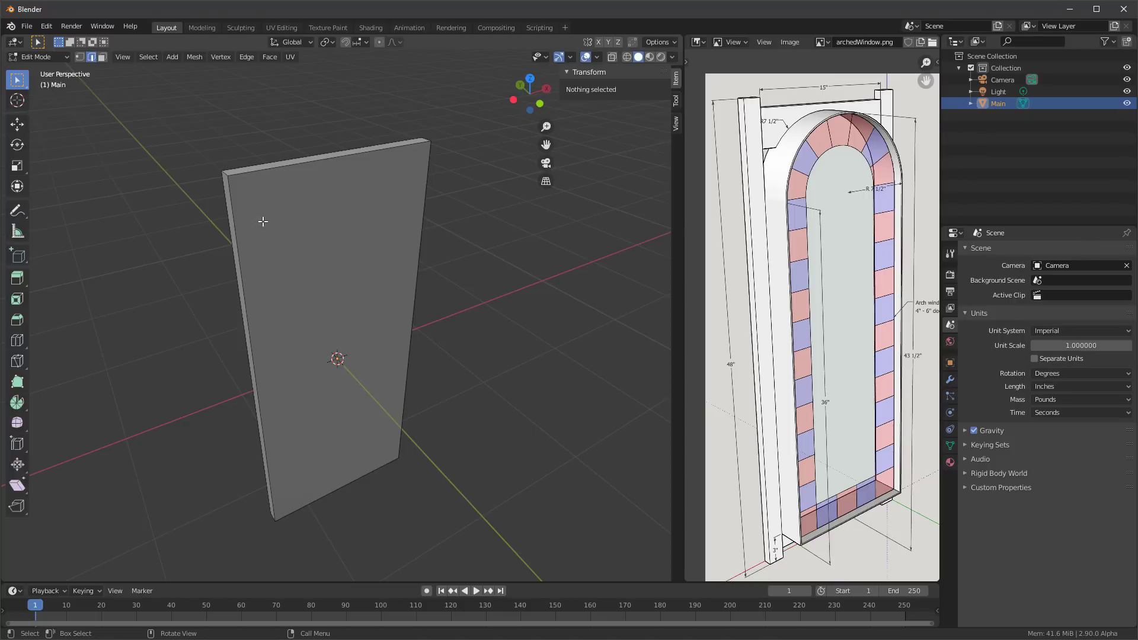
mouse_move(295, 214)
middle_down()
mouse_move(236, 219)
mouse_move(318, 195)
mouse_move(301, 207)
middle_up()
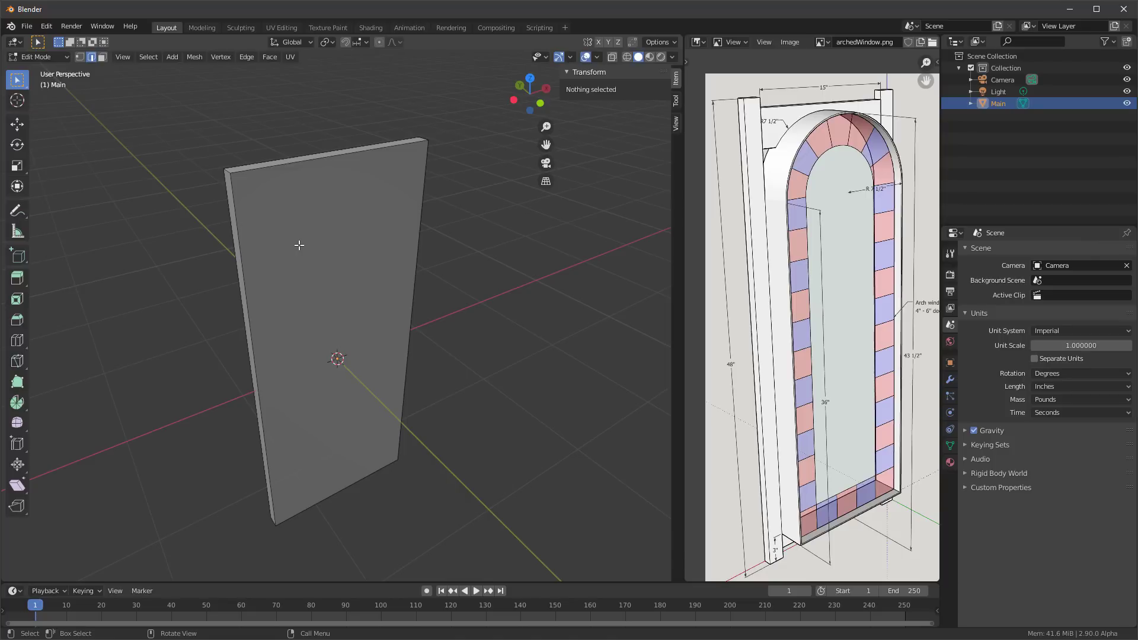
mouse_move(313, 240)
middle_down()
mouse_move(310, 223)
mouse_move(308, 237)
middle_up()
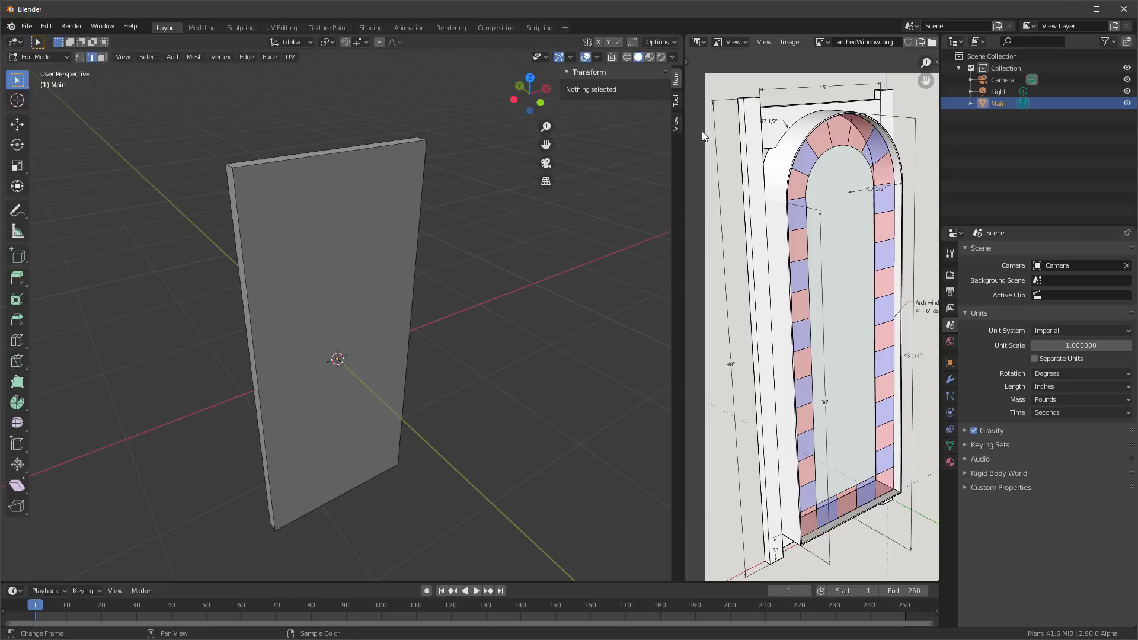
click(22, 340)
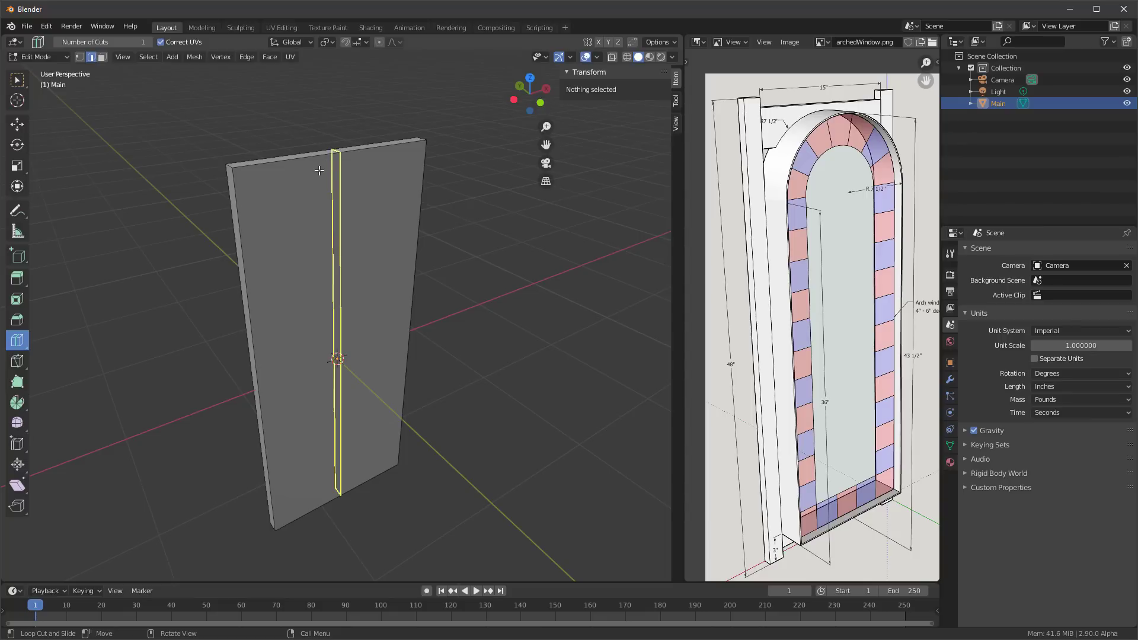
drag(319, 170, 147, 198)
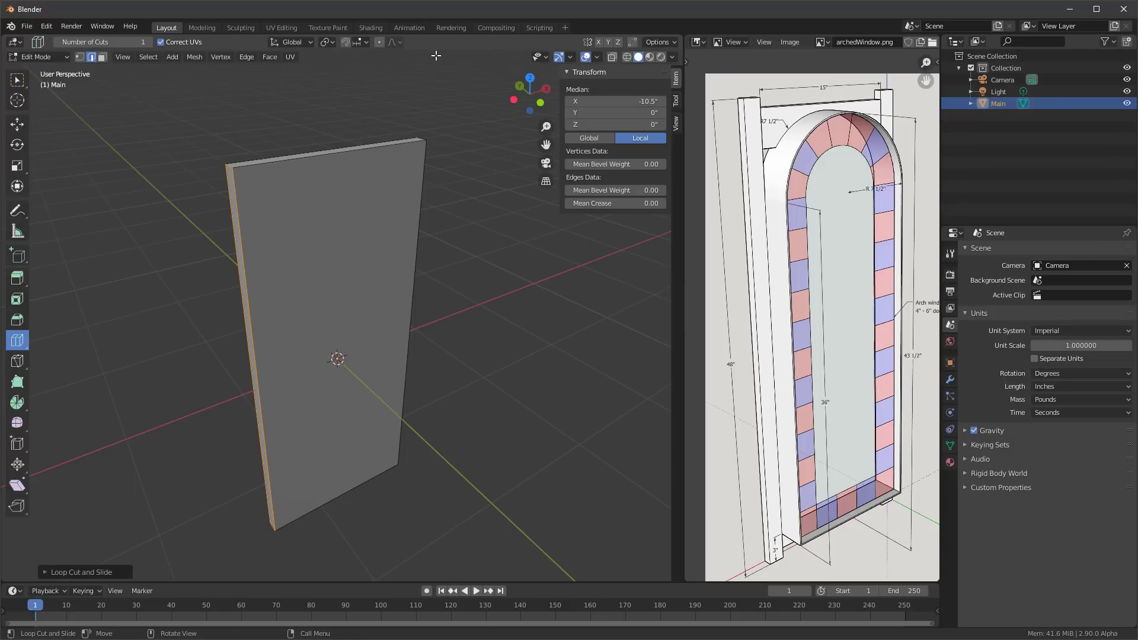
Return to the Select Box tool and enable the Move and Scale object gizmos in the viewport
click(17, 83)
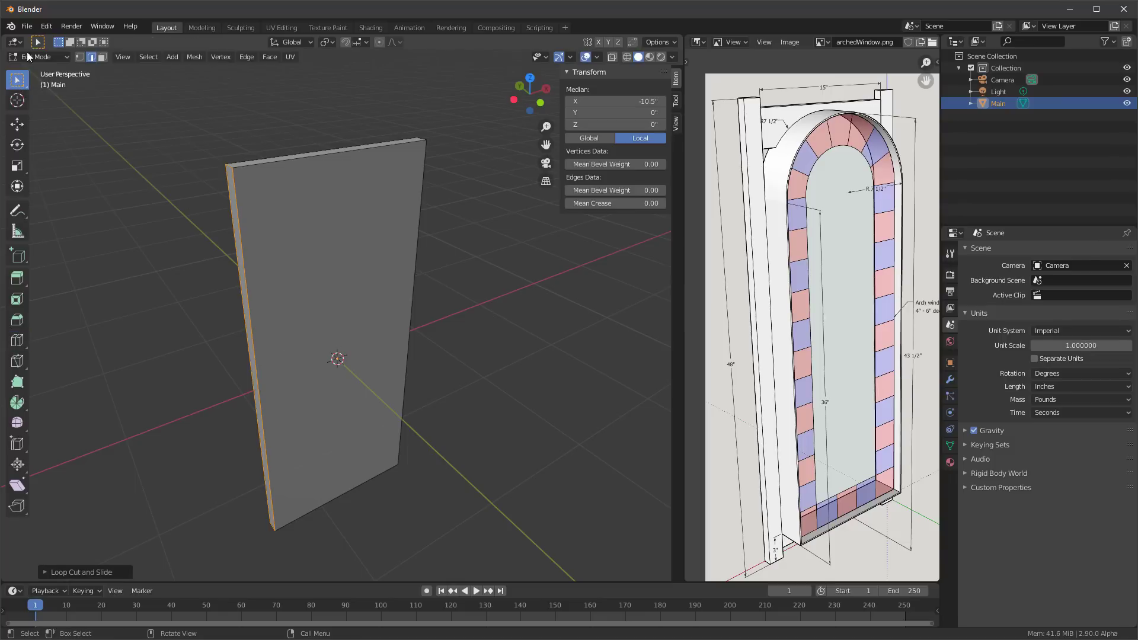
click(570, 57)
click(514, 166)
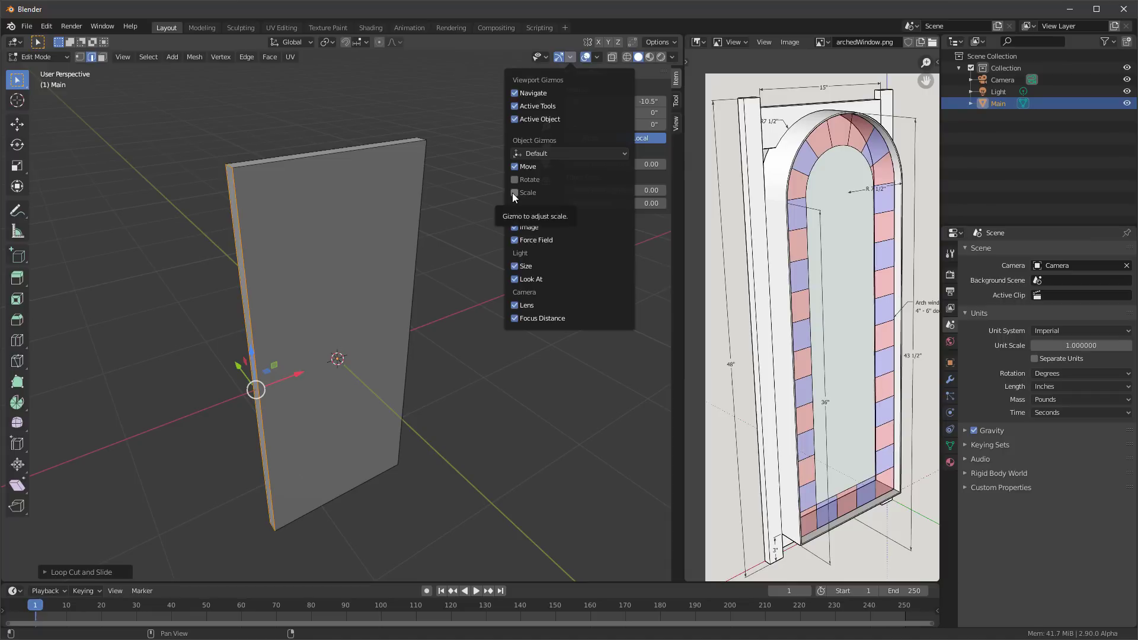
click(514, 192)
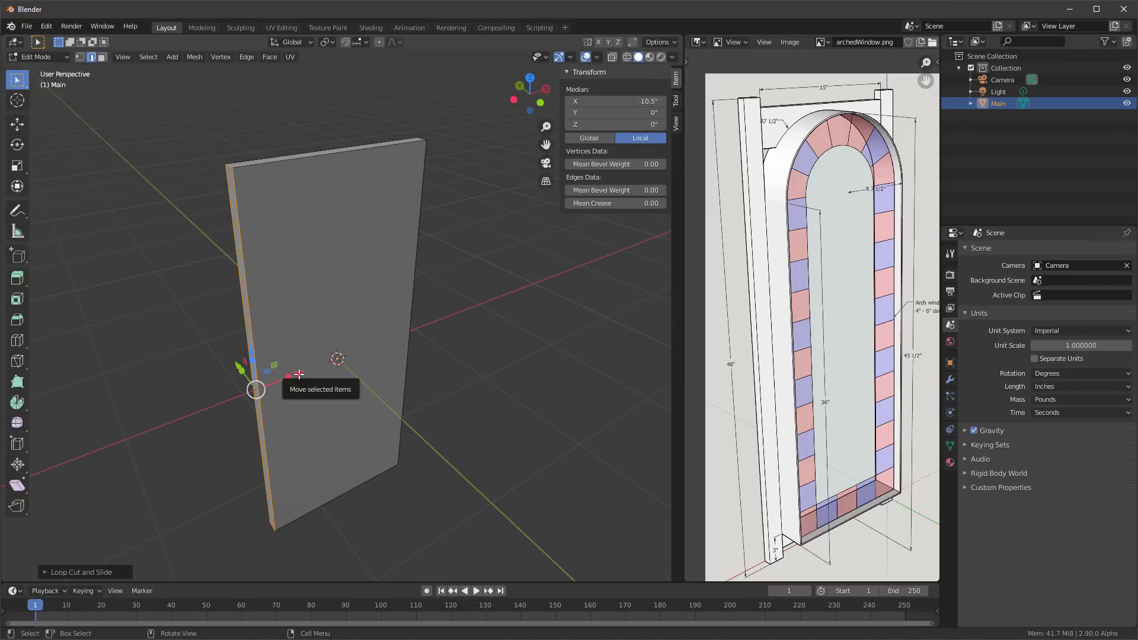
Move the vertical edge loop exactly 3 inches inward along X from the panel's side edge
drag(300, 374, 336, 375)
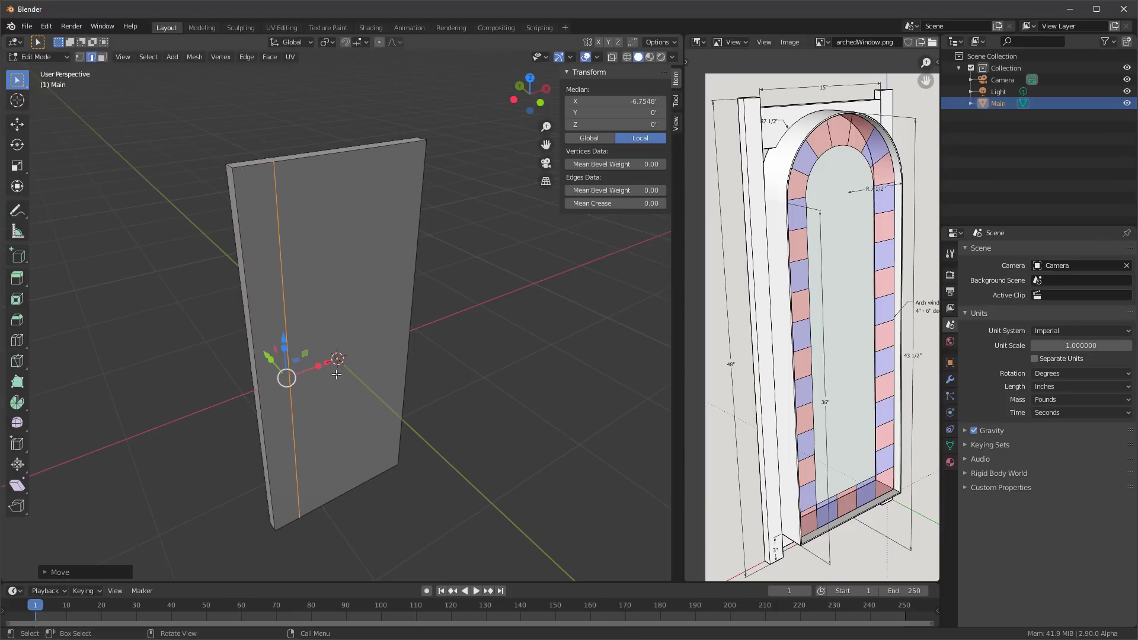
click(48, 572)
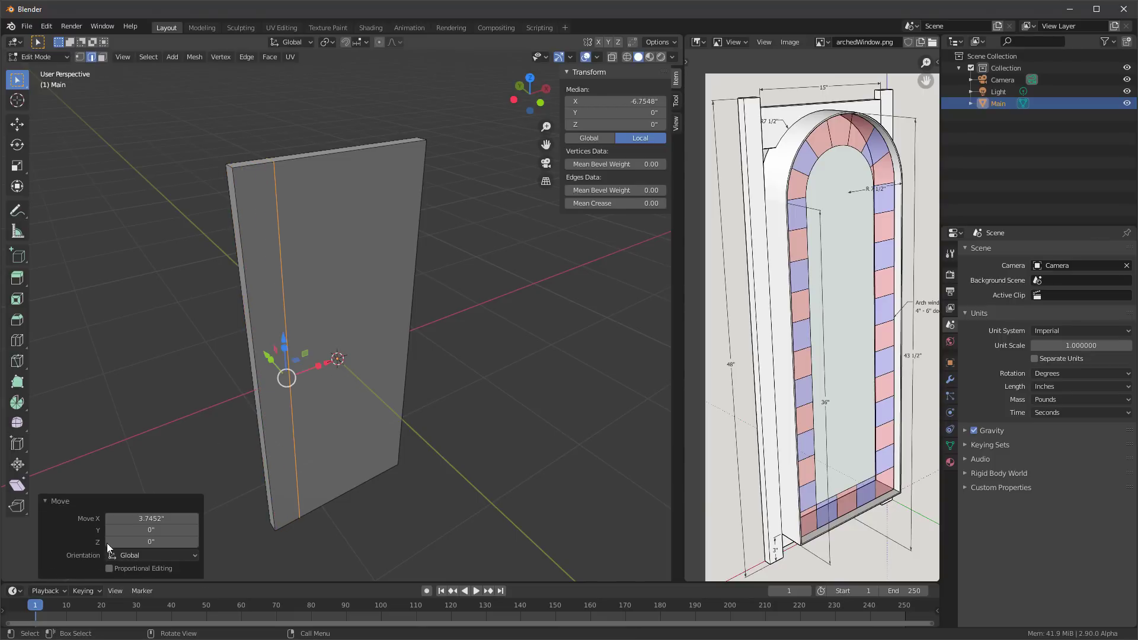
click(146, 519)
text(3)
key(Return)
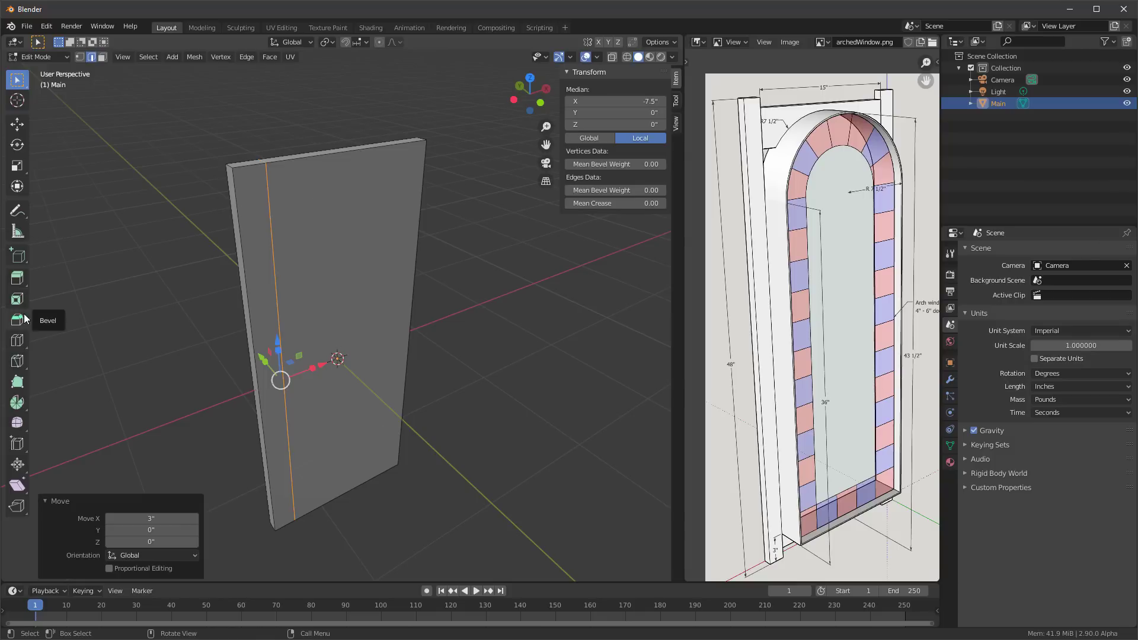
Add a horizontal loop cut slid fully to the panel's top edge and move it 1.5 inches down along Z
click(18, 340)
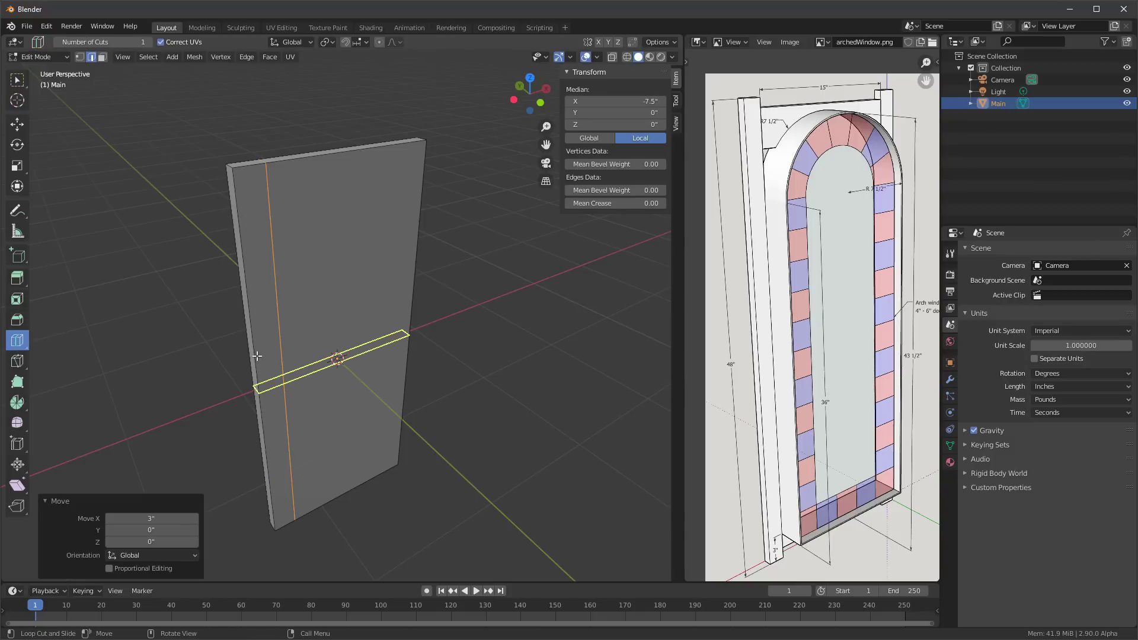
drag(266, 349, 234, 105)
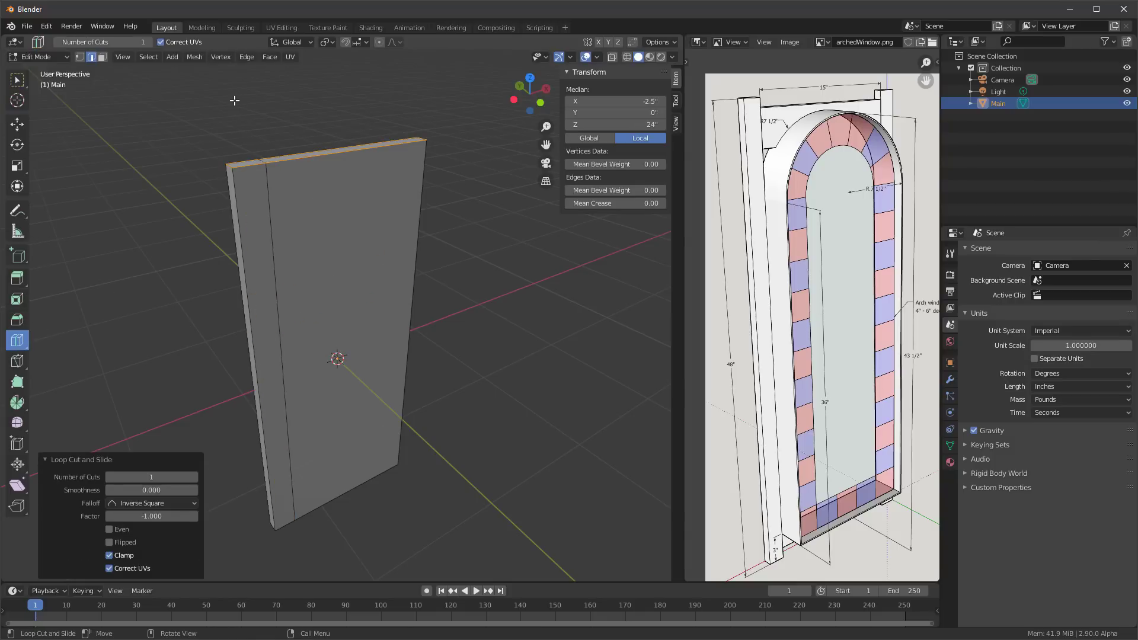
click(18, 80)
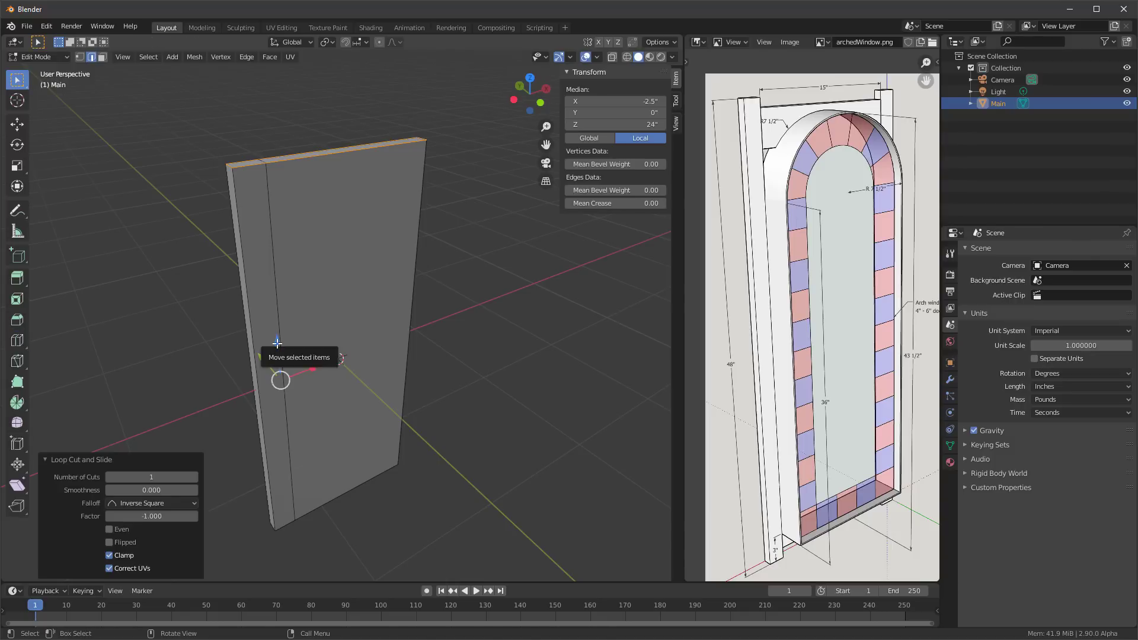
drag(277, 348, 275, 362)
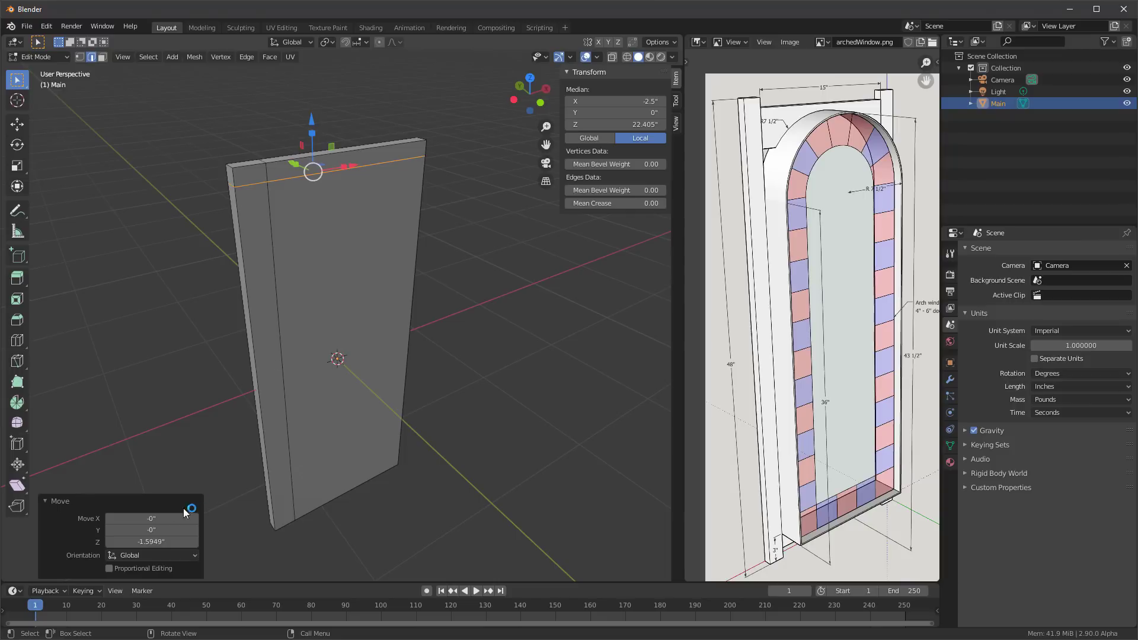
click(152, 542)
key(BackSpace)
key(Return)
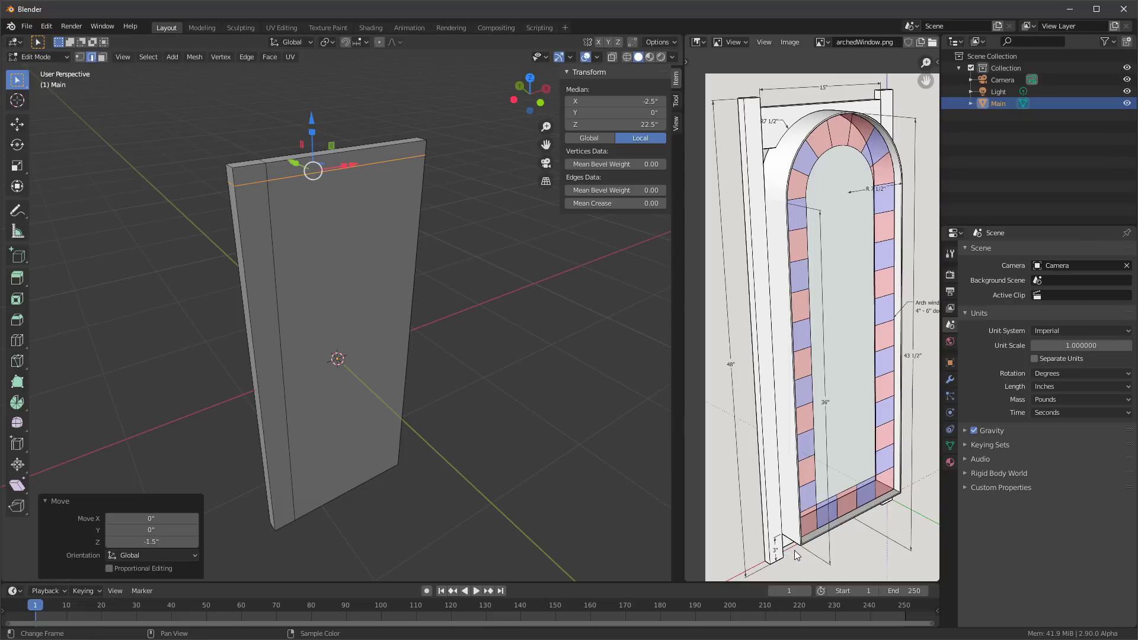
Add a horizontal loop cut slid fully to the panel's bottom edge and move it 1.5 inches up along Z
click(17, 340)
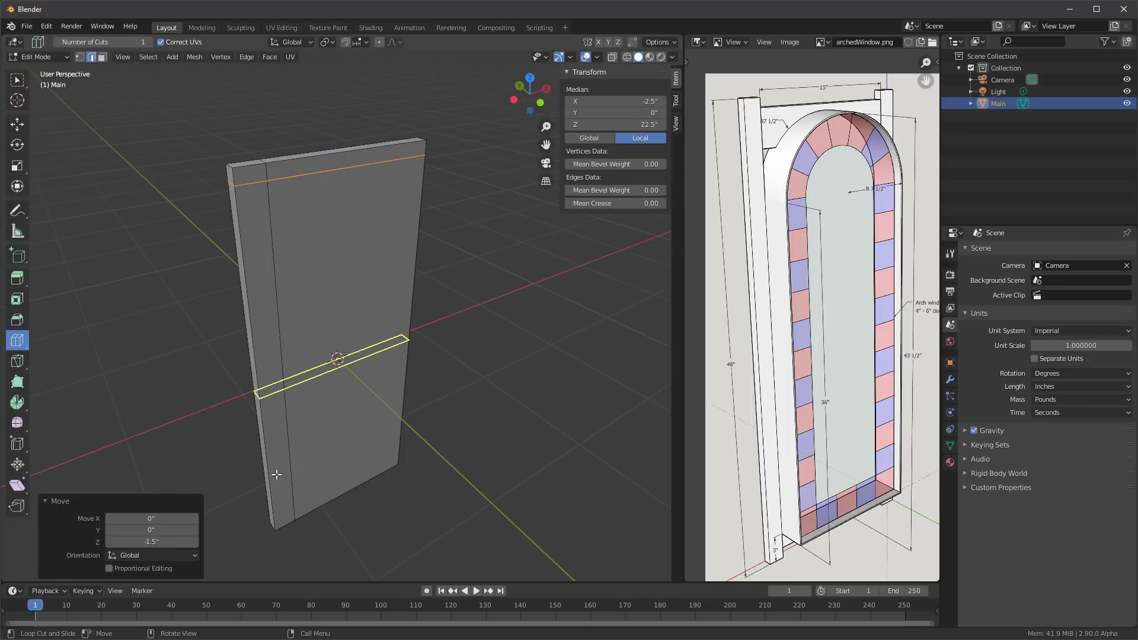
drag(272, 486, 277, 562)
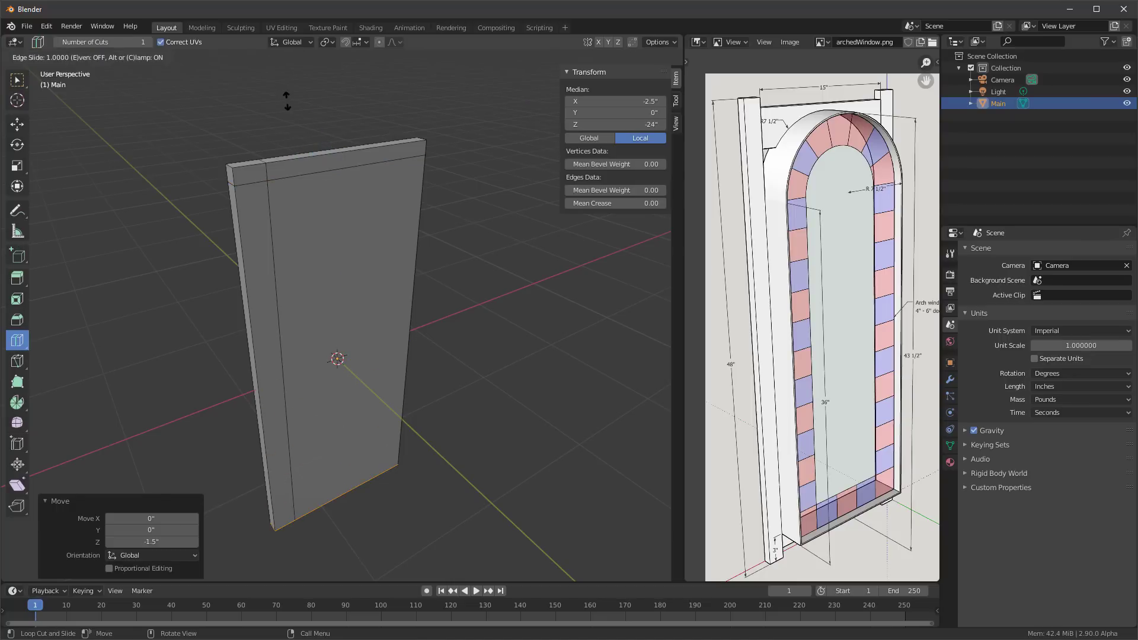
click(18, 81)
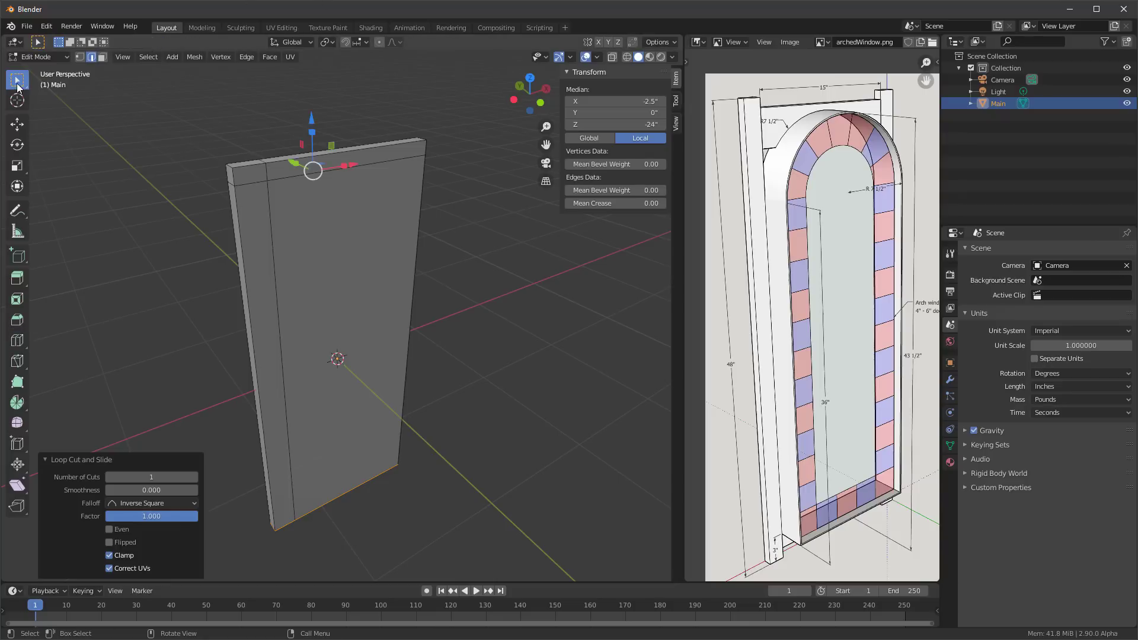
drag(311, 117, 306, 95)
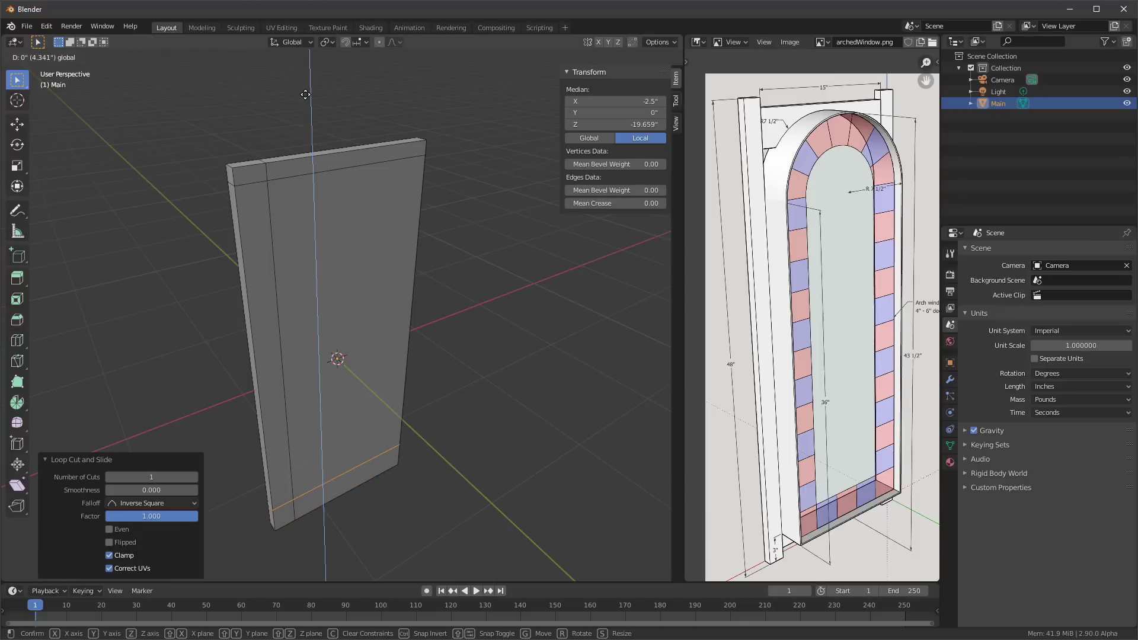
drag(306, 95, 307, 96)
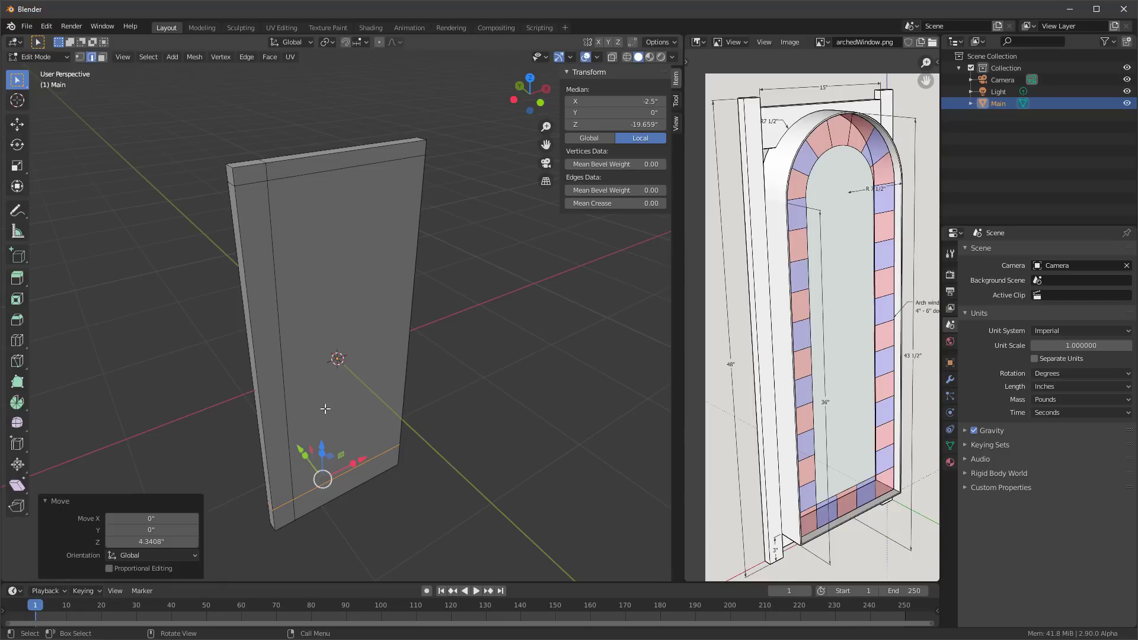
double_click(153, 542)
key(ctrl+a)
text(1.5)
key(Return)
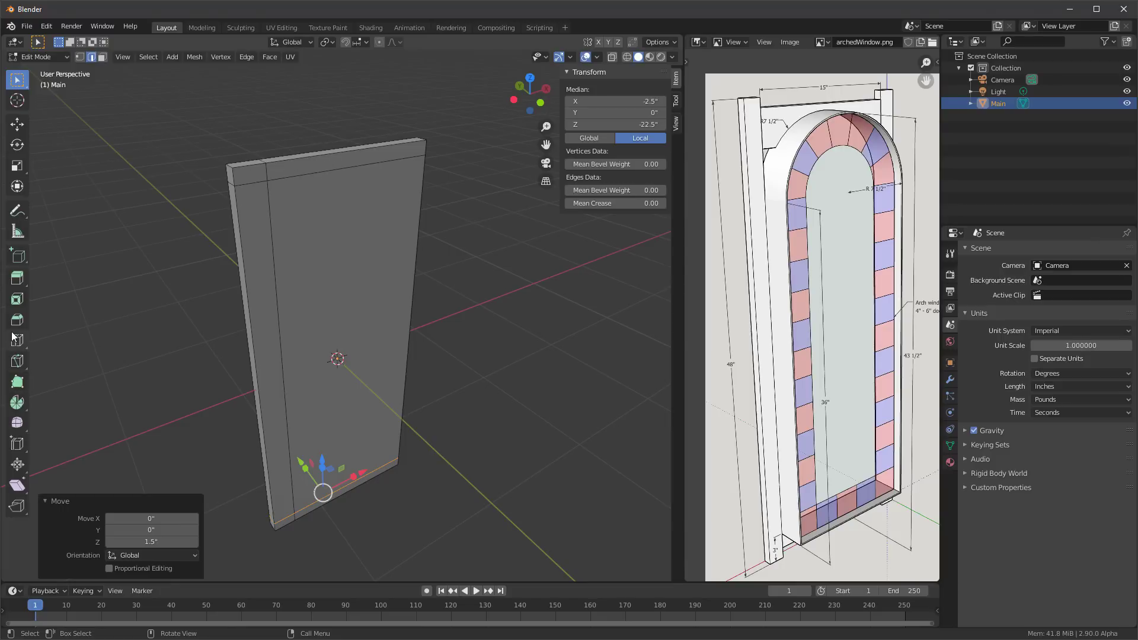
Make Extrude Dissolve and Intersect the current extrude tool variant and return to Select Box
click(20, 284)
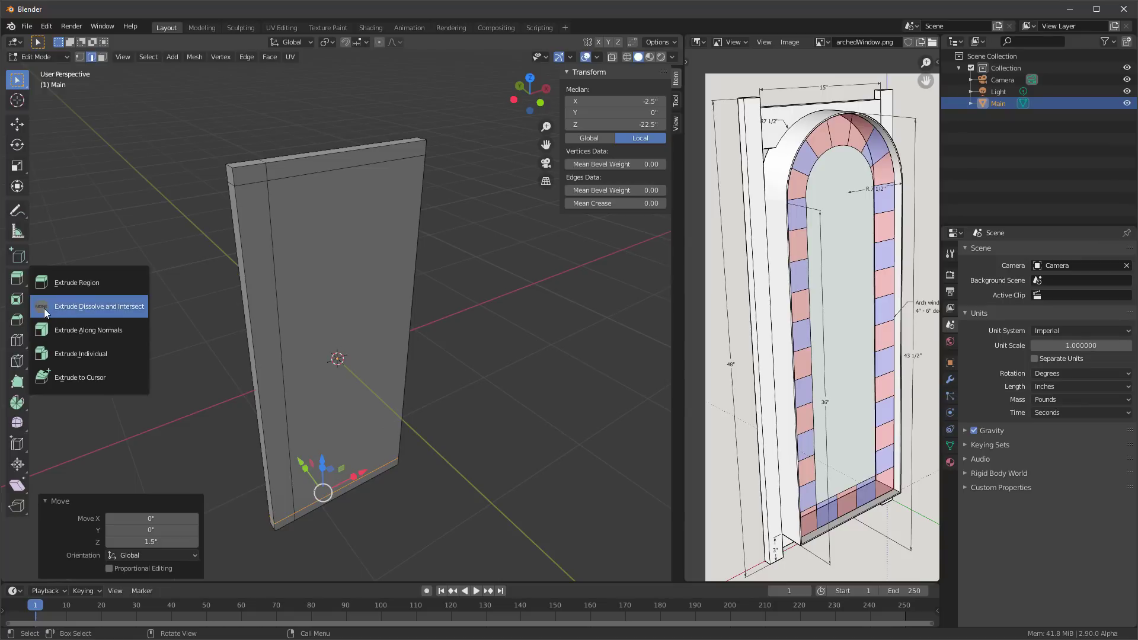
click(104, 308)
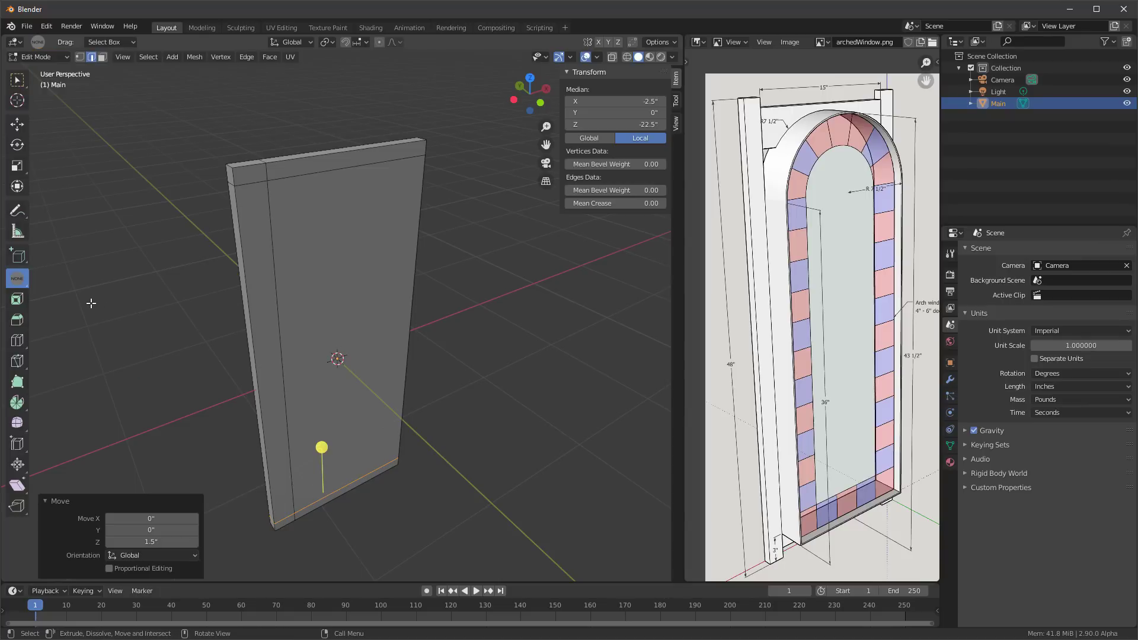
click(16, 80)
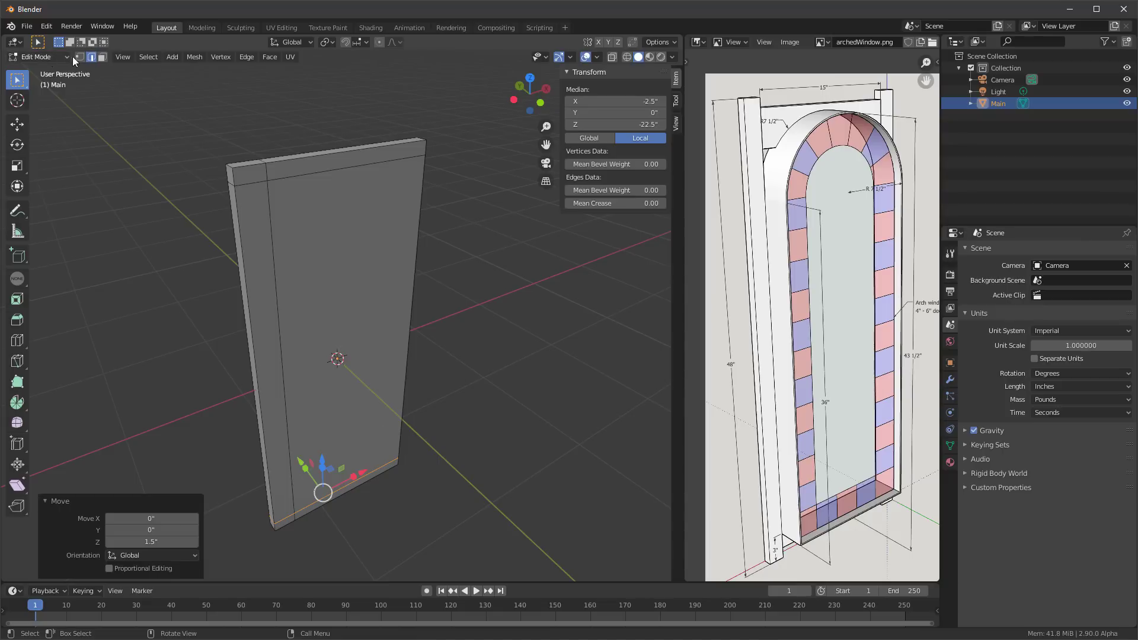
Select the wide top face beside the 3-inch strip in face select mode and set the snapping target to Vertex
click(102, 57)
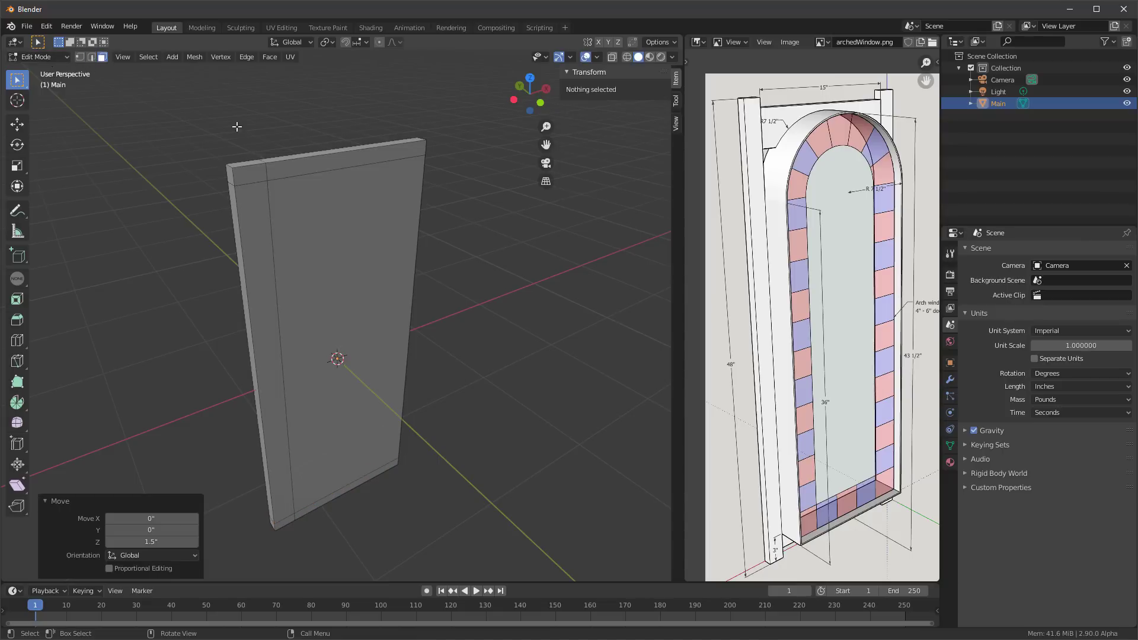
click(297, 156)
middle_drag(284, 142, 347, 72)
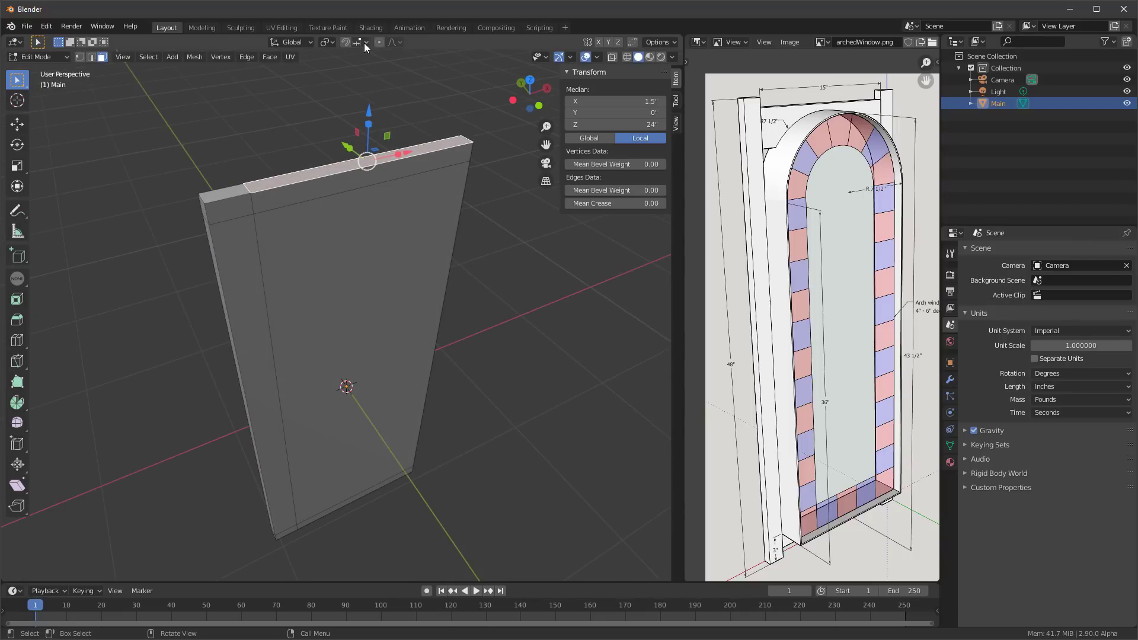
click(364, 42)
click(330, 90)
Push the selected top face 1.5 inches down with Extrude Dissolve and Intersect
click(17, 282)
drag(371, 92, 243, 99)
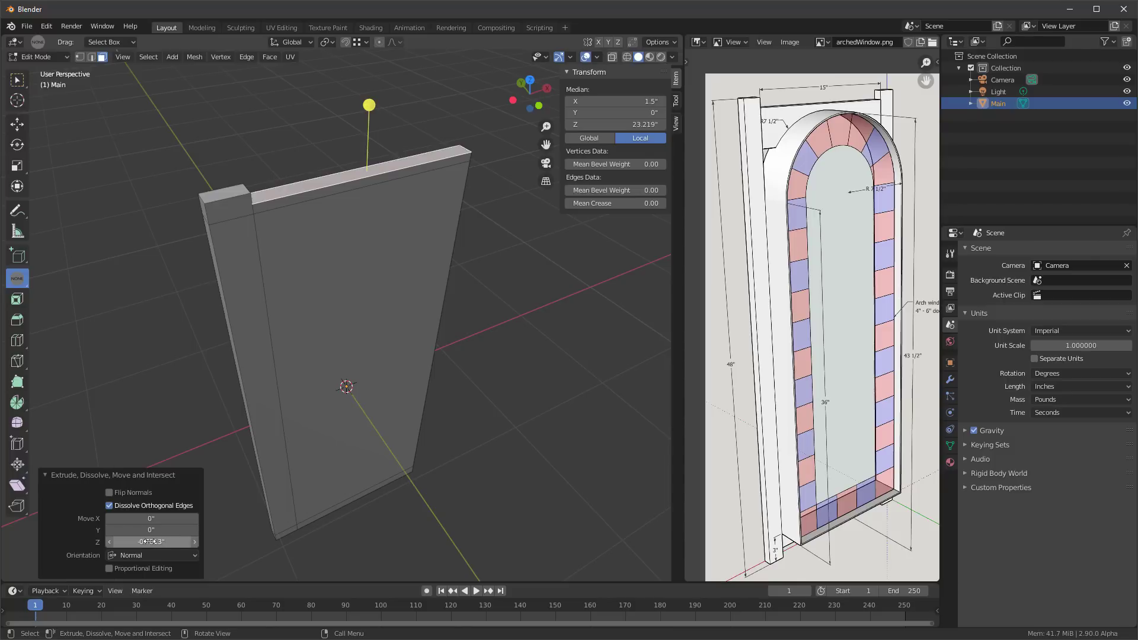
click(150, 542)
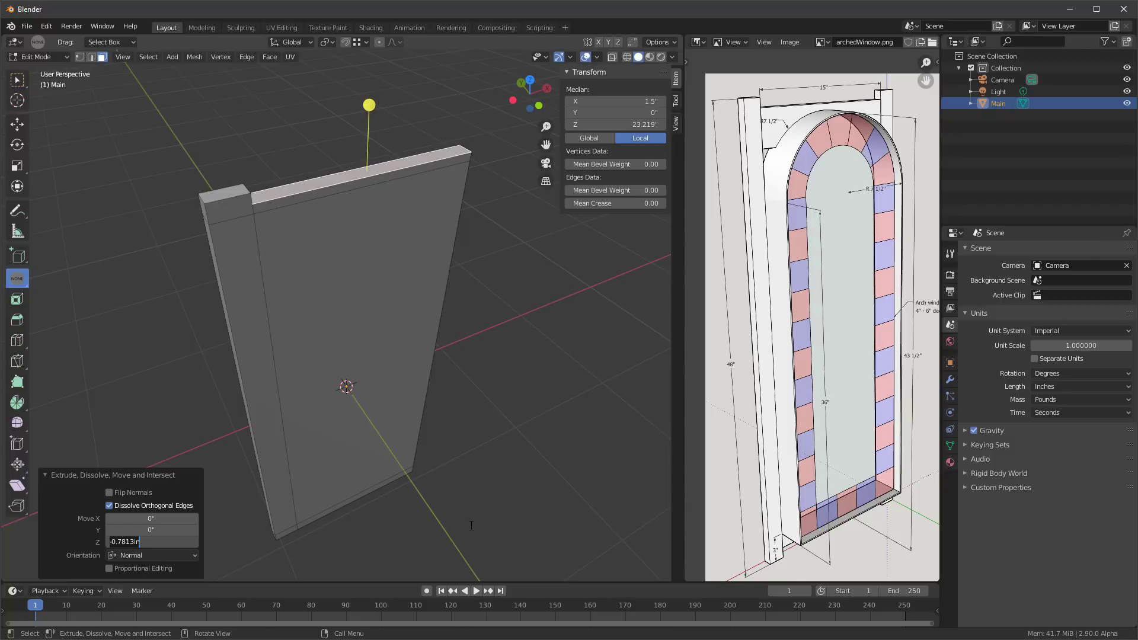
key(BackSpace)
key(Return)
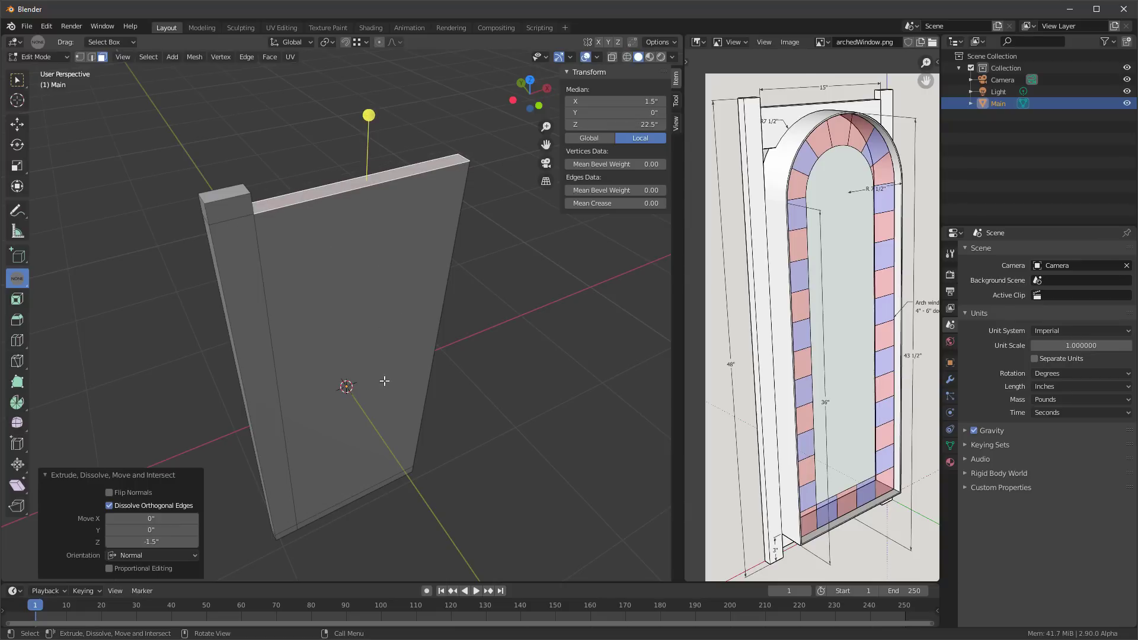
Select the wide bottom face beside the strip and push it 1.5 inches into the panel with Extrude Dissolve and Intersect
middle_drag(332, 450, 375, 325)
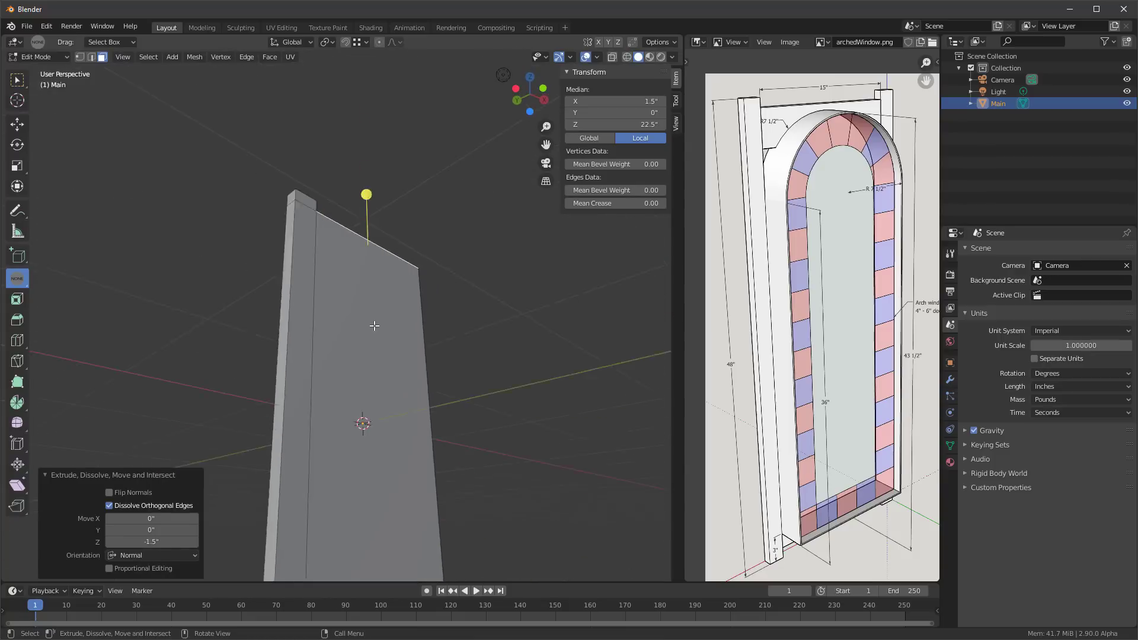
scroll(374, 326, down, 3)
mouse_move(382, 422)
middle_down()
mouse_move(381, 439)
mouse_move(378, 427)
middle_up()
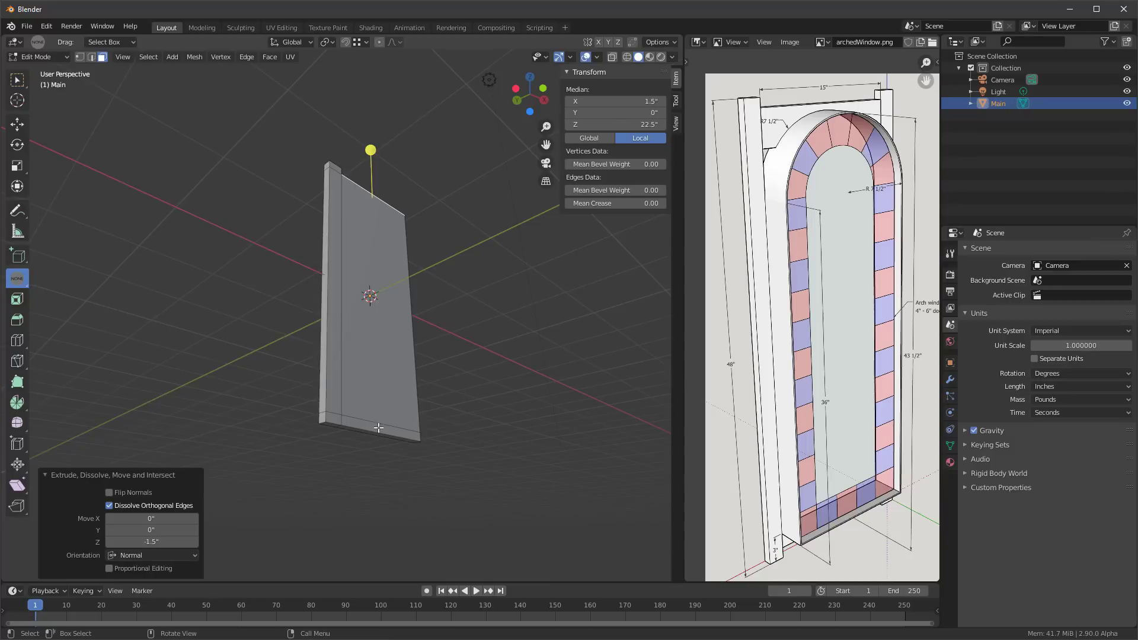
scroll(379, 427, up, 4)
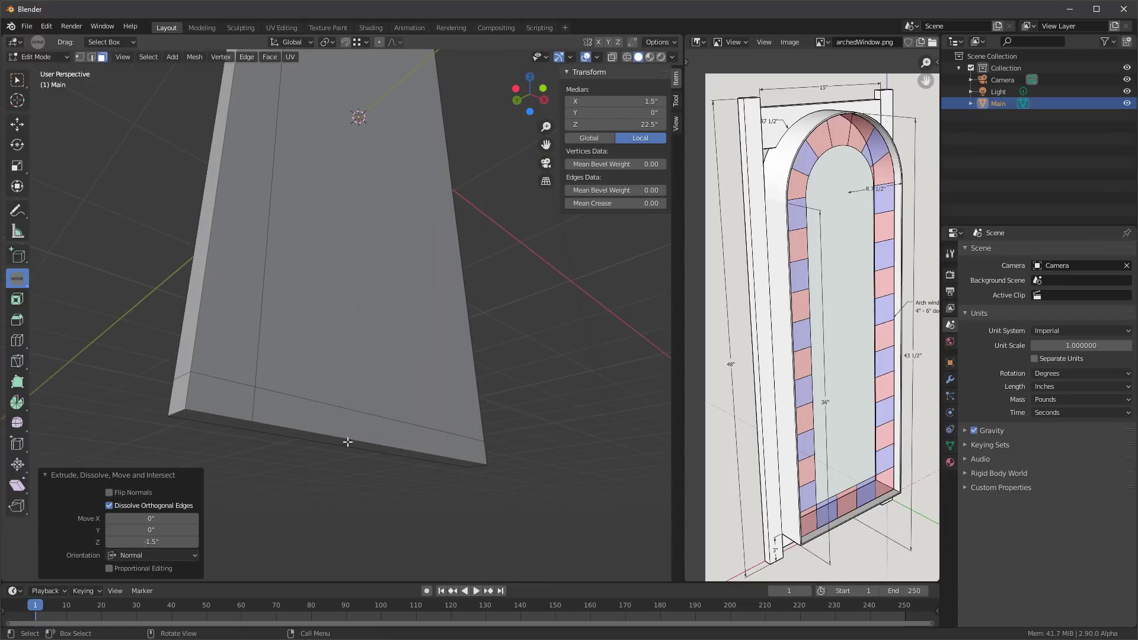
click(347, 443)
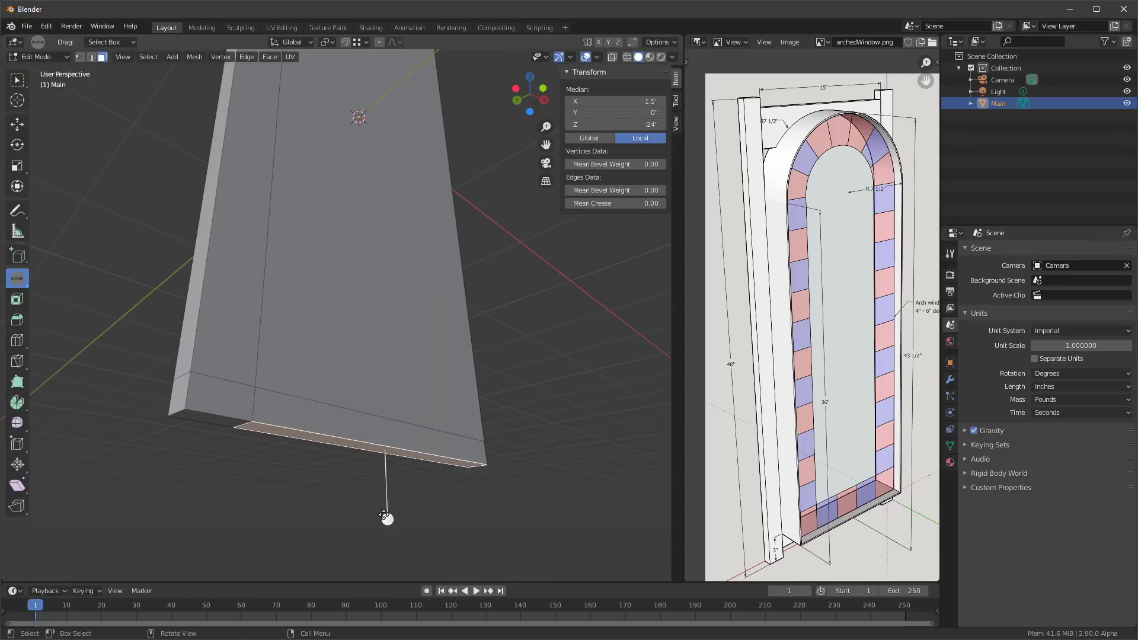
mouse_move(387, 520)
mouse_down()
mouse_move(387, 485)
mouse_move(387, 501)
mouse_up()
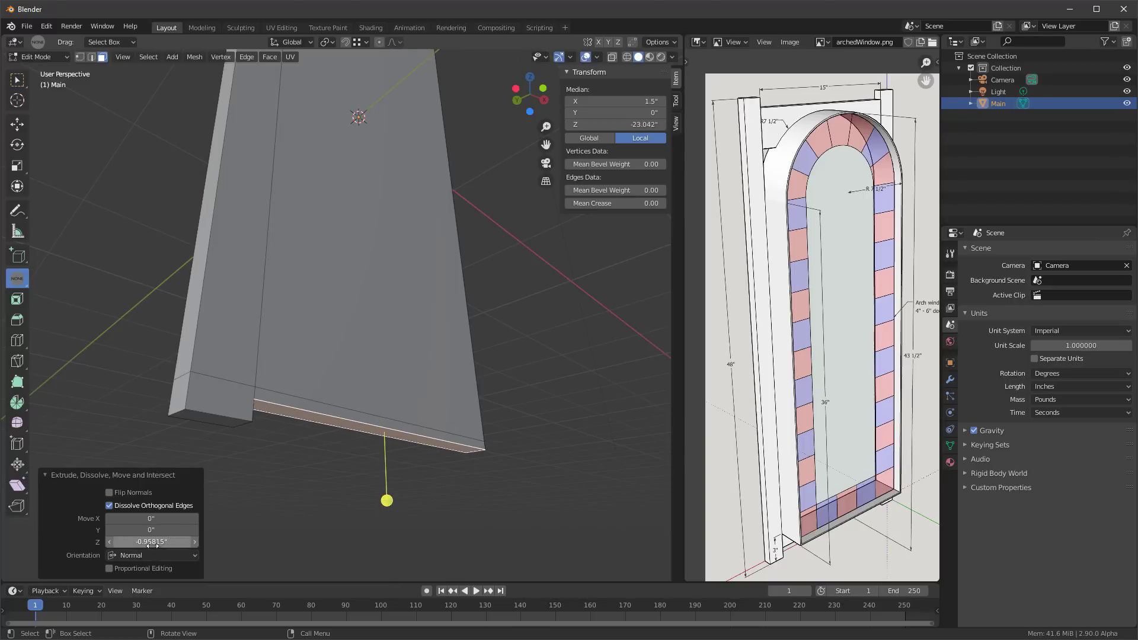
click(152, 543)
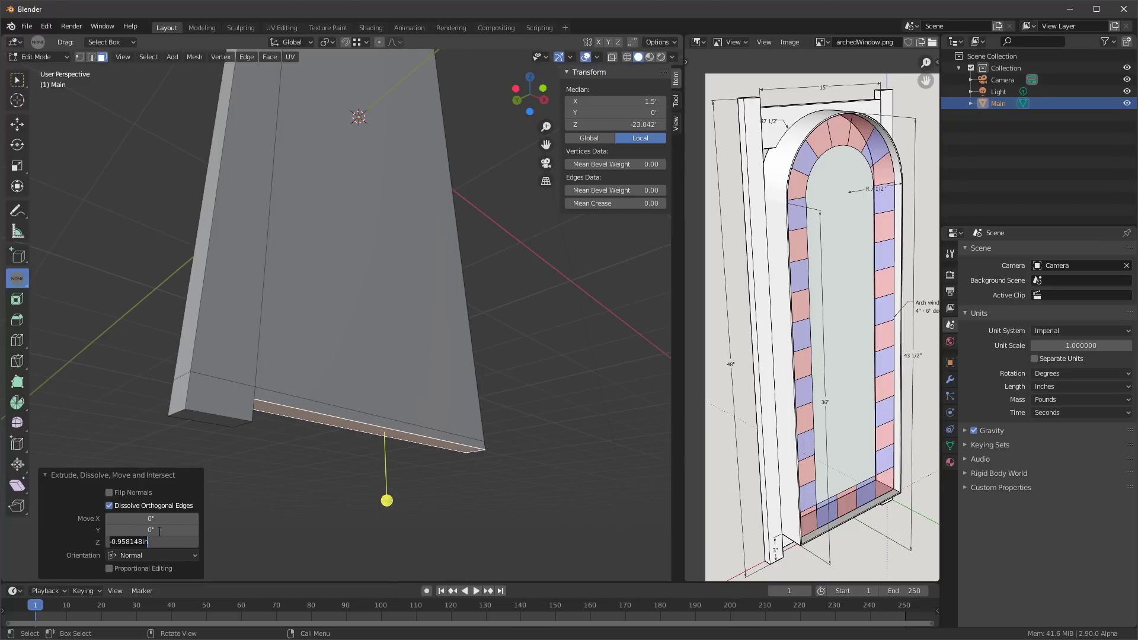
key(BackSpace)
text(-1.5)
key(Return)
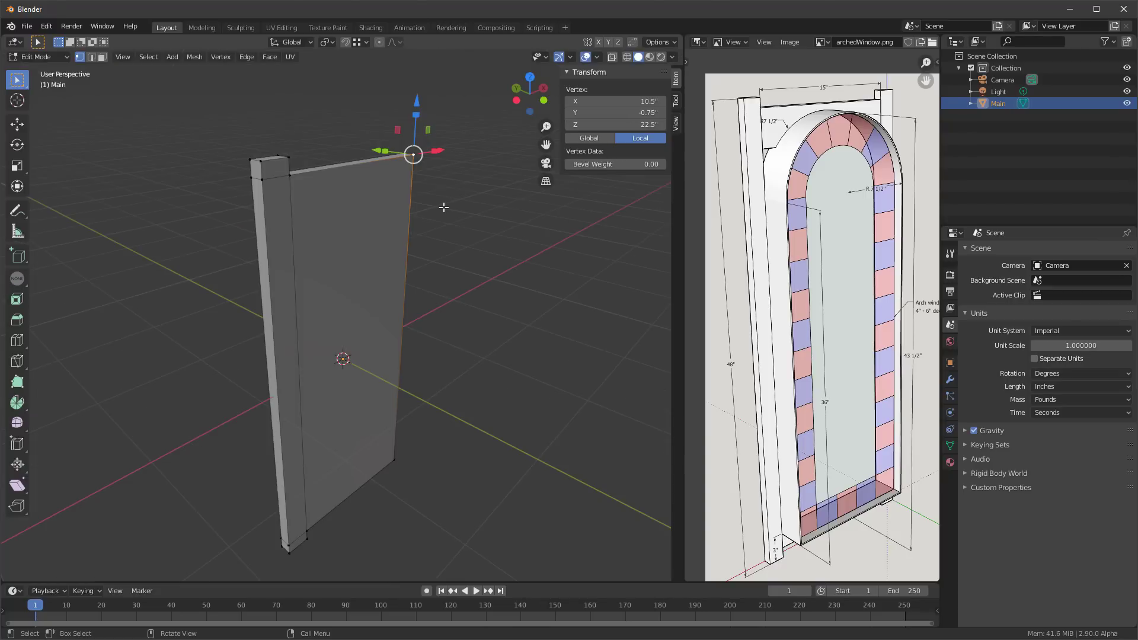
Add a single horizontal loop cut across the panel and slide it fully up to the recessed top edge at Z 22.5 inches
middle_drag(445, 208, 398, 200)
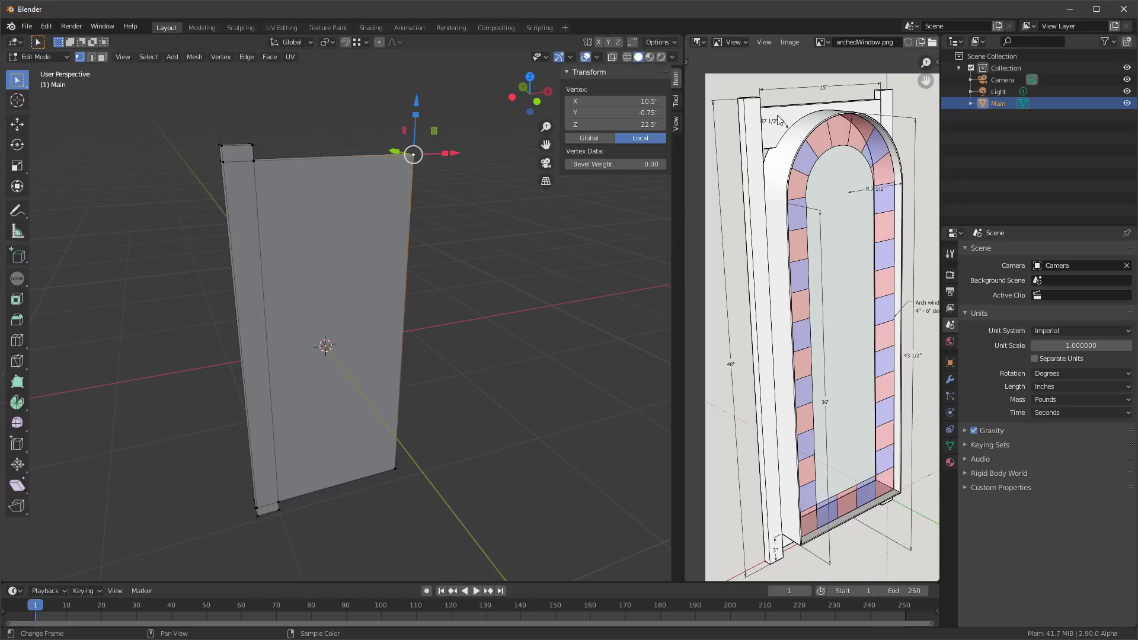
middle_drag(329, 187, 328, 199)
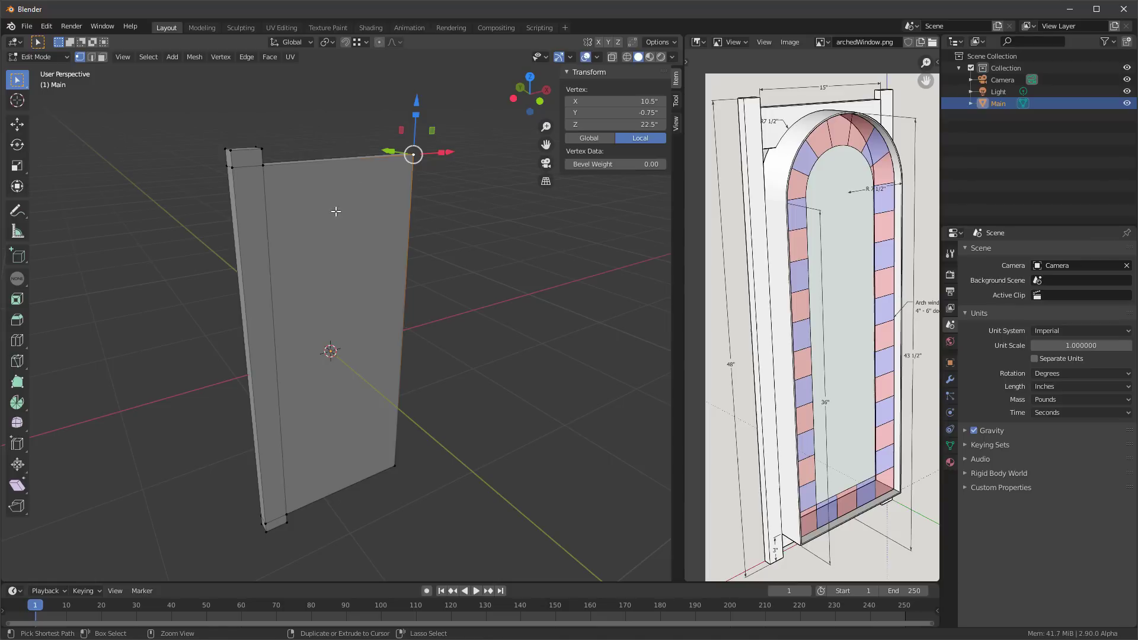
key(ctrl+r)
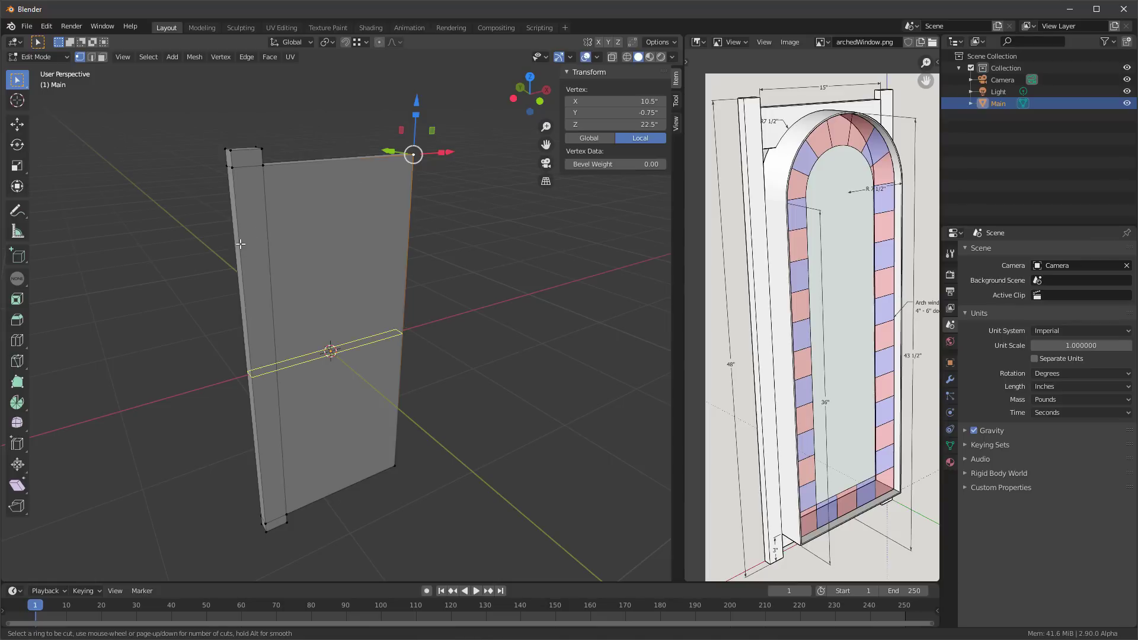
click(258, 301)
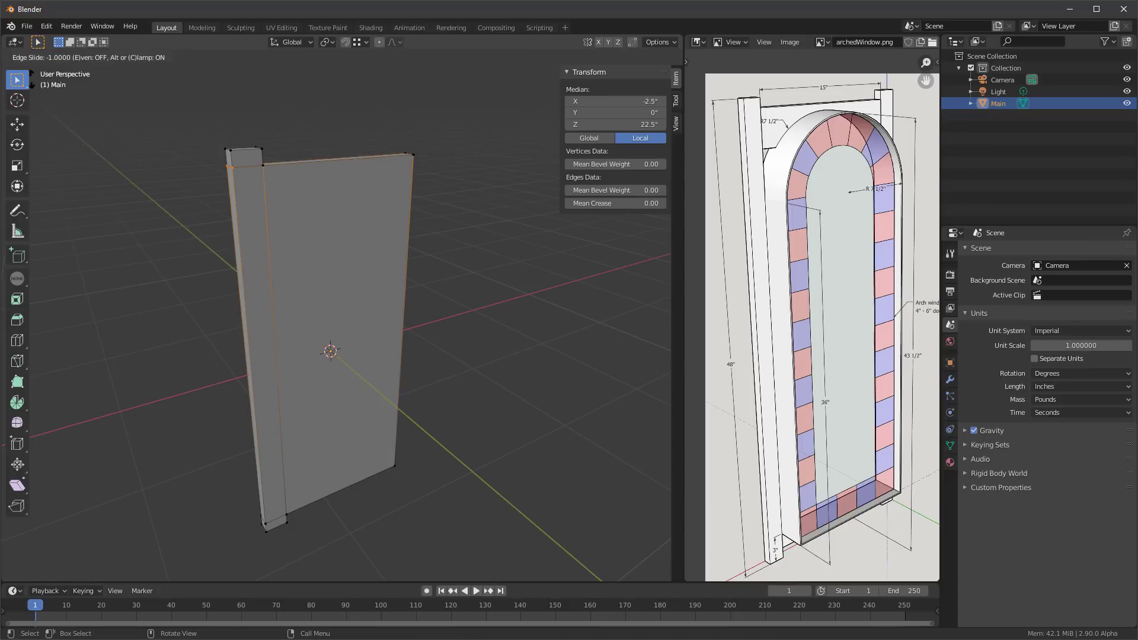
click(203, 87)
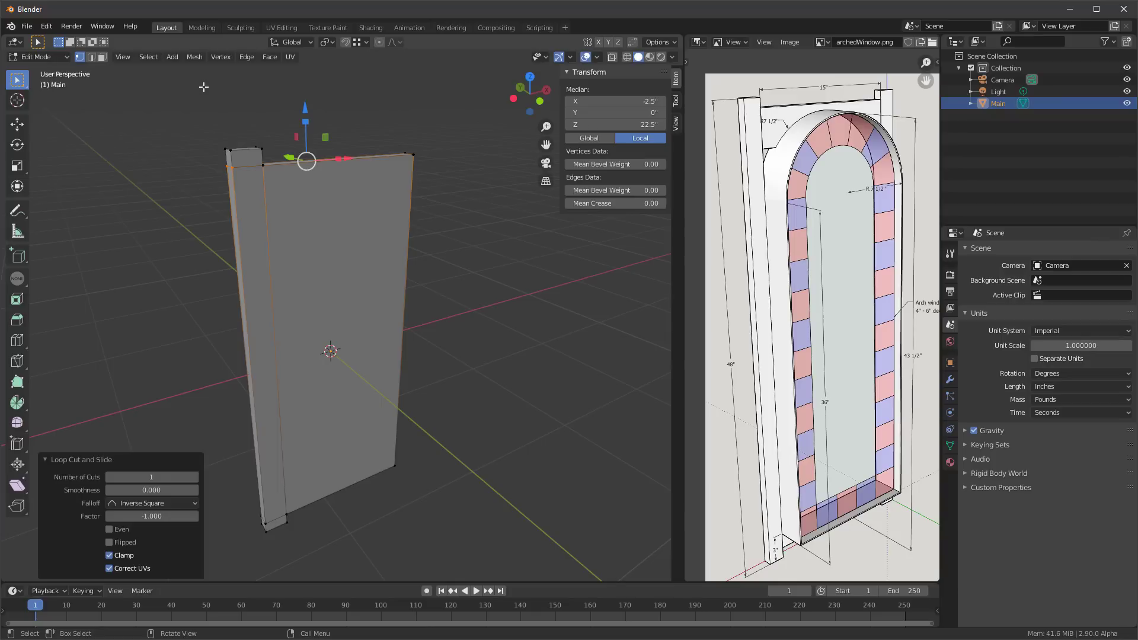
Move the new horizontal edge loop exactly 4 inches down along Z and clear the selection
drag(305, 108, 297, 148)
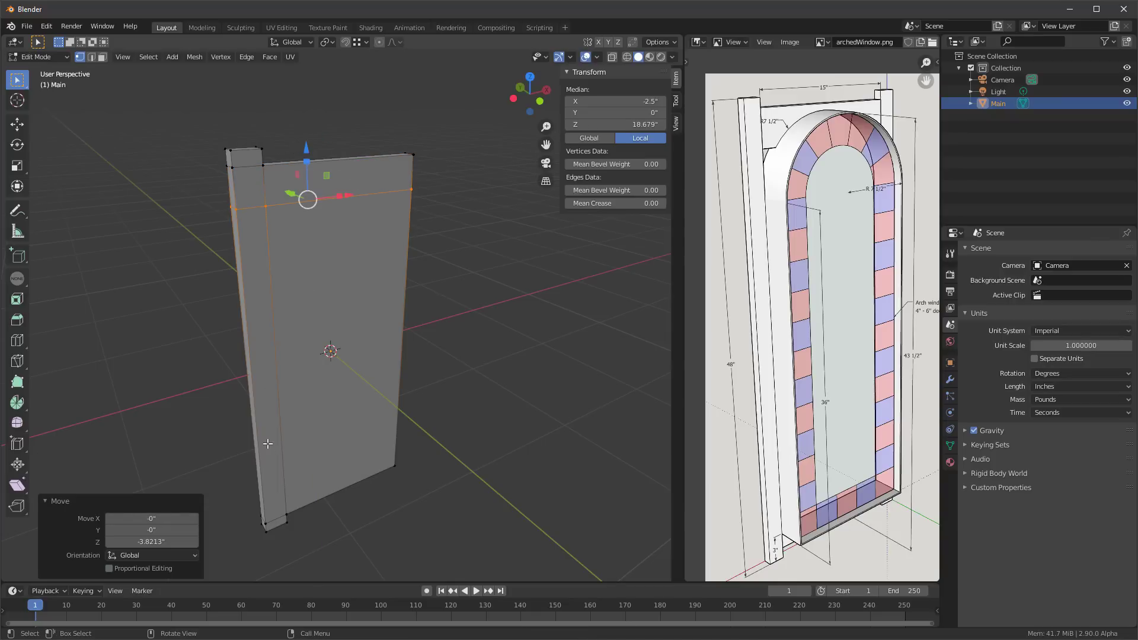
click(141, 541)
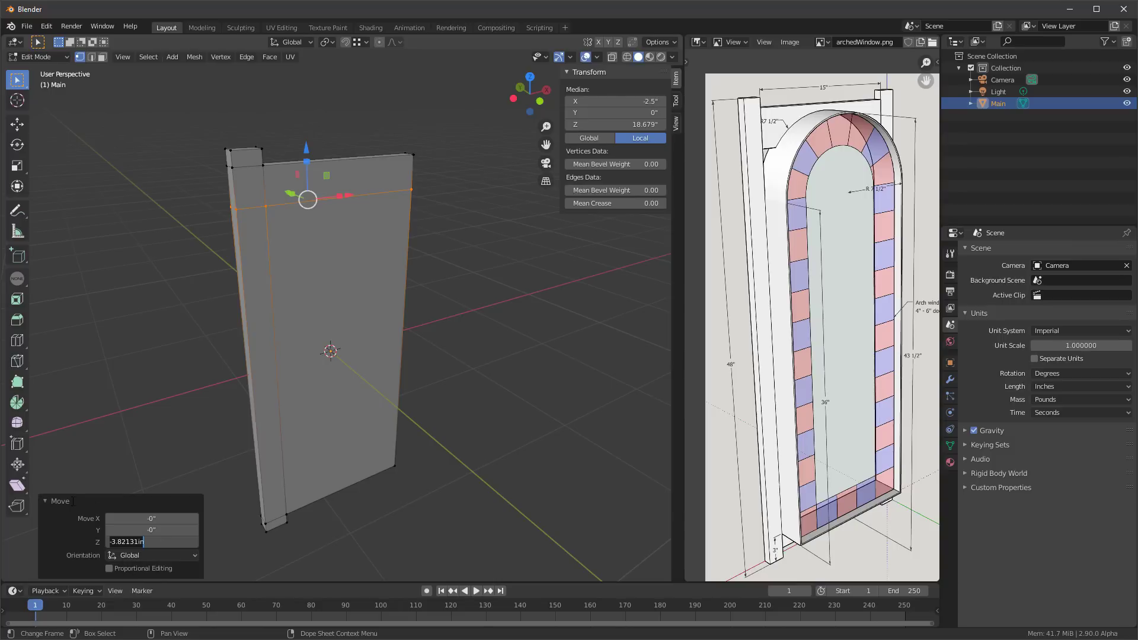
key(BackSpace)
text(-4)
key(Return)
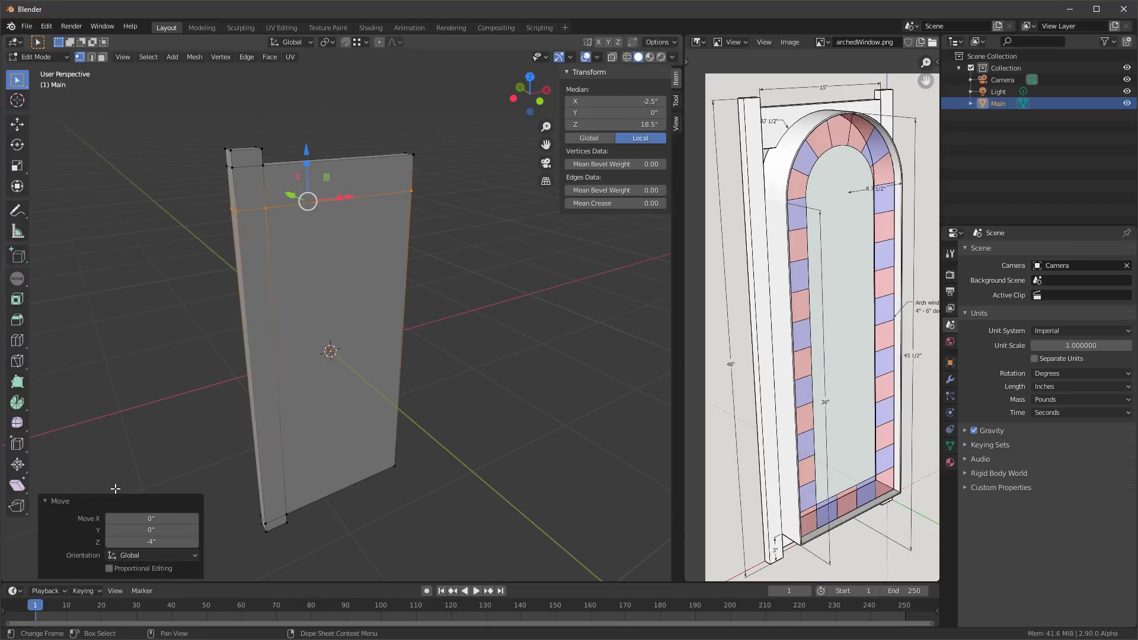
click(470, 259)
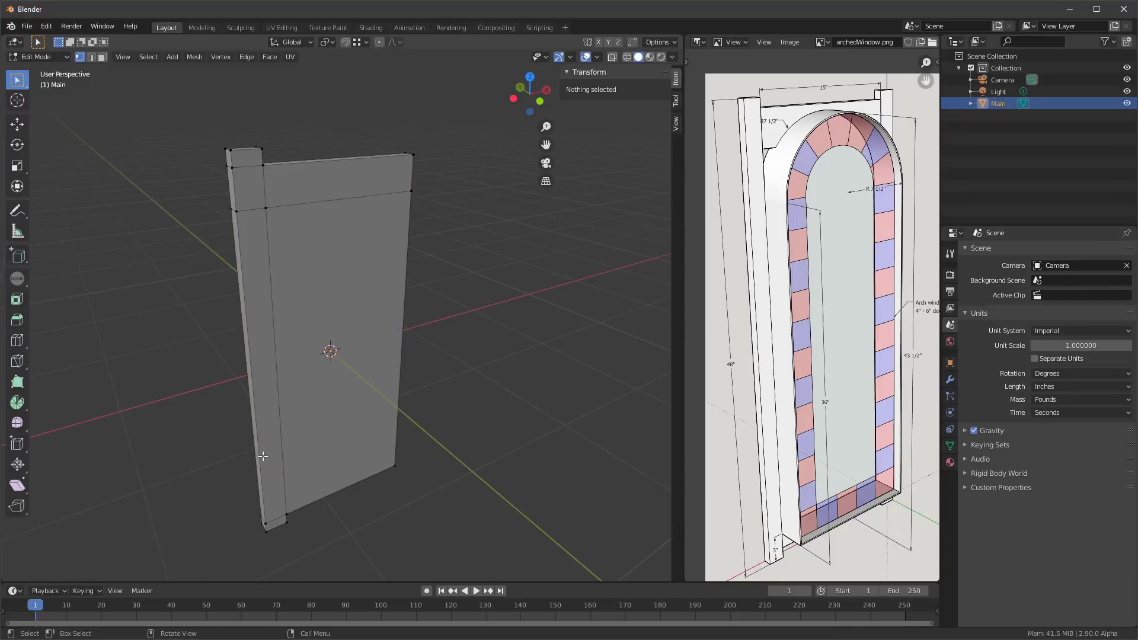
Add a single horizontal loop cut across the lower panel and slide it fully down to the recessed bottom edge
key(ctrl+r)
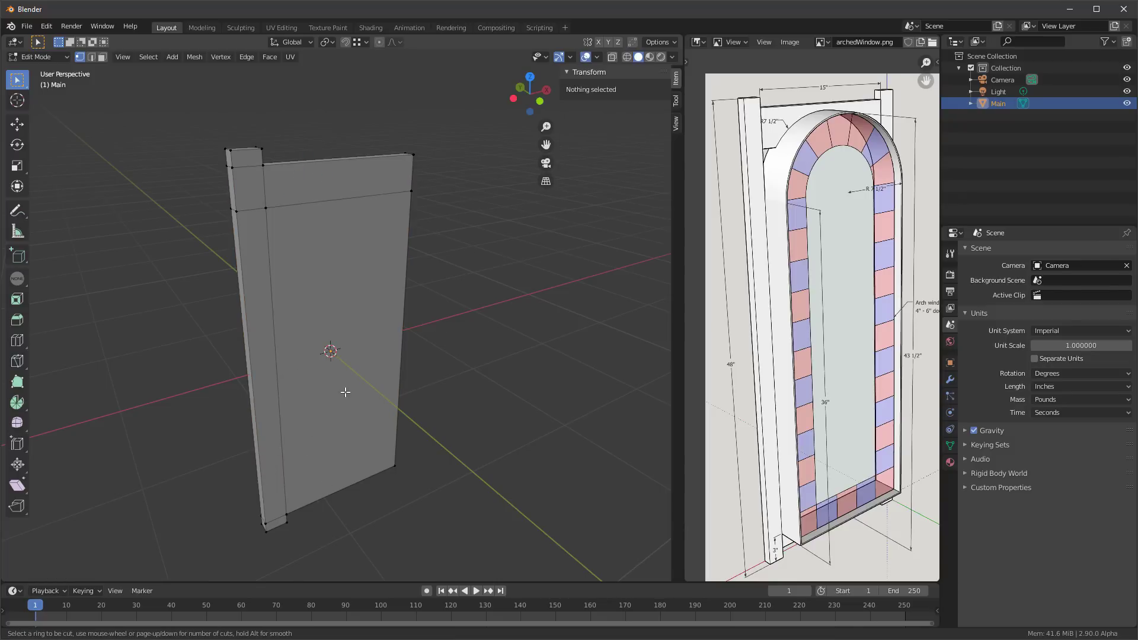
click(261, 374)
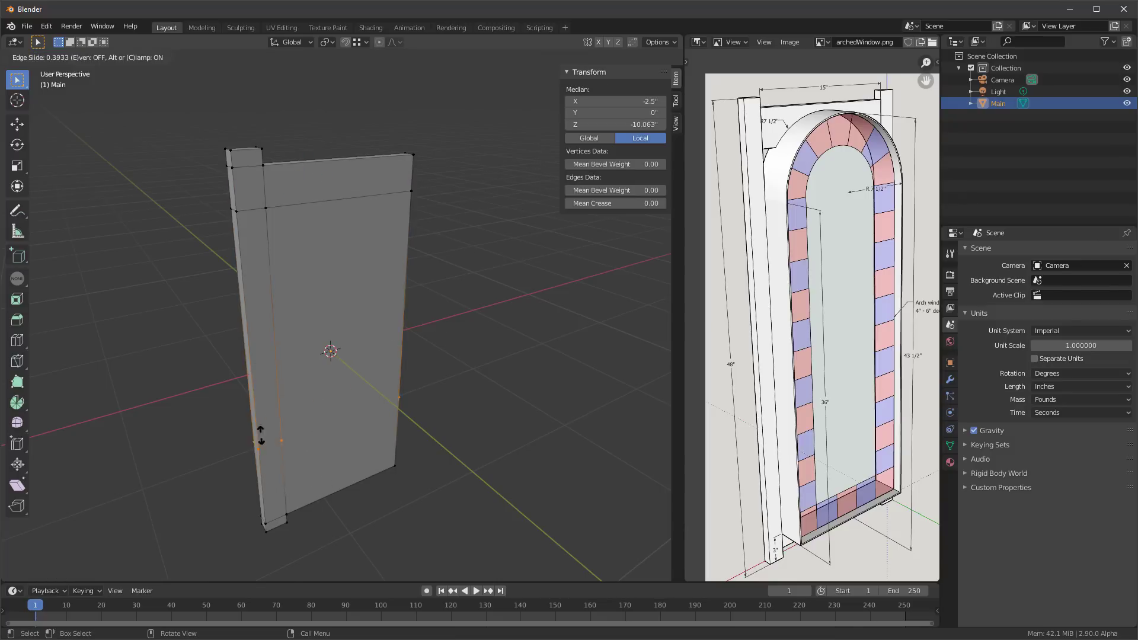
click(243, 548)
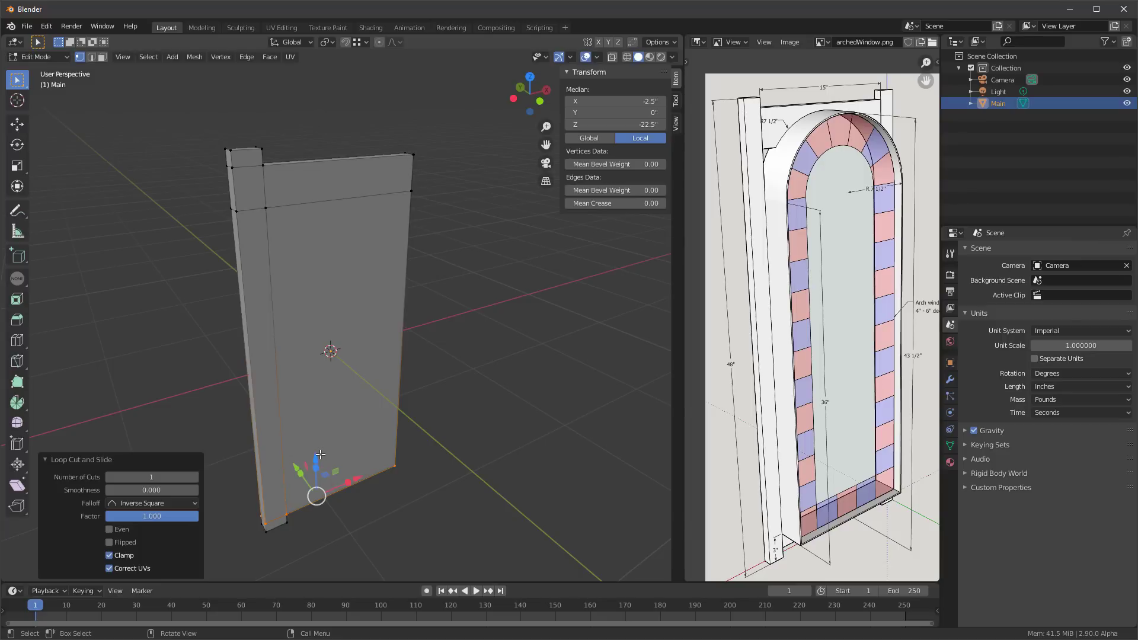
Move the new bottom edge loop exactly 2 inches up along Z and clear the selection
drag(319, 455, 316, 434)
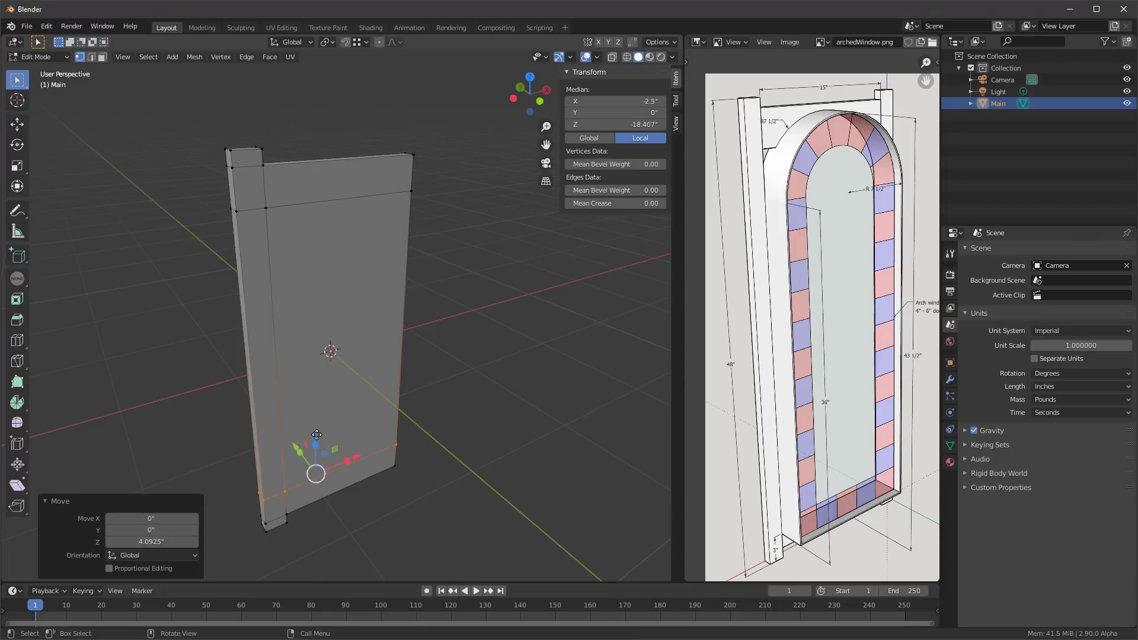
click(148, 541)
text(2)
key(Return)
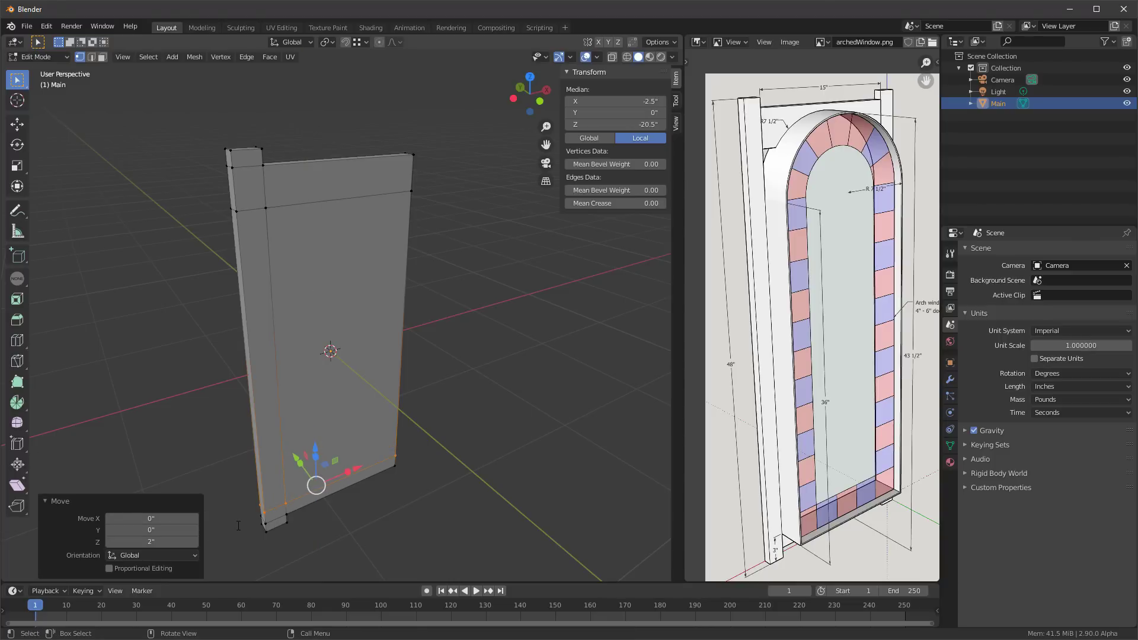
key(alt+a)
Select the large central face on the panel's front and activate the Extrude, Dissolve and Intersect tool
scroll(302, 292, down, 2)
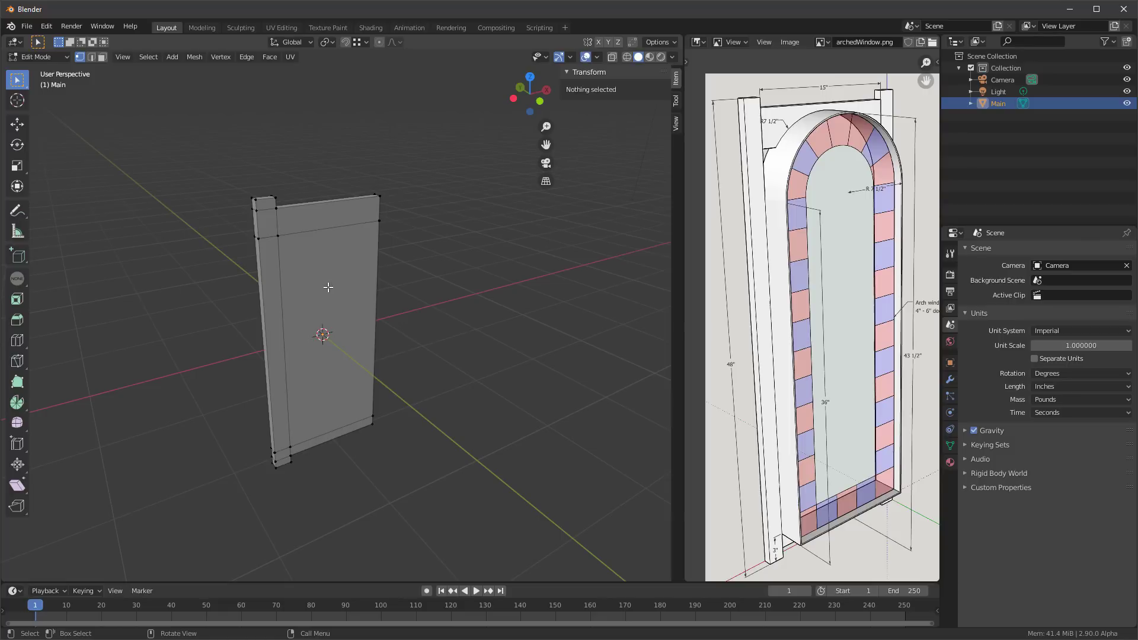
mouse_move(322, 280)
middle_down()
mouse_move(305, 290)
mouse_move(331, 277)
middle_up()
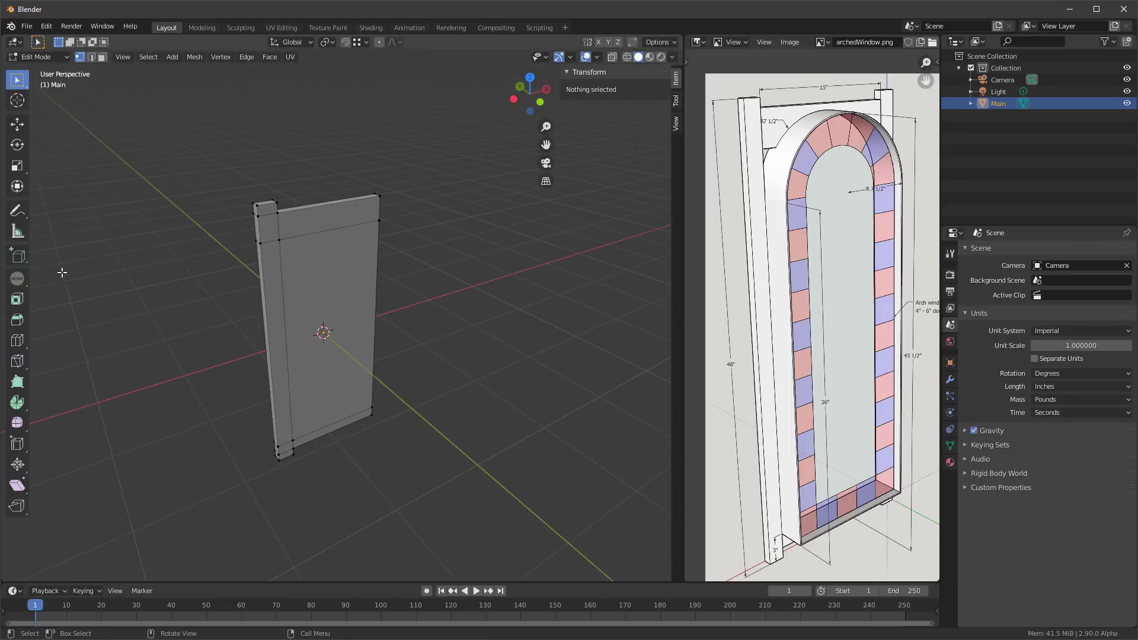
click(102, 57)
click(331, 313)
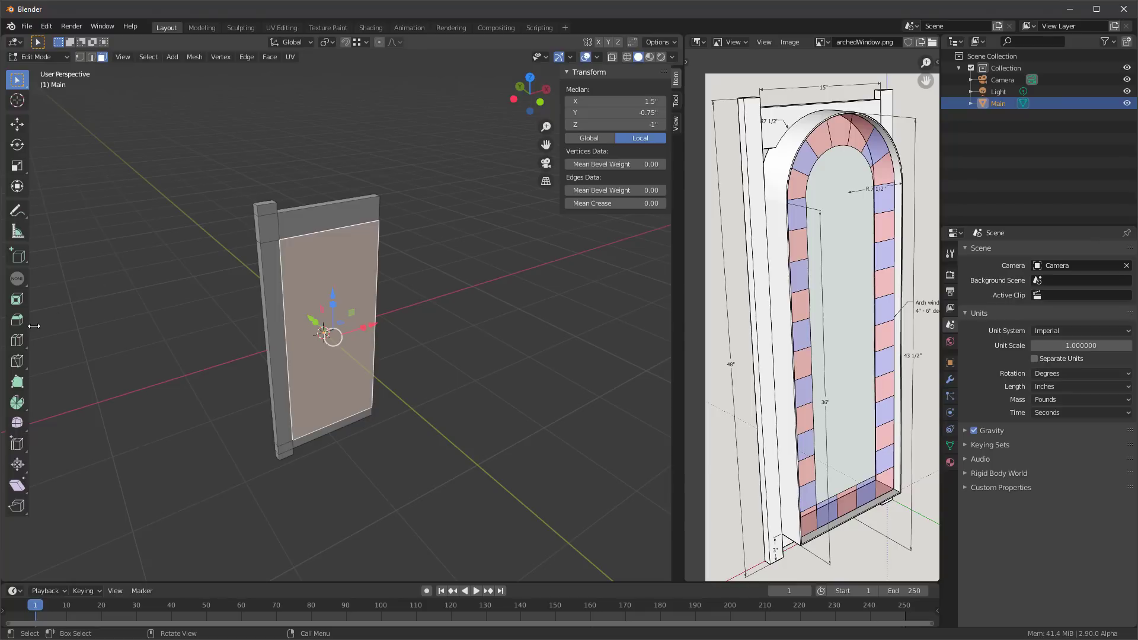
click(18, 278)
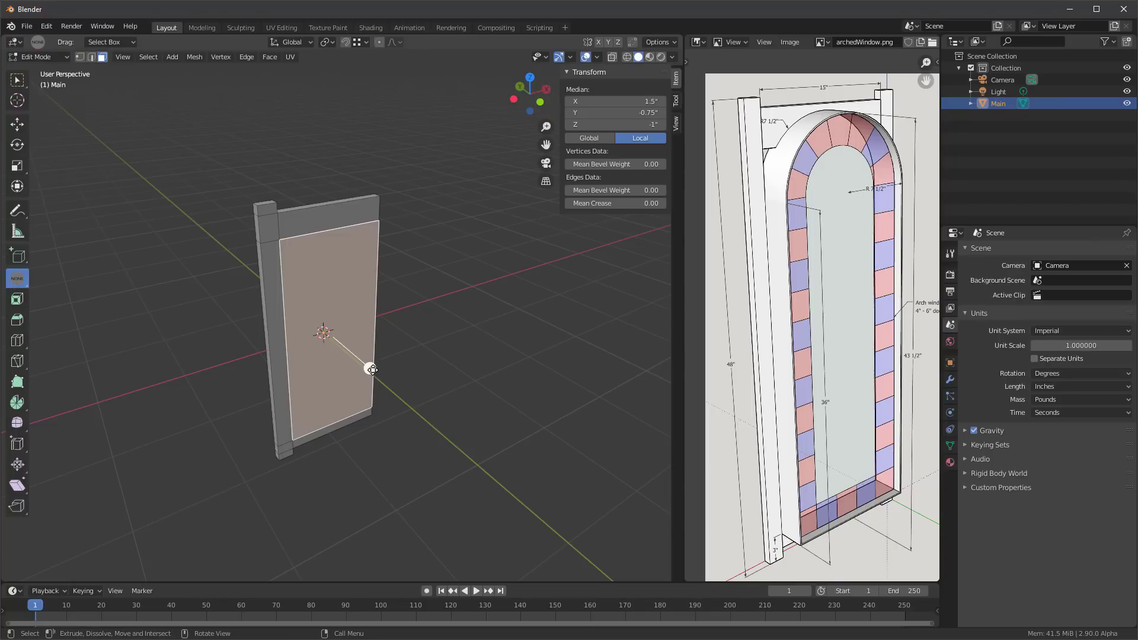
drag(368, 371, 352, 347)
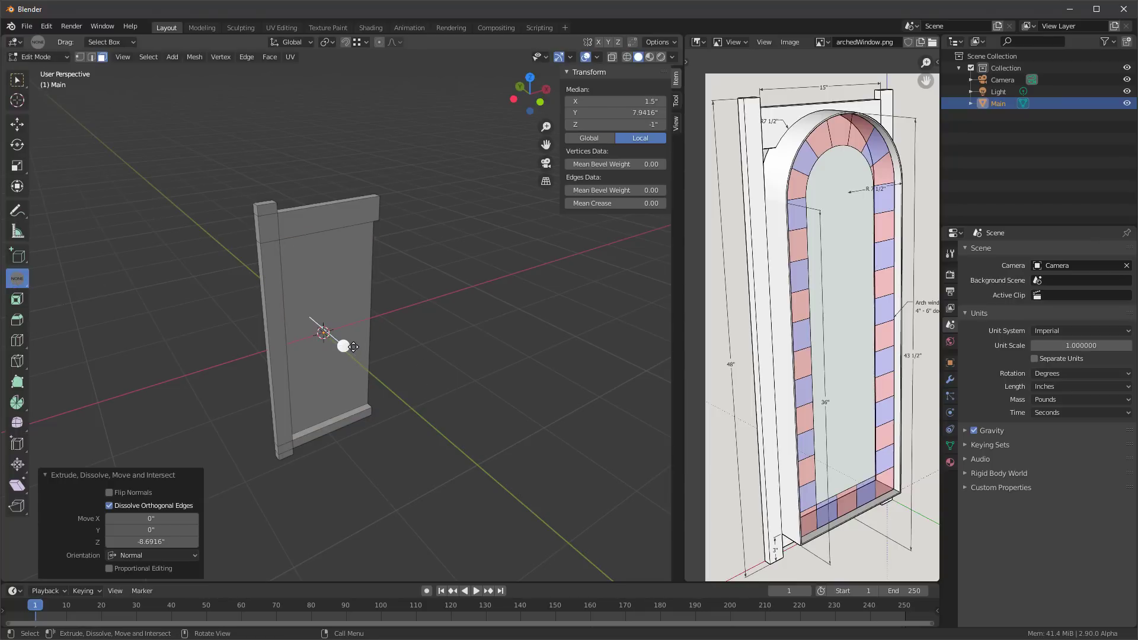
middle_drag(330, 343, 357, 330)
key(ctrl+z)
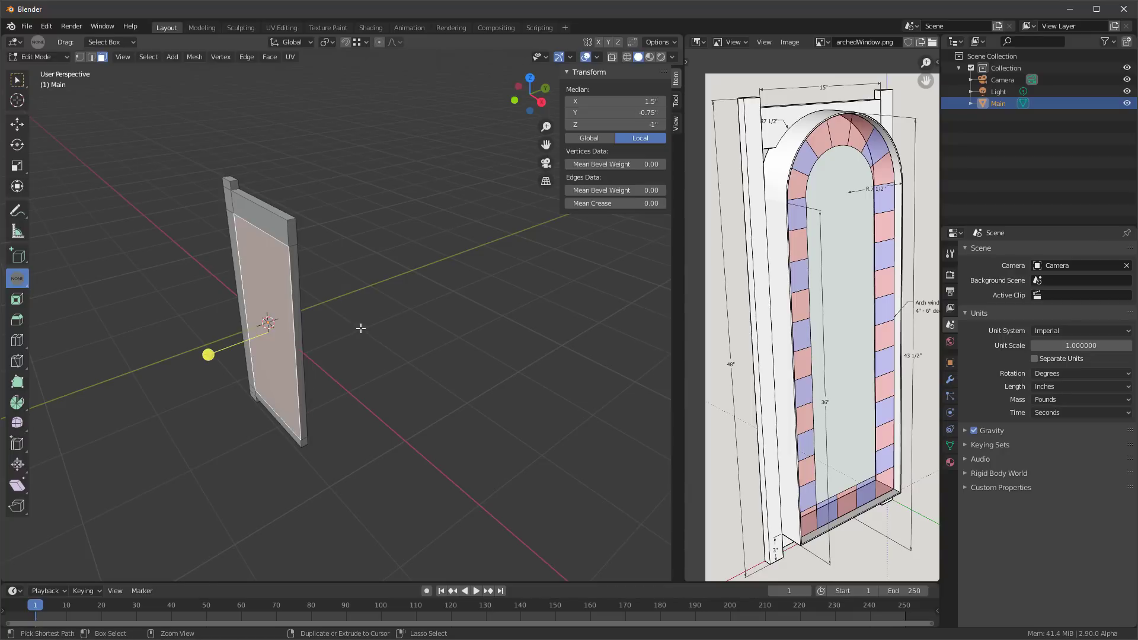
Push the central face 1.5 inches through the panel, snapping to its far side, and delete the leftover face to open the frame
drag(207, 355, 297, 239)
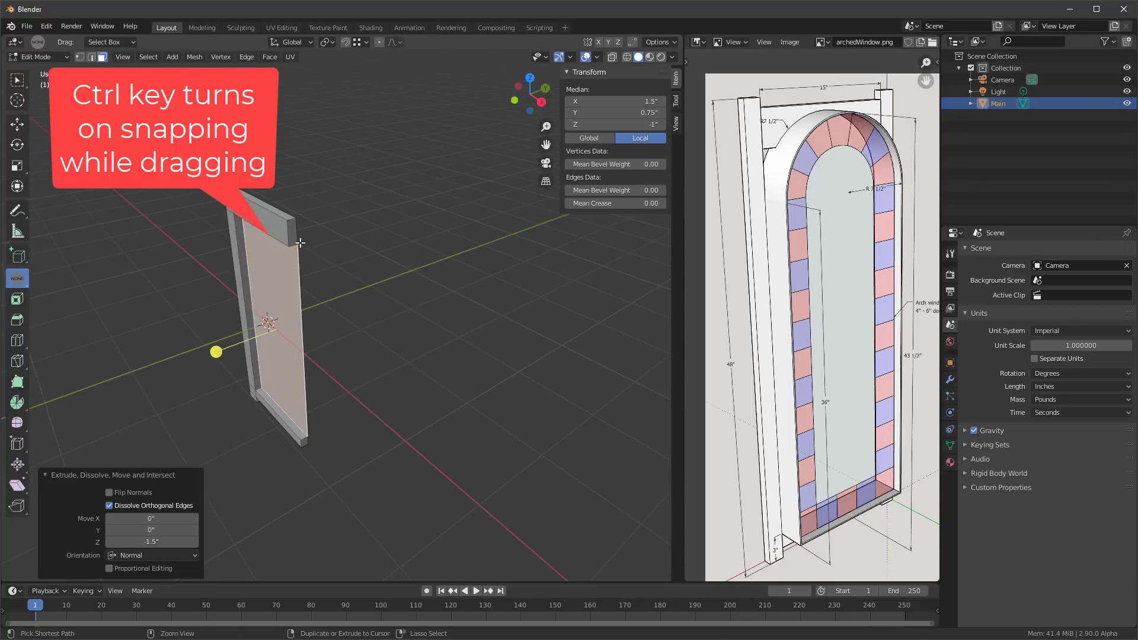
middle_drag(320, 253, 366, 295)
key(x)
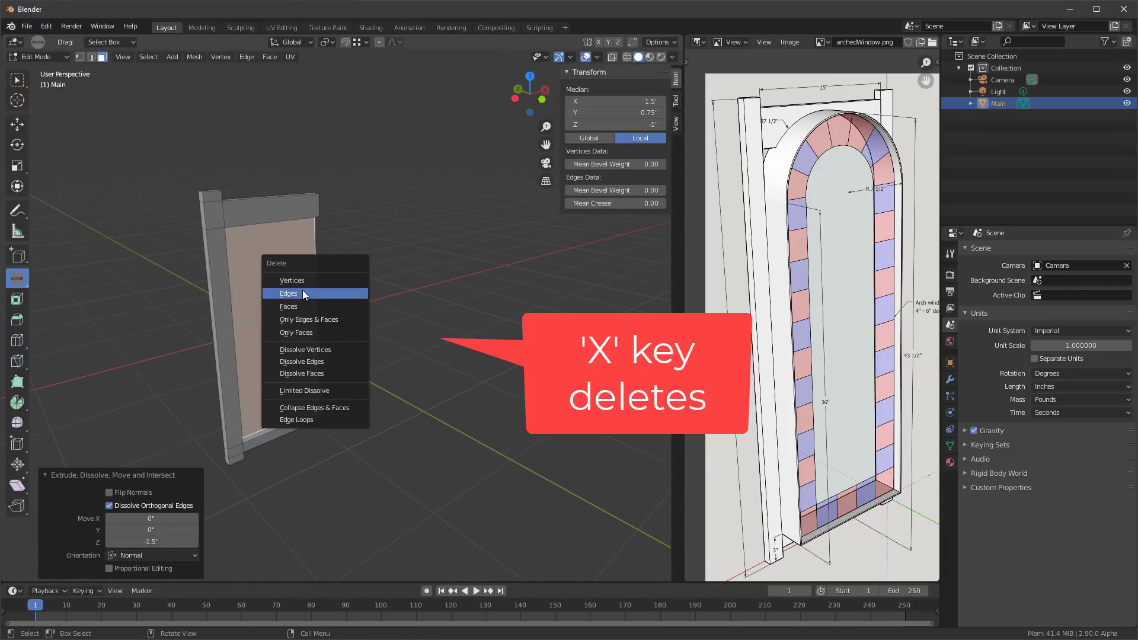
click(311, 304)
Select the whole mesh, symmetrize it from -X to +X to complete the right side of the frame, and clear the selection
middle_drag(416, 303, 349, 320)
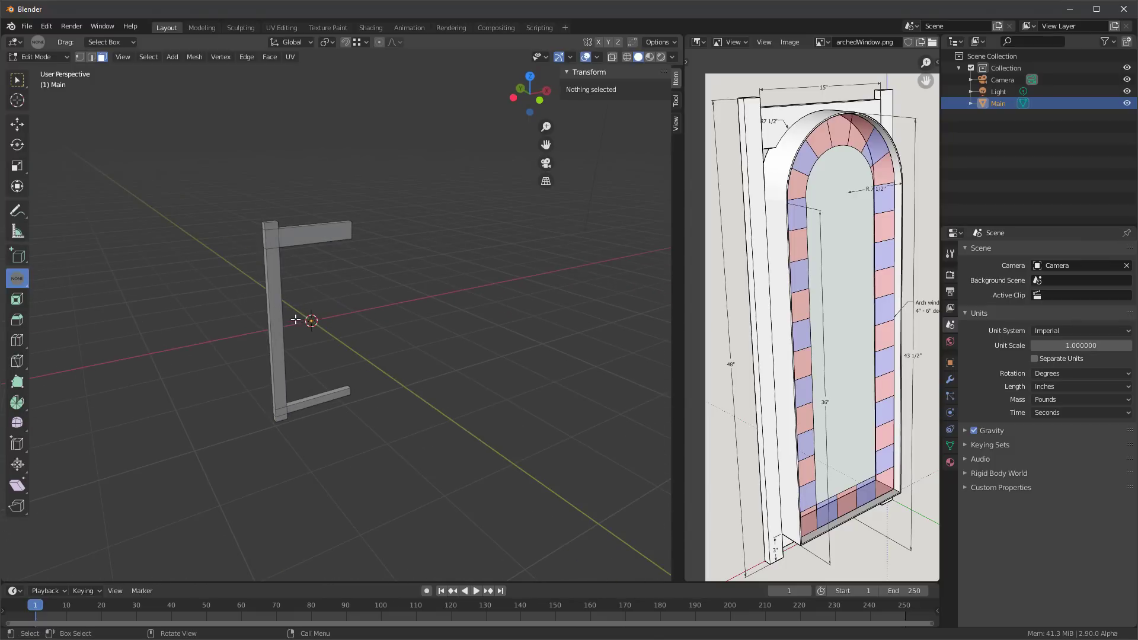
middle_drag(380, 279, 384, 298)
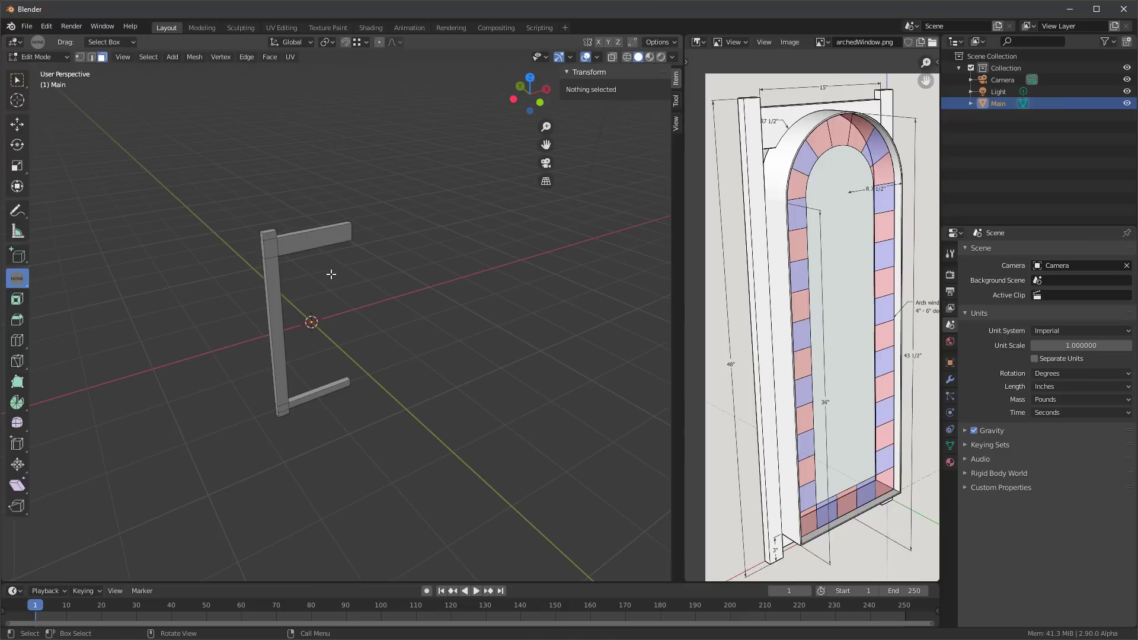
key(a)
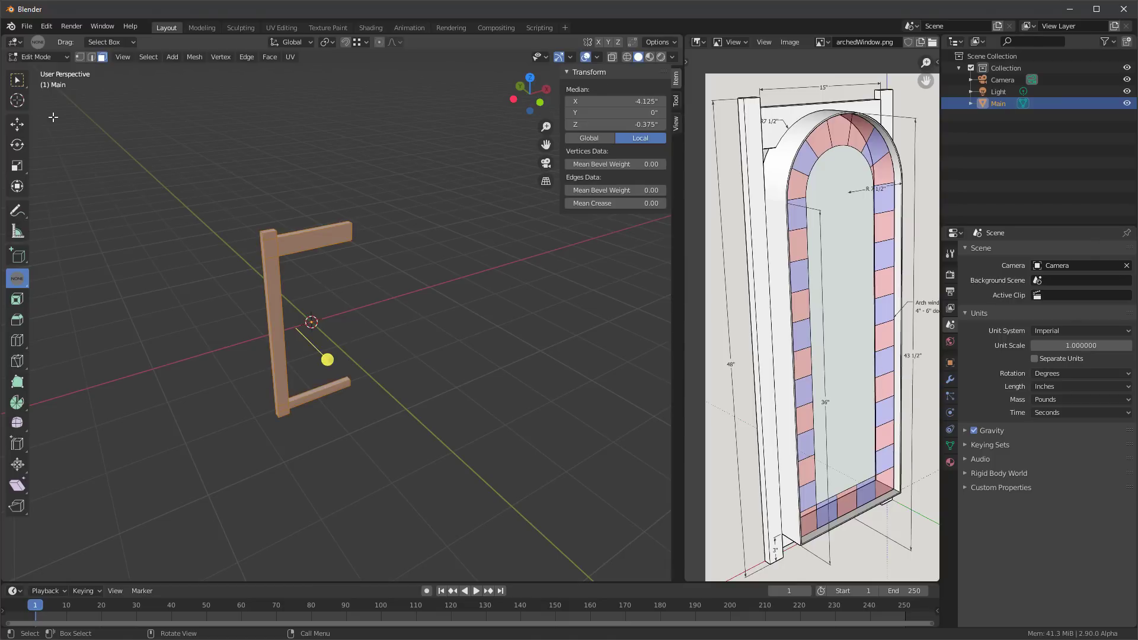
click(17, 80)
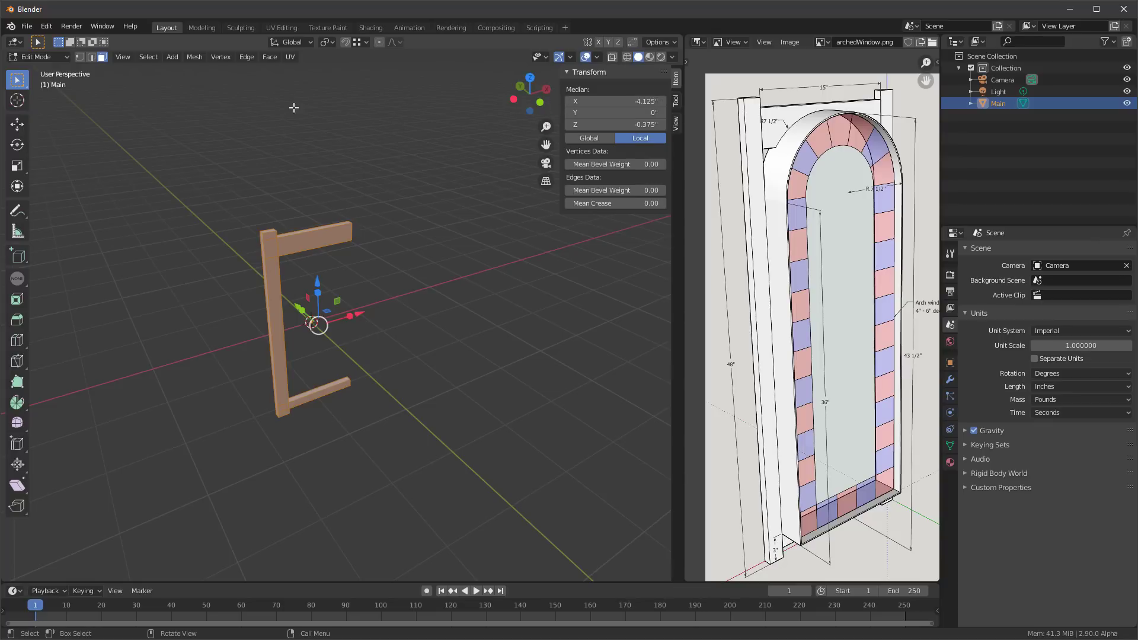
click(198, 56)
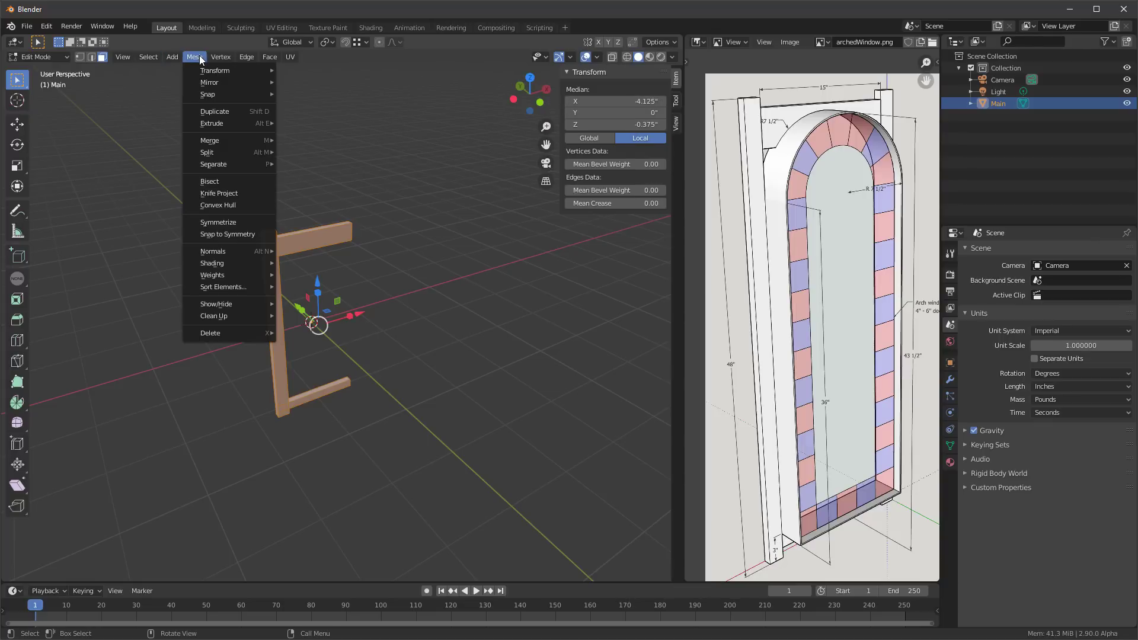
click(222, 224)
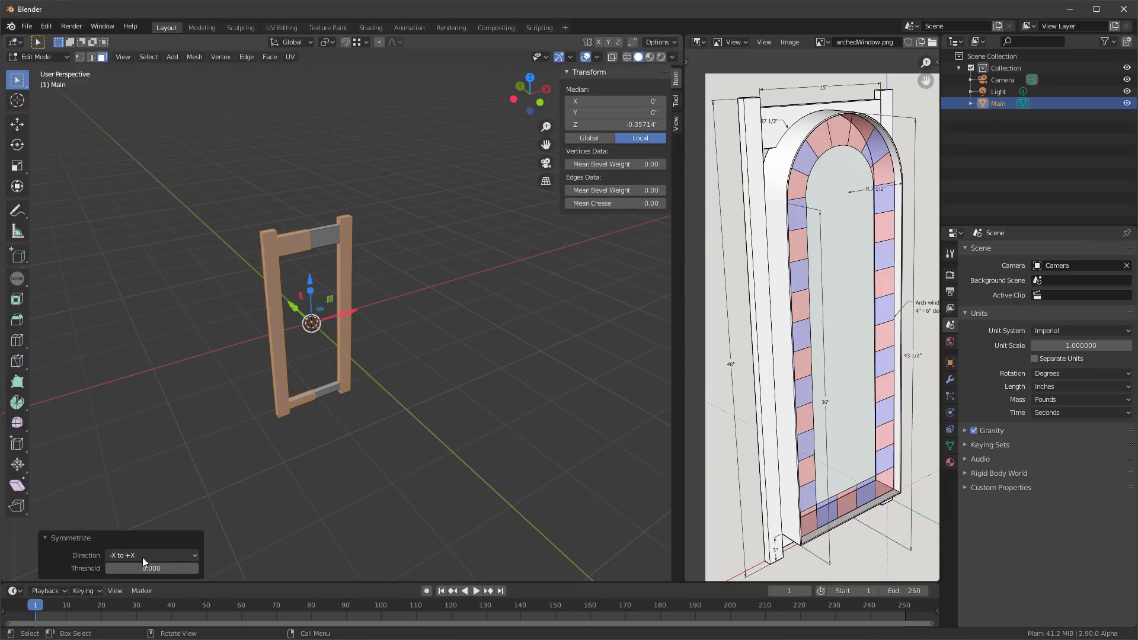
click(439, 279)
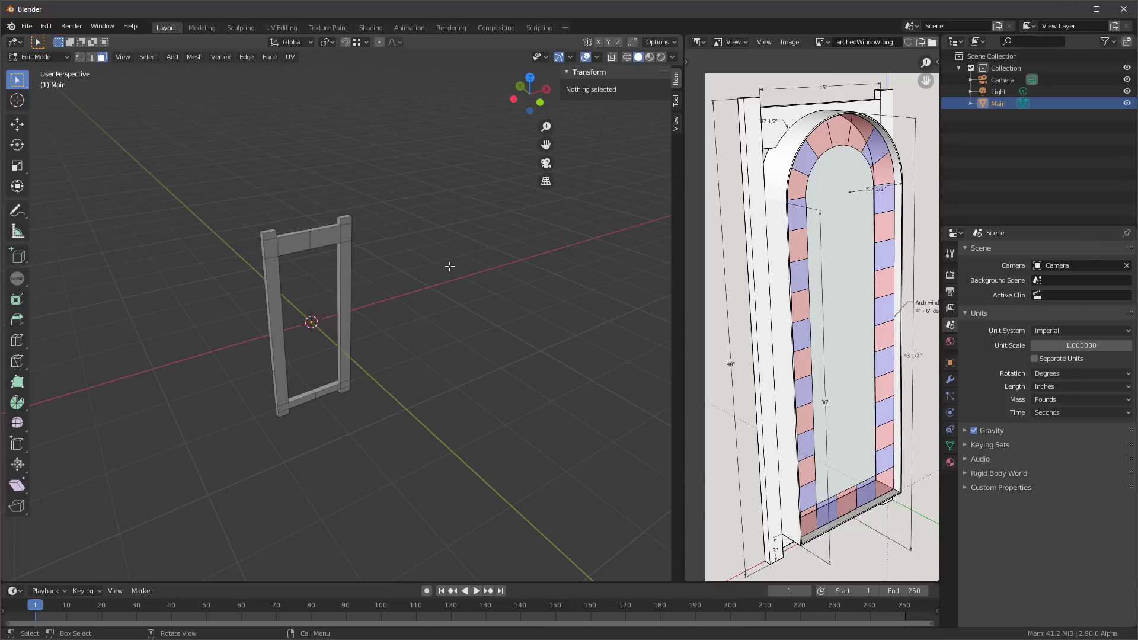
Compare the frame with the reference image and examine it in the front, back, top, bottom, right and left orthographic views
middle_drag(450, 267, 398, 255)
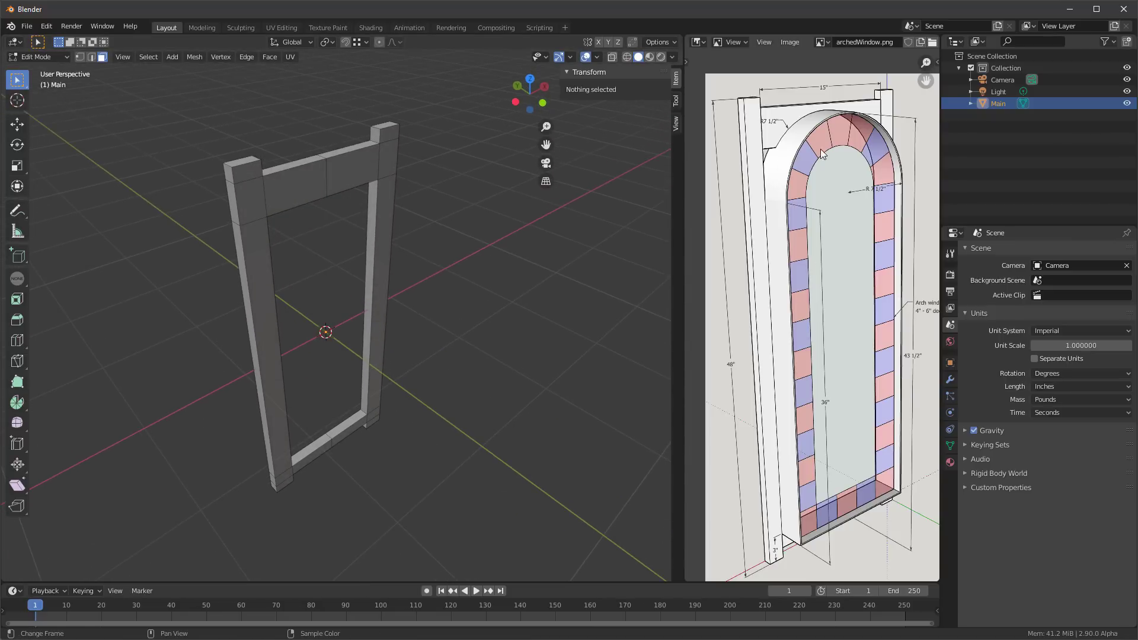
middle_drag(795, 208, 768, 205)
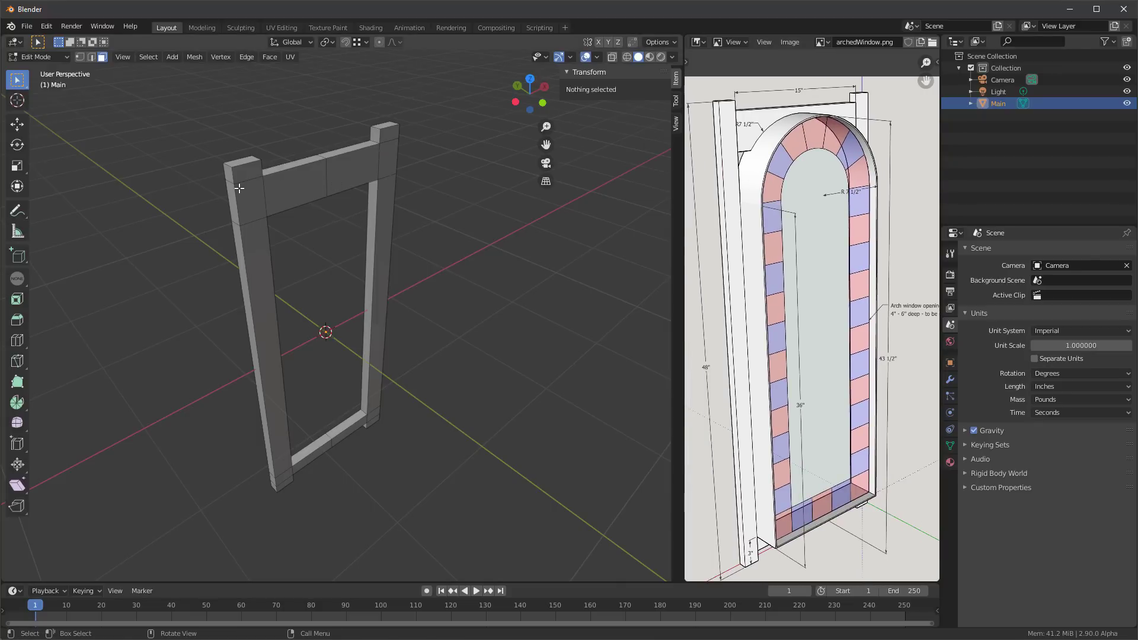
key(KP_1)
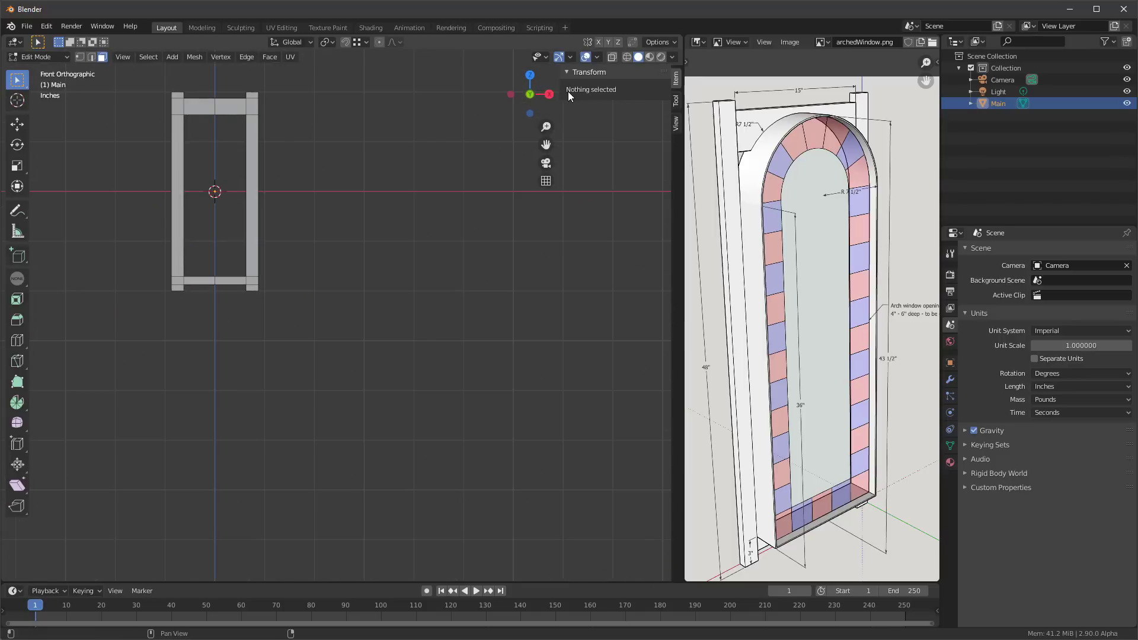
key(ctrl+KP_1)
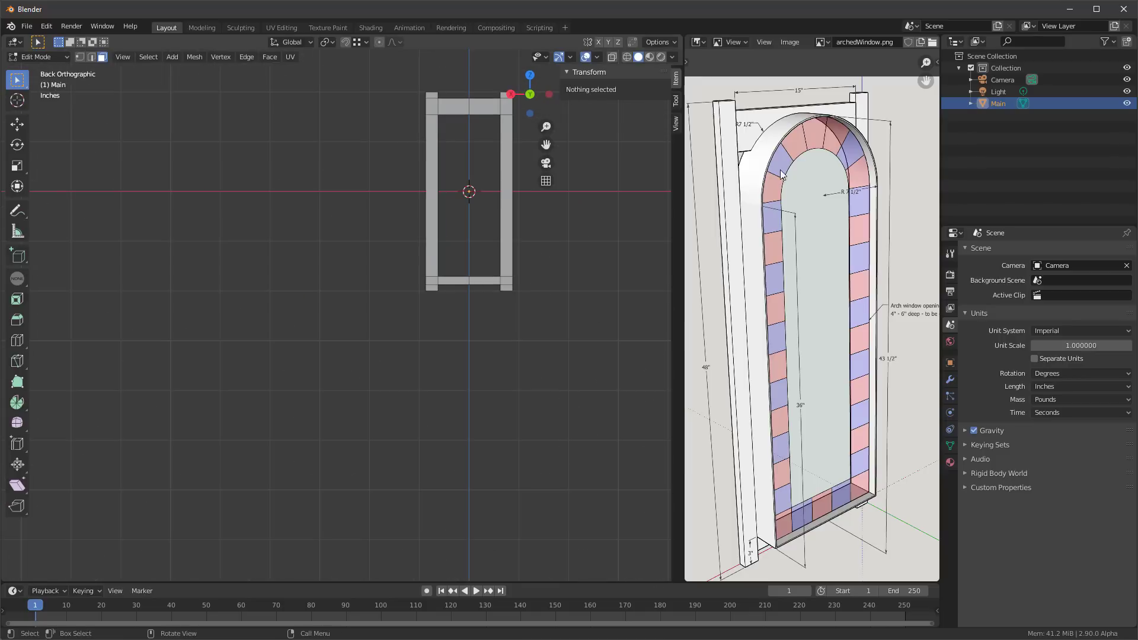
shift+middle_drag(534, 316, 258, 398)
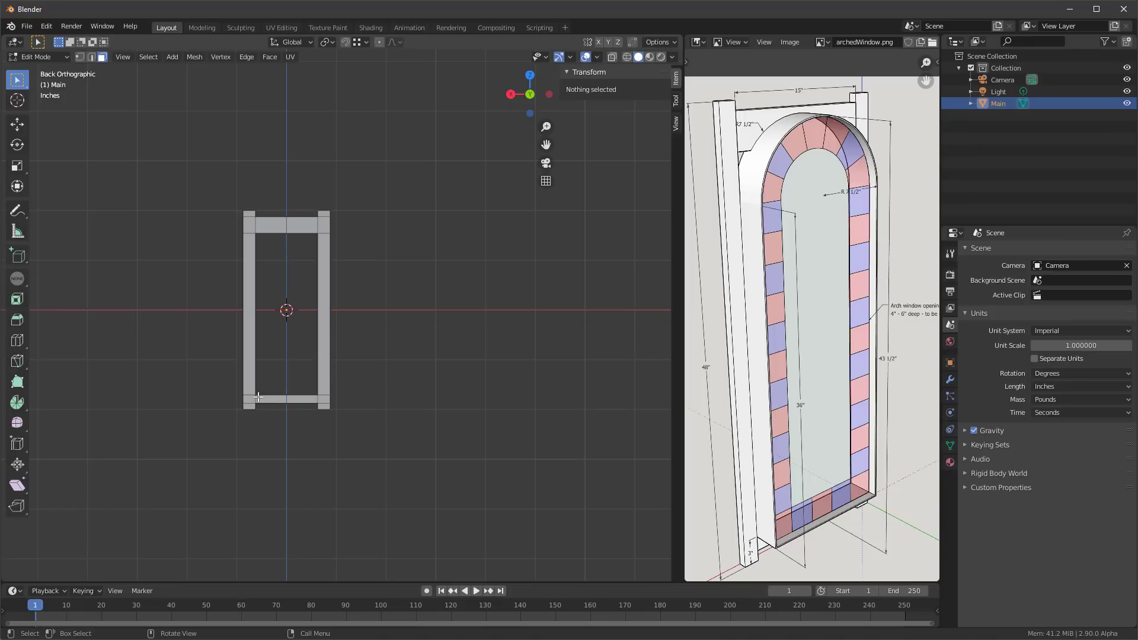
key(KP_7)
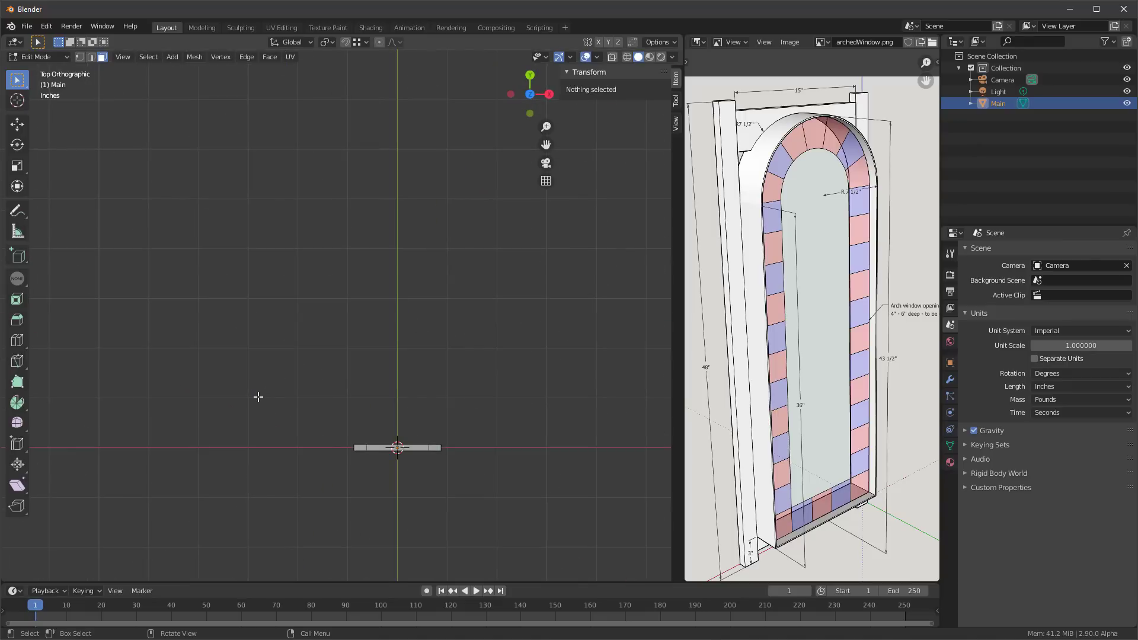
key(ctrl+KP_7)
key(KP_3)
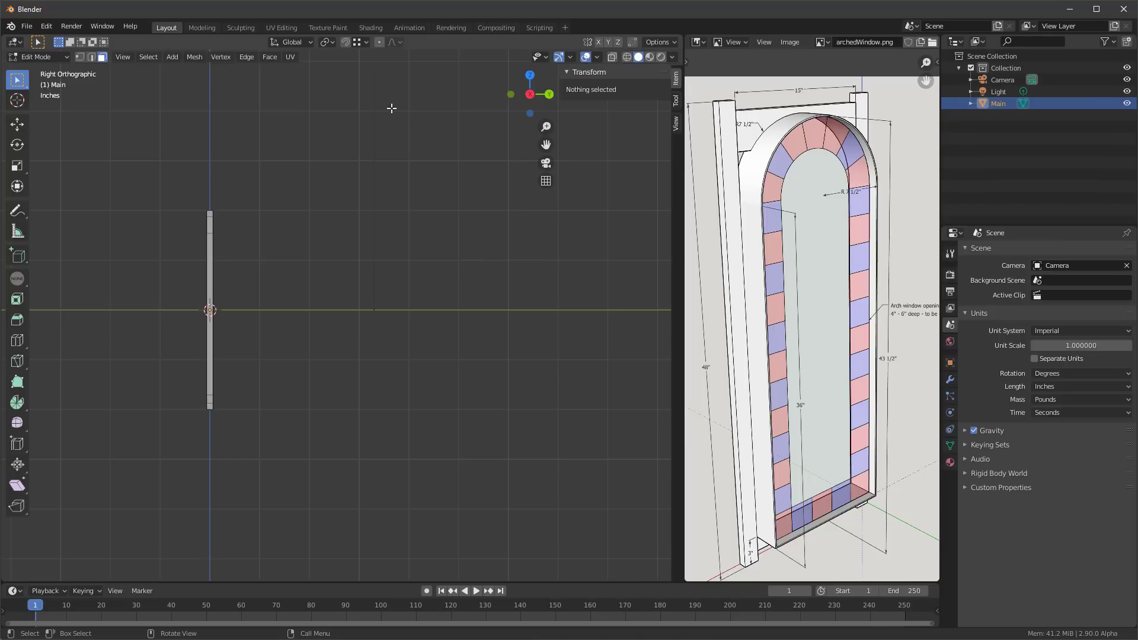
key(ctrl+KP_3)
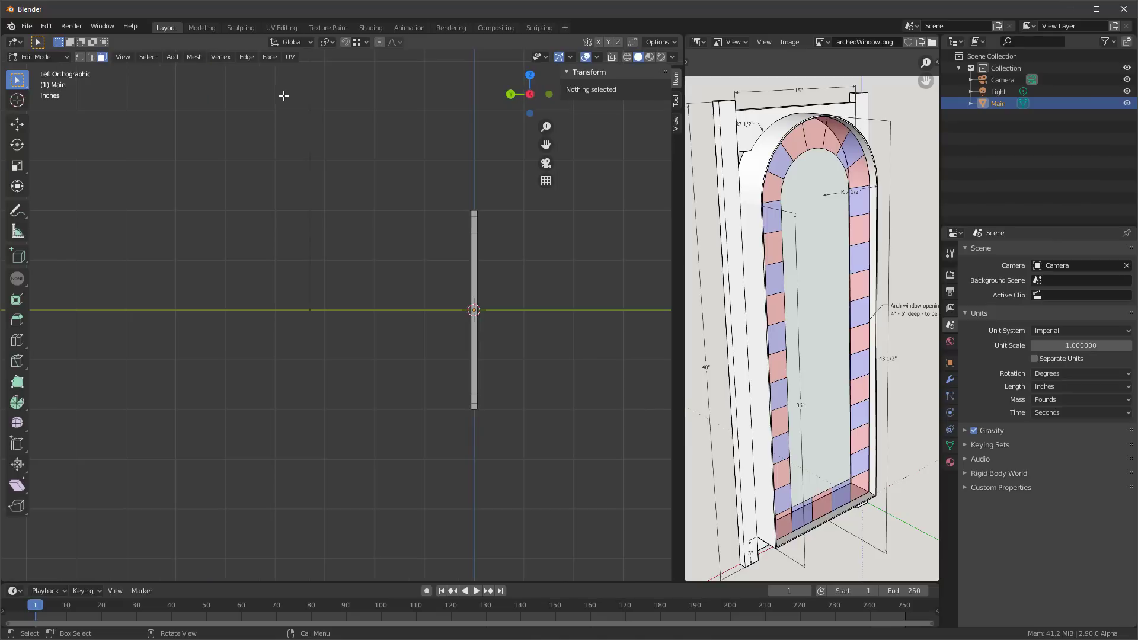
key(KP_1)
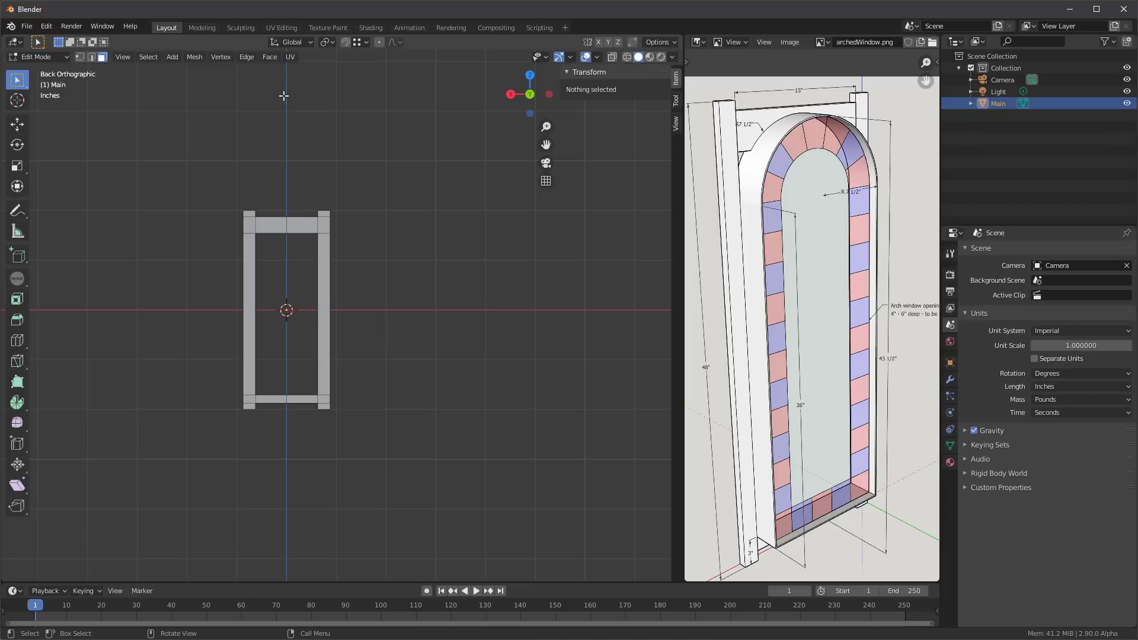
Select the four edges around the opening on the frame's +Y side and separate them into their own object
middle_drag(284, 97, 267, 299)
scroll(300, 280, up, 5)
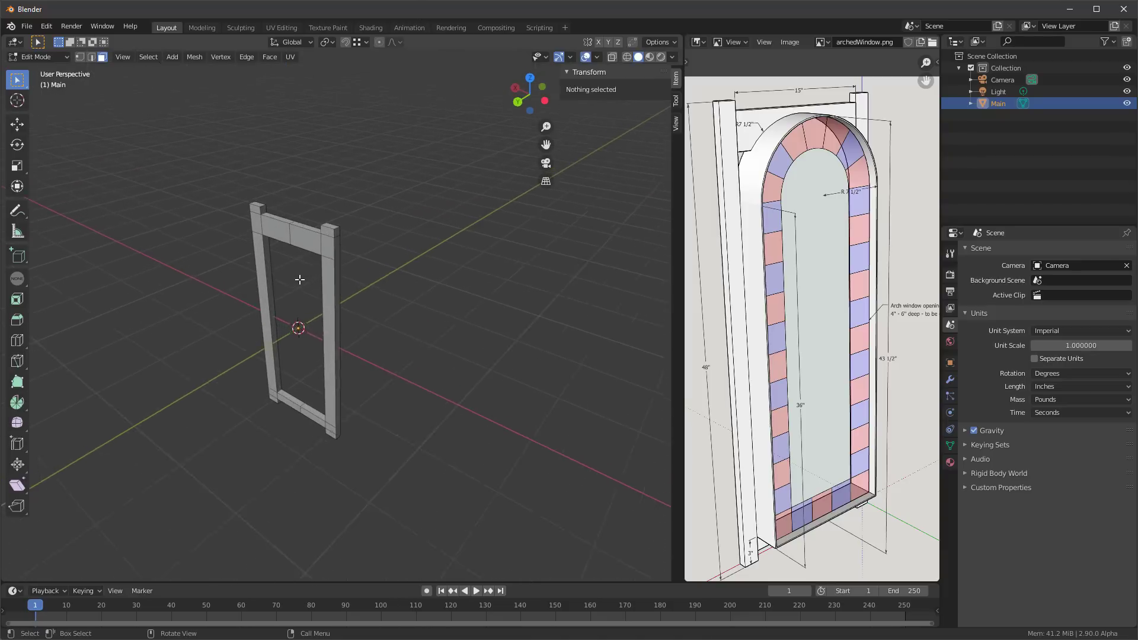
click(91, 57)
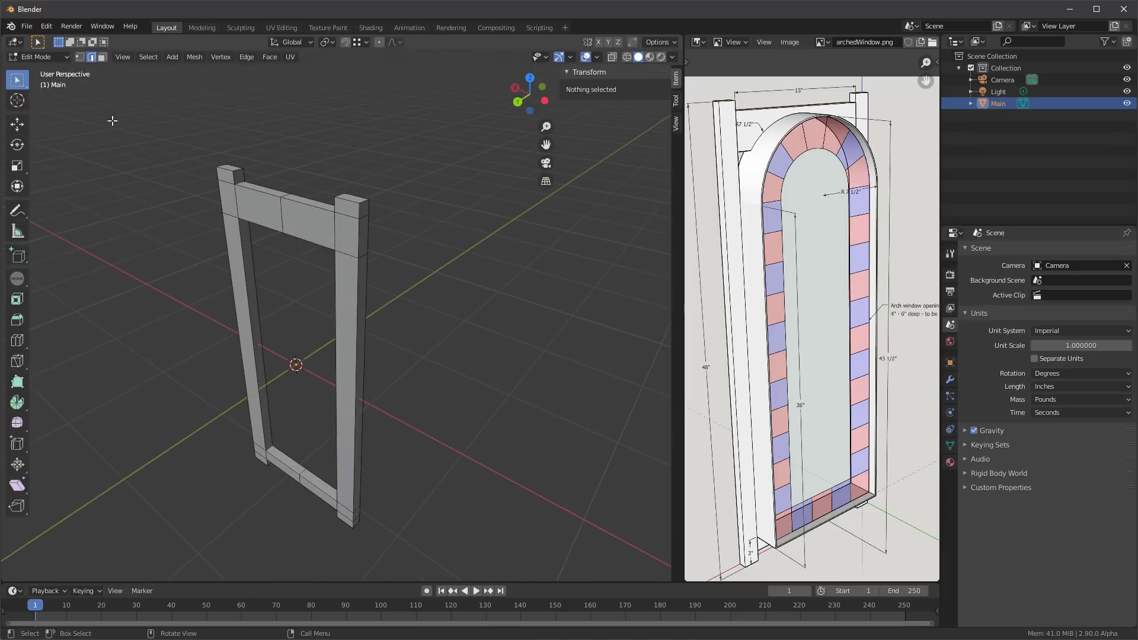
click(239, 246)
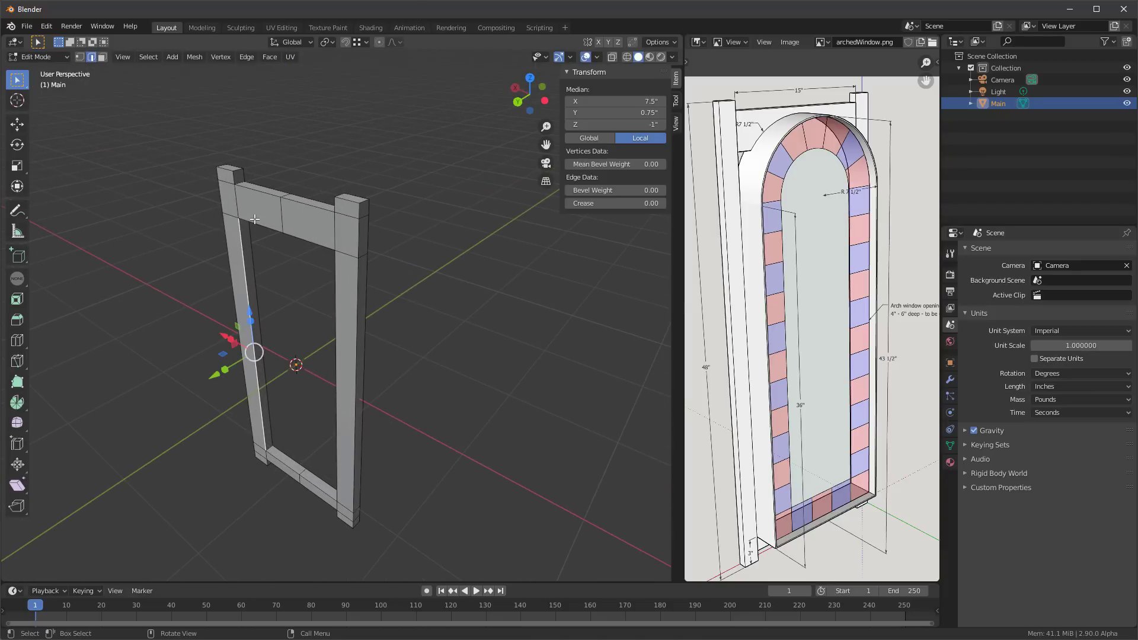
shift+click(320, 245)
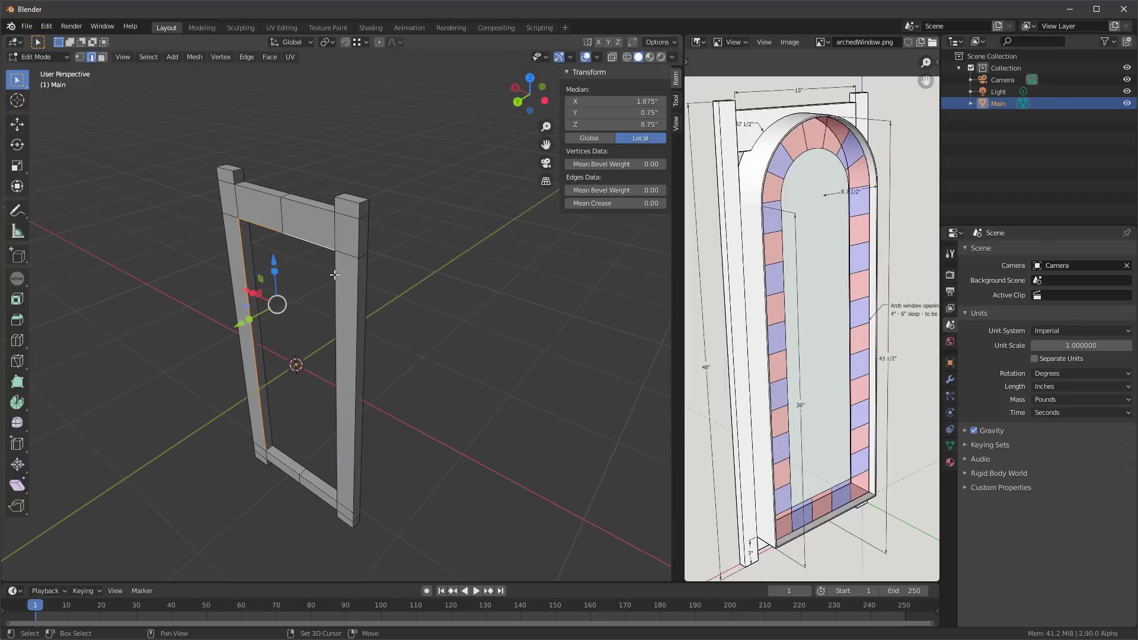
shift+click(322, 487)
middle_drag(322, 487, 427, 359)
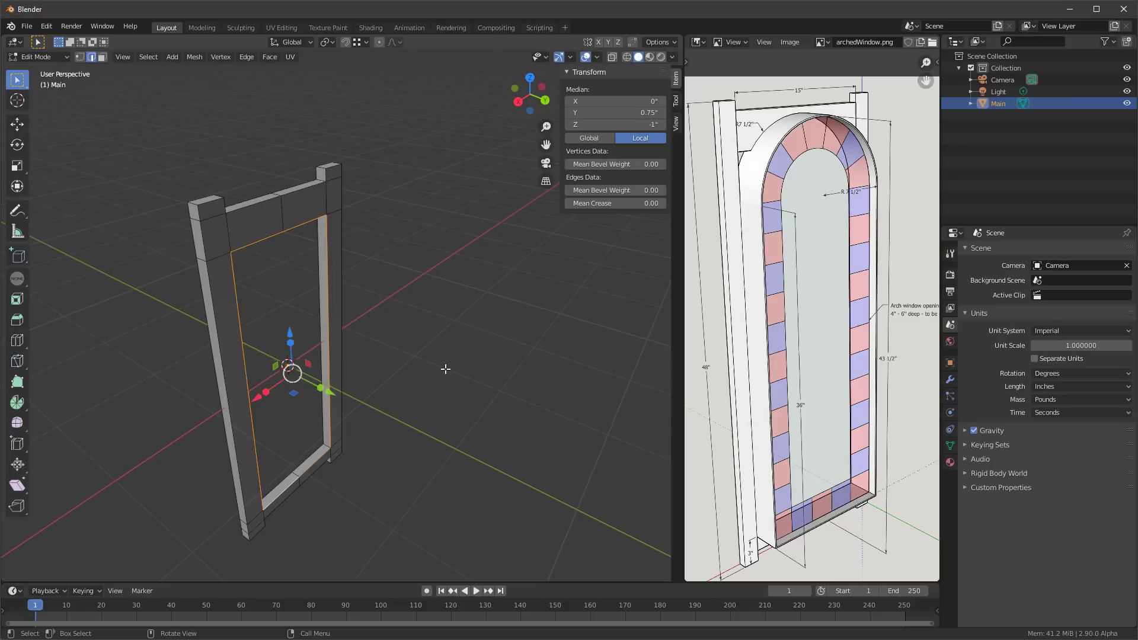
click(193, 57)
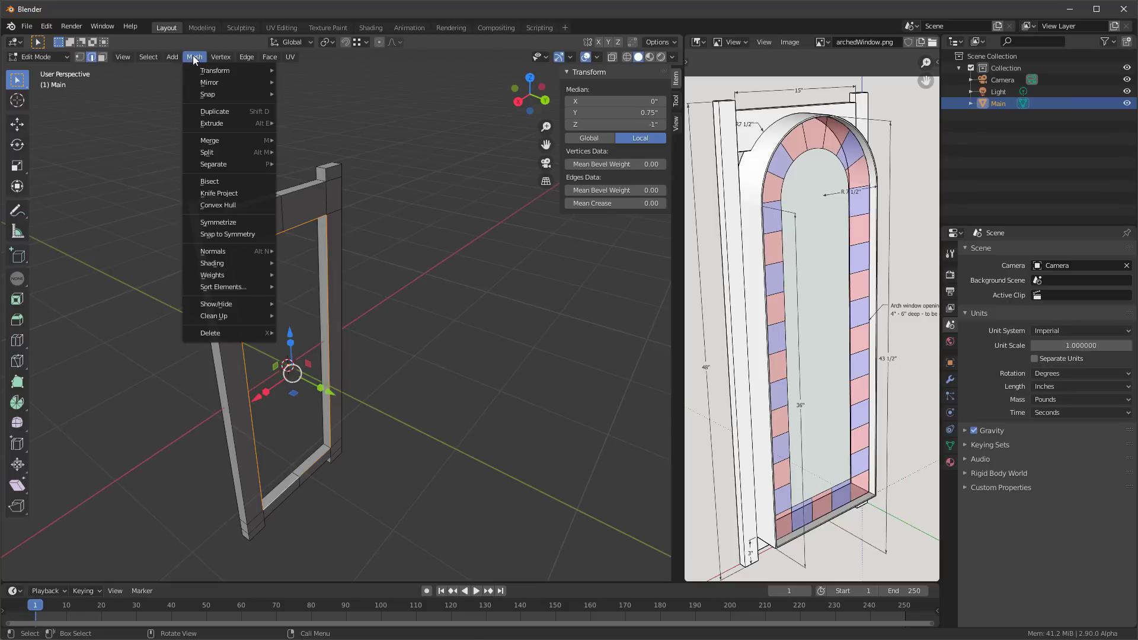
mouse_move(224, 166)
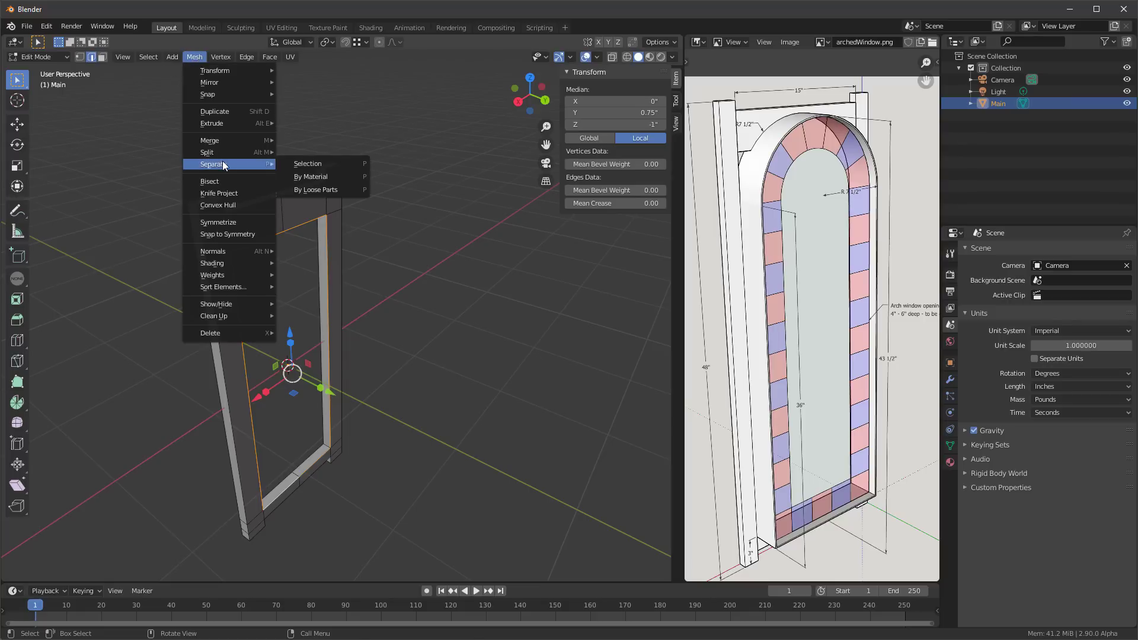
click(314, 163)
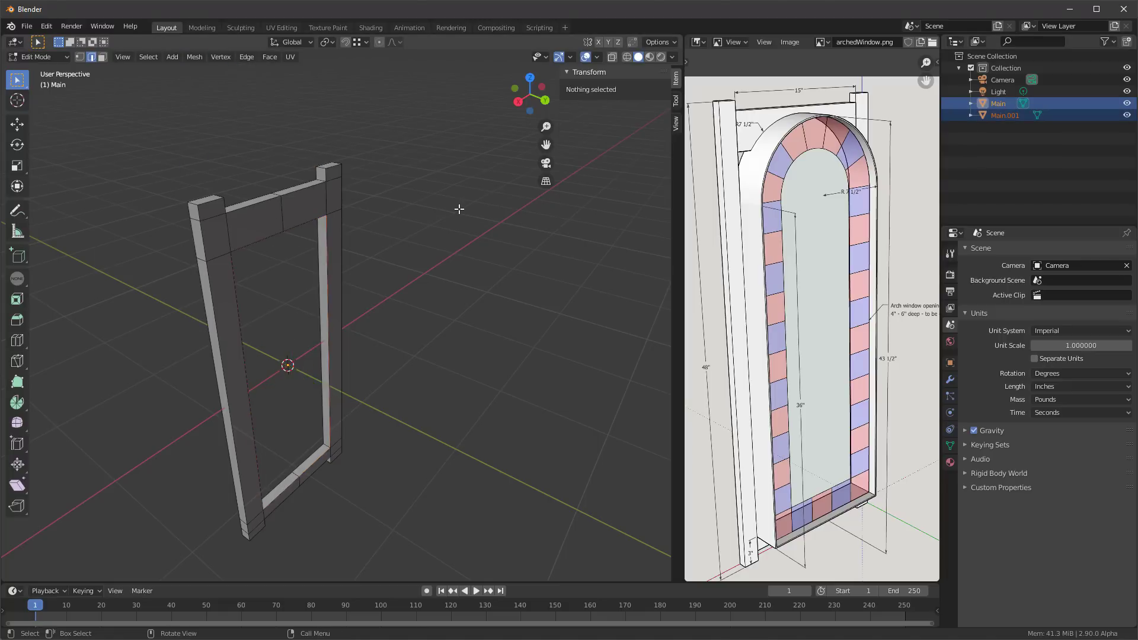
Return to Object Mode and rename the separated outline object as Arch
key(Tab)
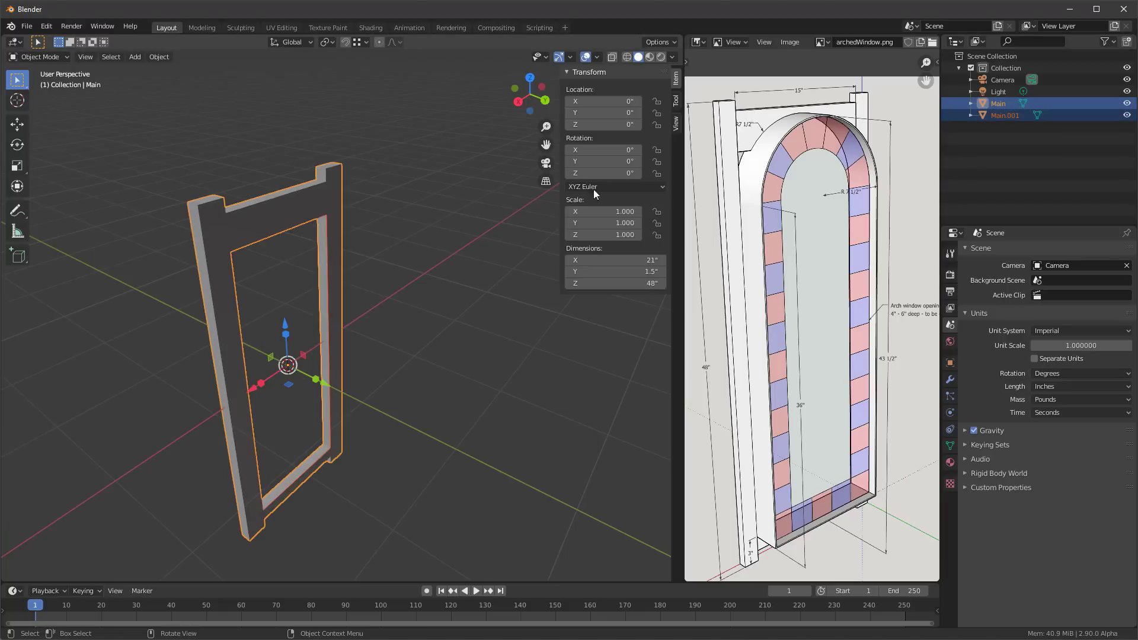
click(1000, 113)
double_click(1000, 114)
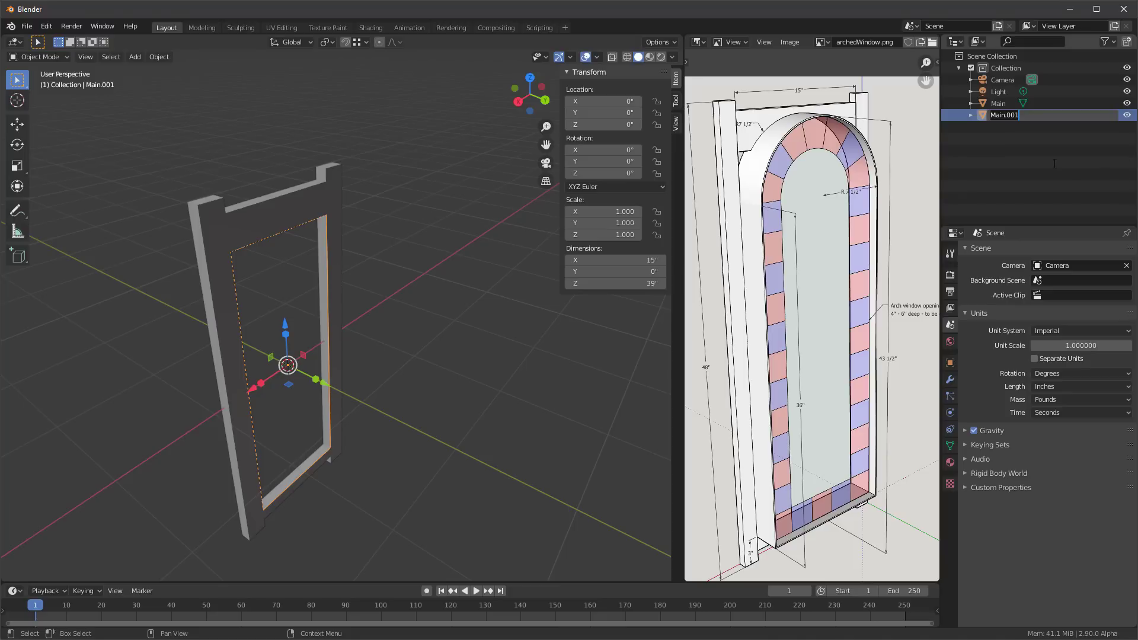
text(Arch)
key(Return)
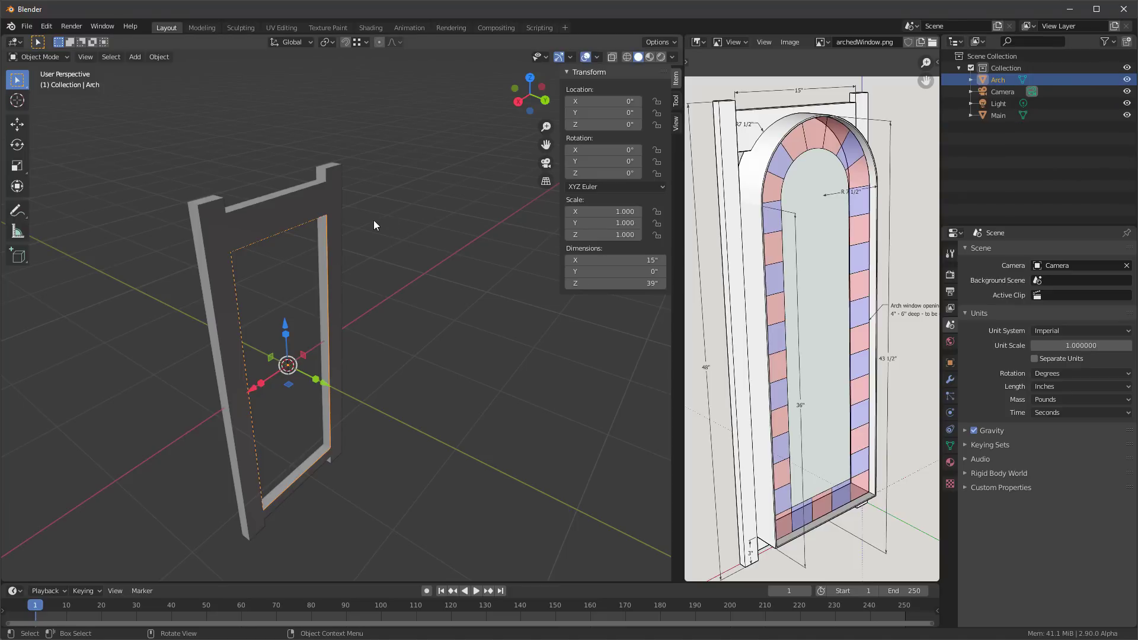
Set the Arch outline's Z dimension to 43.5 inches and raise it about 2.37 inches to meet the opening's lower edge
mouse_move(373, 221)
middle_down()
mouse_move(347, 195)
mouse_move(367, 216)
middle_up()
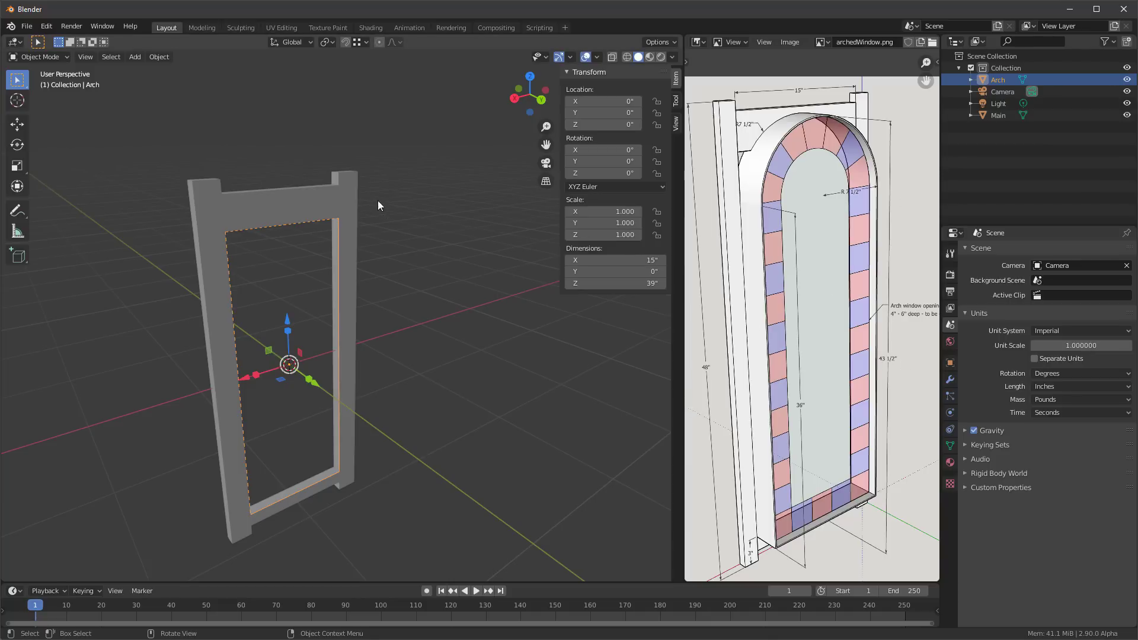
click(637, 285)
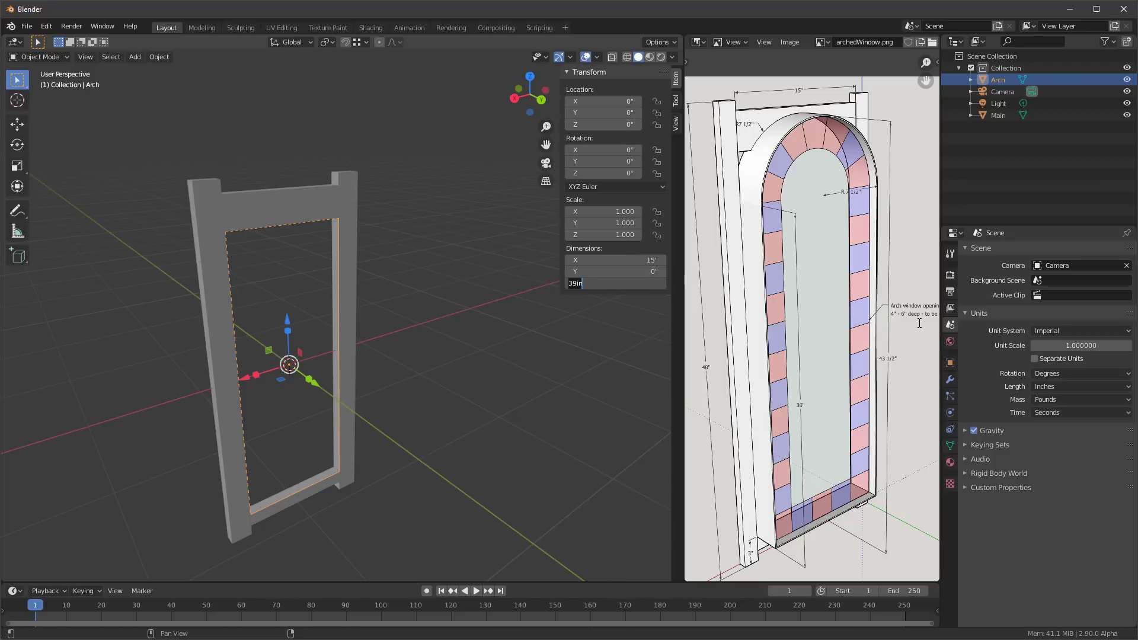
text(43.5)
key(Return)
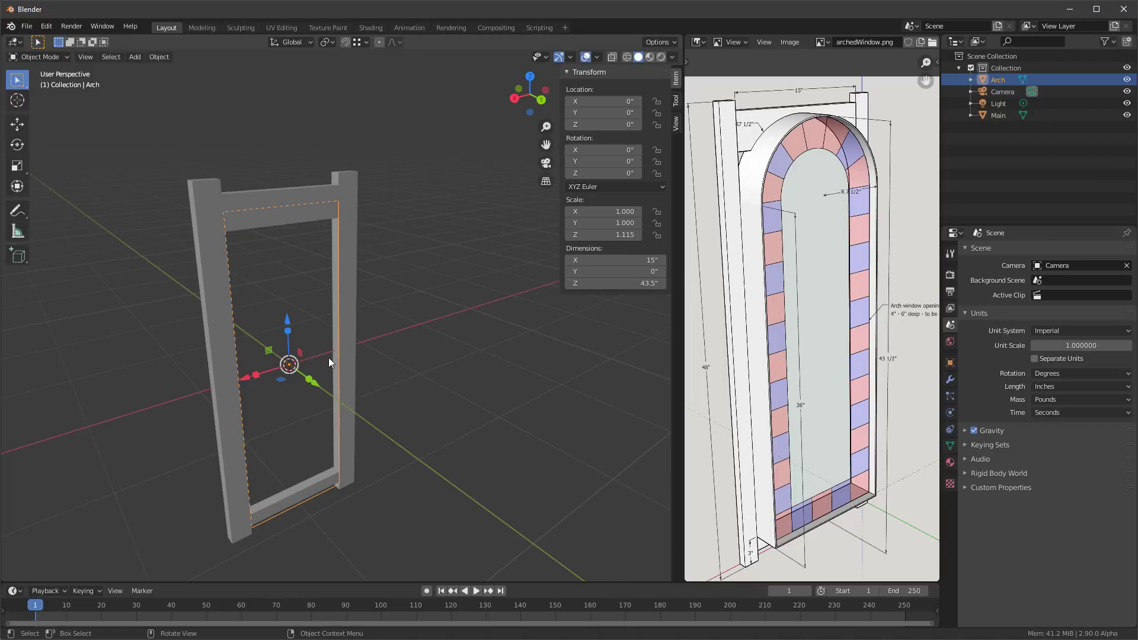
scroll(329, 391, up, 1)
shift+middle_drag(347, 405, 357, 308)
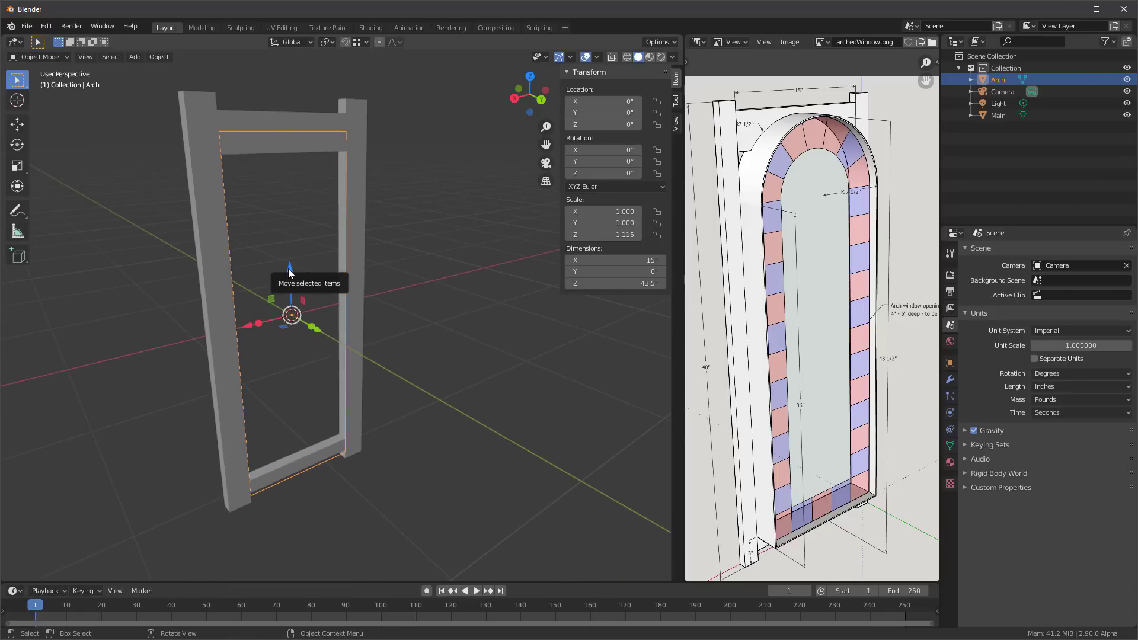
drag(290, 272, 247, 481)
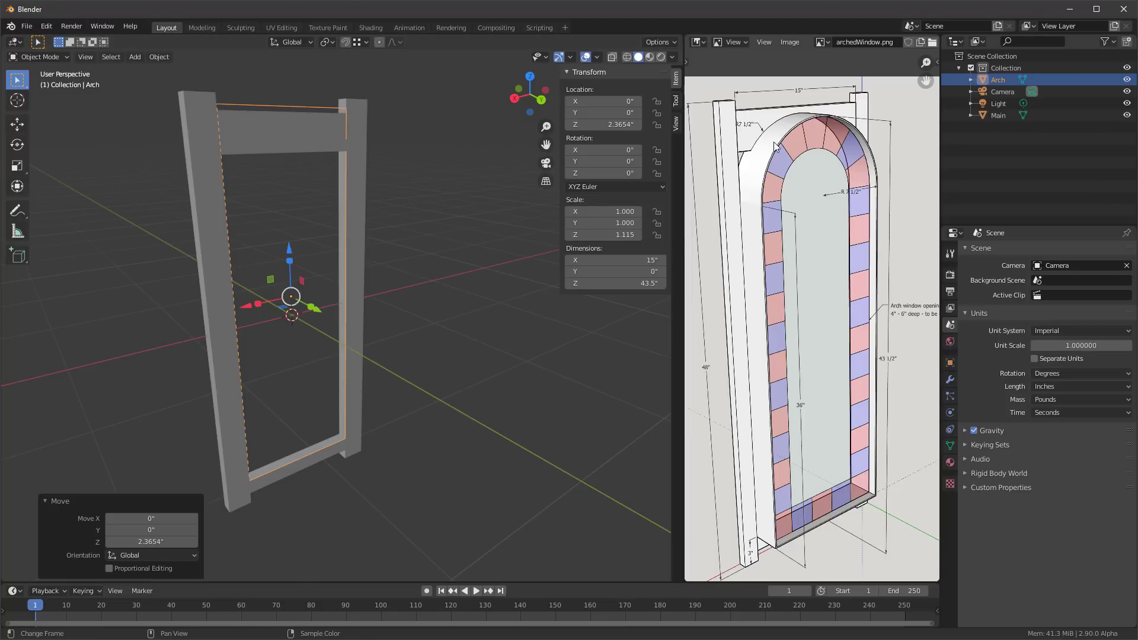
Set the Arch outline's Z dimension to 40 inches, lower it about 1.84 inches onto the opening's lower edge, and deselect it
click(651, 287)
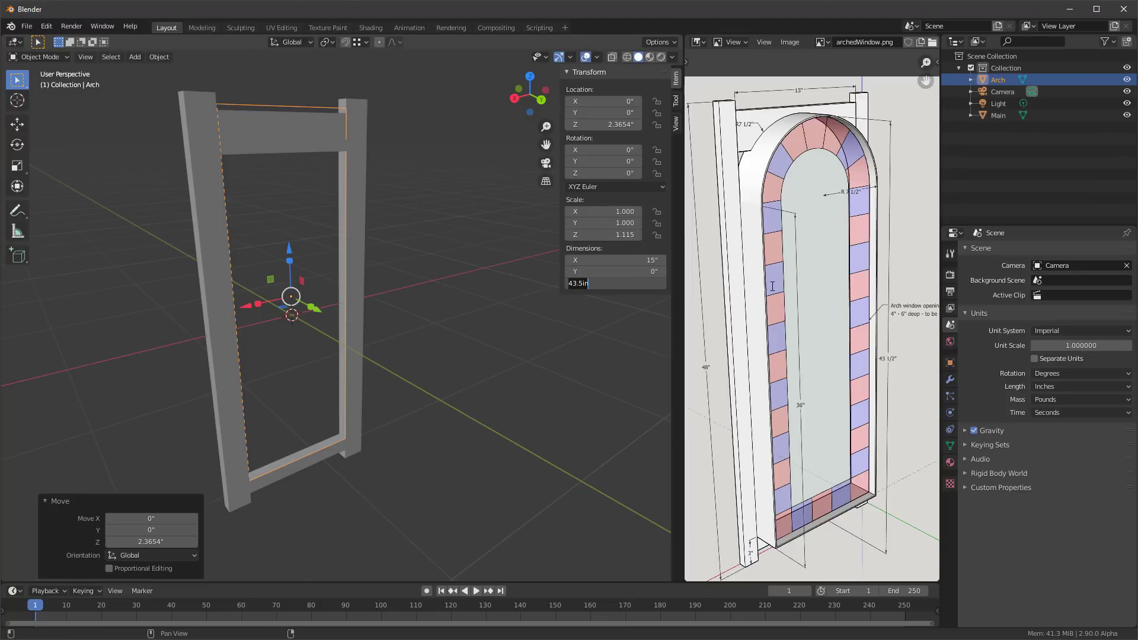
text(40)
key(Return)
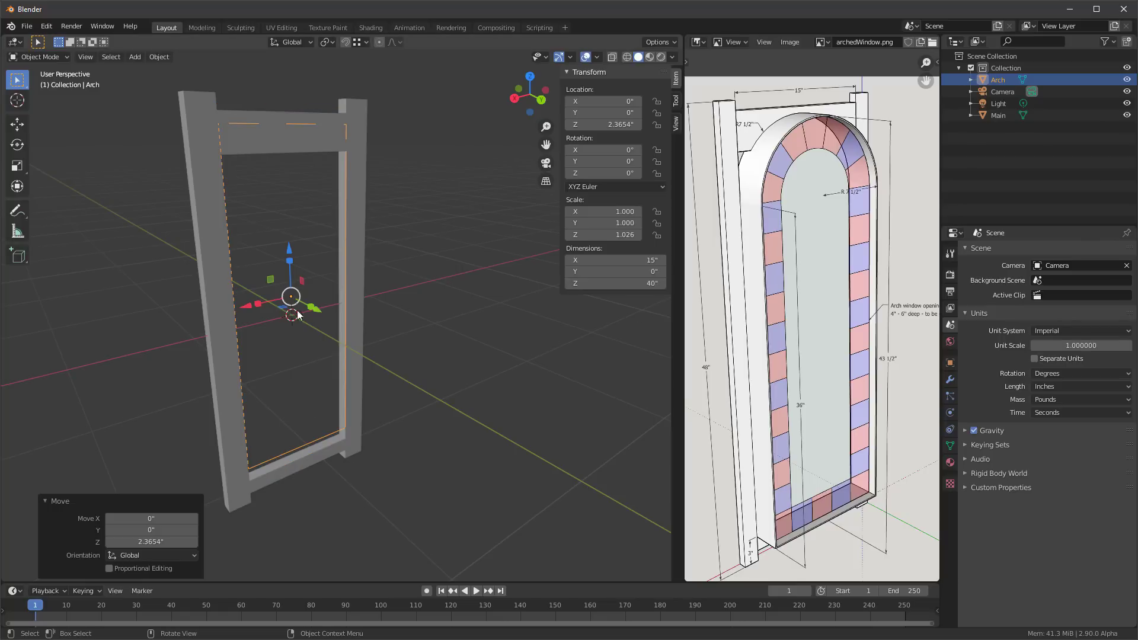
mouse_move(289, 244)
mouse_down()
mouse_move(279, 255)
mouse_move(266, 534)
mouse_move(251, 480)
mouse_up()
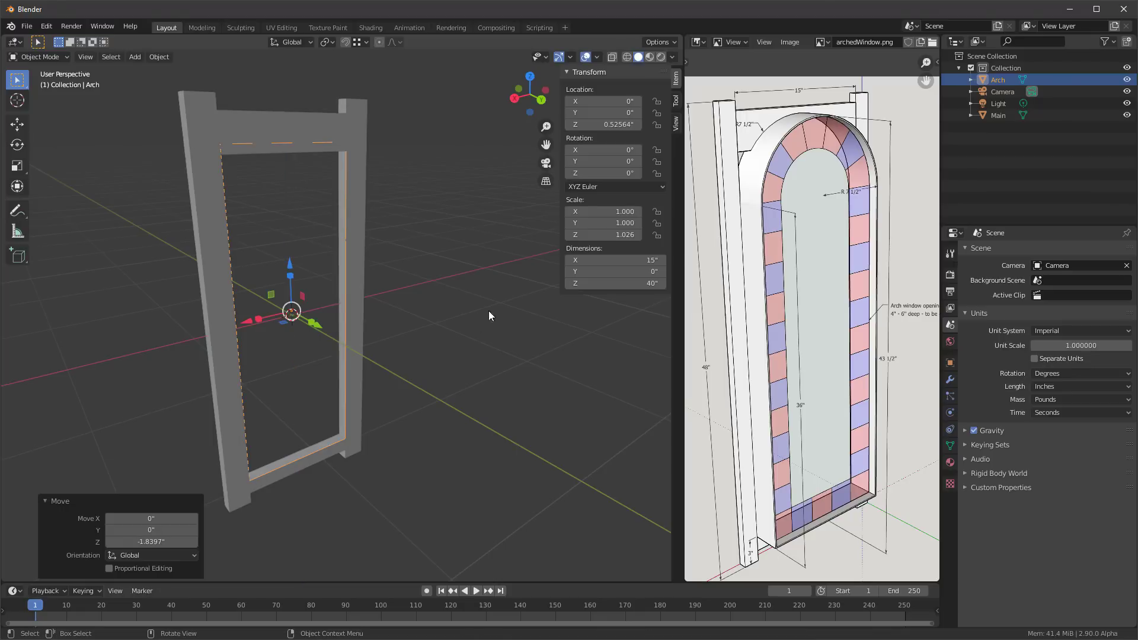
click(490, 278)
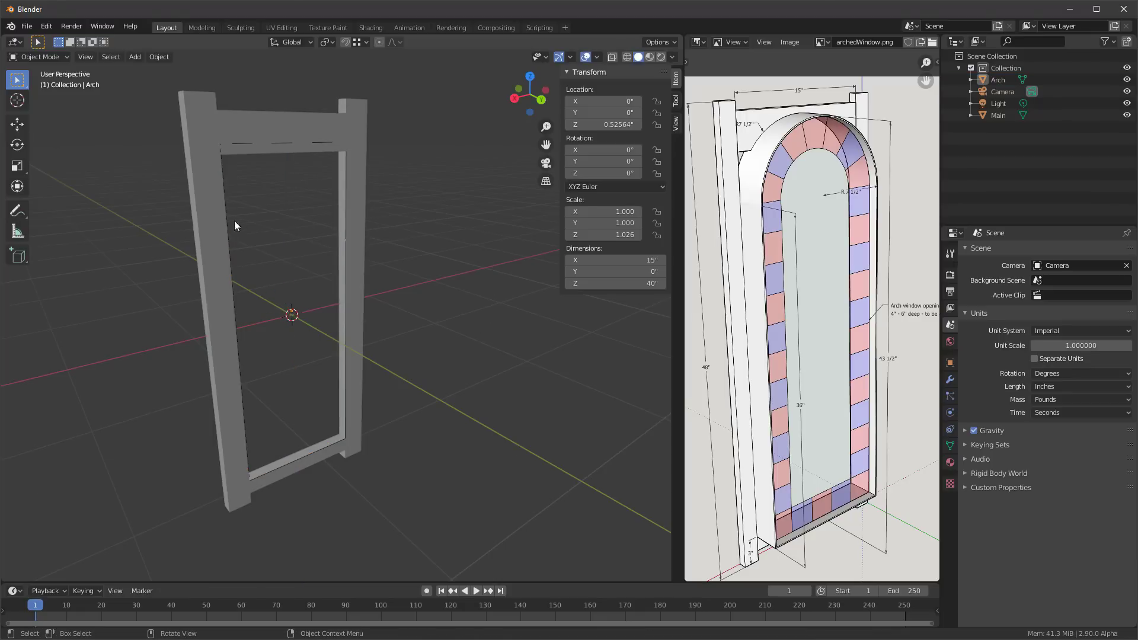
Toggle X-ray shading on and off to examine how the Arch outline sits within the frame
key(KP_1)
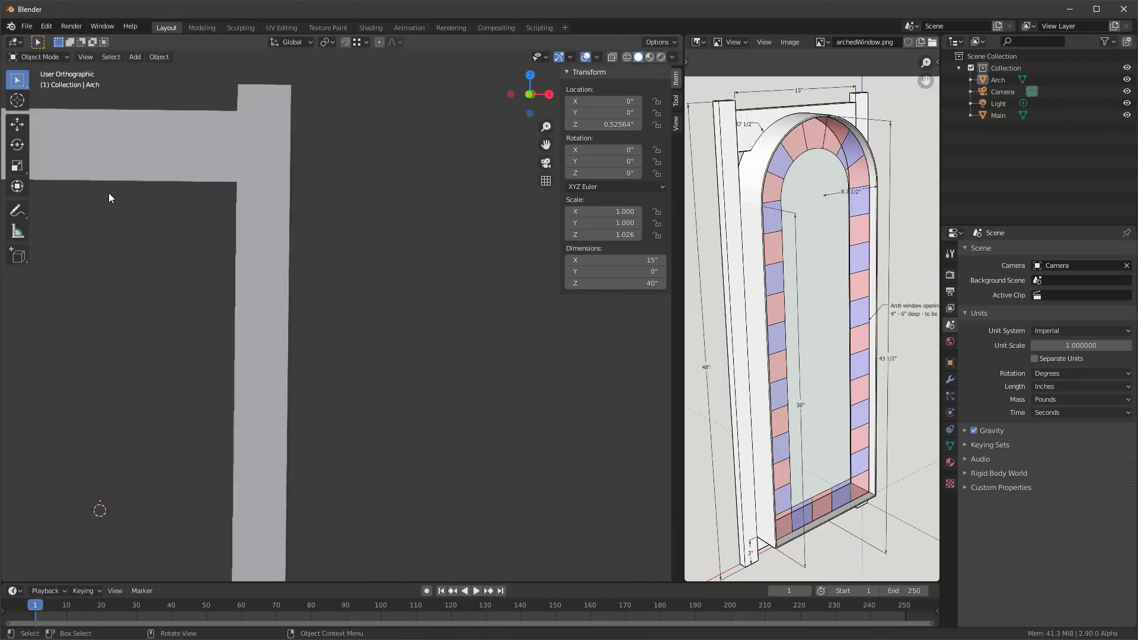
shift+middle_drag(109, 193, 136, 196)
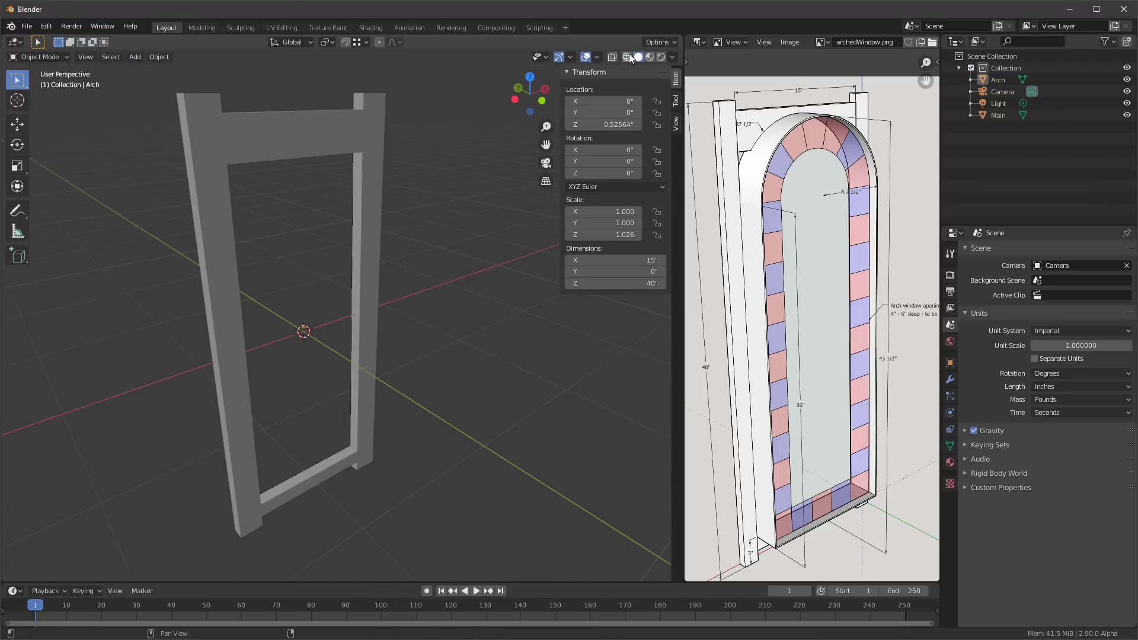
click(672, 57)
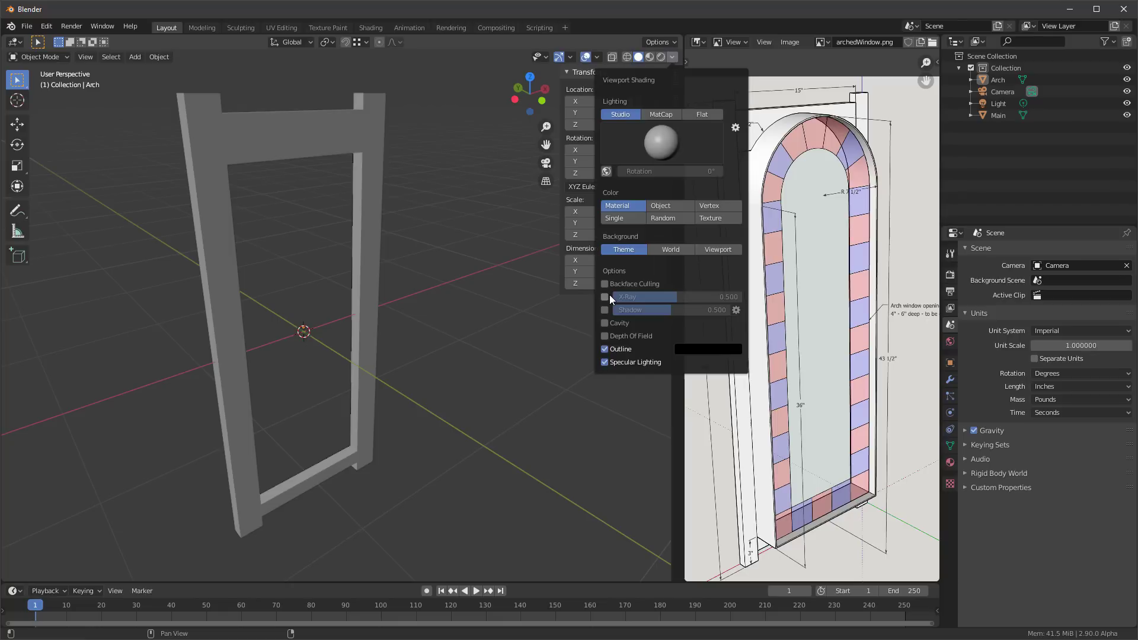
click(604, 297)
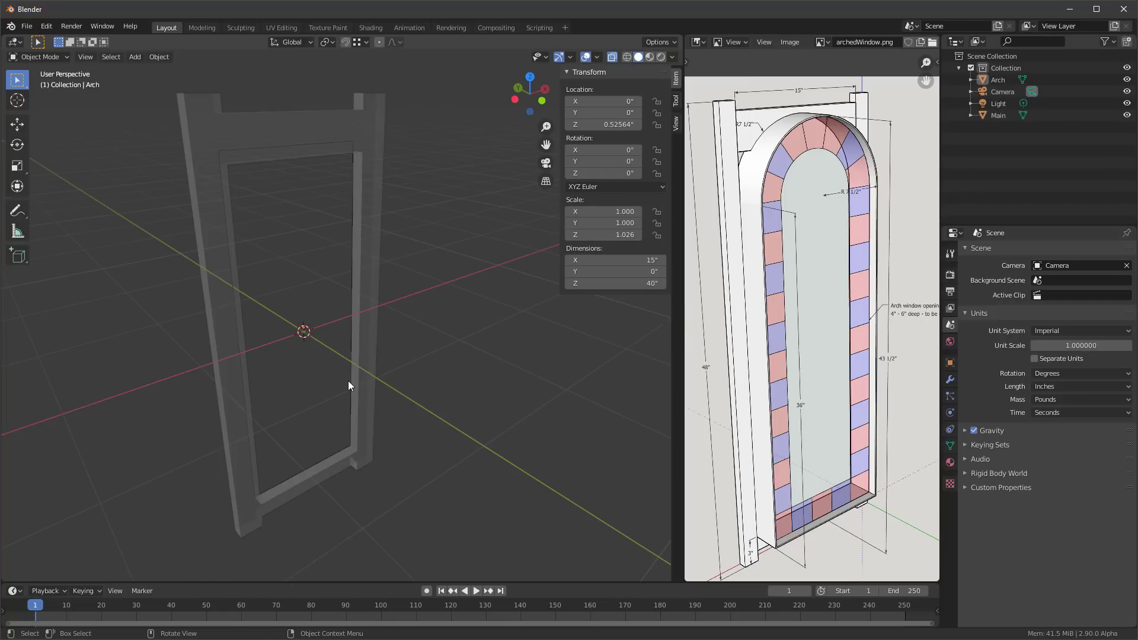
key(alt+z)
key(alt+z)
key(alt+z)
key(alt+z)
key(alt+z)
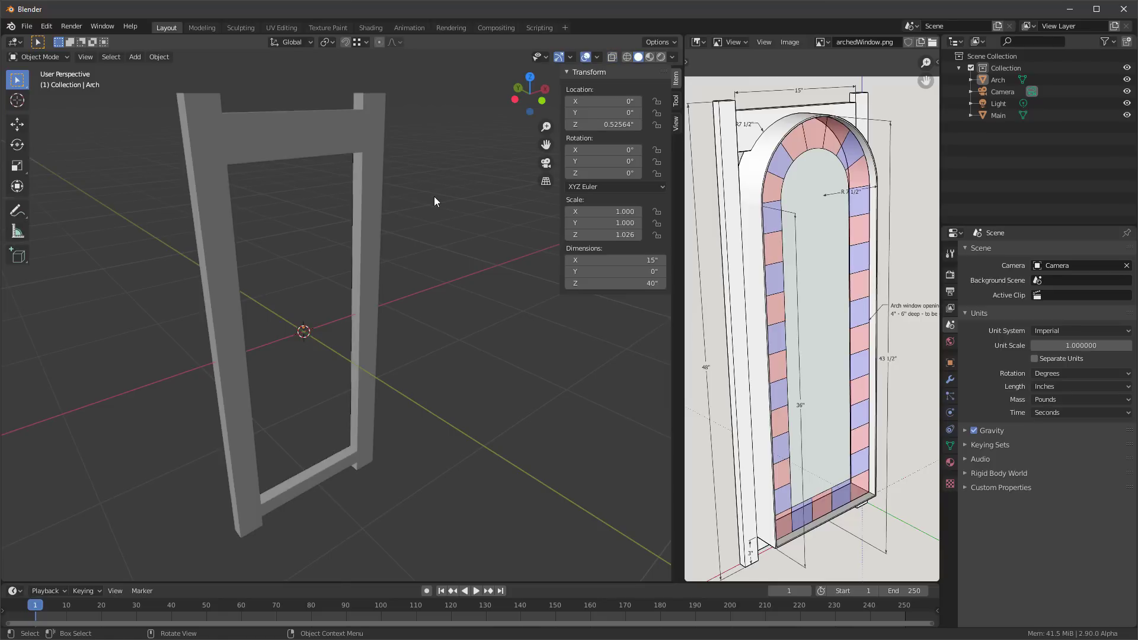
Select the Arch outline and view the frame from its narrow side
mouse_move(406, 212)
middle_down()
mouse_move(443, 215)
mouse_move(409, 213)
middle_up()
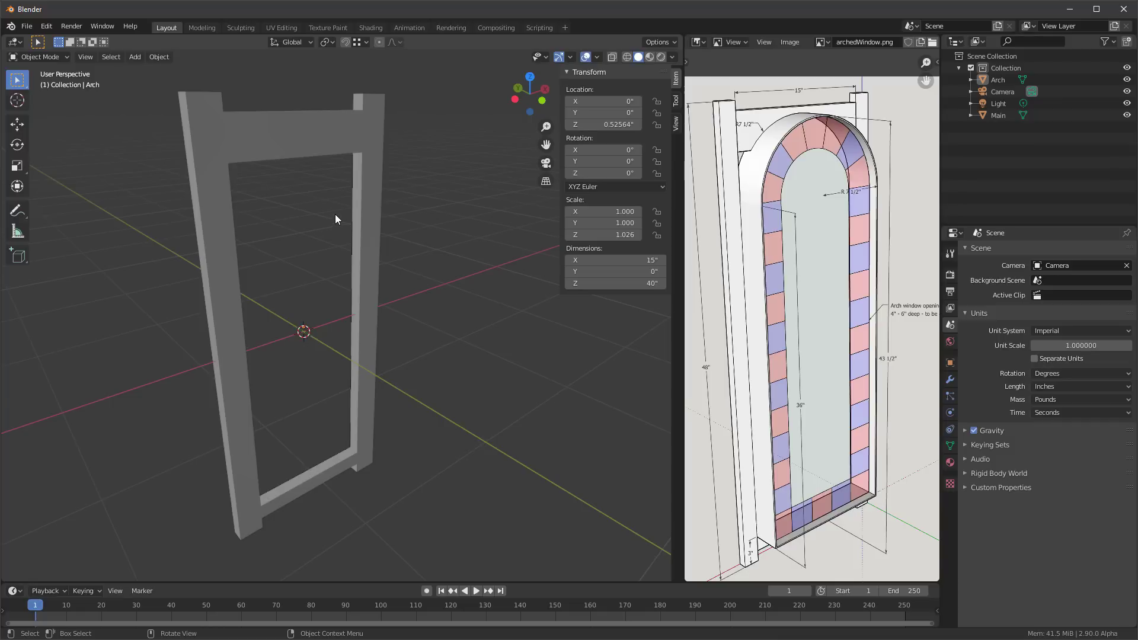
middle_drag(336, 215, 326, 215)
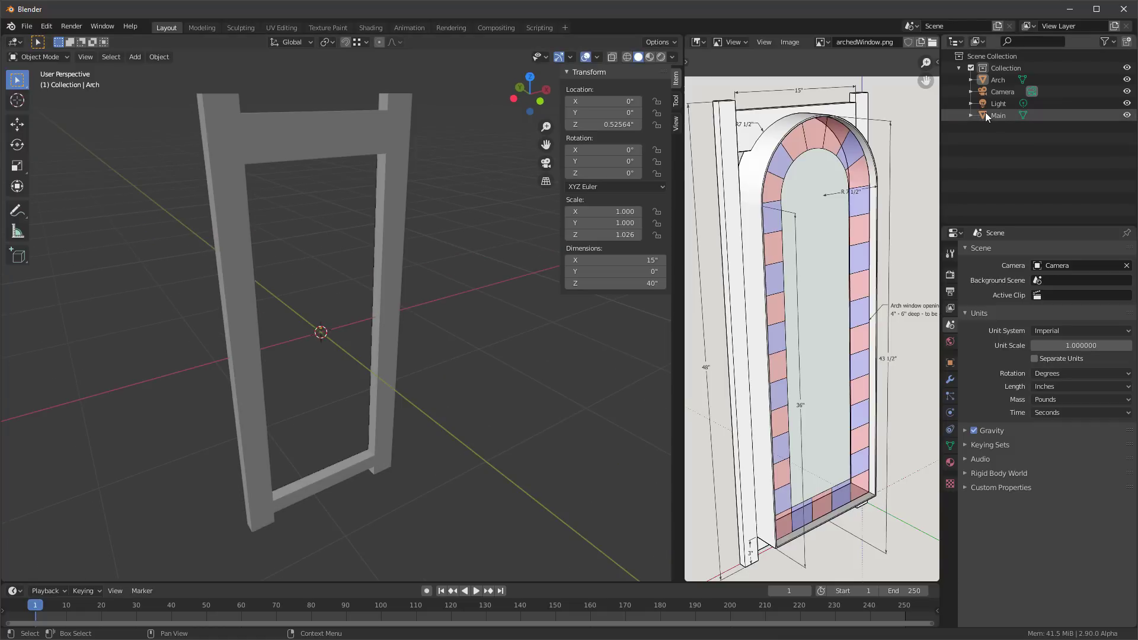
click(980, 79)
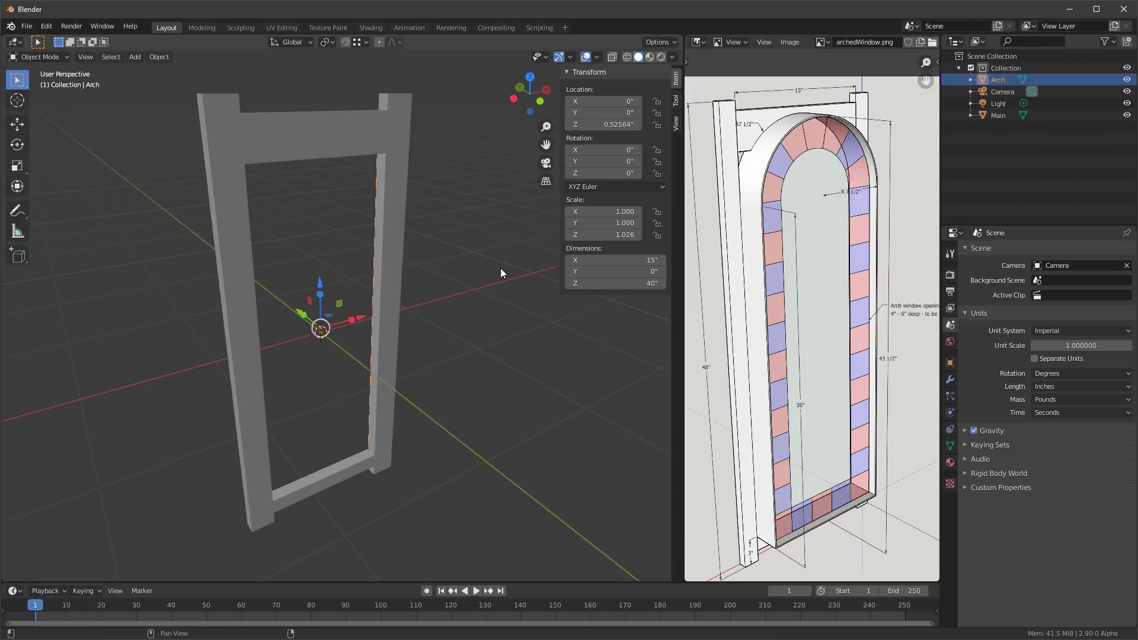
middle_drag(296, 284, 386, 273)
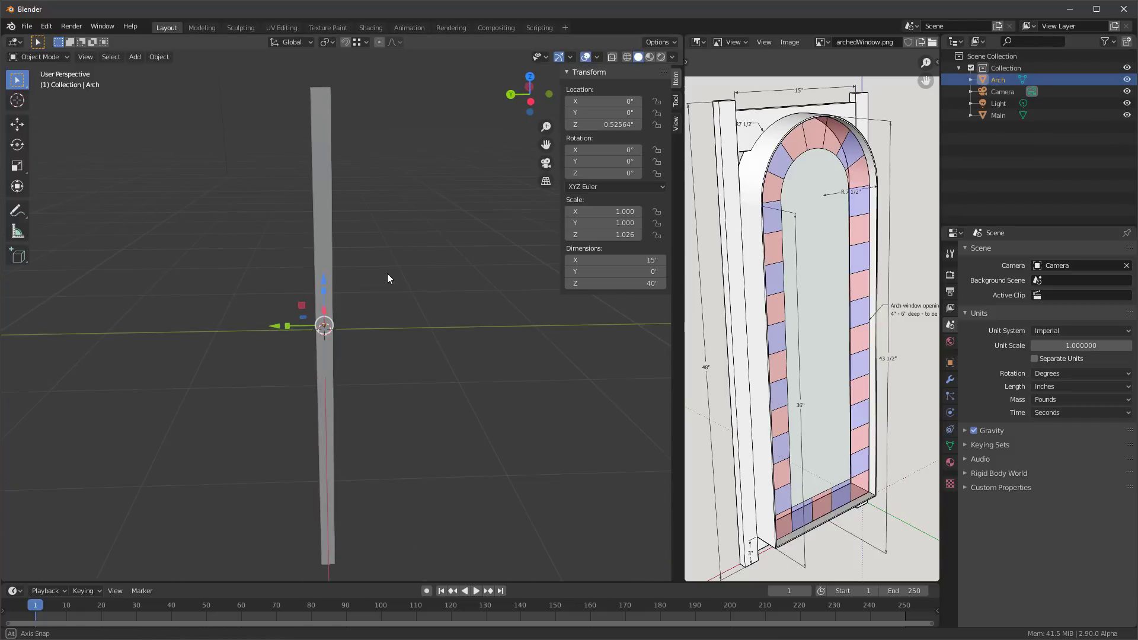
drag(276, 328, 280, 326)
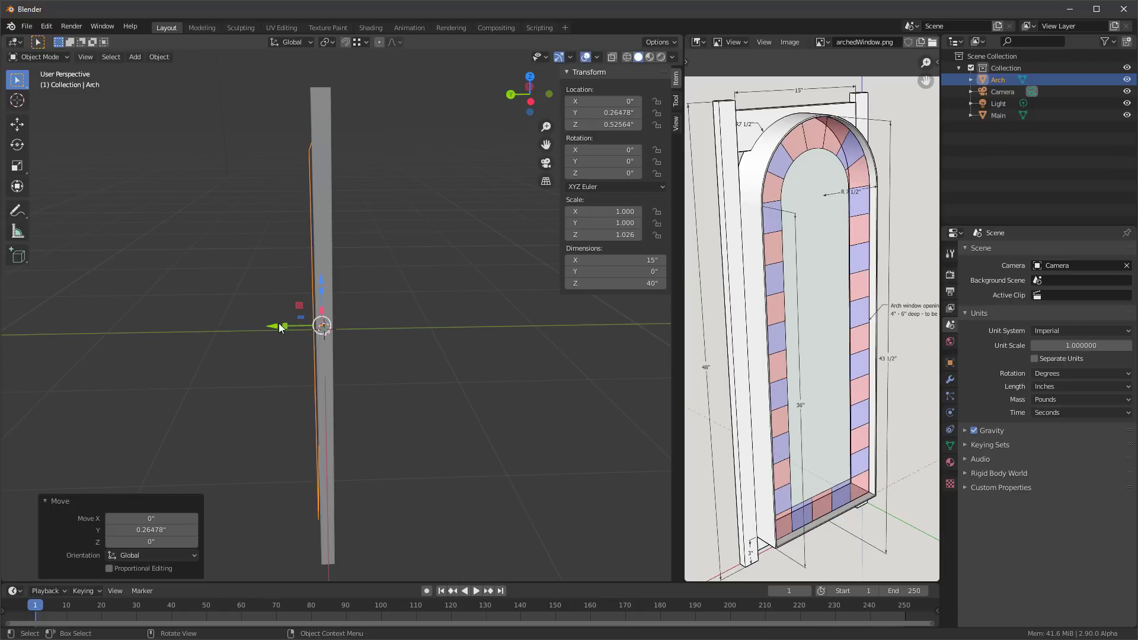
middle_drag(280, 326, 446, 286)
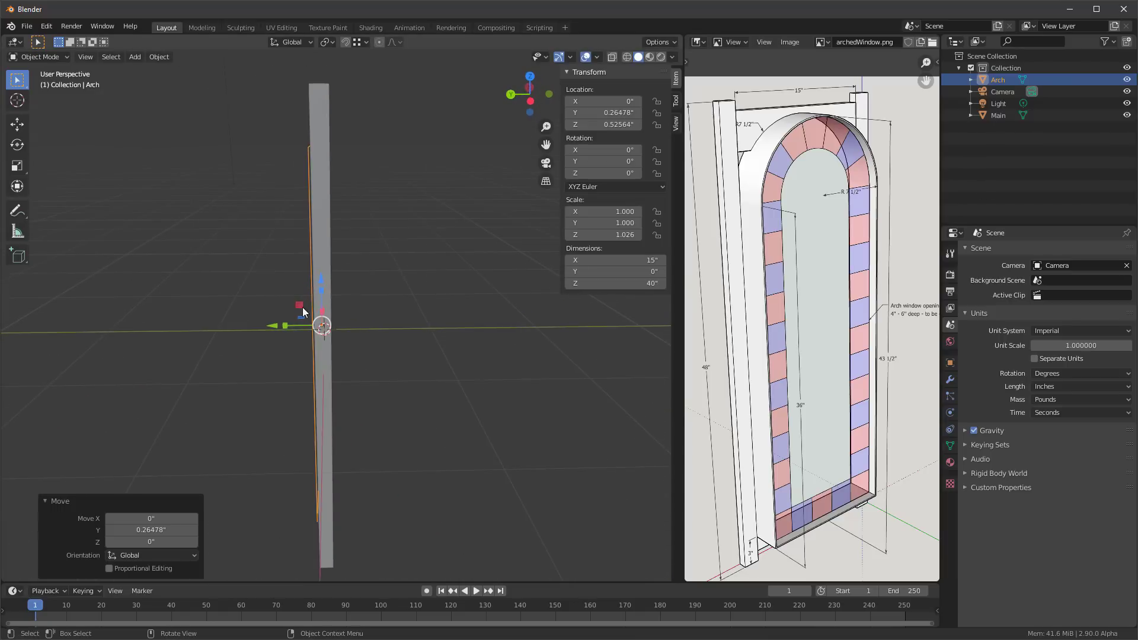
drag(276, 326, 264, 334)
middle_drag(497, 292, 464, 284)
key(ctrl+z)
key(ctrl+z)
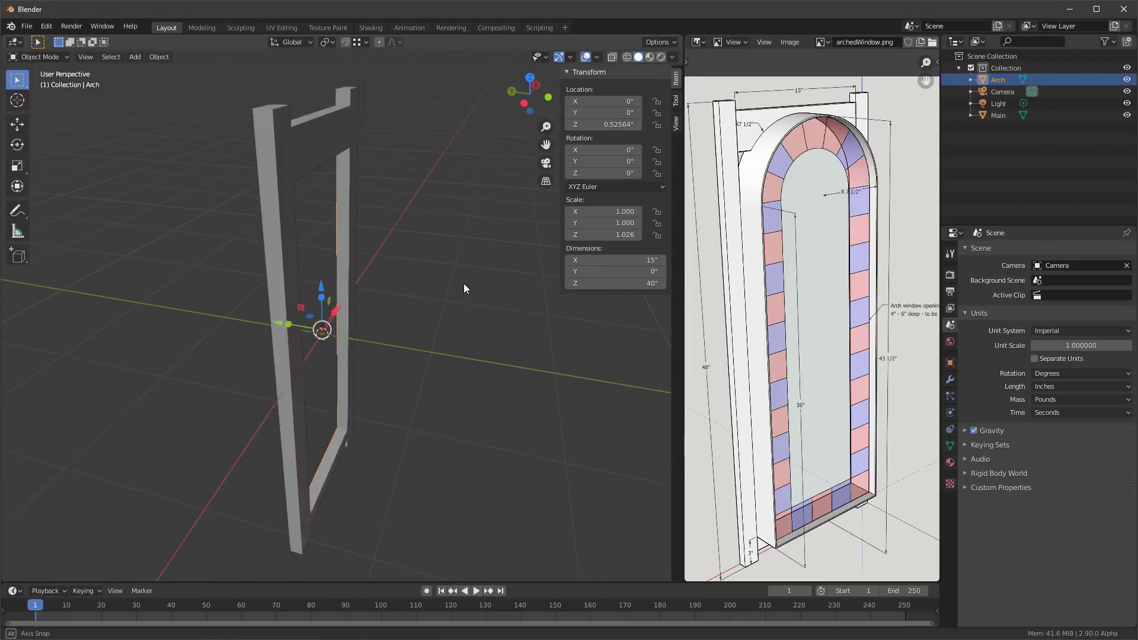
Move the Arch outline 2 inches along the Y axis, away from the frame
drag(276, 320, 255, 323)
click(153, 530)
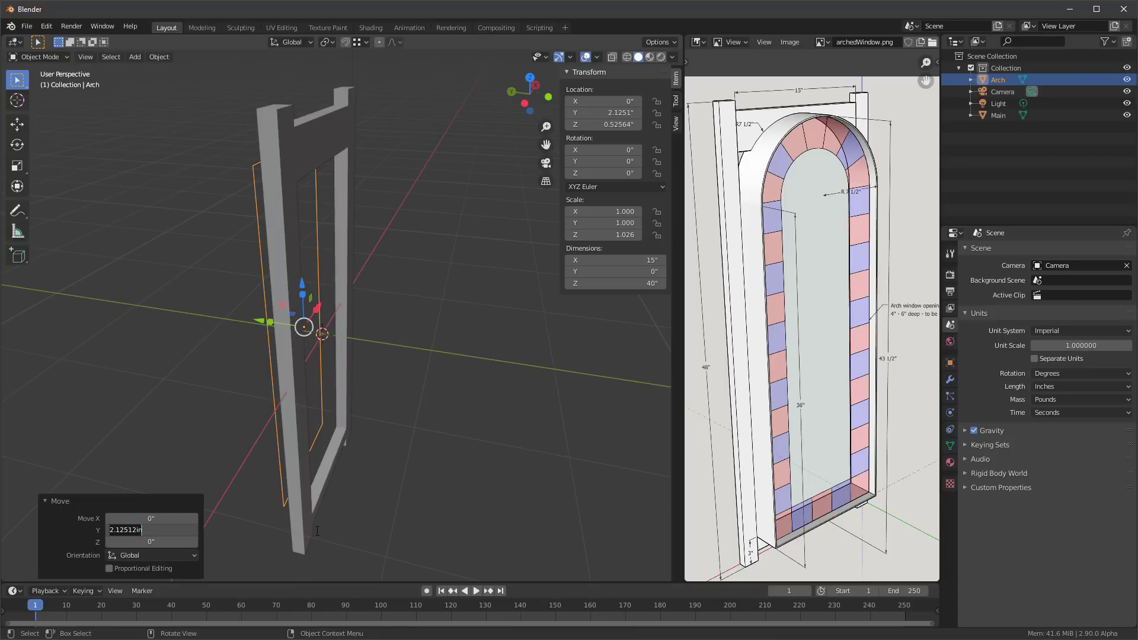
text(2)
key(Return)
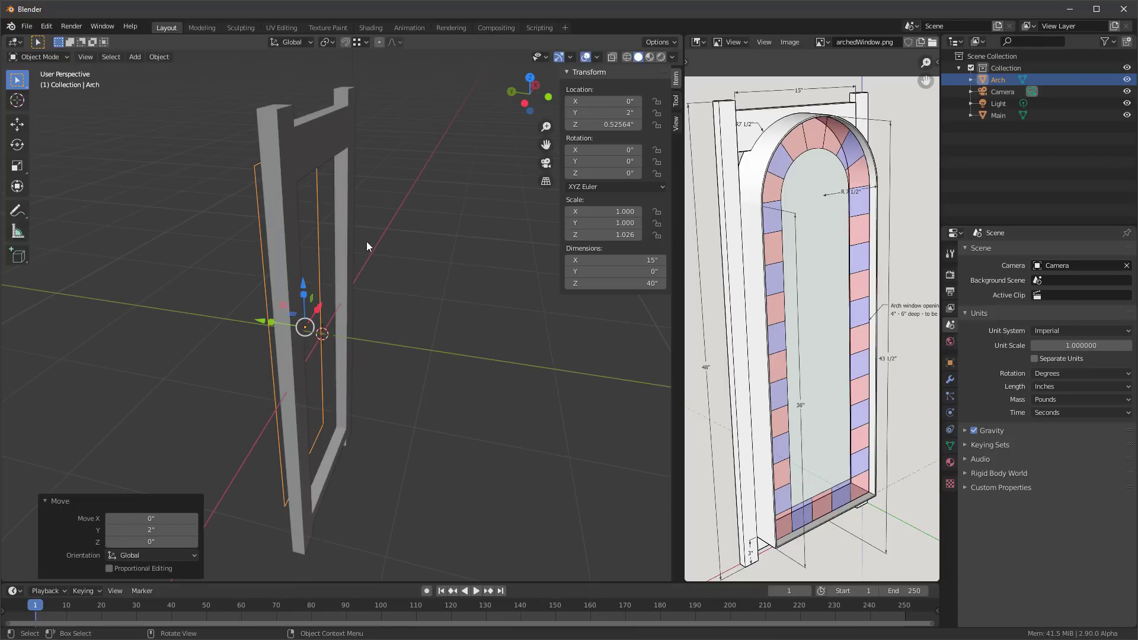
Try to extrude the whole Arch outline by -6 inches along its normal with Extrude Region
middle_drag(366, 240, 519, 281)
key(Tab)
key(a)
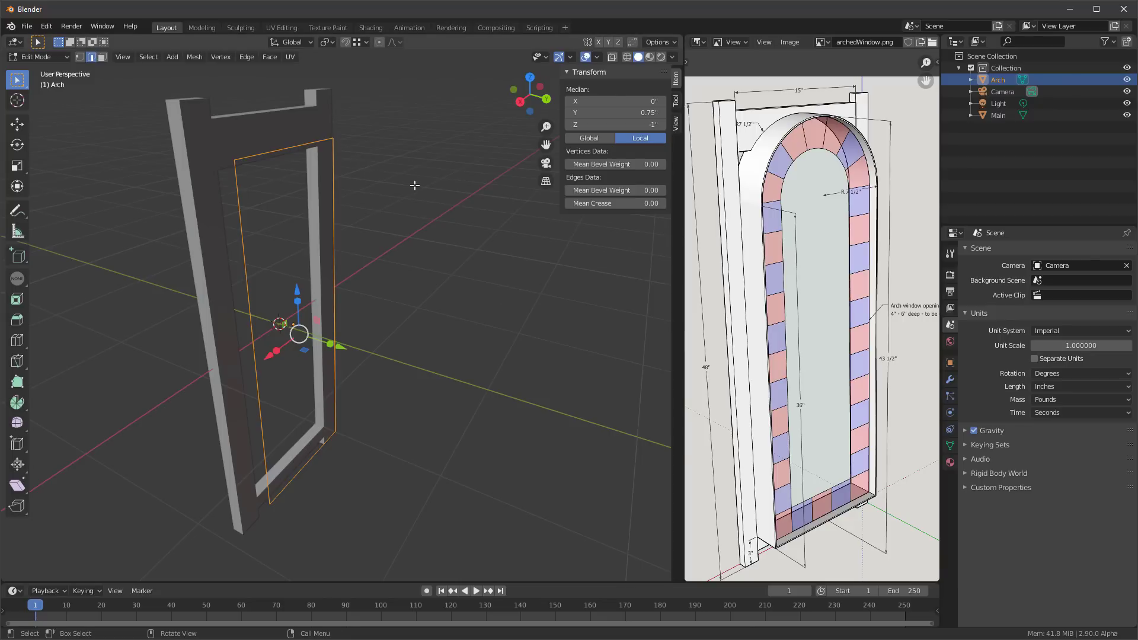
middle_drag(414, 185, 172, 203)
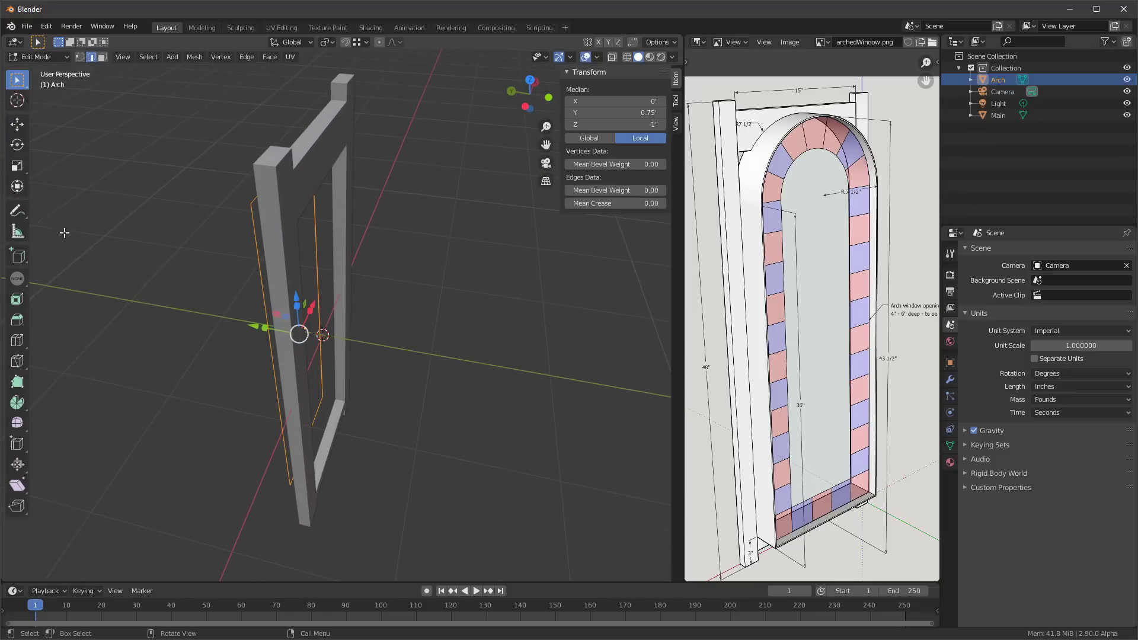
click(17, 279)
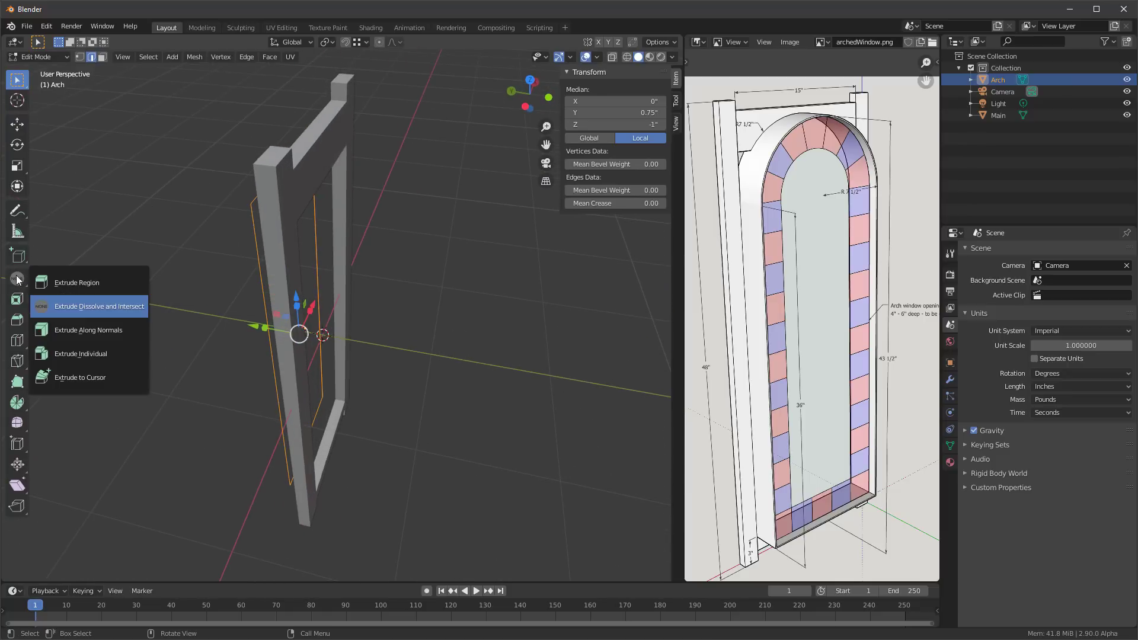
click(77, 283)
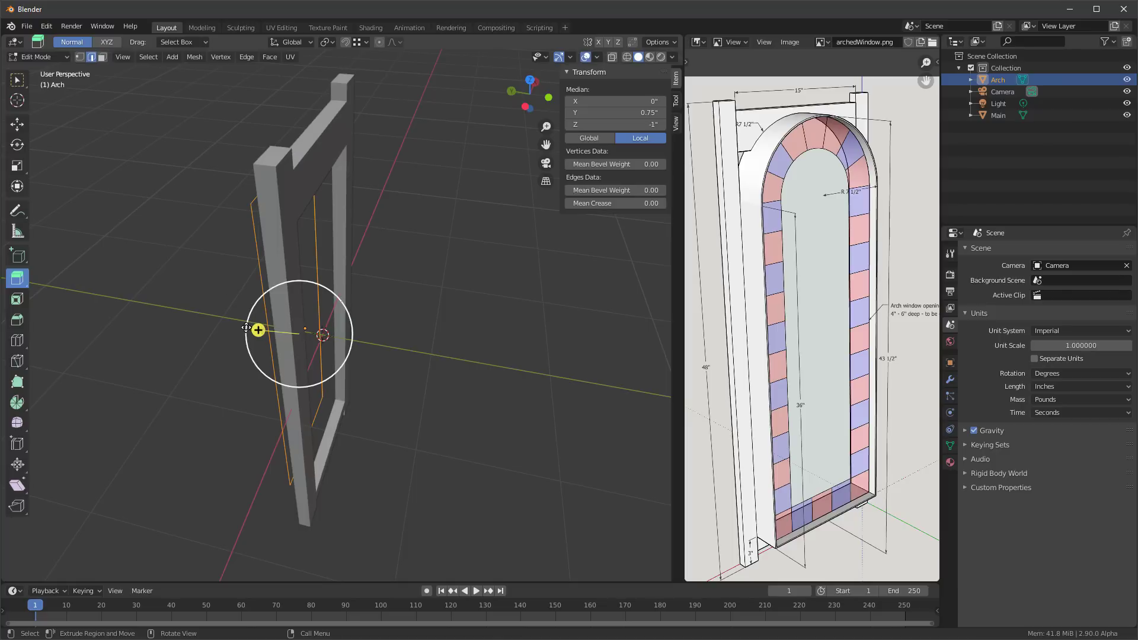
drag(259, 330, 319, 341)
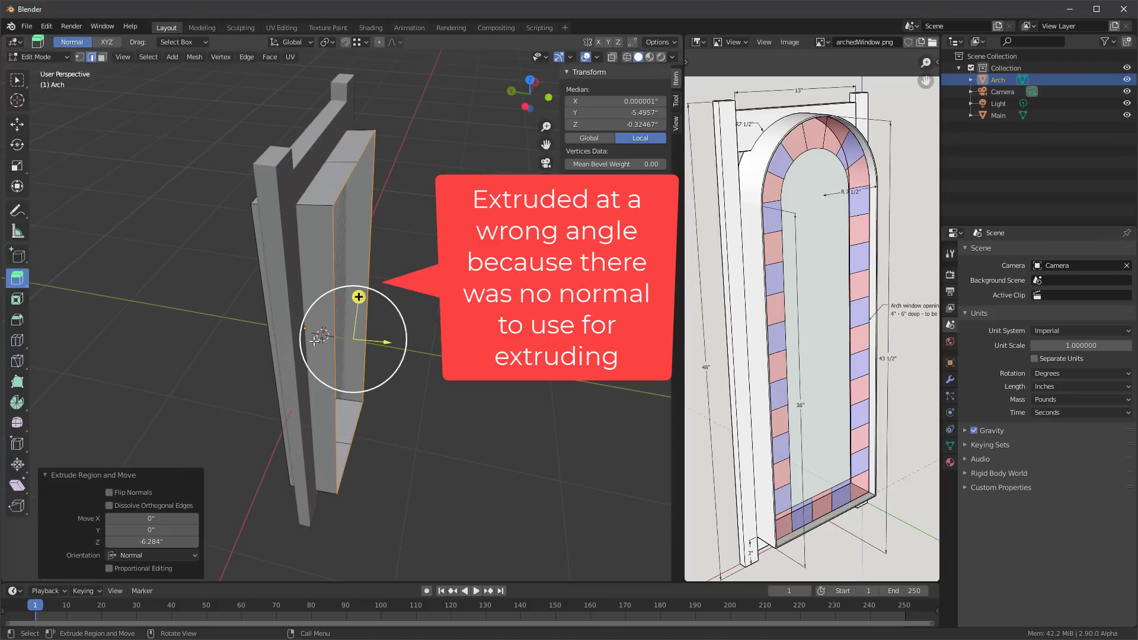
click(153, 542)
key(BackSpace)
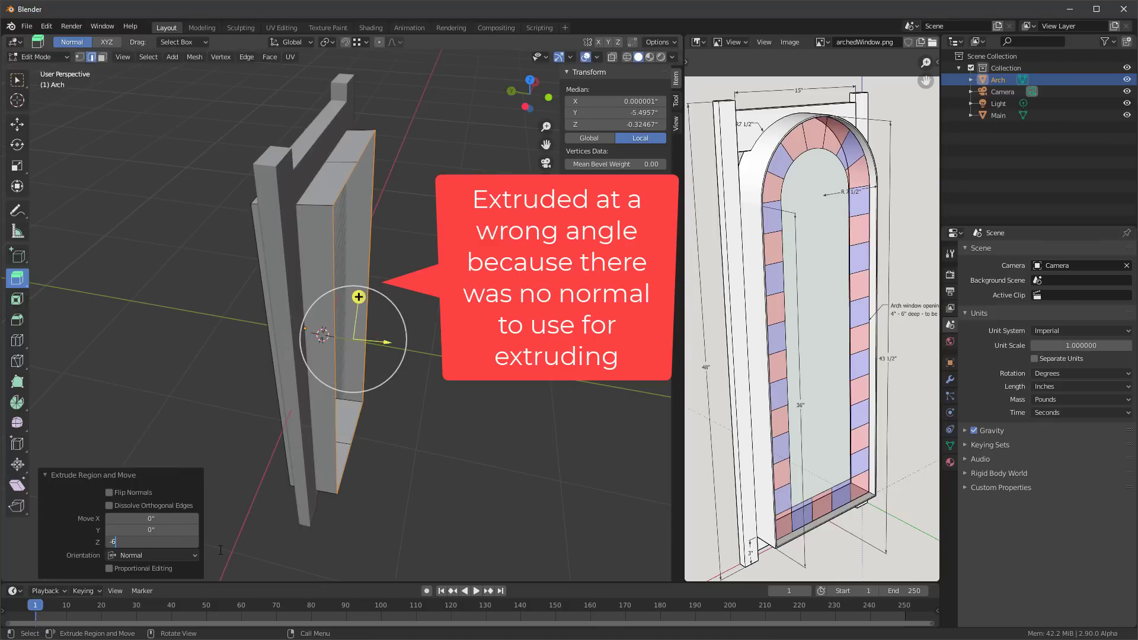
key(Return)
Try to bevel the two upper corner edges of the extruded Arch and undo the bevel
key(w)
middle_drag(379, 220, 254, 249)
click(383, 155)
shift+click(314, 188)
middle_drag(422, 350, 427, 326)
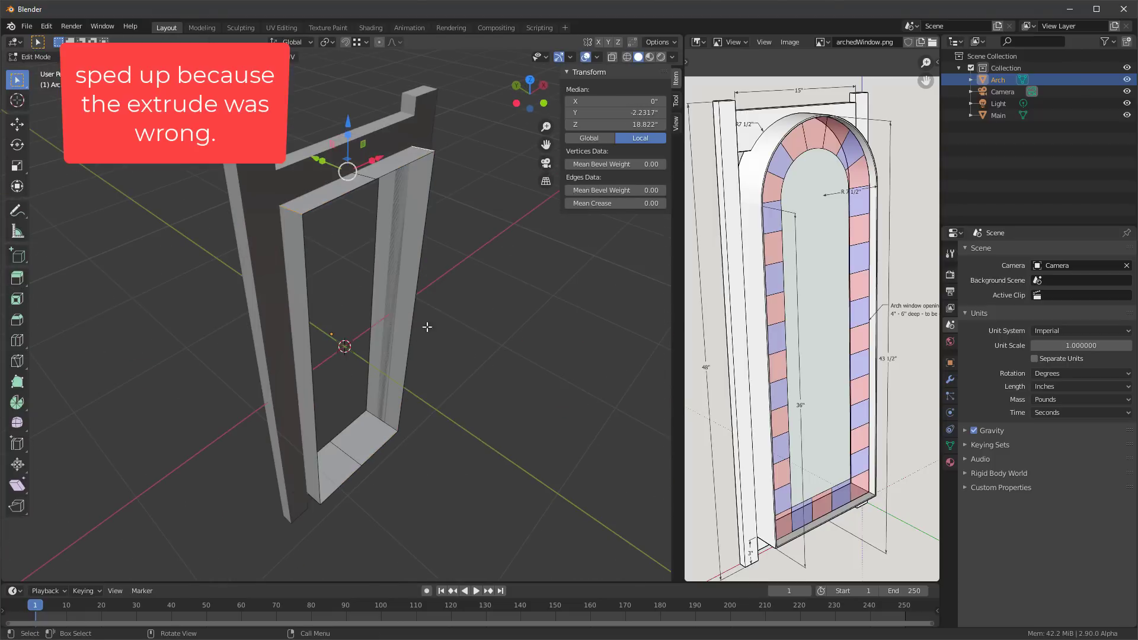
click(18, 319)
drag(389, 155, 364, 129)
key(KP_1)
key(ctrl+z)
Return to Object Mode and apply the Arch's scale
middle_drag(364, 130, 380, 148)
key(Tab)
key(ctrl+a)
key(s)
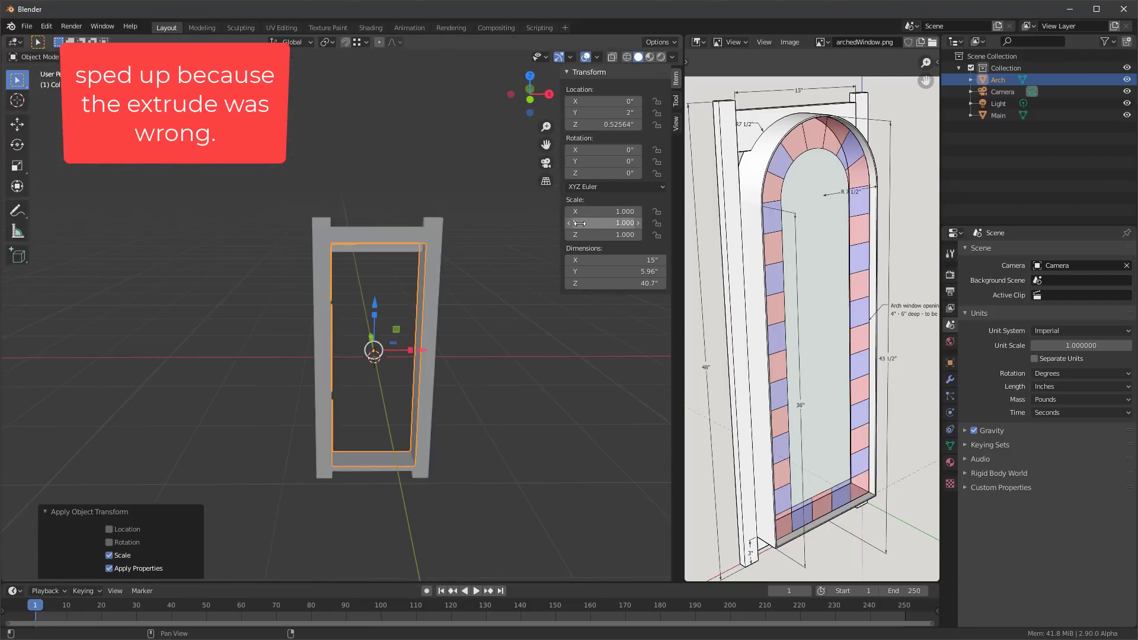
Try again to bevel the Arch's upper corner edges in Edit Mode
middle_drag(468, 267, 451, 249)
key(Tab)
scroll(447, 257, up, 1)
drag(447, 256, 504, 255)
scroll(427, 355, up, 2)
middle_drag(427, 355, 427, 379)
scroll(426, 380, down, 5)
Undo the bevel, scale application and slanted extrusion back to the flat Arch outline
key(ctrl+z)
key(ctrl+z)
key(ctrl+z)
middle_drag(427, 355, 379, 325)
scroll(378, 325, down, 1)
scroll(376, 325, up, 1)
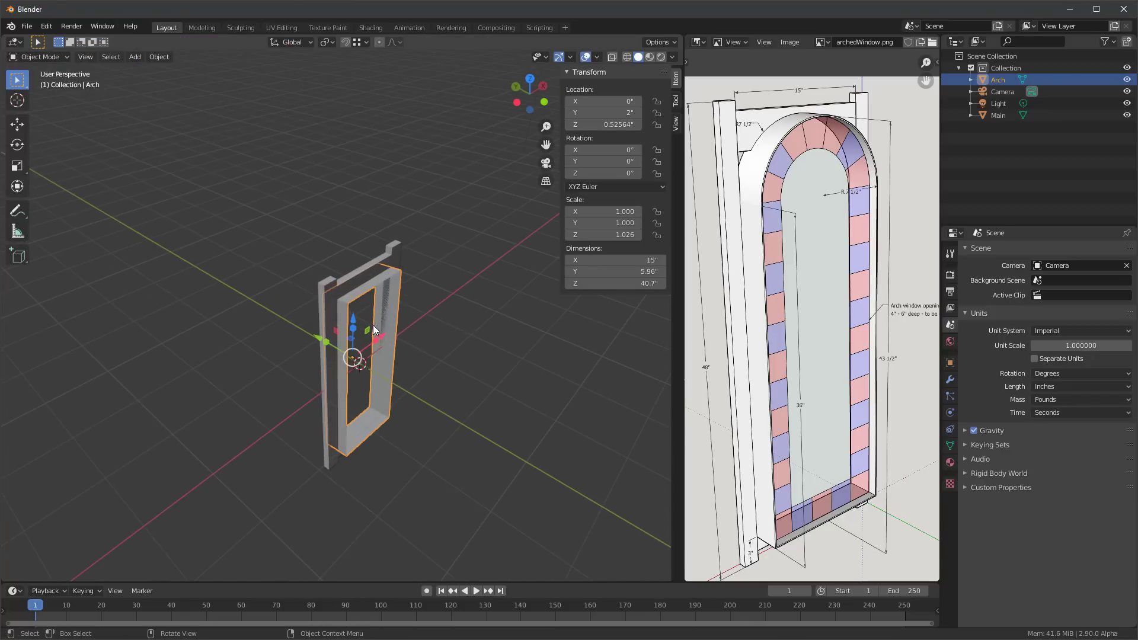
key(ctrl+z)
key(ctrl+z)
key(ctrl+z)
key(ctrl+z)
key(ctrl+z)
key(ctrl+z)
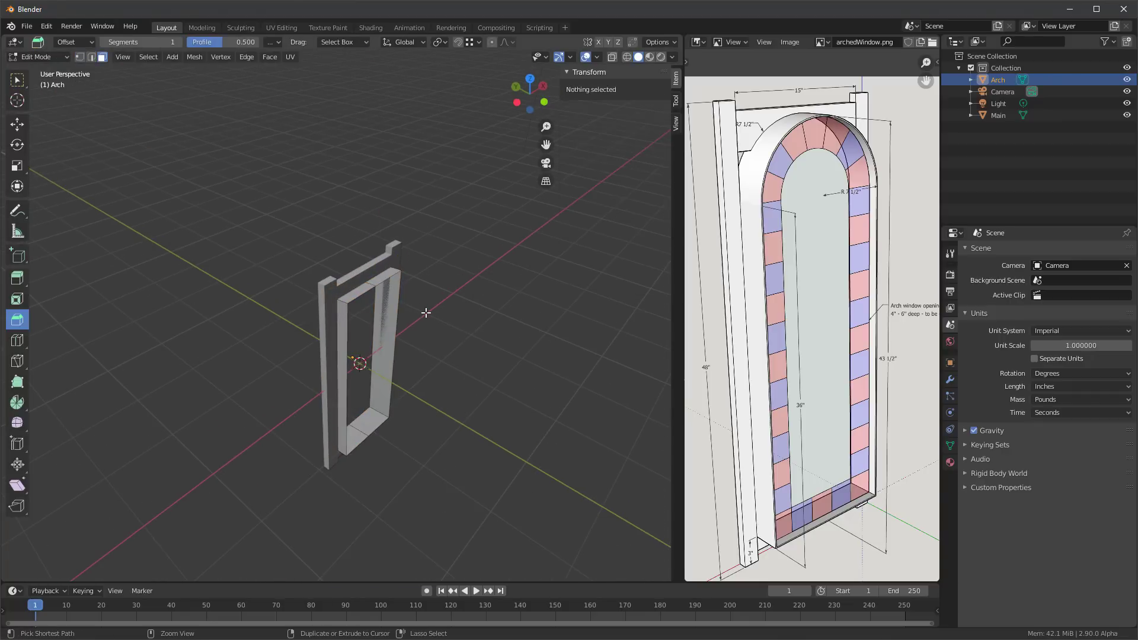
key(ctrl+z)
key(ctrl+z)
key(ctrl+z)
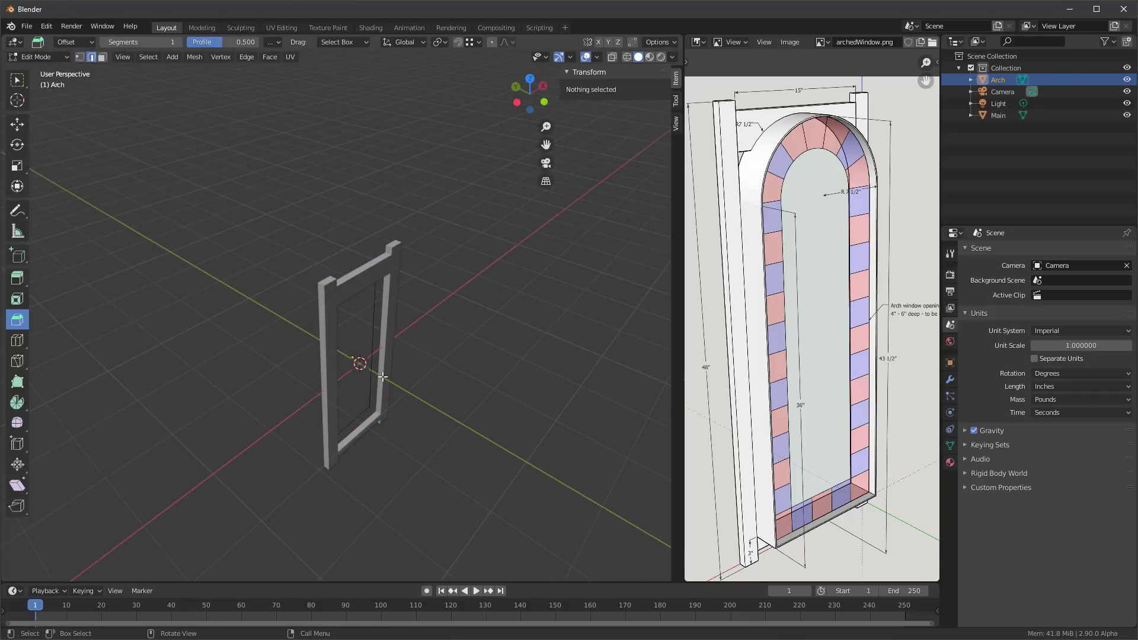
Select all edges of the flat Arch outline and check it in the side and top orthographic views
click(373, 328)
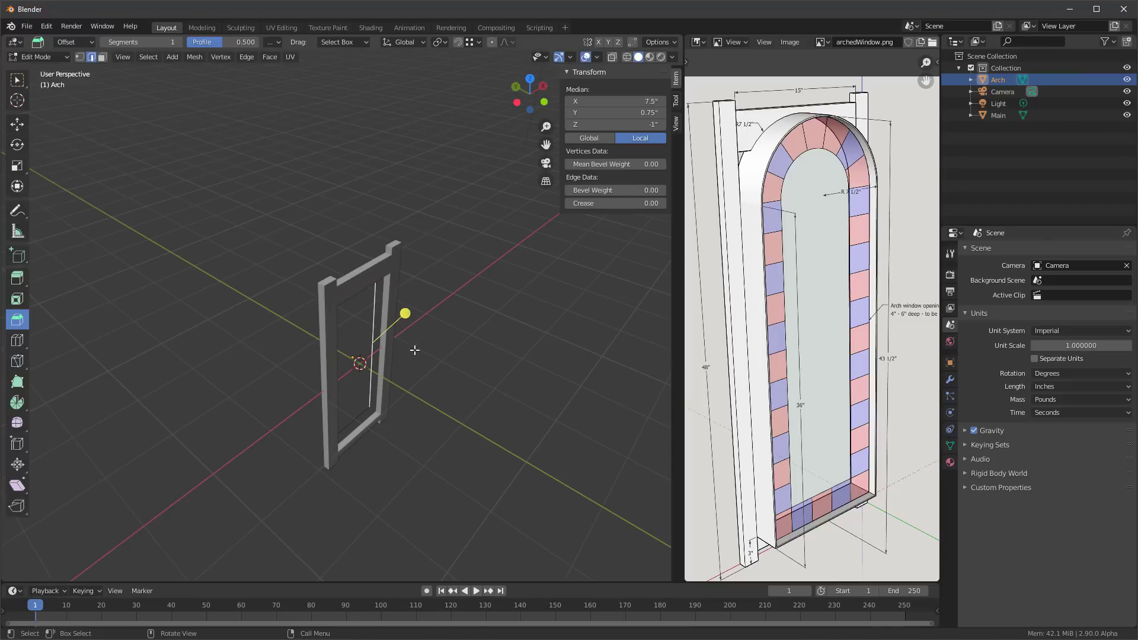
middle_drag(437, 333, 238, 322)
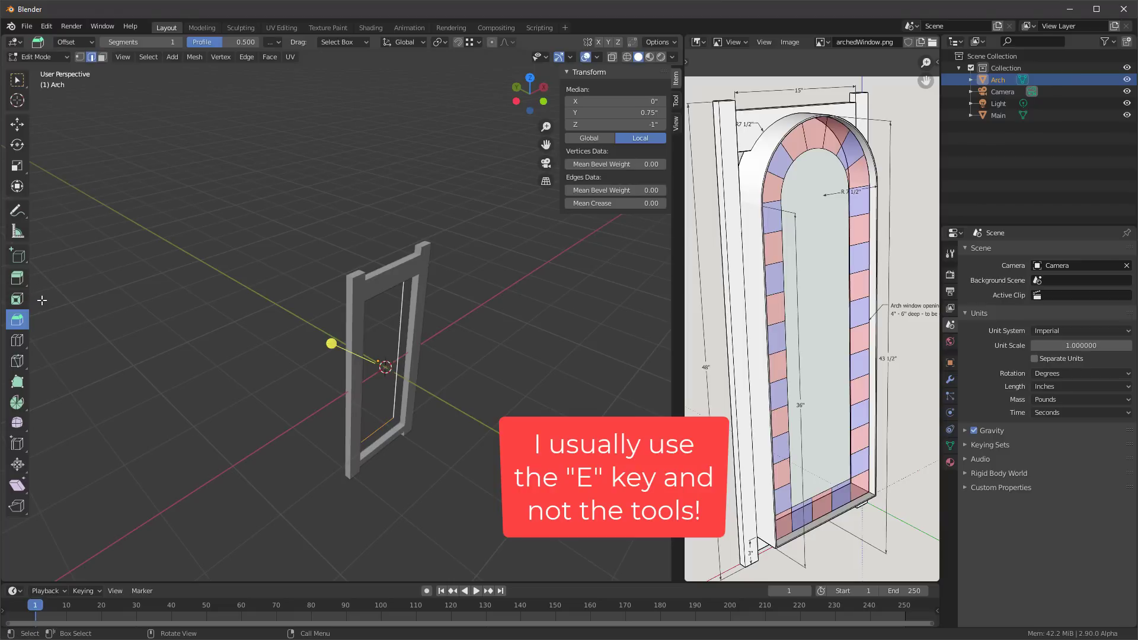
alt+middle_drag(273, 244, 221, 244)
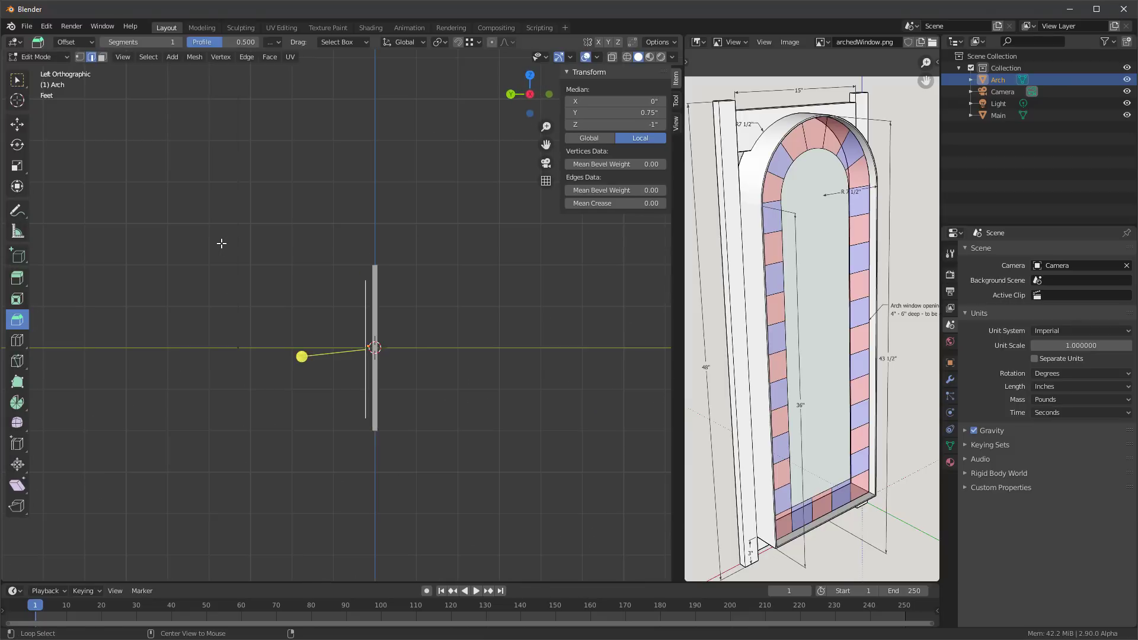
alt+middle_drag(461, 353, 291, 393)
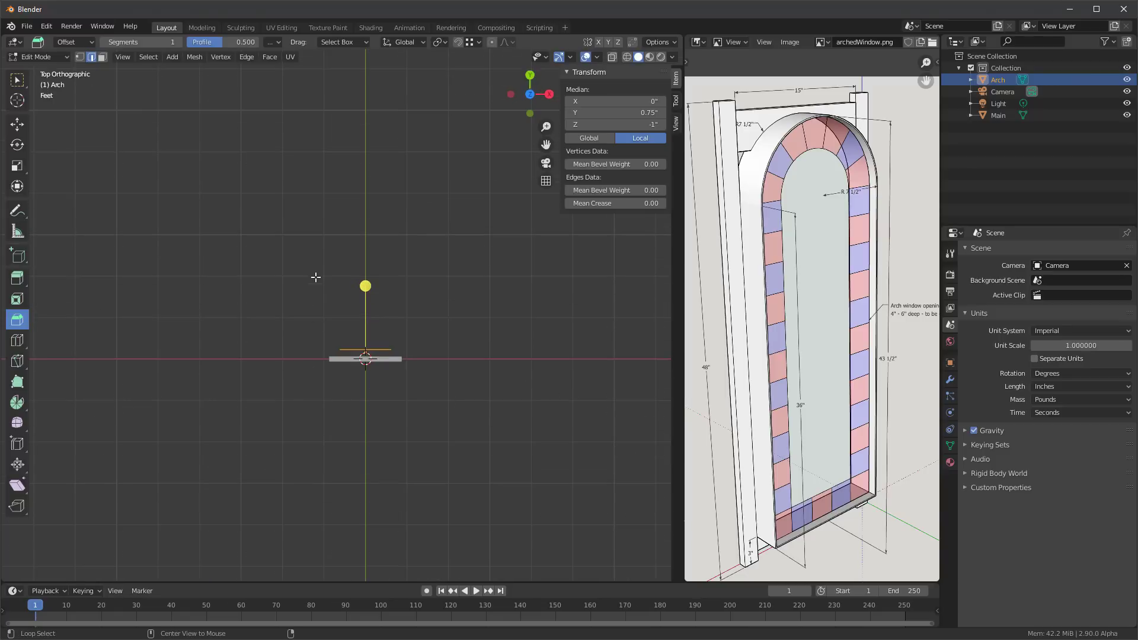
alt+middle_drag(384, 414, 392, 355)
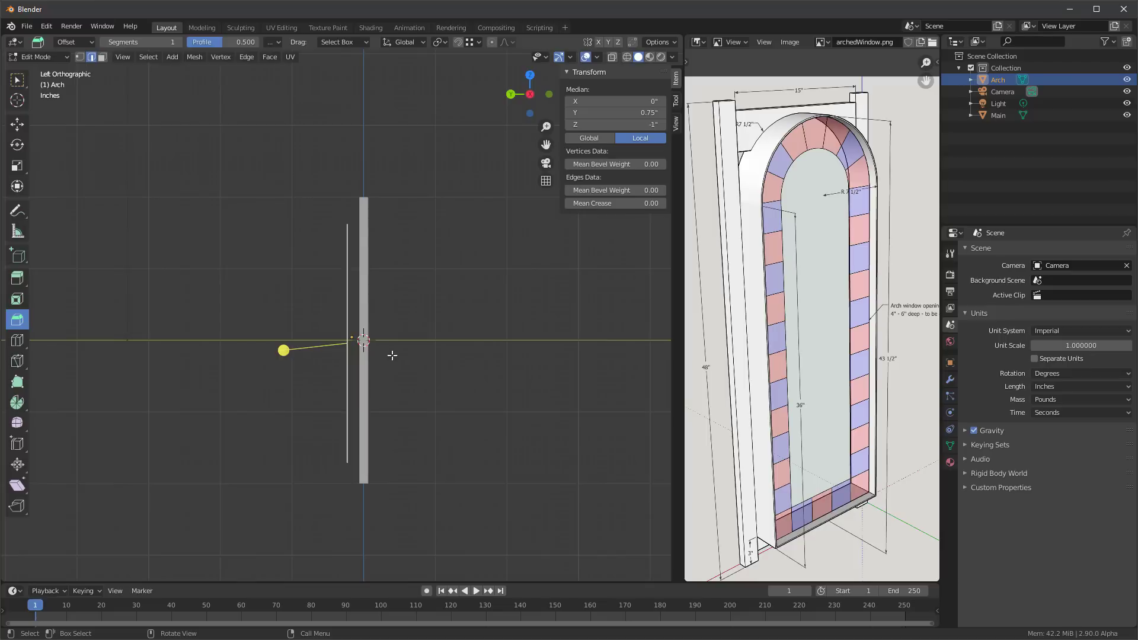
Try the Bevel tool on the whole Arch outline in the side view and undo it
scroll(391, 355, up, 1)
drag(272, 350, 241, 354)
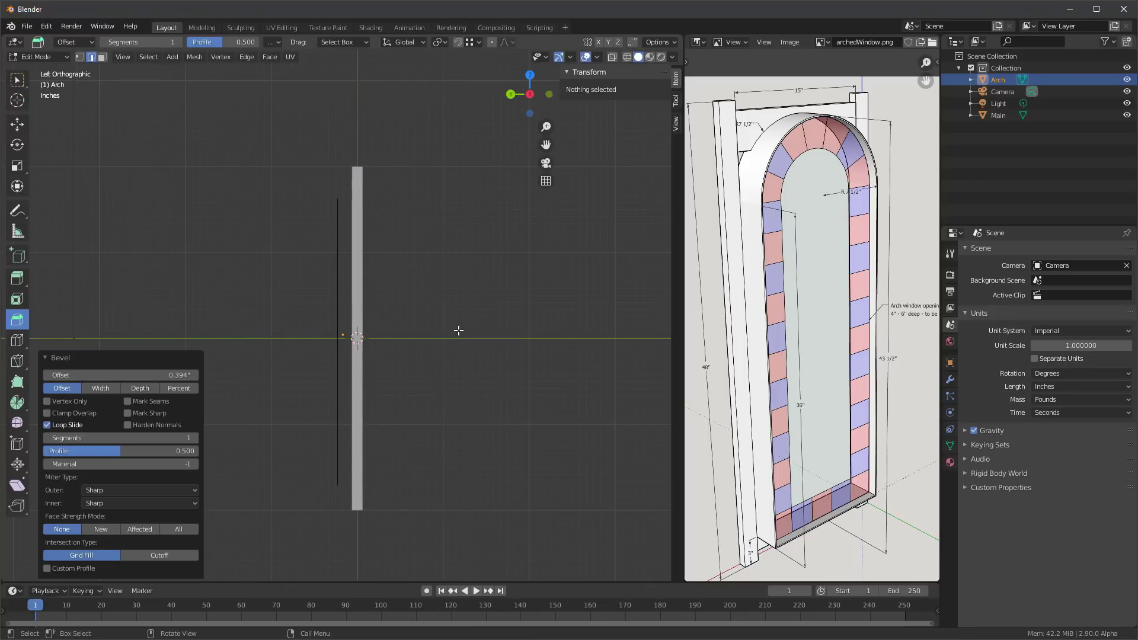
key(ctrl+z)
Extrude the whole Arch outline -6 inches along the global Y axis
middle_drag(459, 324, 414, 343)
scroll(426, 325, down, 5)
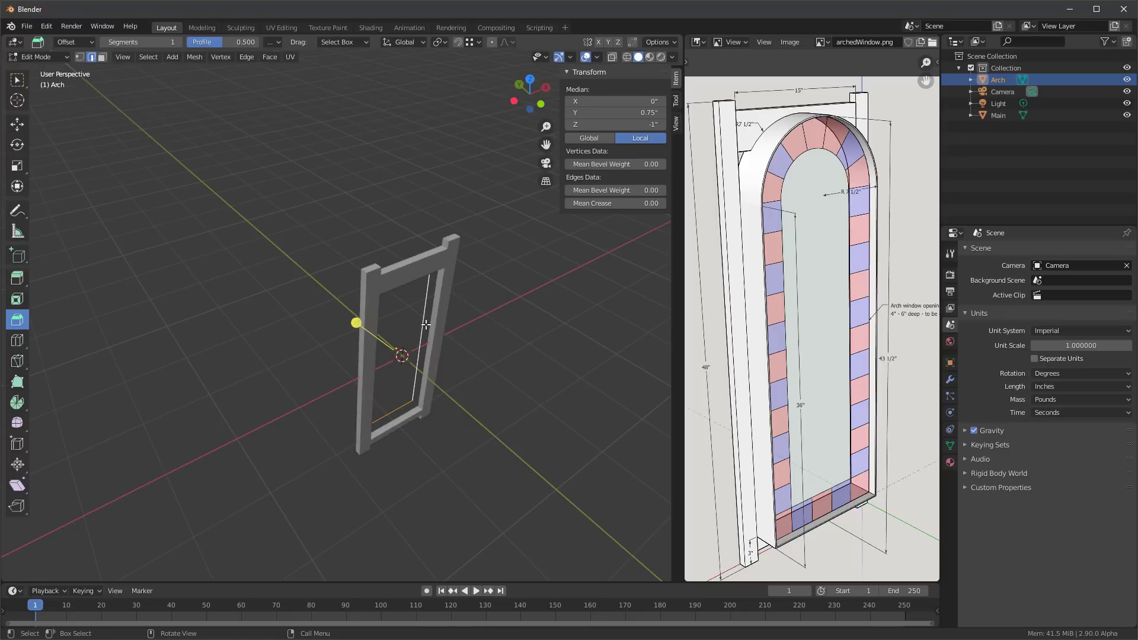
scroll(426, 325, up, 5)
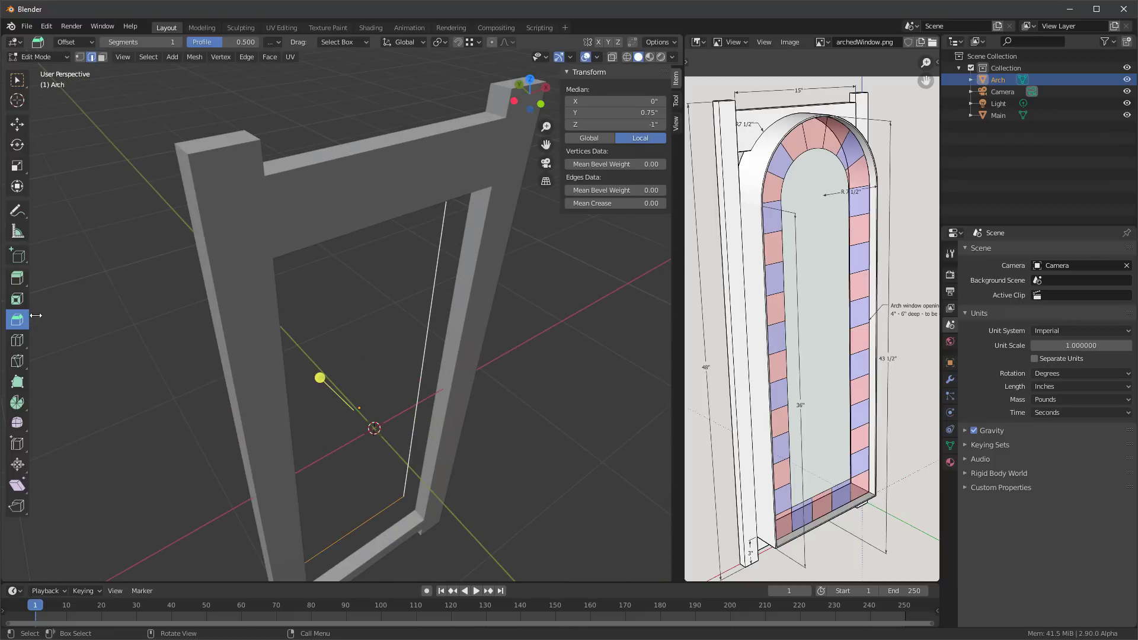
click(17, 278)
middle_drag(387, 380, 492, 333)
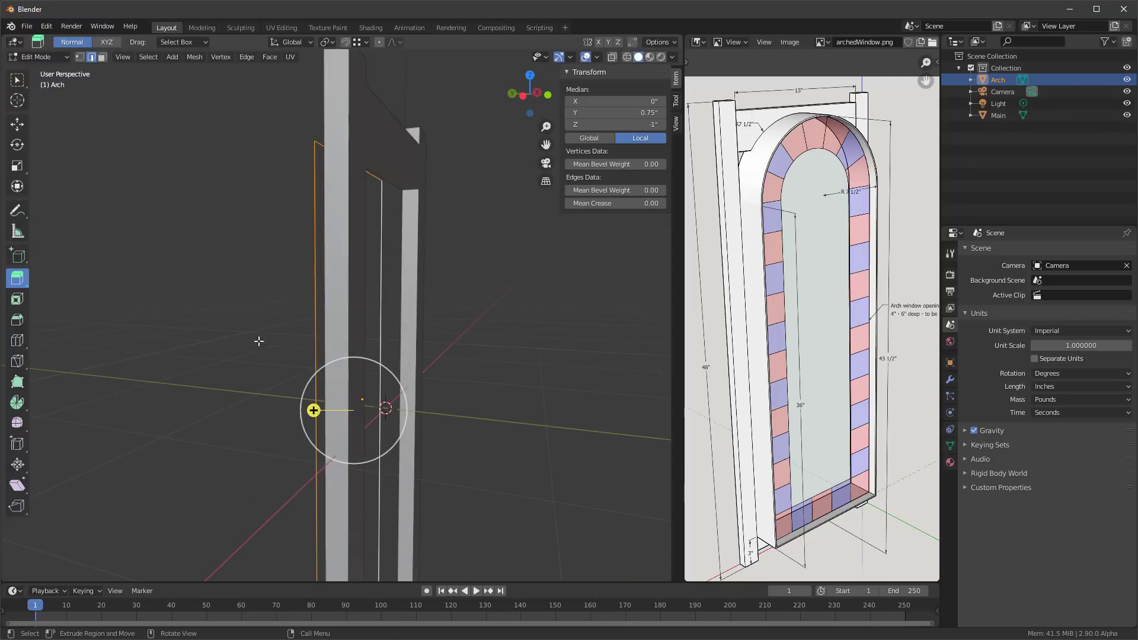
middle_drag(446, 278, 432, 311)
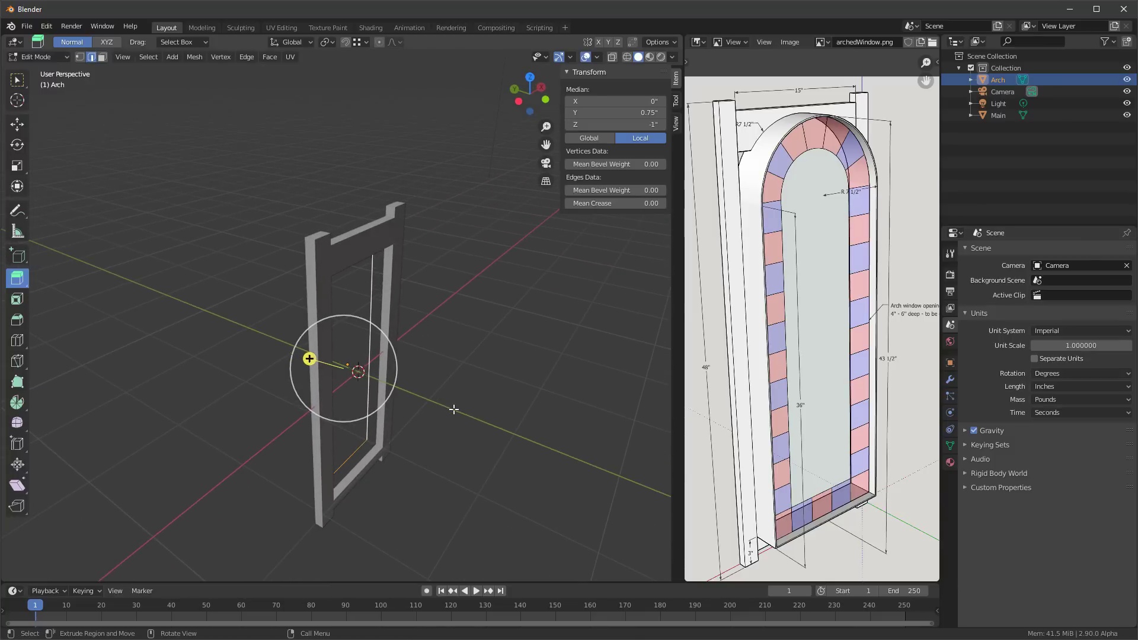
key(e)
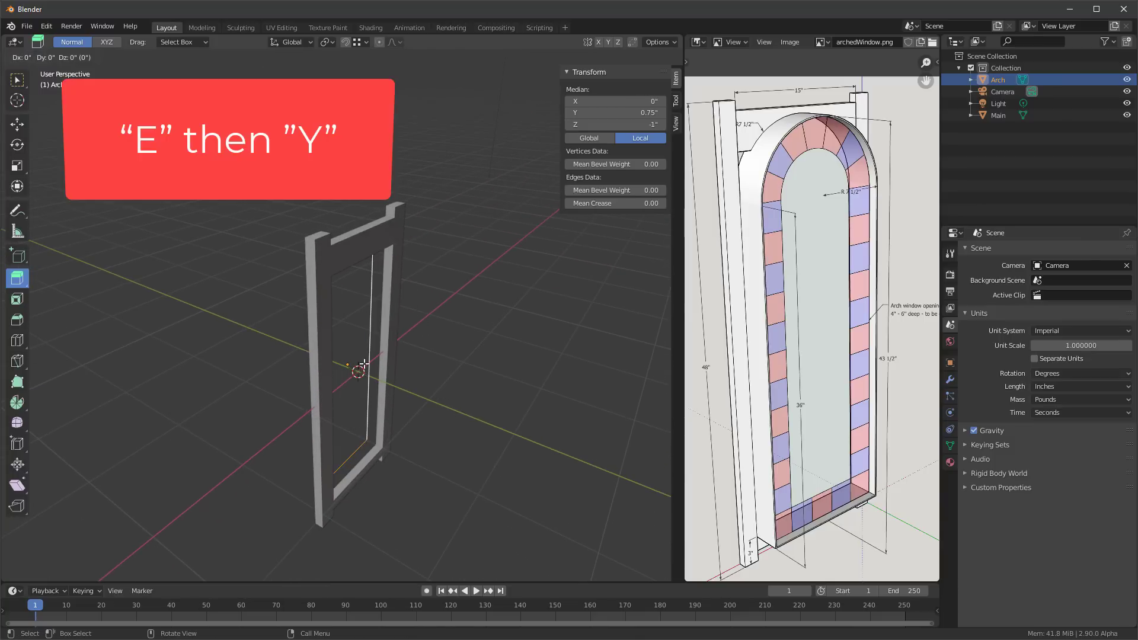
key(y)
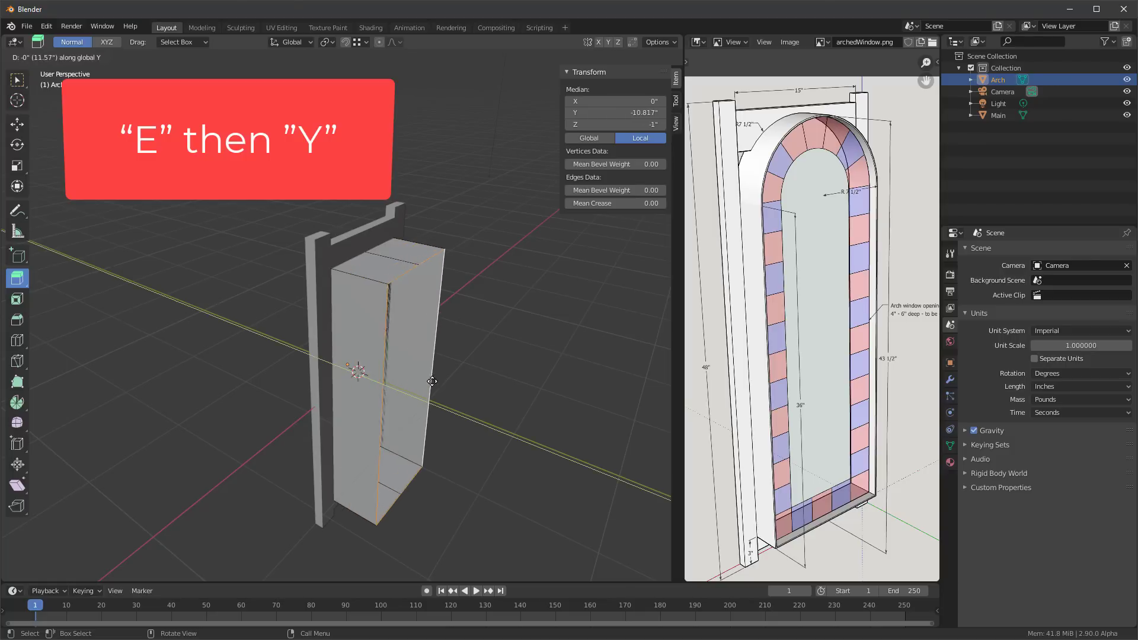
click(224, 468)
click(151, 529)
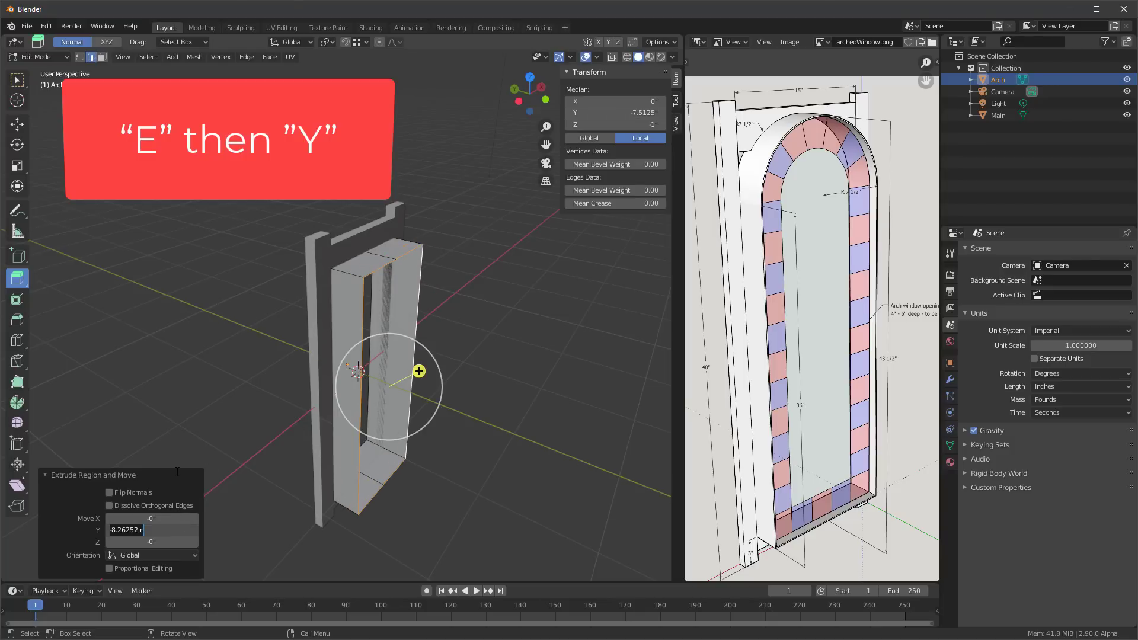
text(-6)
key(Return)
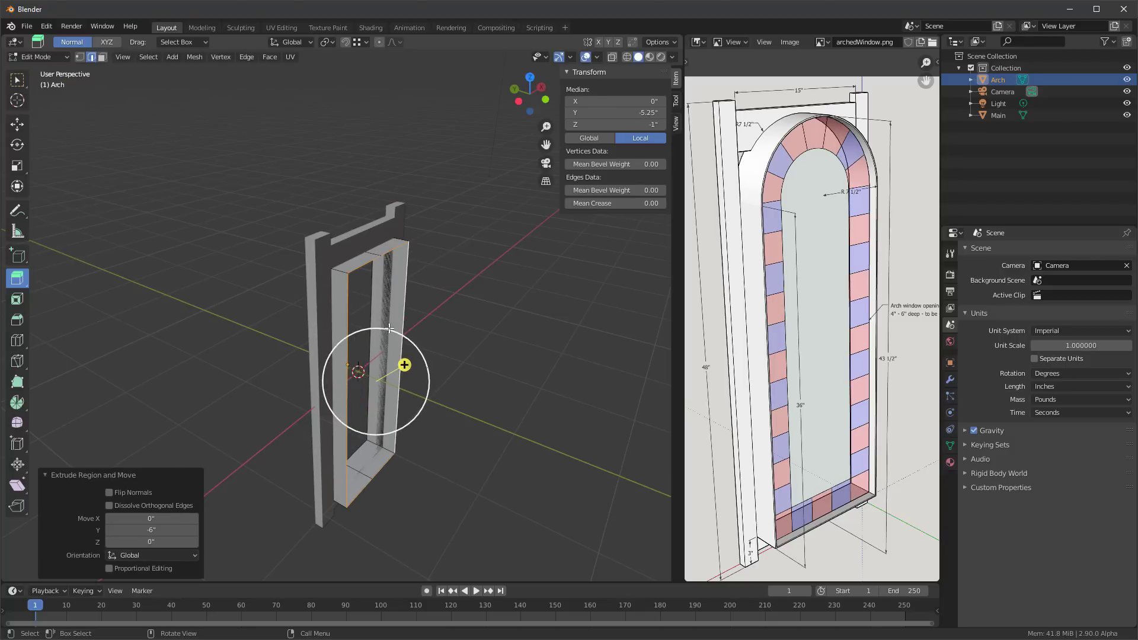
Select the extruded Arch's two upper corner edges and activate the Bevel tool
middle_drag(193, 344, 351, 319)
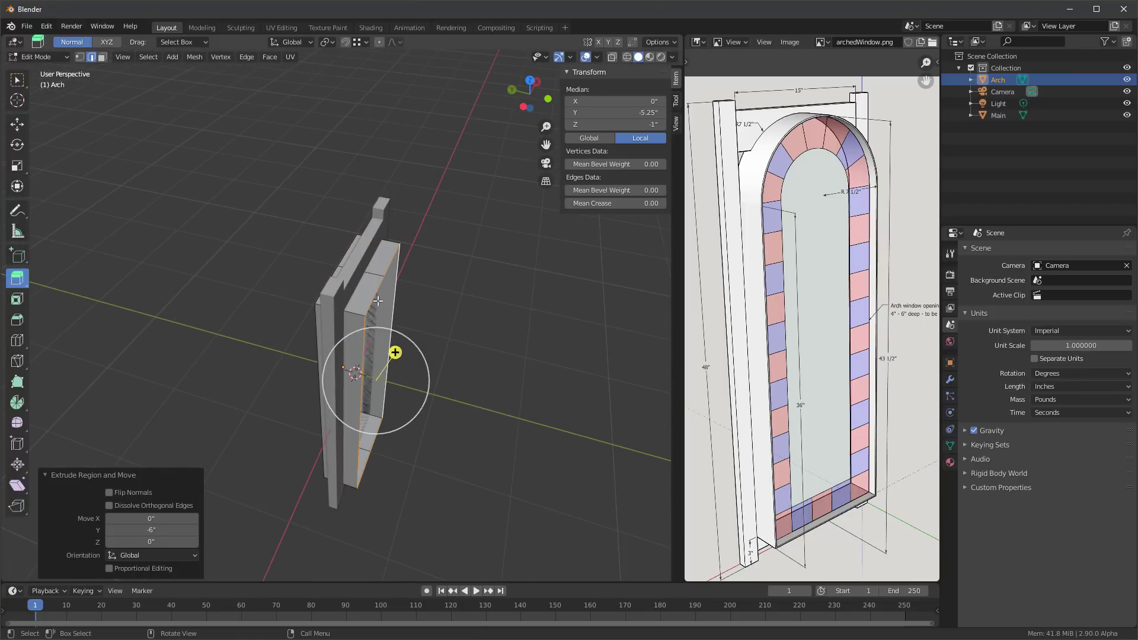
click(350, 312)
middle_drag(351, 314, 416, 224)
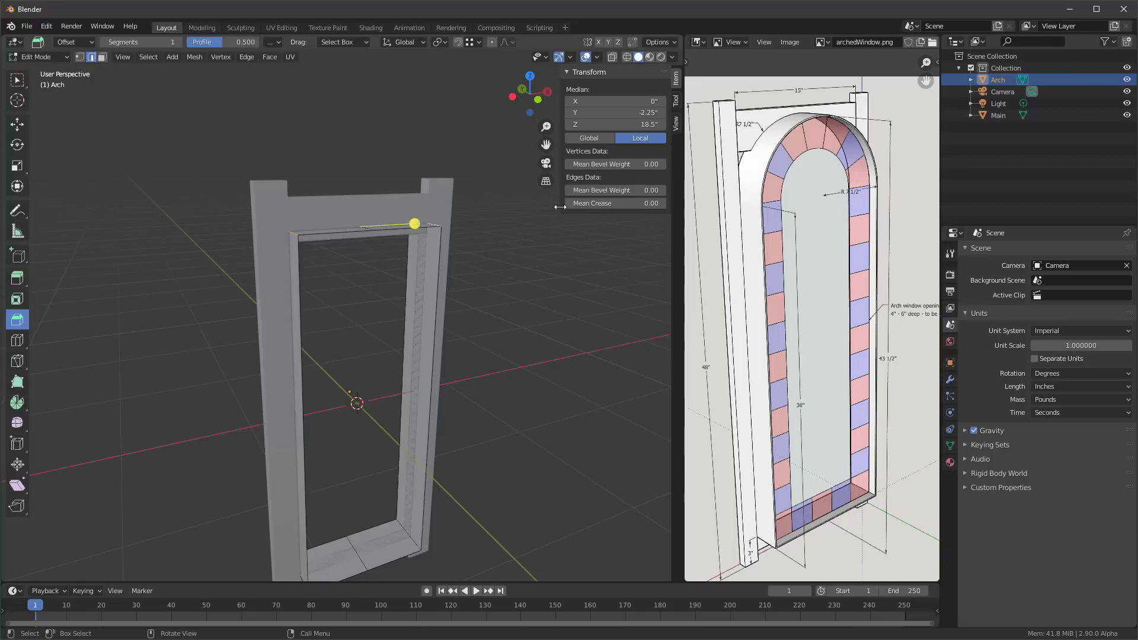
Apply the Arch's scale in Object Mode
key(Tab)
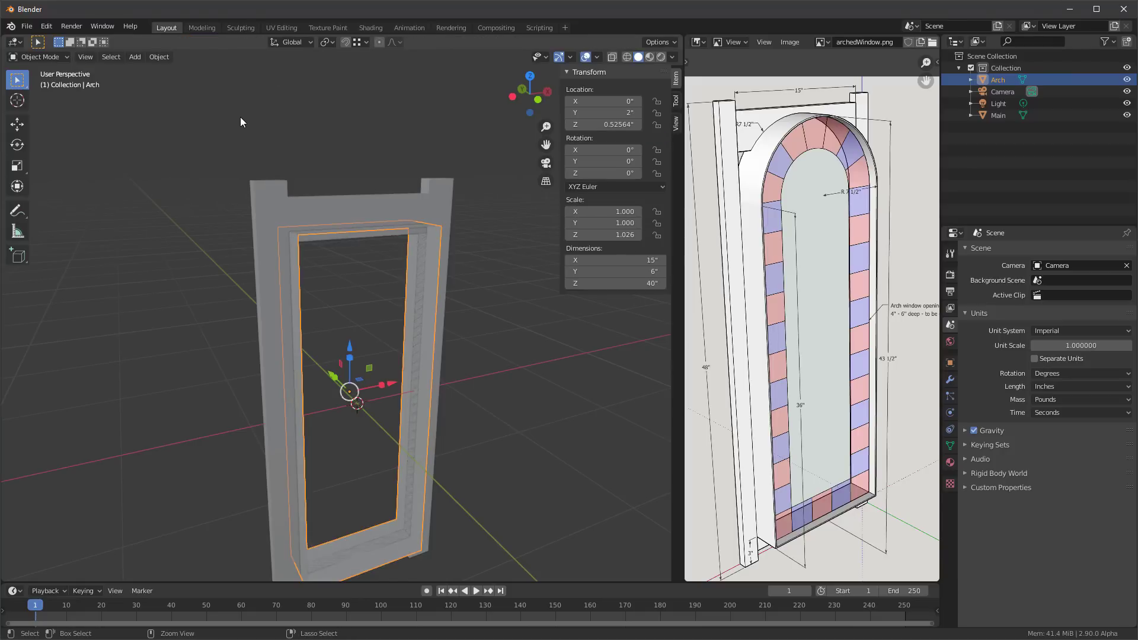
key(ctrl+a)
click(240, 144)
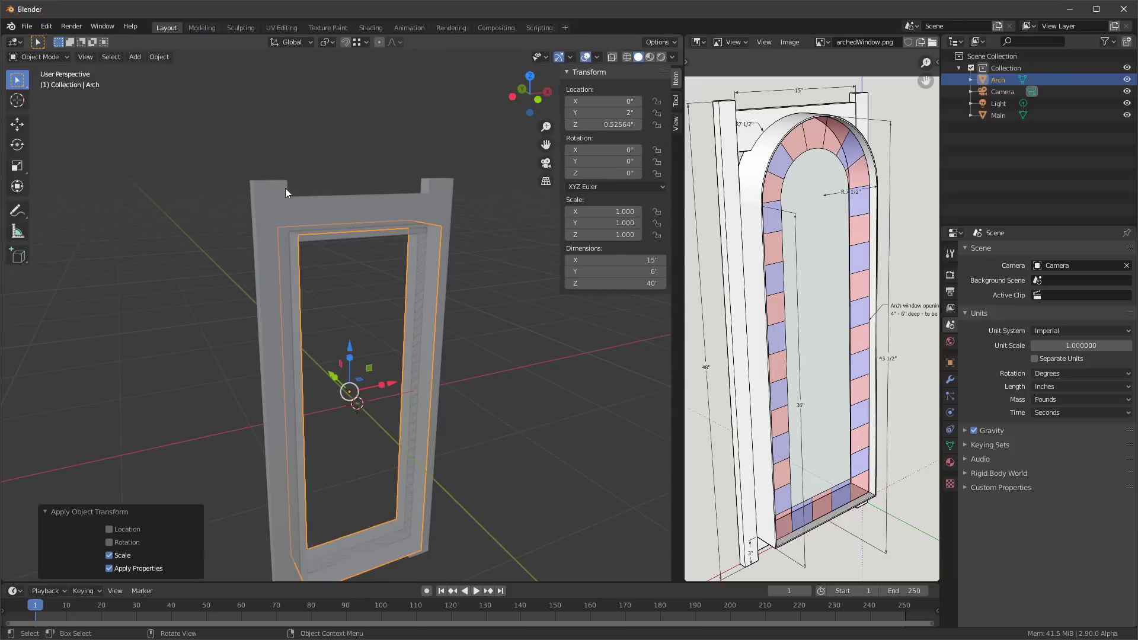
Bevel the Arch's two upper corner edges with a 7.5-inch offset and 4 segments
key(Tab)
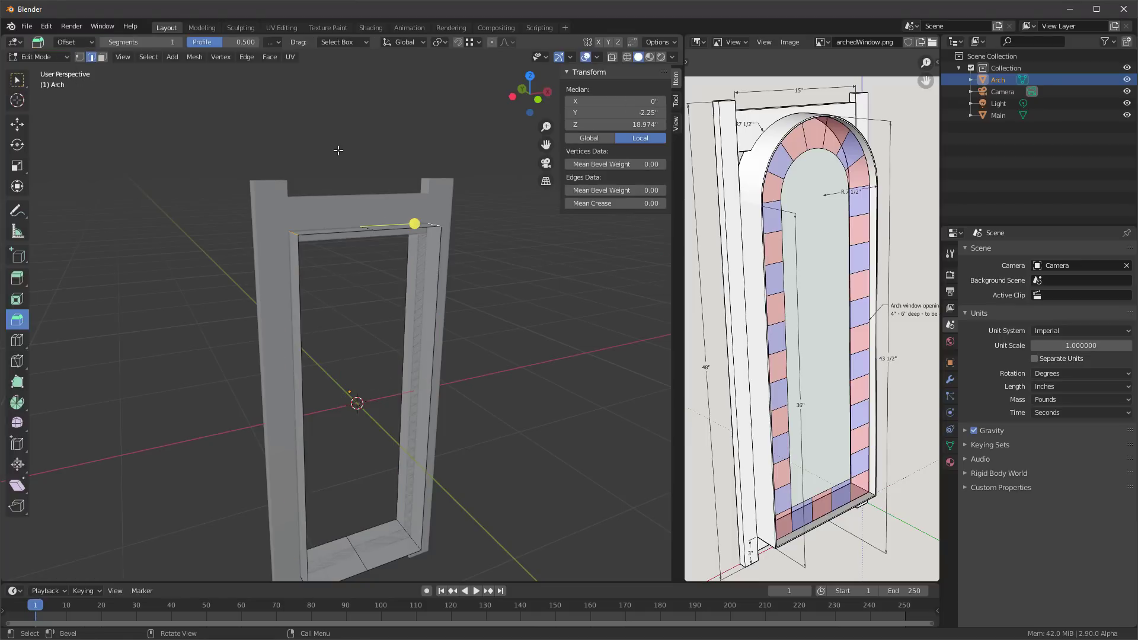
middle_drag(339, 148, 347, 176)
drag(413, 211, 411, 229)
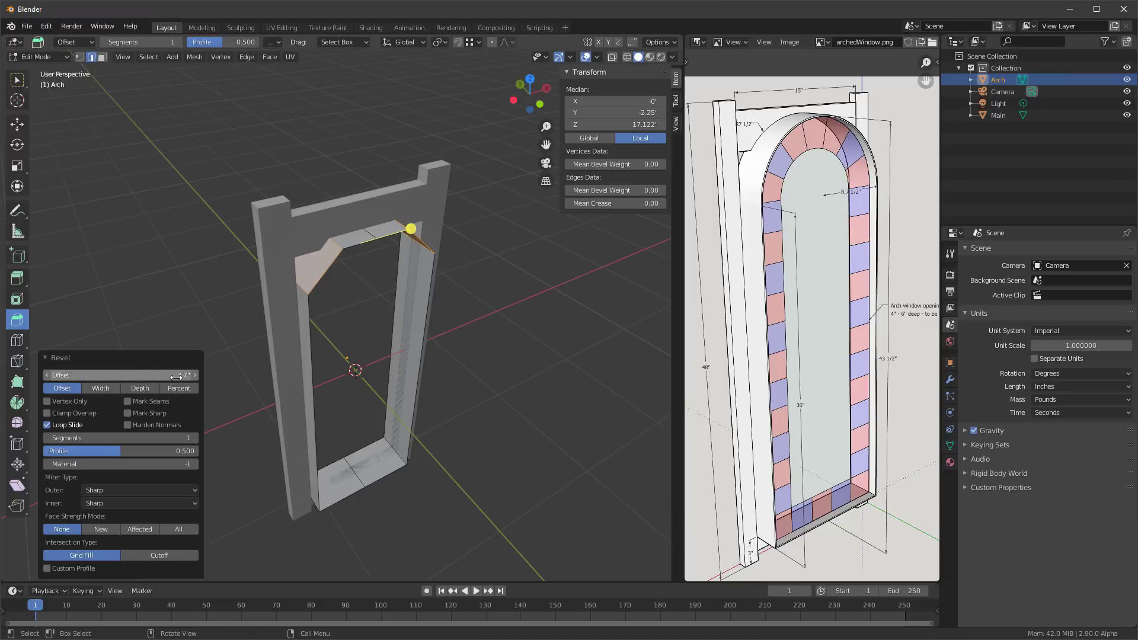
click(119, 375)
text(7)
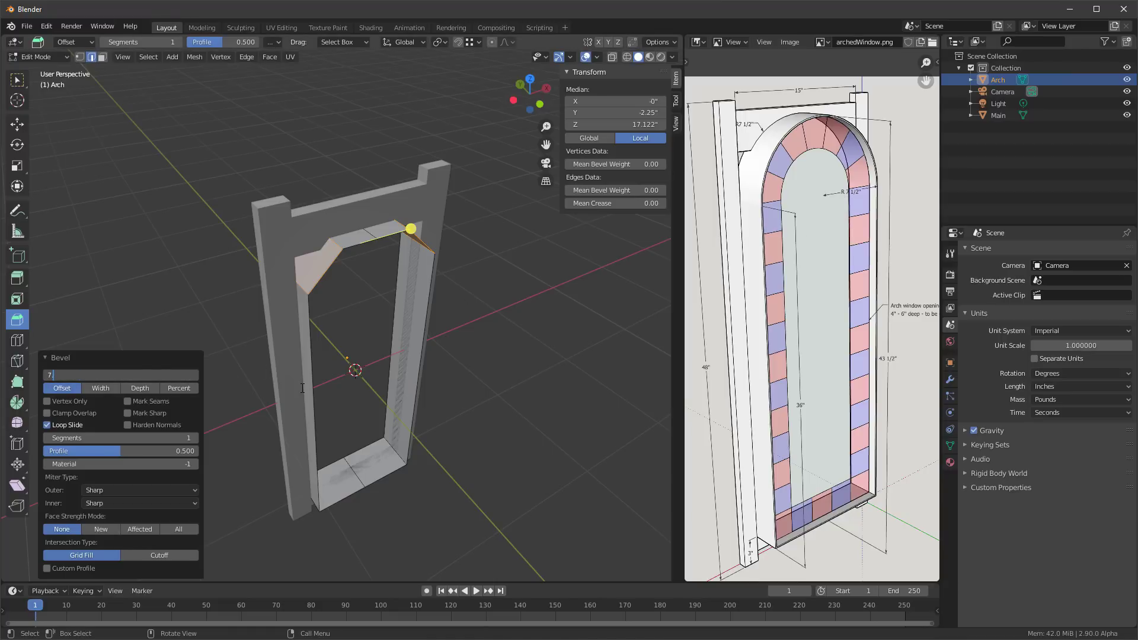
text(.5)
key(Return)
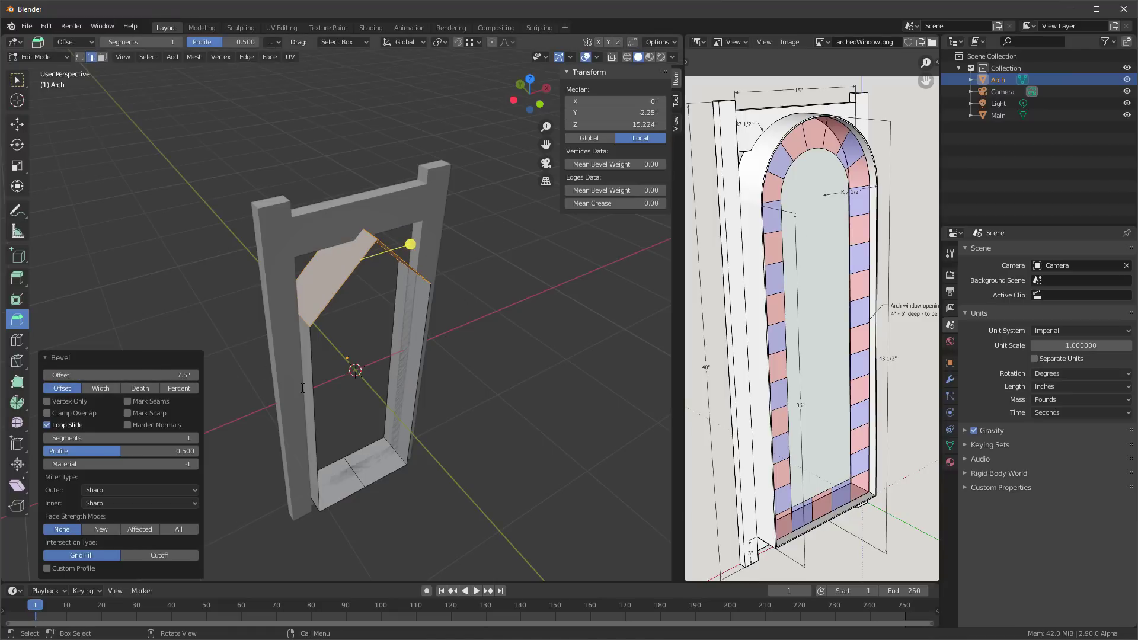
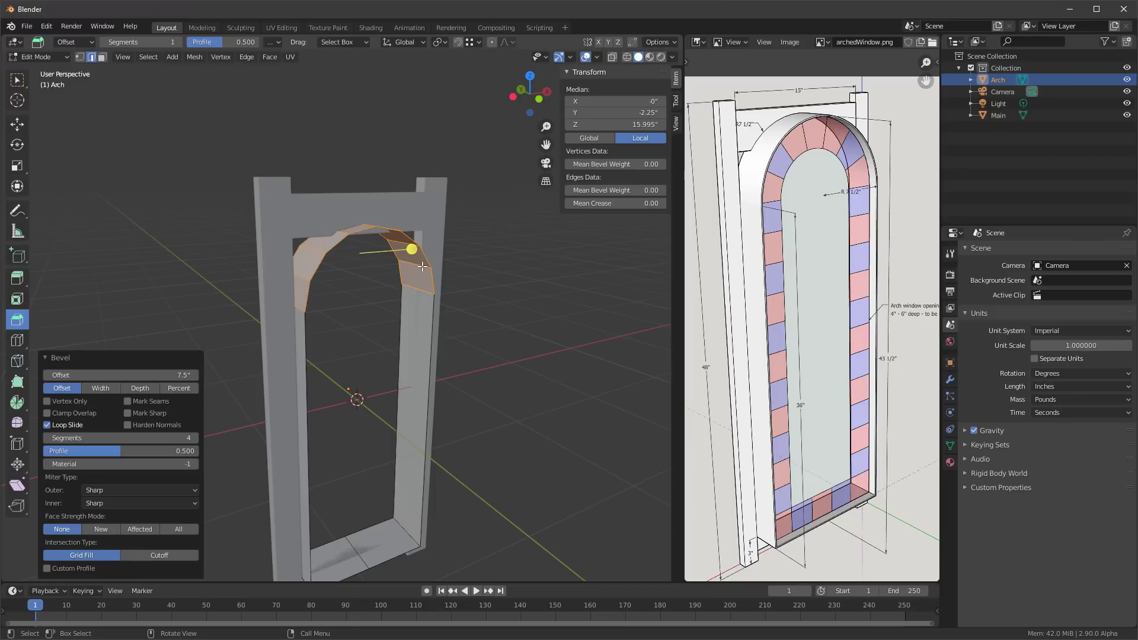
click(195, 438)
click(47, 437)
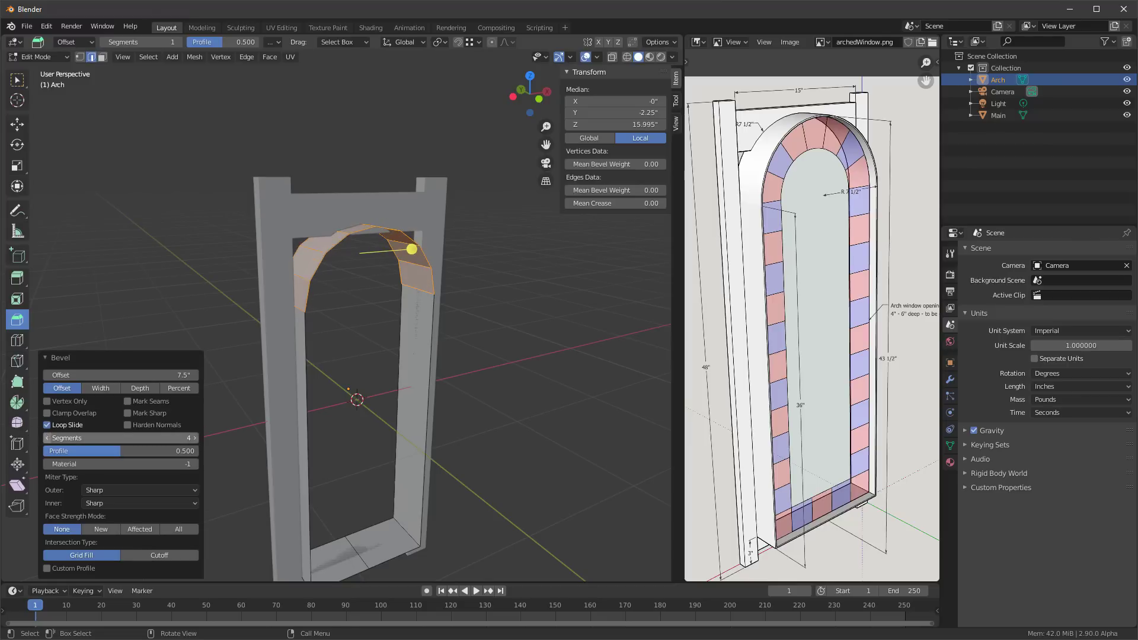
Set the Arch's corner bevel to 15 segments and return to the box selection tool
click(47, 438)
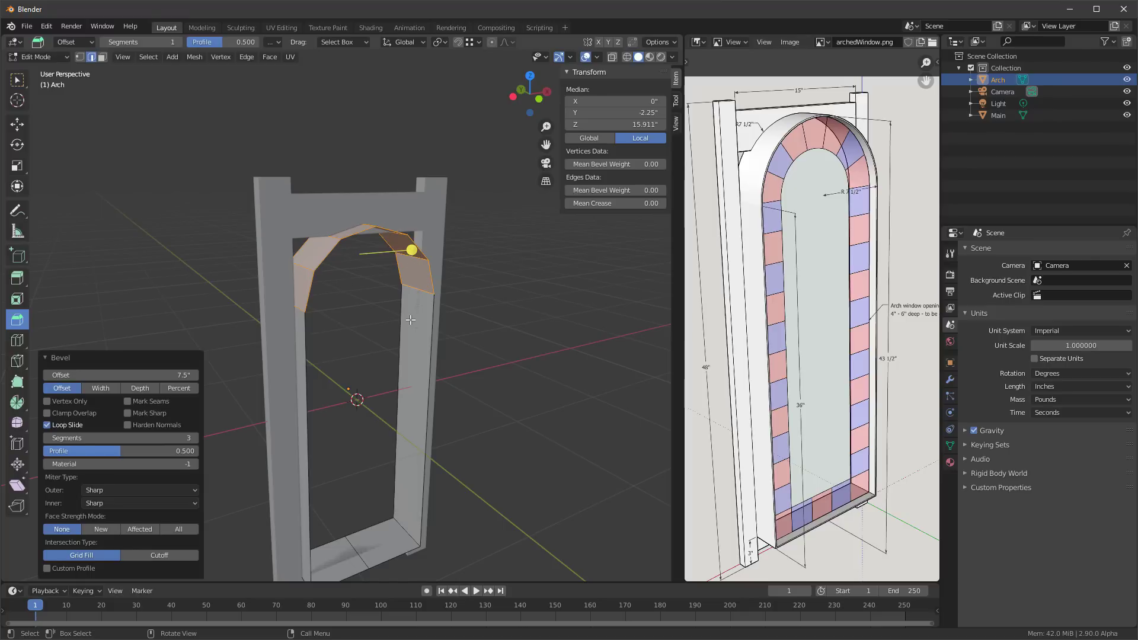
middle_drag(387, 292, 353, 245)
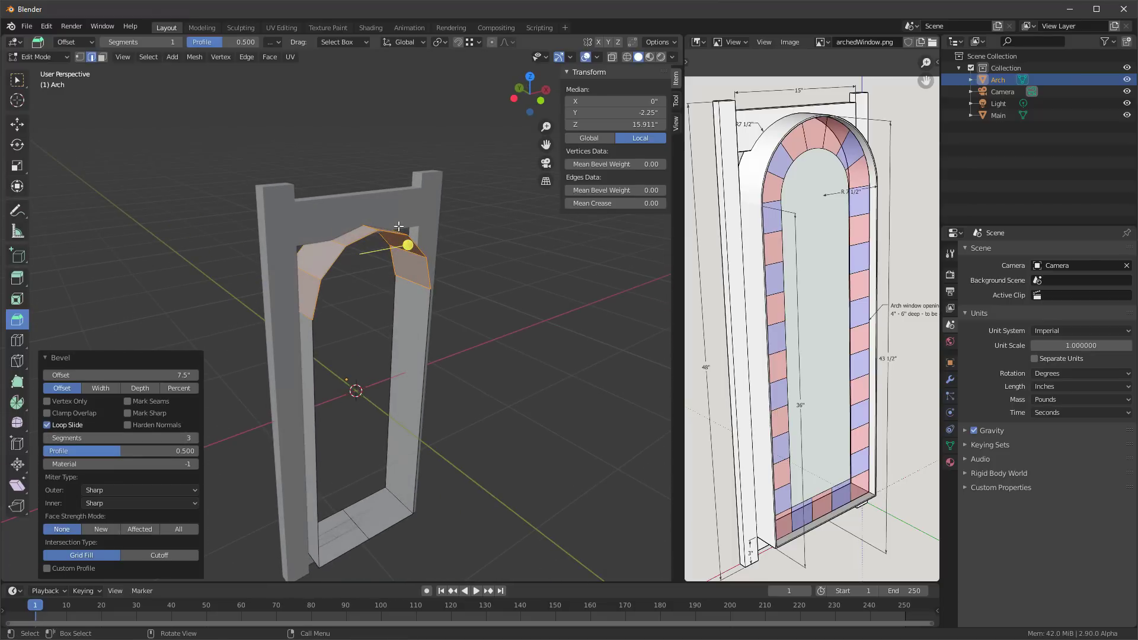
click(186, 439)
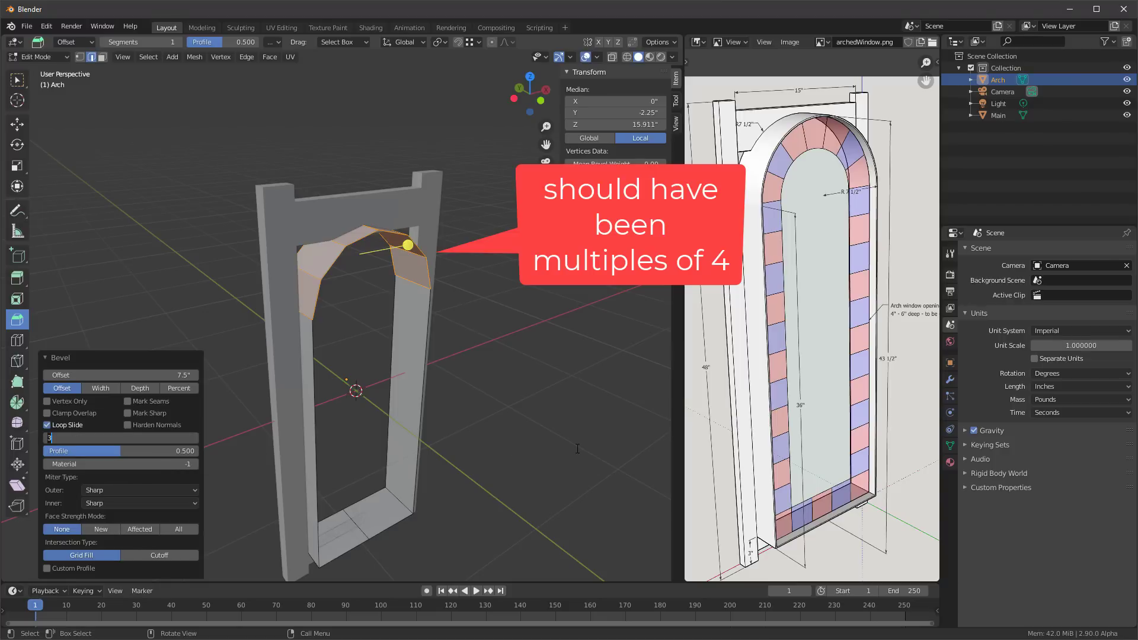
key(Return)
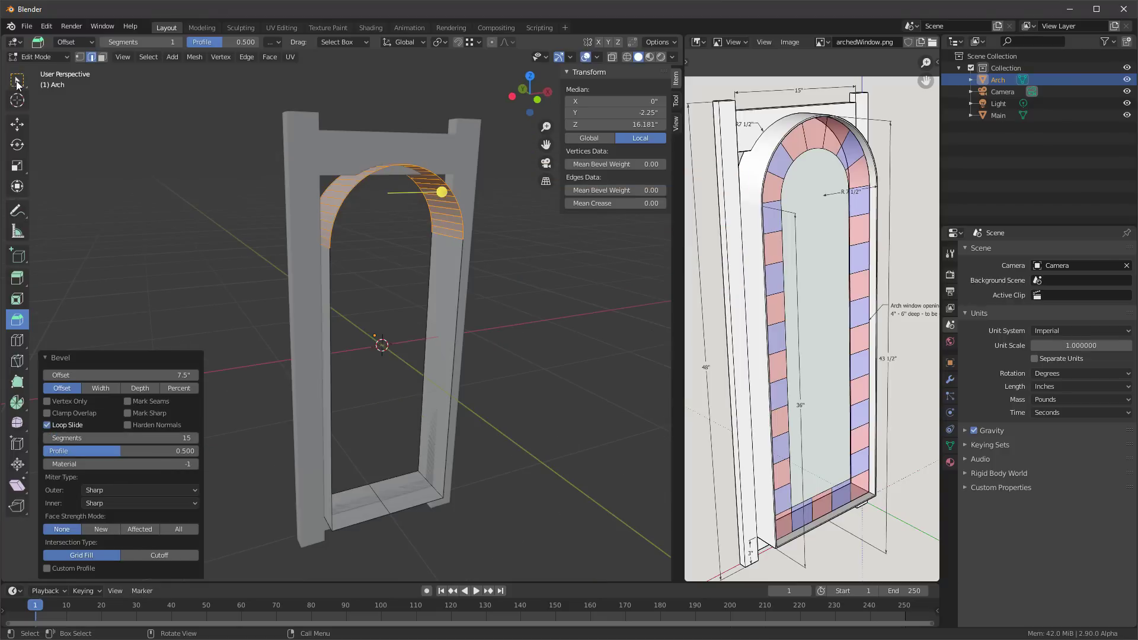
click(14, 81)
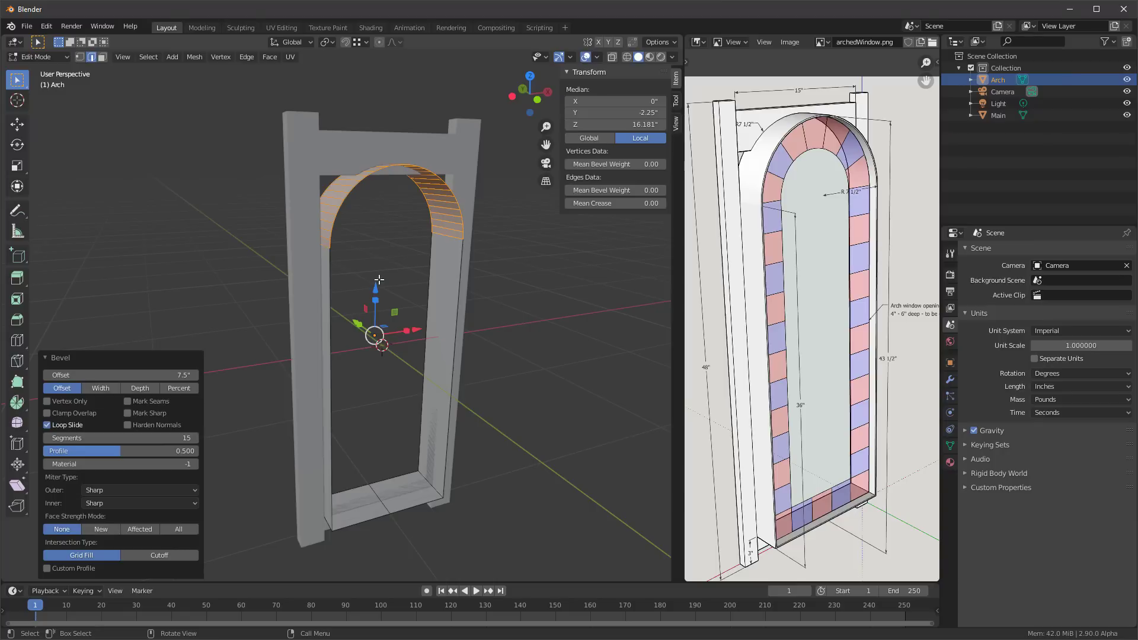
drag(375, 288, 379, 271)
key(ctrl+z)
middle_drag(404, 239, 408, 204)
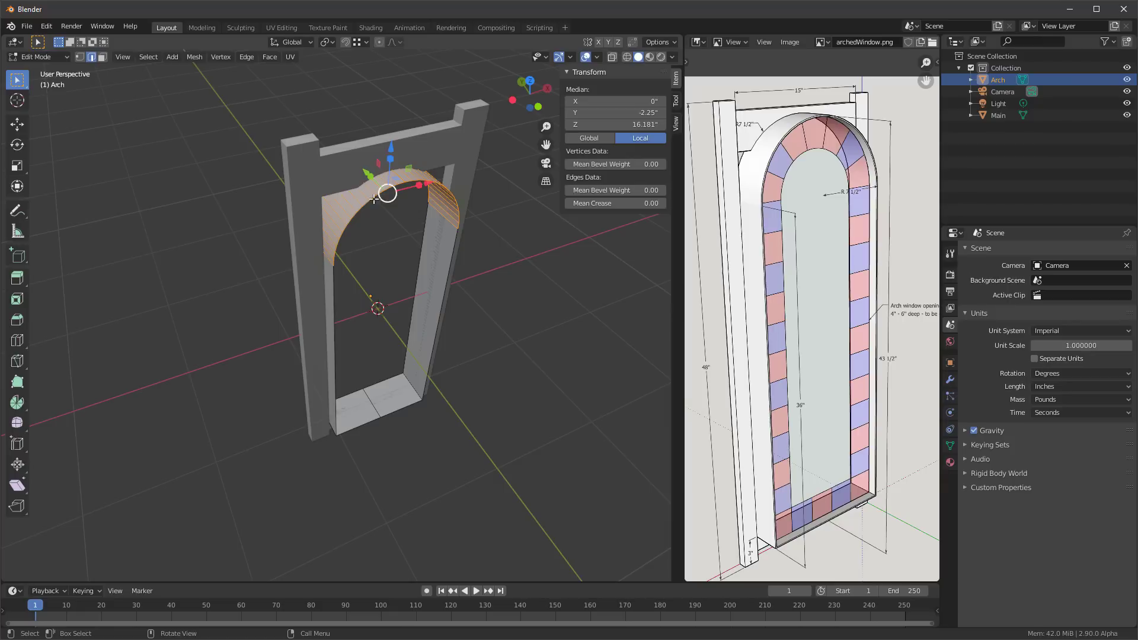
middle_drag(384, 287, 384, 249)
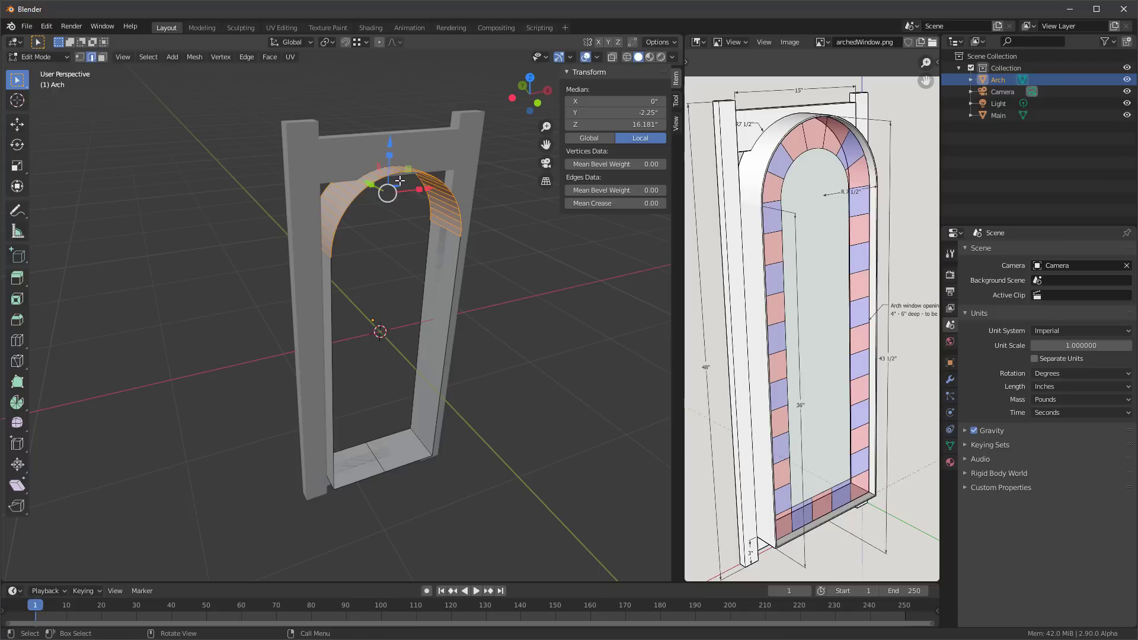
Select all of the Arch's vertices in vertex mode and merge the duplicates by distance
key(Tab)
key(Tab)
key(1)
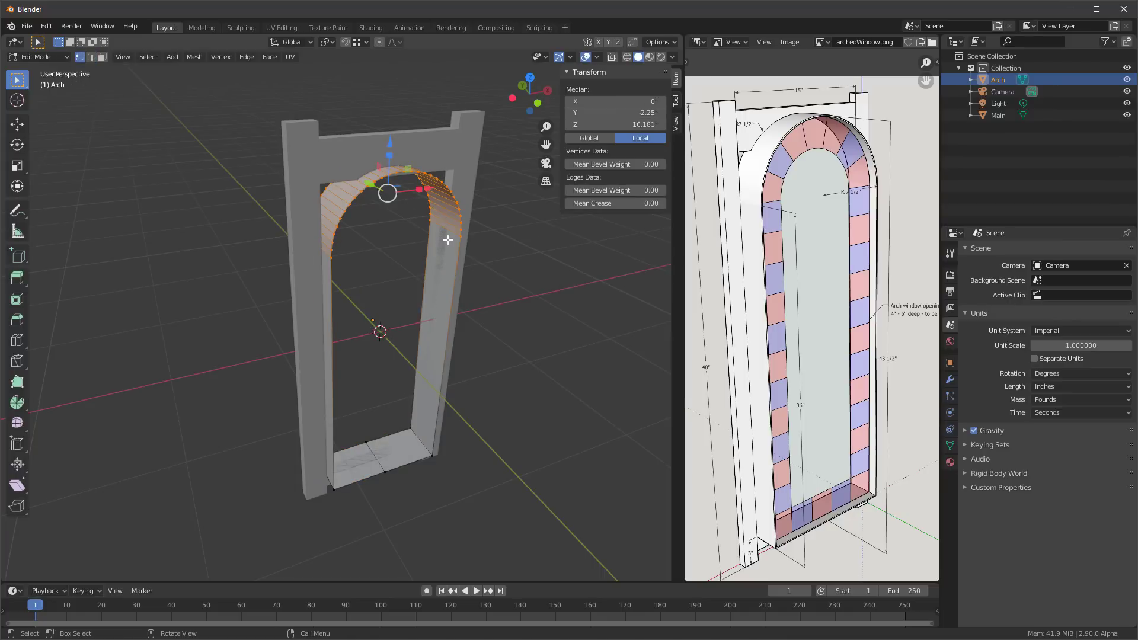
key(a)
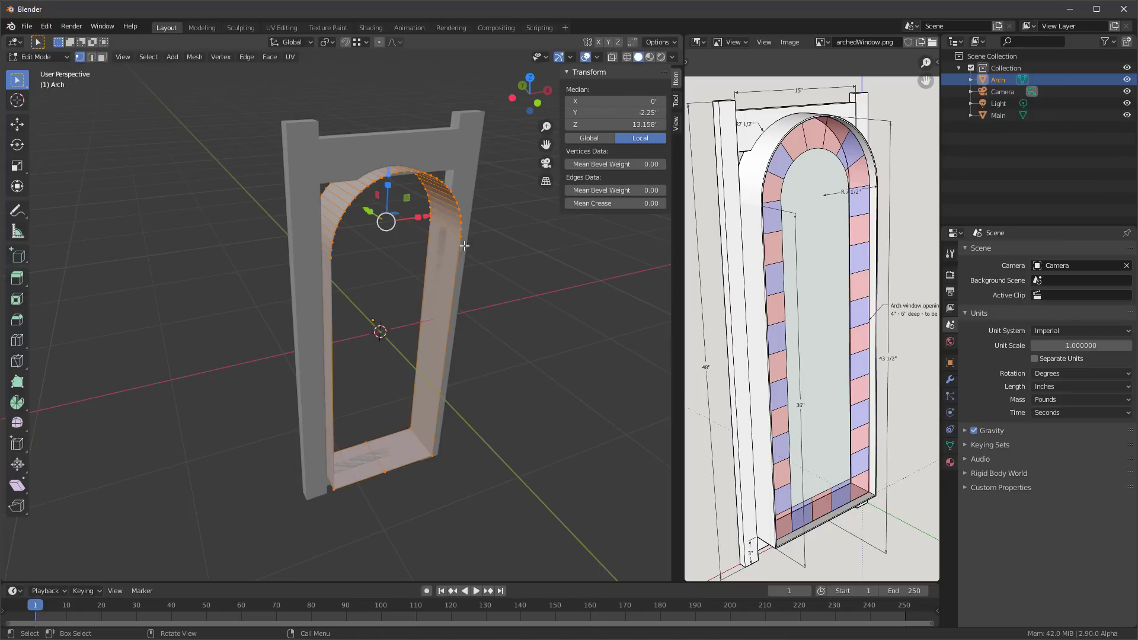
click(193, 58)
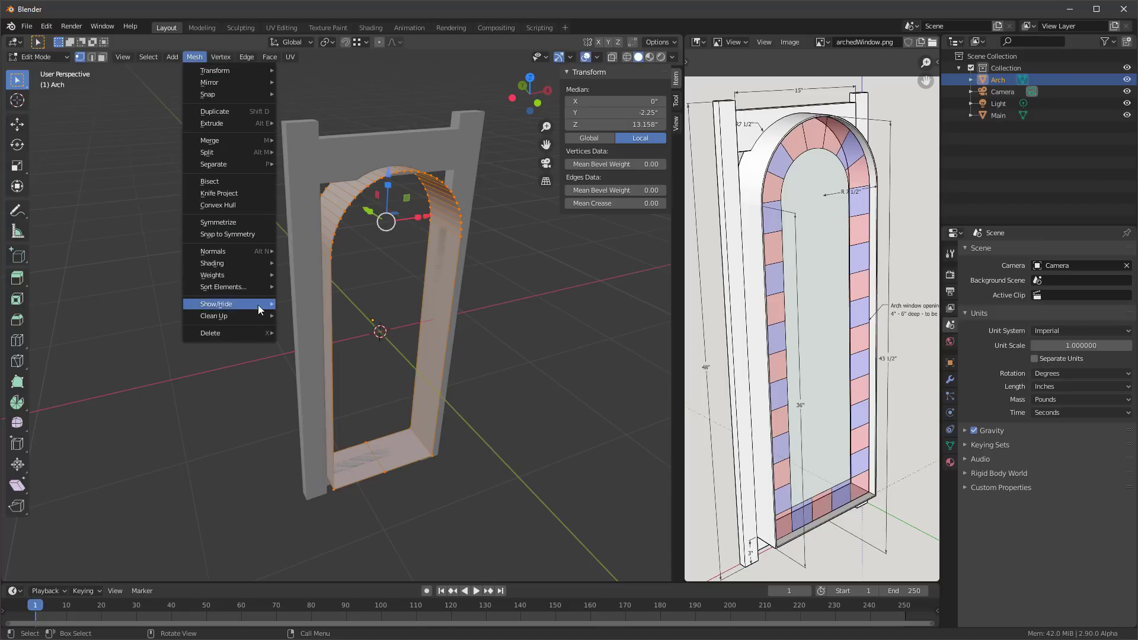
mouse_move(236, 316)
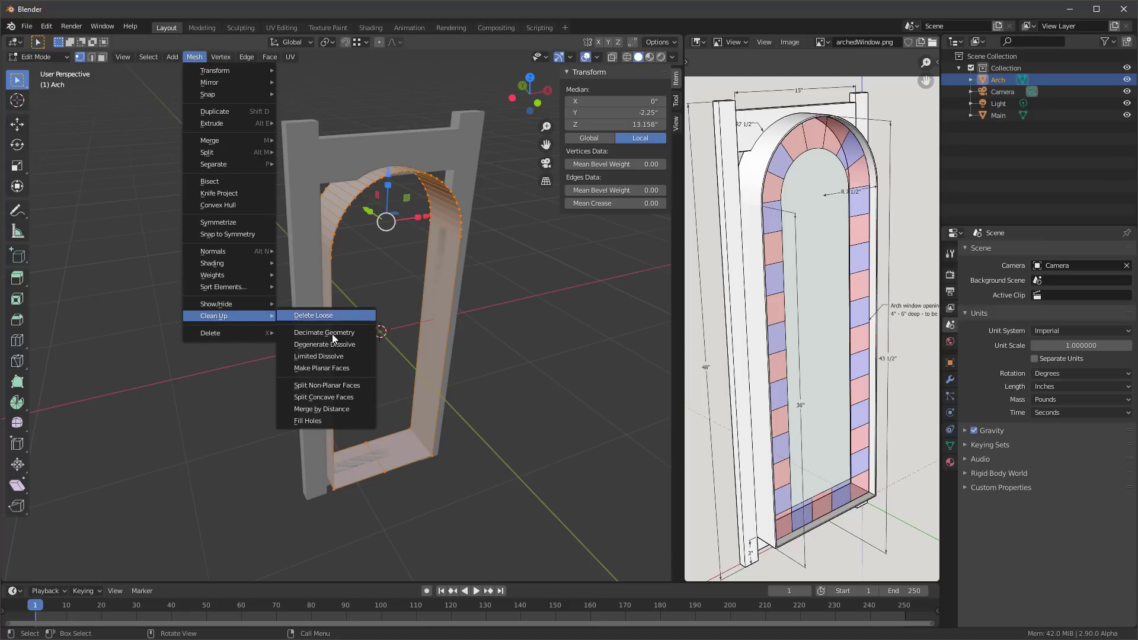
click(347, 408)
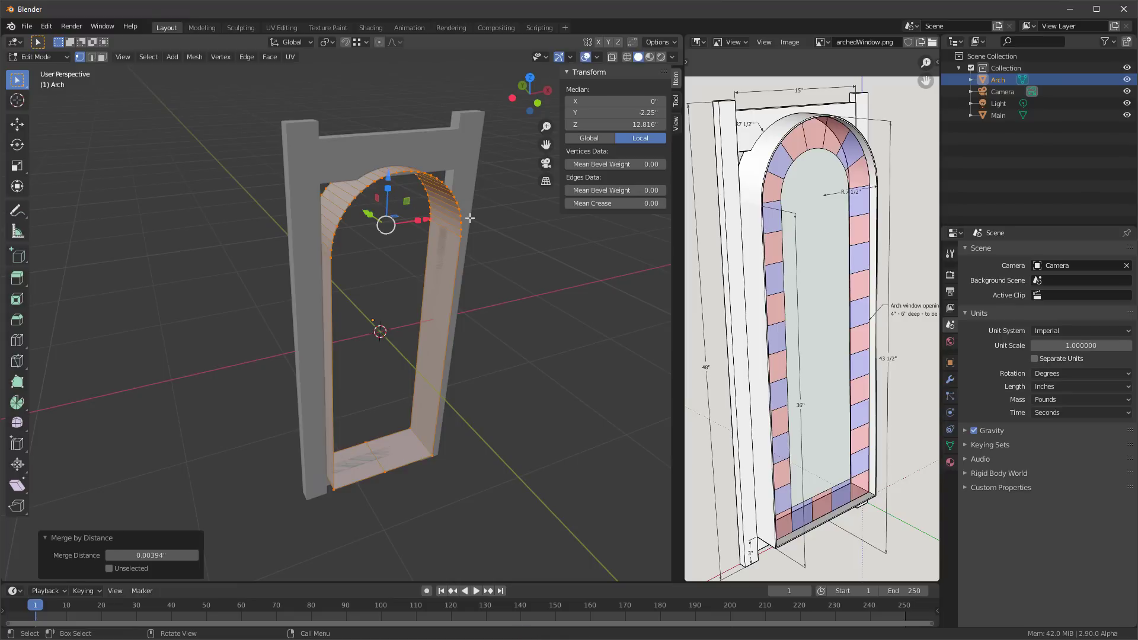
In wireframe display, select all vertices of the Arch's rounded top and move them up 2 inches along Z
middle_drag(502, 236, 516, 237)
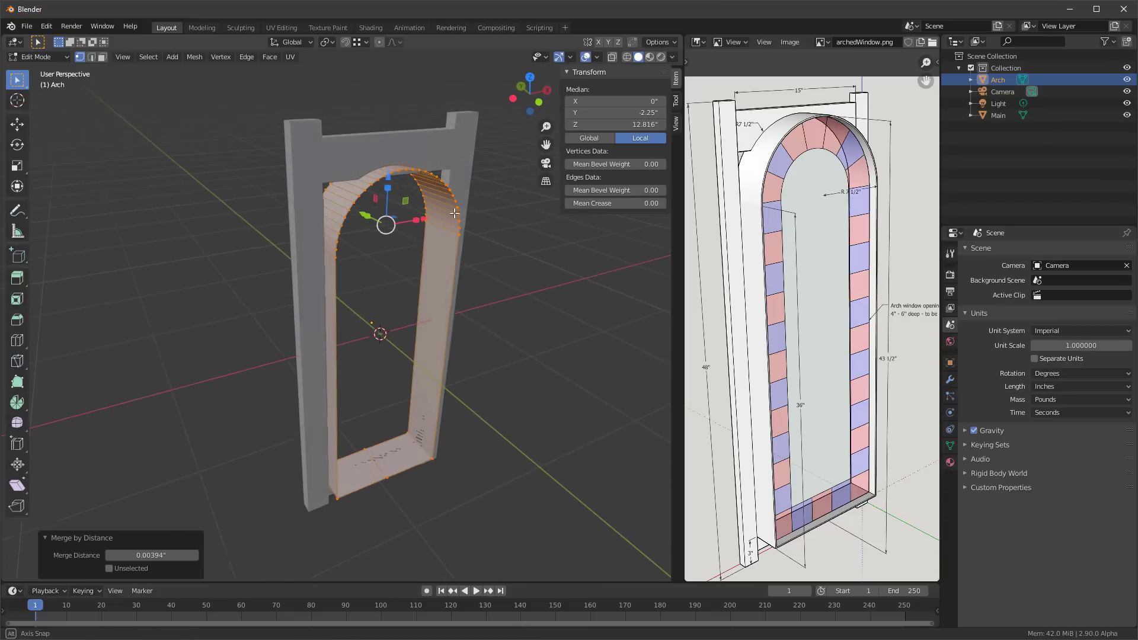
key(z)
click(262, 220)
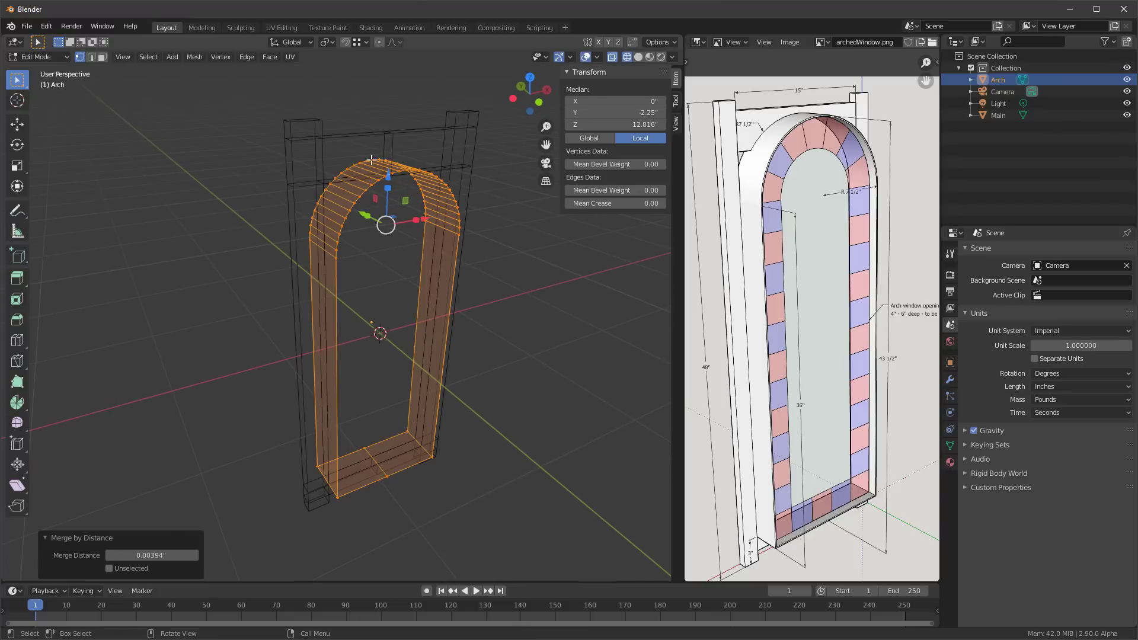
drag(269, 99, 489, 270)
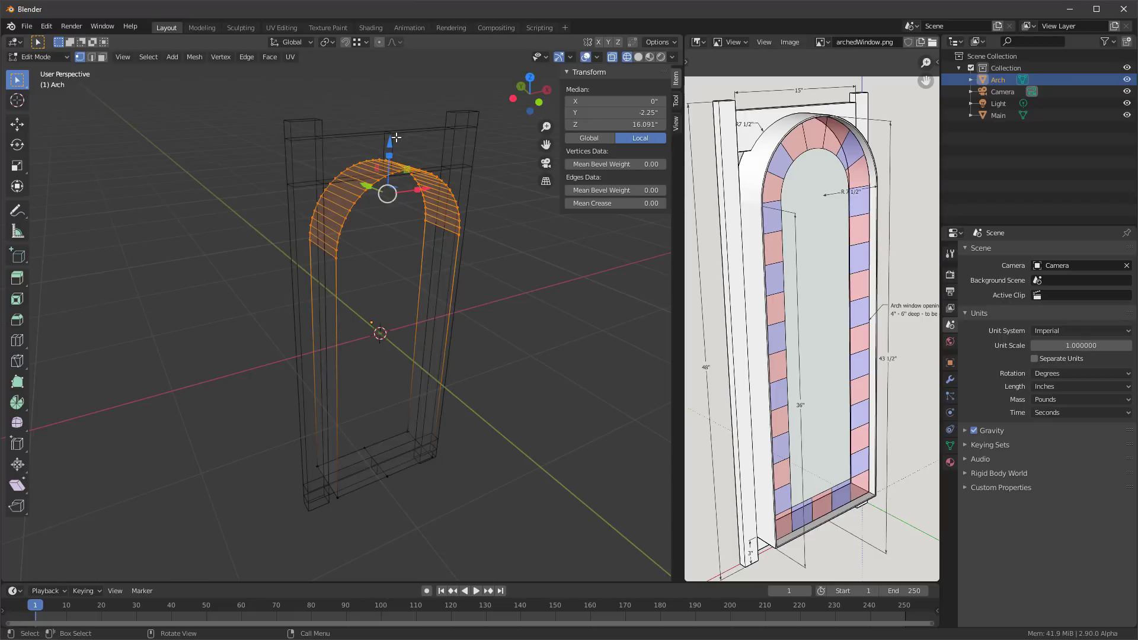
drag(392, 139, 389, 118)
middle_drag(388, 119, 365, 113)
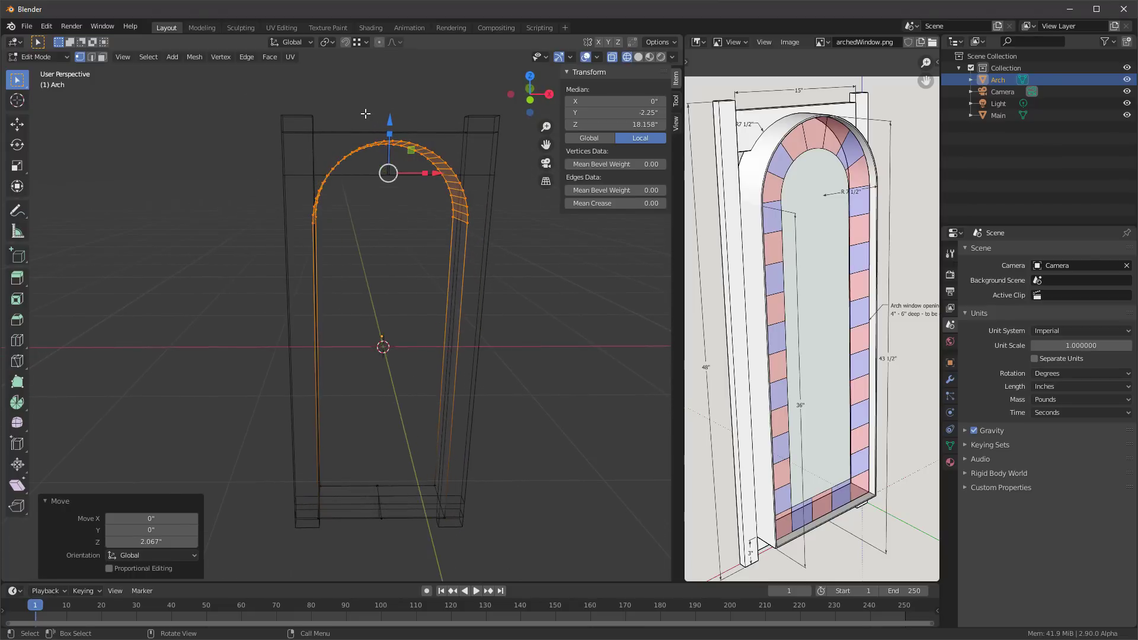
click(153, 542)
text(2)
key(Return)
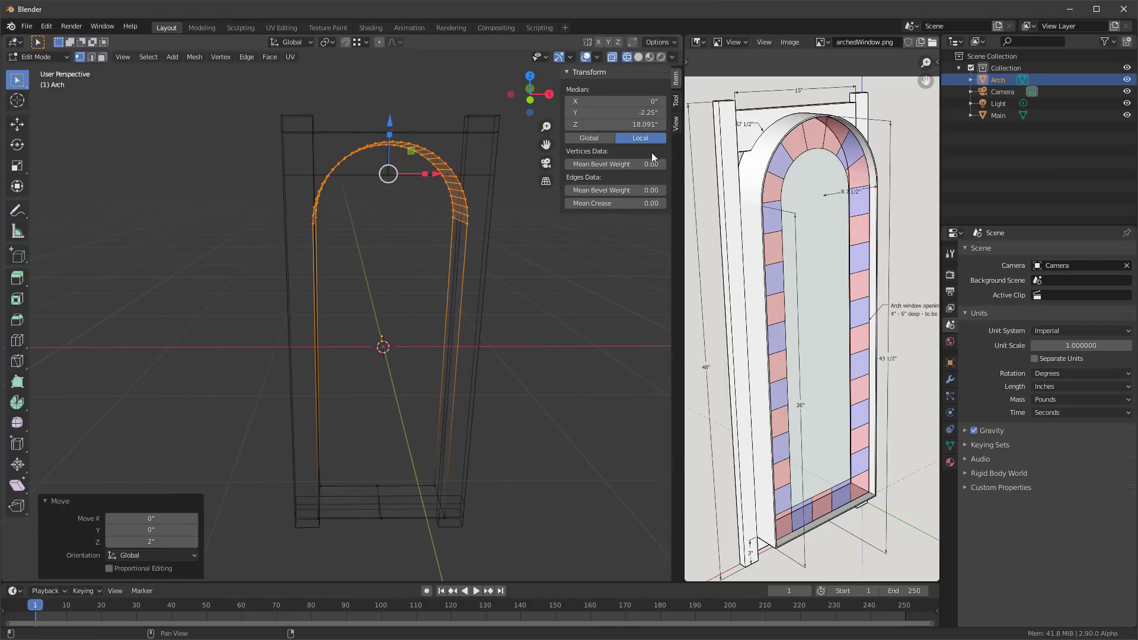
Return the viewport to solid shading, clear the vertex selection and inspect the raised Arch top
middle_drag(311, 128, 360, 173)
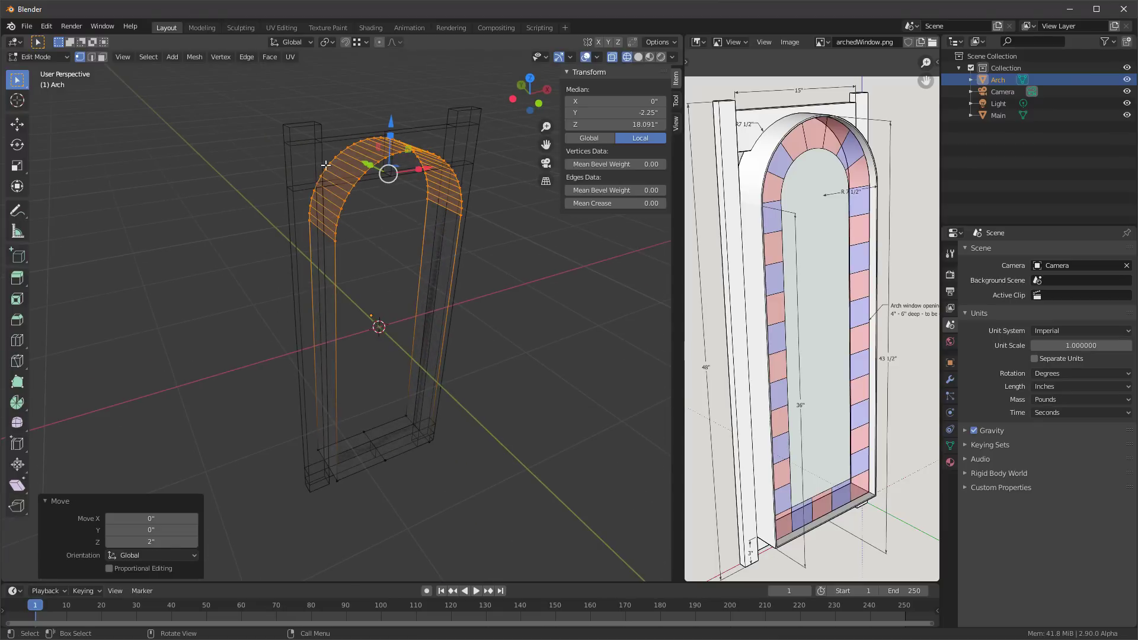
click(638, 57)
middle_drag(372, 107, 355, 102)
click(371, 207)
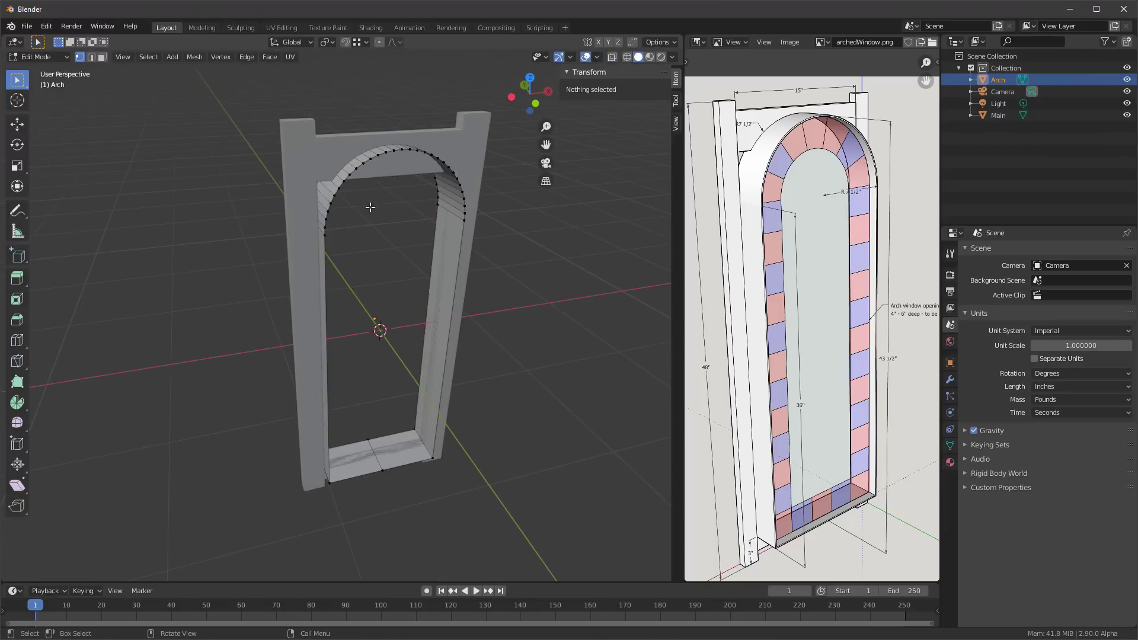
middle_drag(370, 208, 386, 154)
scroll(397, 145, up, 2)
scroll(393, 144, down, 3)
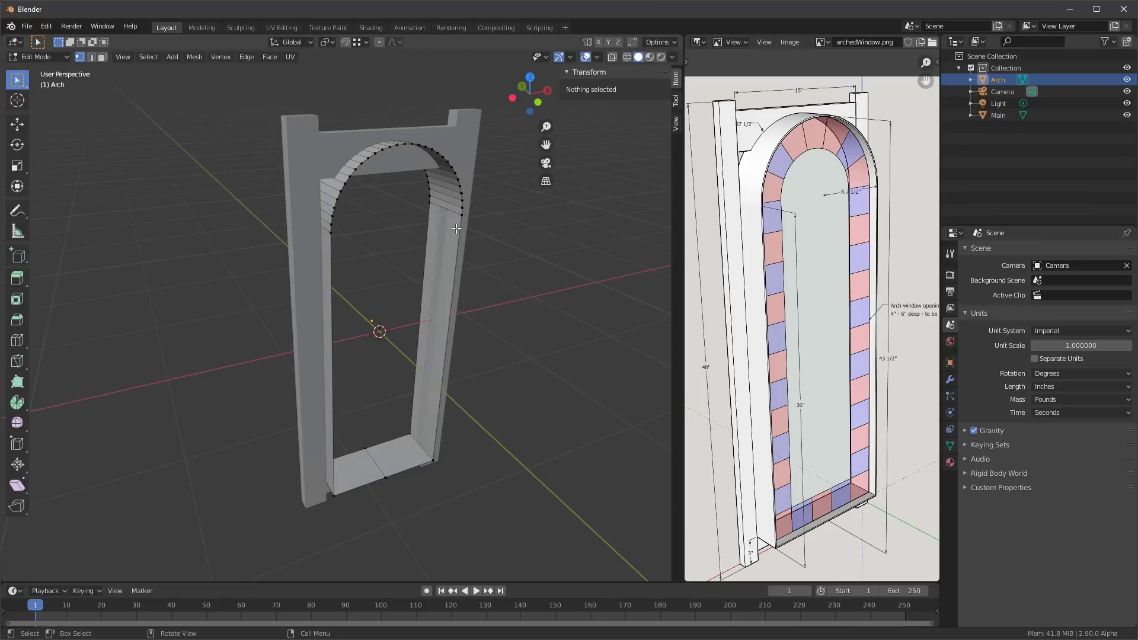
Select all of the Arch's faces in face mode and activate the Extrude Along Normals tool
key(3)
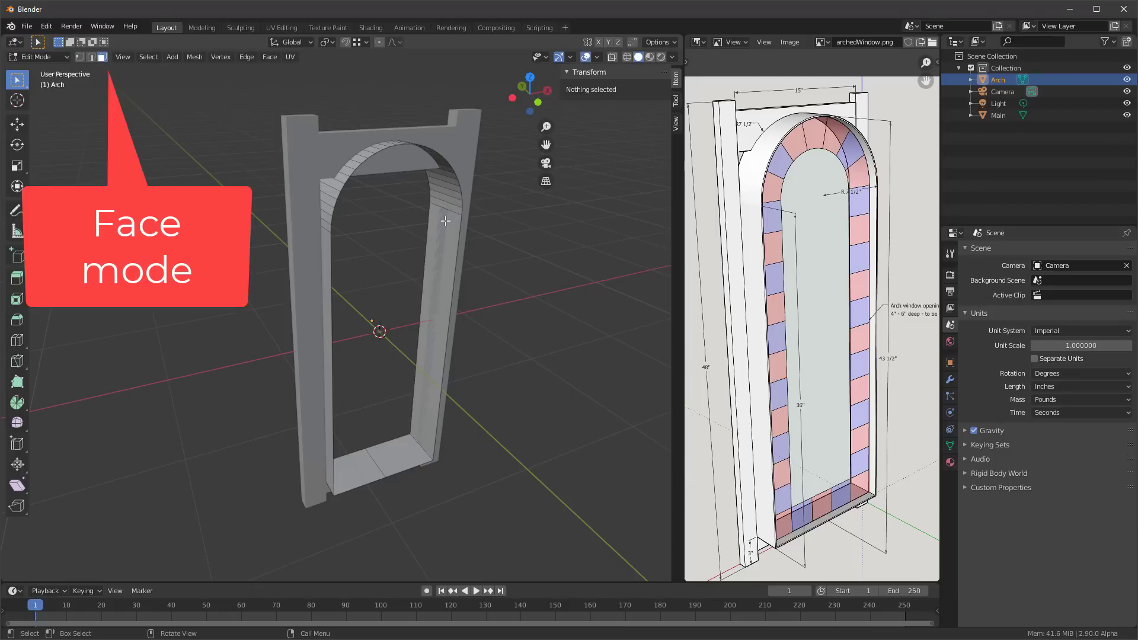
click(445, 222)
key(z)
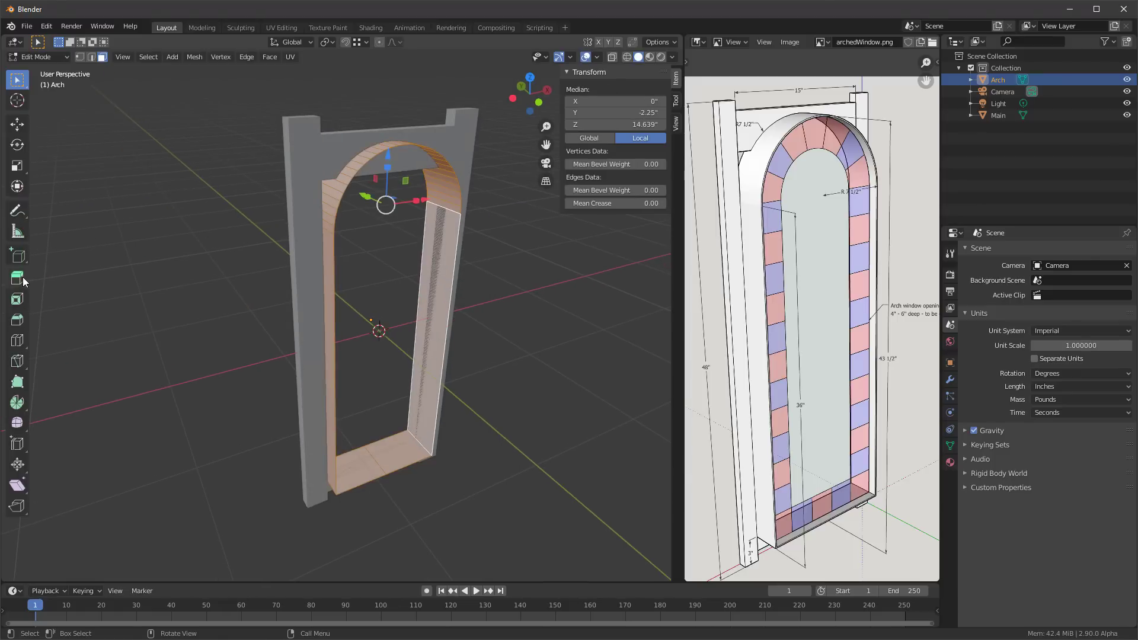
click(18, 279)
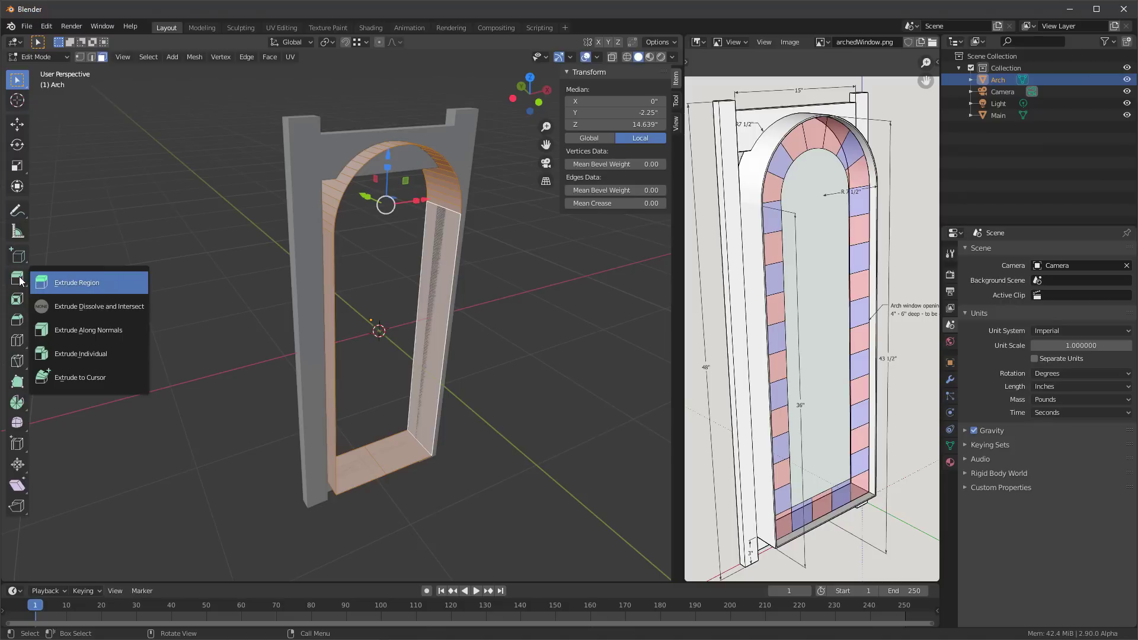
click(125, 332)
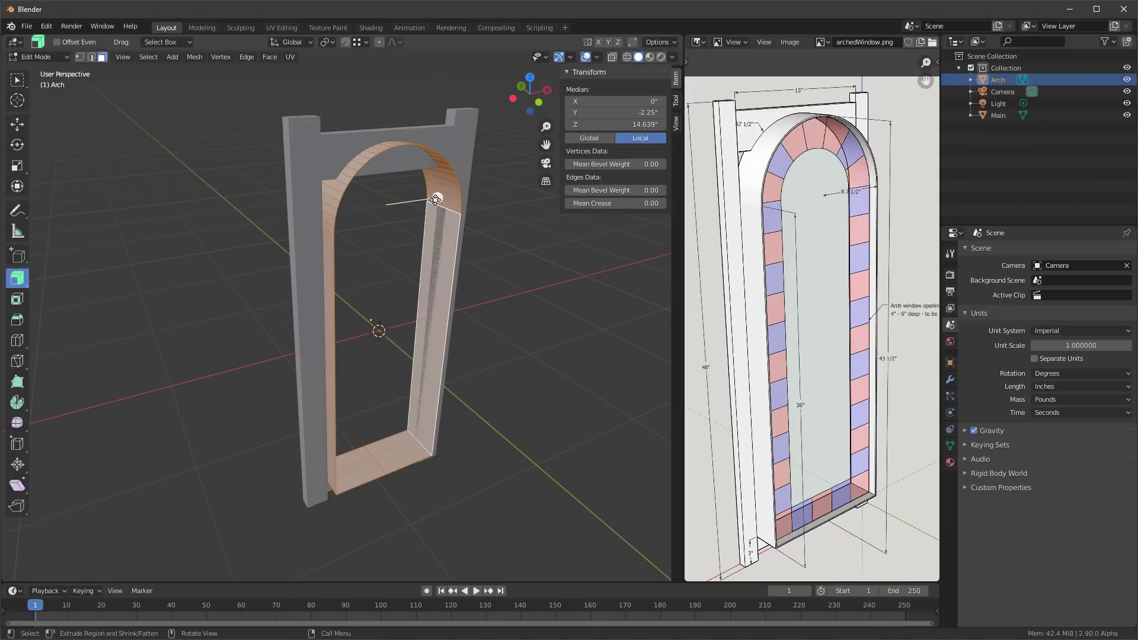
Try to extrude the Arch's faces along their normals by about 1.47 inches, undo it and clear the selection
drag(436, 198, 420, 206)
middle_drag(420, 206, 537, 246)
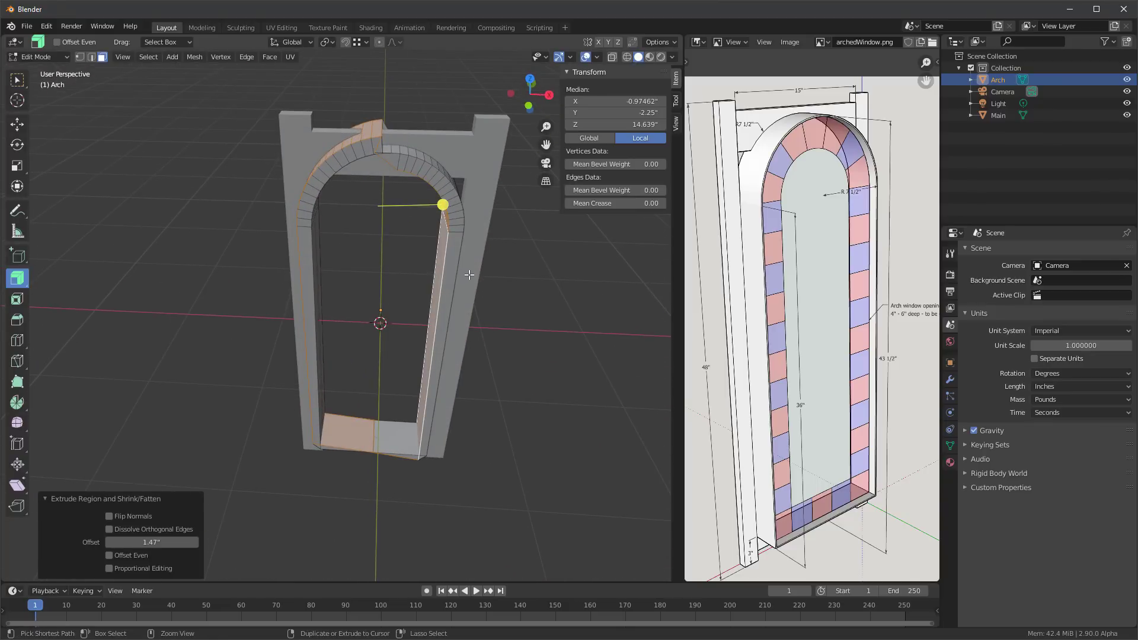
key(ctrl+z)
key(ctrl+z)
middle_drag(304, 257, 420, 256)
middle_drag(481, 219, 439, 220)
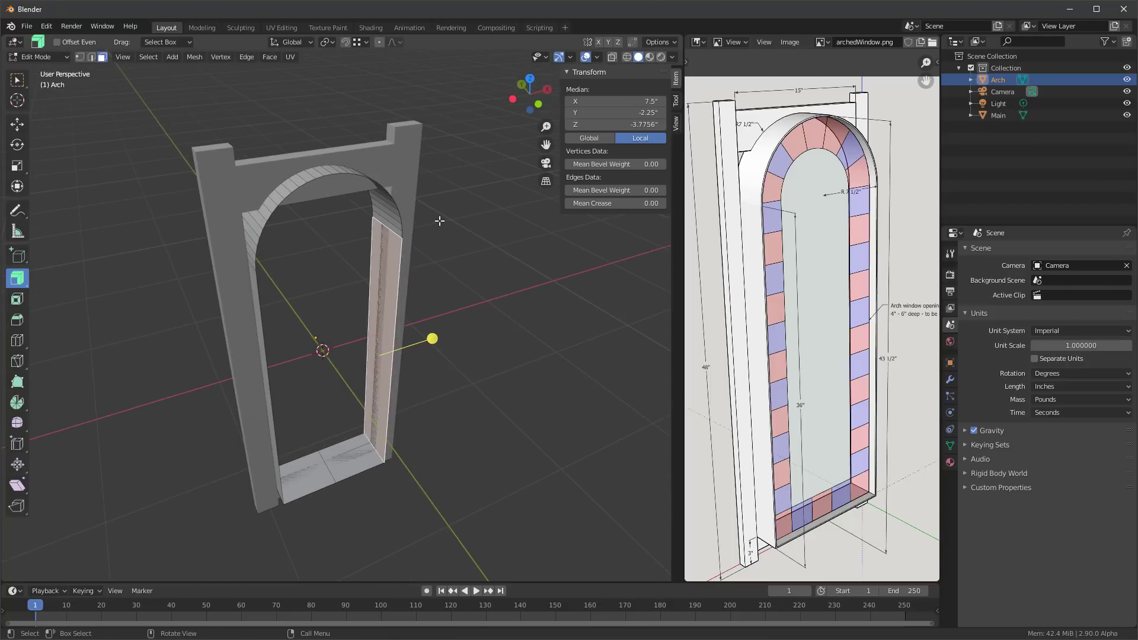
key(alt+a)
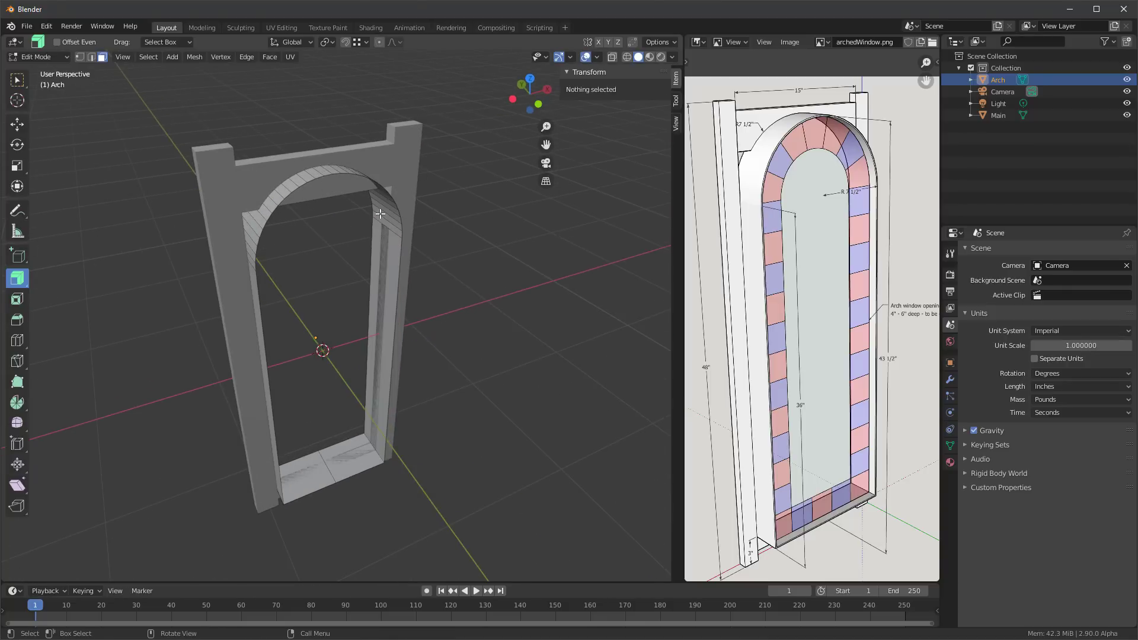
Turn on the Face Orientation overlay and check which way the Arch's faces point
middle_drag(514, 269, 487, 251)
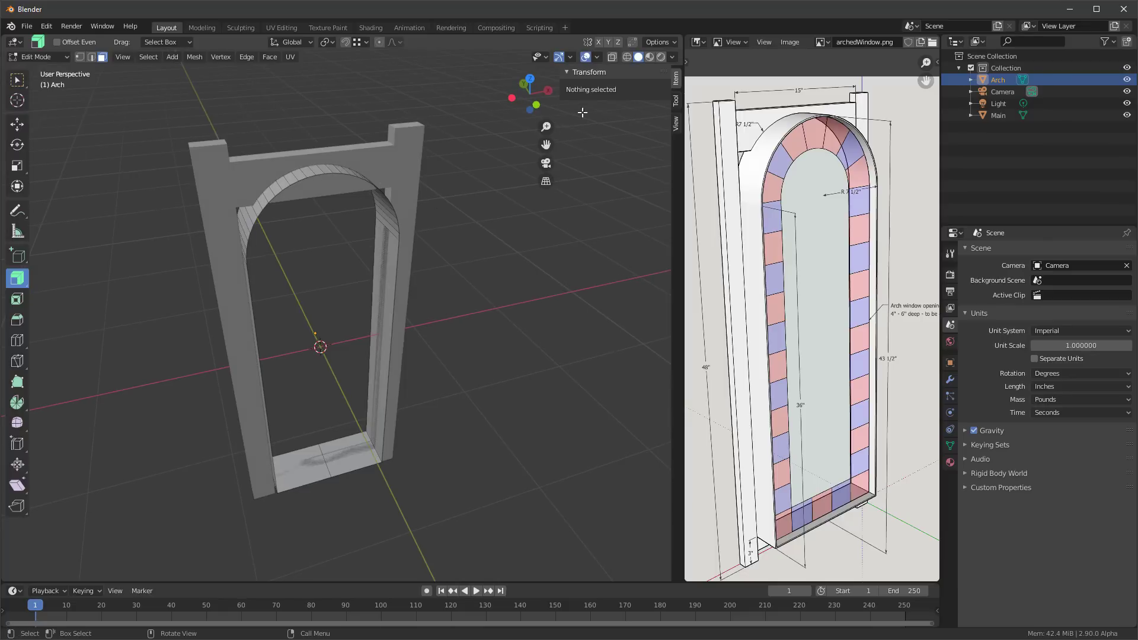
click(671, 57)
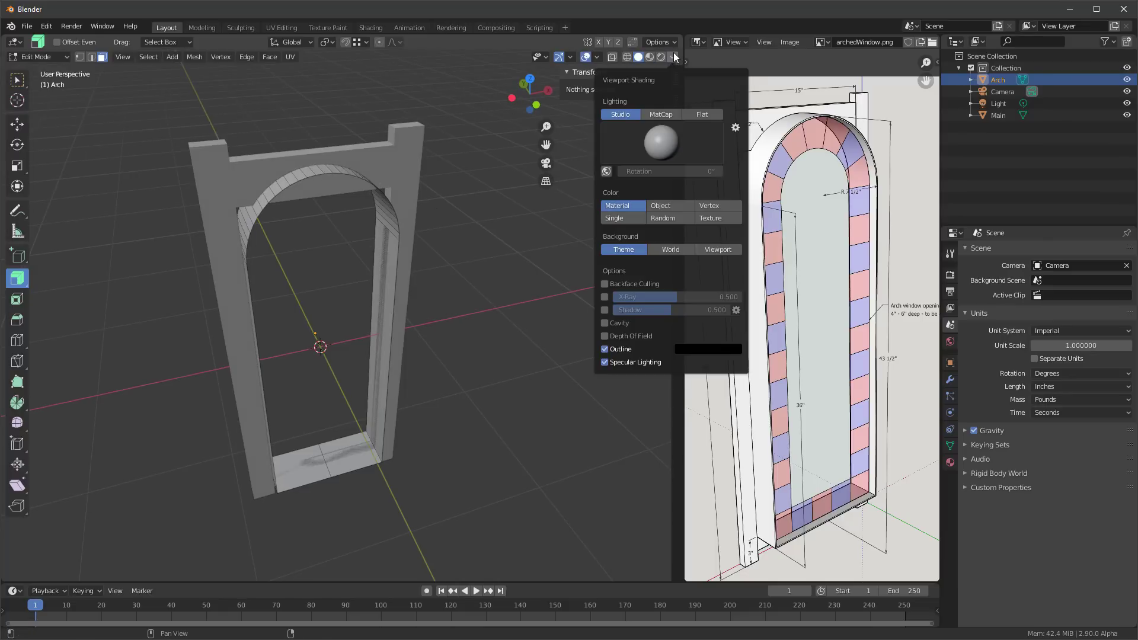
click(596, 57)
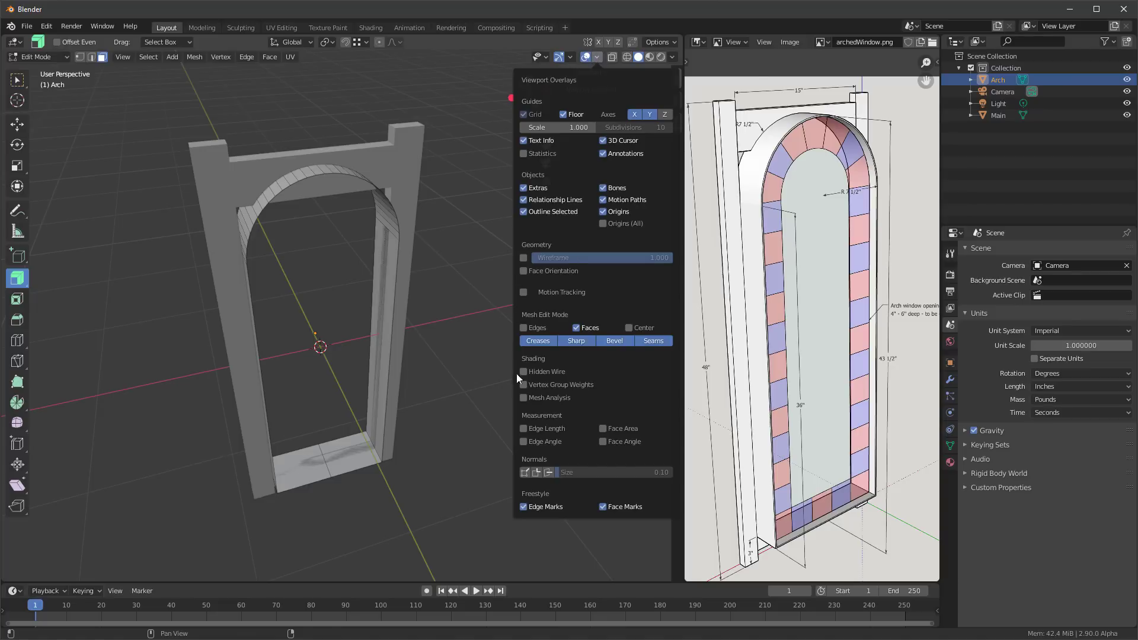
click(523, 271)
middle_drag(488, 266, 408, 219)
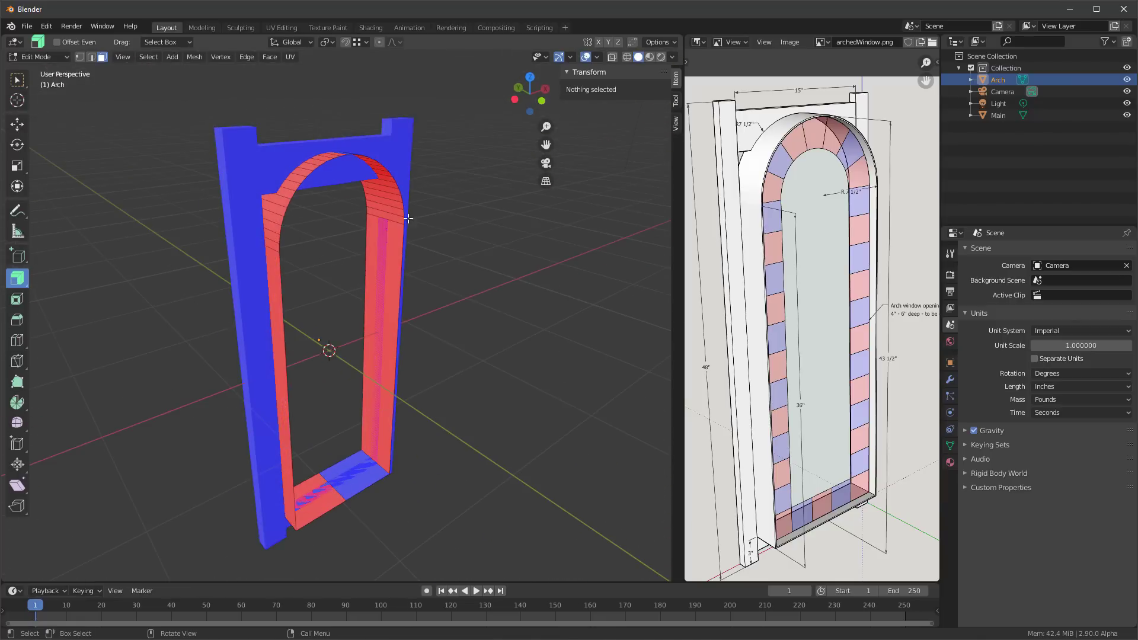
middle_drag(437, 174, 424, 203)
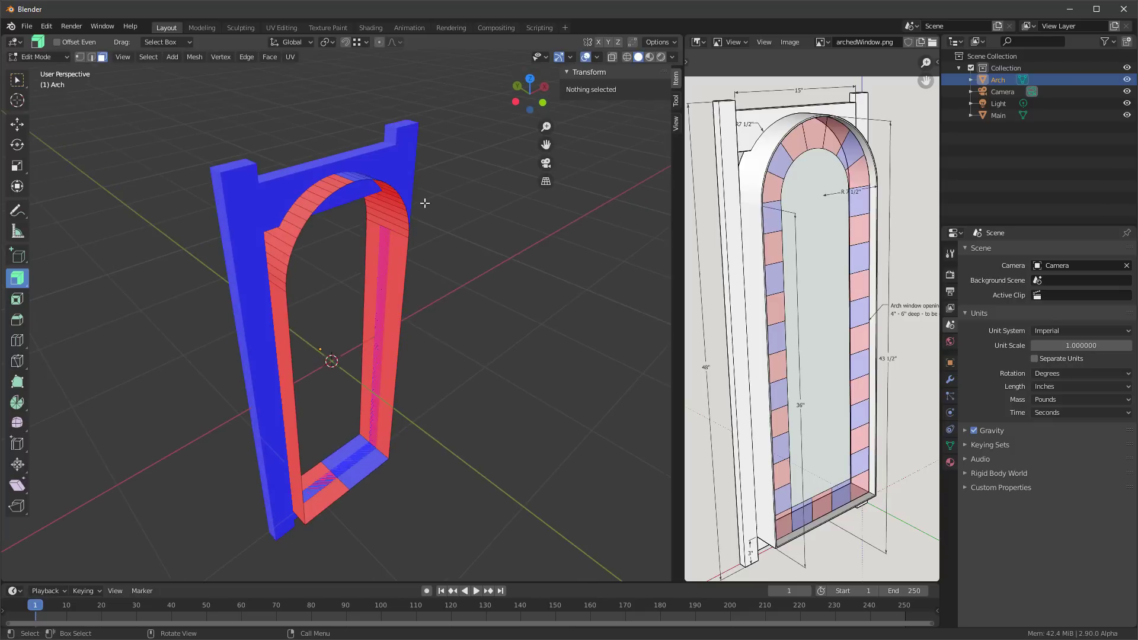
Select all of the Arch's faces, recalculate their normals to the outside and clear the selection
click(398, 230)
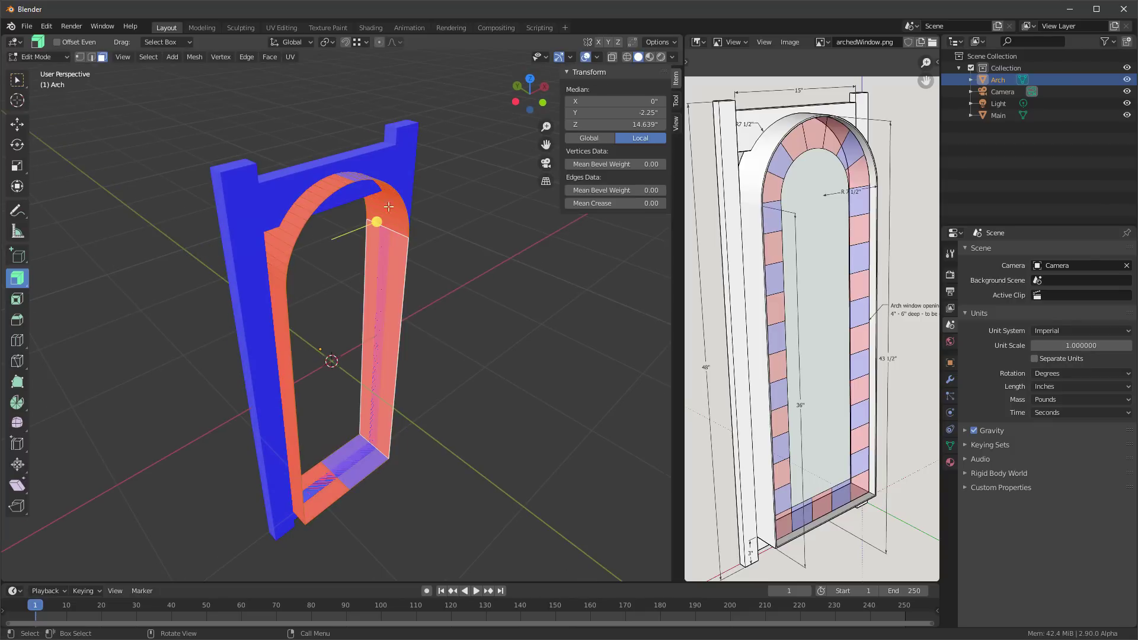
click(190, 58)
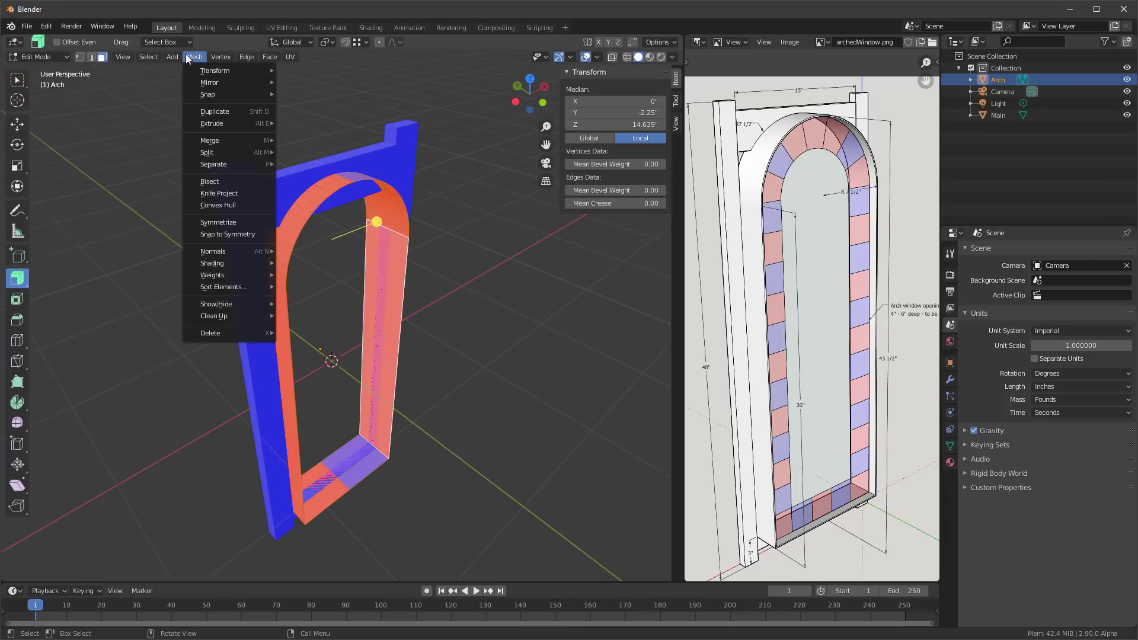
mouse_move(224, 255)
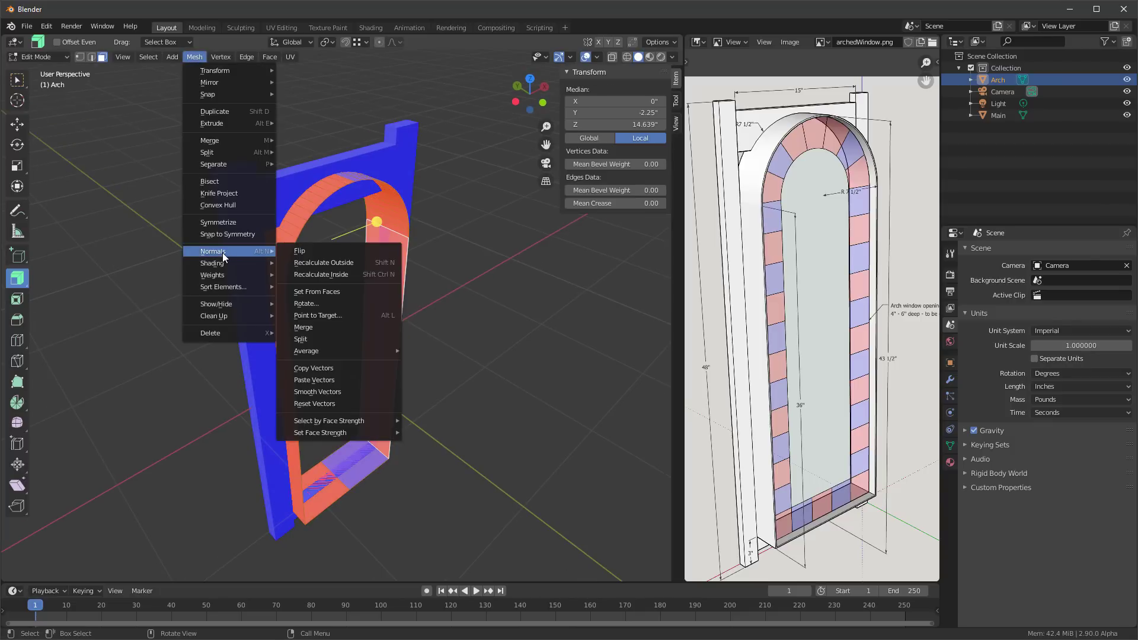
click(336, 260)
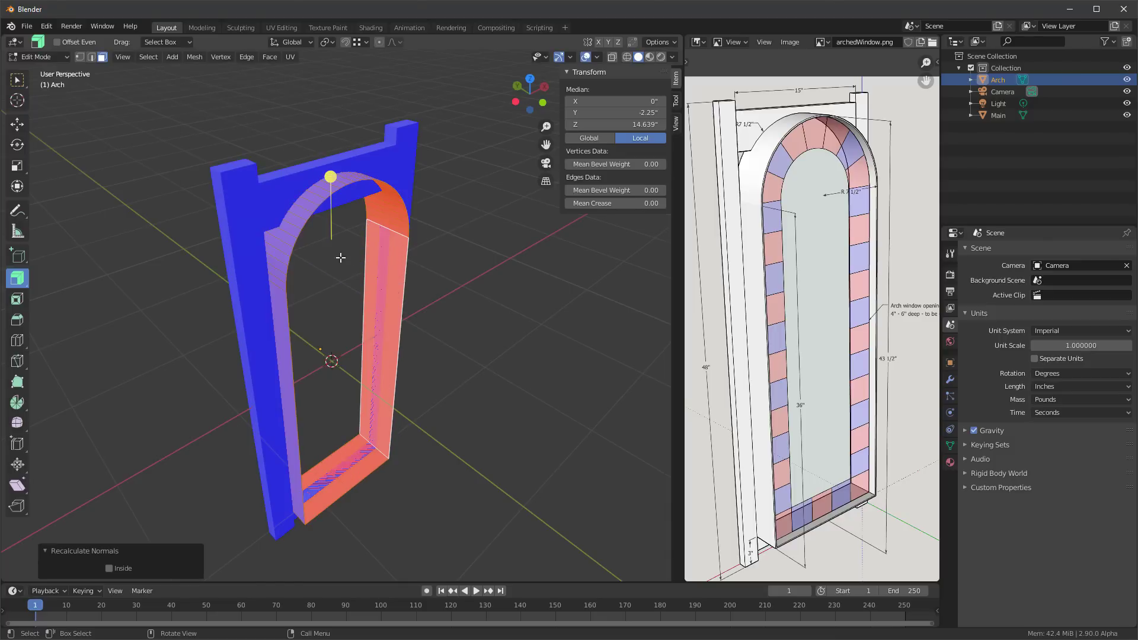
click(478, 185)
middle_drag(479, 185, 449, 172)
Turn off the Face Orientation overlay and add its option to Quick Favorites
click(596, 57)
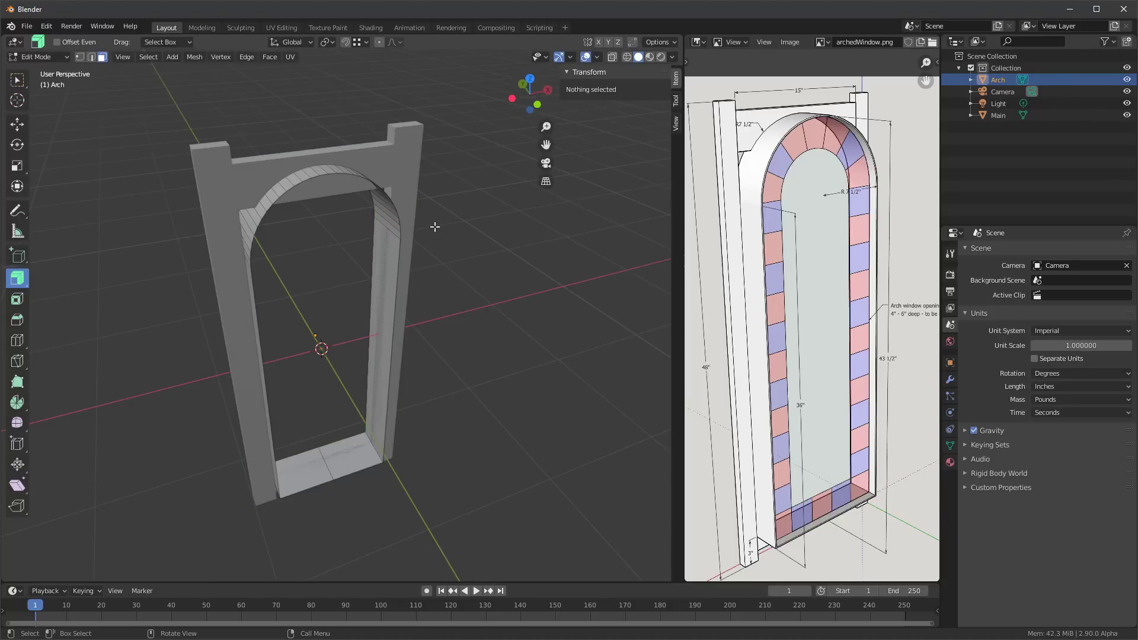
click(597, 57)
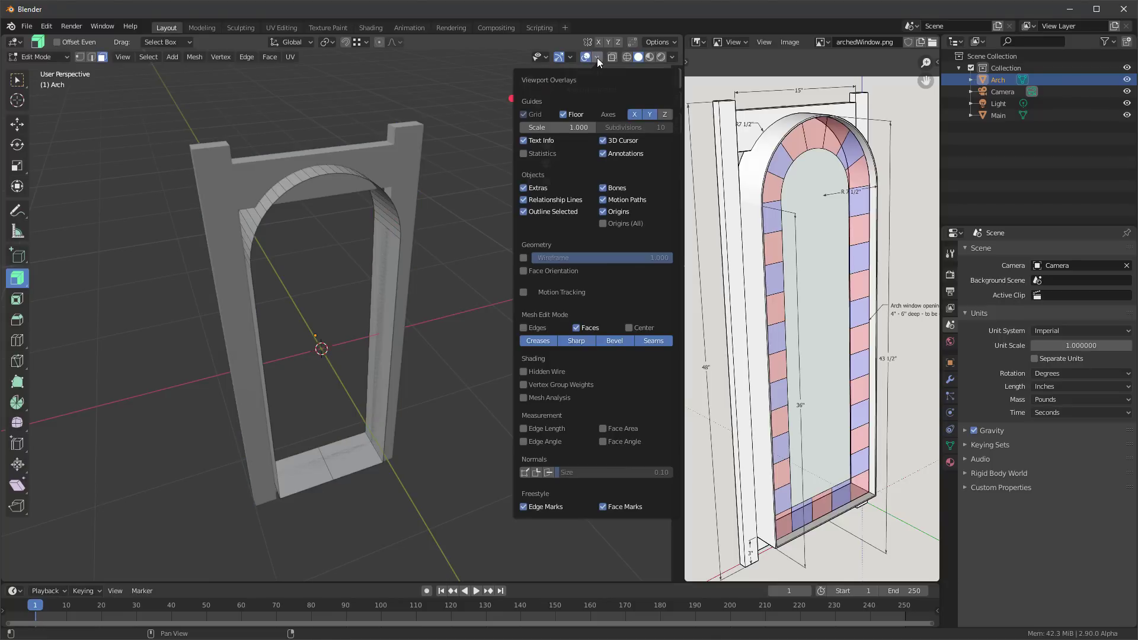
right_click(523, 271)
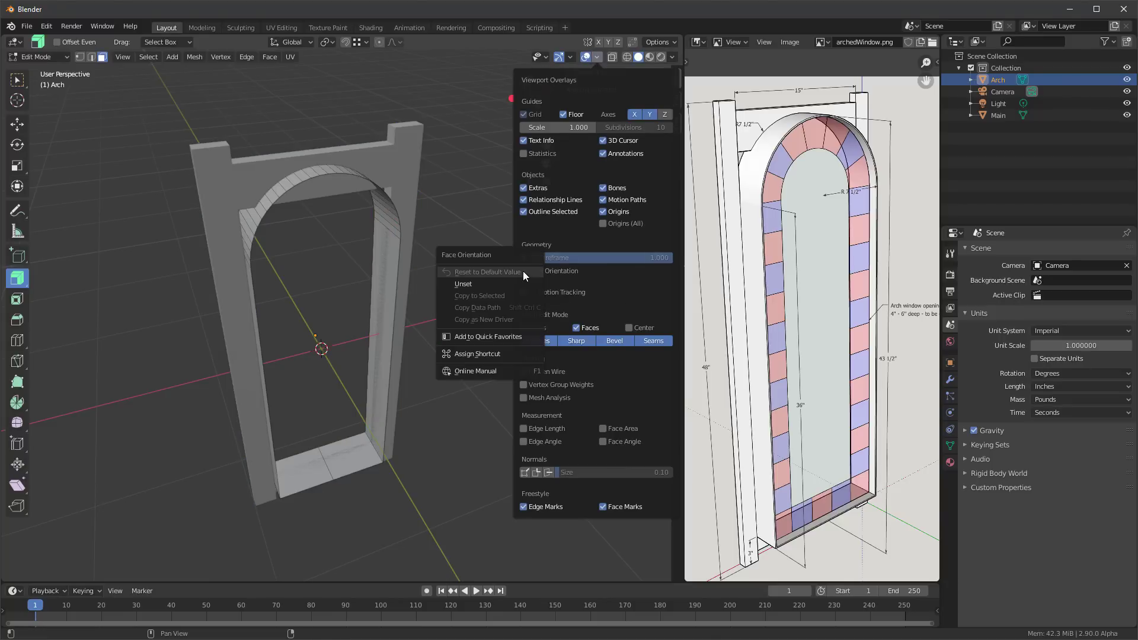
click(495, 336)
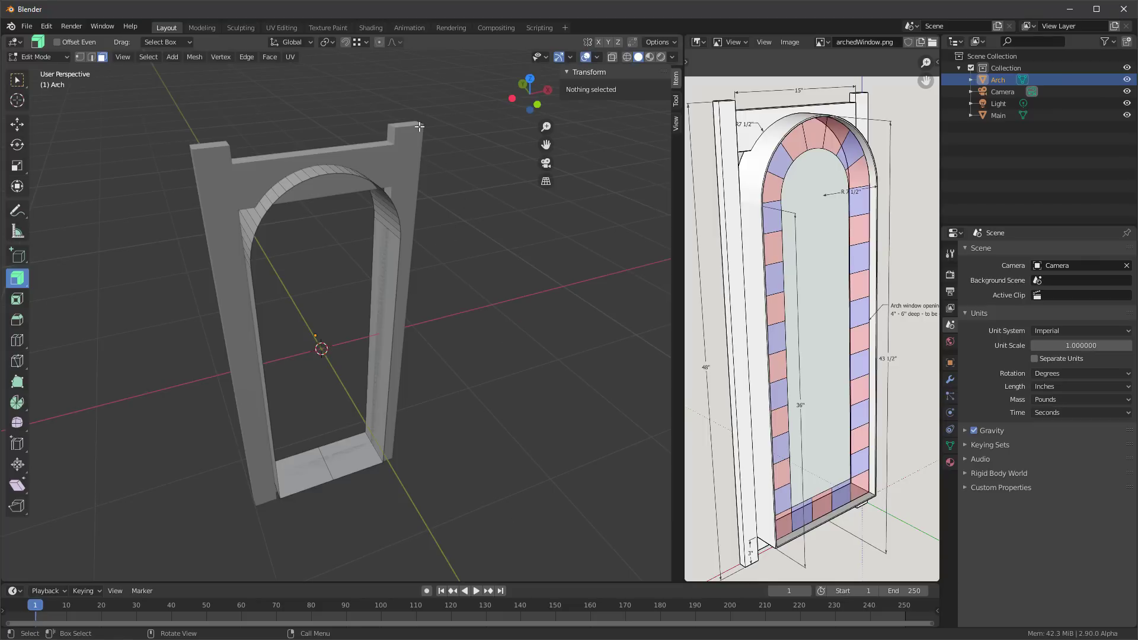
Toggle the Face Orientation overlay on and off a few times from Quick Favorites
key(q)
click(447, 96)
key(q)
click(450, 96)
key(q)
click(460, 95)
key(q)
click(465, 97)
Extrude all of the Arch's ring faces along their normals by 0.25 inches with Offset Even enabled
middle_drag(465, 98, 499, 203)
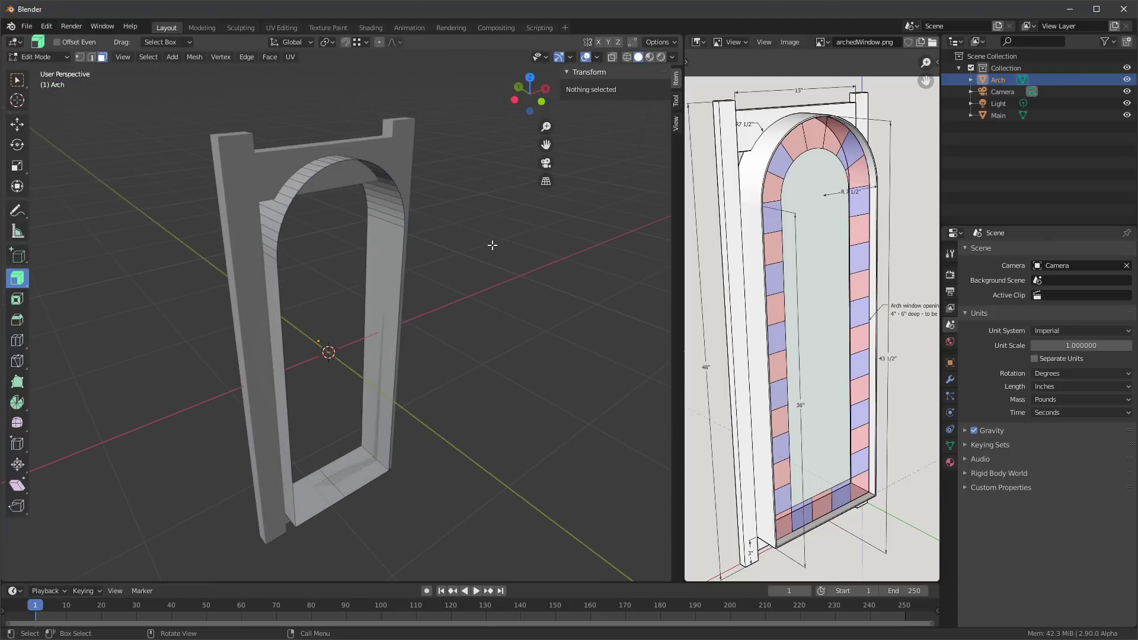
scroll(359, 247, up, 3)
scroll(325, 193, down, 3)
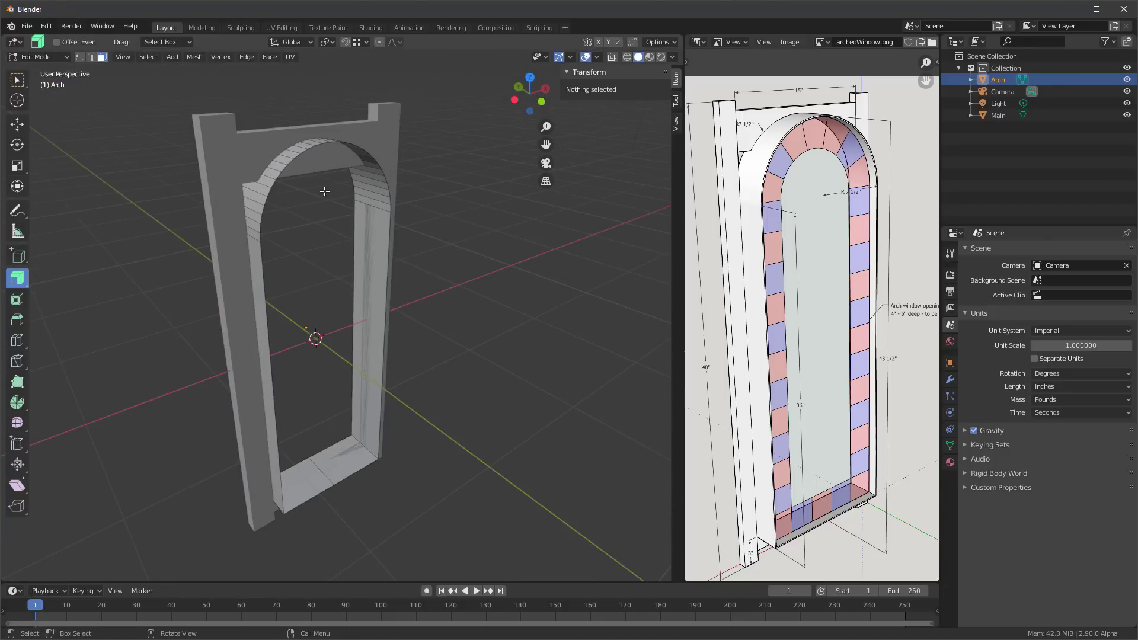
alt+click(294, 156)
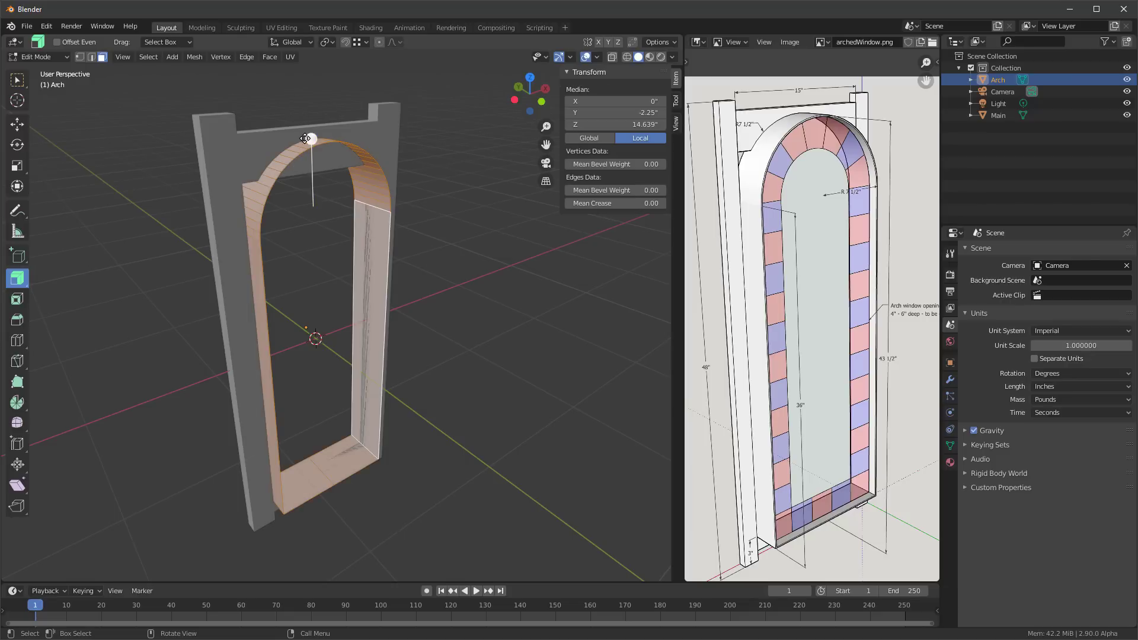
drag(309, 138, 309, 149)
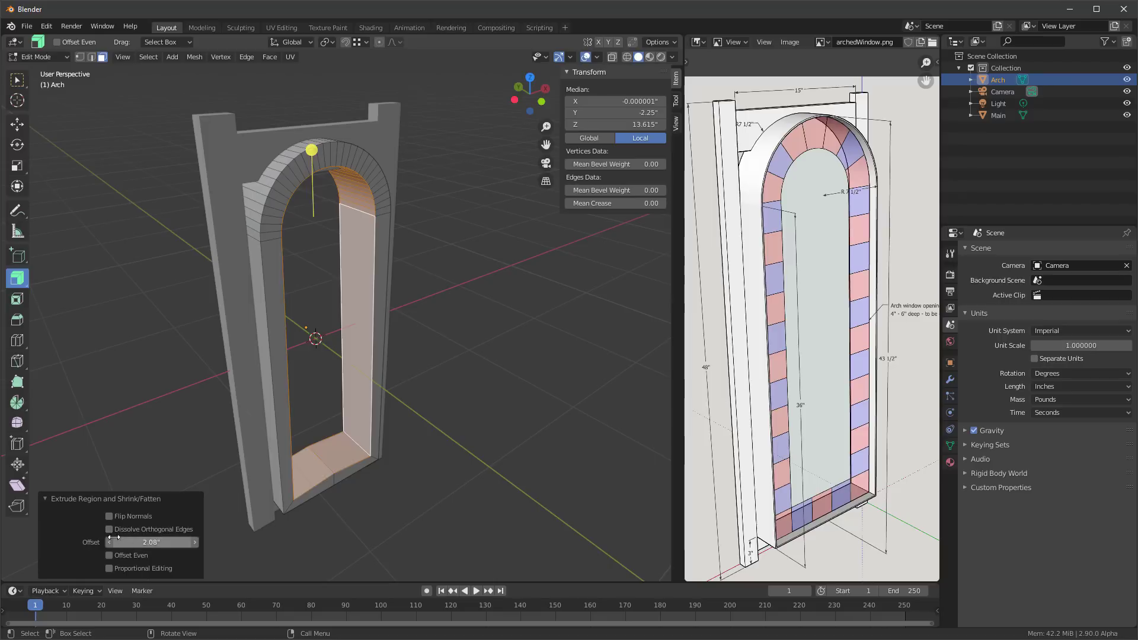
click(109, 556)
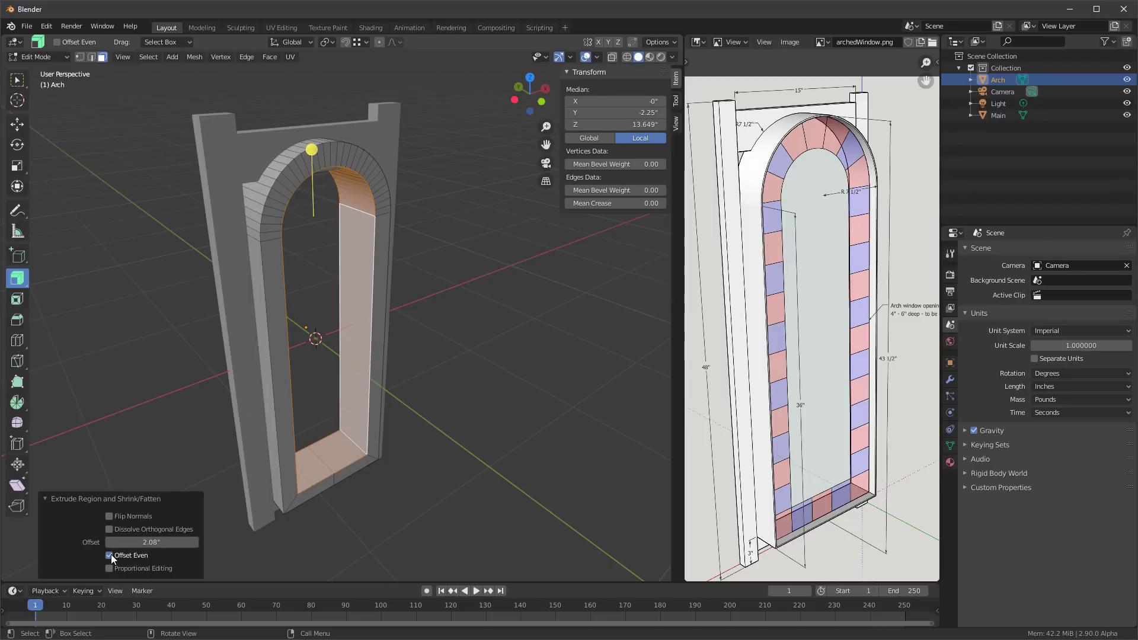
click(148, 542)
text(.25)
key(Return)
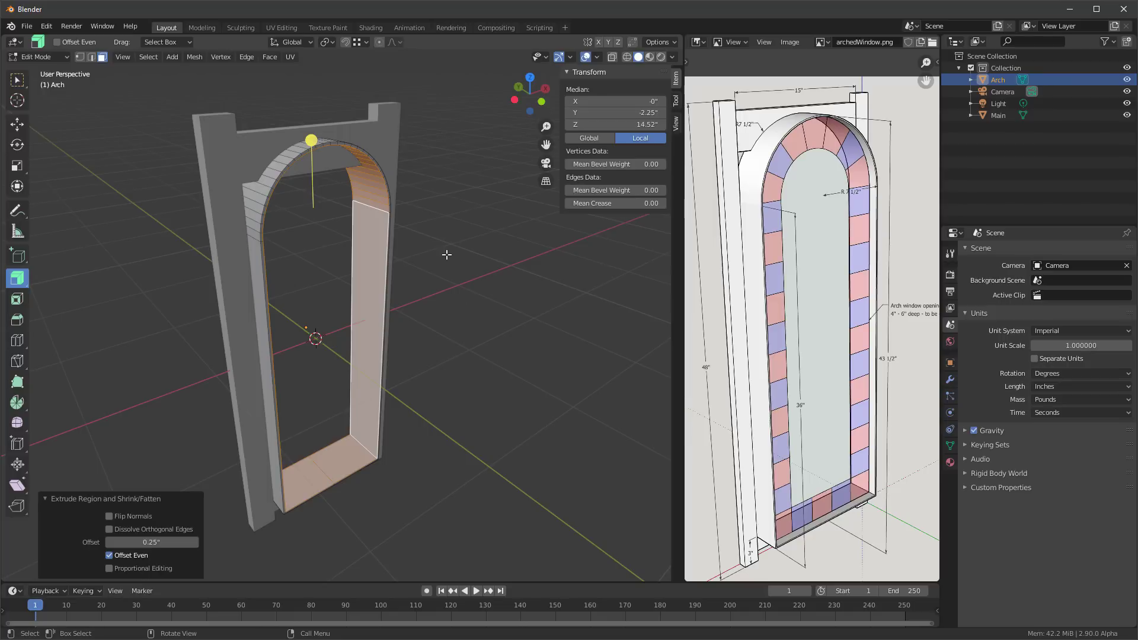
Inspect the thickened Arch in Object Mode and return to Edit Mode
middle_drag(463, 213, 791, 221)
key(Tab)
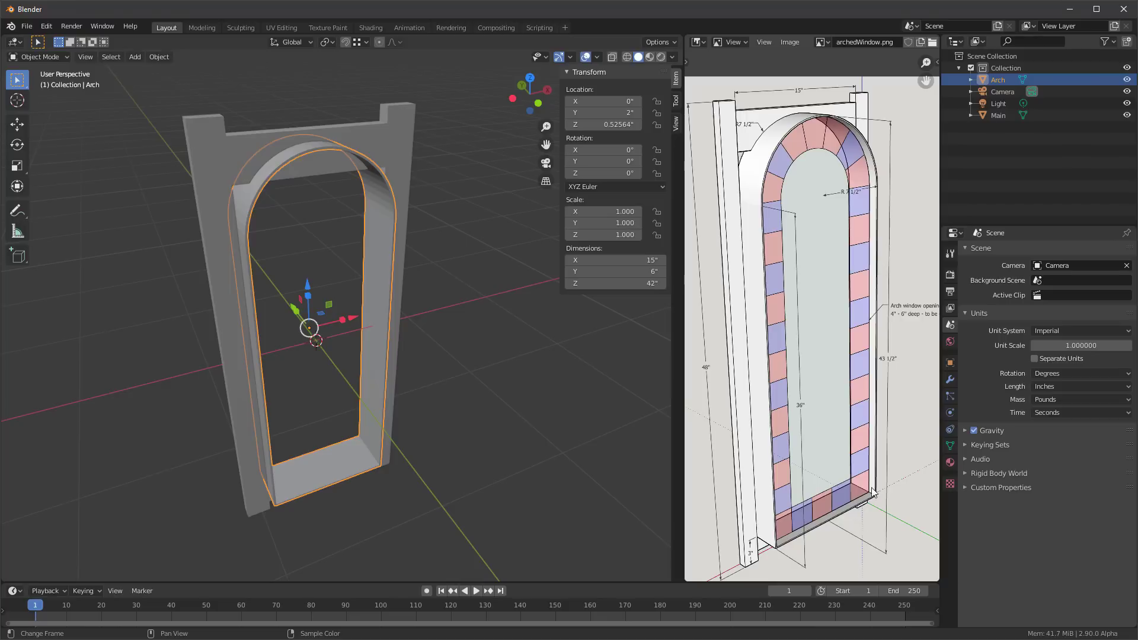
key(Tab)
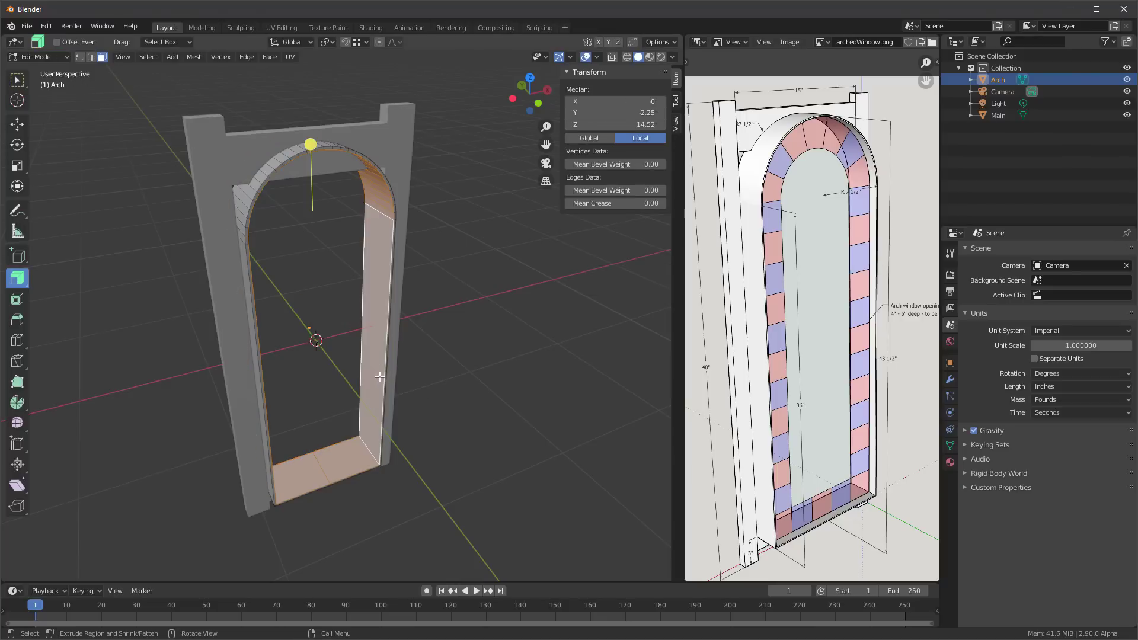
Activate the Loop Cut tool for the Arch mesh
middle_drag(382, 372, 391, 364)
scroll(329, 498, up, 2)
scroll(337, 486, down, 2)
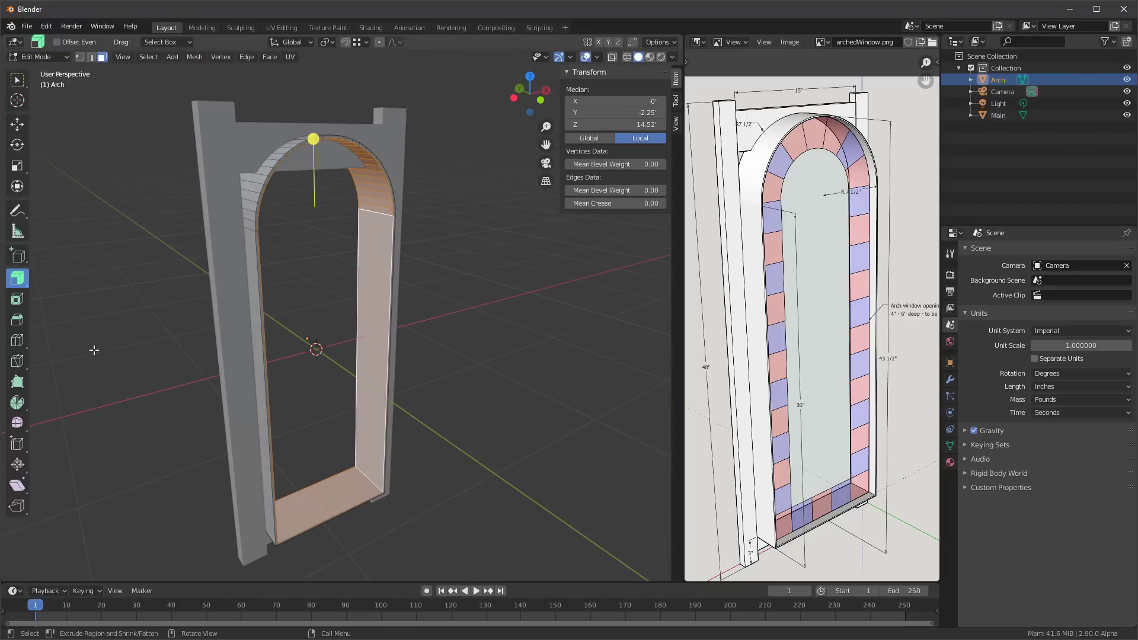
click(18, 341)
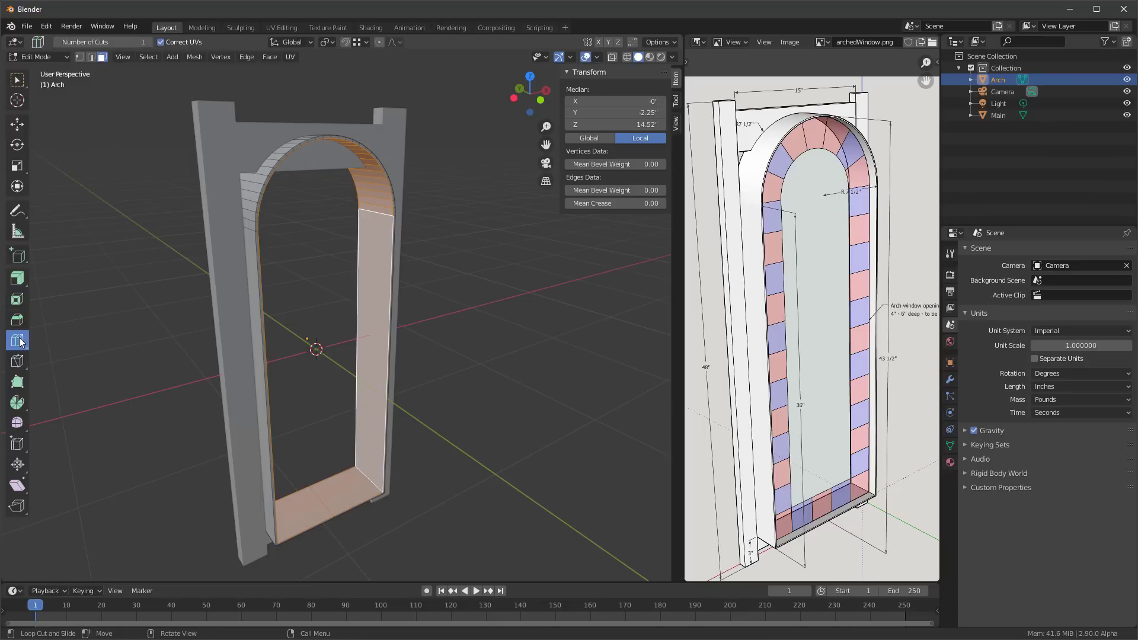
Add one loop cut around the arch's inner faces, slid fully to the front edge, and move it 2 inches along Y
drag(370, 475, 385, 504)
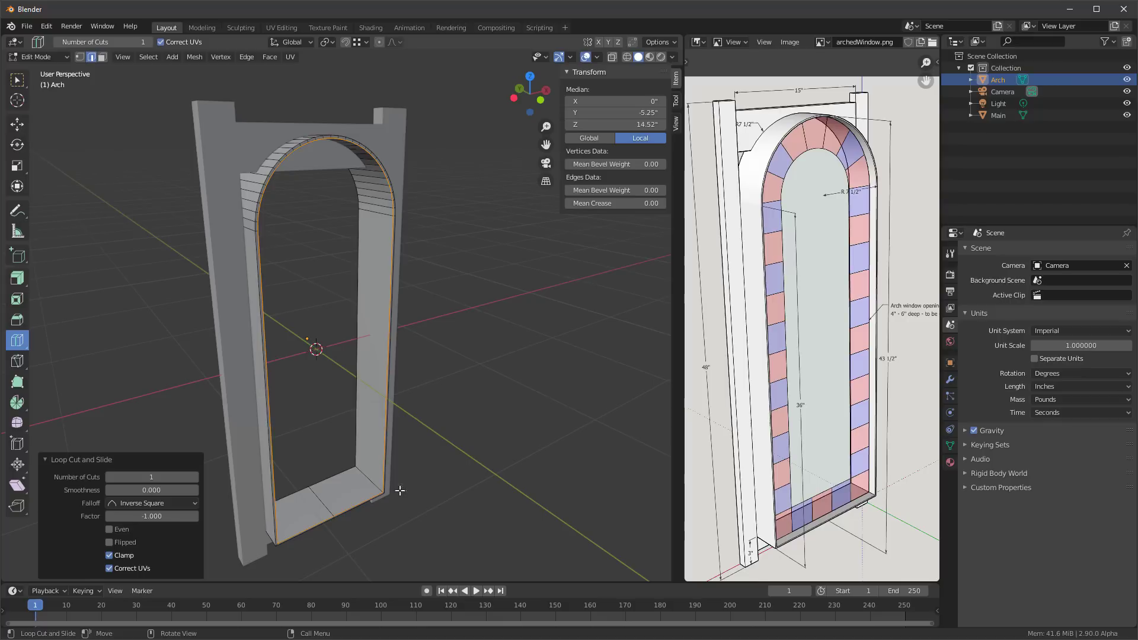
click(16, 81)
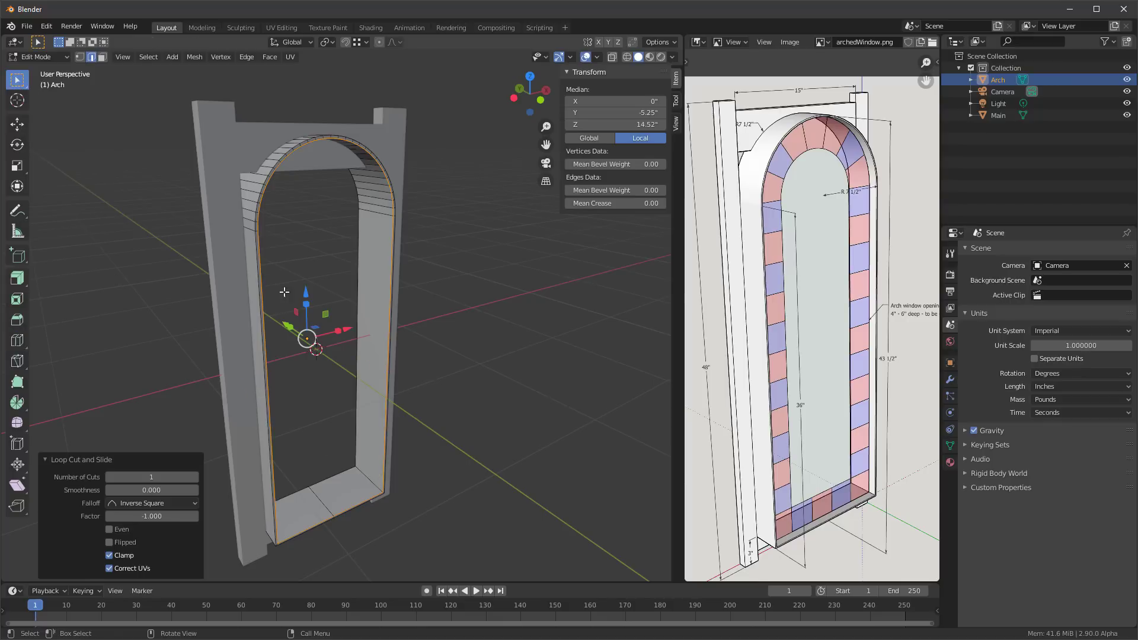
drag(284, 324, 244, 468)
click(169, 529)
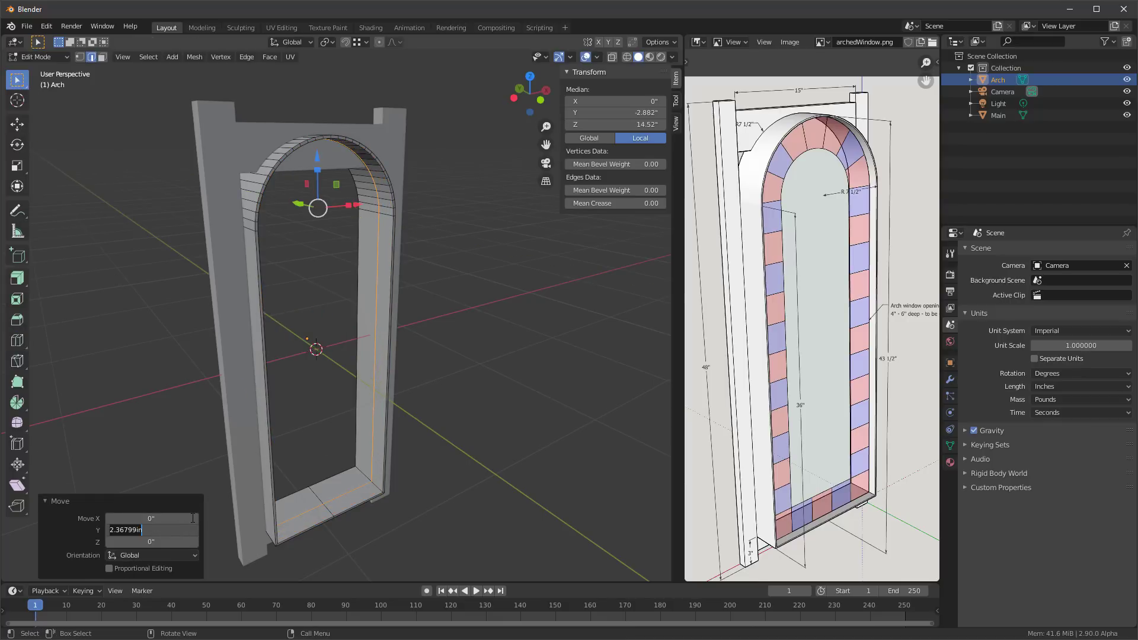
text(2)
key(Return)
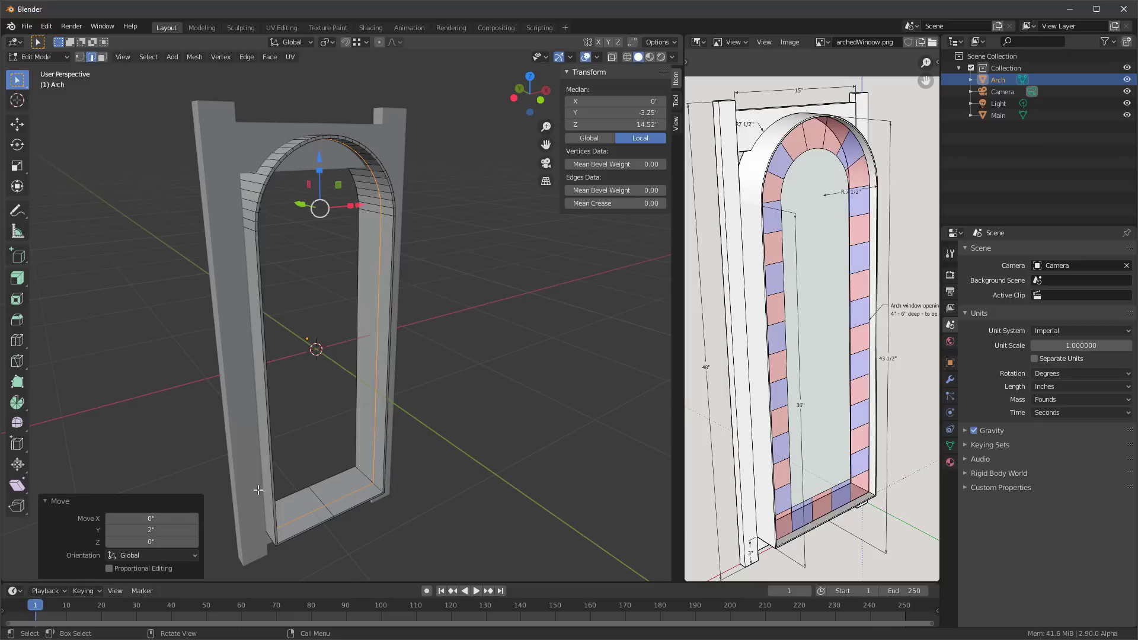
Separate the selected edge loop into its own object and rename it StainedGlass
click(195, 57)
mouse_move(229, 164)
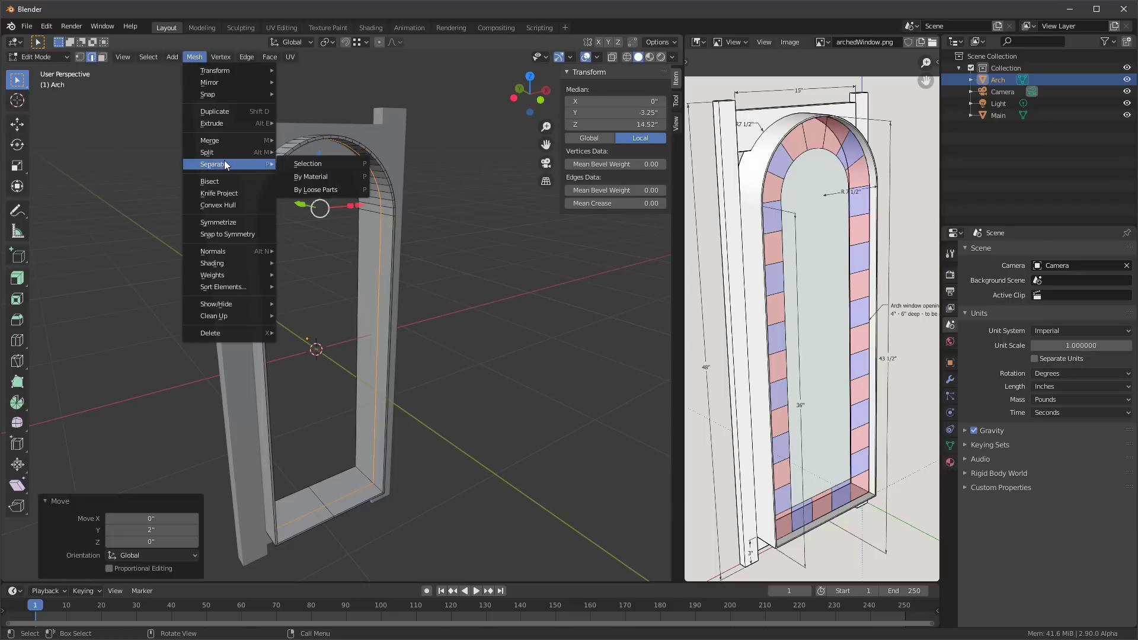
click(316, 170)
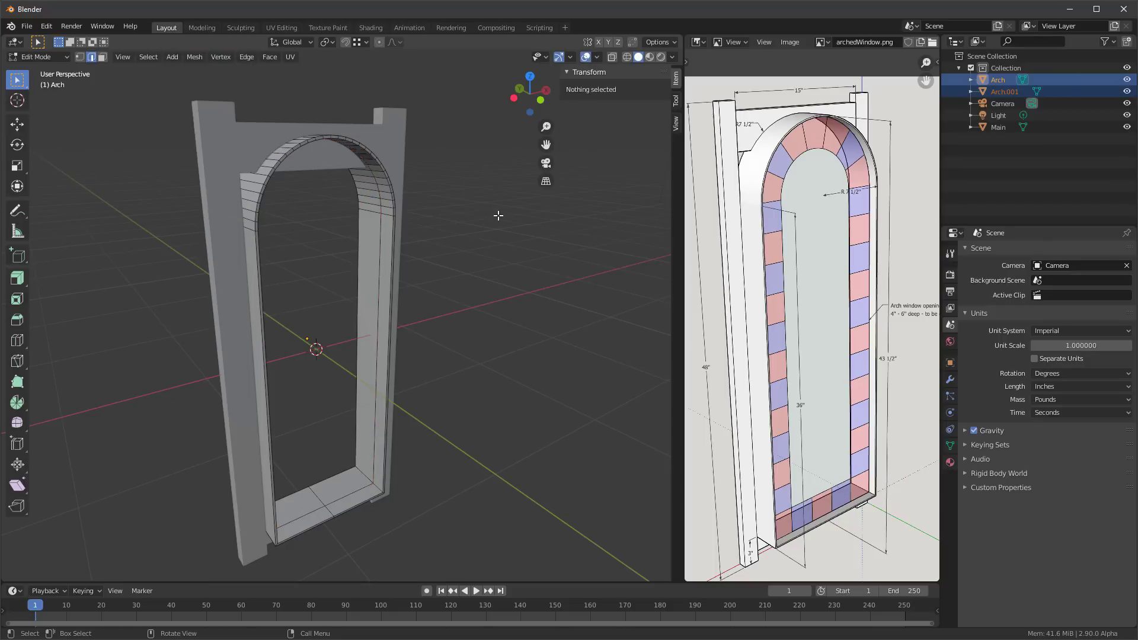
double_click(1001, 92)
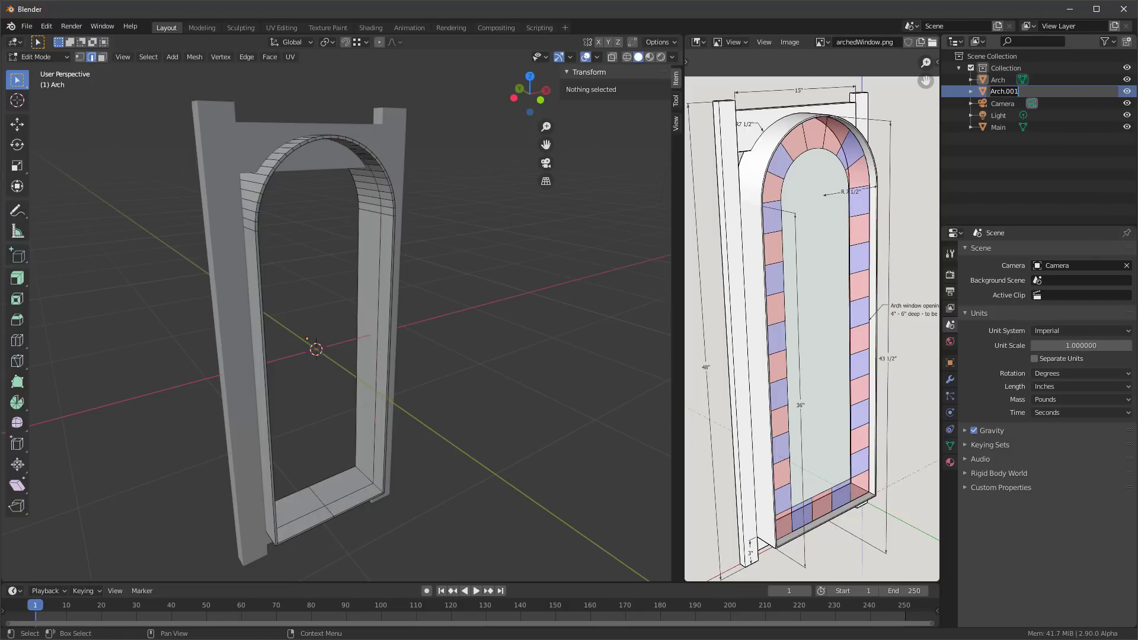
text(StainedGlass)
key(Return)
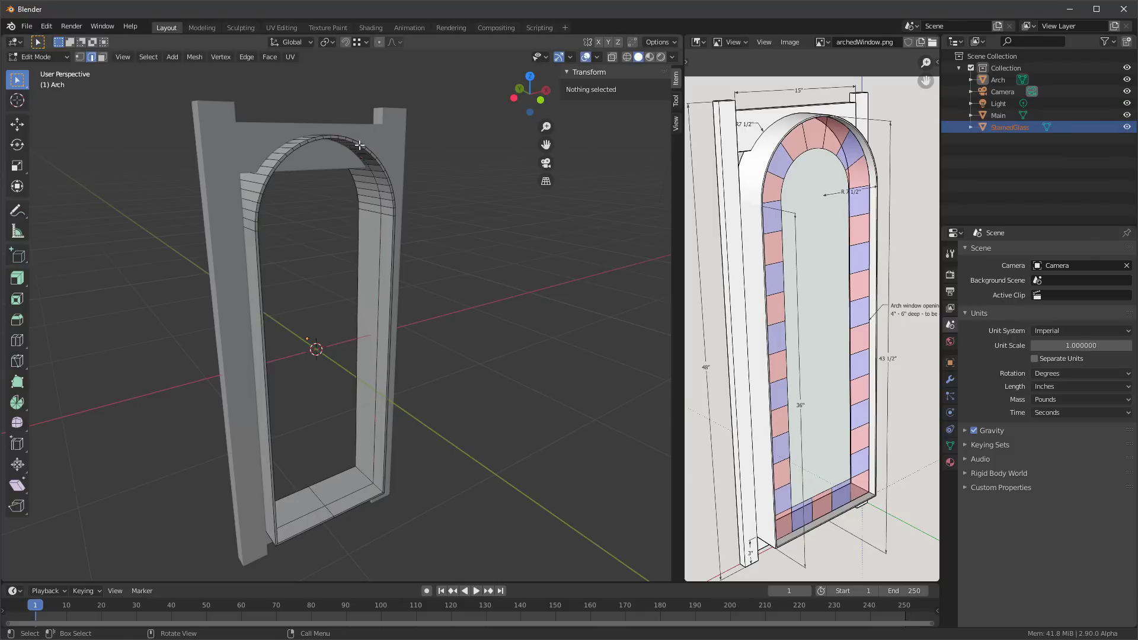
Save the project as Arch2 in the BlendFiles\SketchUpFiles folder
click(28, 28)
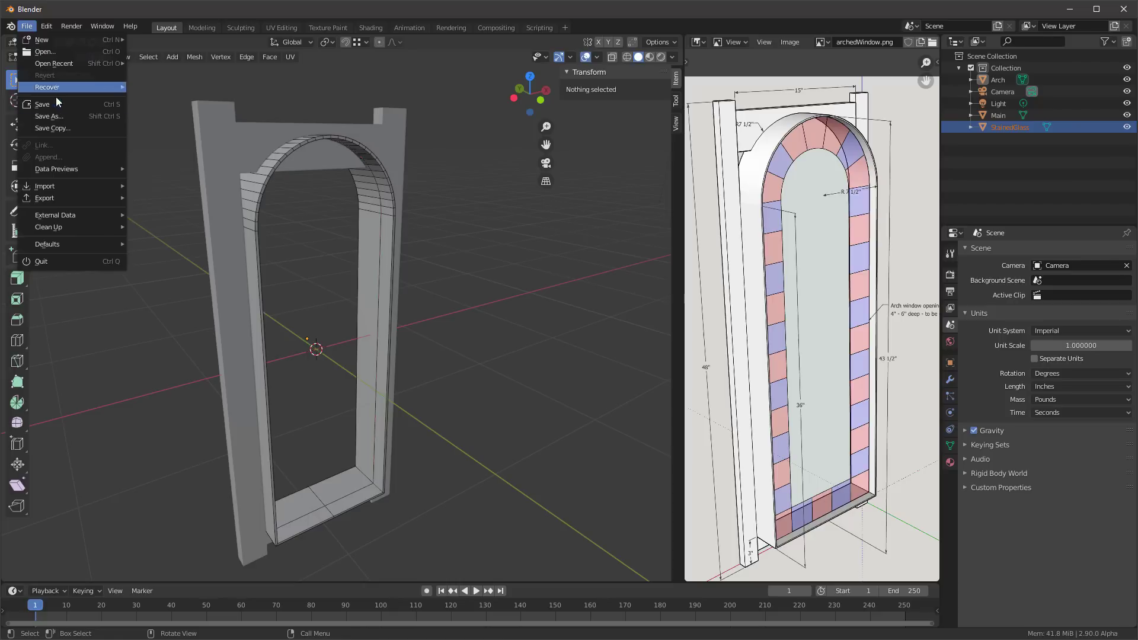
click(49, 116)
click(301, 457)
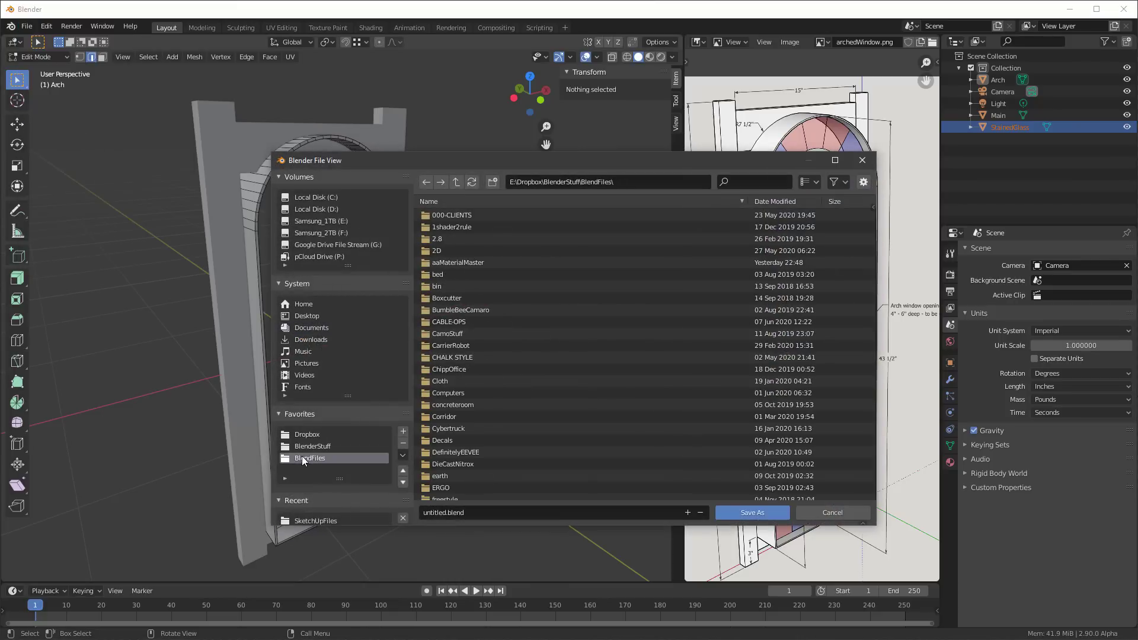
scroll(498, 332, down, 5)
click(302, 520)
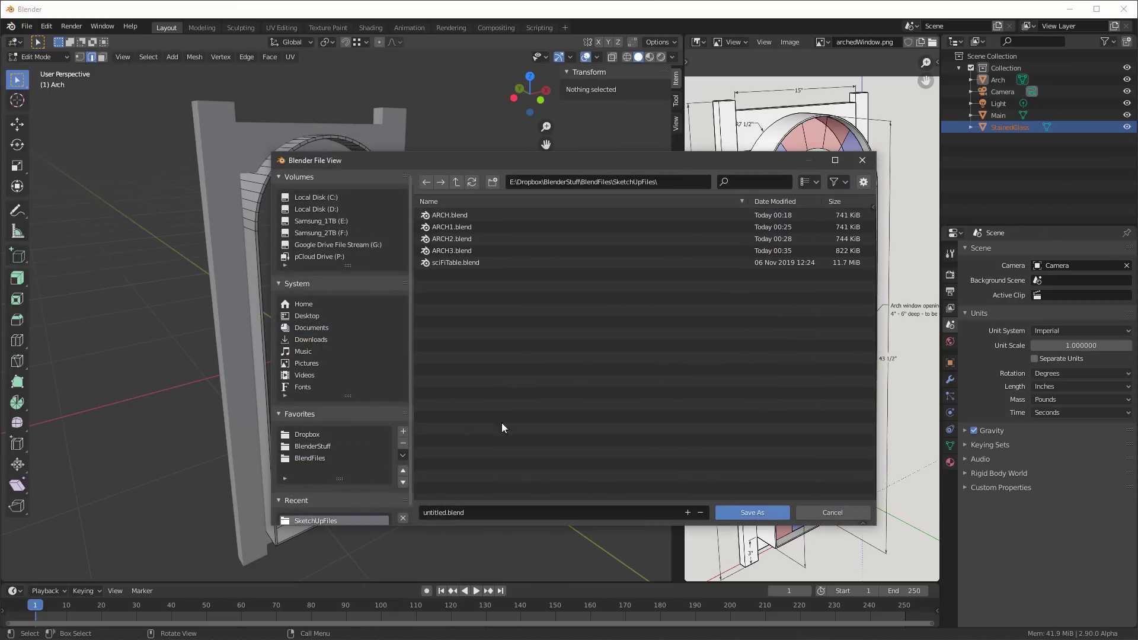
click(491, 509)
text(Ar)
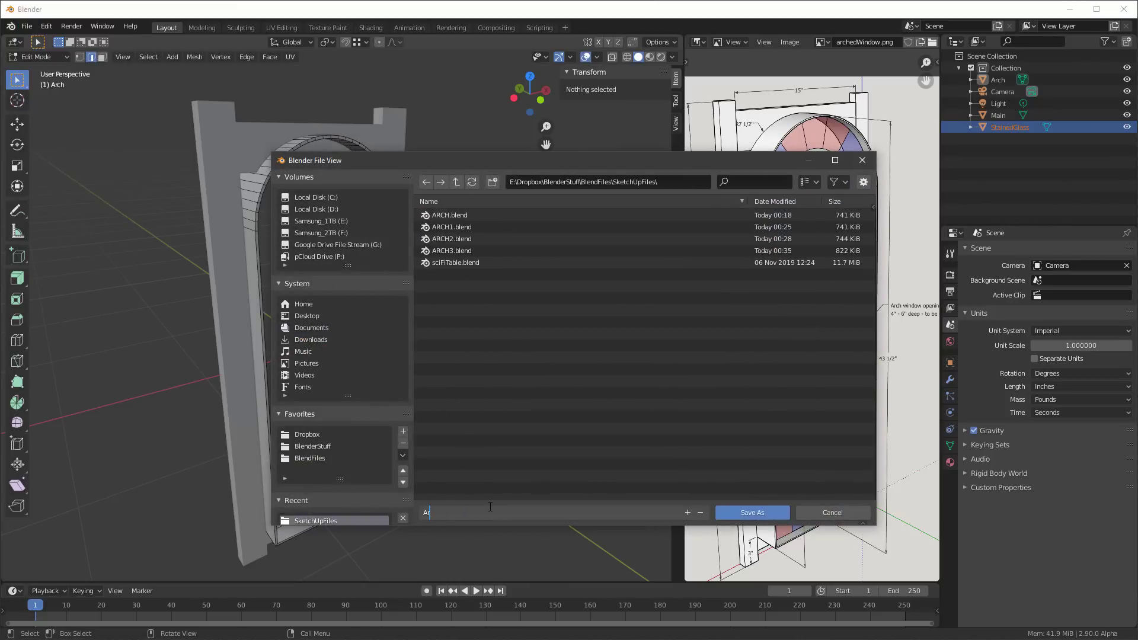
text(ch2)
key(Return)
key(Return)
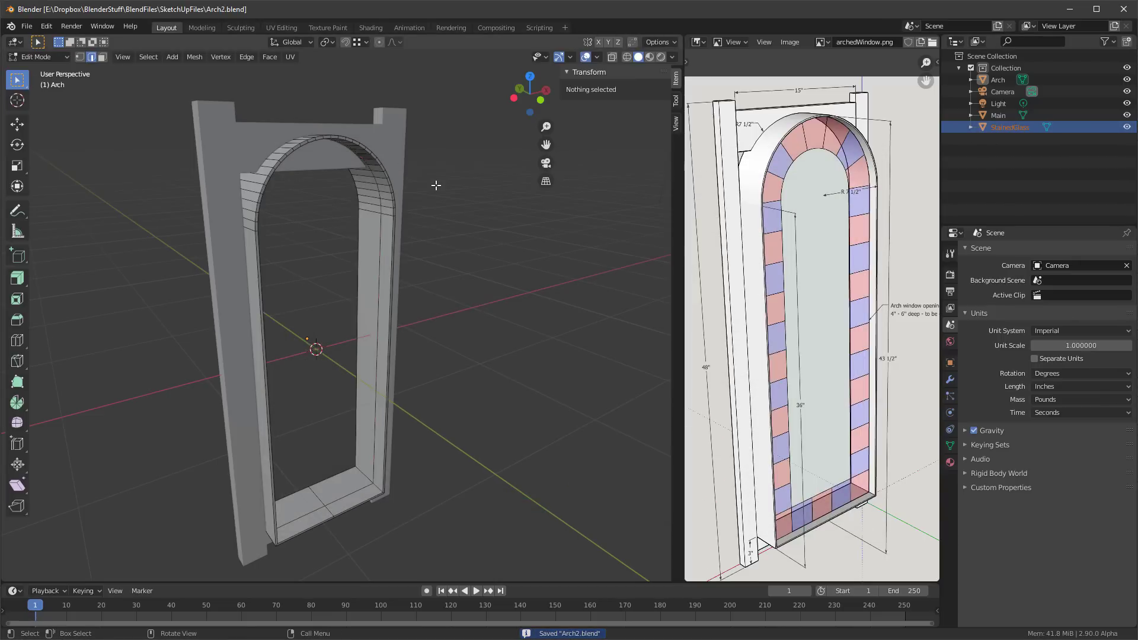
Edit the StainedGlass object and fill its whole edge loop with a single face
key(Tab)
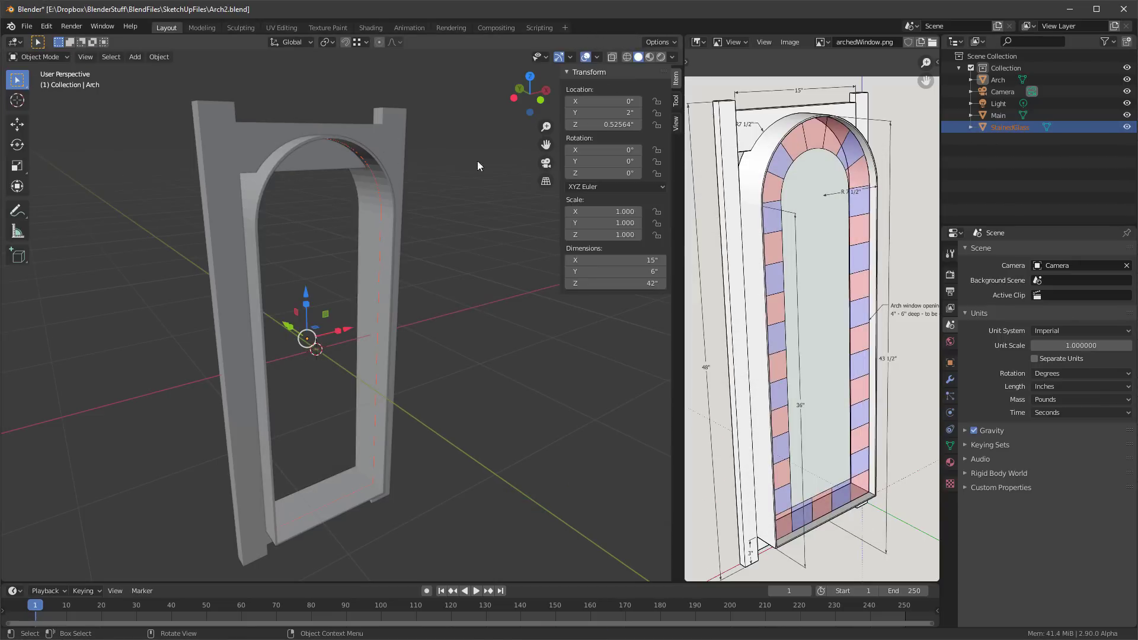
click(980, 124)
middle_drag(358, 190, 340, 166)
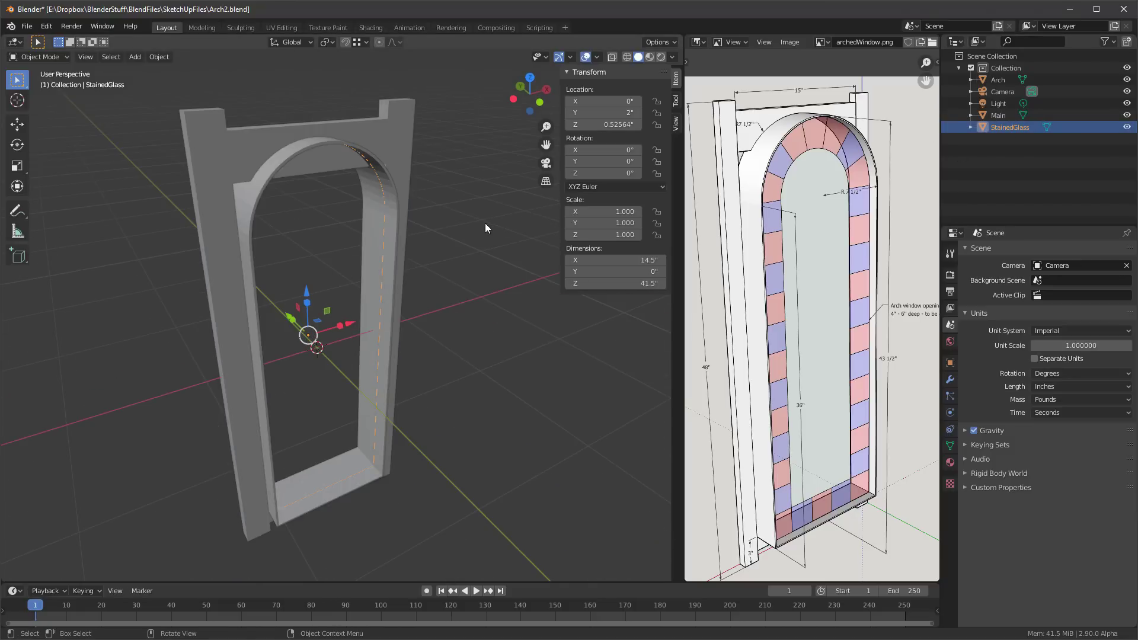
key(Tab)
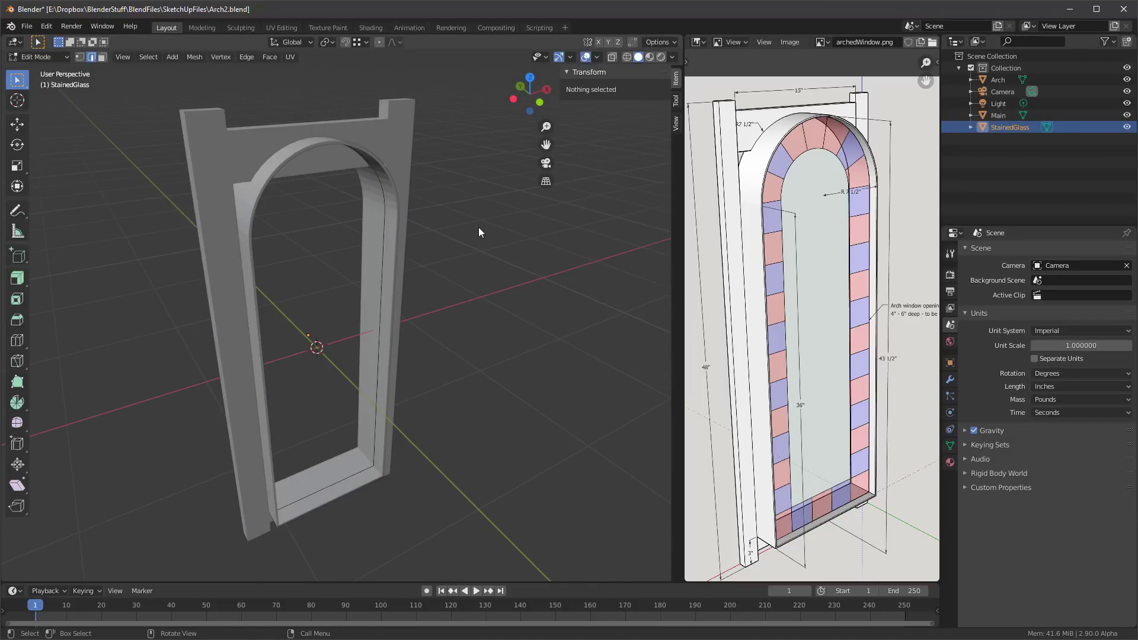
alt+click(414, 270)
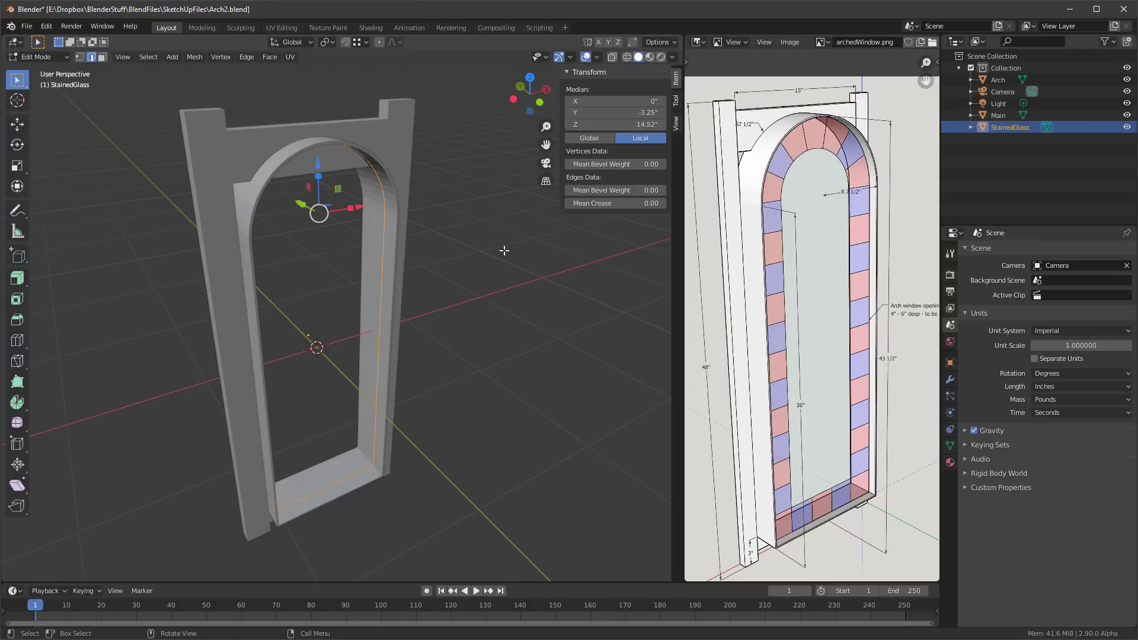
middle_drag(503, 250, 486, 235)
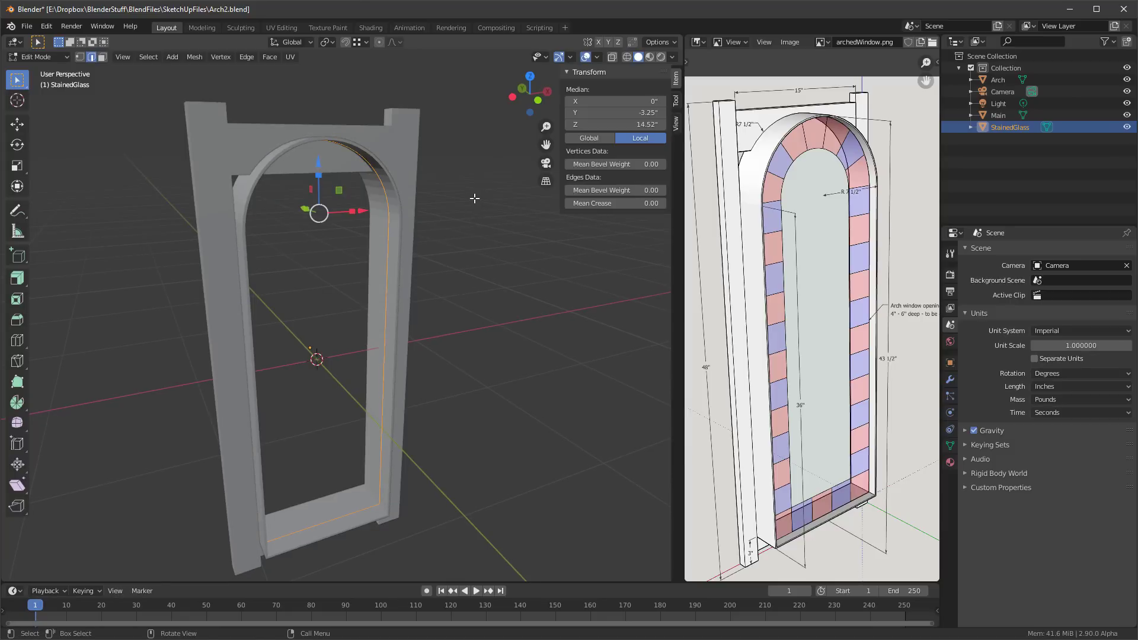
key(f)
middle_drag(483, 211, 512, 259)
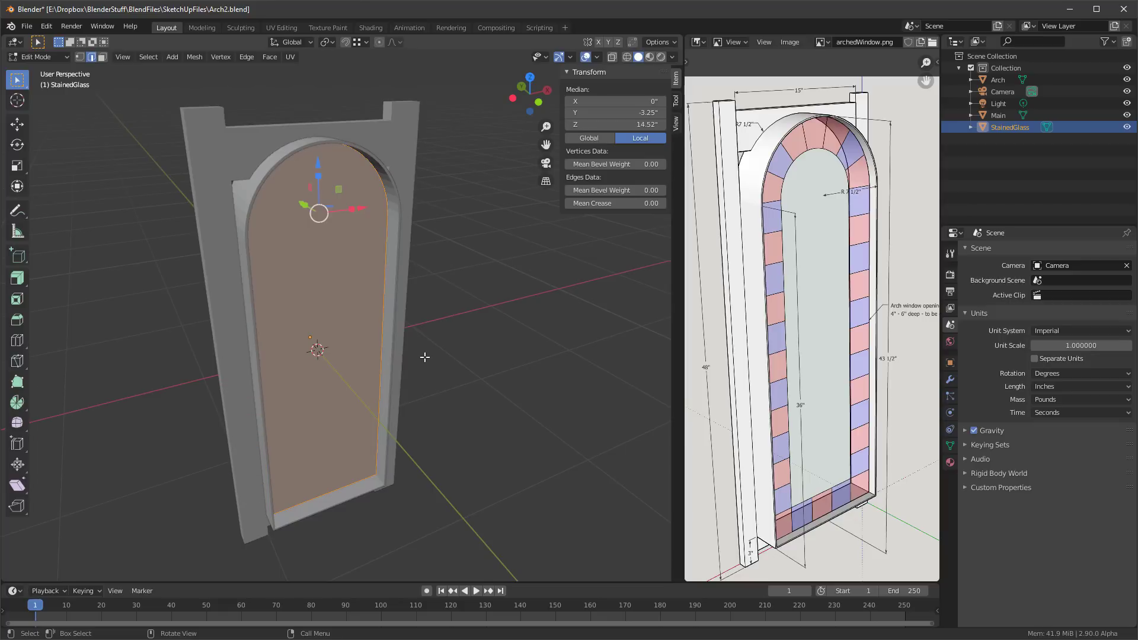
Inset the StainedGlass face with a thickness of 2 inches
click(18, 300)
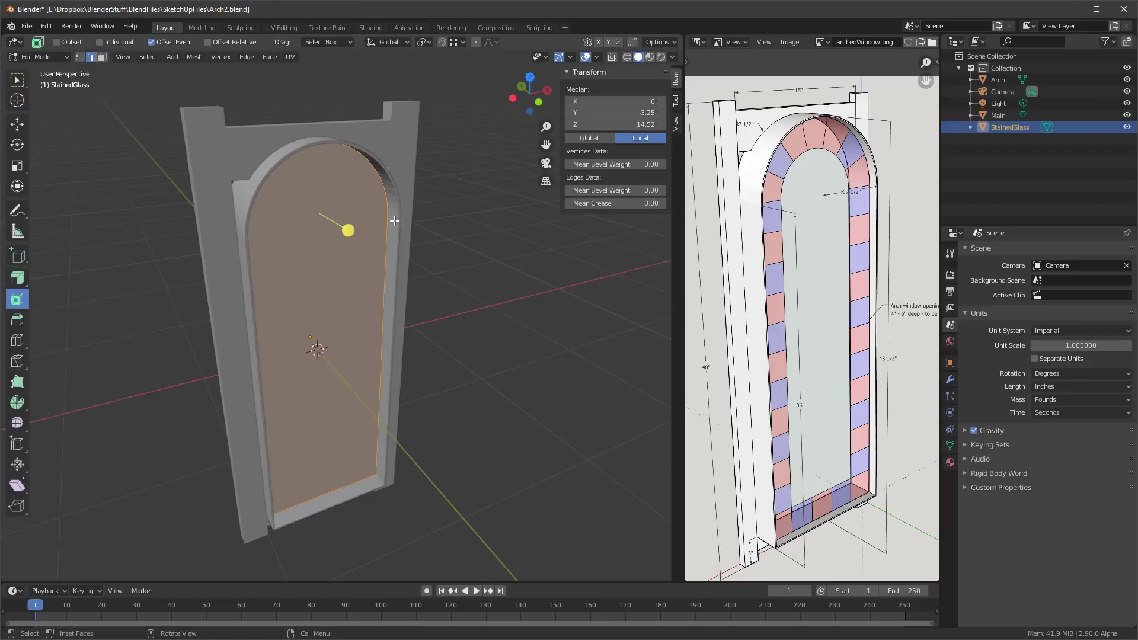
drag(346, 228, 315, 223)
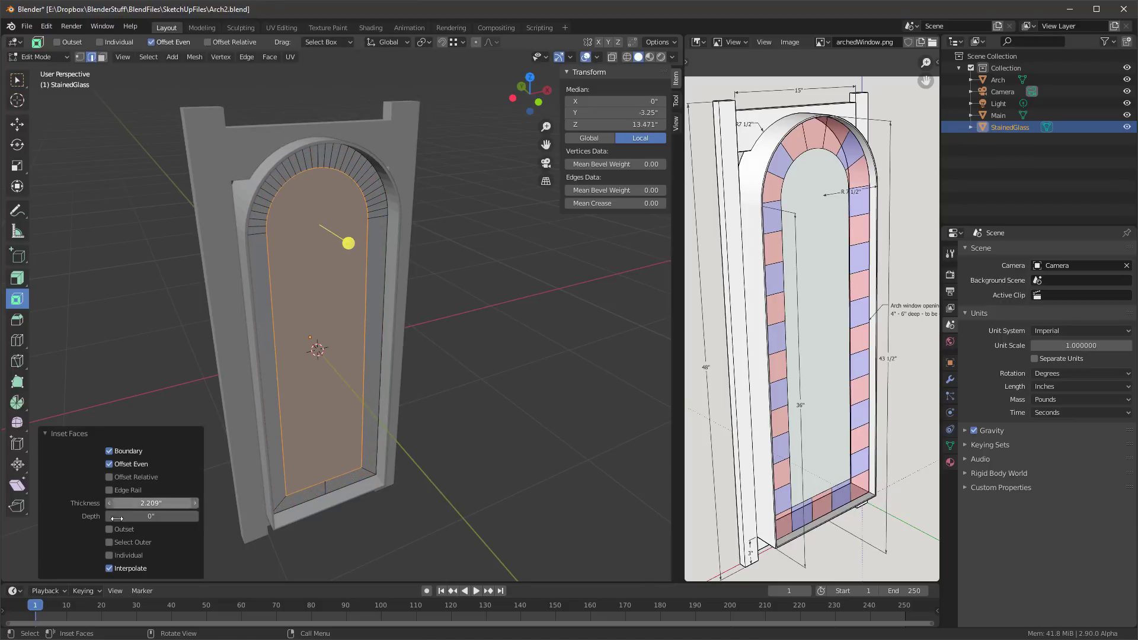
click(178, 503)
text(2)
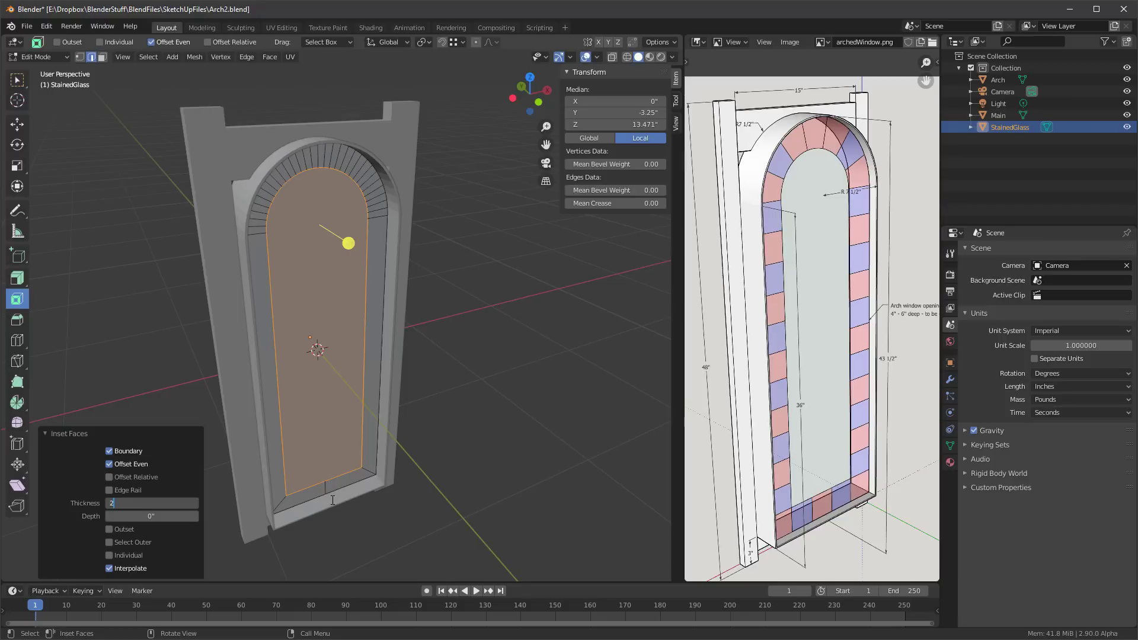
key(Return)
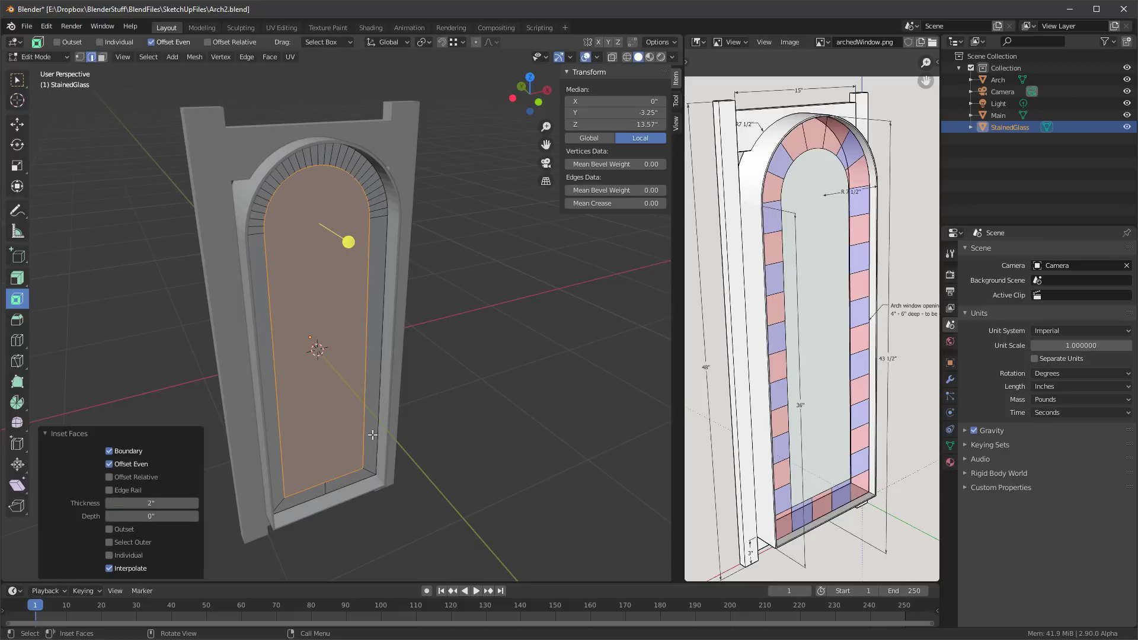
Delete the inset centre face of StainedGlass, leaving only the surrounding border
key(x)
click(316, 221)
middle_drag(481, 252, 491, 226)
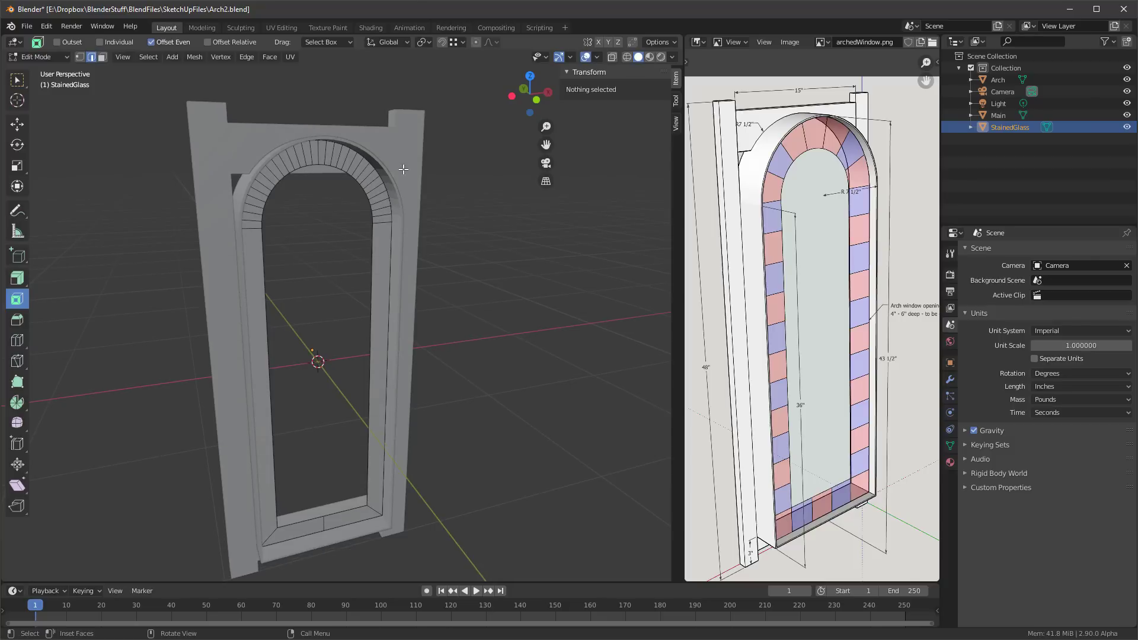
Isolate the StainedGlass border in local view
click(325, 156)
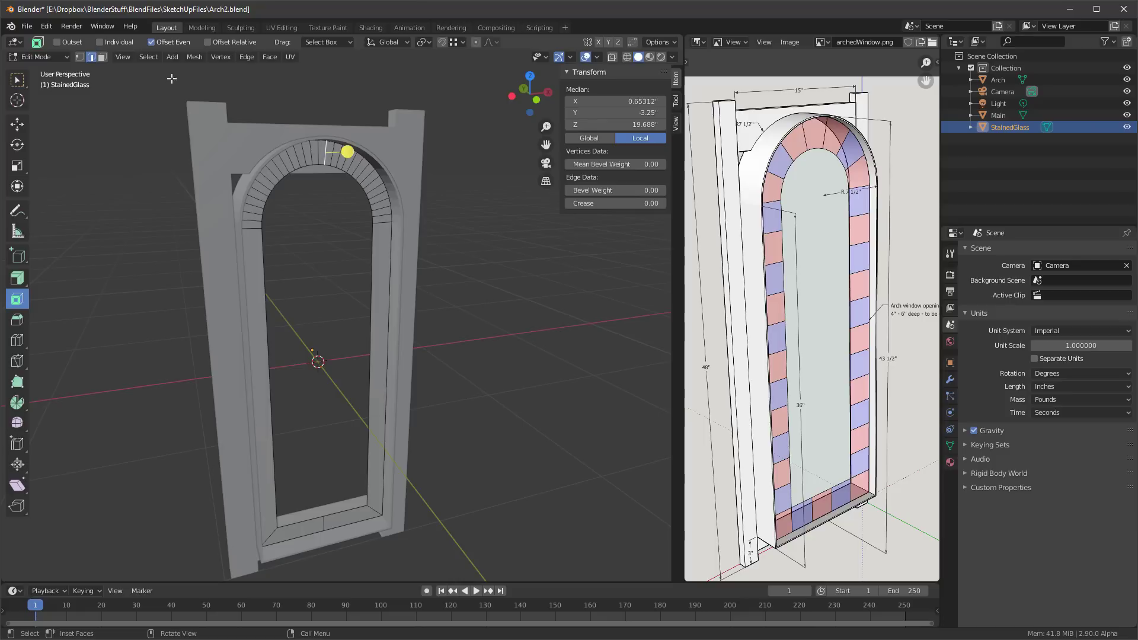
click(123, 57)
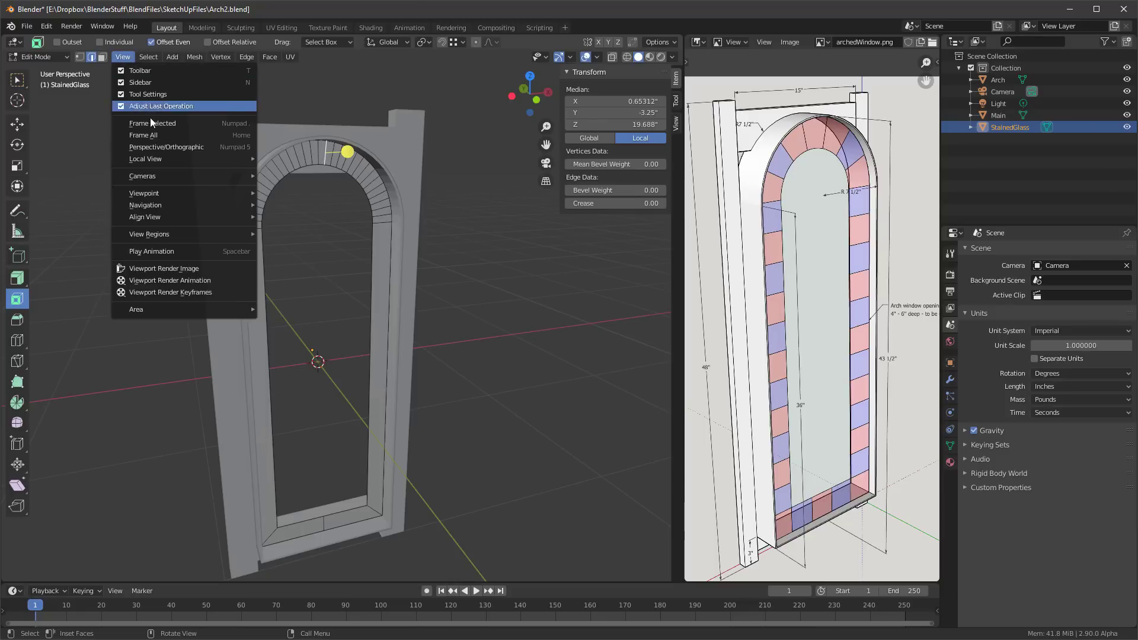
mouse_move(161, 159)
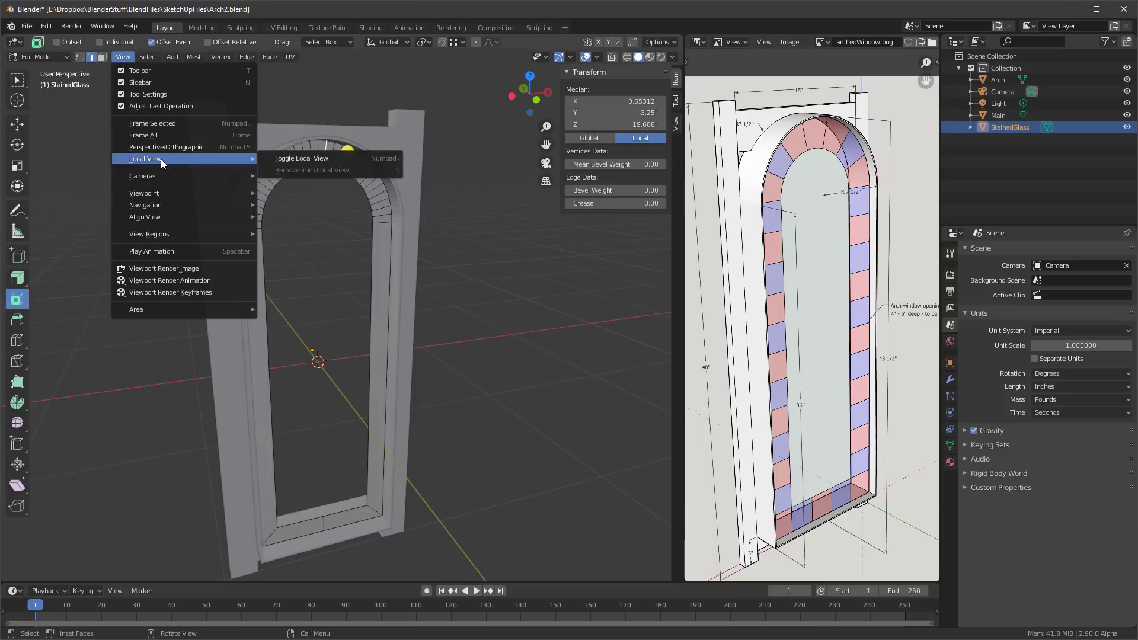
click(295, 157)
middle_drag(196, 214, 447, 167)
key(KP_Divide)
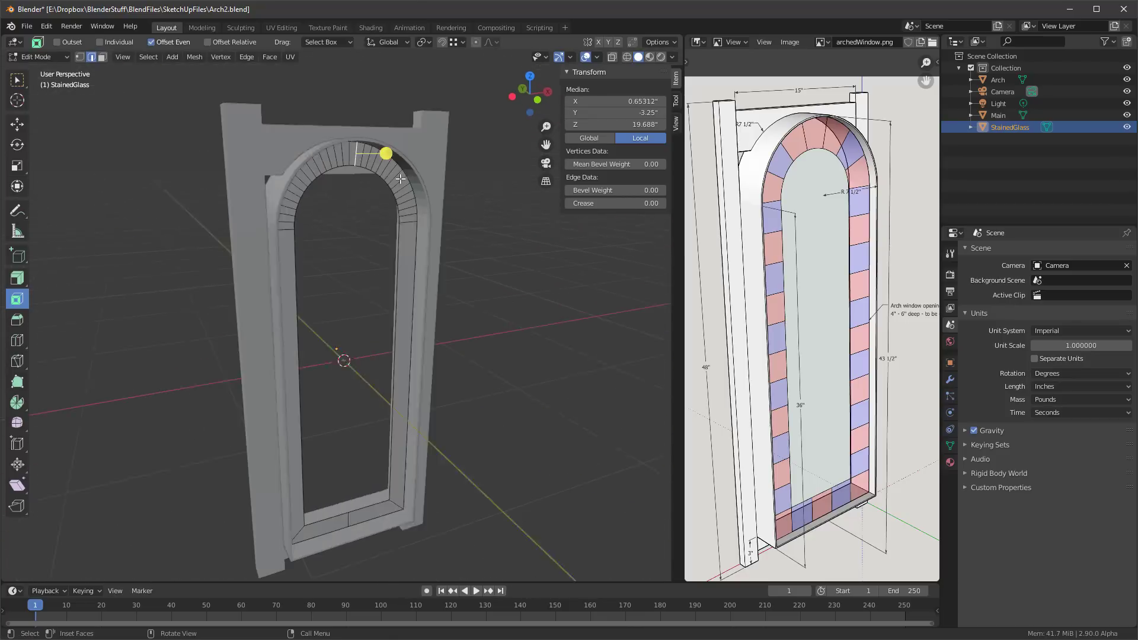
key(KP_Divide)
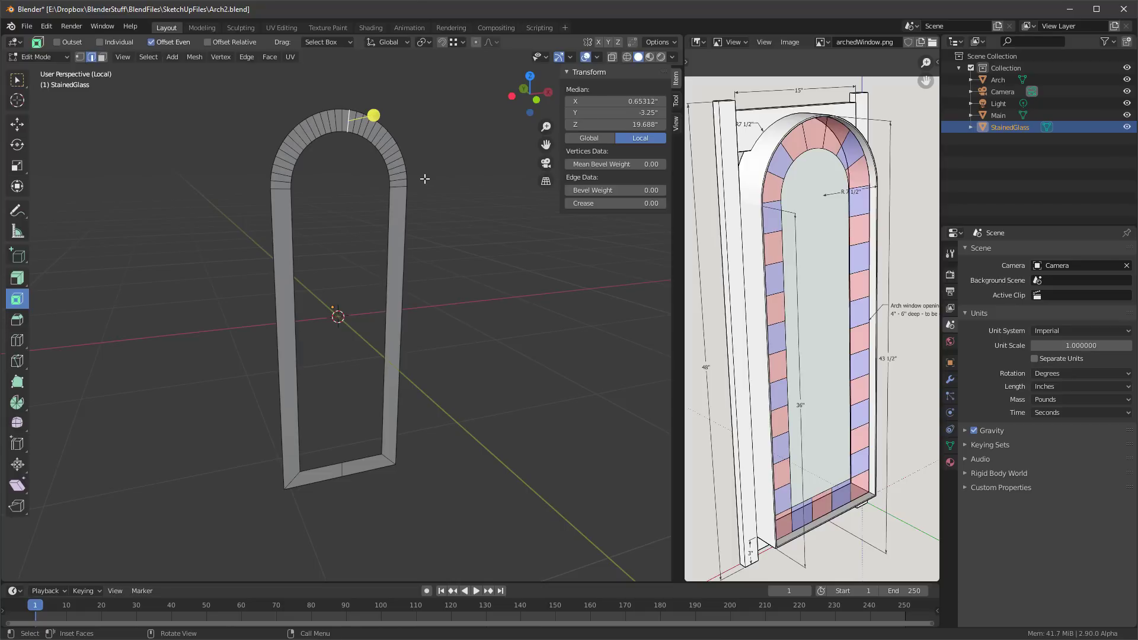
Examine the lower corners and bottom strip of the StainedGlass border in front orthographic view
key(KP_1)
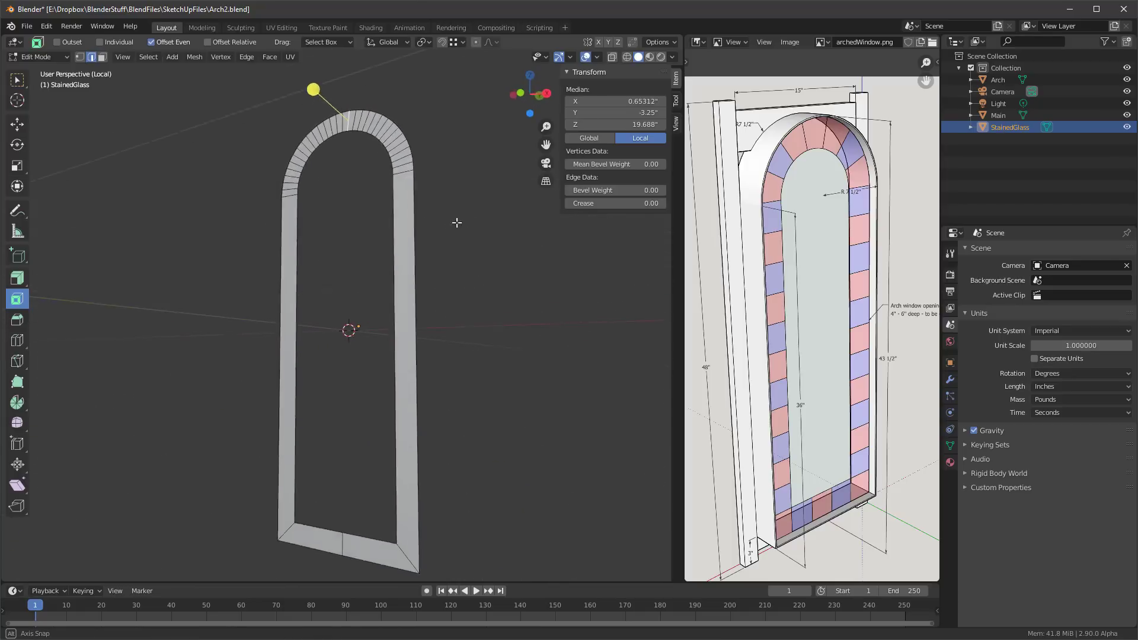
scroll(452, 465, up, 5)
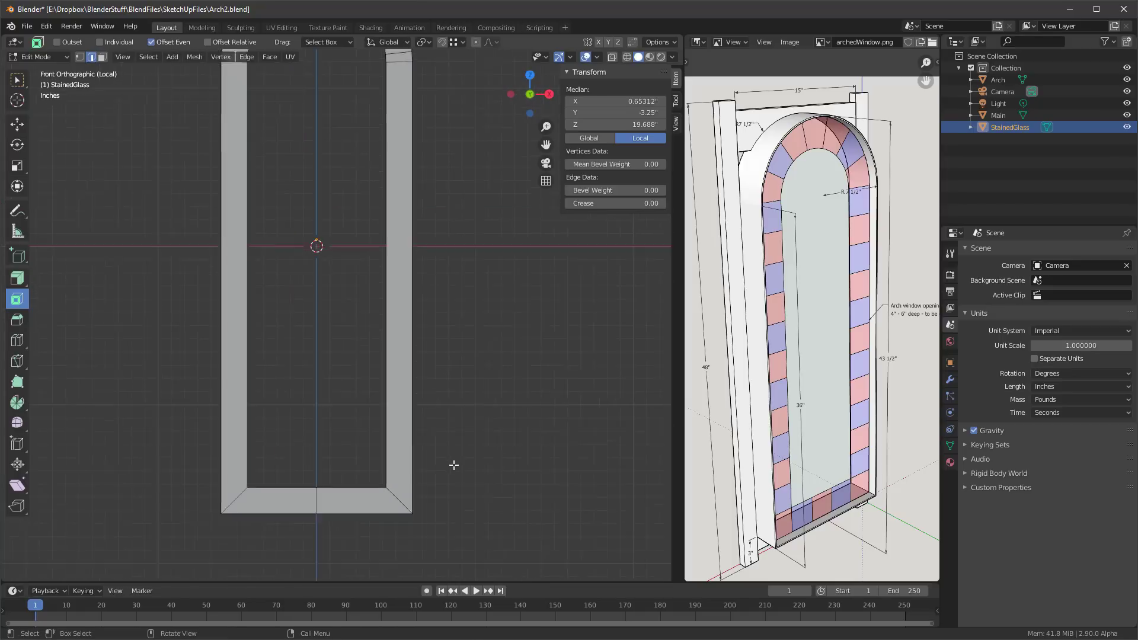
scroll(453, 465, down, 6)
scroll(459, 463, up, 2)
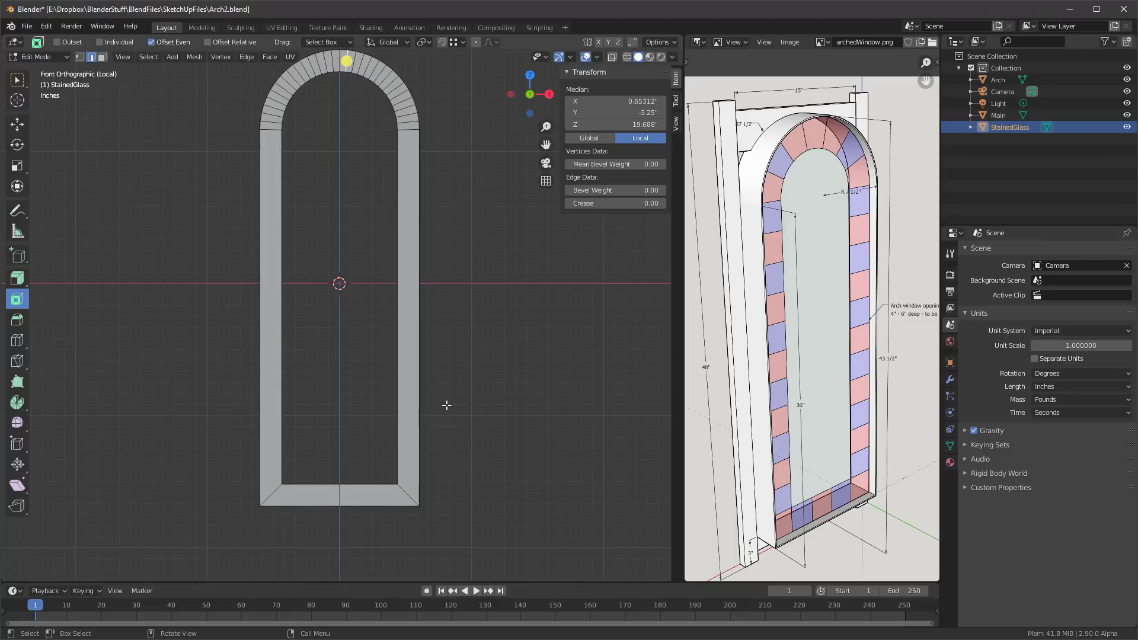
mouse_move(499, 309)
shift+middle_down()
mouse_move(514, 343)
mouse_move(498, 323)
shift+middle_up()
scroll(439, 503, up, 1)
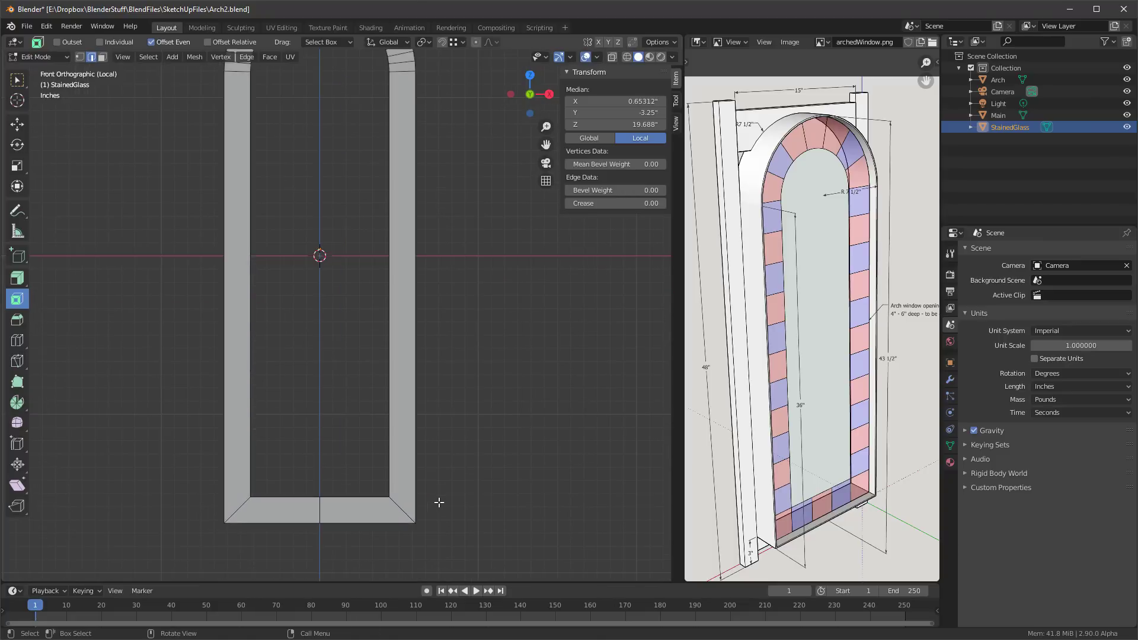
scroll(477, 488, up, 1)
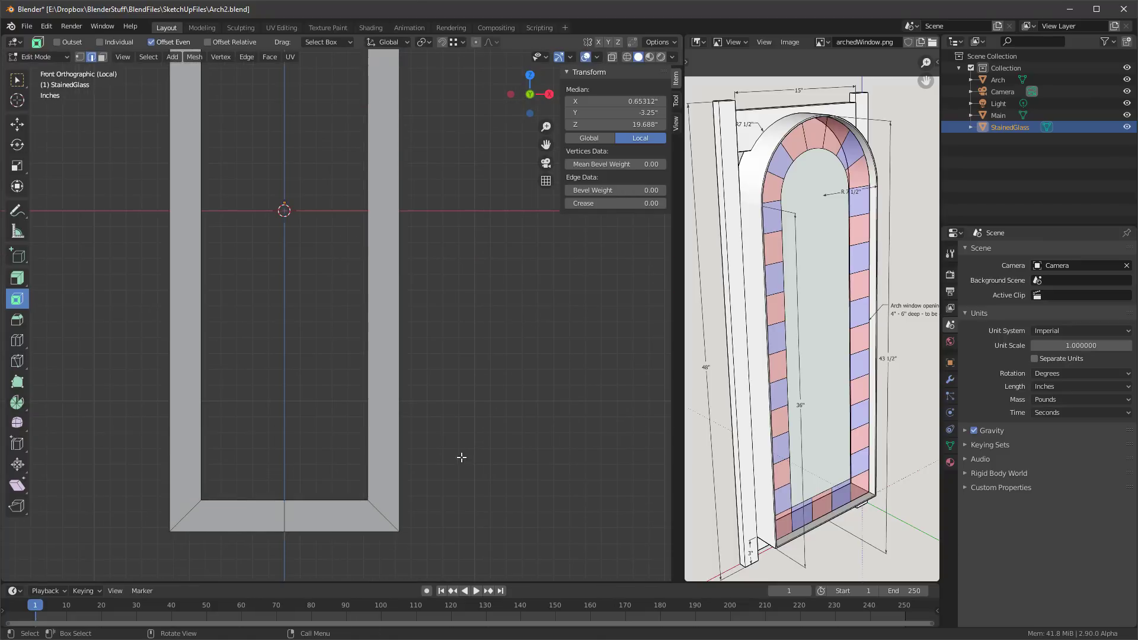
shift+middle_drag(460, 457, 503, 403)
scroll(478, 371, up, 1)
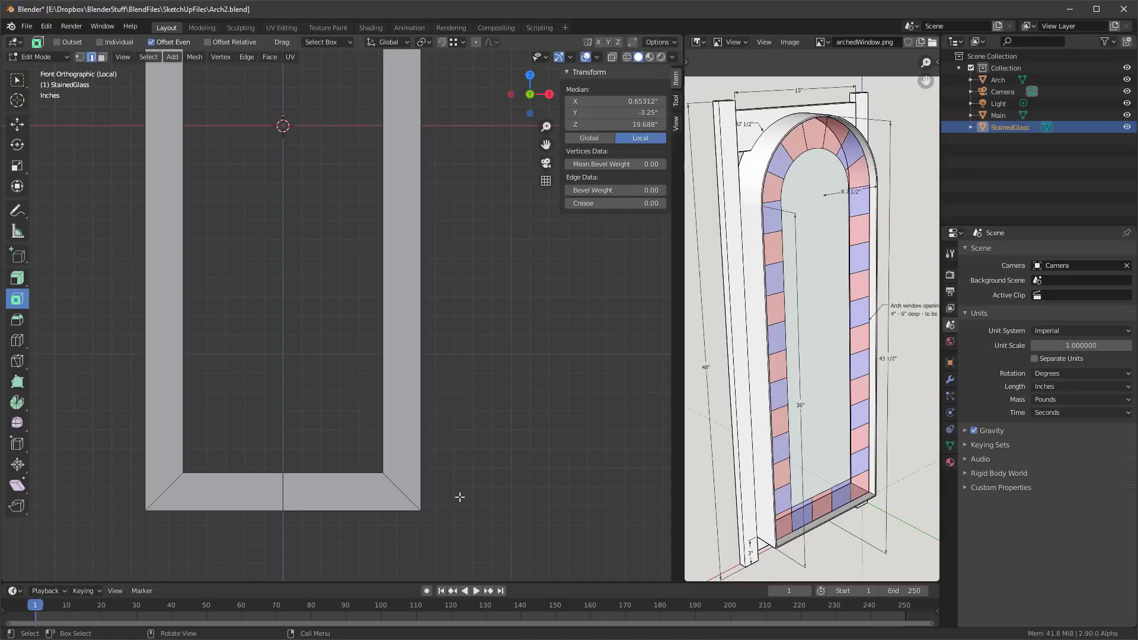
Knife-cut StainedGlass from its lower-right inner corner horizontally to the outer side and vertically to the bottom edge, forming a corner square
key(k)
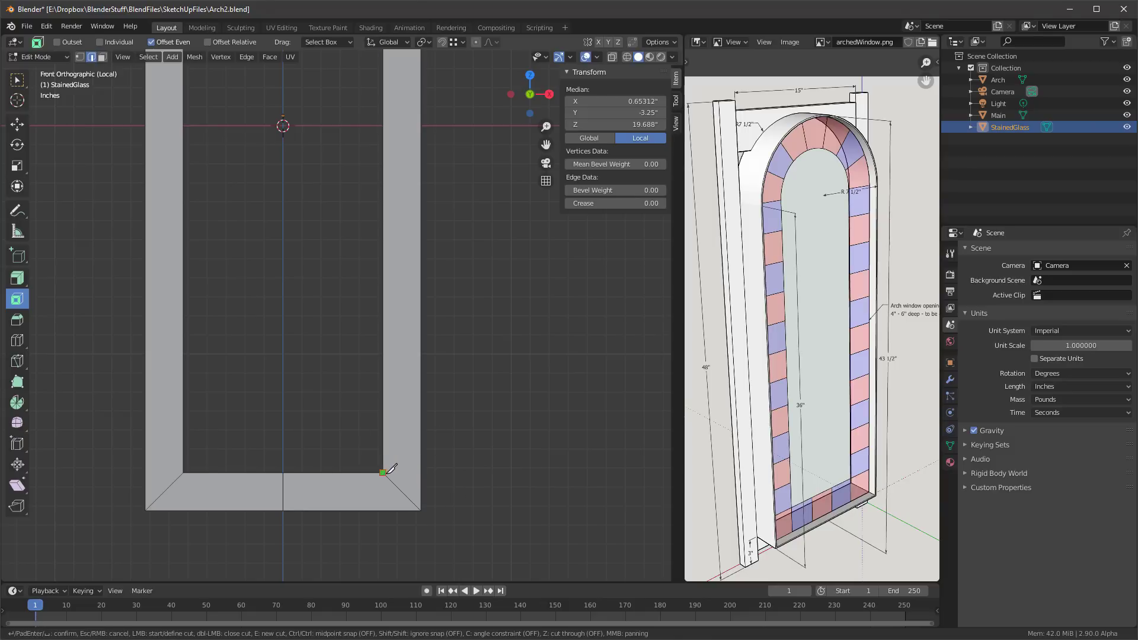
click(383, 473)
key(c)
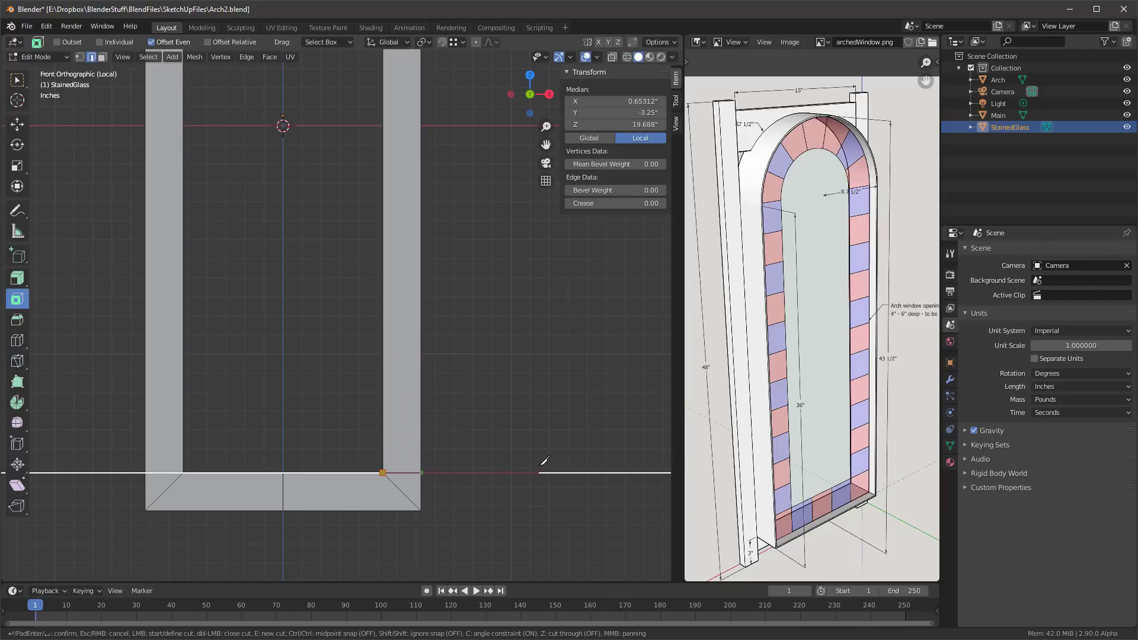
click(539, 472)
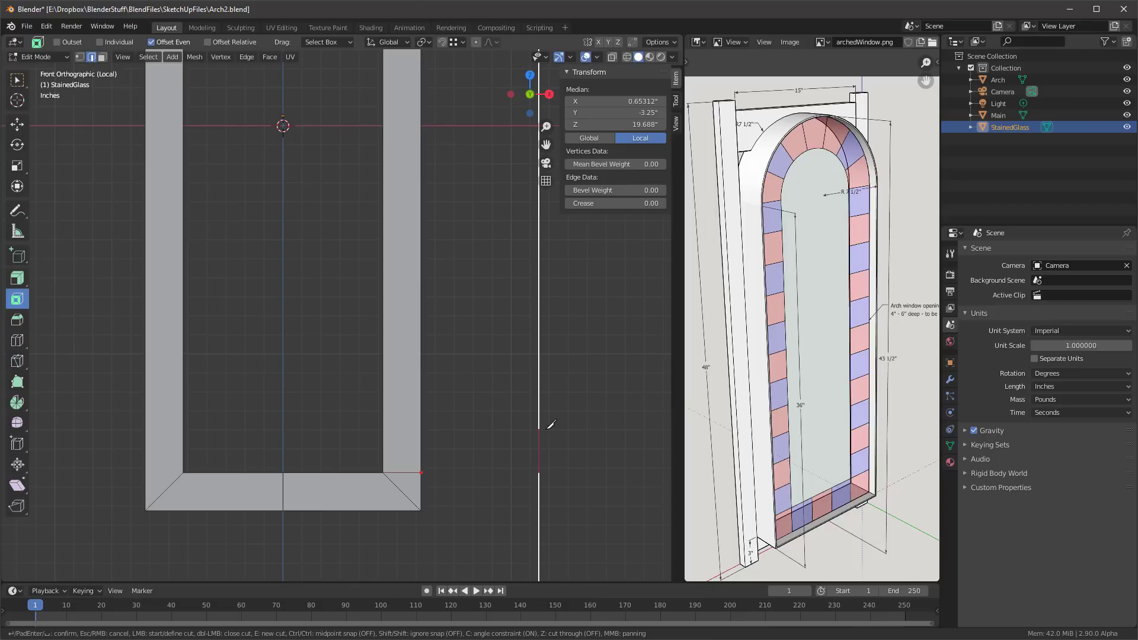
key(e)
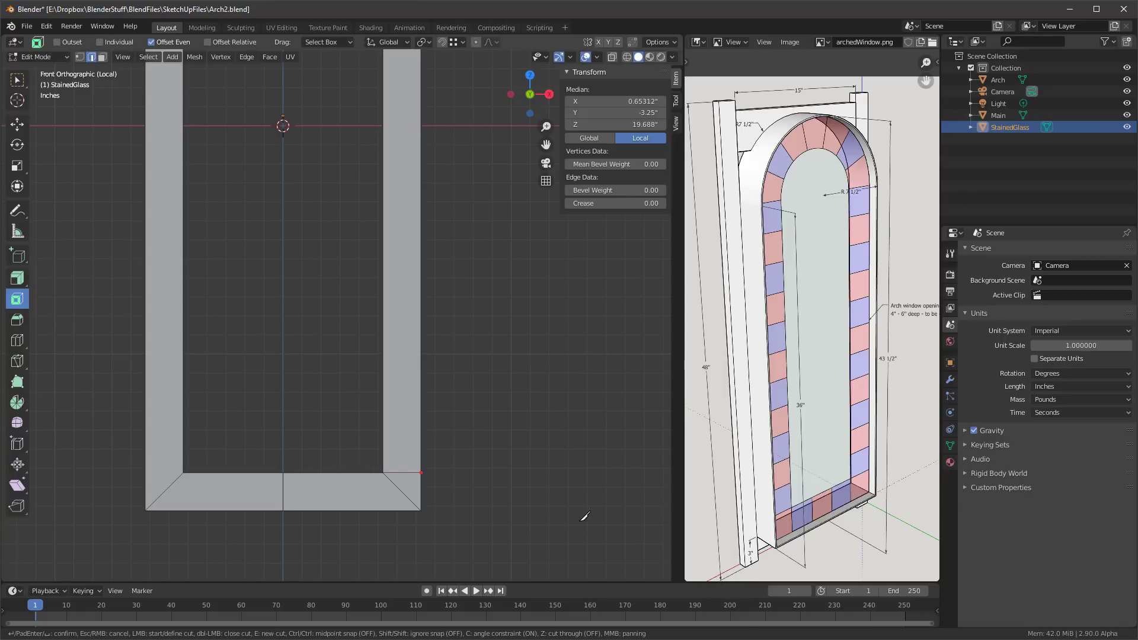
click(383, 472)
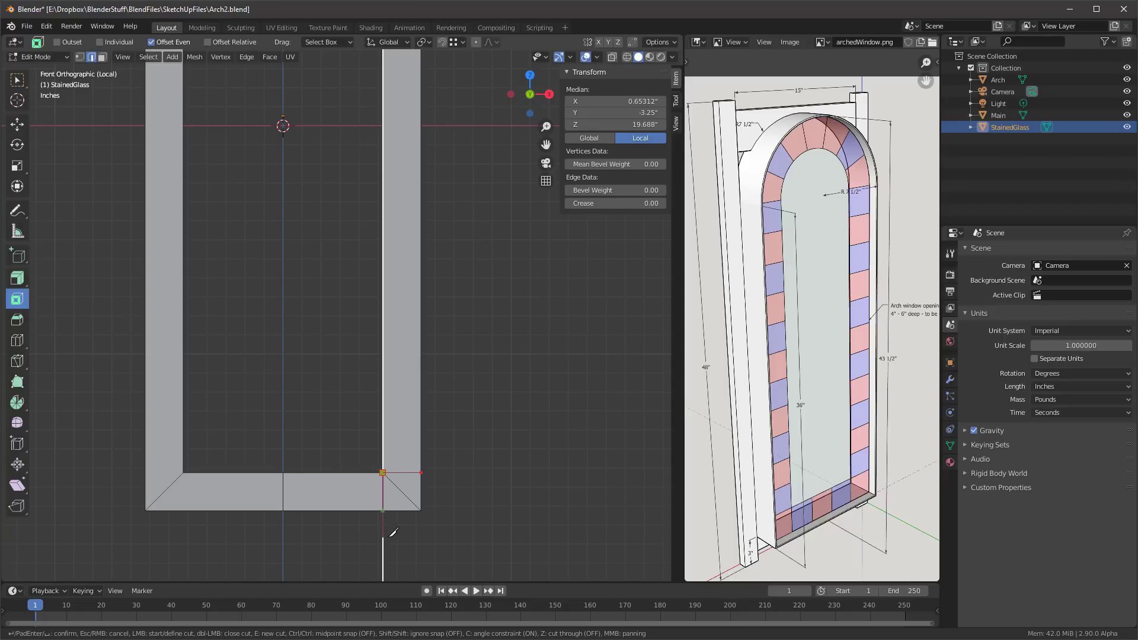
click(383, 511)
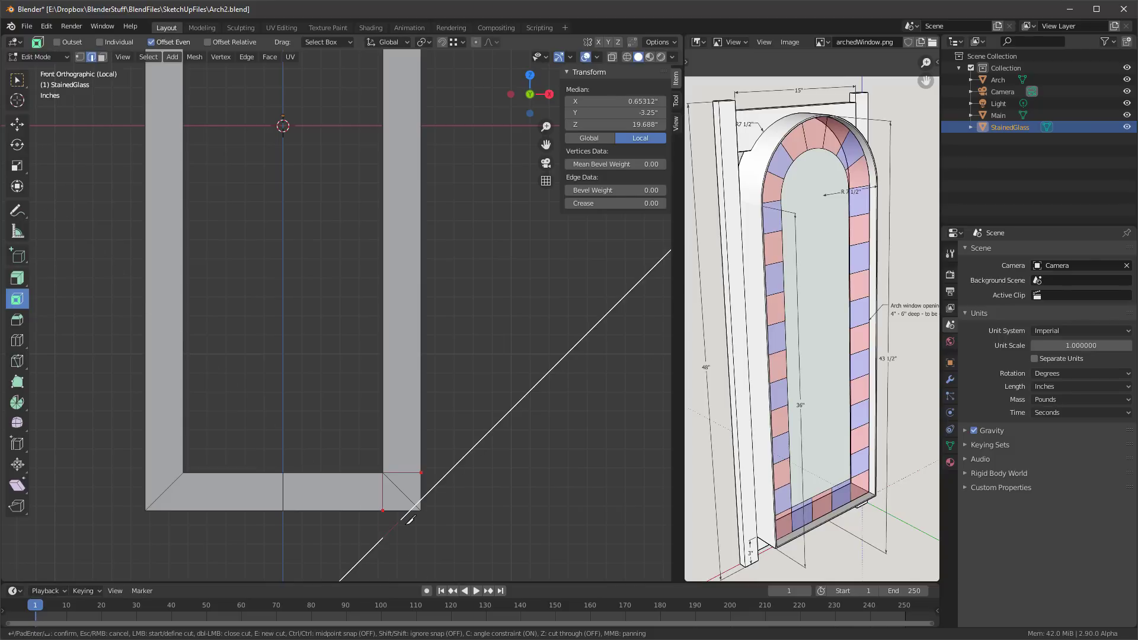
key(Return)
Try to remove the diagonal edge in the lower-right corner square with Dissolve Edges, and undo it
scroll(490, 384, down, 5)
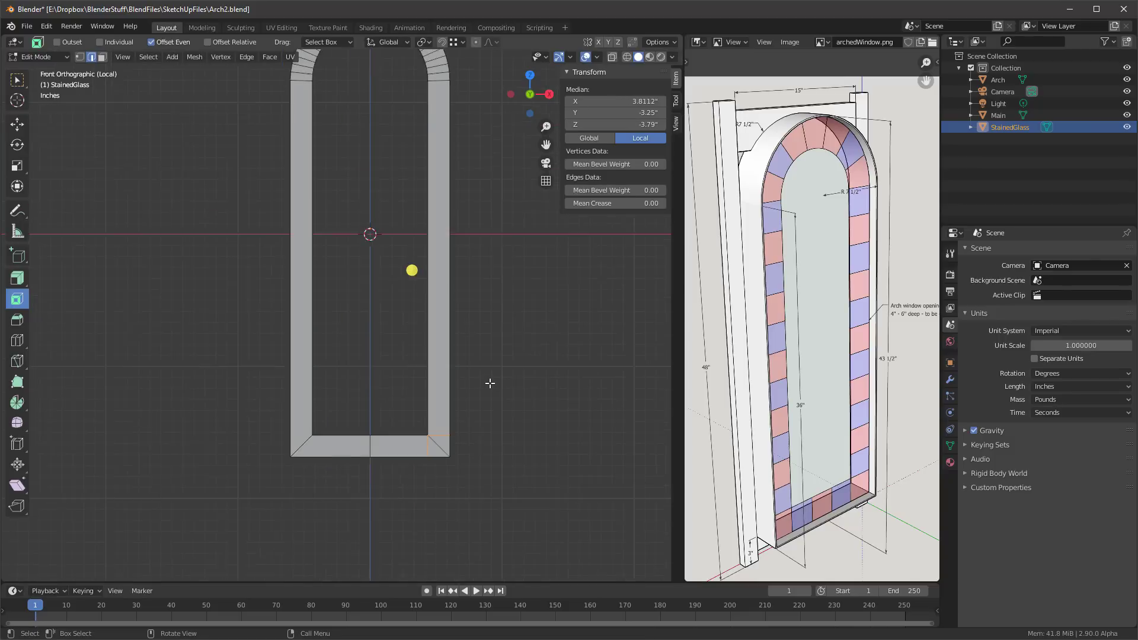
scroll(495, 438, up, 3)
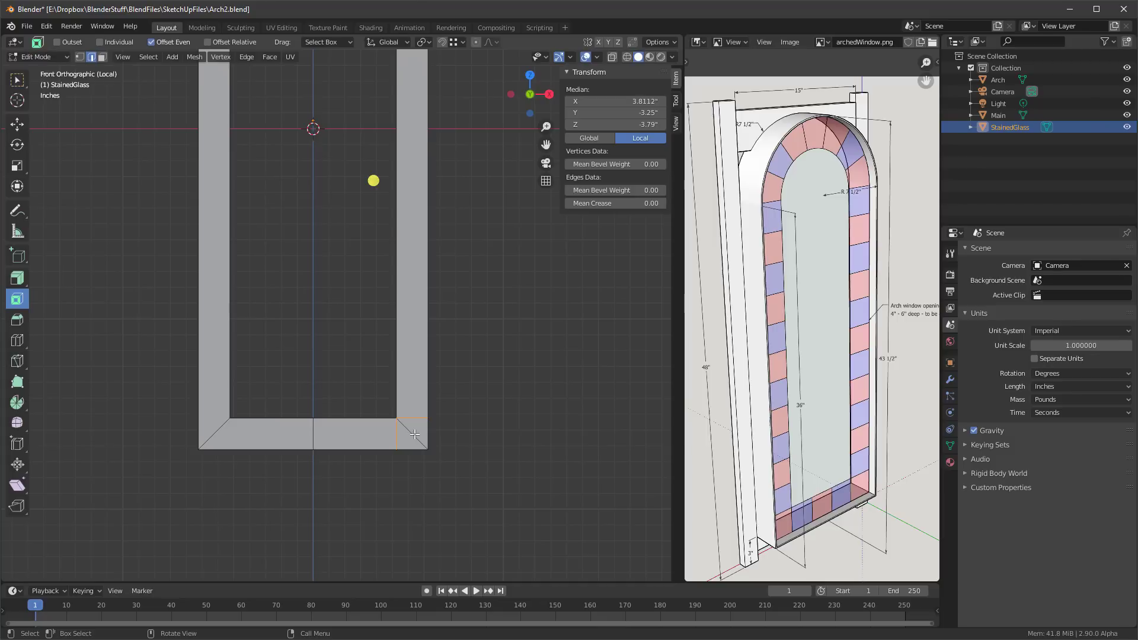
middle_drag(413, 433, 543, 428)
click(17, 79)
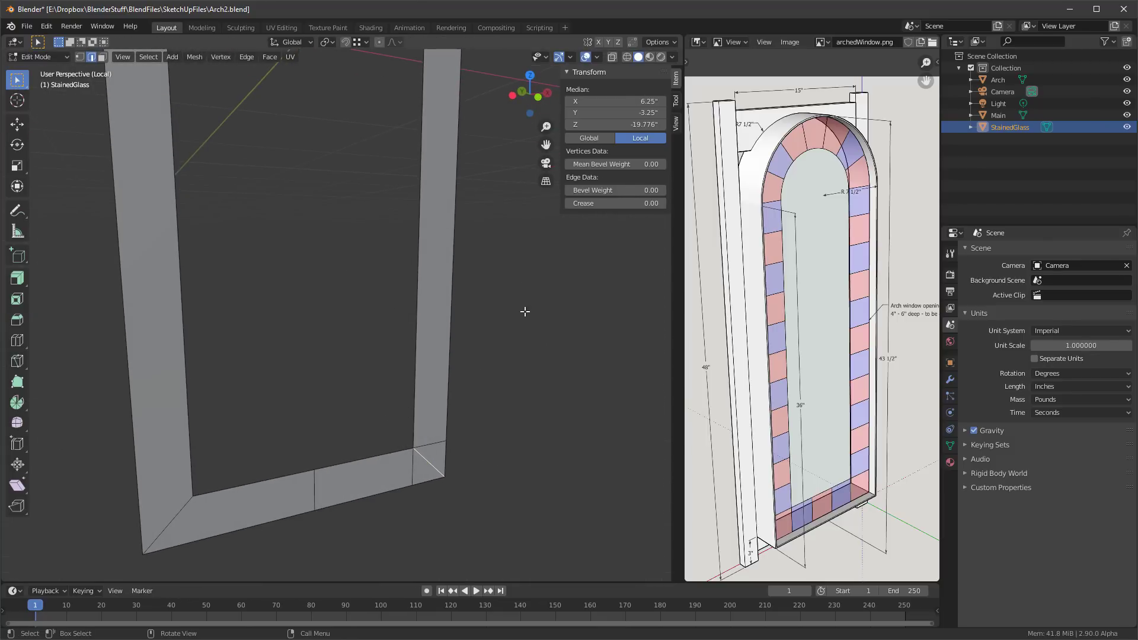
key(x)
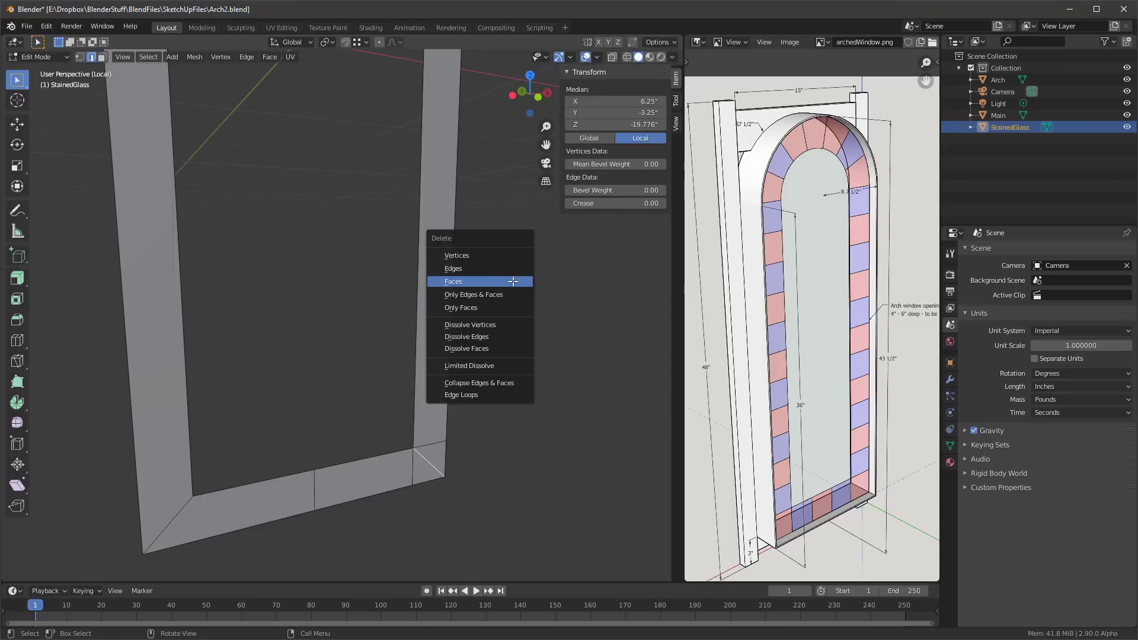
click(461, 272)
click(461, 477)
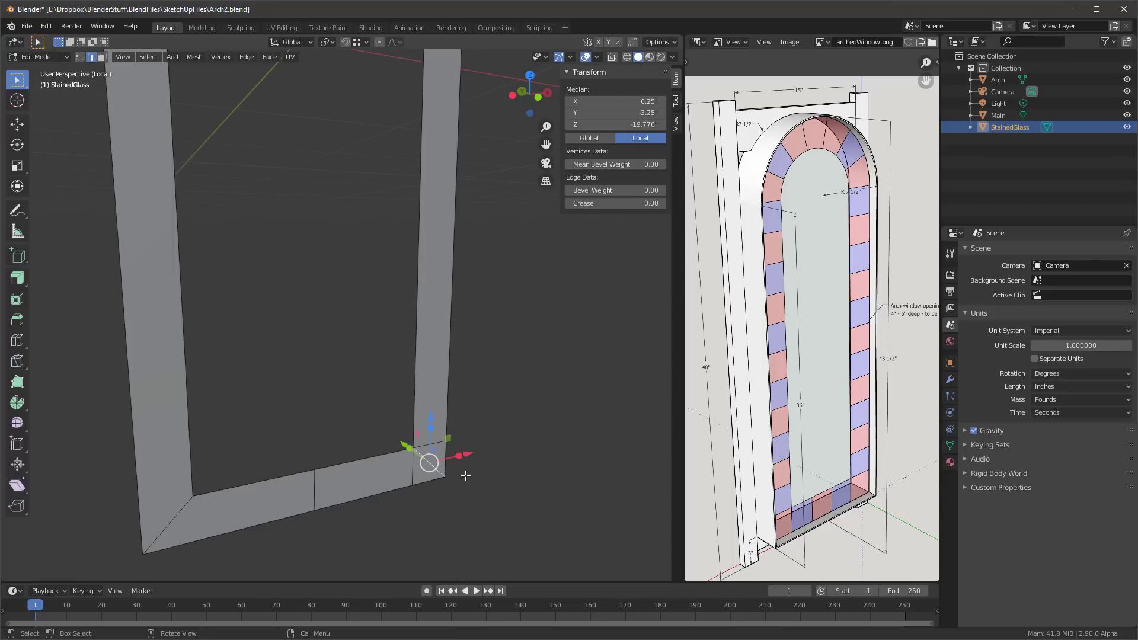
key(x)
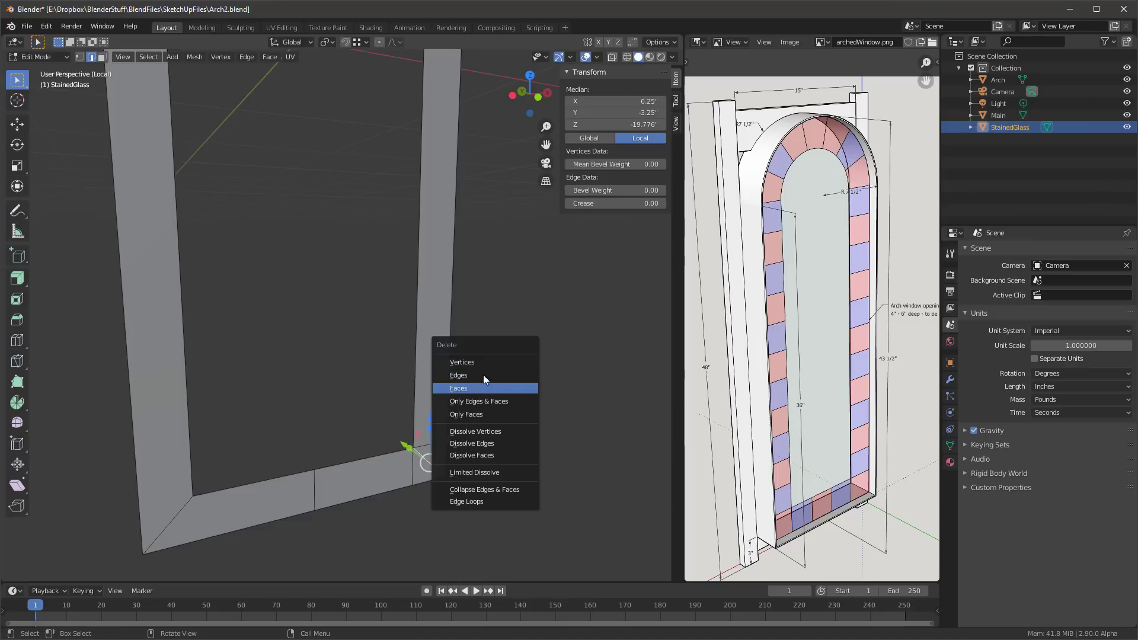
click(469, 444)
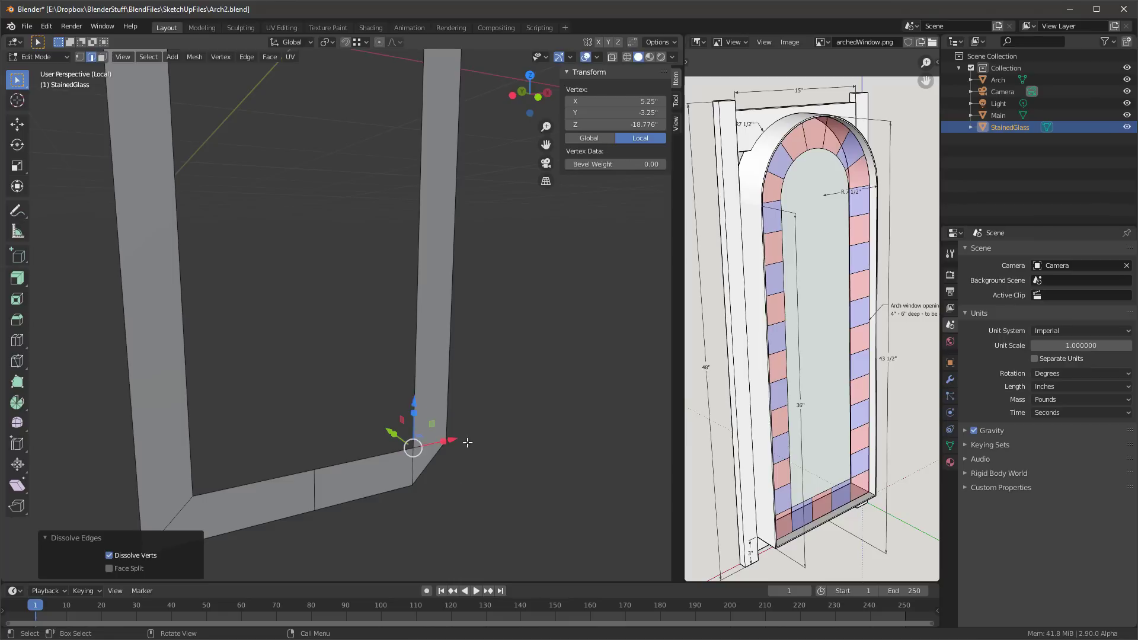
key(ctrl+z)
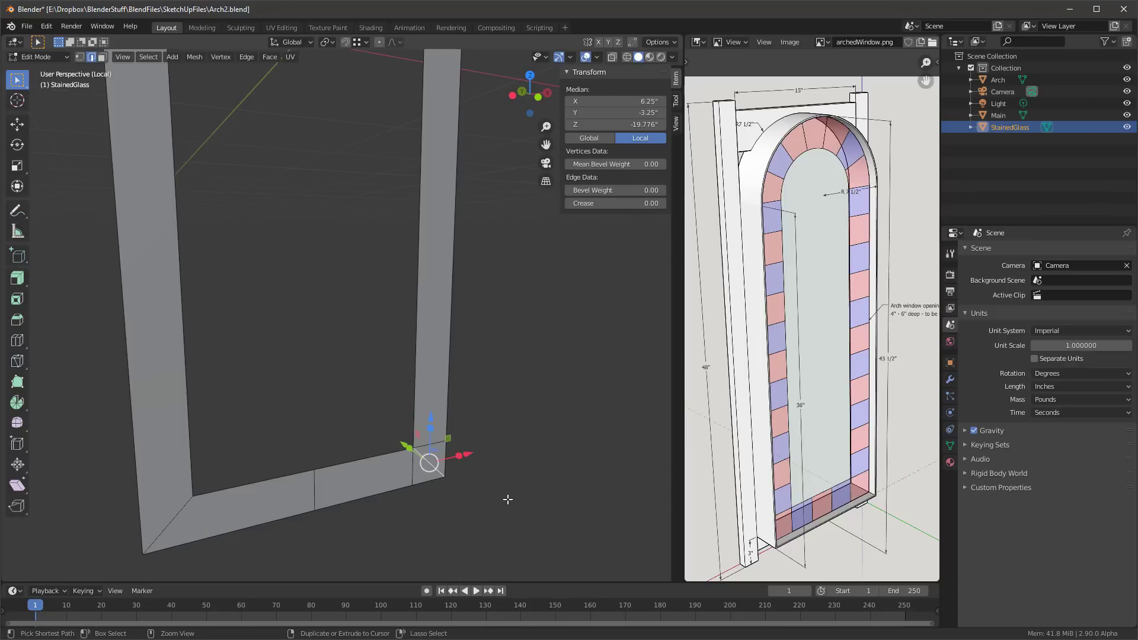
Remove the diagonal edge from the lower-right corner square with Limited Dissolve and clear the selection
key(x)
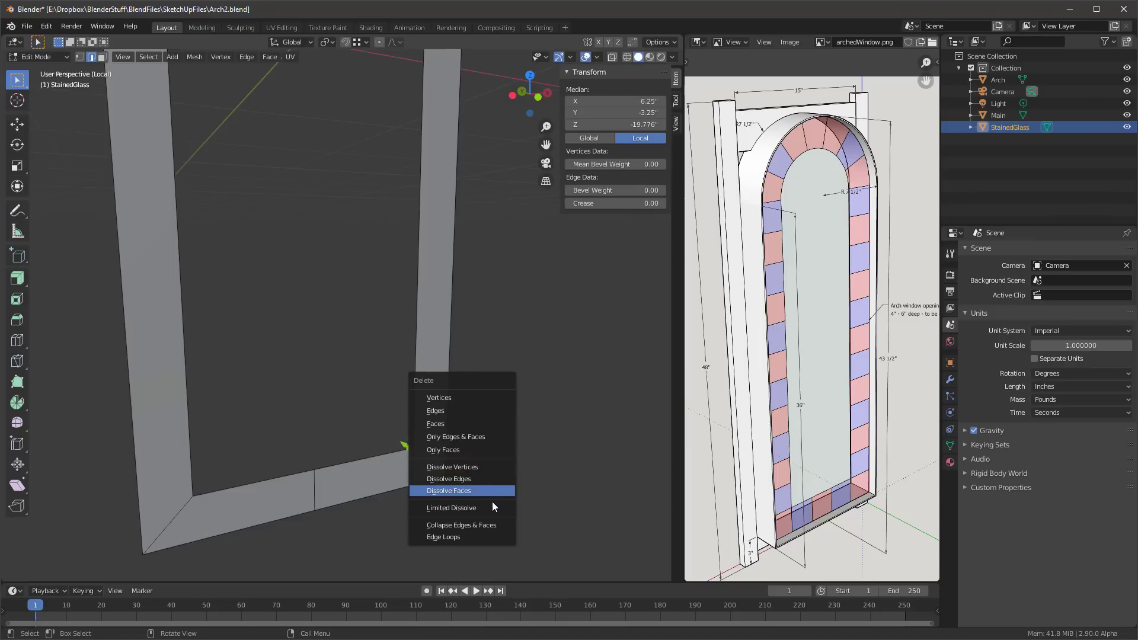
click(492, 503)
click(528, 398)
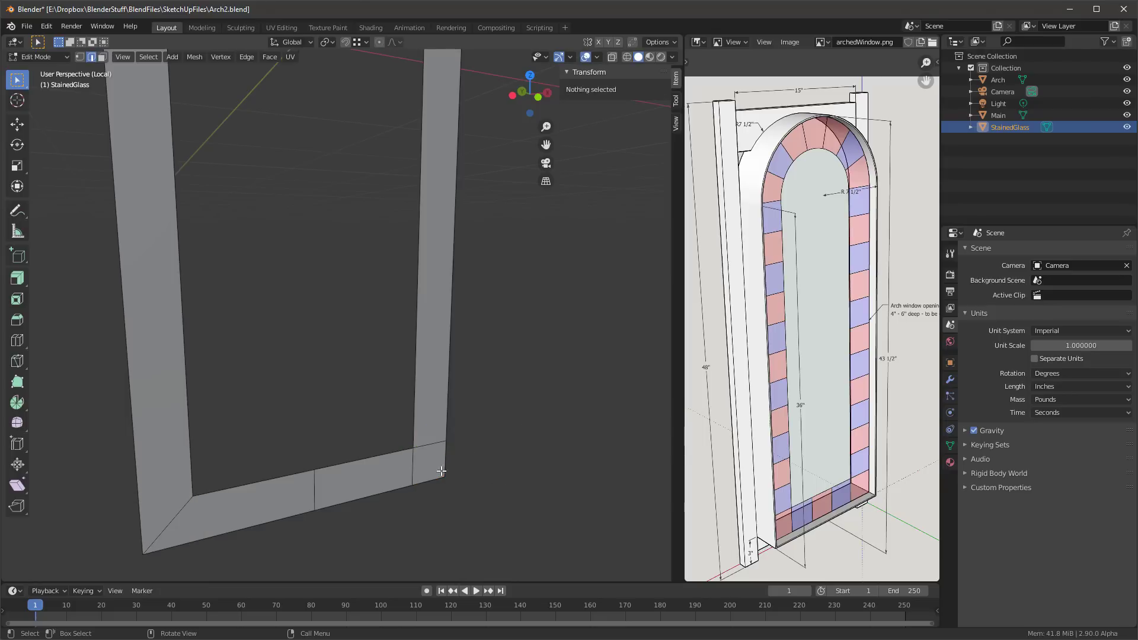
middle_drag(528, 398, 397, 444)
scroll(388, 427, down, 5)
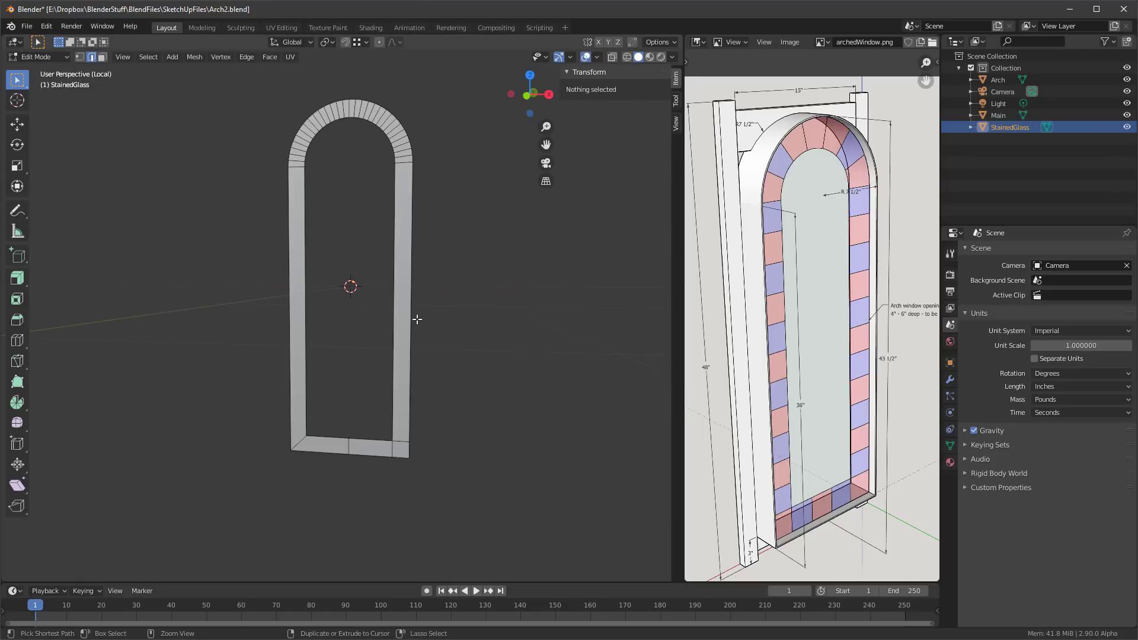
key(ctrl+r)
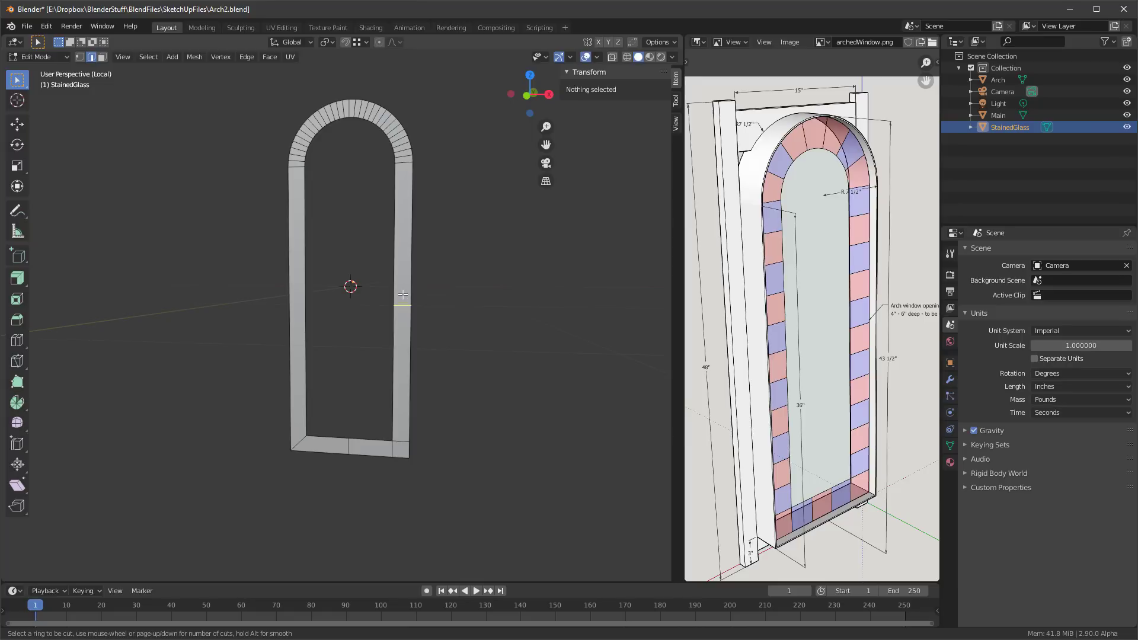
scroll(402, 269, up, 1)
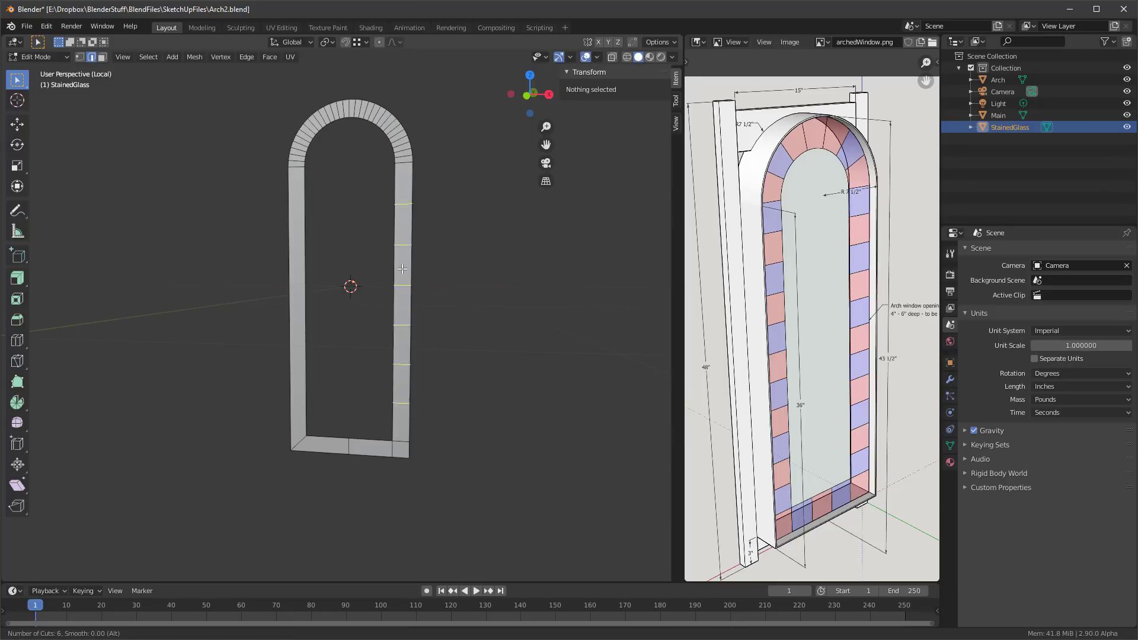
scroll(403, 269, up, 7)
scroll(408, 261, up, 2)
scroll(408, 259, down, 1)
scroll(427, 244, up, 1)
right_click(416, 283)
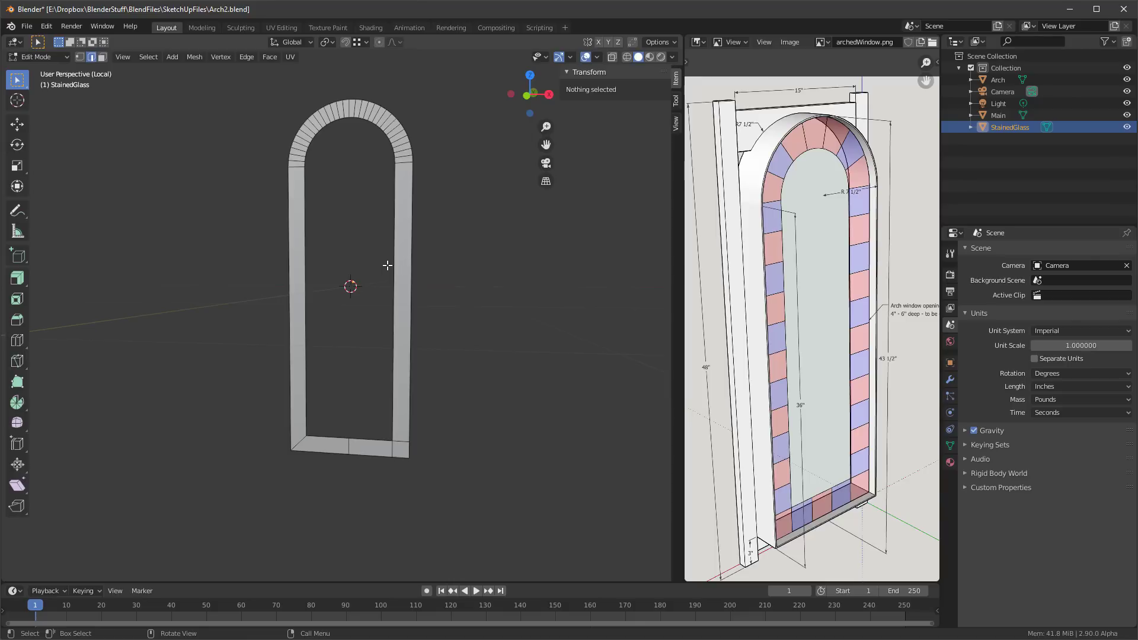
Add 16 evenly spaced loop cuts across the right straight side of the StainedGlass border, without sliding them
key(KP_1)
scroll(387, 265, up, 3)
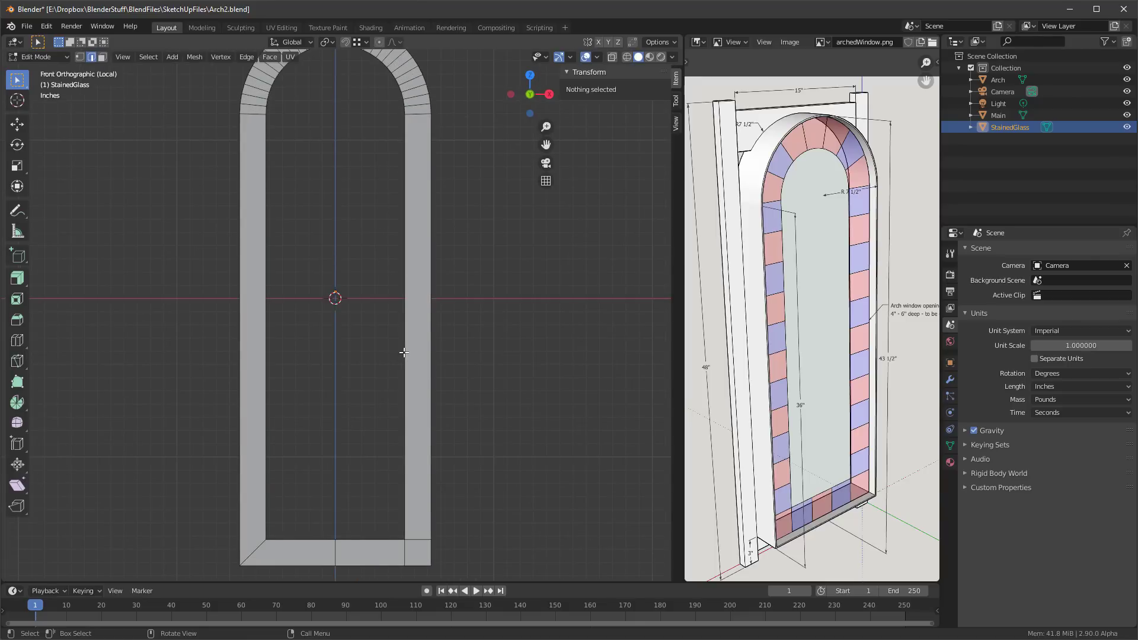
key(ctrl+r)
scroll(438, 341, up, 11)
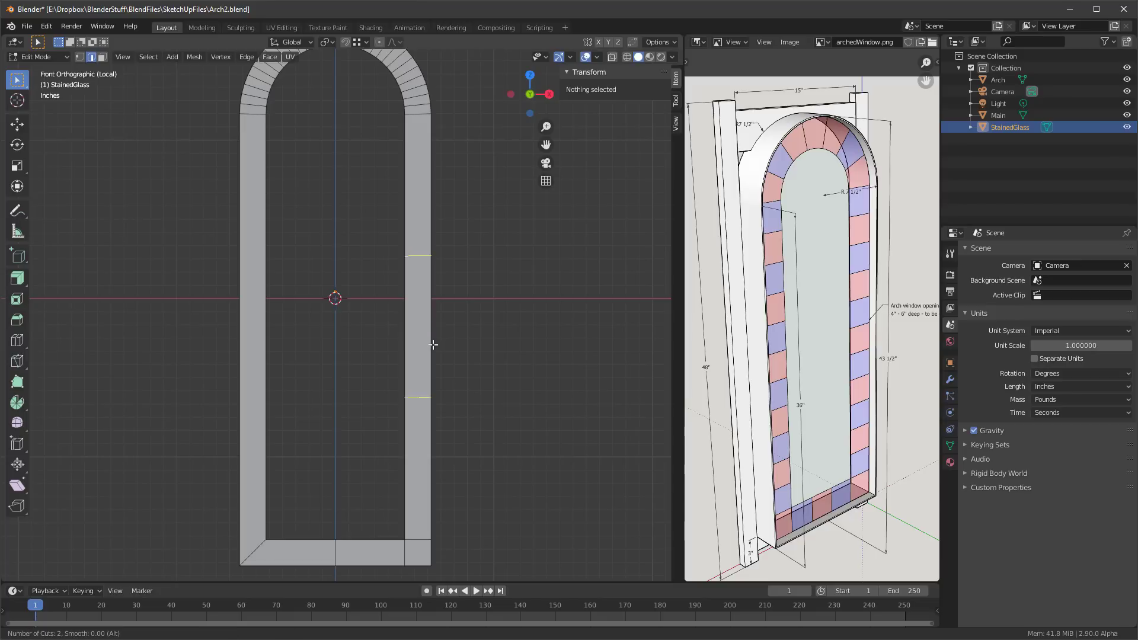
scroll(434, 345, up, 4)
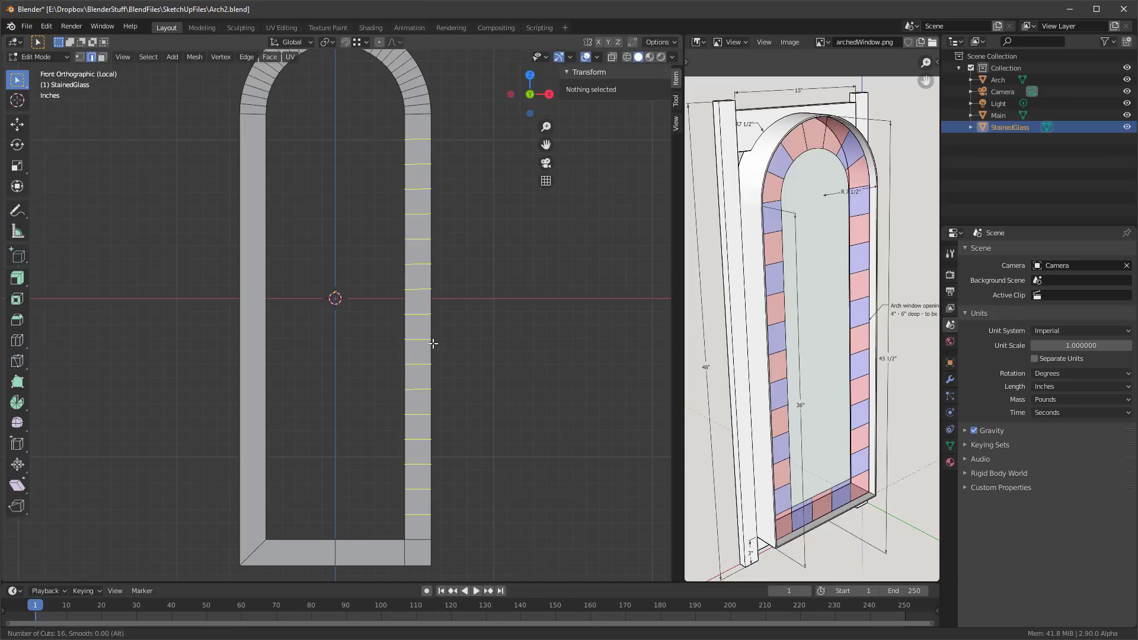
click(433, 343)
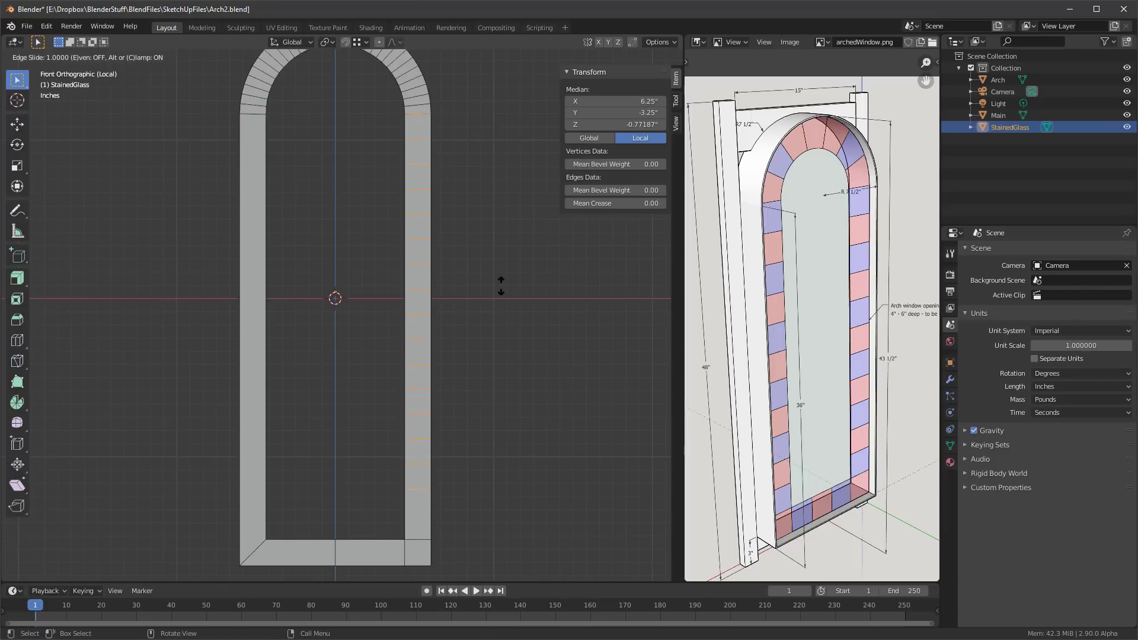
right_click(506, 308)
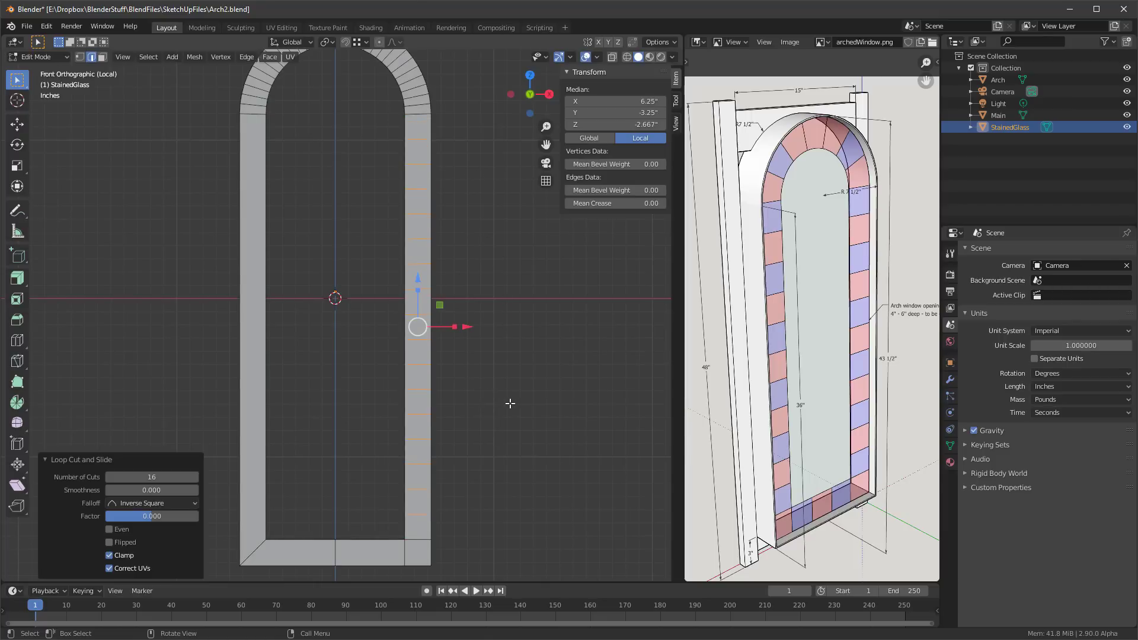
scroll(527, 400, down, 1)
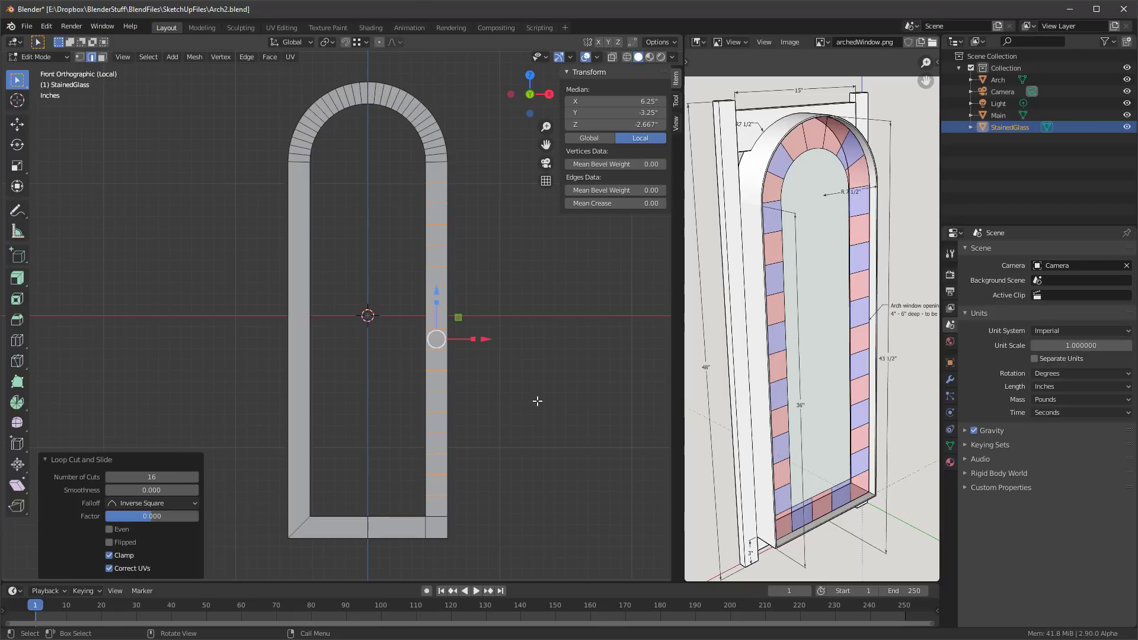
Symmetrize the whole StainedGlass mesh with direction +X to -X and clear the selection
middle_drag(562, 363, 530, 325)
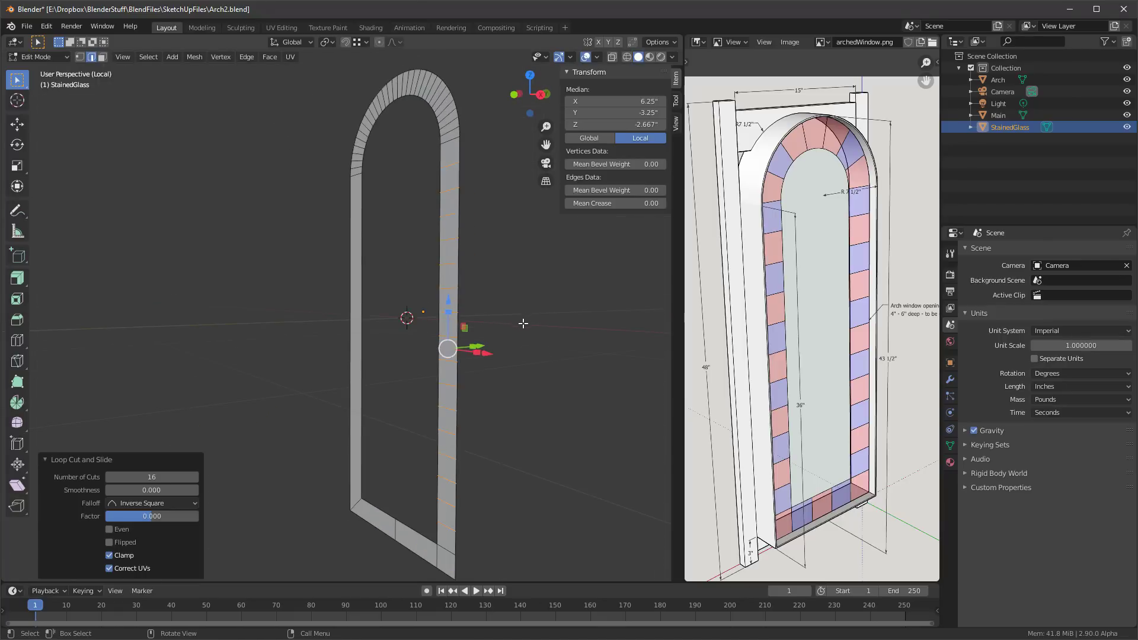
key(a)
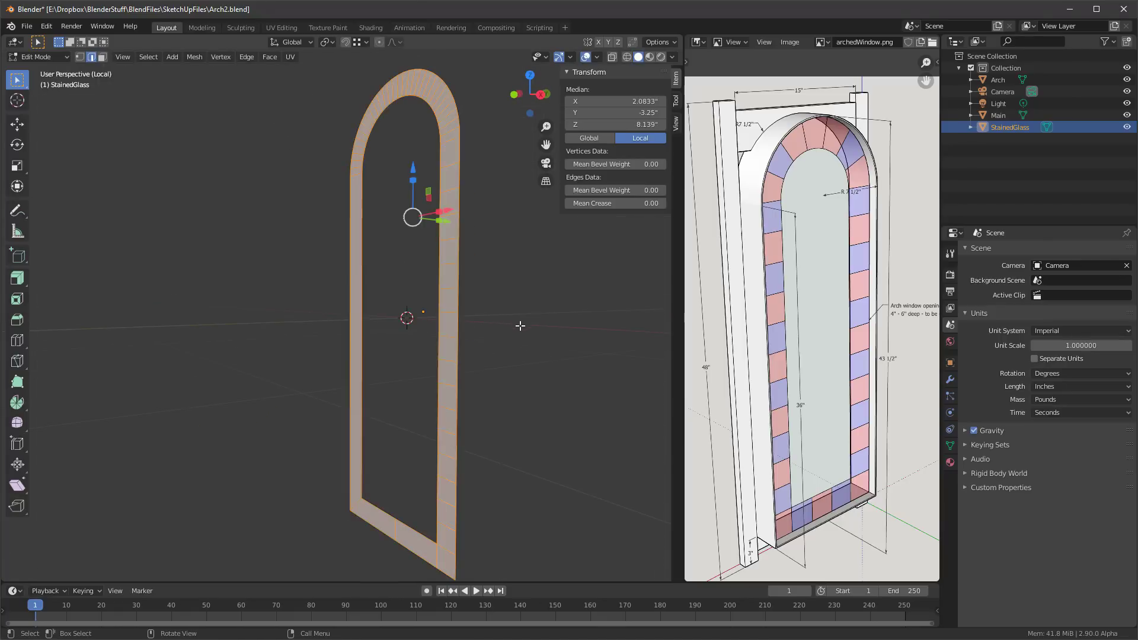
click(200, 59)
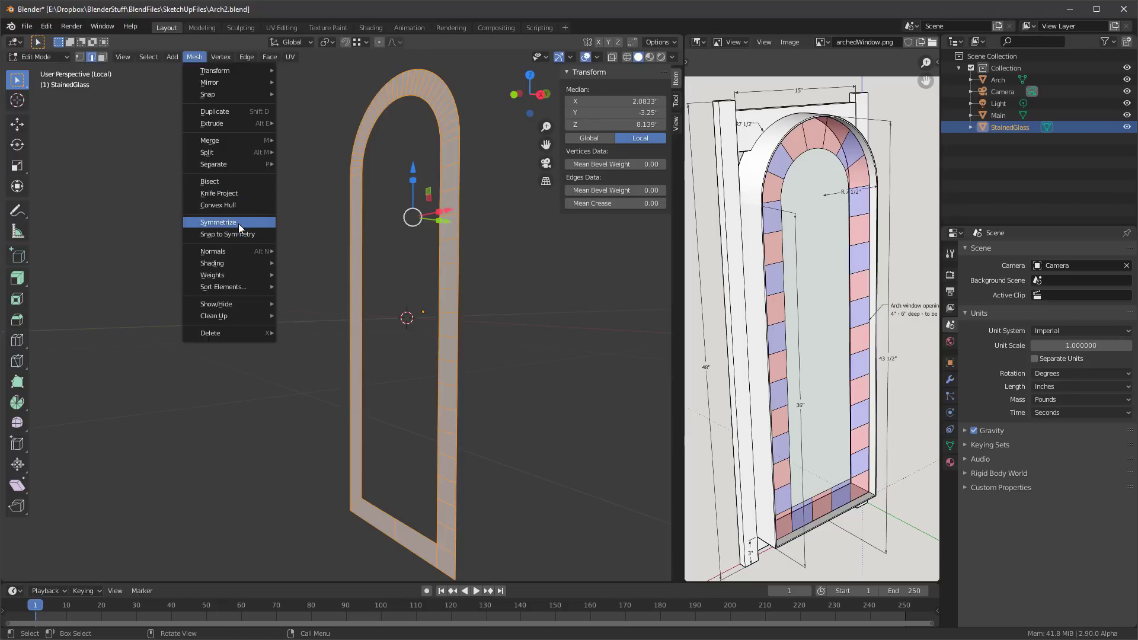
key(q)
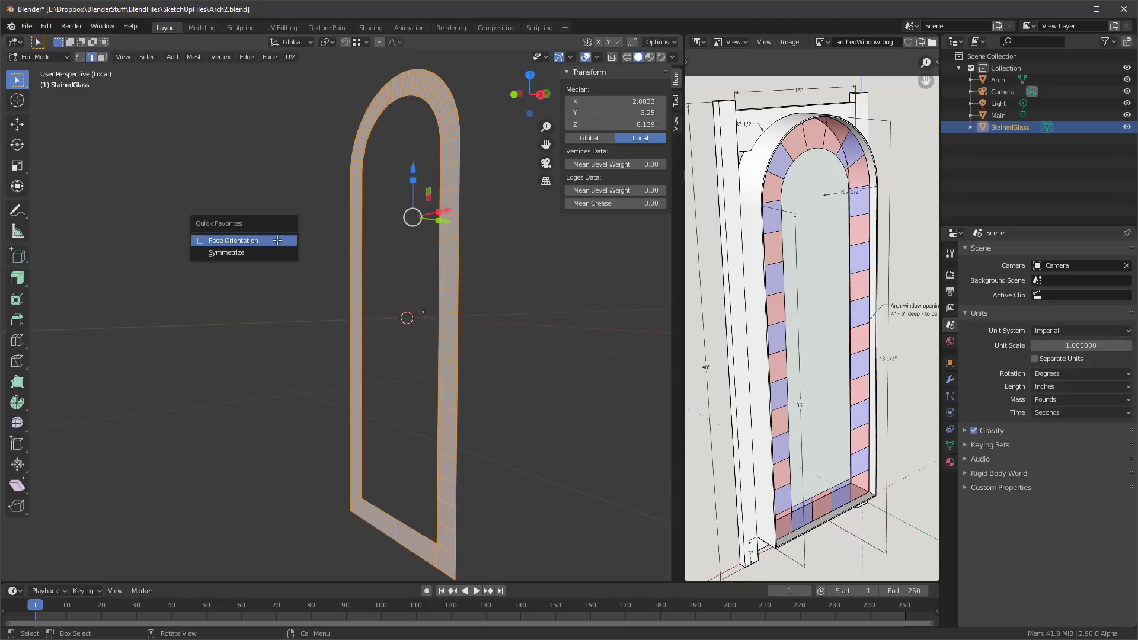
click(256, 251)
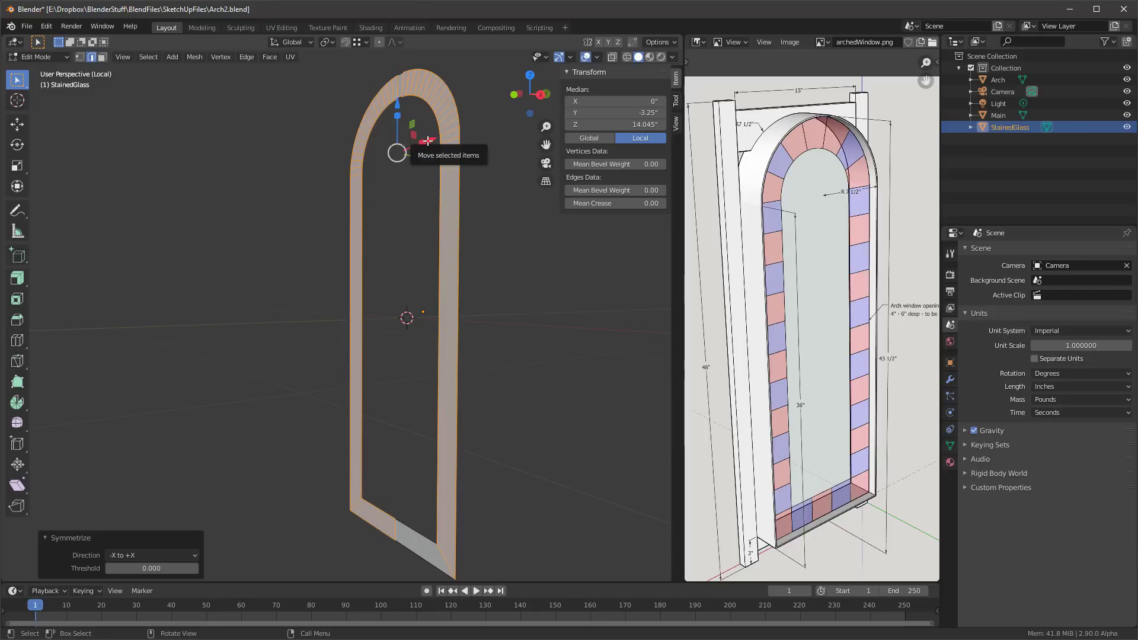
click(132, 557)
click(135, 529)
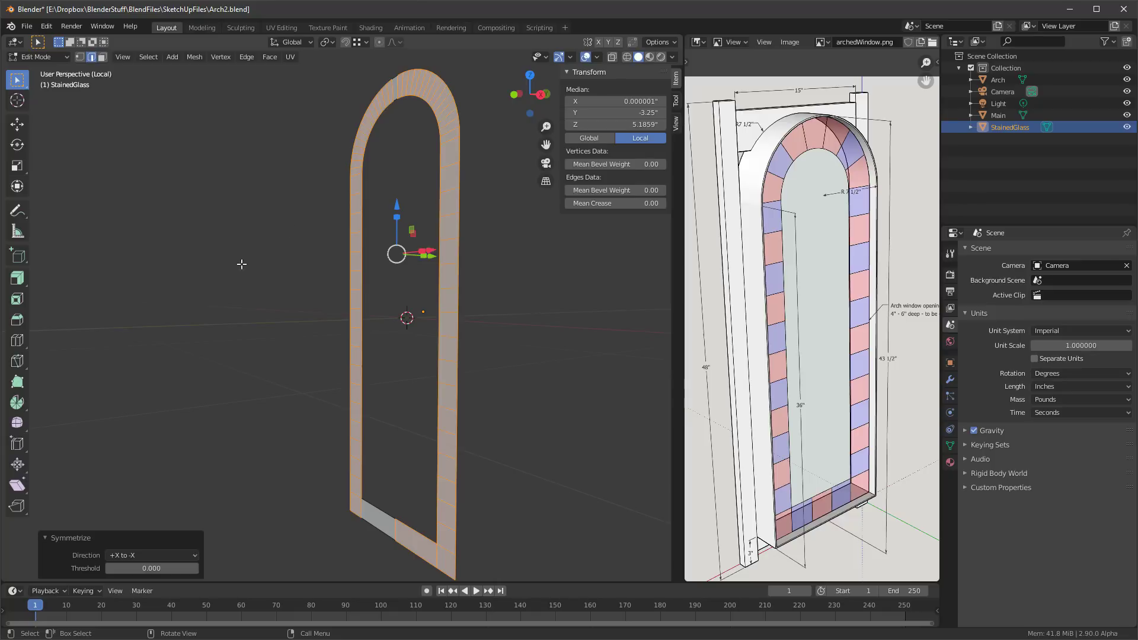
middle_drag(242, 265, 368, 270)
click(514, 308)
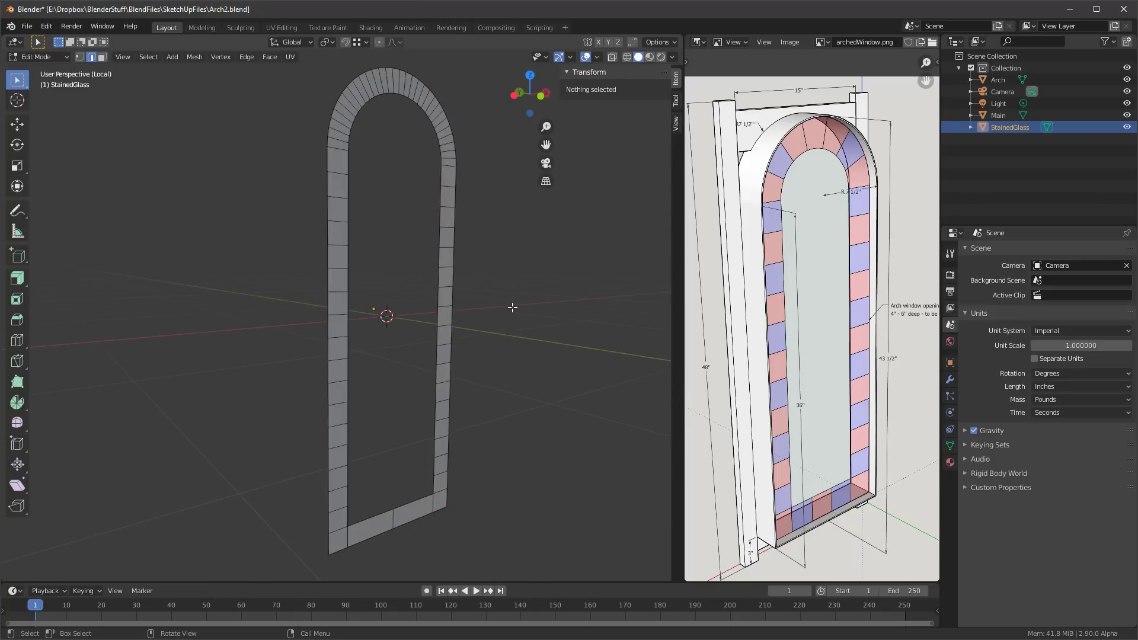
Remove the middle edge of the StainedGlass border's bottom strip with Limited Dissolve
scroll(395, 510, up, 2)
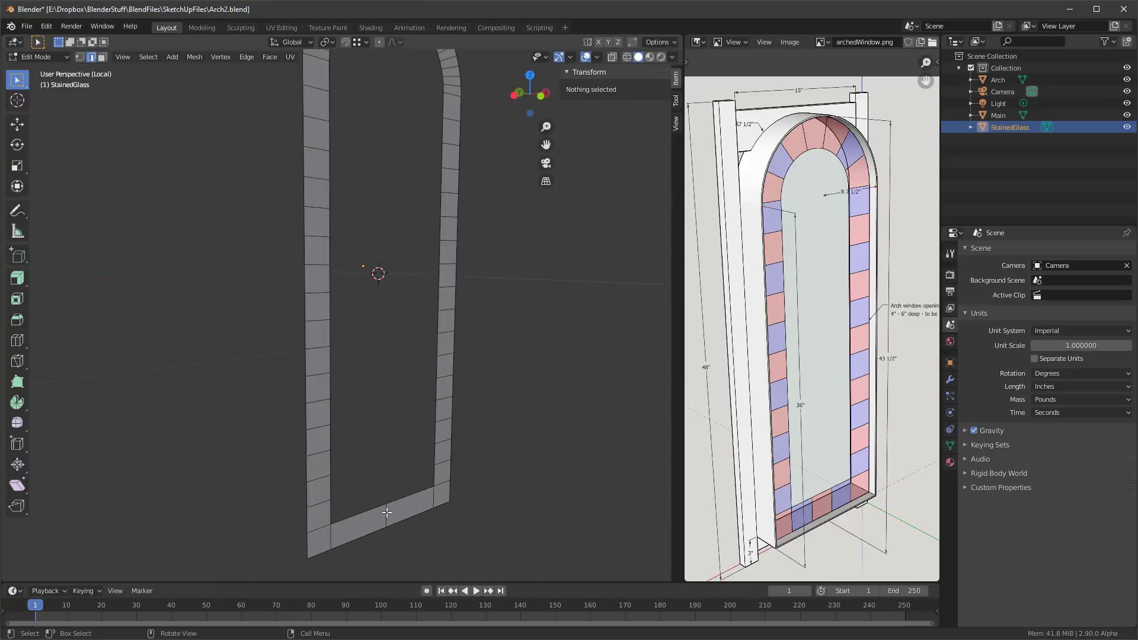
click(386, 513)
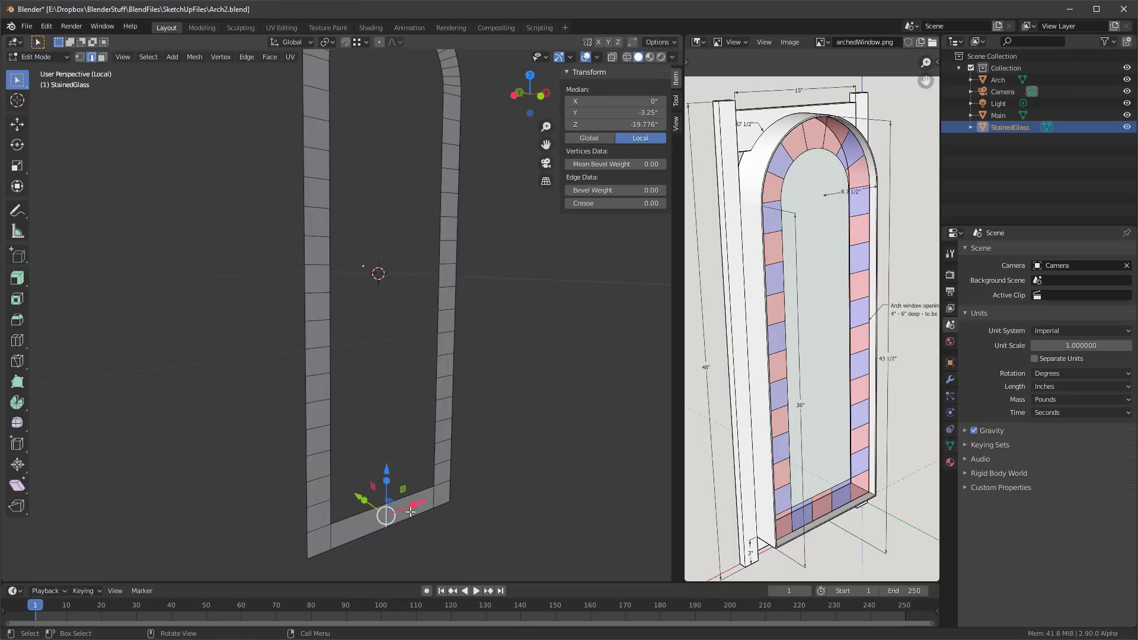
key(x)
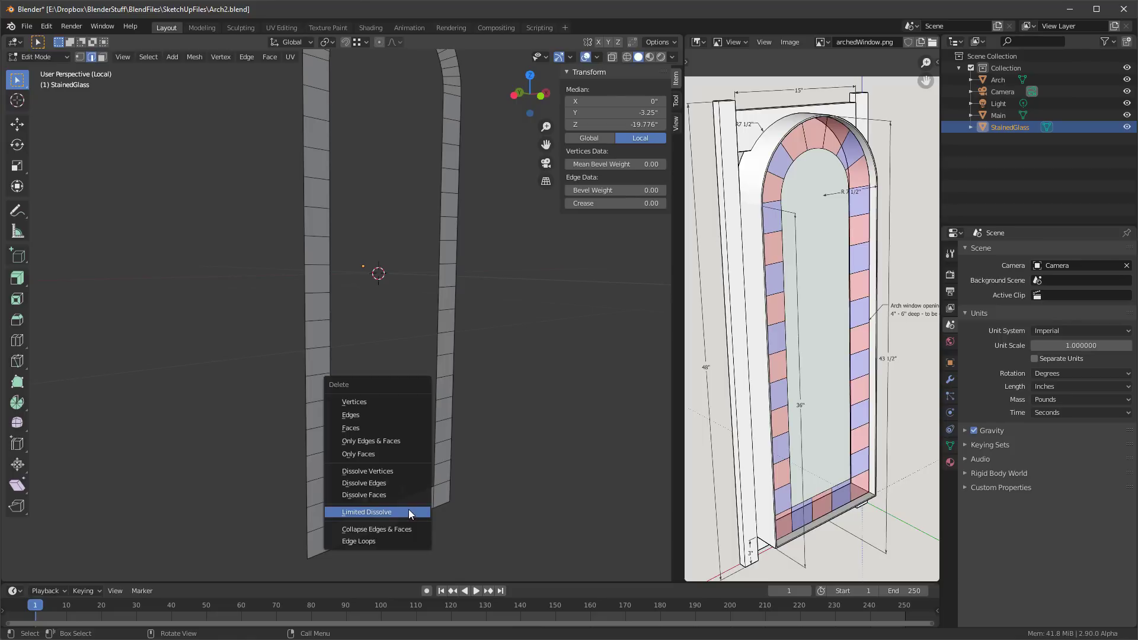
click(408, 512)
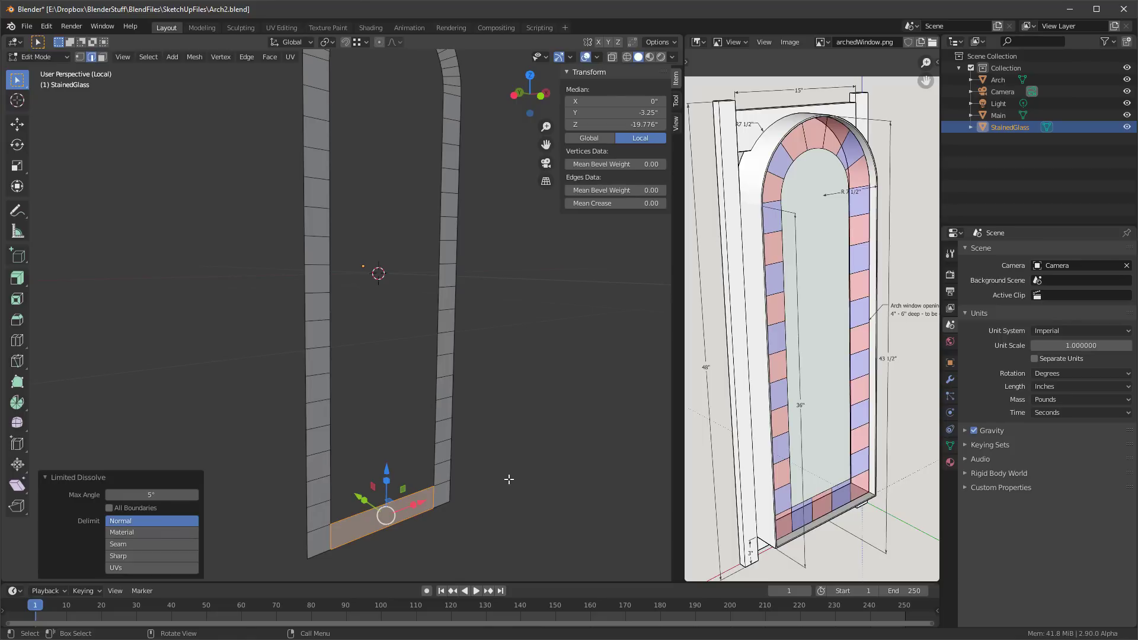
Add 4 evenly spaced loop cuts across the bottom strip between the two corner squares
key(ctrl+r)
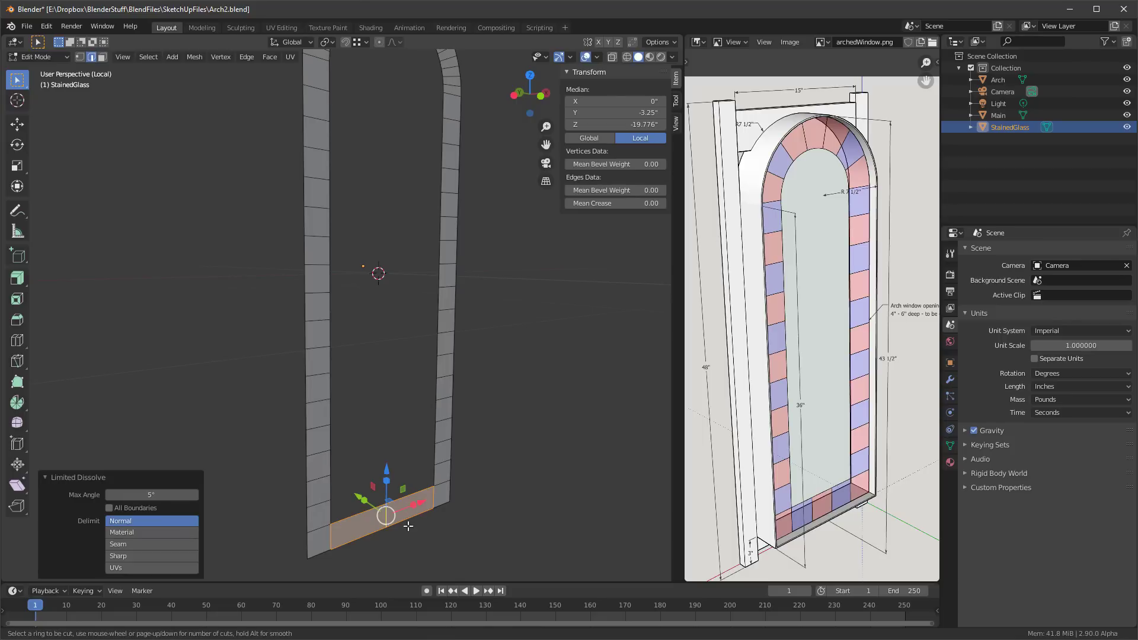
scroll(413, 515, up, 3)
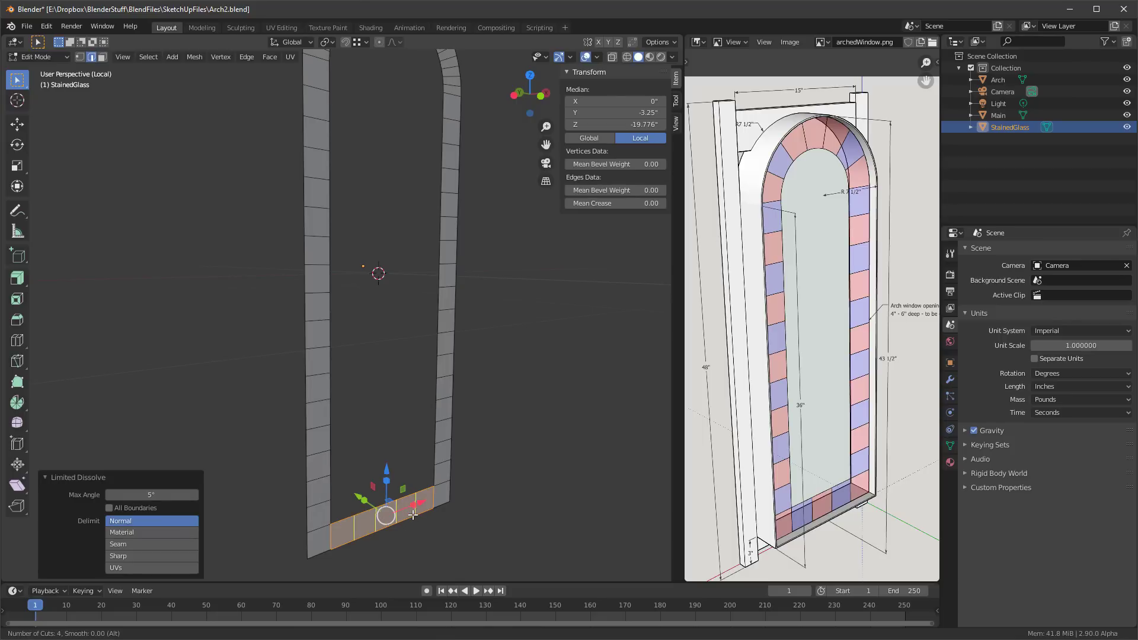
click(413, 515)
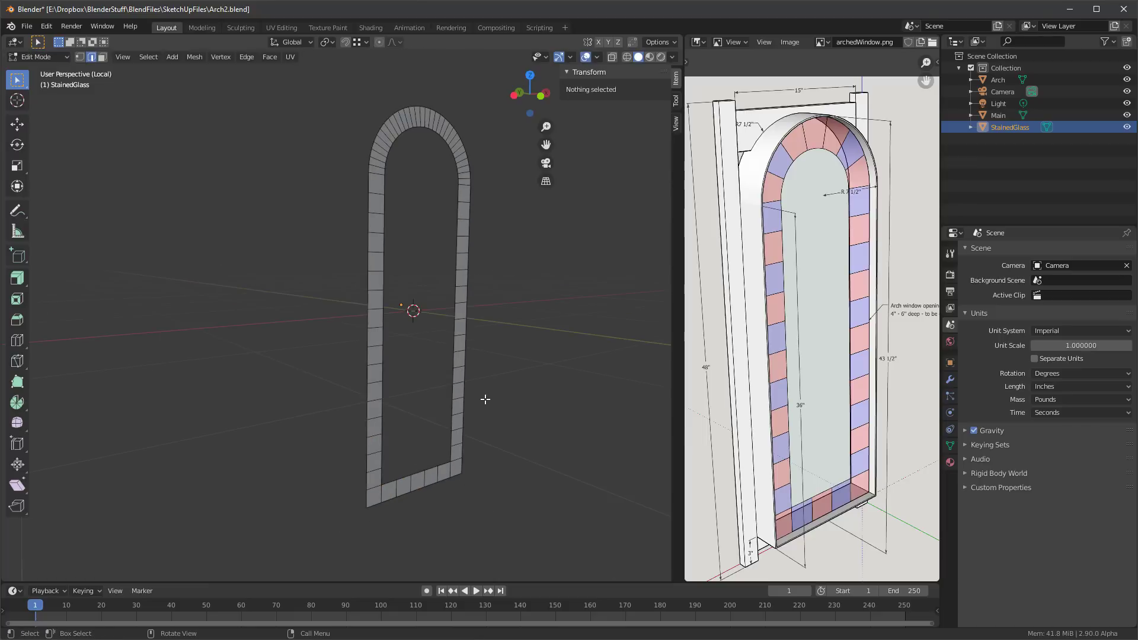
middle_drag(491, 384, 455, 382)
shift+middle_drag(437, 285, 419, 365)
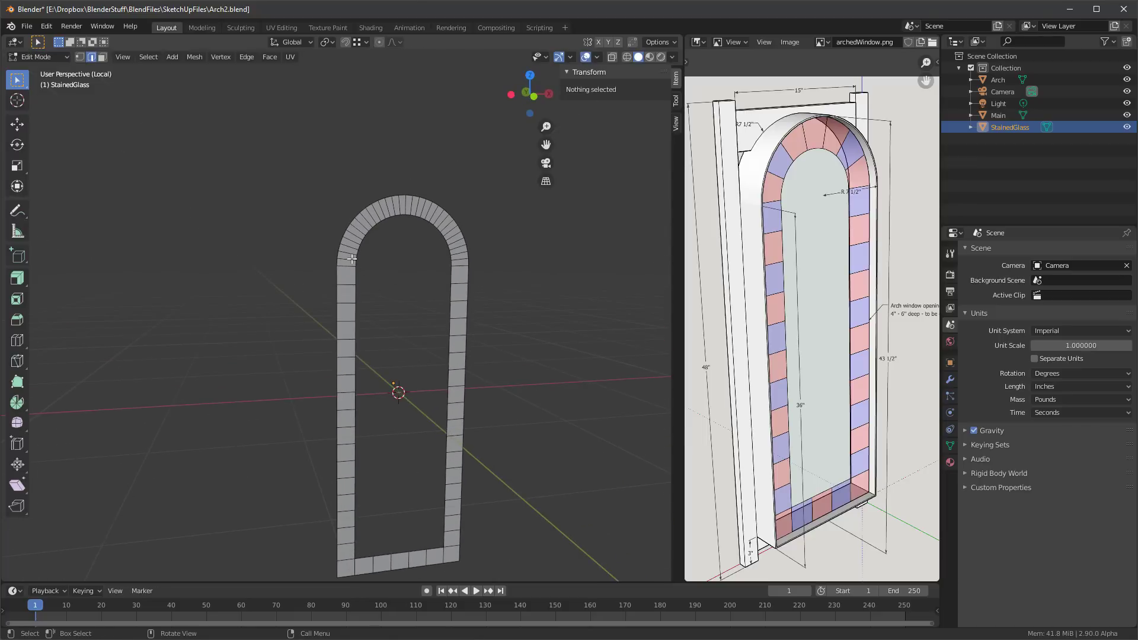
scroll(352, 257, up, 2)
scroll(360, 229, down, 2)
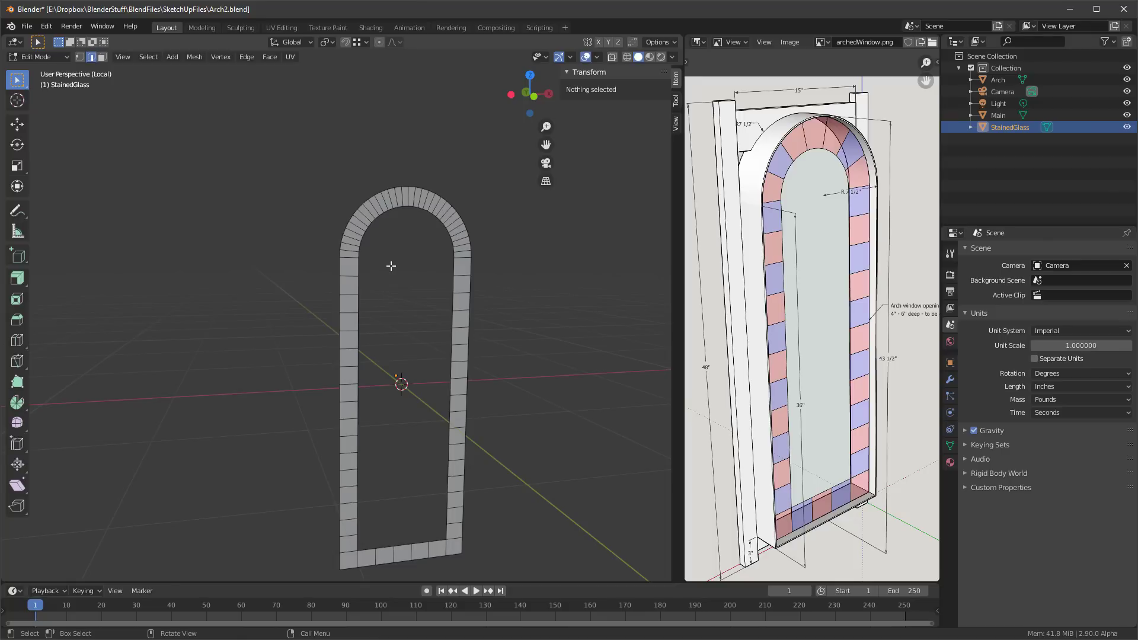
shift+middle_drag(448, 375, 363, 318)
scroll(363, 319, up, 1)
shift+middle_drag(384, 245, 402, 246)
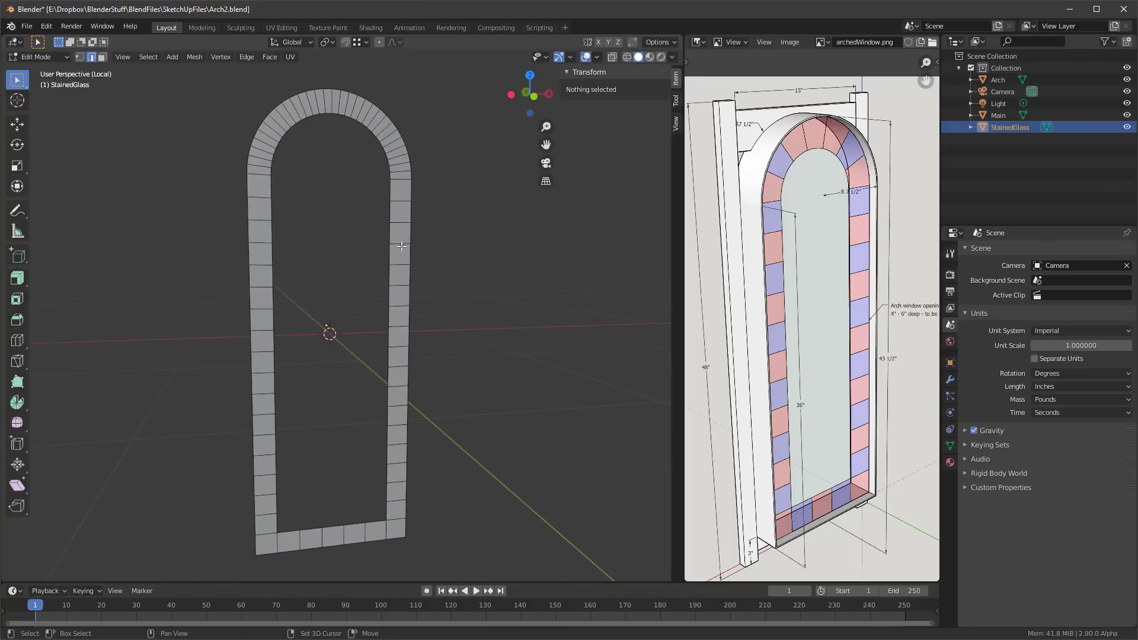
Rename the StainedGlass material to White and set the viewport shading to Material Preview
click(951, 463)
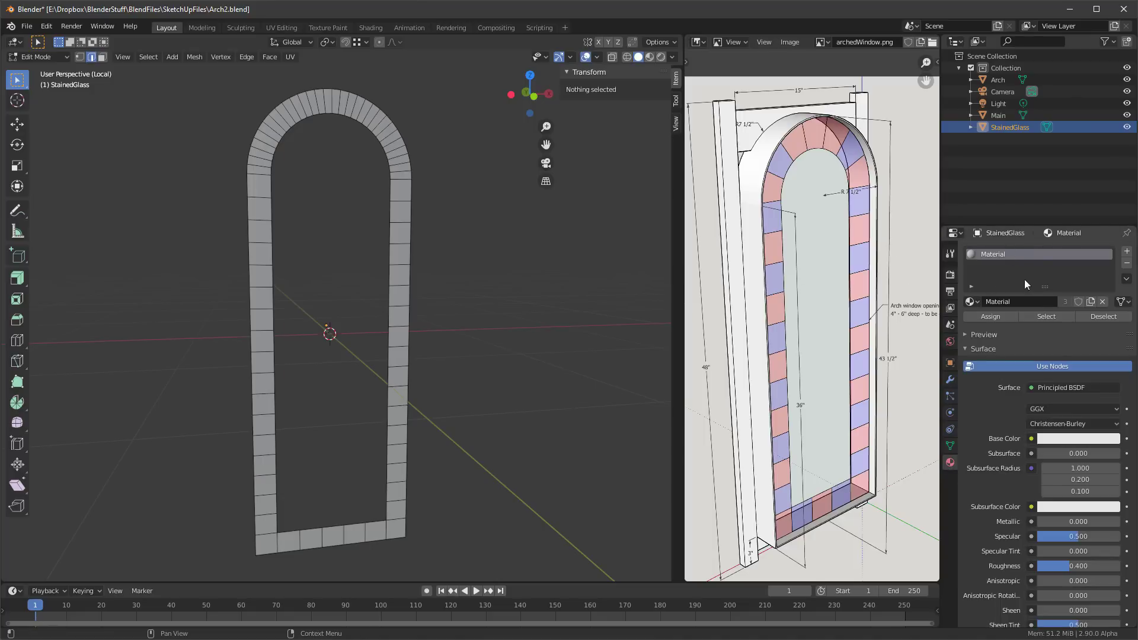
click(1022, 300)
text(White)
key(Return)
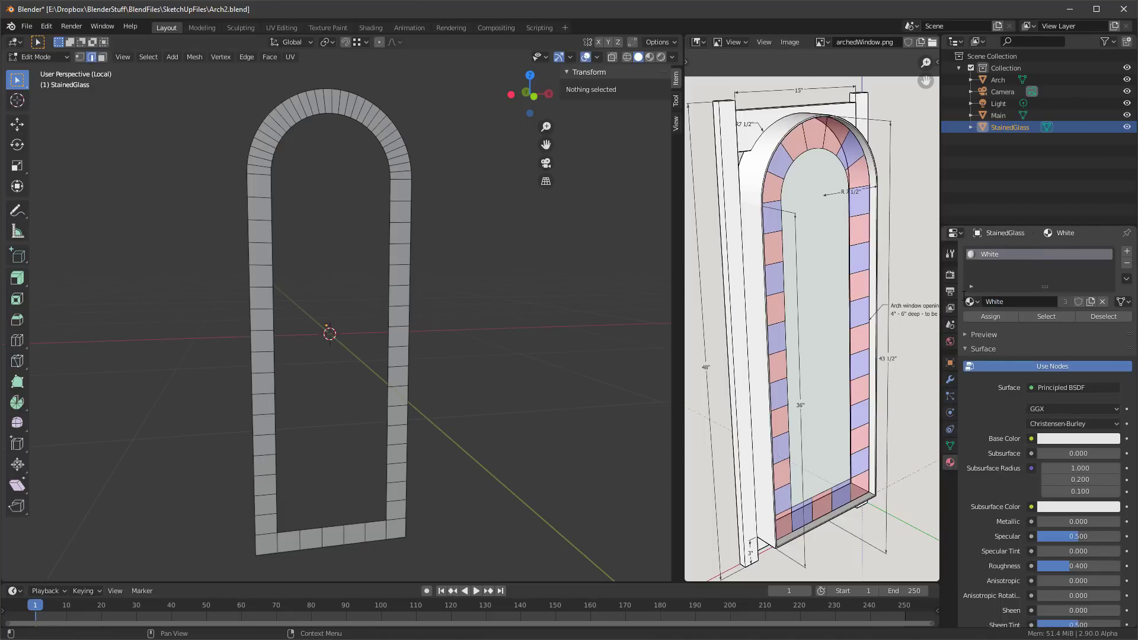
click(650, 56)
Select the faces along both straight sides and the bottom of the border, then reduce them to every other face with Checker Deselect
key(3)
middle_drag(445, 135, 374, 183)
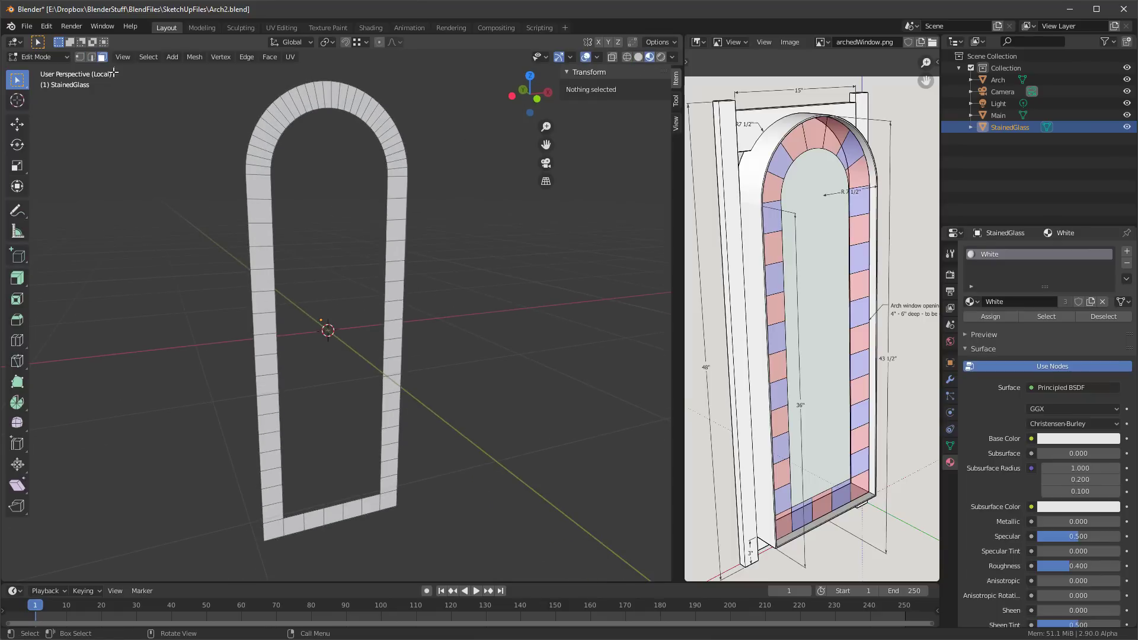
click(406, 185)
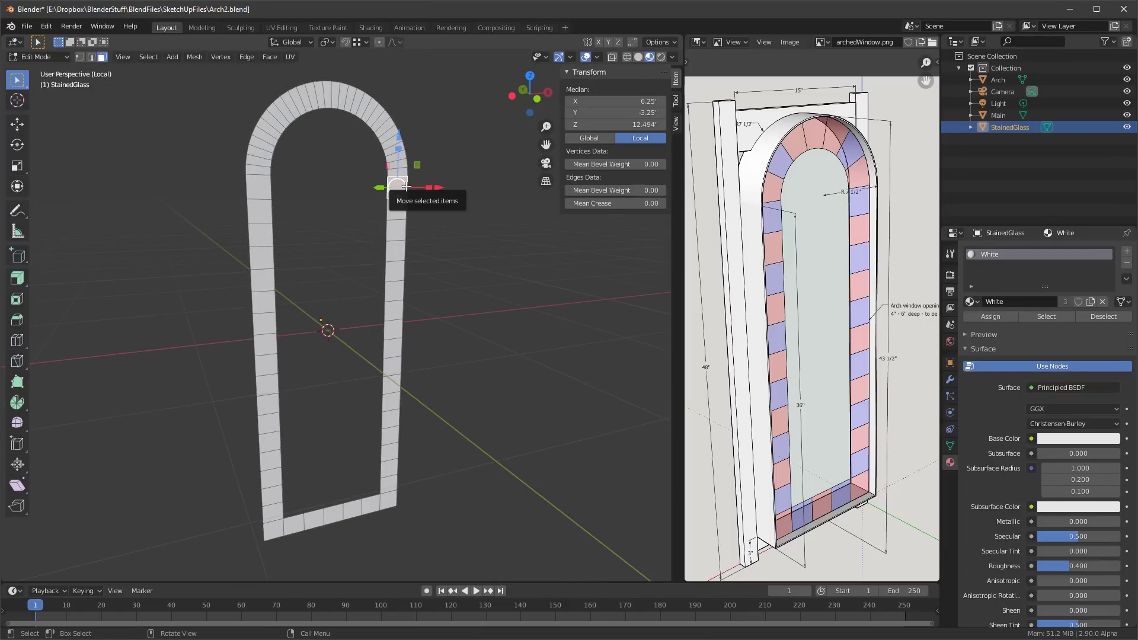
ctrl+shift+click(391, 501)
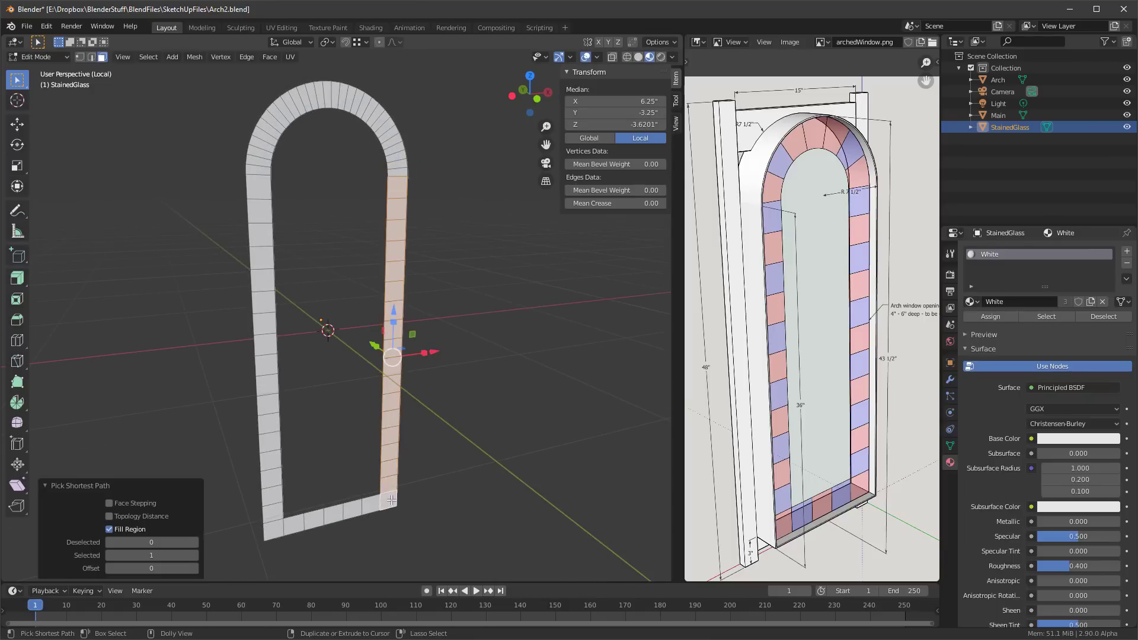
ctrl+shift+click(274, 524)
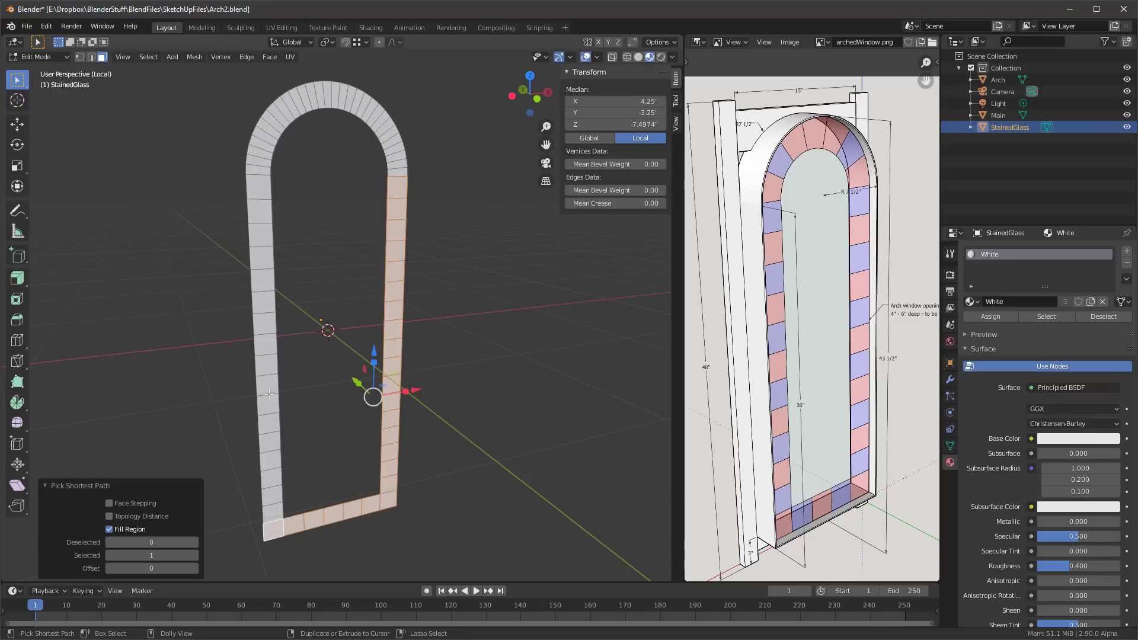
ctrl+shift+click(267, 189)
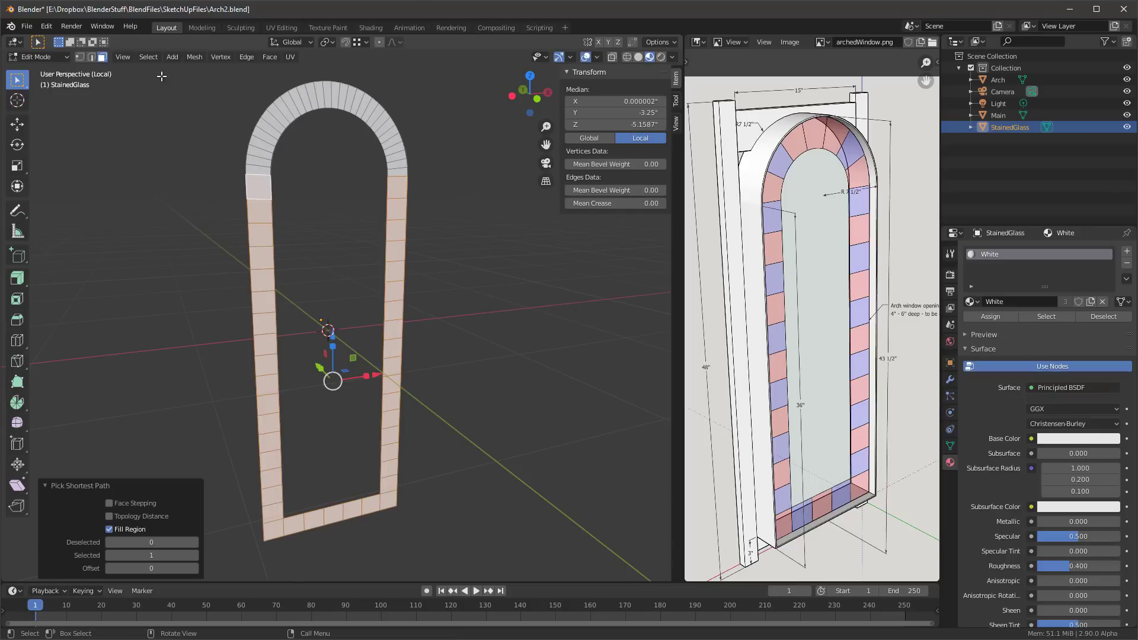
click(148, 57)
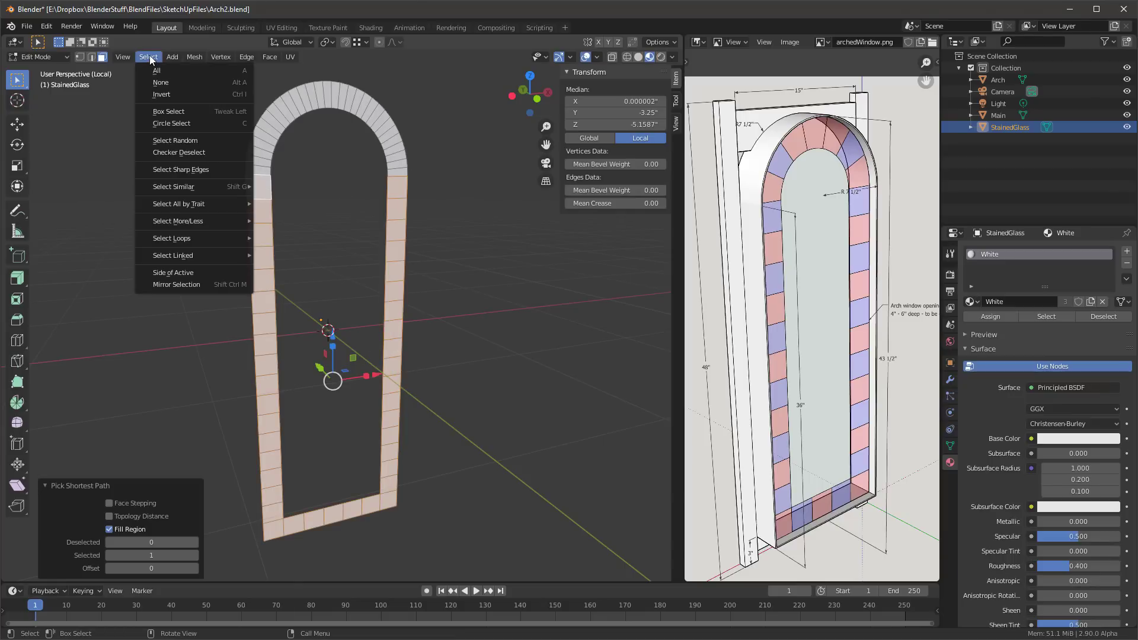
click(169, 153)
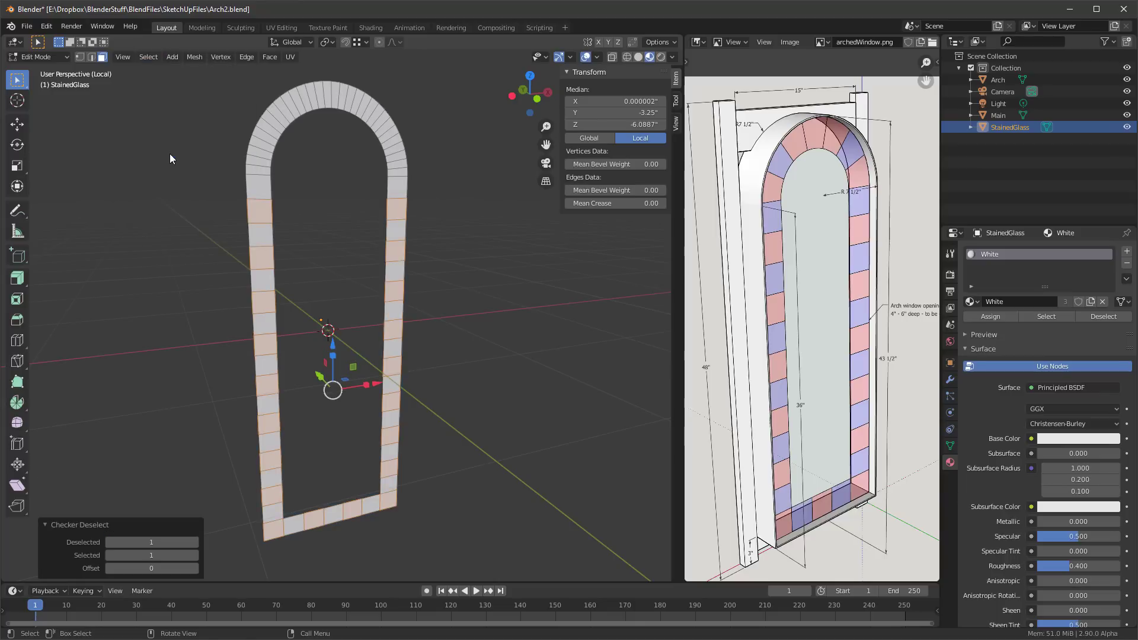
Create a second material named red, sample its base color from a pink segment in the reference image, and assign it to the selected faces
click(1128, 253)
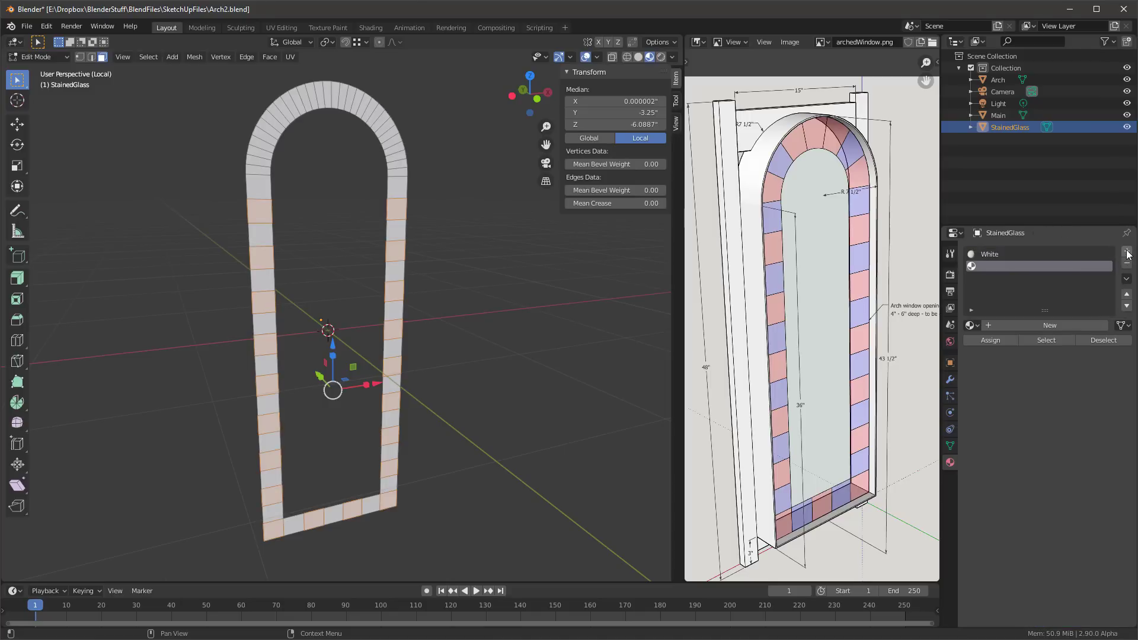
click(1053, 324)
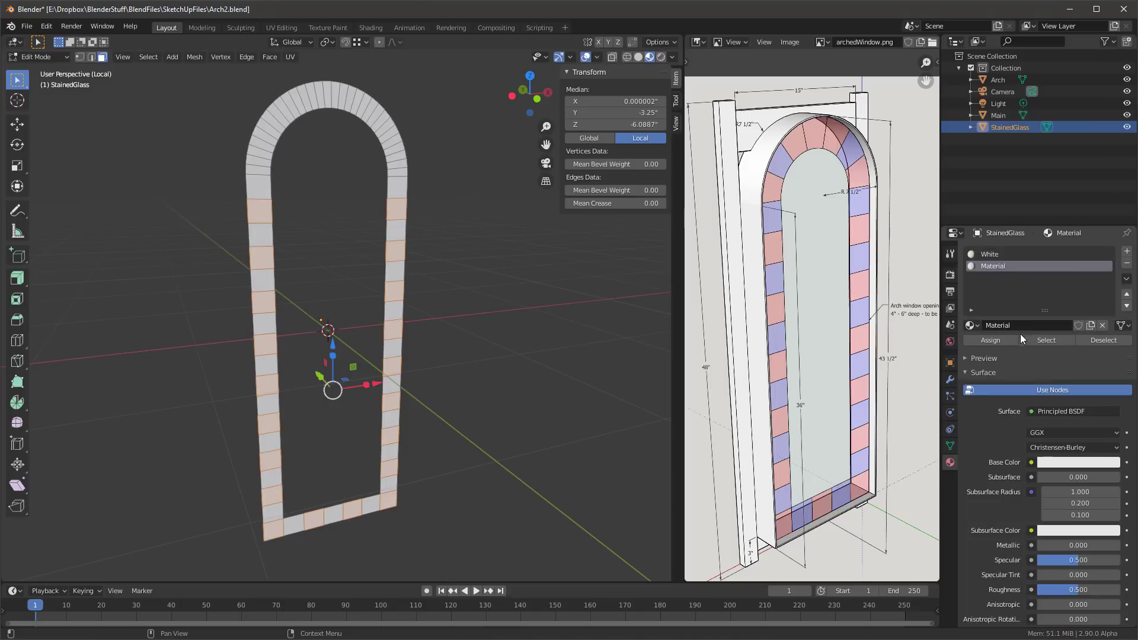
double_click(1069, 326)
text(red)
key(Return)
click(1063, 463)
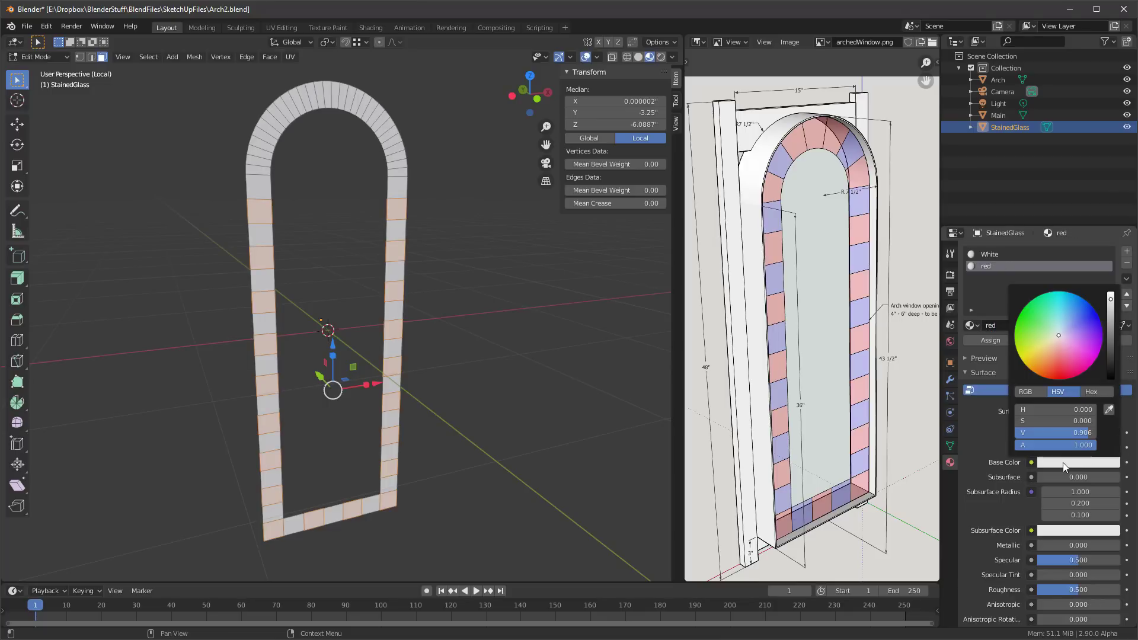
click(1109, 410)
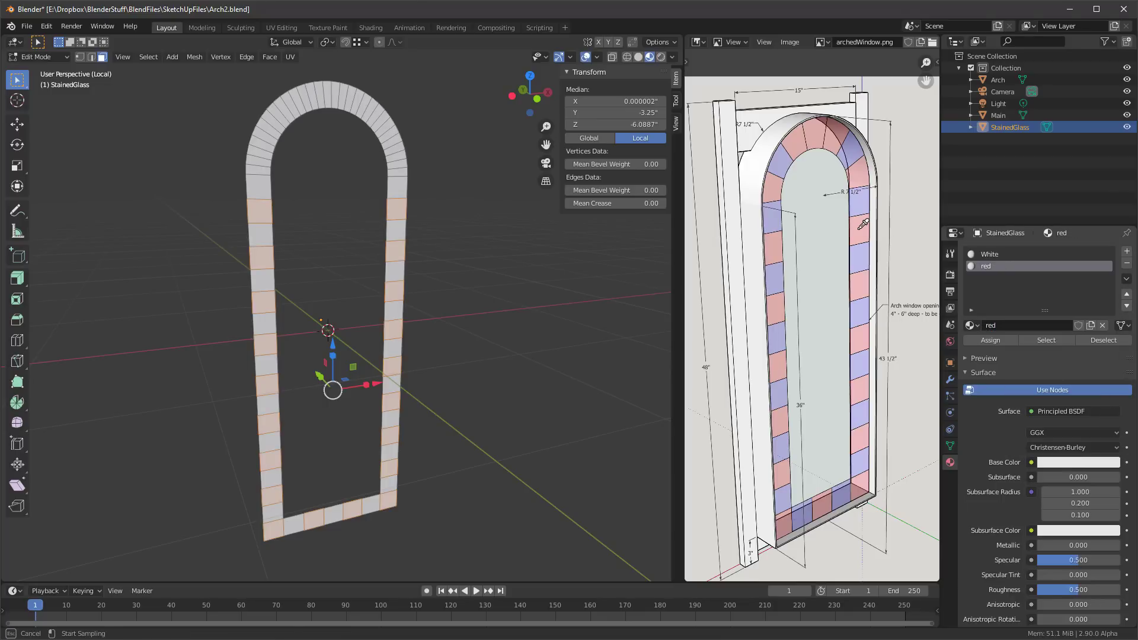
click(863, 225)
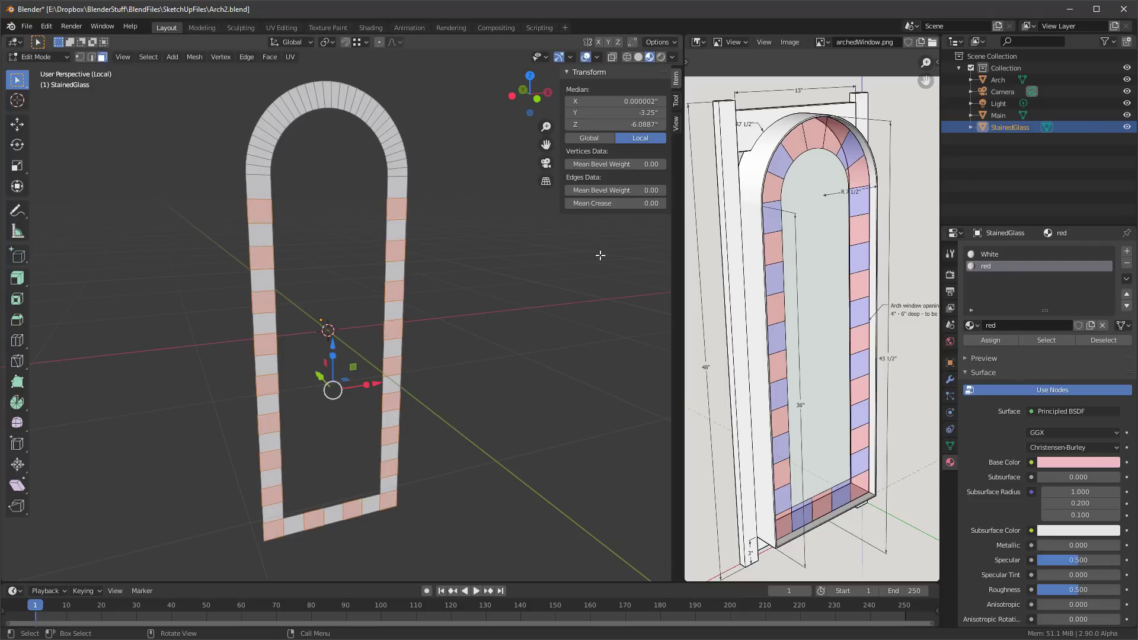
Invert the face selection so that all border faces without the red material are selected
click(438, 204)
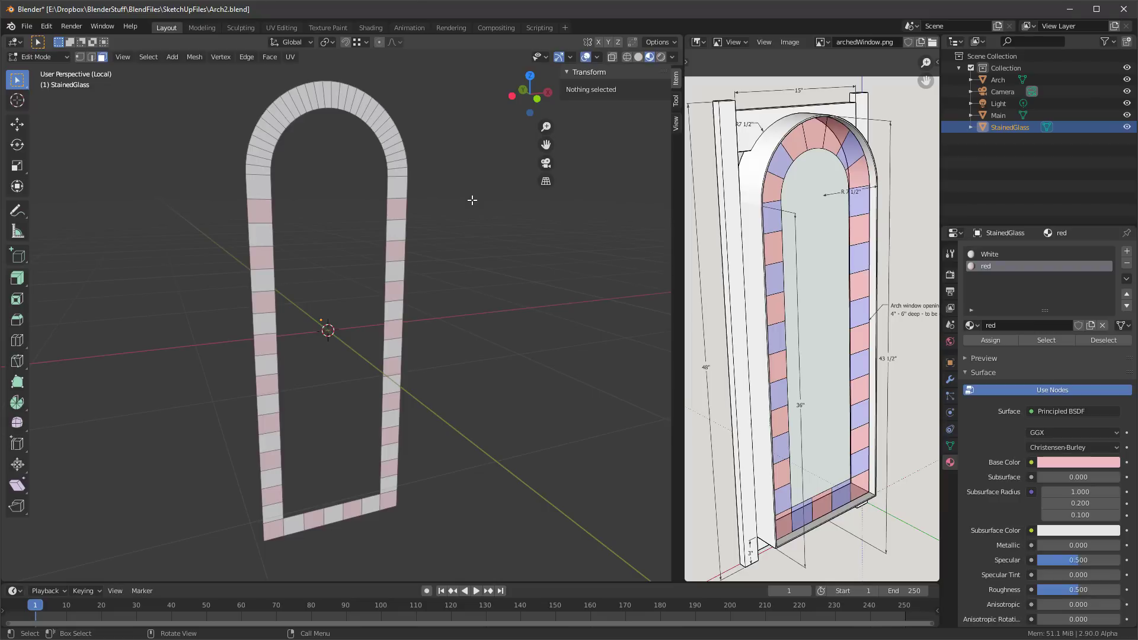
key(ctrl+z)
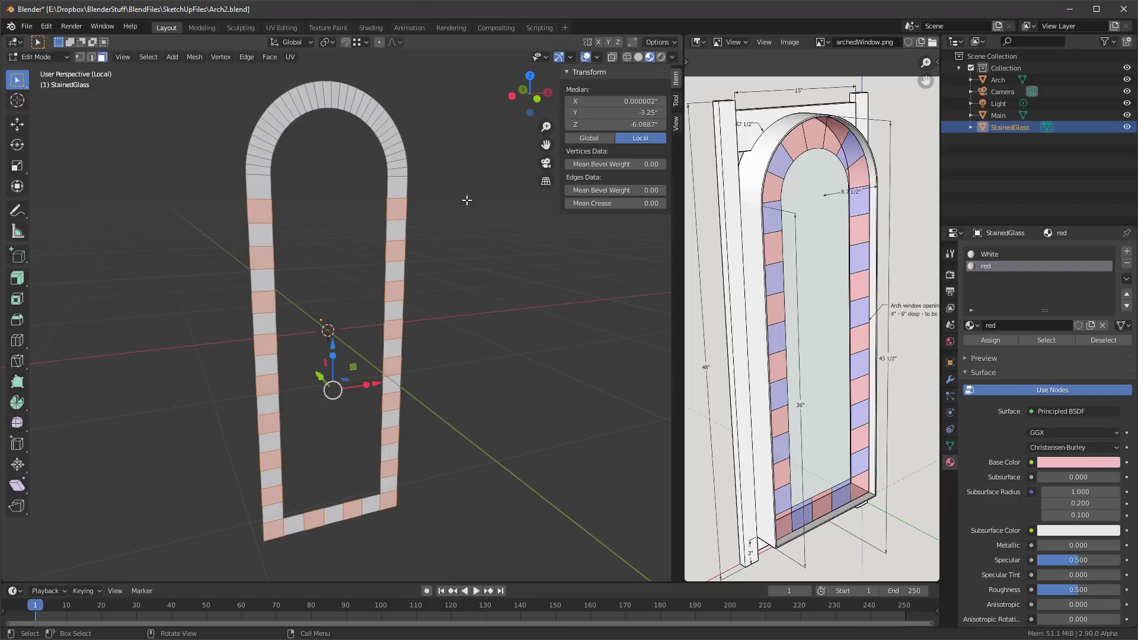
click(148, 57)
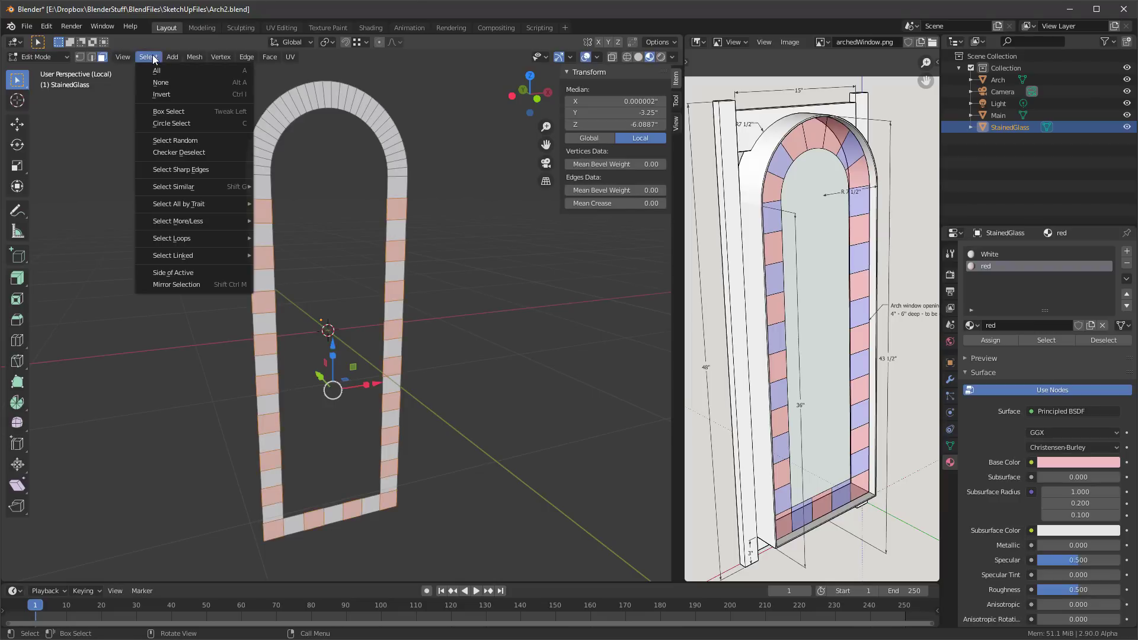
click(162, 94)
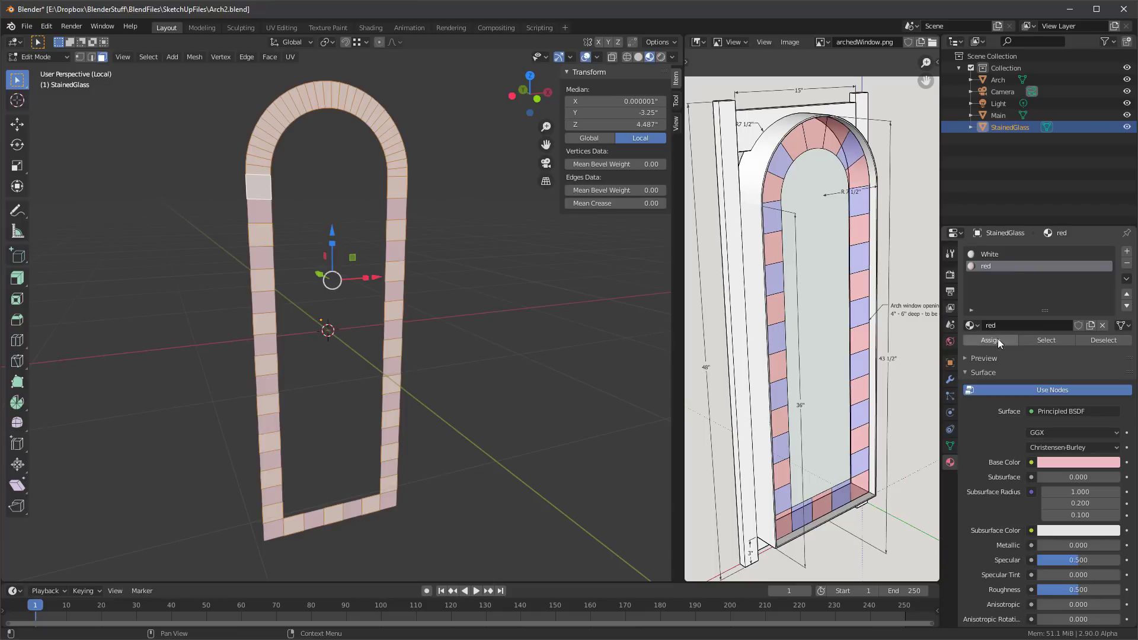
Create a third material named blue, sample its base color from a blue reference segment, assign it to the selected faces and clear the selection
click(1127, 251)
click(1044, 328)
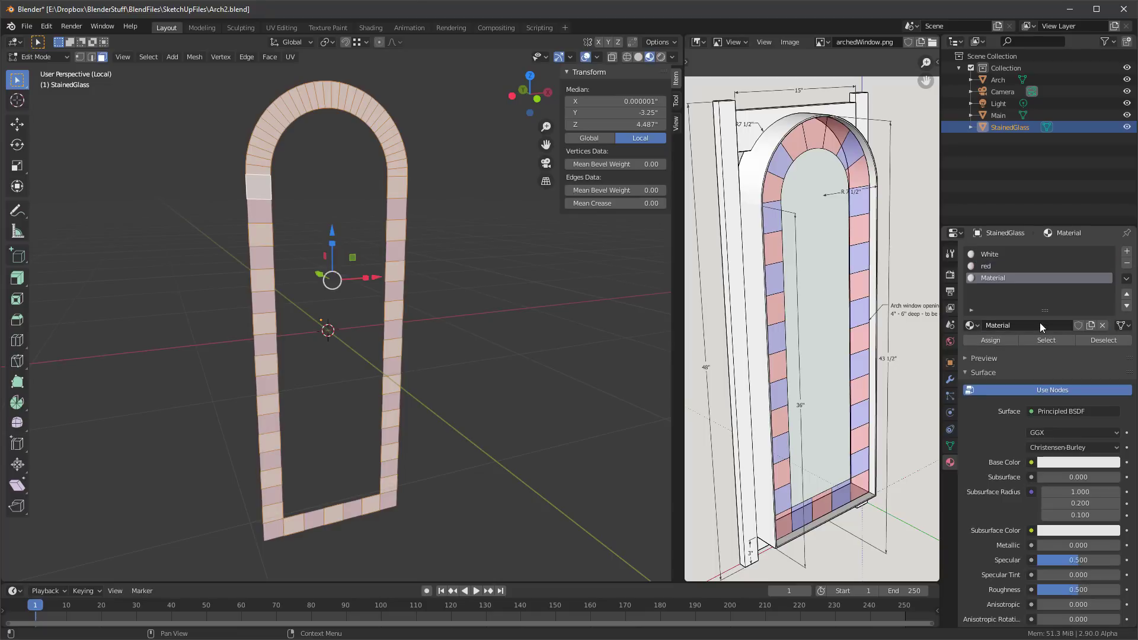
click(1040, 324)
text(blue)
key(Return)
click(1102, 464)
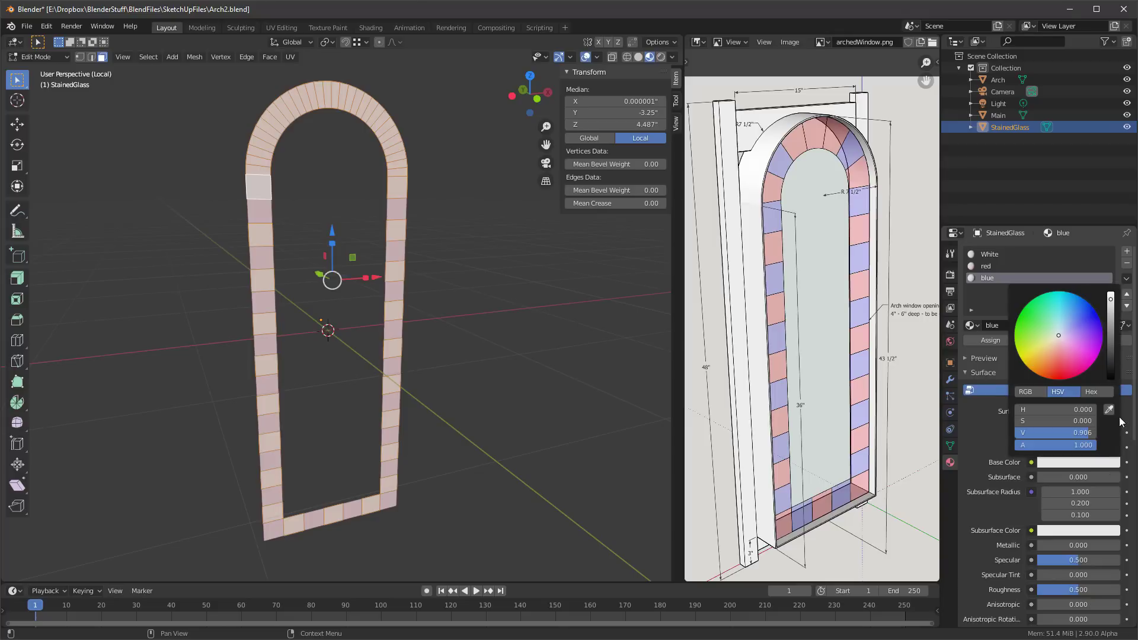
click(1124, 419)
click(863, 362)
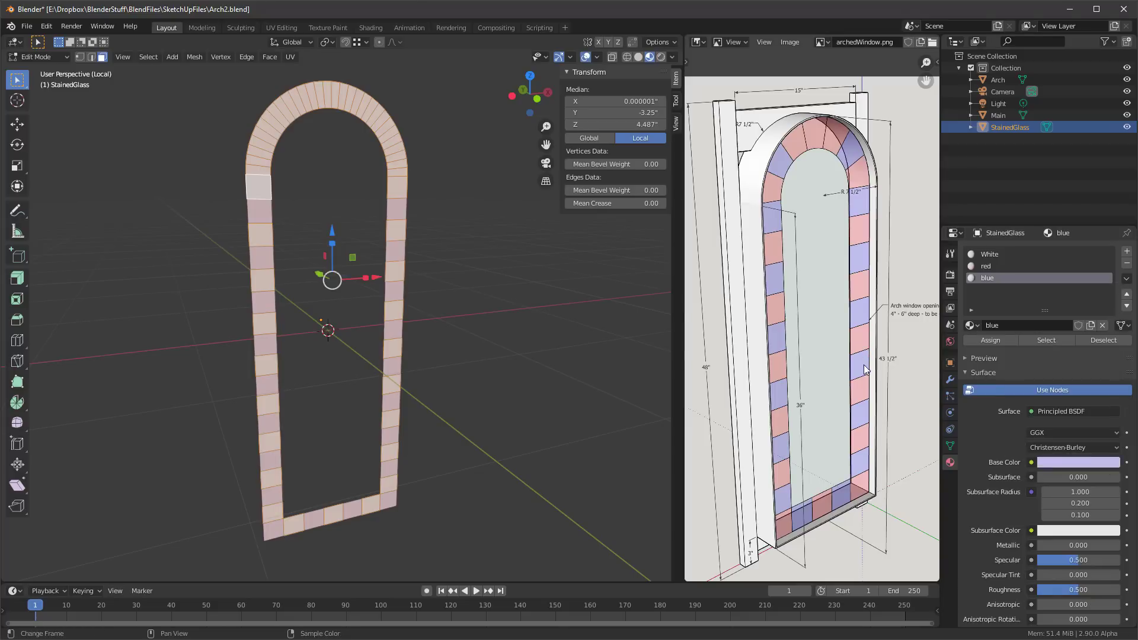
click(1001, 340)
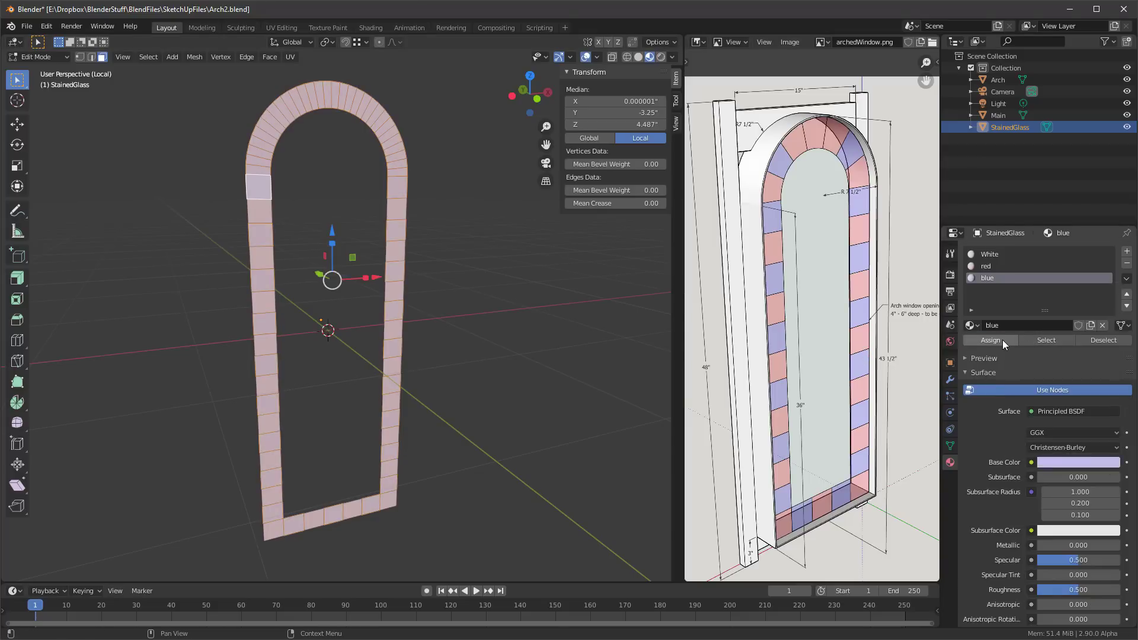
click(522, 308)
Select the lowest three narrow faces at each end of the stained-glass border's curved arch
middle_drag(498, 294, 289, 164)
scroll(301, 162, up, 1)
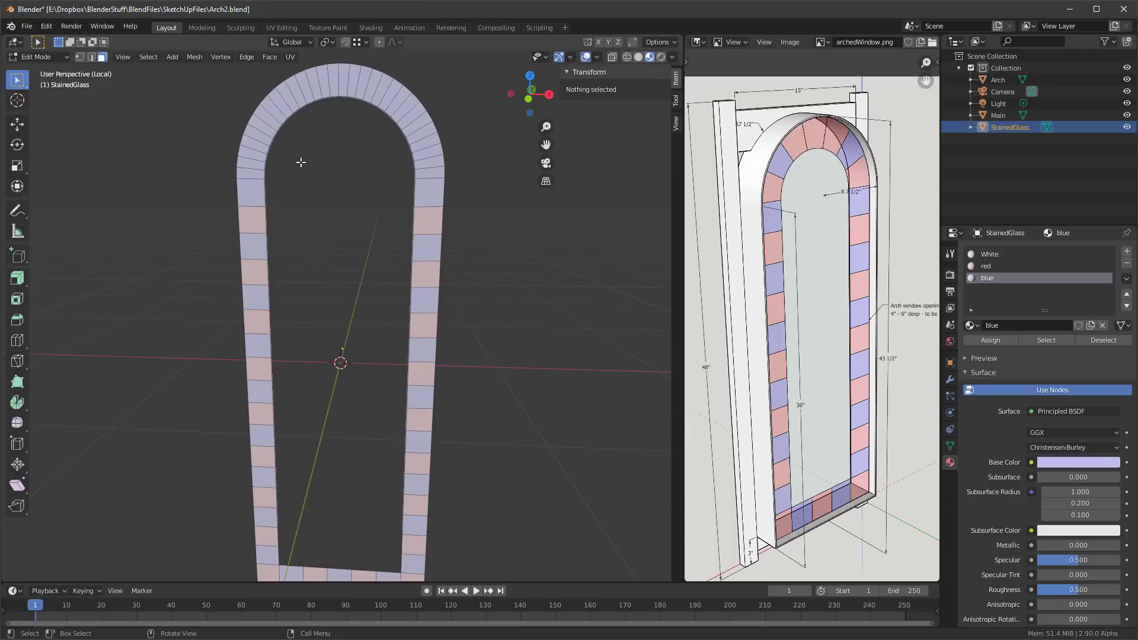
click(256, 175)
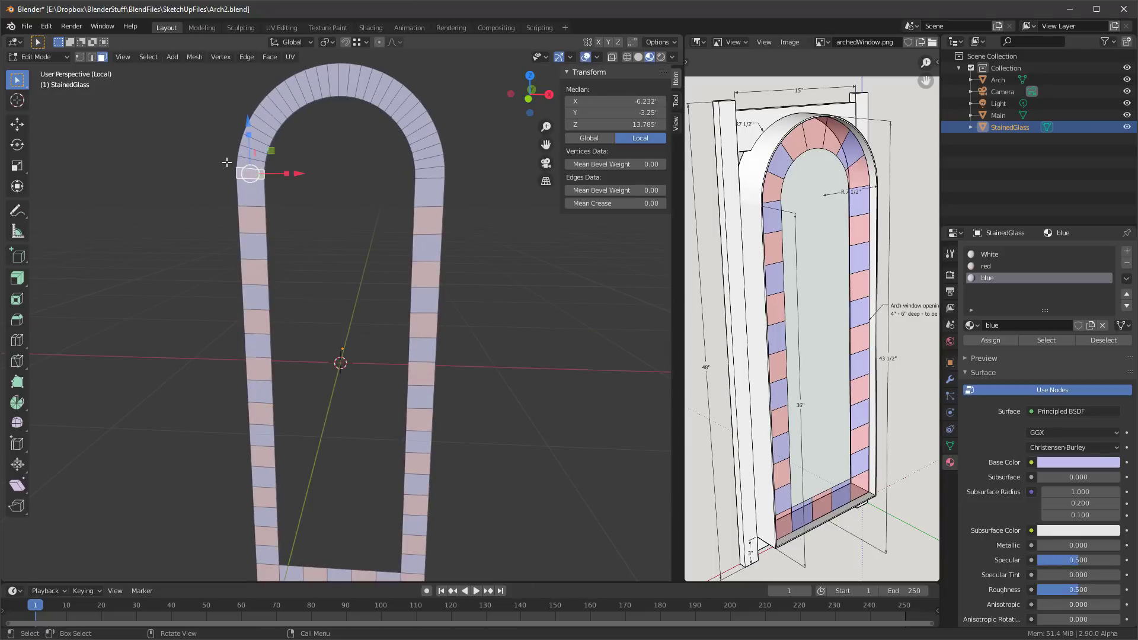
scroll(226, 162, up, 2)
shift+click(247, 162)
shift+click(248, 147)
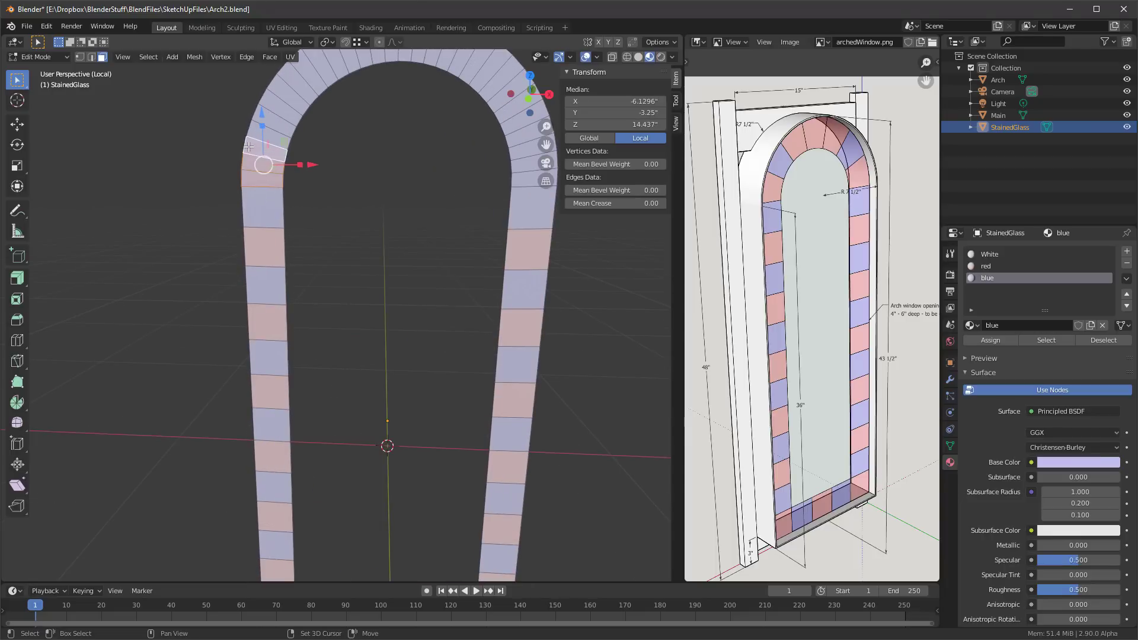
shift+click(525, 178)
shift+click(525, 154)
shift+click(529, 163)
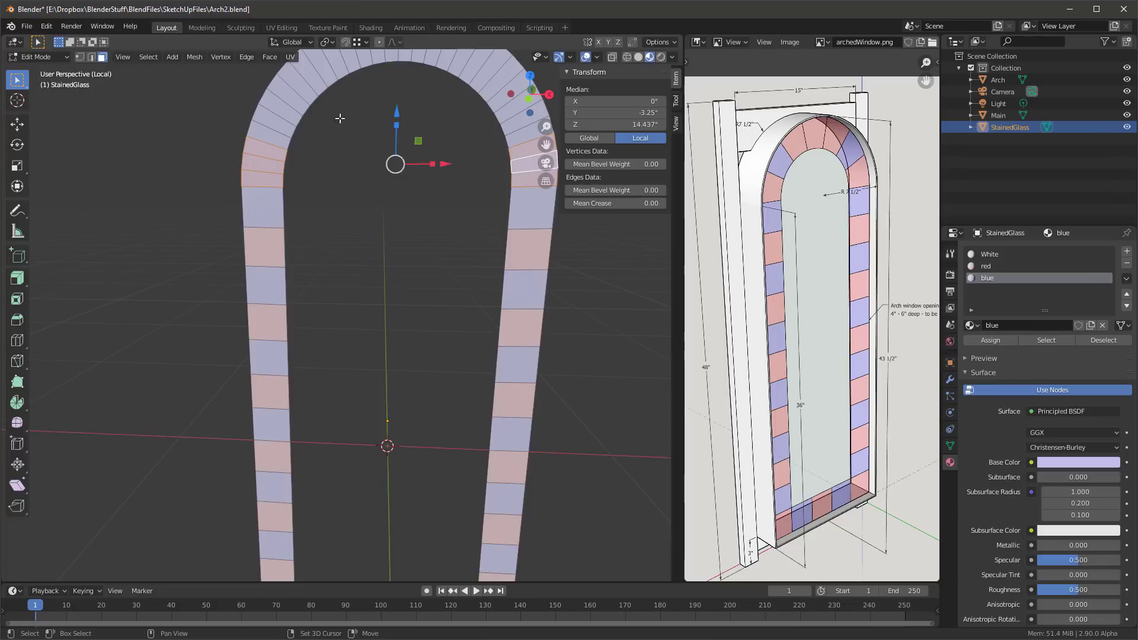
Add the matching groups of adjacent faces higher up on both sides of the arch curve to the selection
shift+click(302, 94)
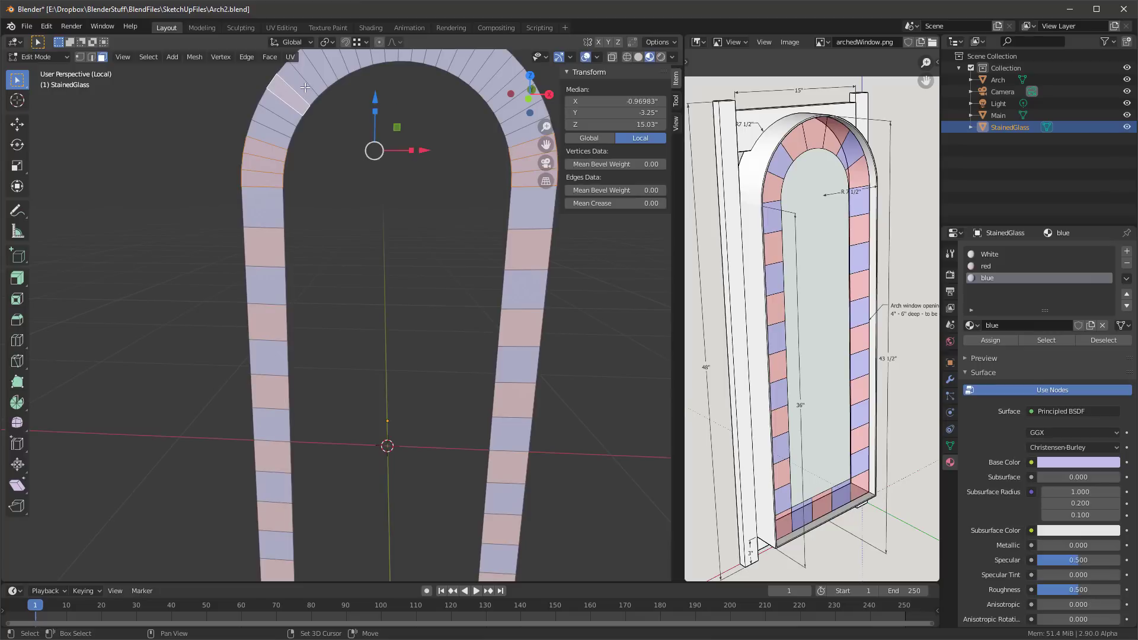
shift+click(305, 87)
shift+click(316, 80)
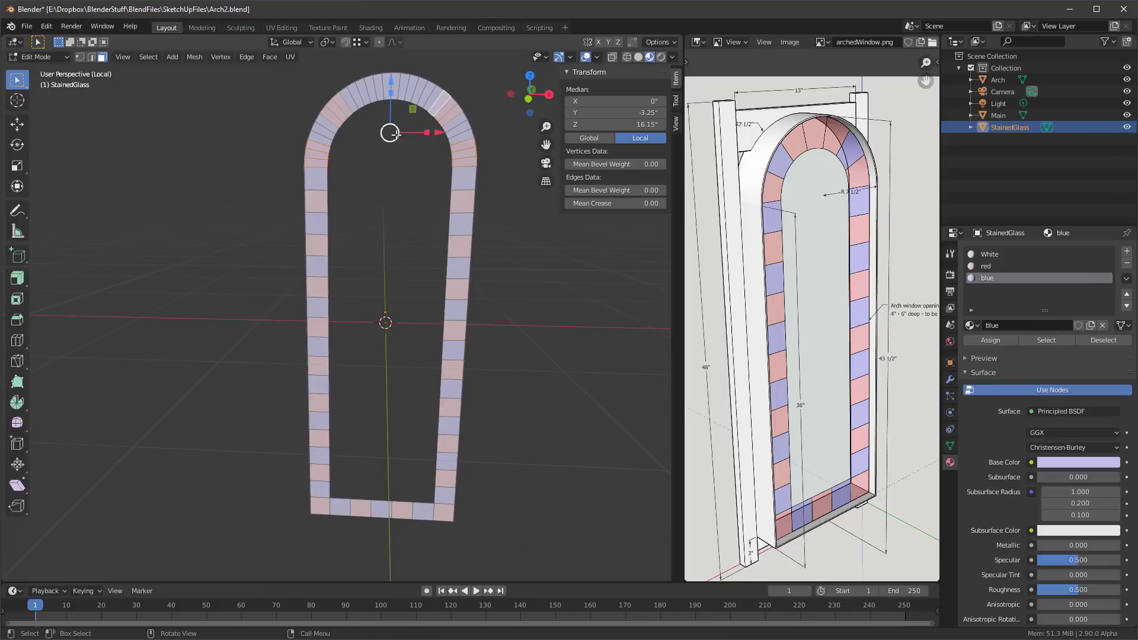
Assign the red material to the selected arch faces and clear the selection
scroll(409, 108, up, 1)
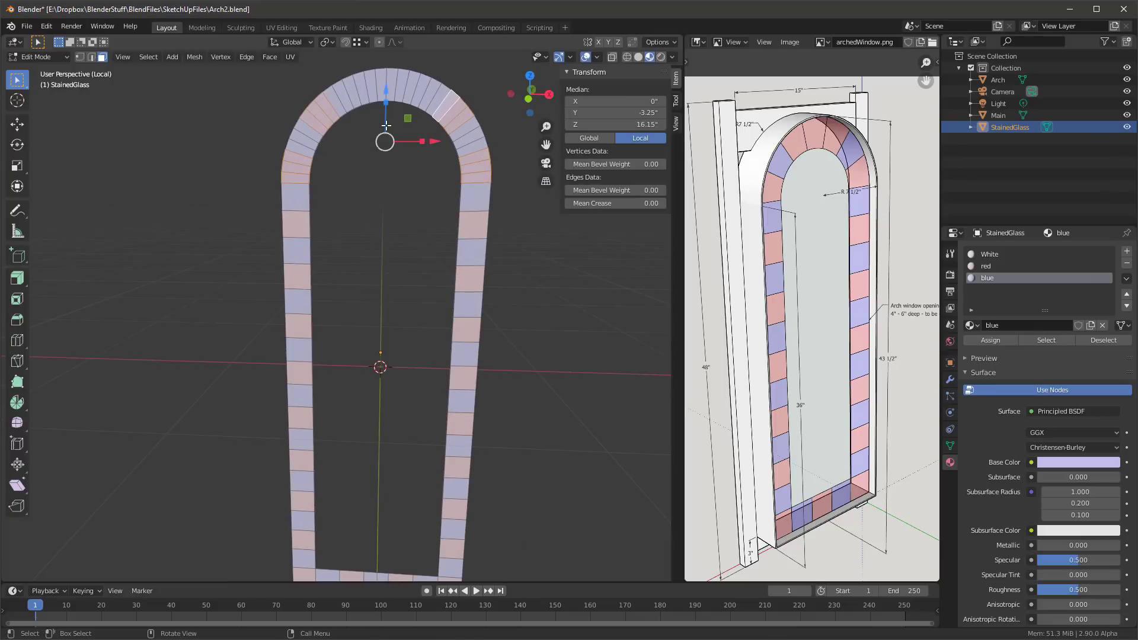
middle_drag(350, 195, 390, 201)
click(986, 265)
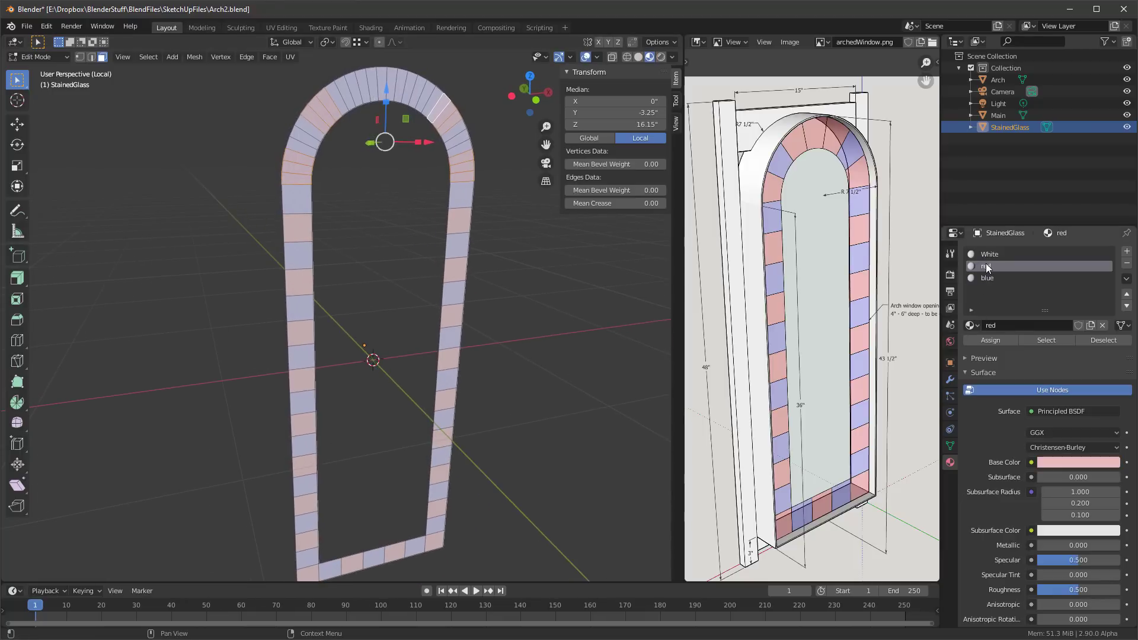
click(996, 343)
click(534, 349)
scroll(371, 275, down, 2)
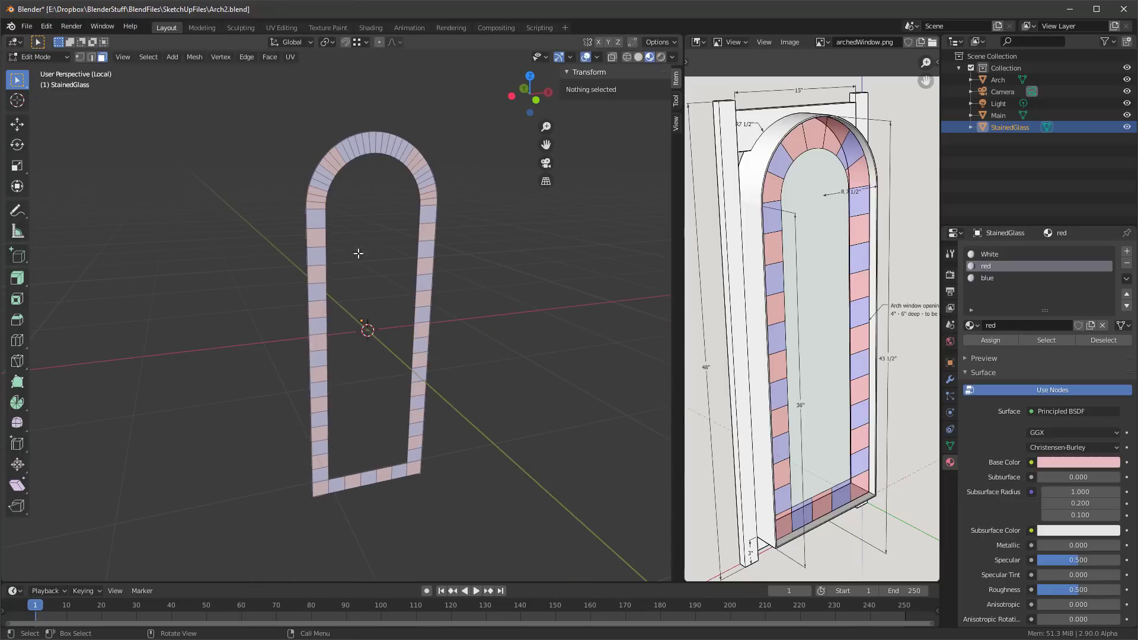
Return to Object Mode and leave local view to show the stained-glass border within the whole window
mouse_move(369, 240)
middle_down()
mouse_move(389, 236)
mouse_move(380, 254)
middle_up()
key(Tab)
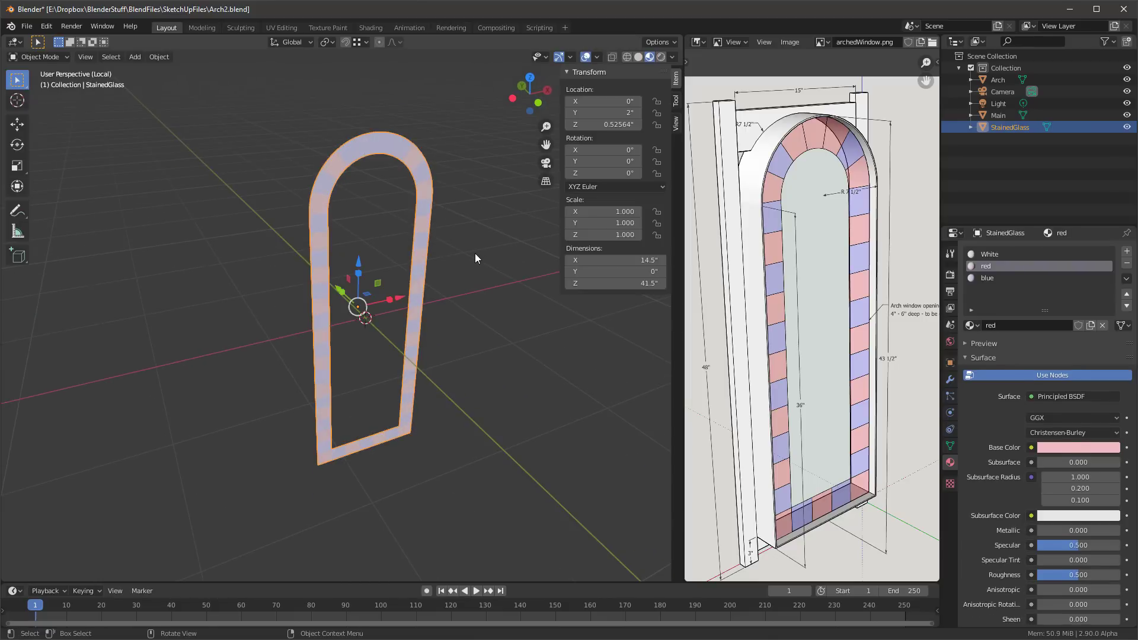
mouse_move(474, 254)
middle_down()
mouse_move(460, 209)
mouse_move(403, 244)
mouse_move(482, 235)
middle_up()
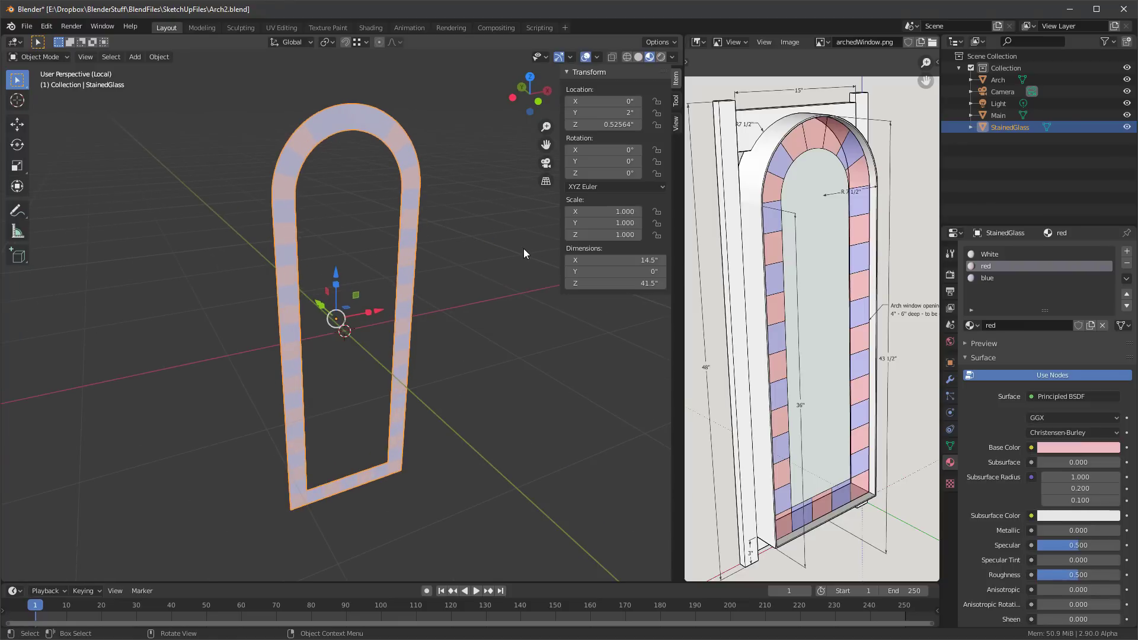
key(KP_Divide)
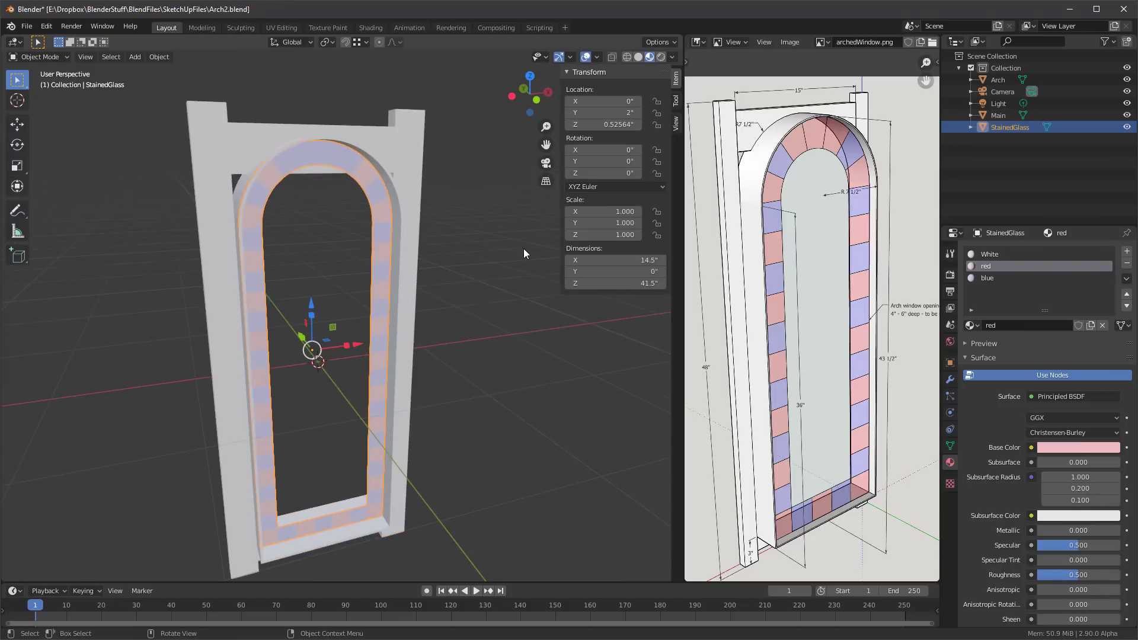
middle_drag(315, 203, 352, 240)
scroll(372, 236, up, 2)
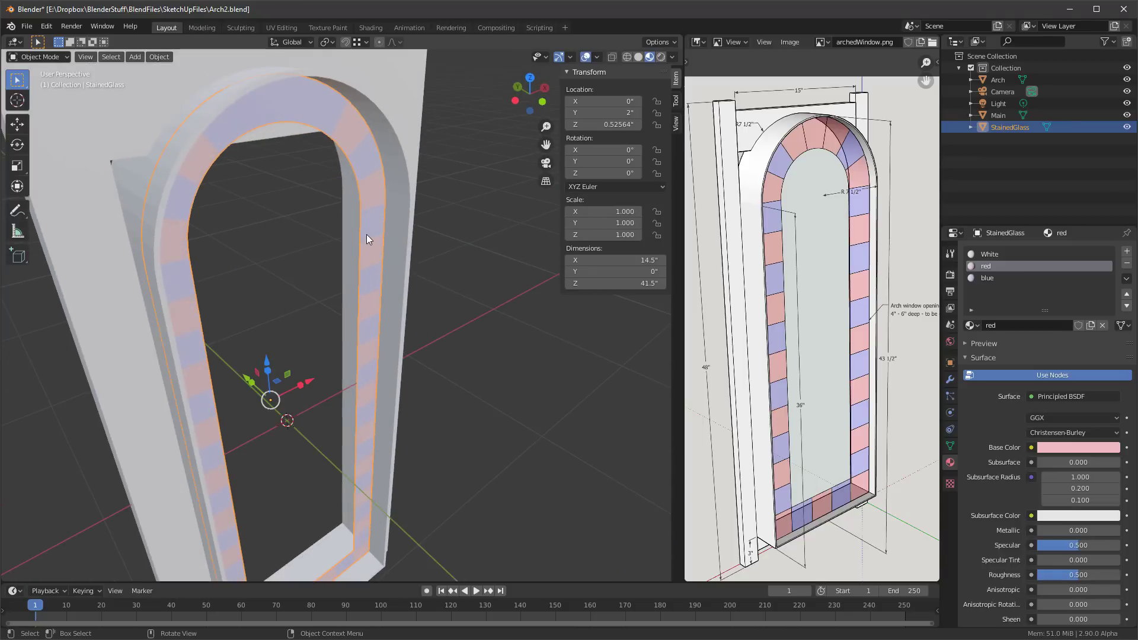
scroll(378, 223, down, 2)
middle_drag(377, 240, 384, 247)
Extrude all stained-glass border faces 0.25" toward positive Y to give the border thickness
key(Tab)
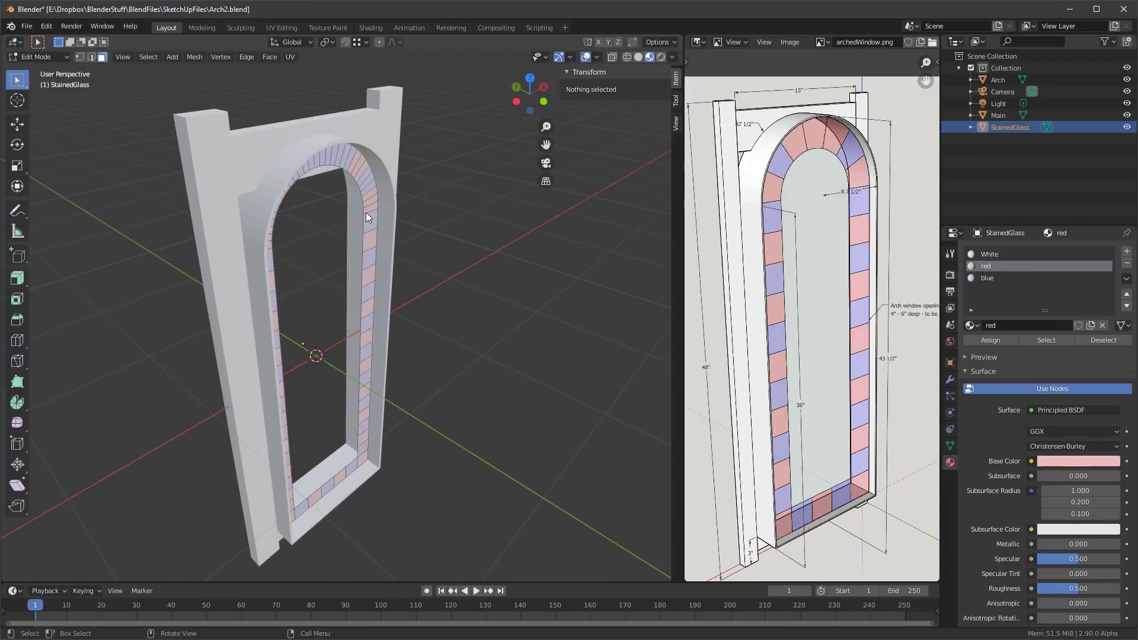
key(a)
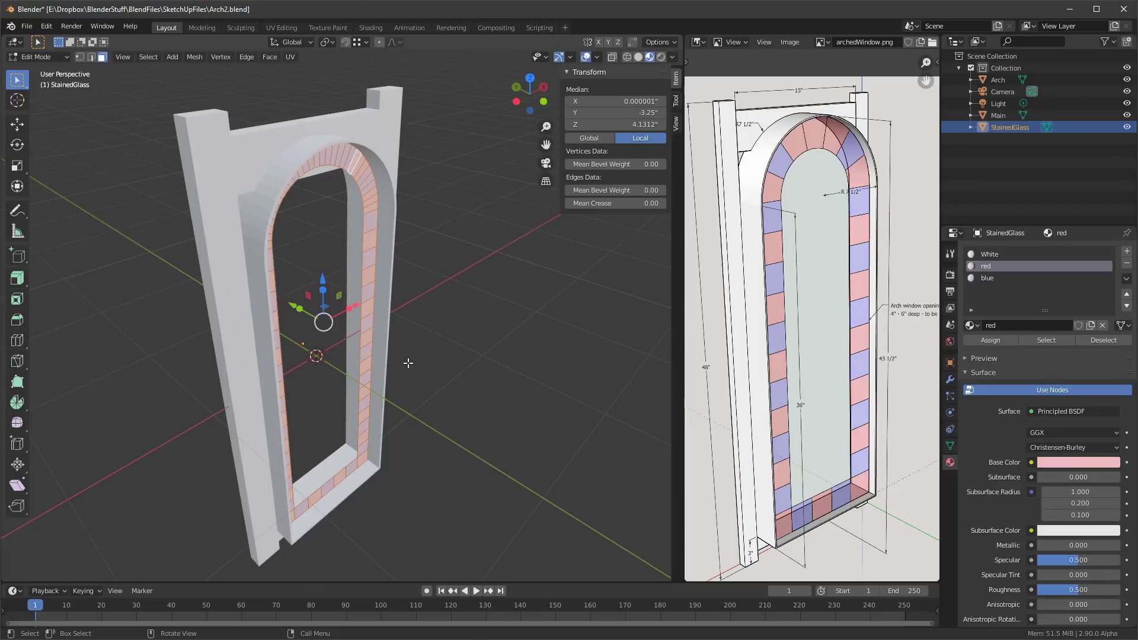
key(e)
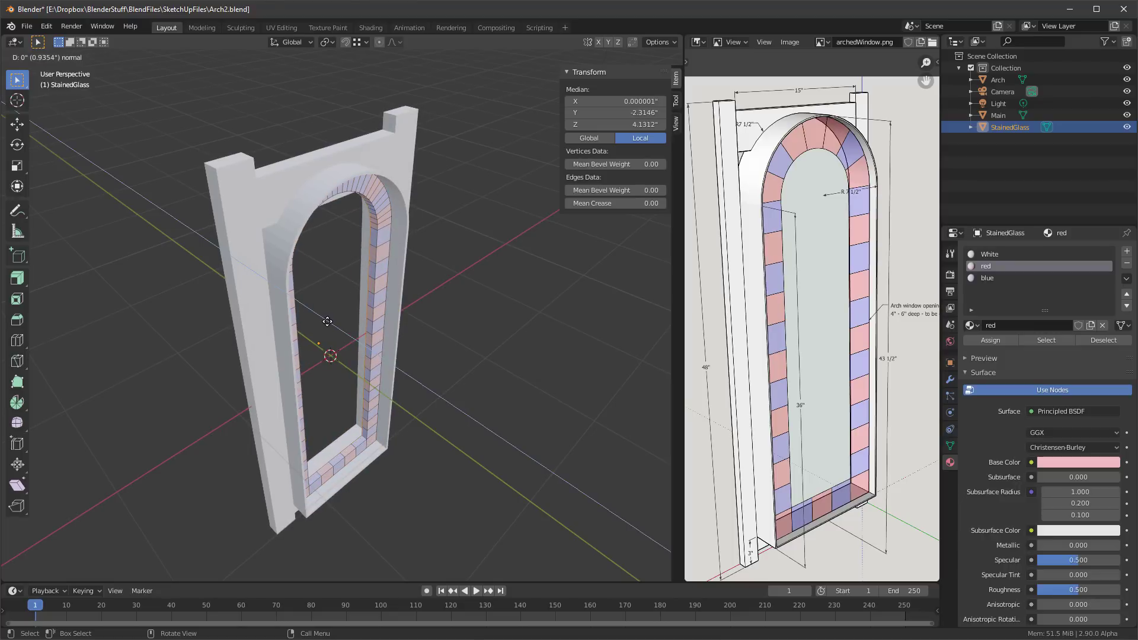
click(327, 321)
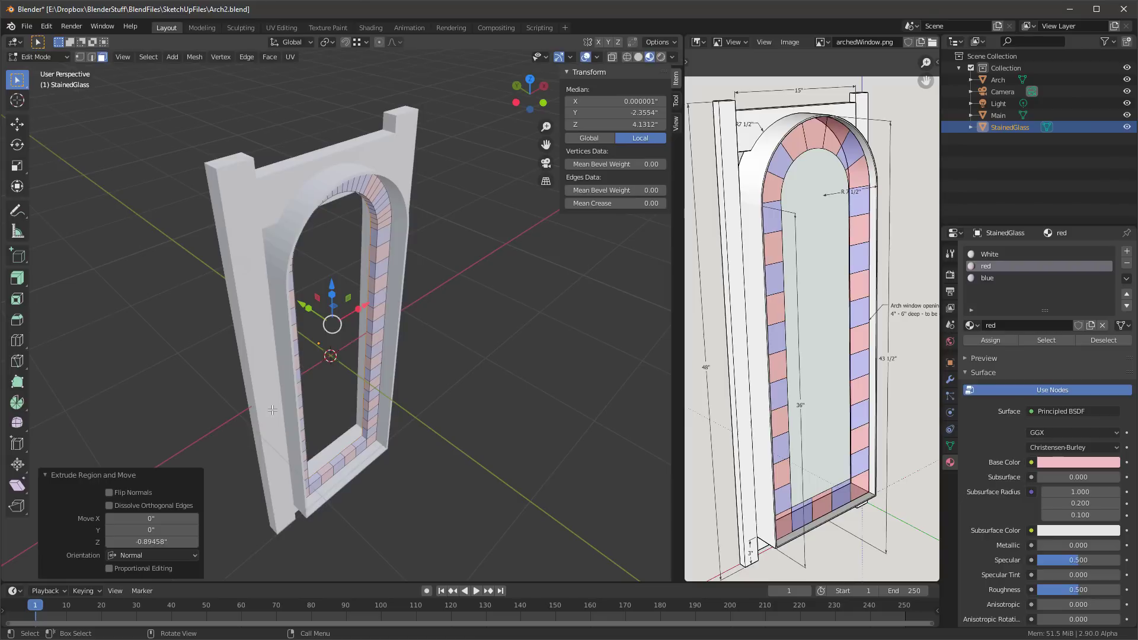
click(152, 542)
key(ctrl+a)
key(BackSpace)
key(Return)
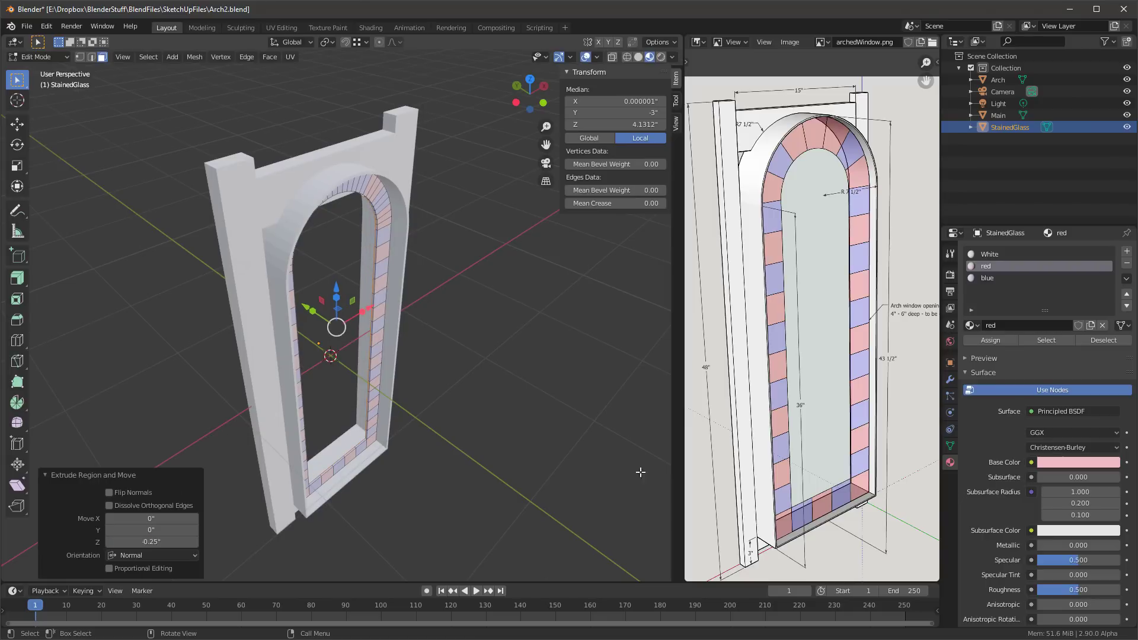
Clear the face selection on the extruded border and return to Object Mode
click(431, 315)
middle_drag(419, 310, 442, 294)
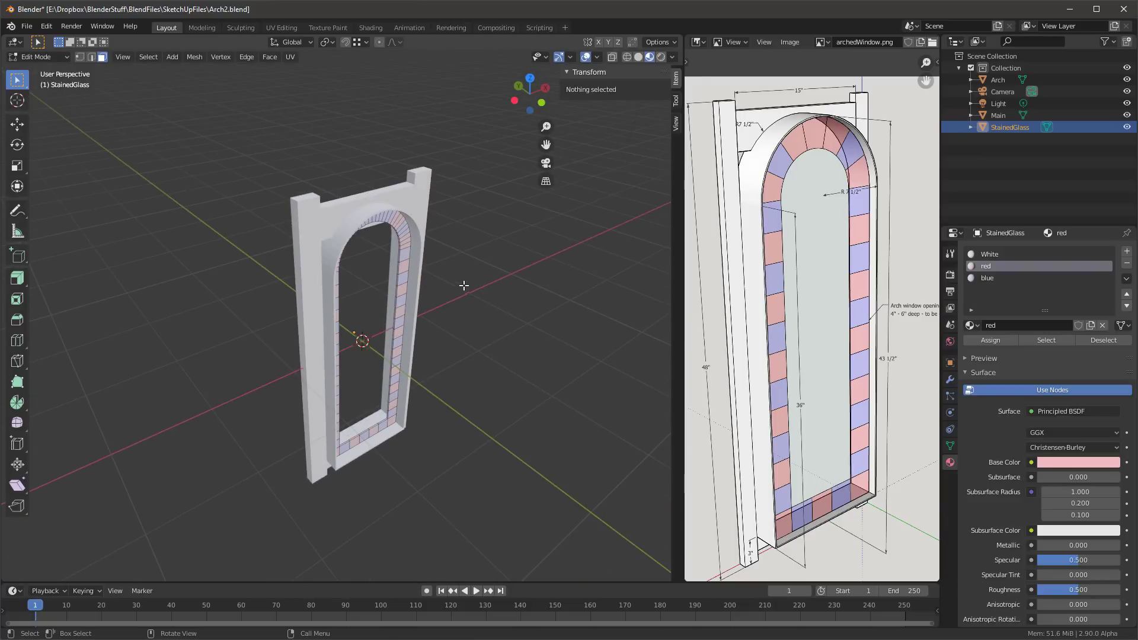
scroll(464, 285, up, 2)
middle_drag(465, 267, 393, 223)
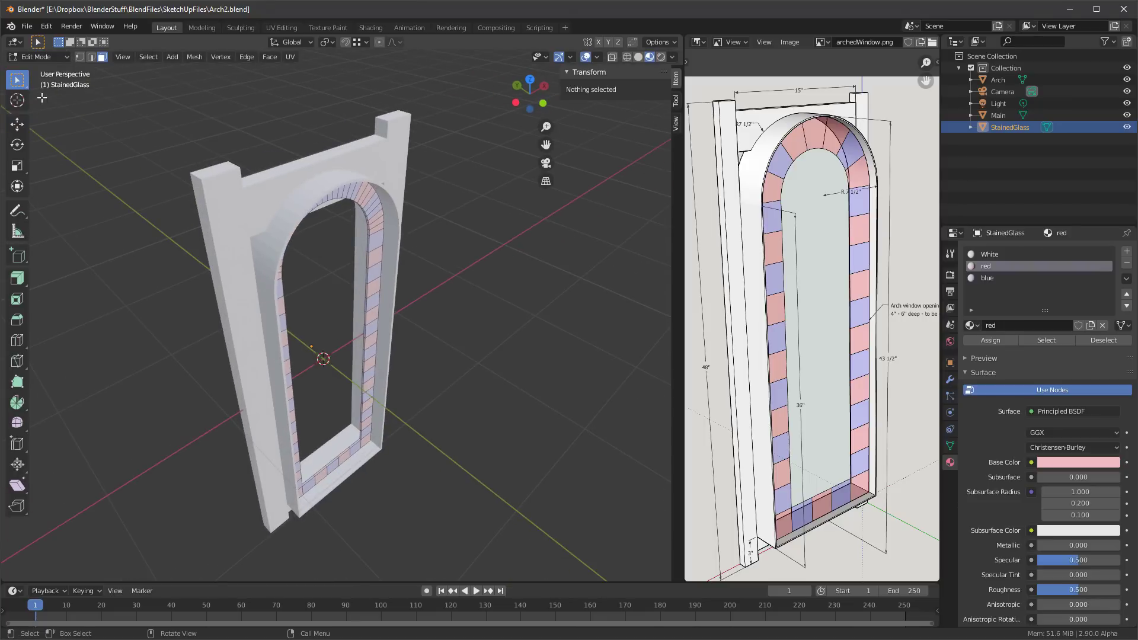
key(Tab)
Select the Main frame and examine how the arch and stained glass sit in its opening
click(275, 190)
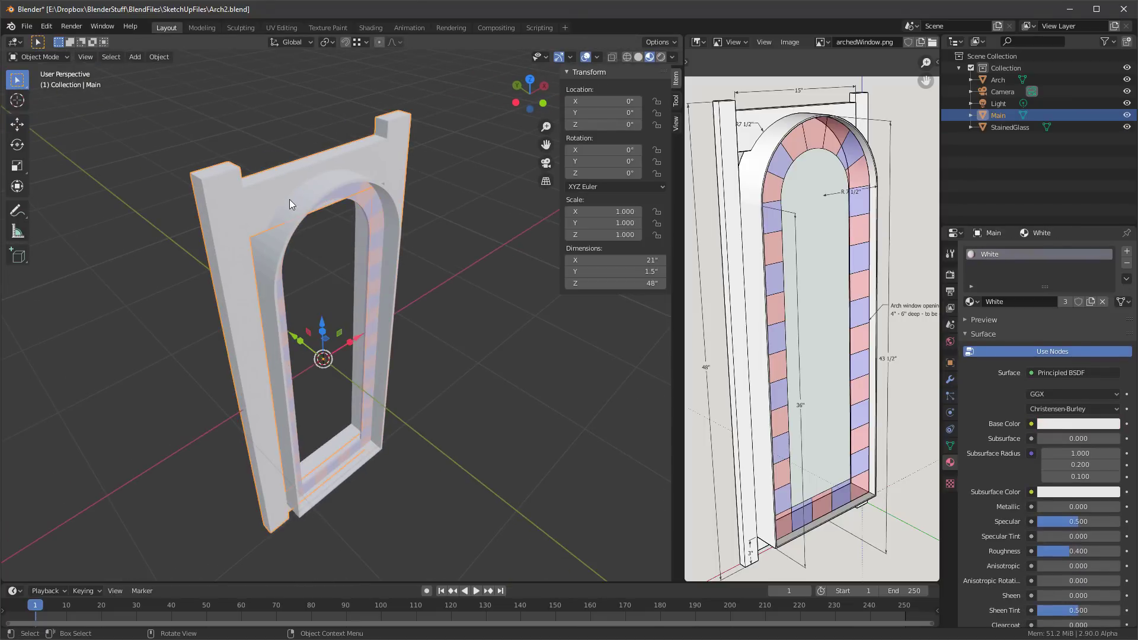
mouse_move(289, 200)
middle_down()
mouse_move(254, 159)
mouse_move(226, 165)
mouse_move(264, 165)
mouse_move(269, 208)
middle_up()
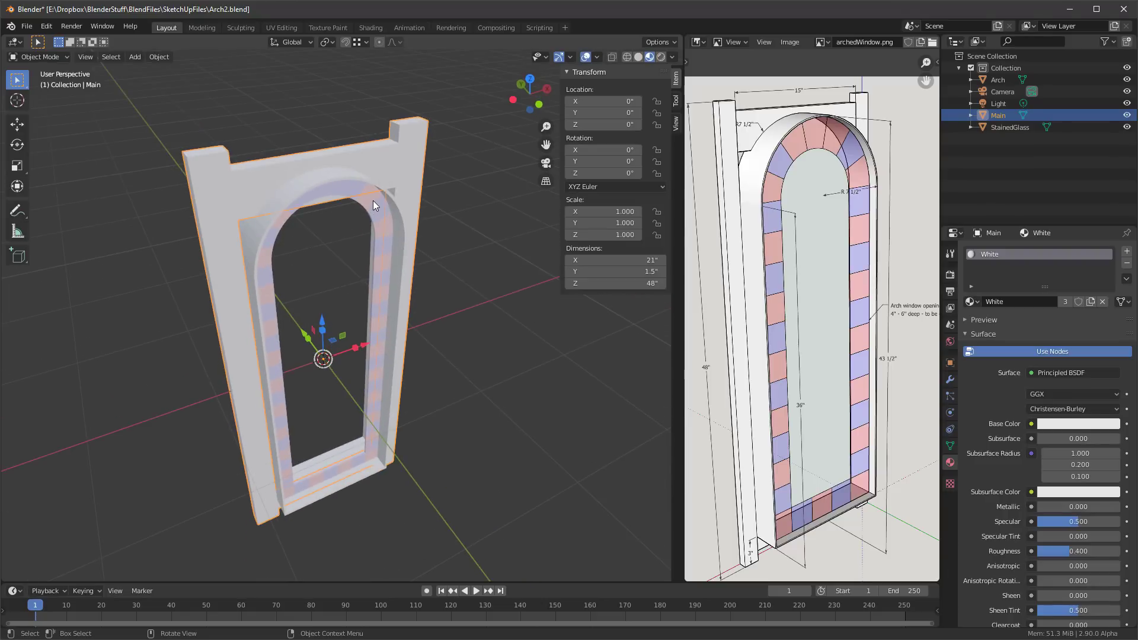
middle_drag(373, 204, 324, 204)
scroll(323, 179, up, 5)
scroll(322, 179, down, 2)
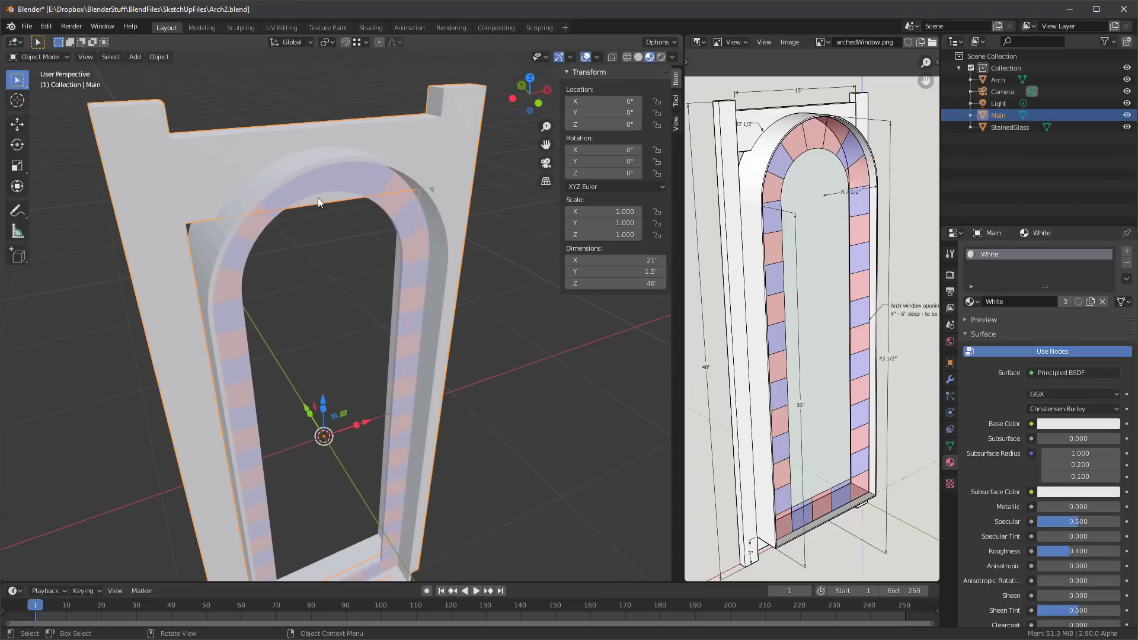
mouse_move(288, 167)
middle_down()
mouse_move(269, 139)
mouse_move(297, 148)
mouse_move(286, 165)
middle_up()
Duplicate the Arch object in place and rename the copy ArchCutter
click(287, 166)
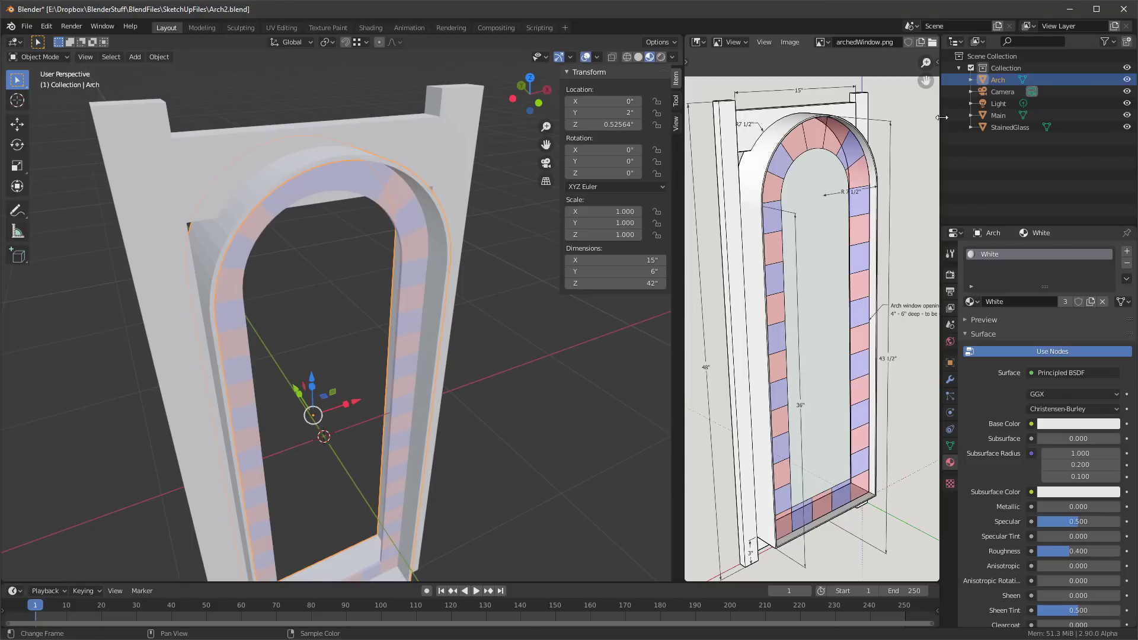
click(159, 57)
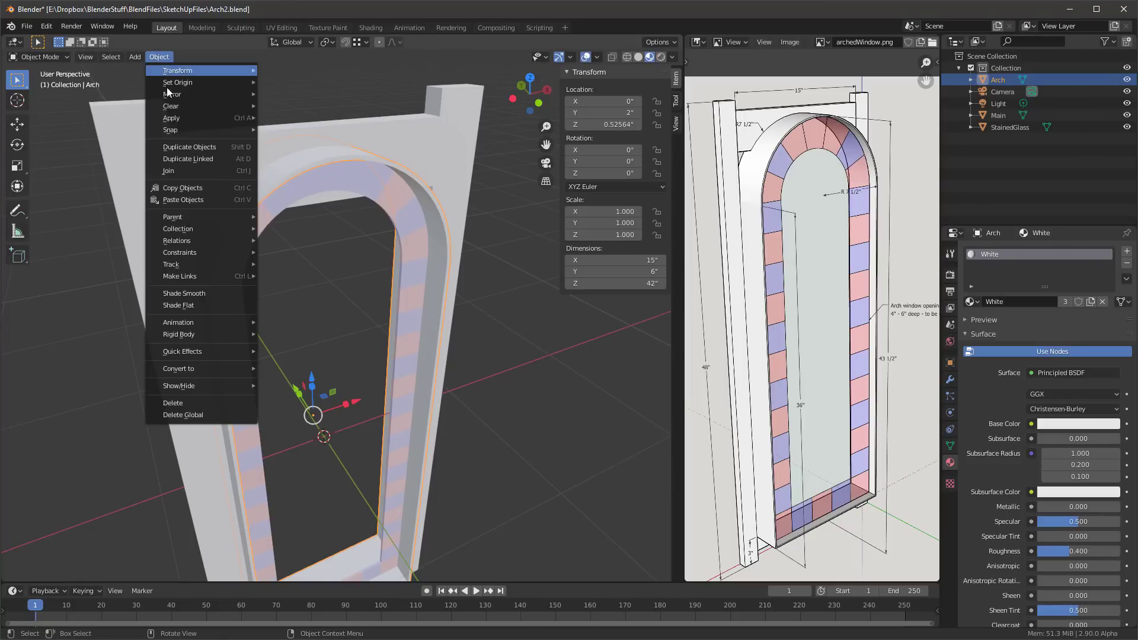
click(191, 147)
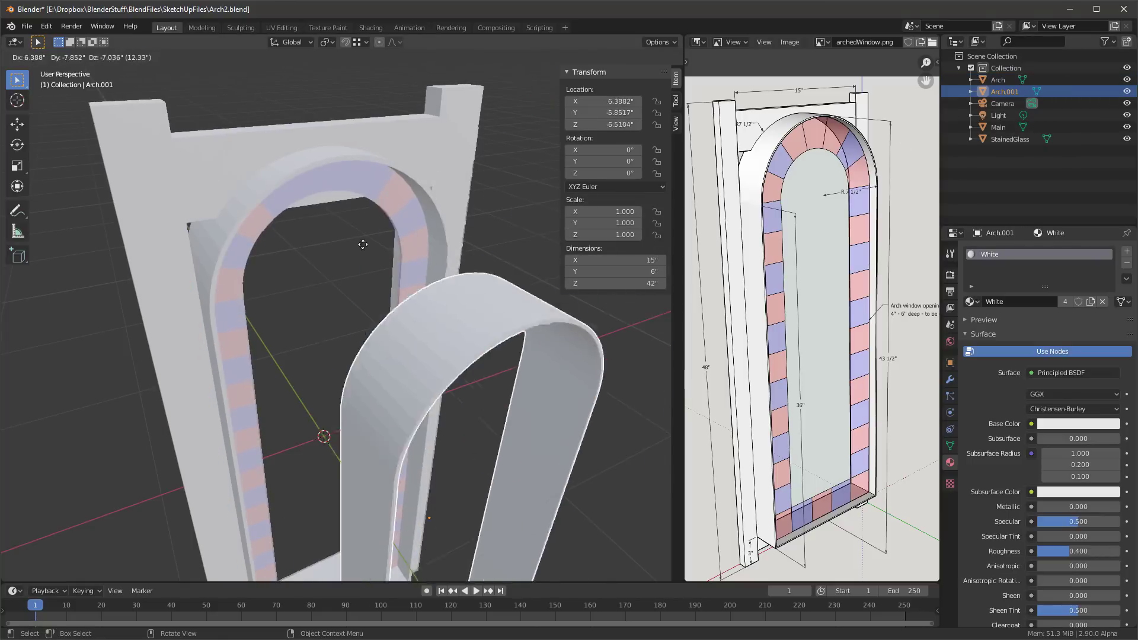
right_click(398, 170)
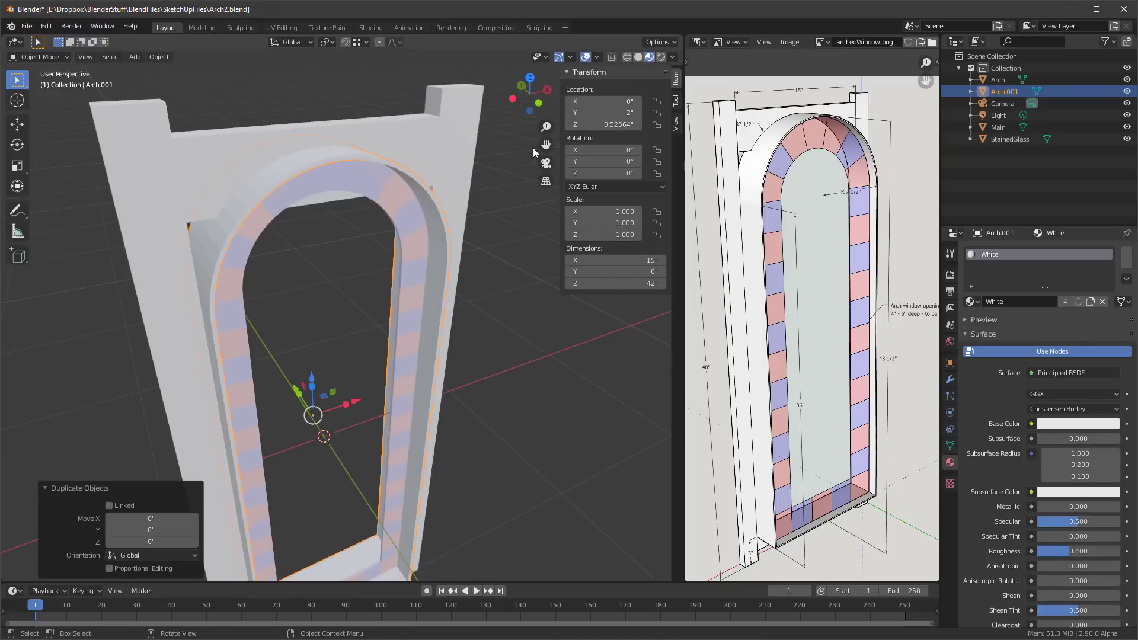
double_click(1000, 91)
text(Ar)
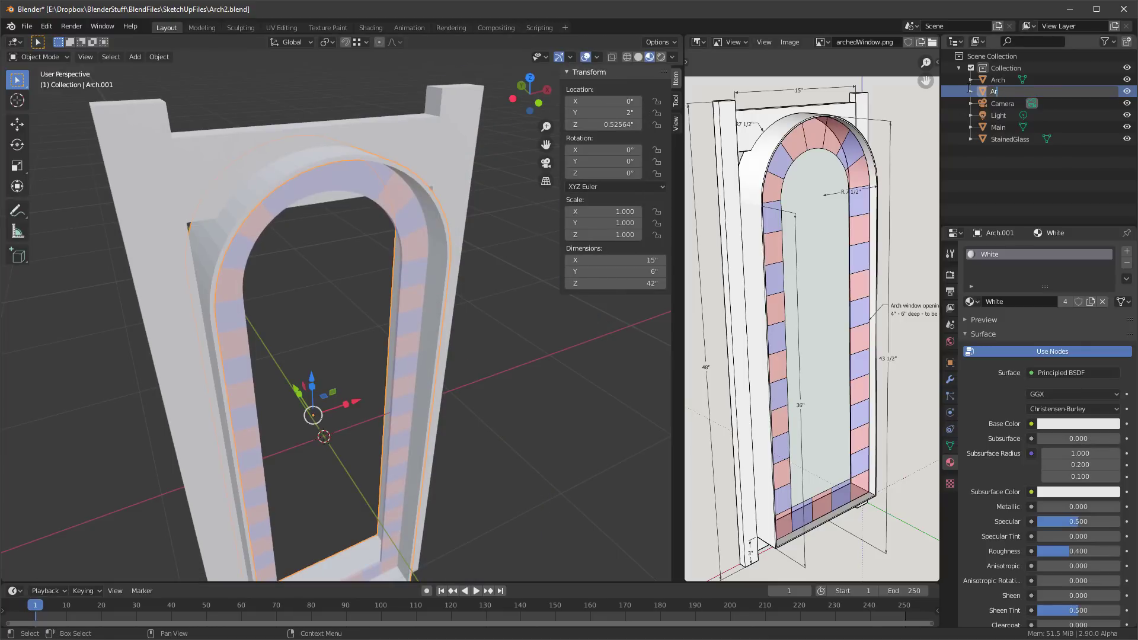
text(chCutter)
key(Return)
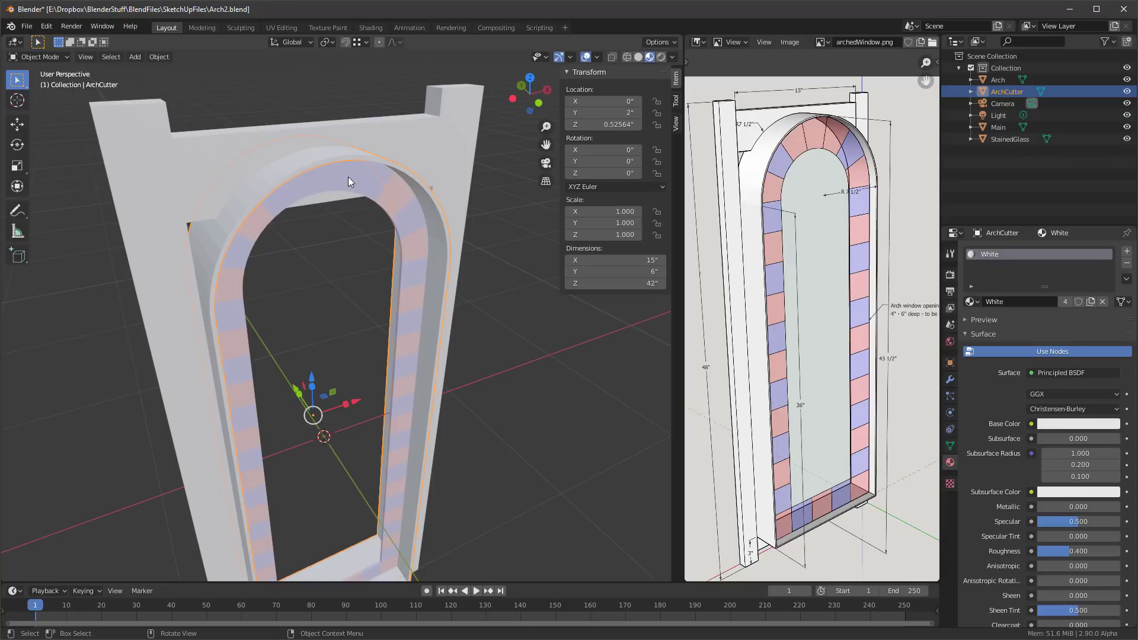
Isolate ArchCutter in local view and enter Edit Mode
key(KP_Divide)
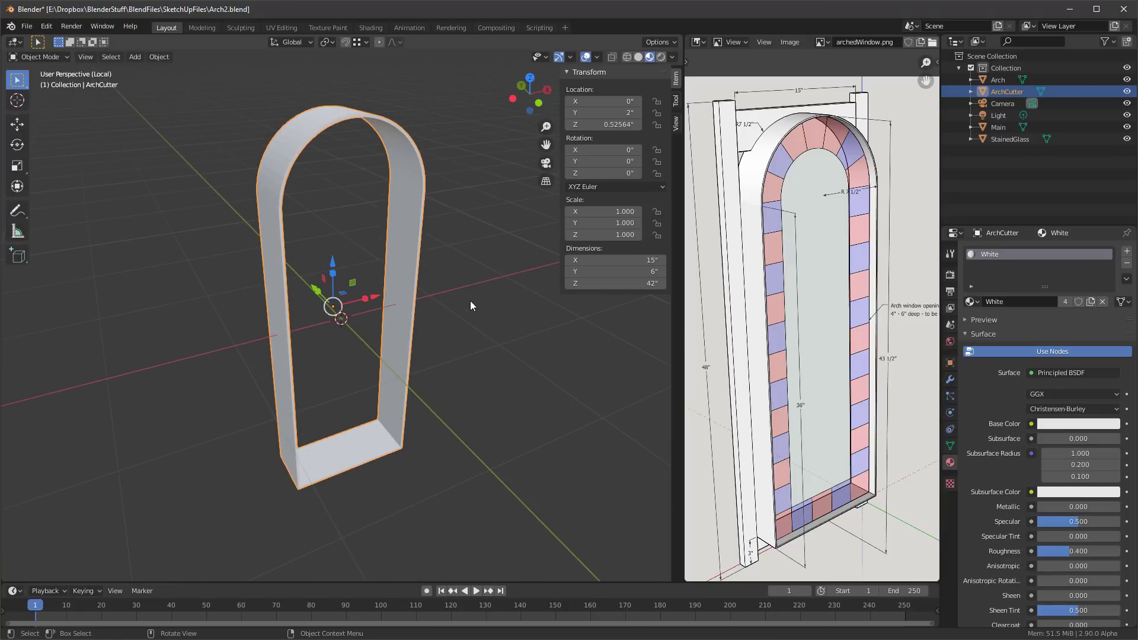
mouse_move(470, 301)
middle_down()
mouse_move(454, 300)
mouse_move(471, 297)
middle_up()
scroll(456, 280, up, 1)
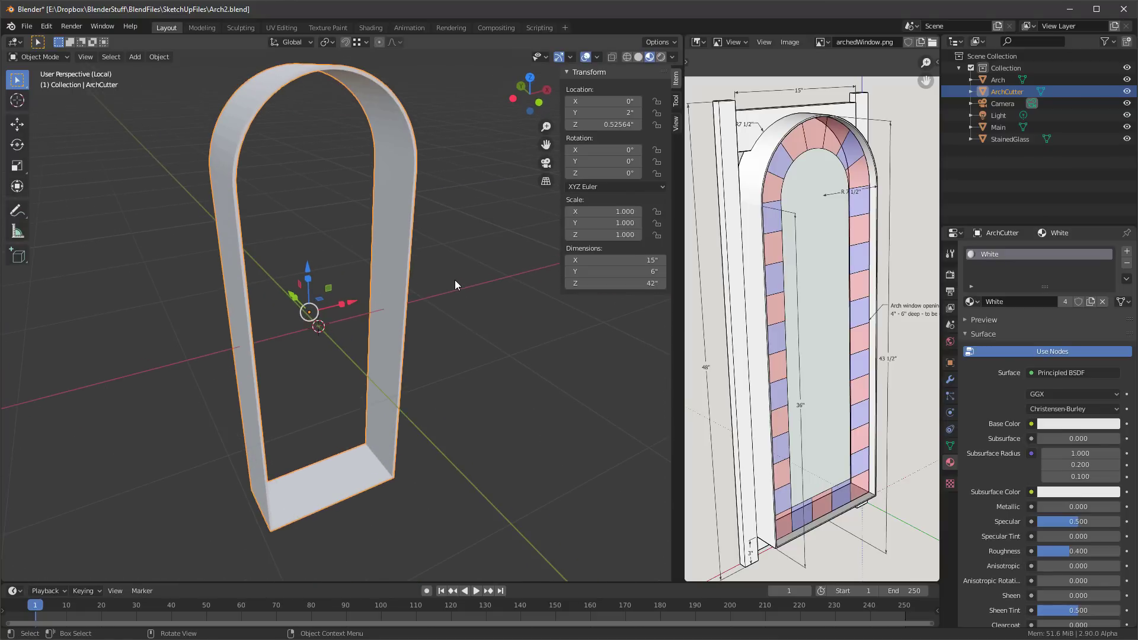
key(Tab)
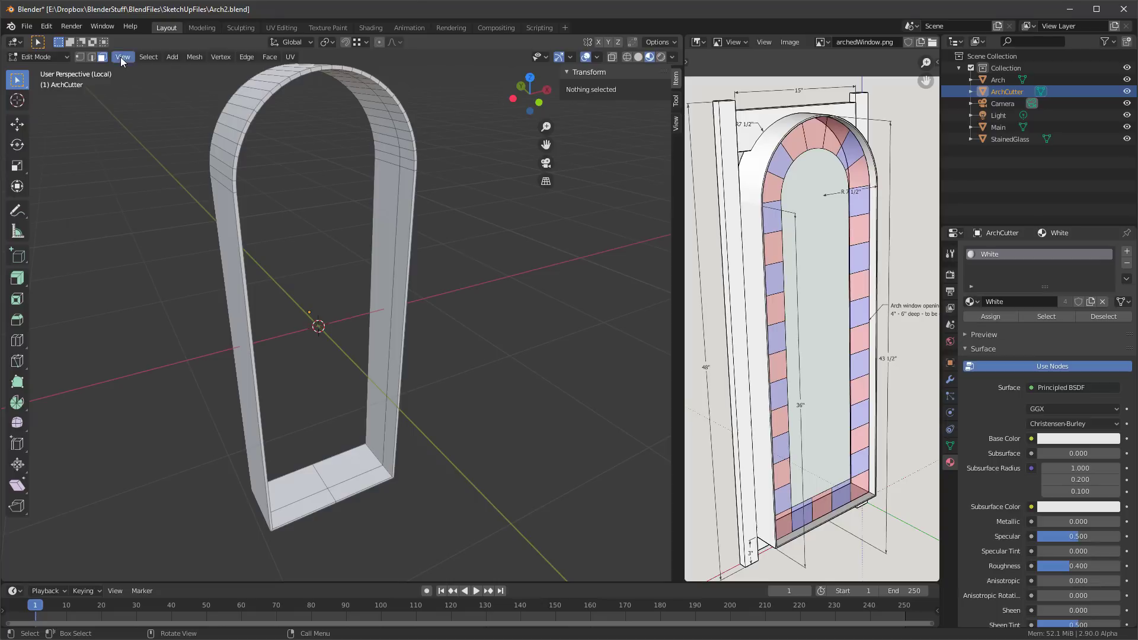
Select ArchCutter's two inner face loops, grow the selection once to include the rim faces, and delete those faces to leave the outer shell
alt+click(393, 162)
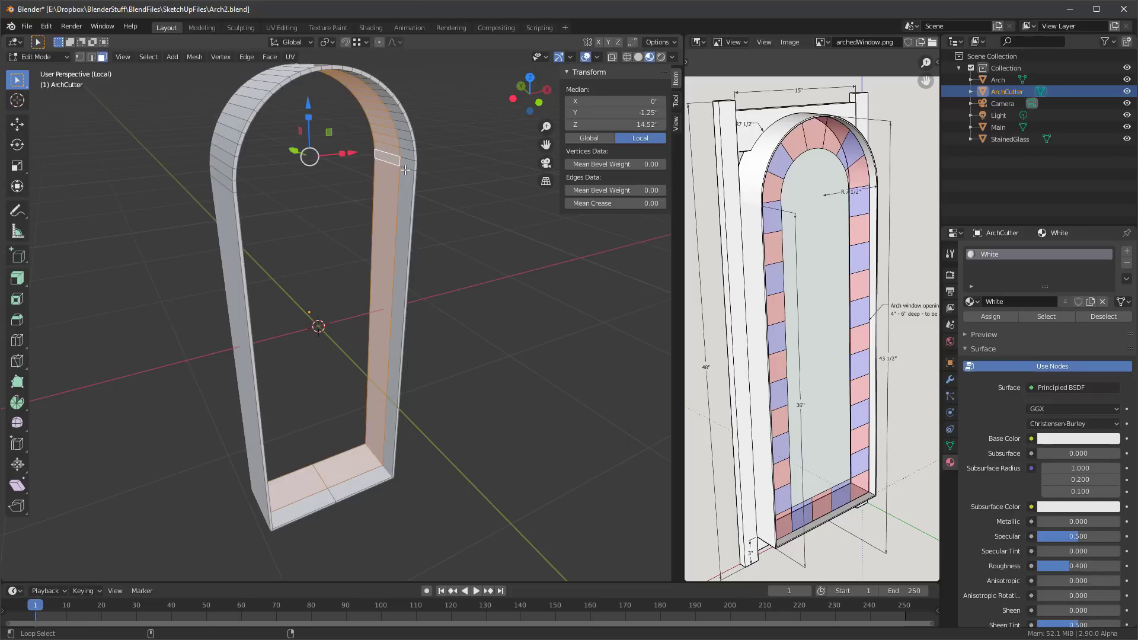
alt+shift+click(406, 169)
middle_drag(416, 235, 438, 206)
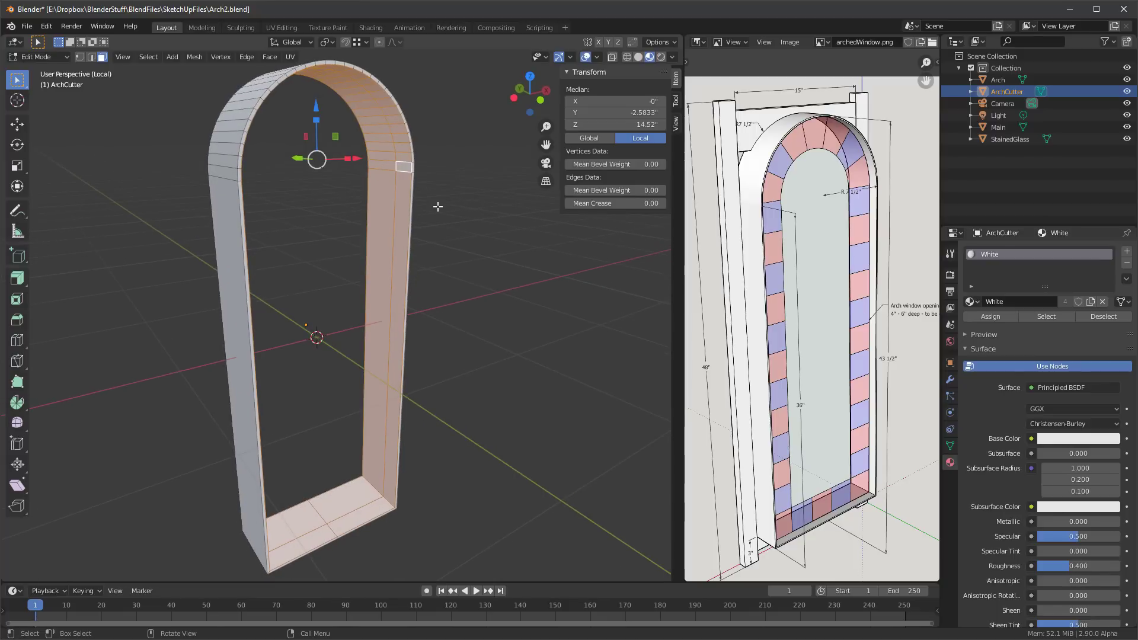
click(146, 58)
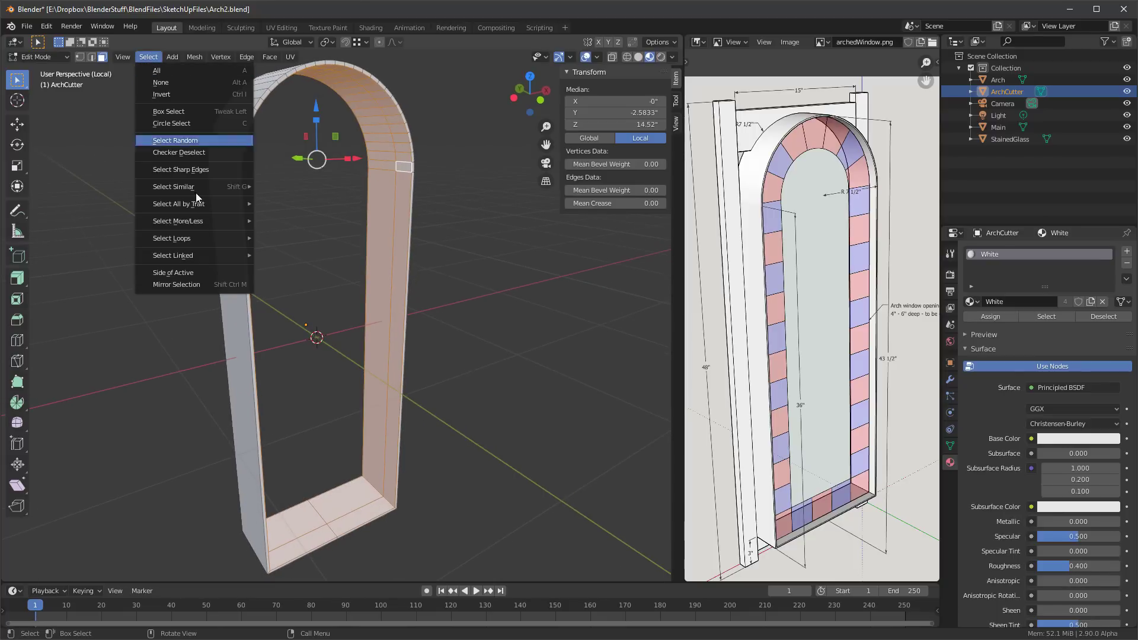
mouse_move(215, 223)
click(268, 220)
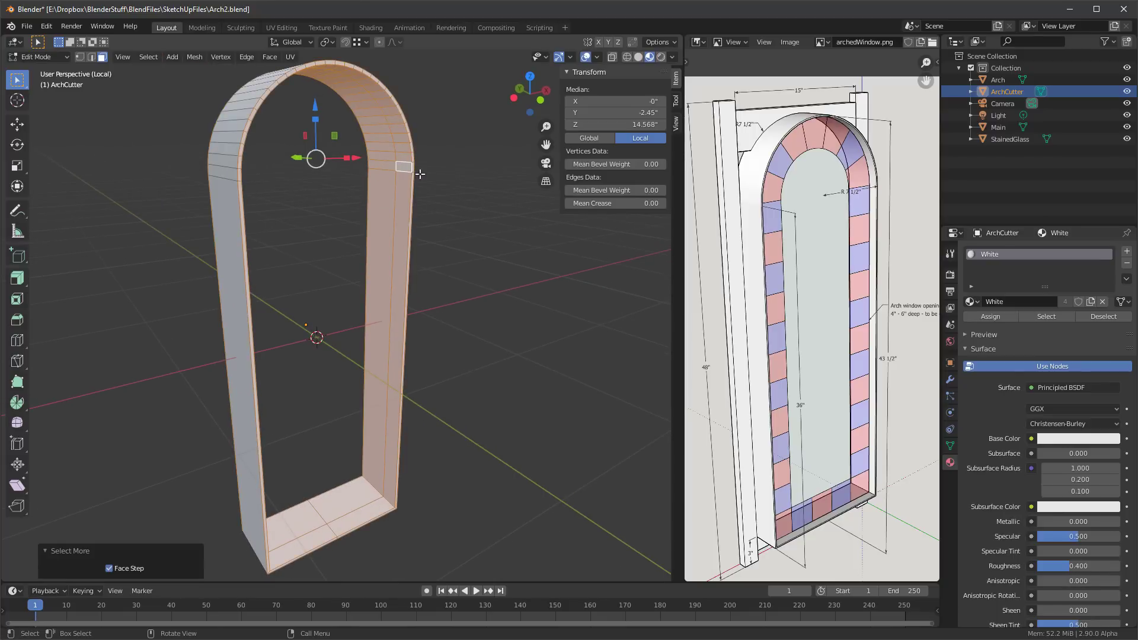
middle_drag(420, 175, 420, 126)
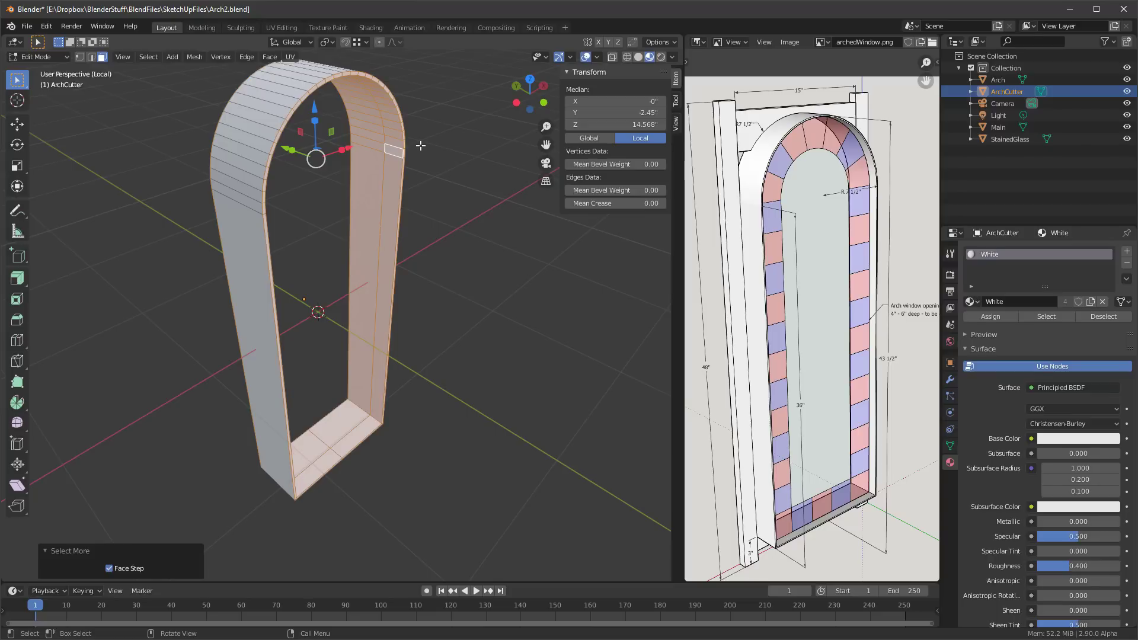
right_click(416, 153)
click(377, 69)
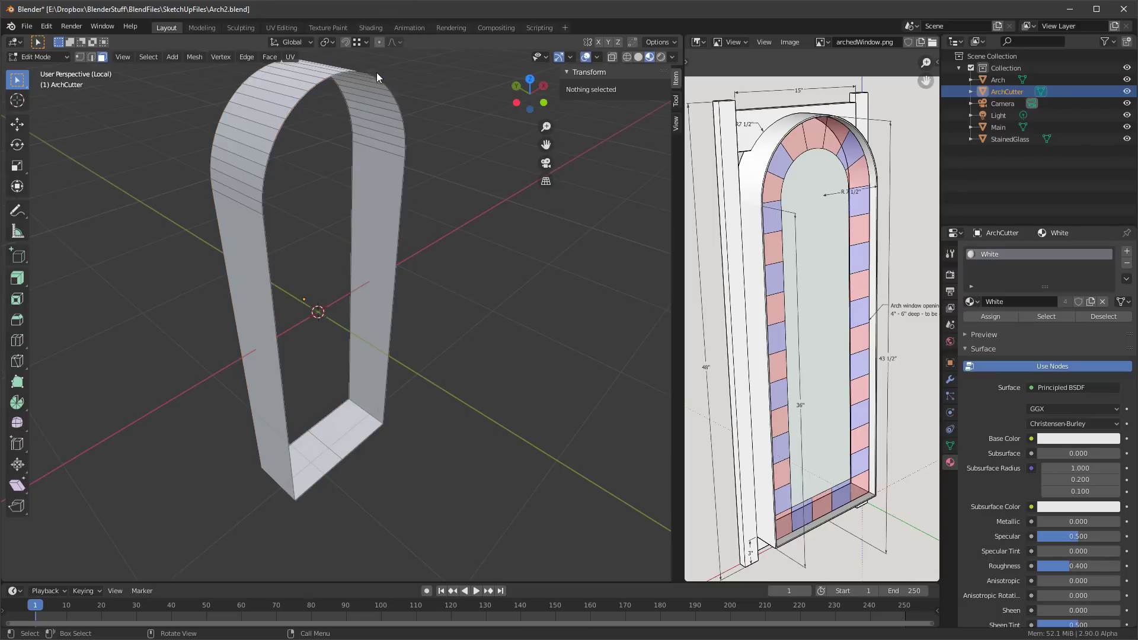
middle_drag(407, 188, 385, 171)
Switch to vertex selection and leave local view to see ArchCutter against the frame from the front
click(81, 57)
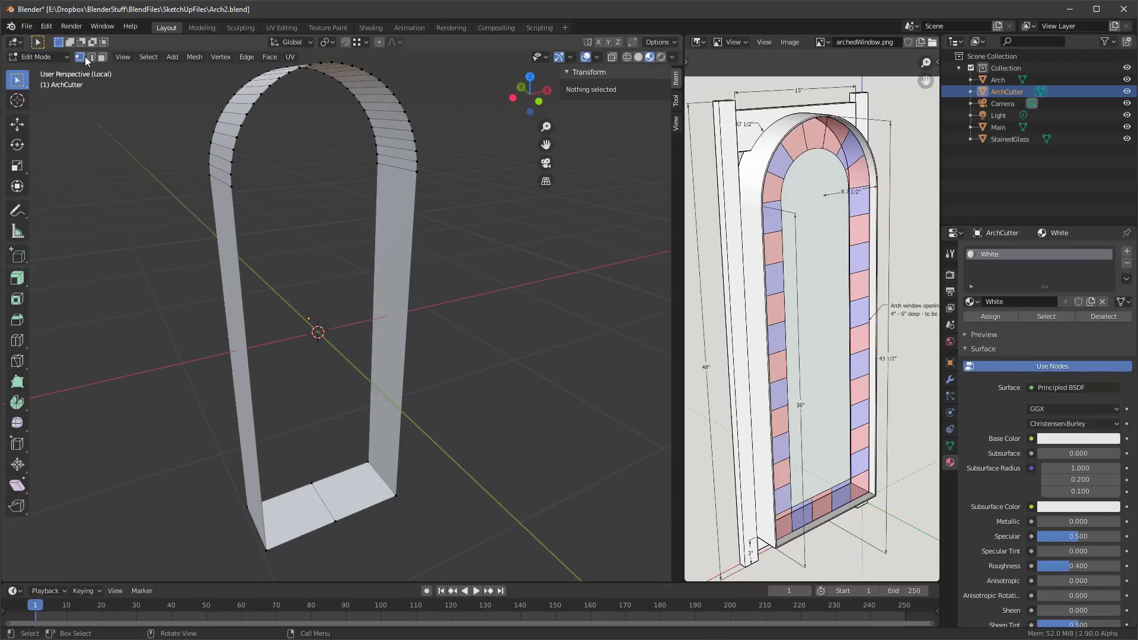
middle_drag(329, 295, 322, 286)
key(KP_1)
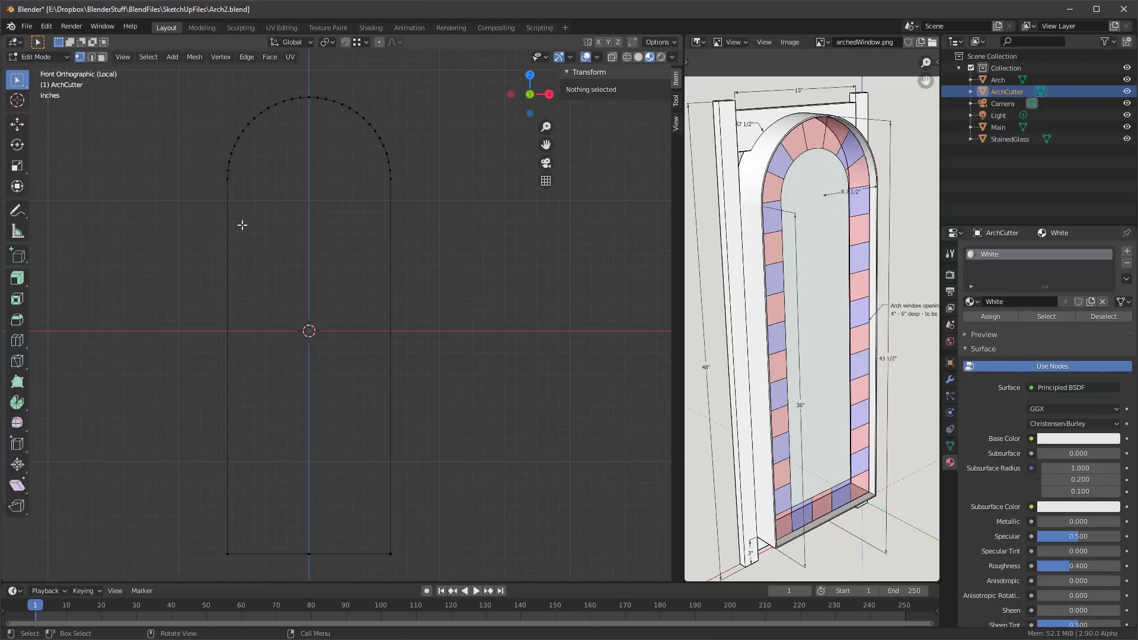
middle_drag(242, 225, 212, 168)
key(KP_1)
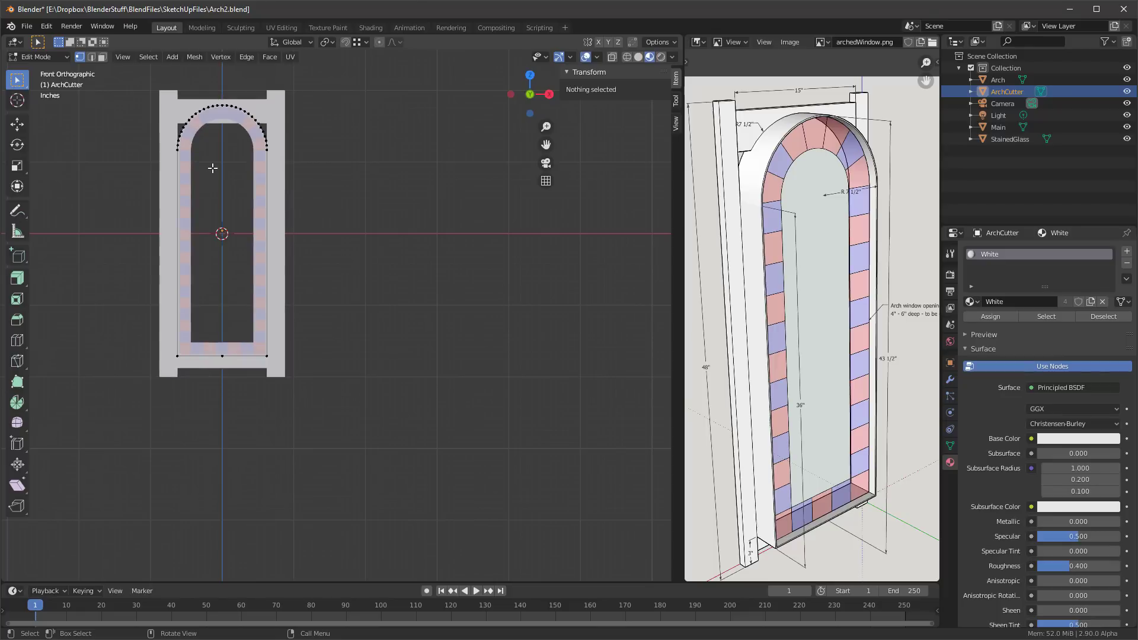
scroll(210, 89, up, 4)
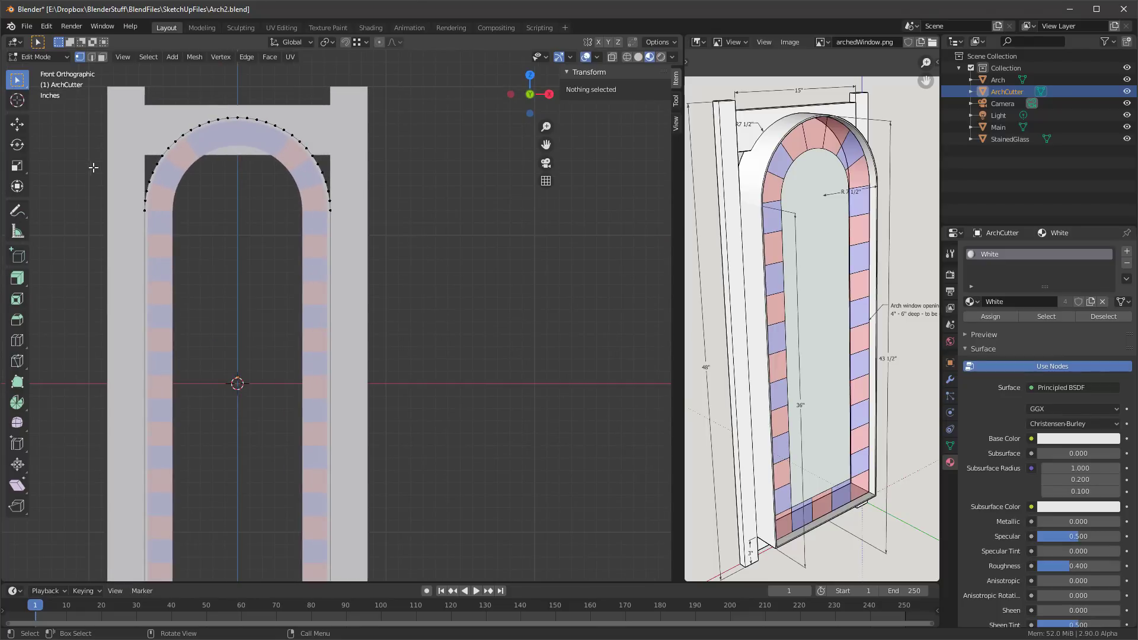
Delete ArchCutter's vertices along the lower ends of the curve, the straight sides and the bottom edge
drag(93, 168, 425, 412)
scroll(508, 368, down, 1)
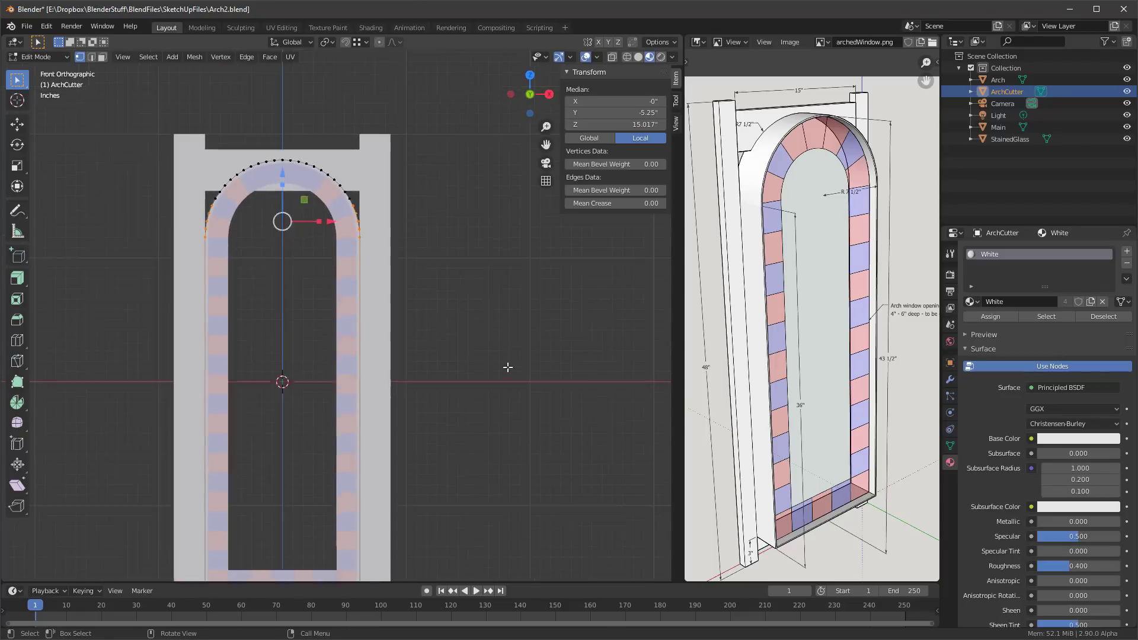
scroll(508, 368, down, 1)
shift+middle_drag(509, 337, 527, 241)
shift+drag(211, 376, 543, 526)
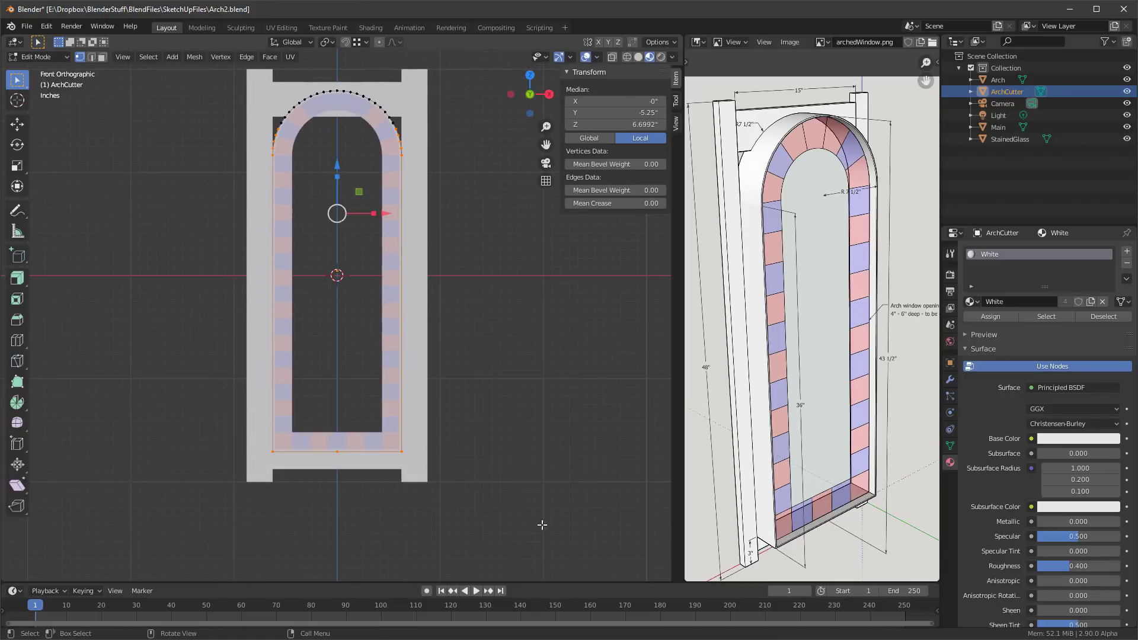
scroll(507, 345, up, 1)
shift+middle_drag(504, 304, 503, 379)
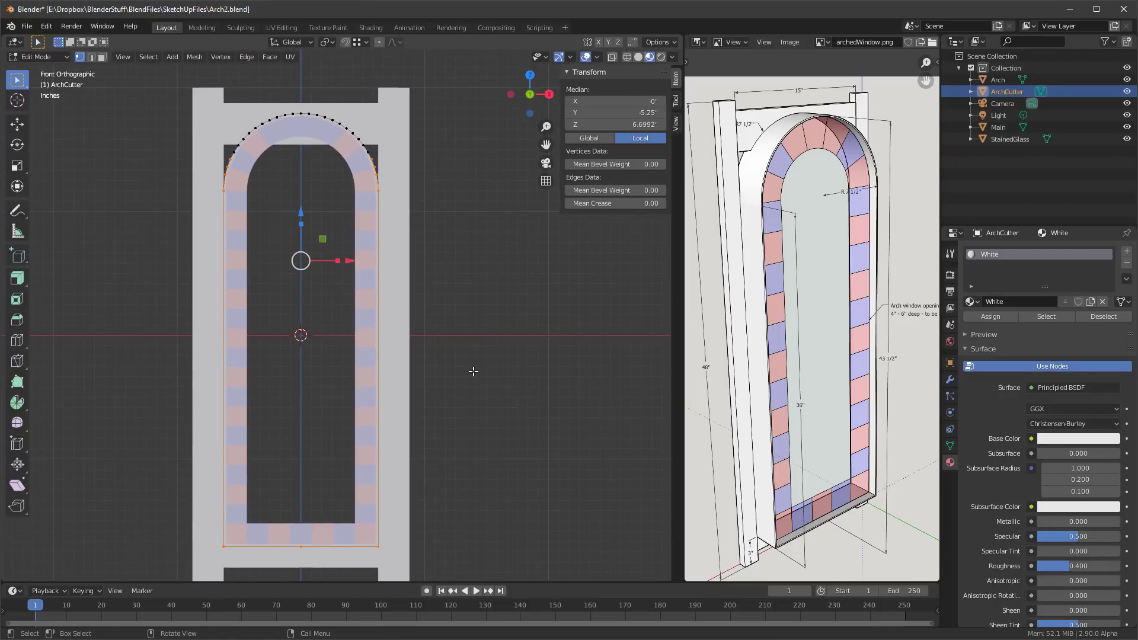
key(x)
click(447, 343)
Isolate ArchCutter in local view again and delete the leftover side, bottom and stray vertices below the curved top strip
middle_drag(351, 212, 323, 239)
key(KP_Divide)
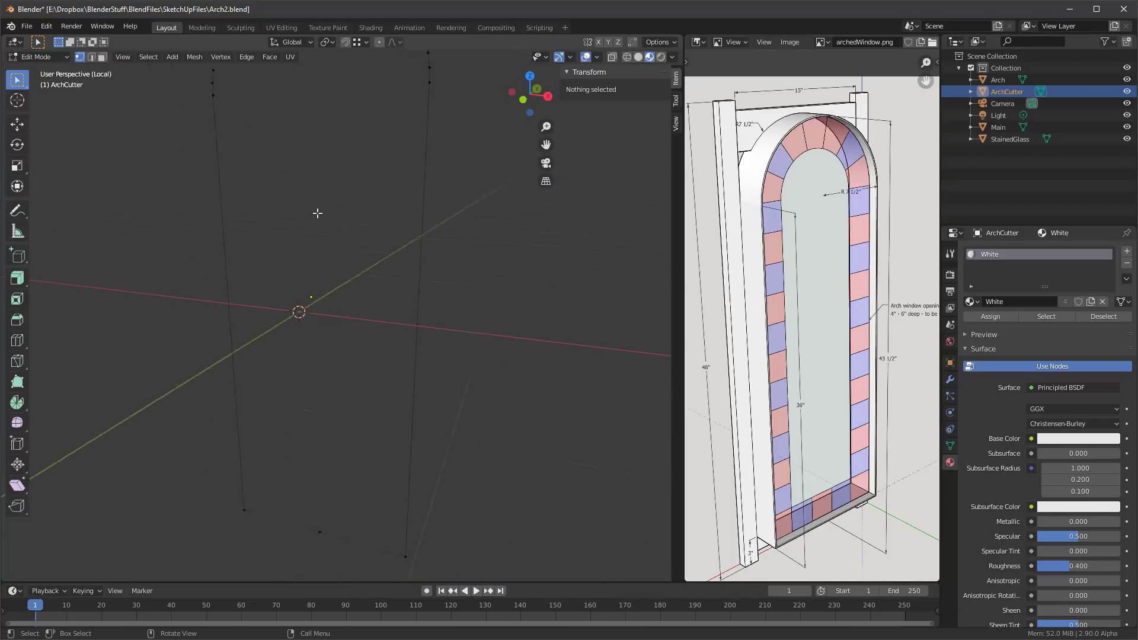
middle_drag(243, 141, 197, 165)
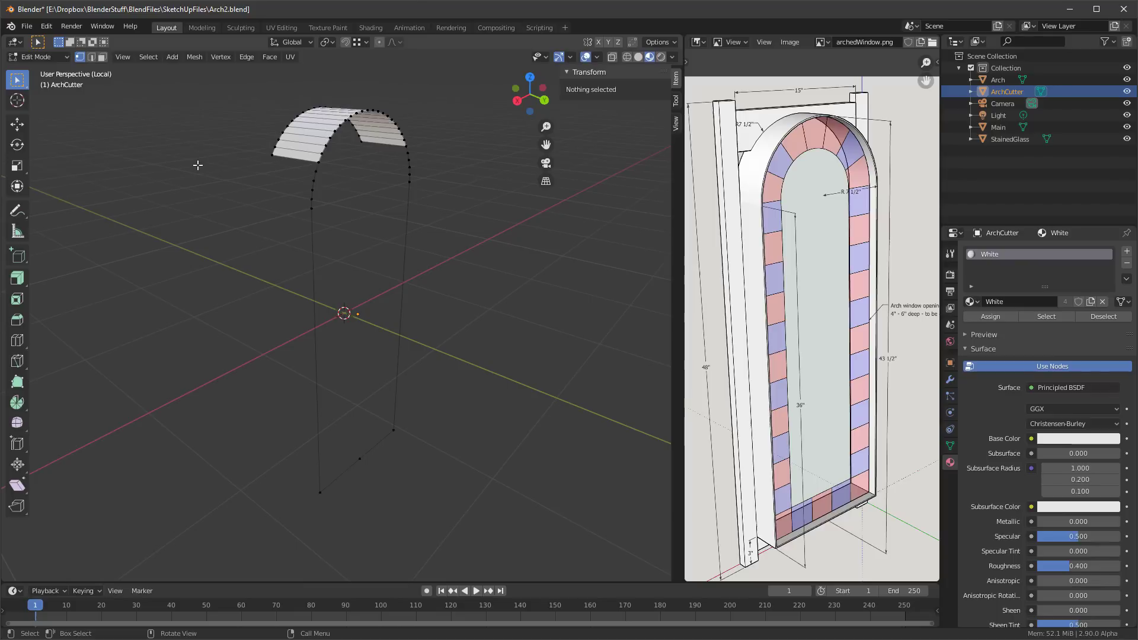
drag(296, 168, 430, 524)
key(x)
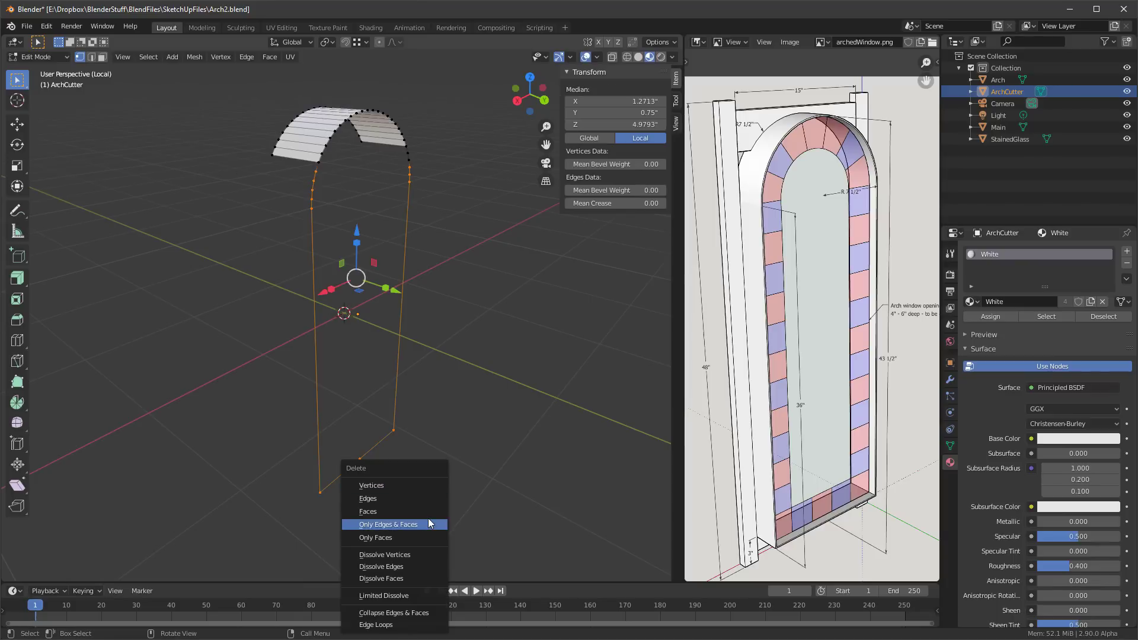
click(403, 485)
middle_drag(404, 485, 423, 186)
click(418, 163)
key(x)
click(432, 183)
Connect the two lower end vertices of the curved strip with a straight edge on both its back and front sides
middle_drag(361, 153, 285, 223)
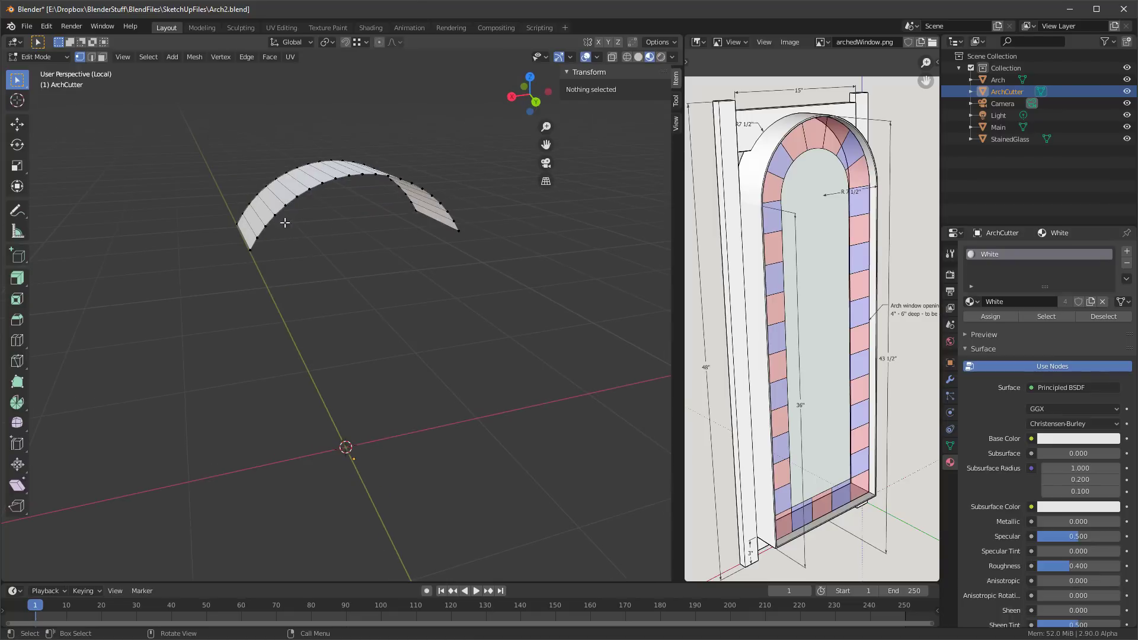
click(247, 248)
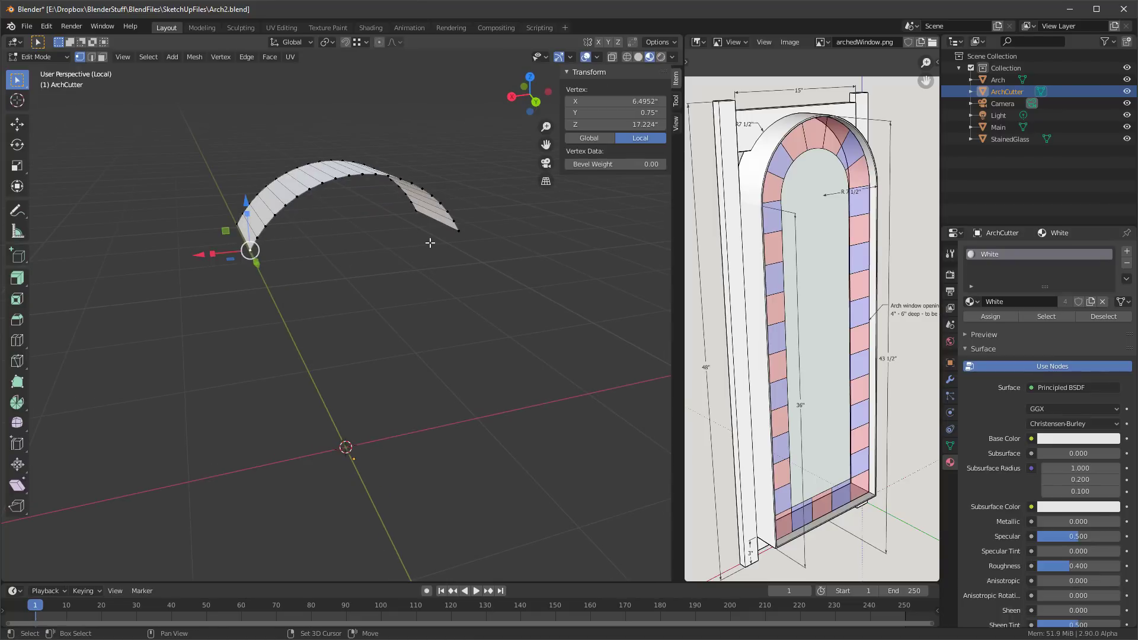
shift+click(457, 231)
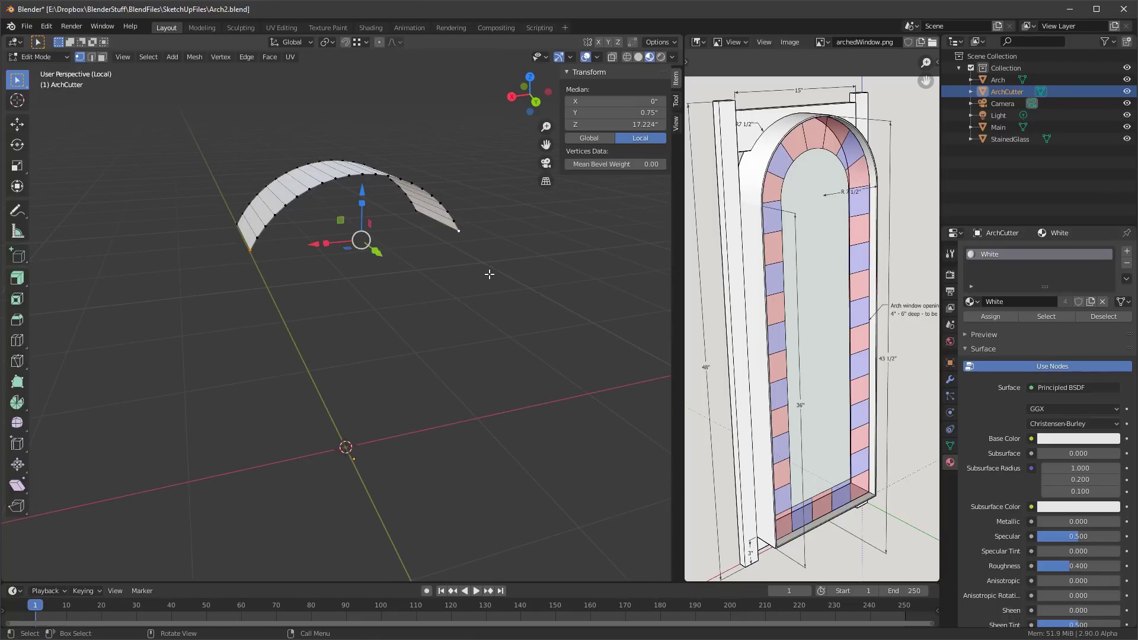
key(f)
middle_drag(216, 231, 277, 269)
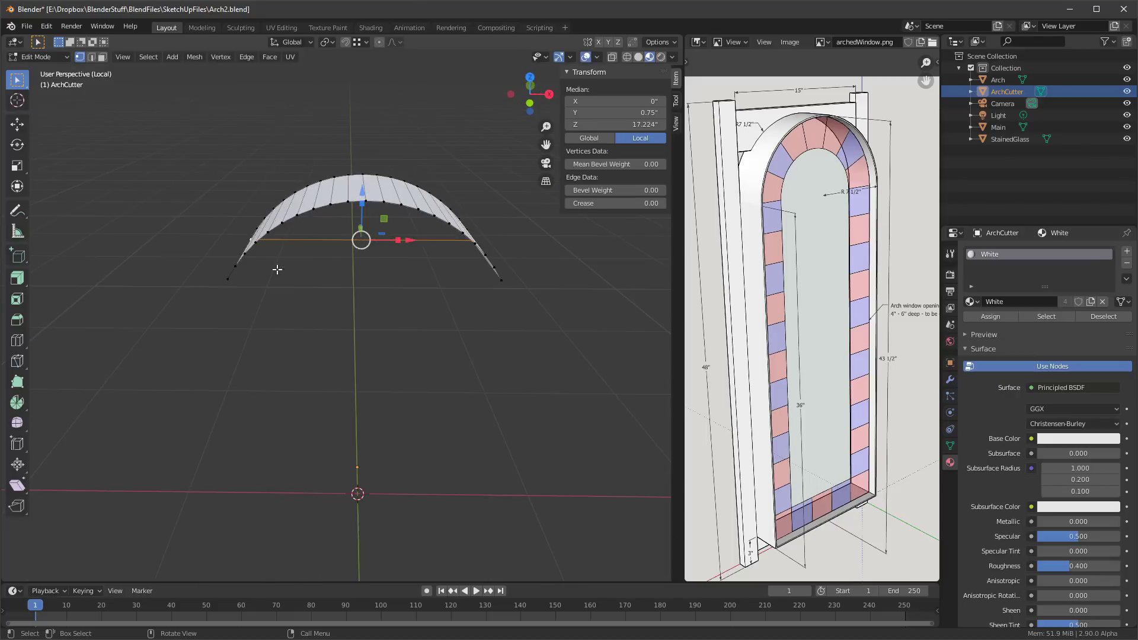
click(228, 279)
shift+click(501, 280)
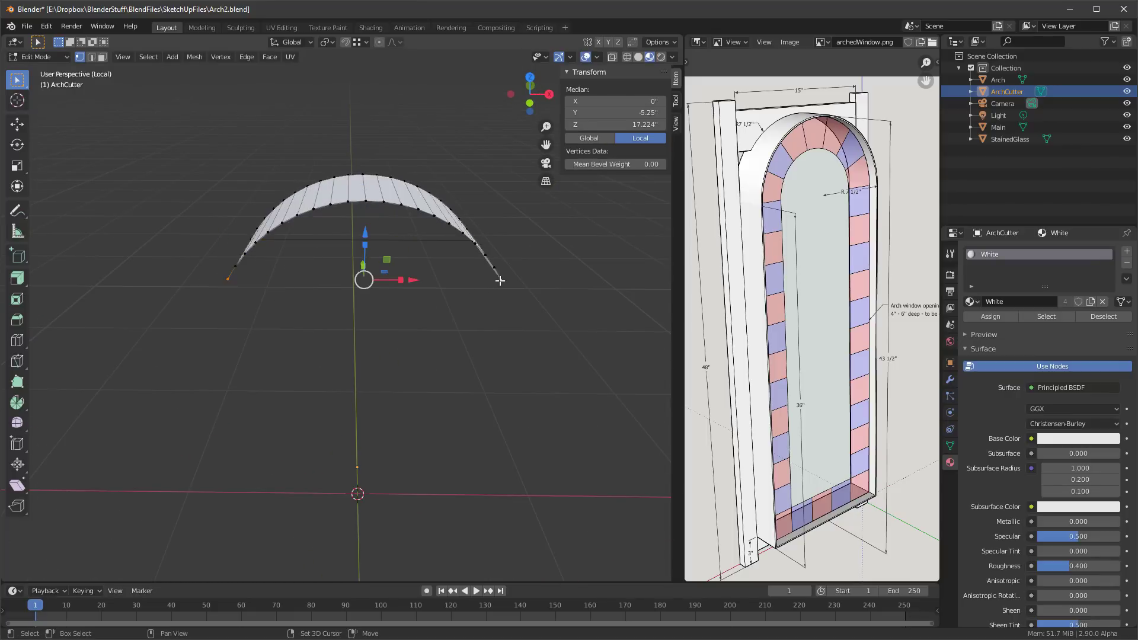
key(f)
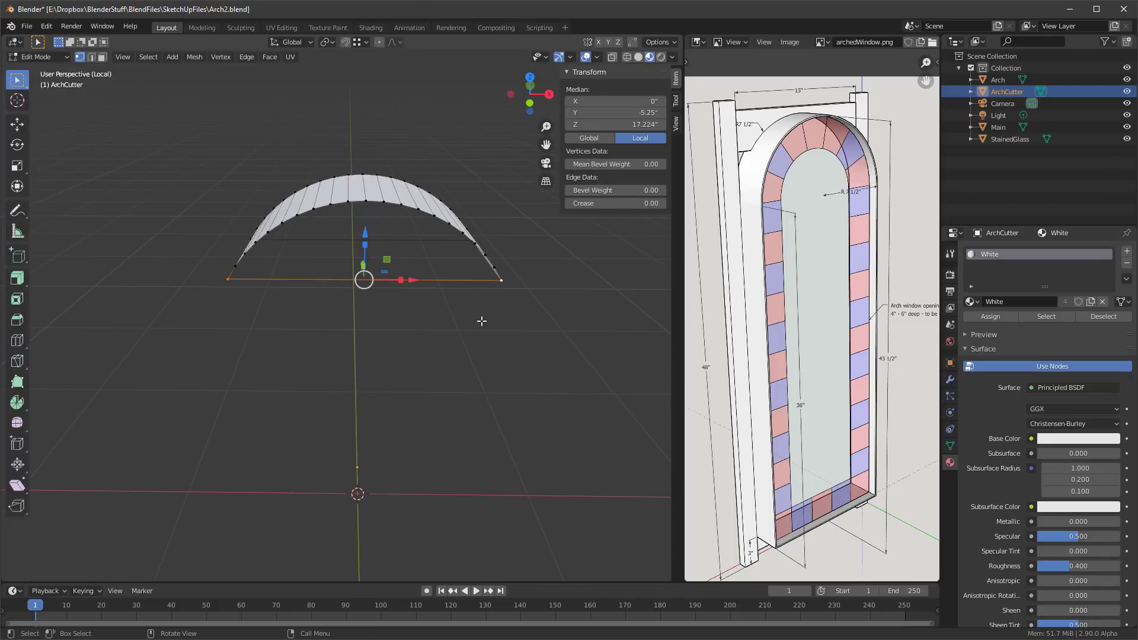
Fill the open sides of the curved strip with faces to close ArchCutter into a solid and clear the selection
key(a)
middle_drag(505, 296, 306, 167)
click(295, 166)
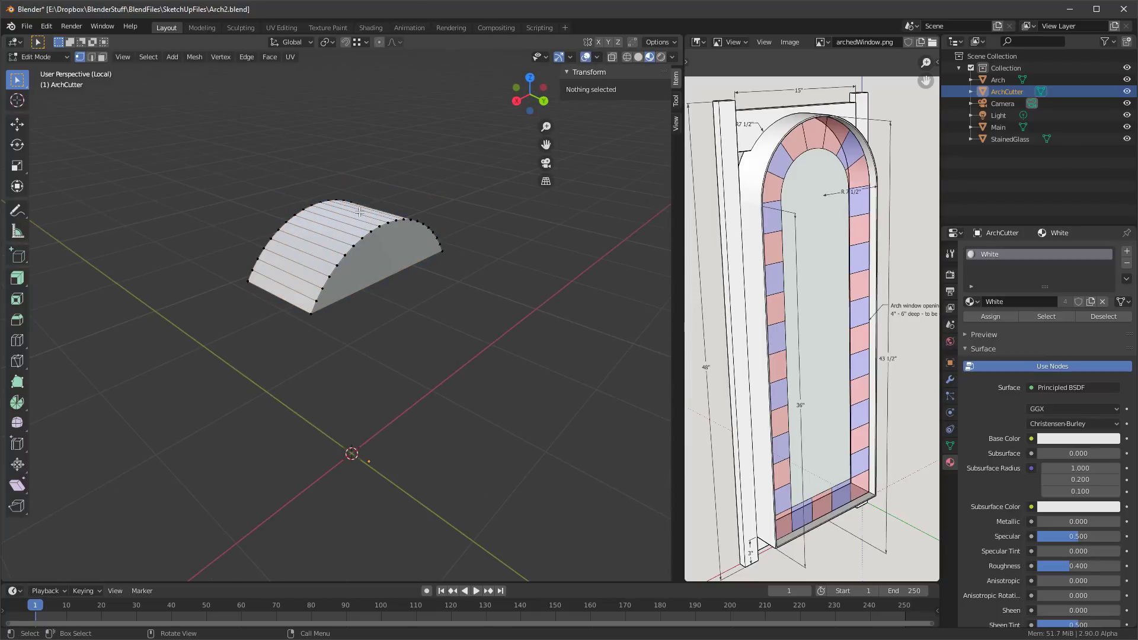
Return to the full scene in Object Mode and select ArchCutter to check how it overlaps the frame's top rail
key(KP_Divide)
scroll(467, 258, down, 5)
middle_drag(409, 215, 337, 196)
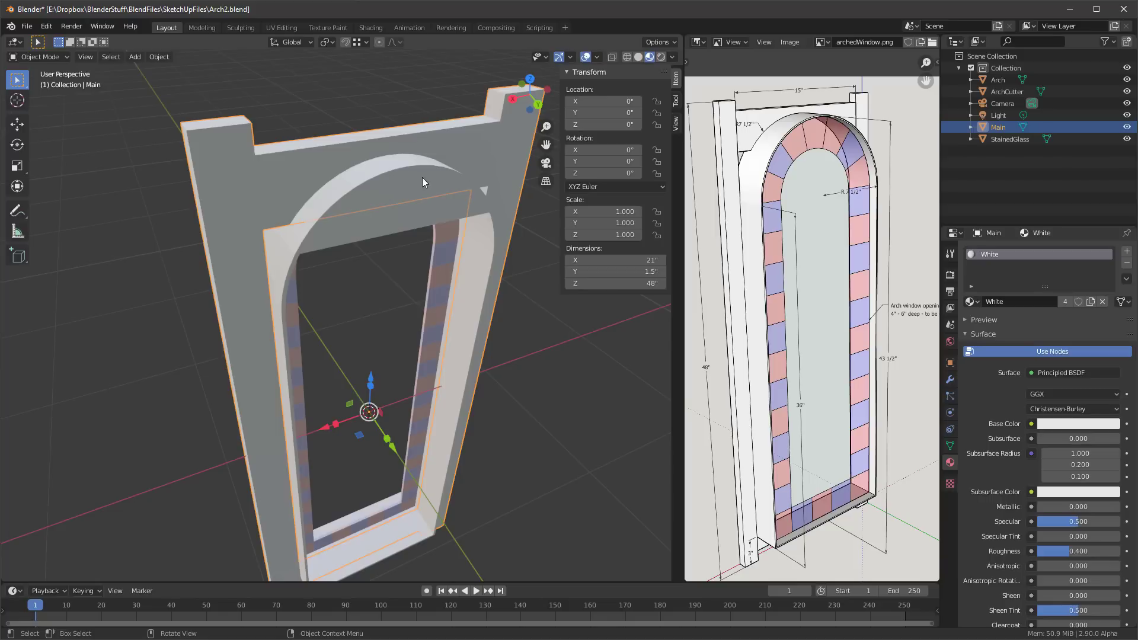
click(422, 177)
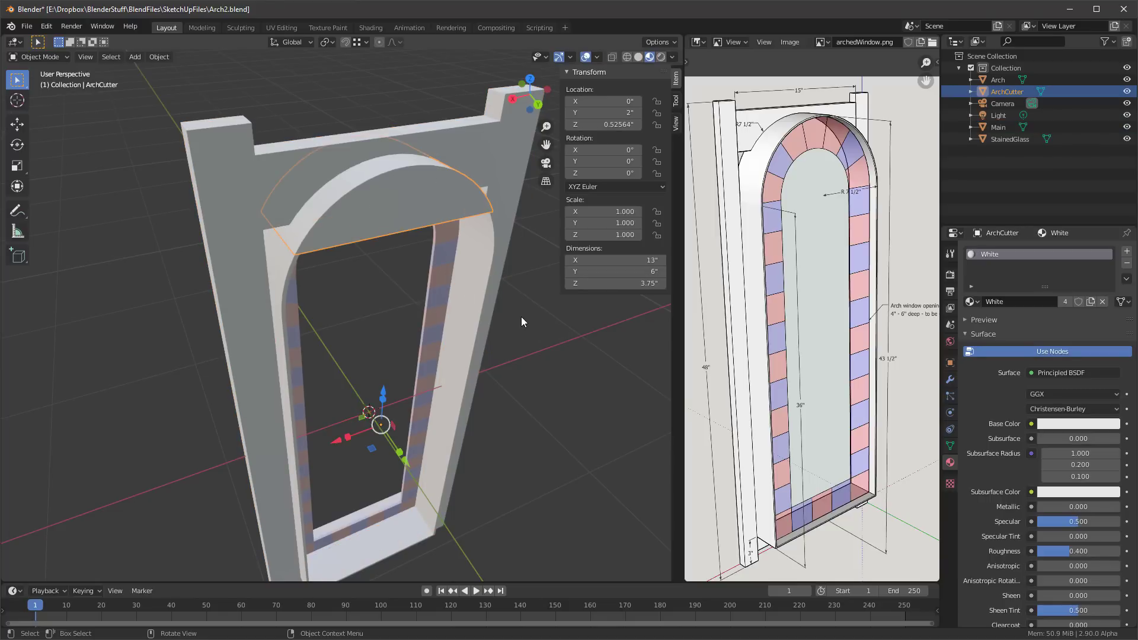
mouse_move(458, 120)
shift+middle_down()
mouse_move(432, 117)
mouse_move(460, 123)
shift+middle_up()
Add a Boolean modifier with the Difference operation to the Main frame
click(455, 139)
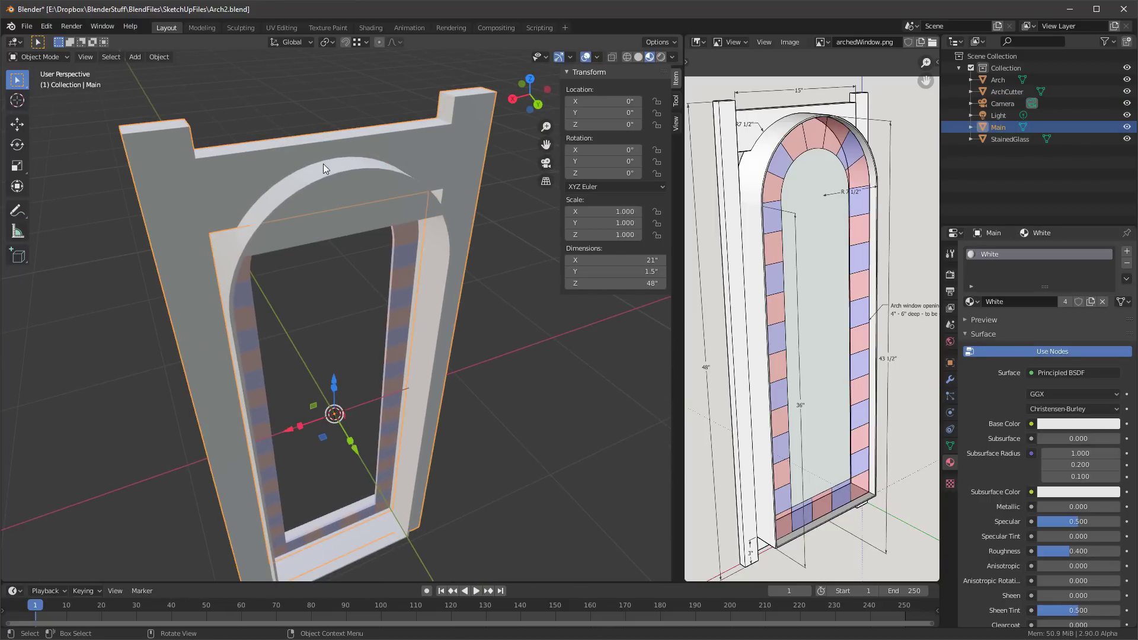
middle_drag(322, 164, 357, 137)
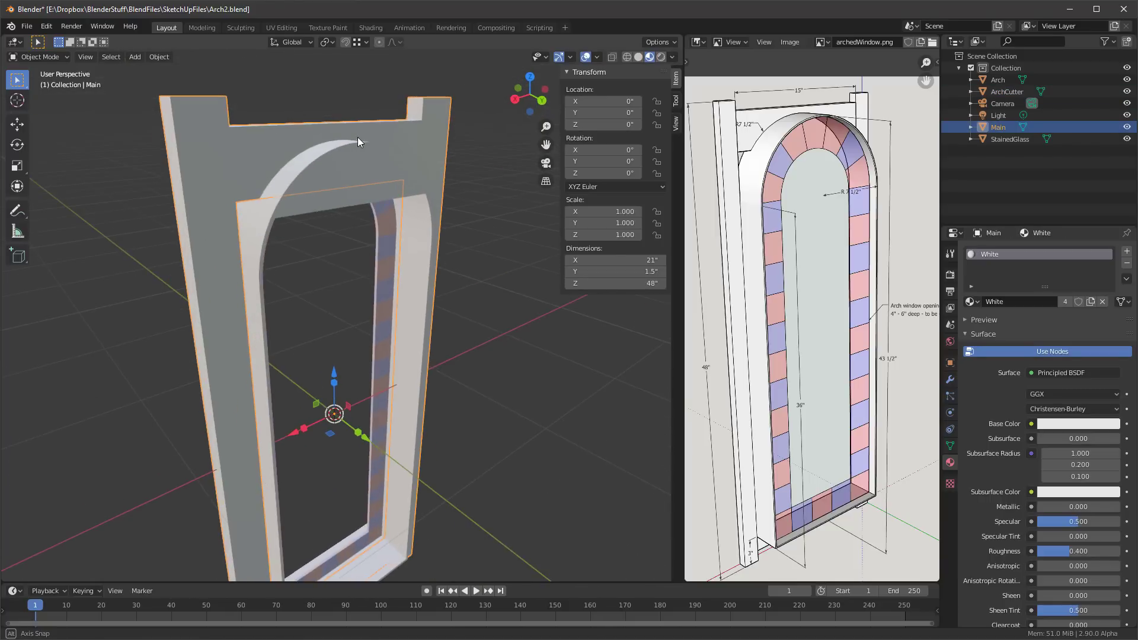
click(951, 380)
click(994, 253)
click(895, 304)
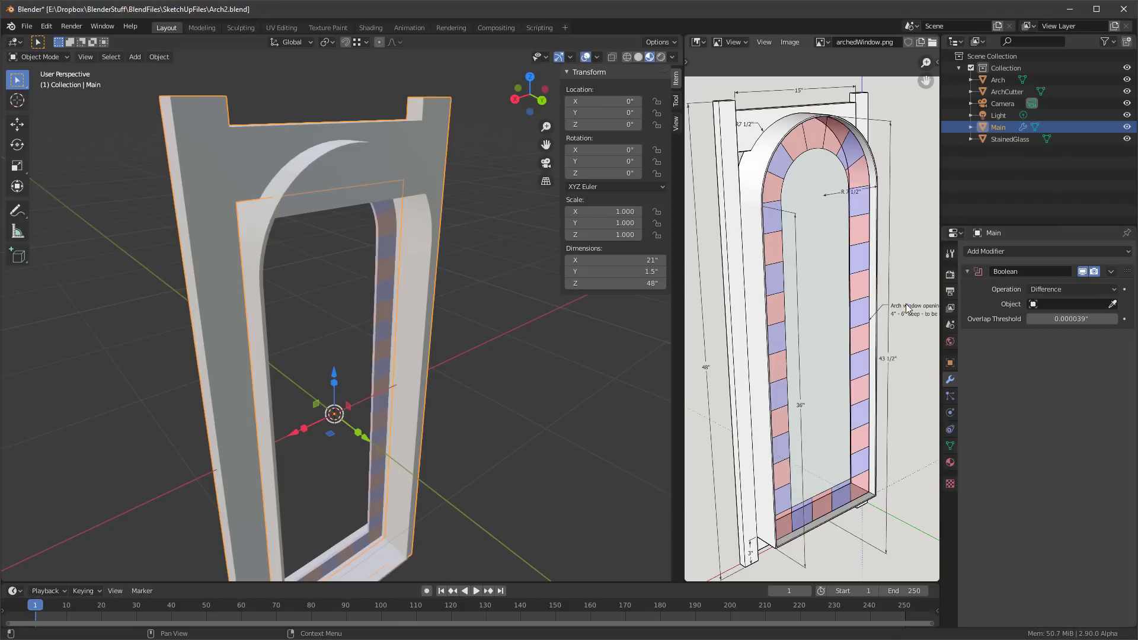
click(1113, 304)
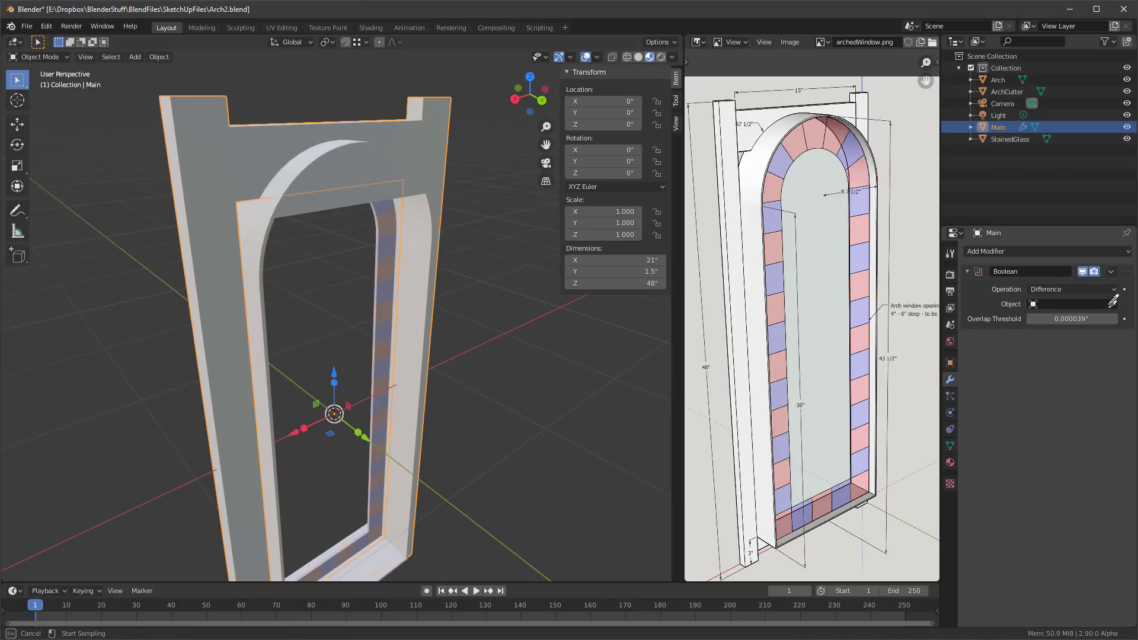
click(346, 149)
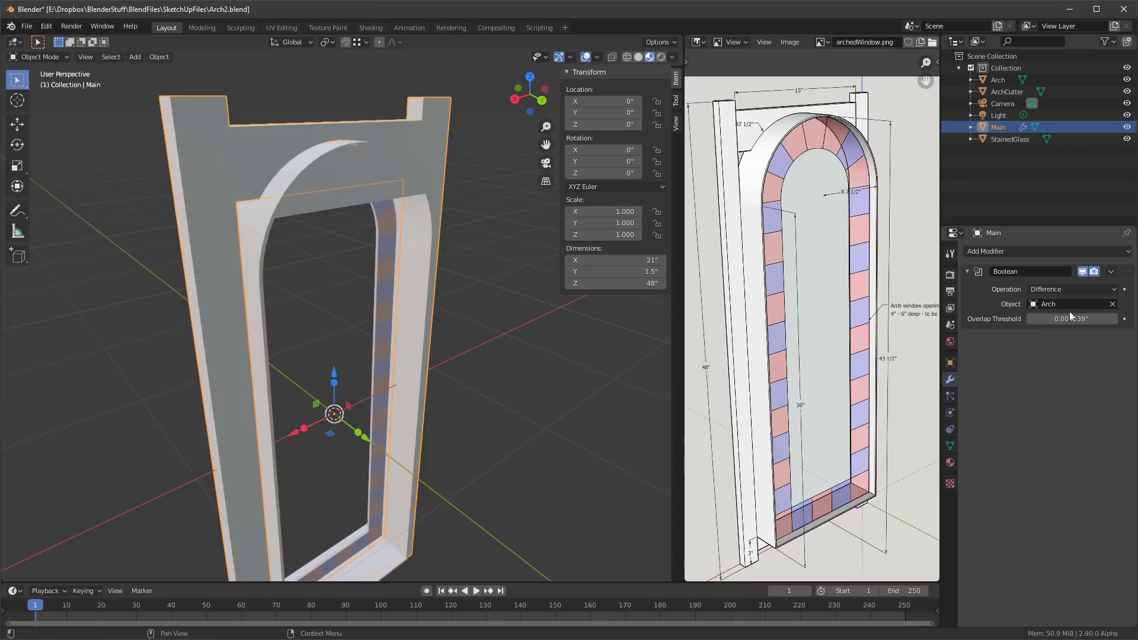
click(1111, 305)
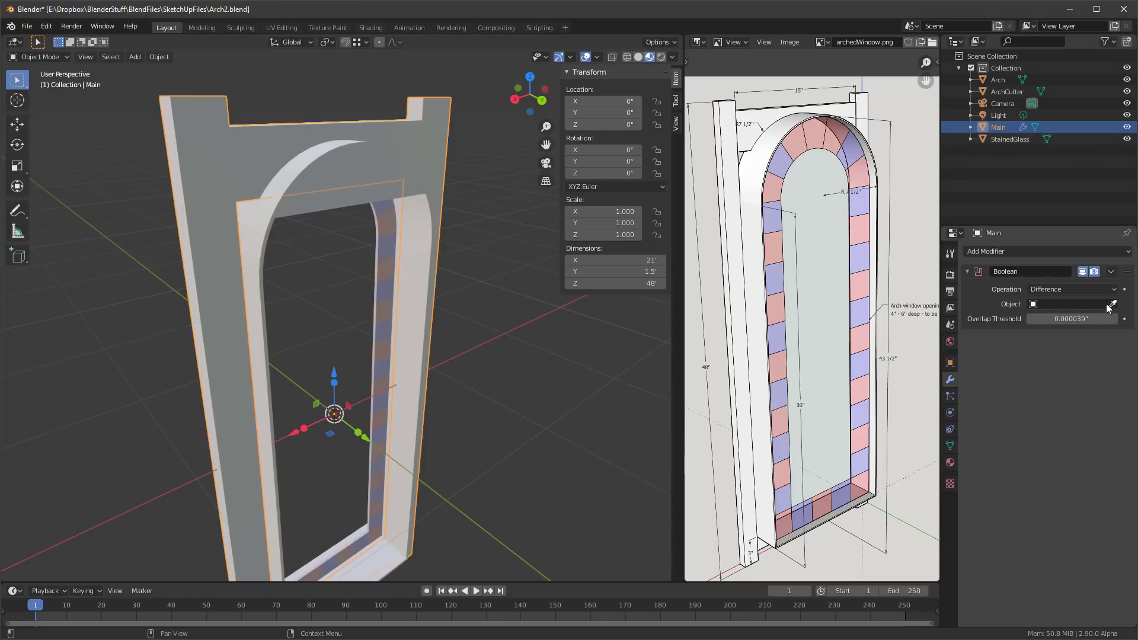
Set ArchCutter as the Boolean modifier's object and hide ArchCutter in the viewport to inspect the cut in the frame
click(1033, 305)
click(1042, 333)
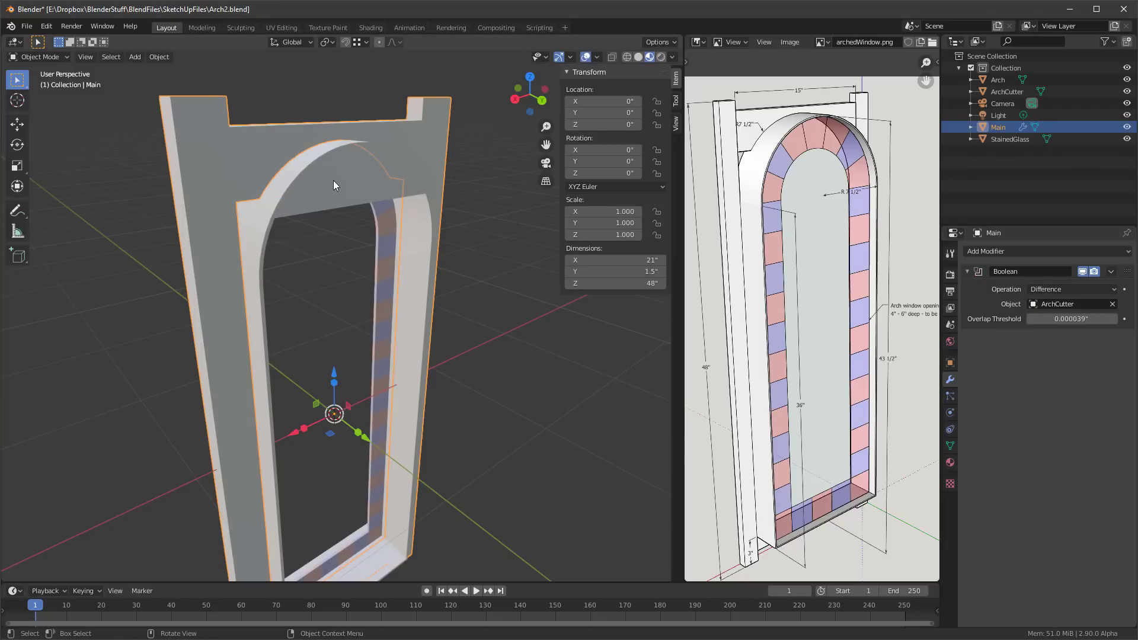
middle_drag(333, 180, 330, 186)
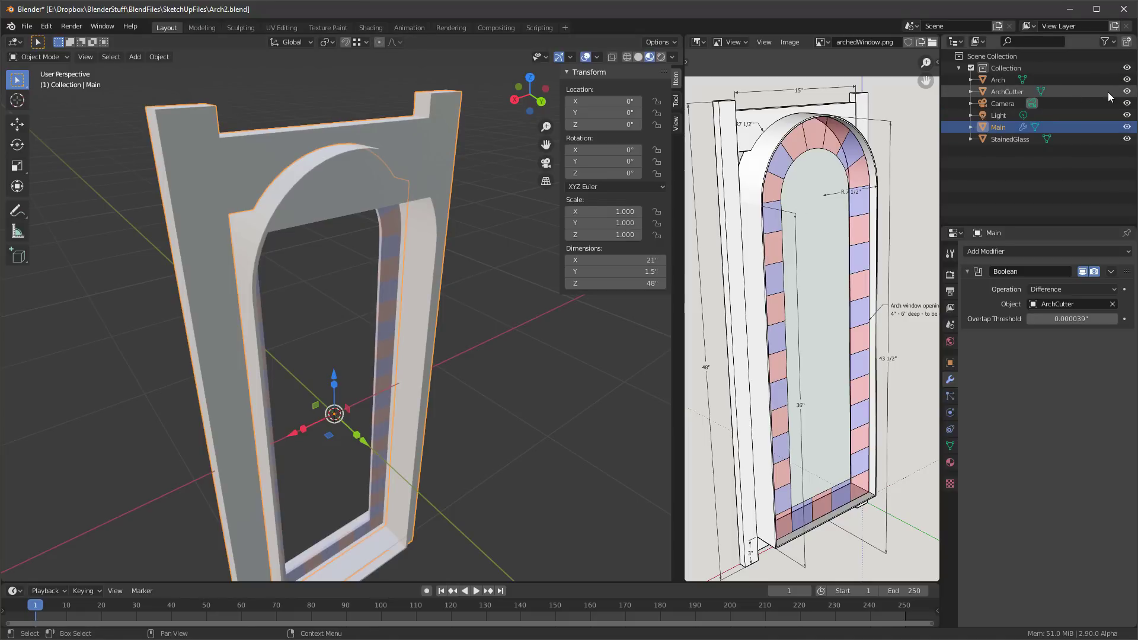
middle_drag(329, 186, 319, 199)
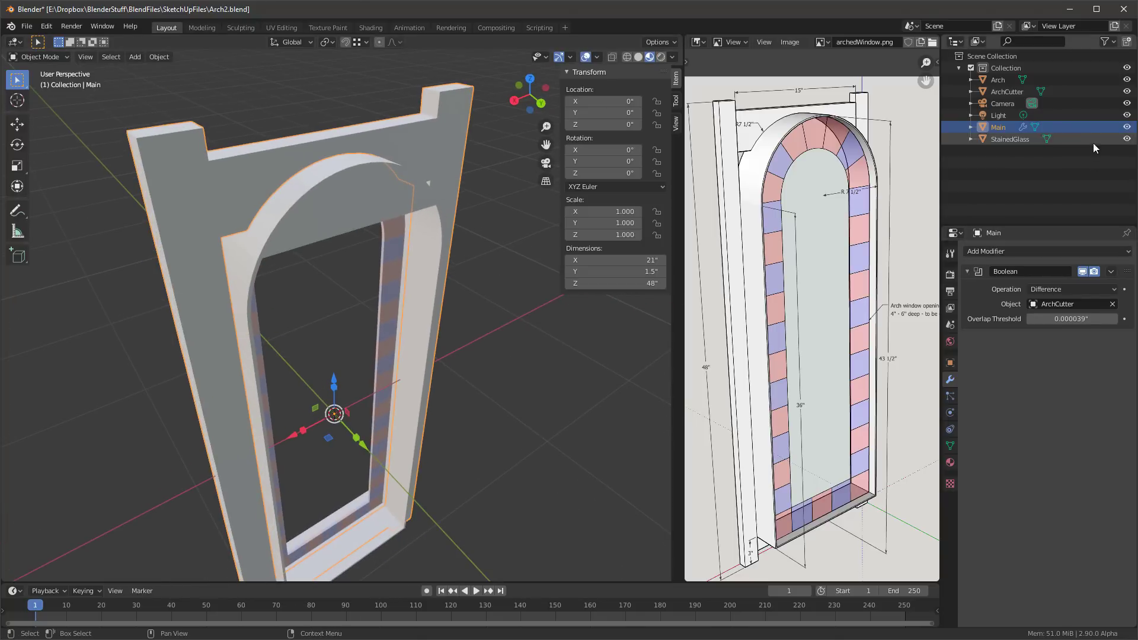
click(1127, 91)
middle_drag(474, 336, 214, 343)
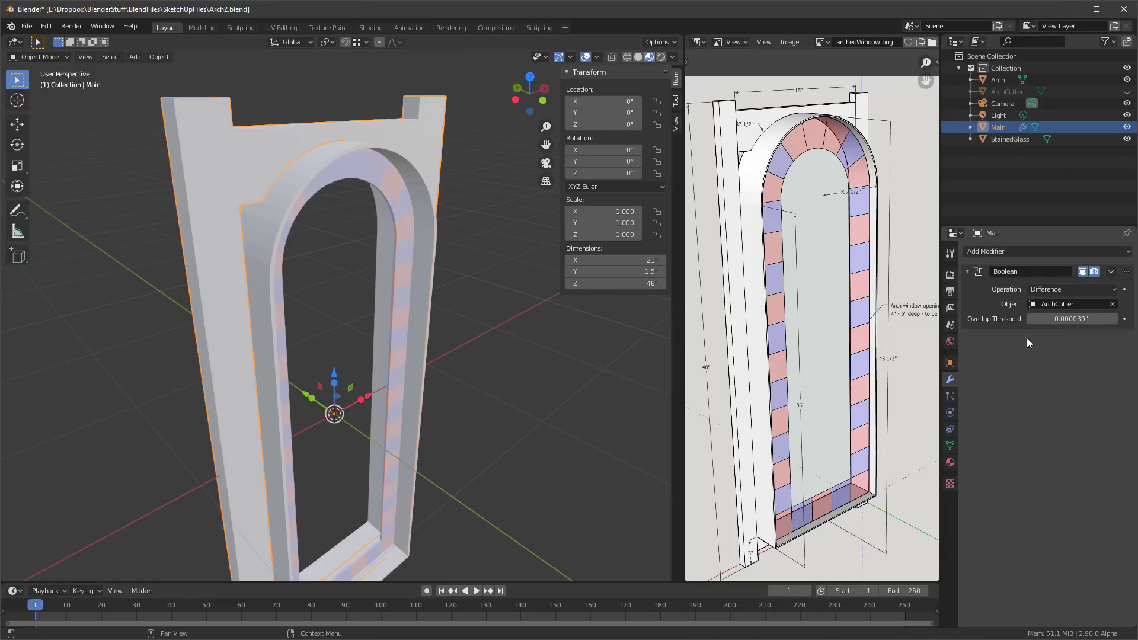
Apply the Boolean modifier on the Main frame and isolate the frame to check the arched cut
click(1111, 271)
click(1048, 281)
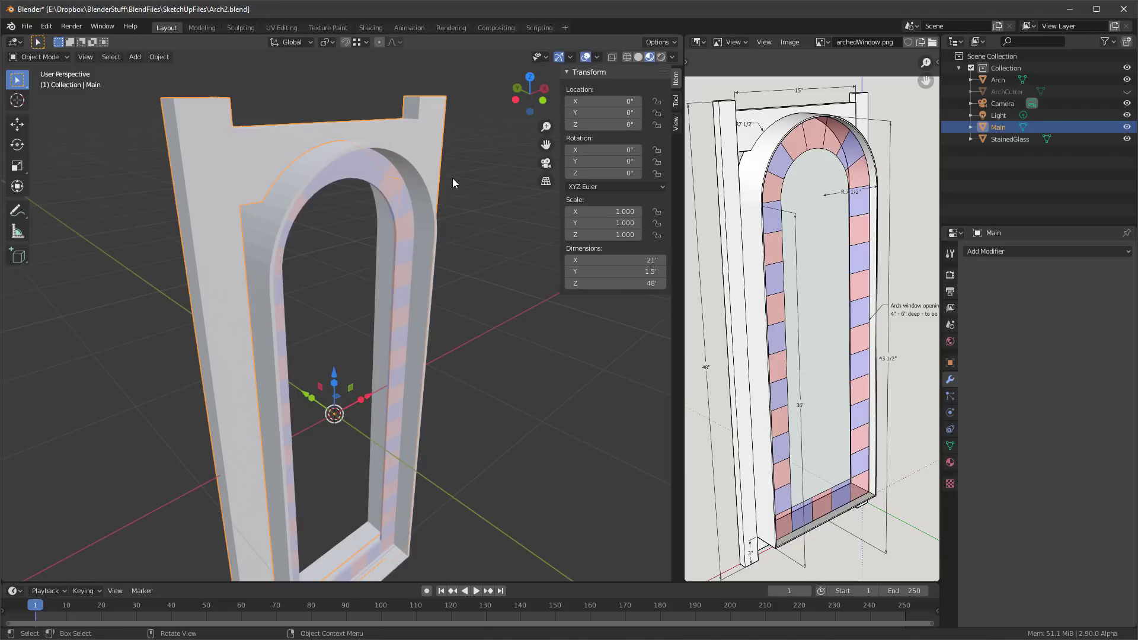
mouse_move(453, 178)
middle_down()
mouse_move(441, 195)
mouse_move(431, 181)
middle_up()
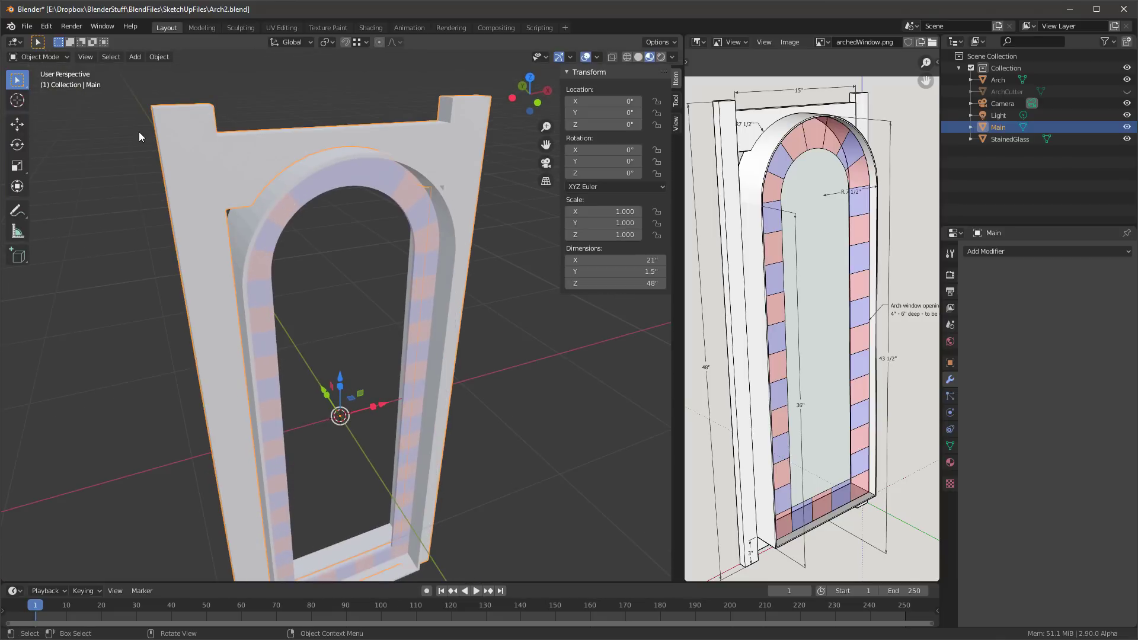
key(KP_Divide)
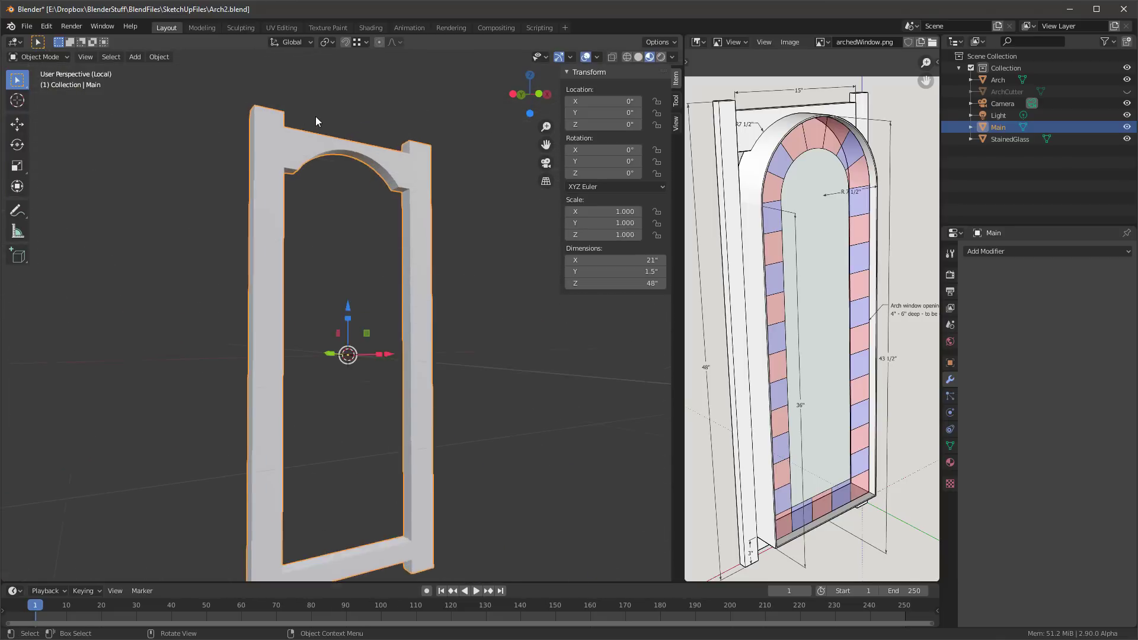
middle_drag(316, 122, 357, 184)
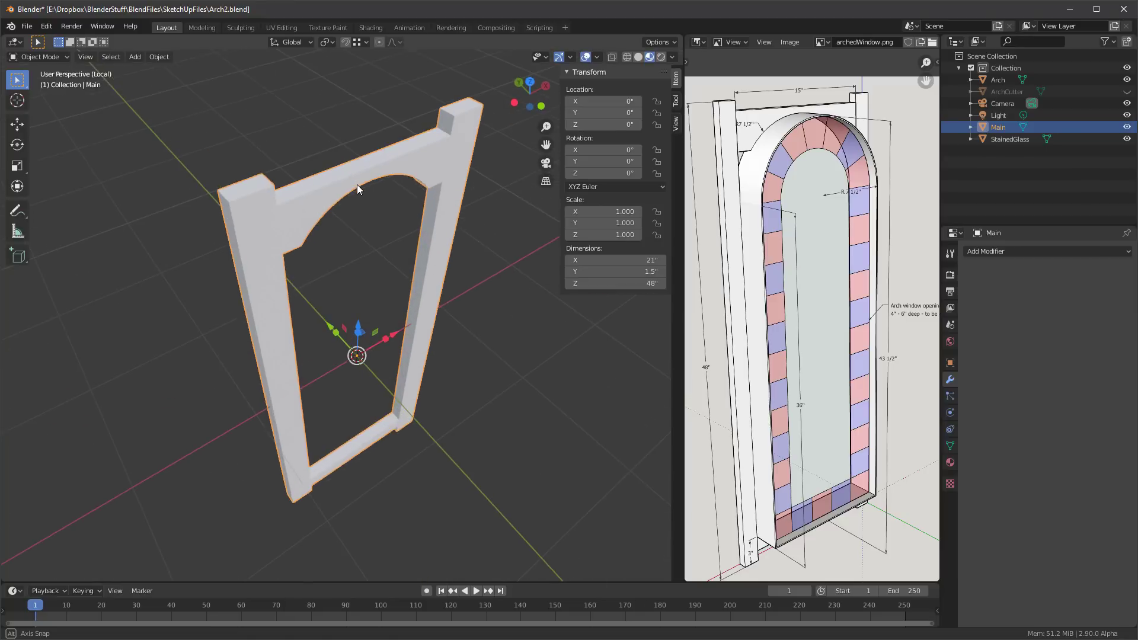
Unhide ArchCutter, return from local view to the full scene and delete ArchCutter
click(997, 95)
click(1127, 91)
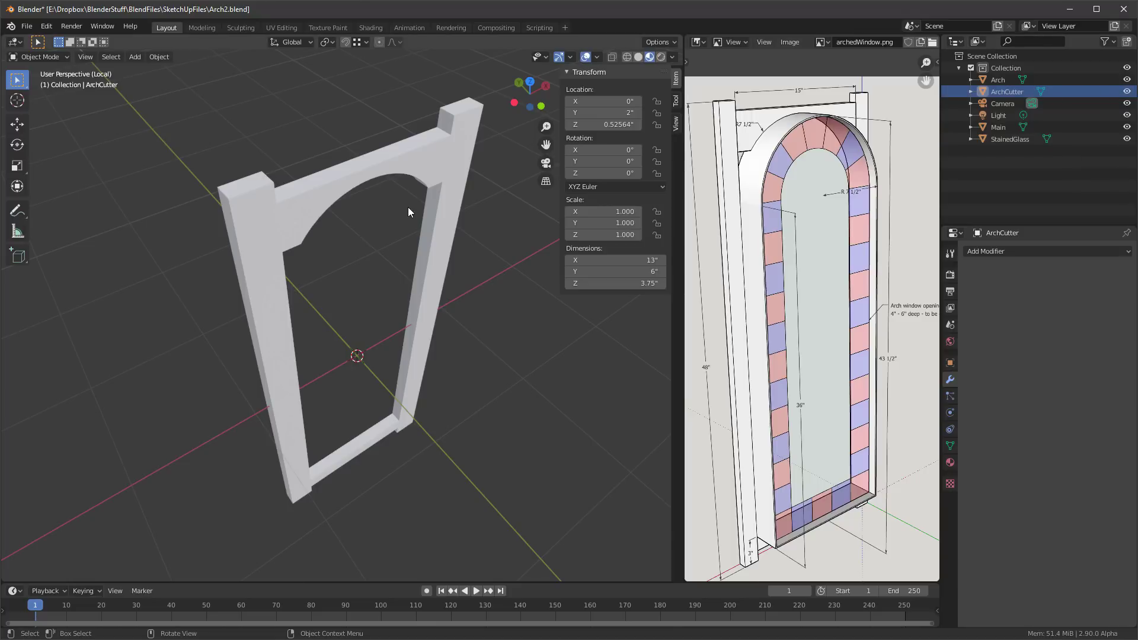
key(KP_Divide)
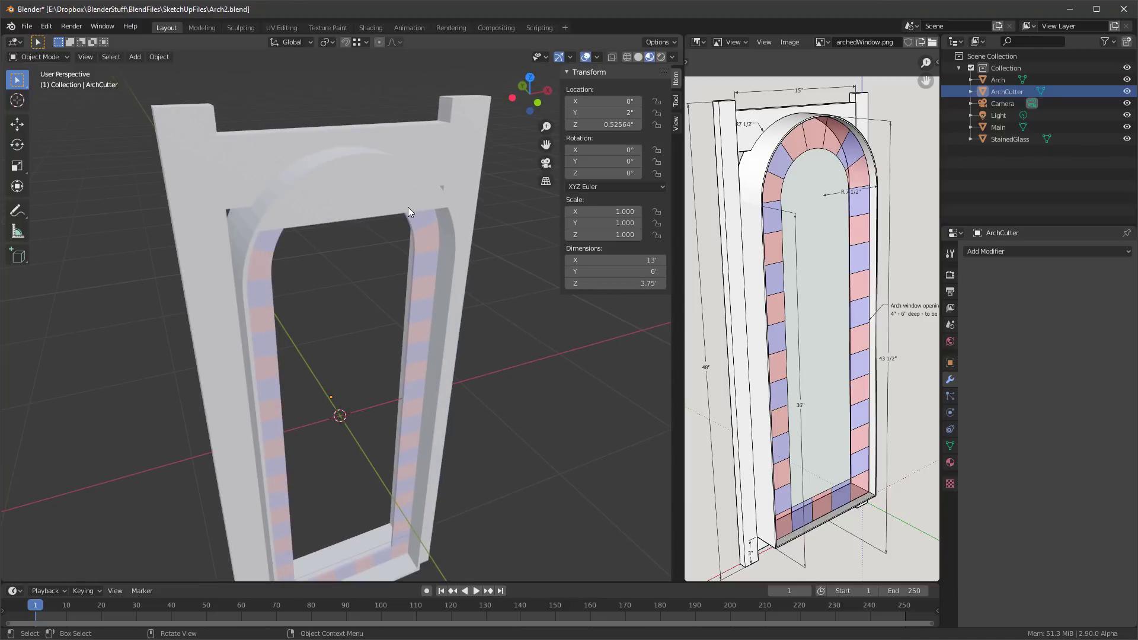
middle_drag(348, 201, 425, 188)
key(x)
click(390, 190)
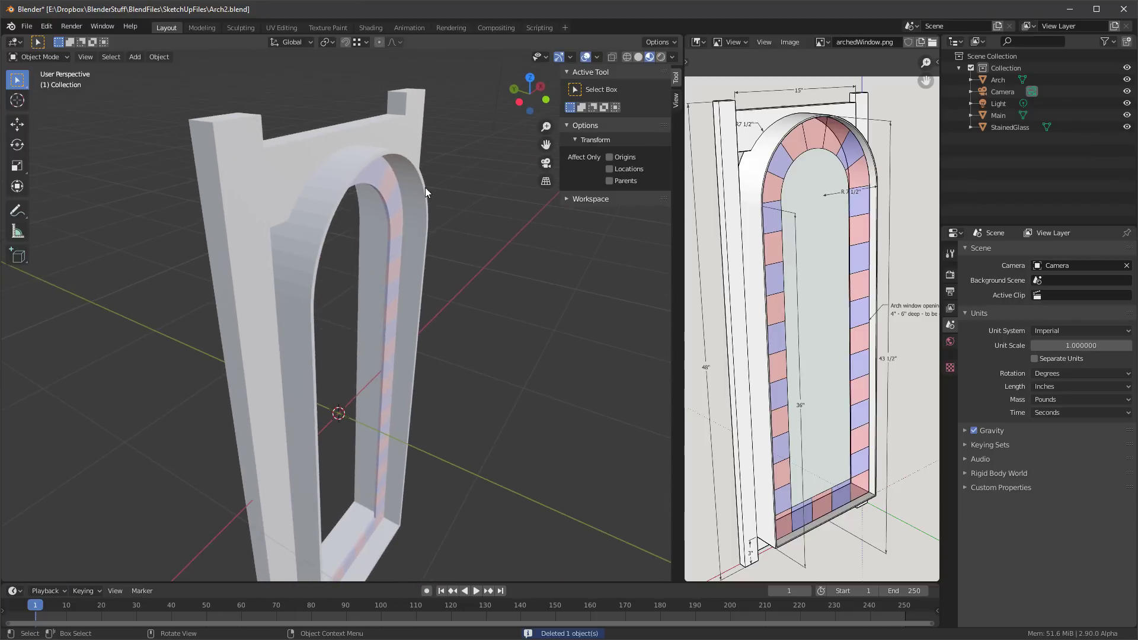
Apply smooth shading to the Arch object
scroll(411, 194, up, 3)
scroll(412, 194, down, 4)
scroll(411, 192, up, 2)
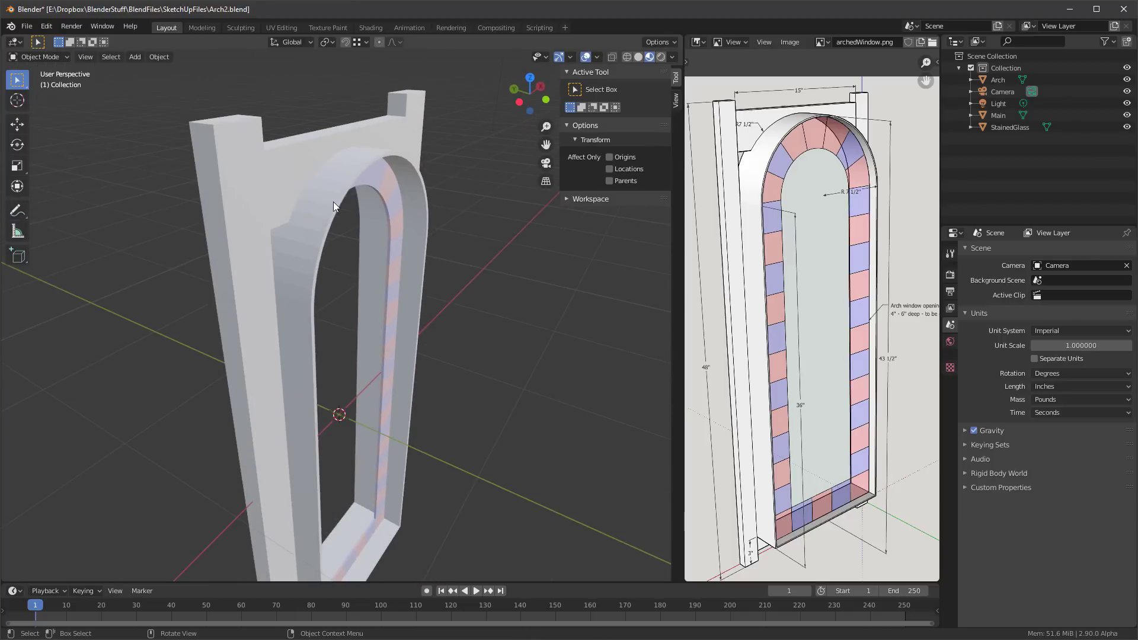
mouse_move(361, 186)
middle_down()
mouse_move(371, 205)
mouse_move(354, 183)
middle_up()
scroll(357, 182, up, 2)
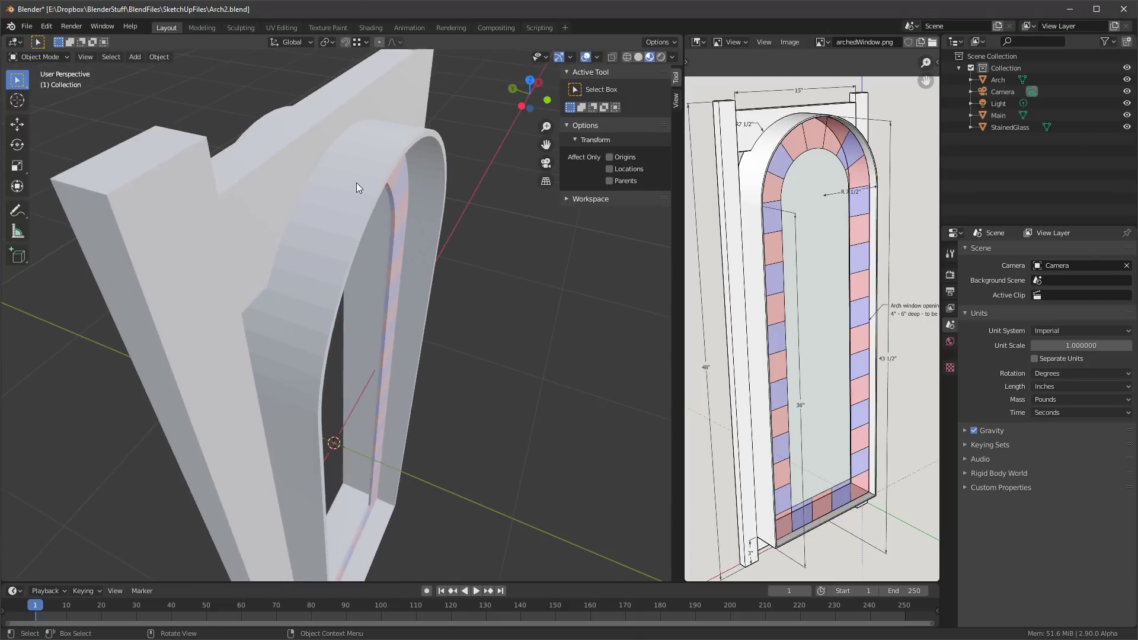
scroll(357, 187, down, 3)
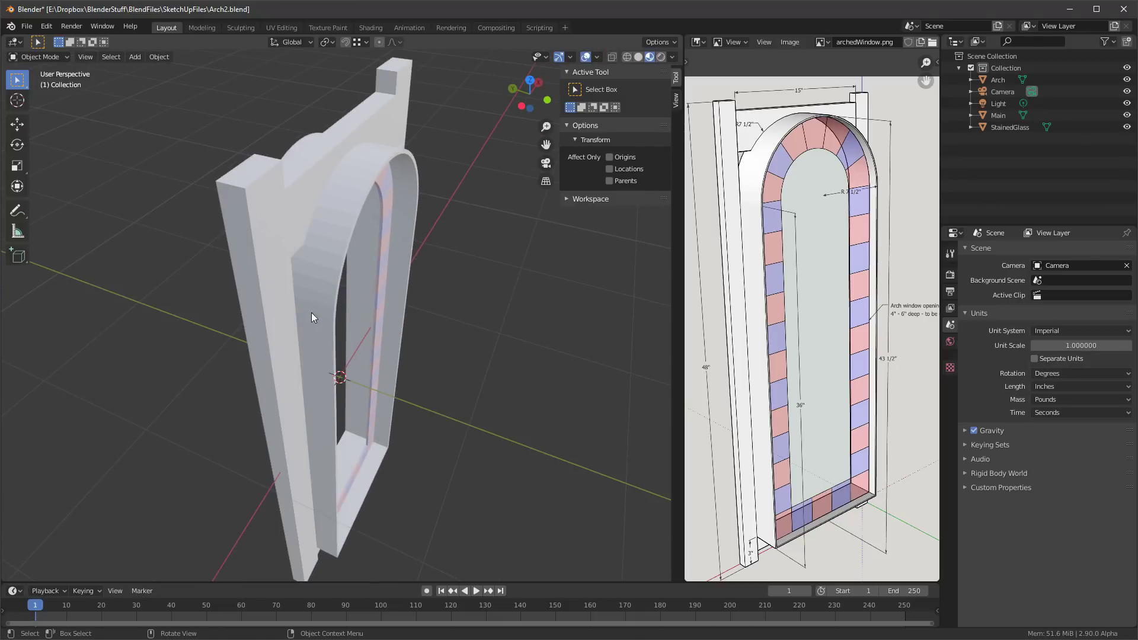
middle_drag(311, 313, 328, 185)
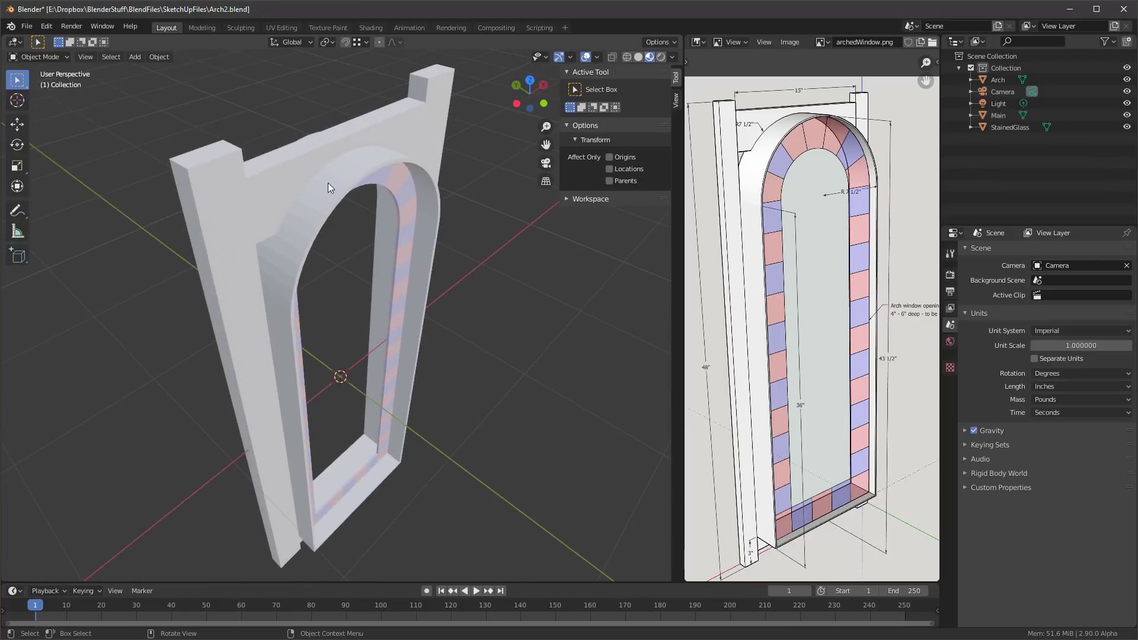
click(329, 183)
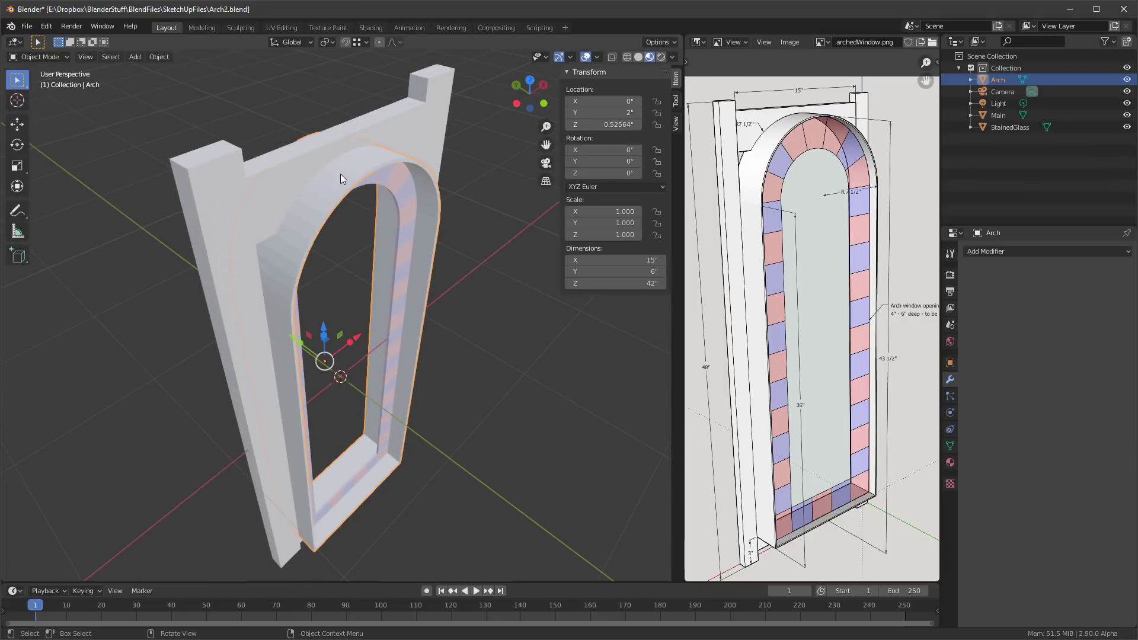
right_click(340, 173)
click(299, 176)
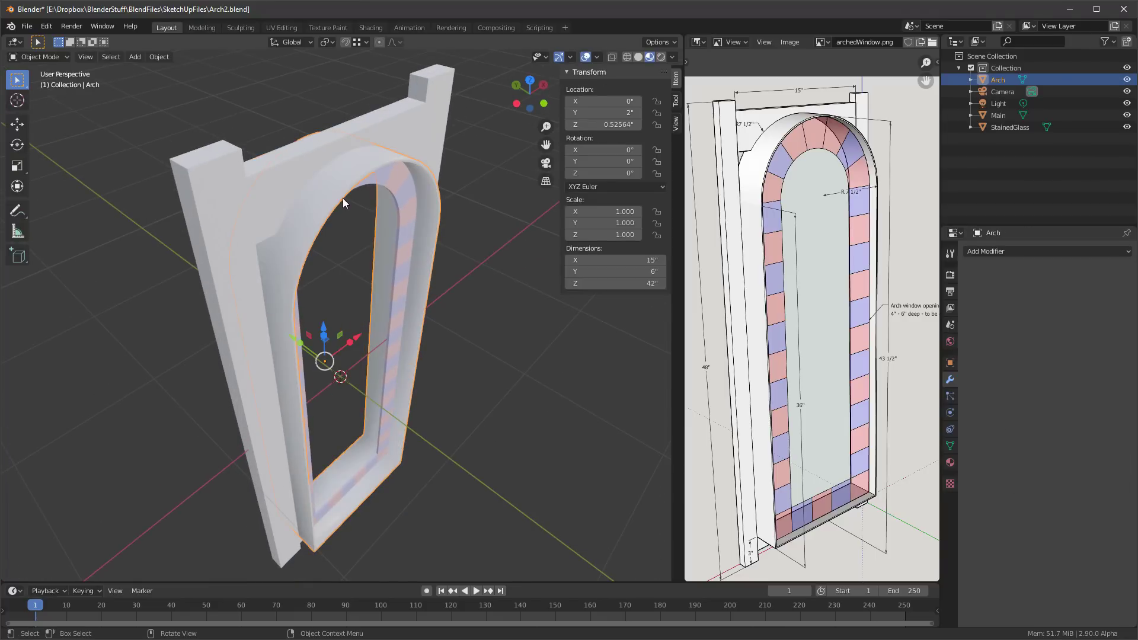
Enable Auto Smooth at 30° in the Arch mesh's normals settings
middle_drag(342, 198, 427, 194)
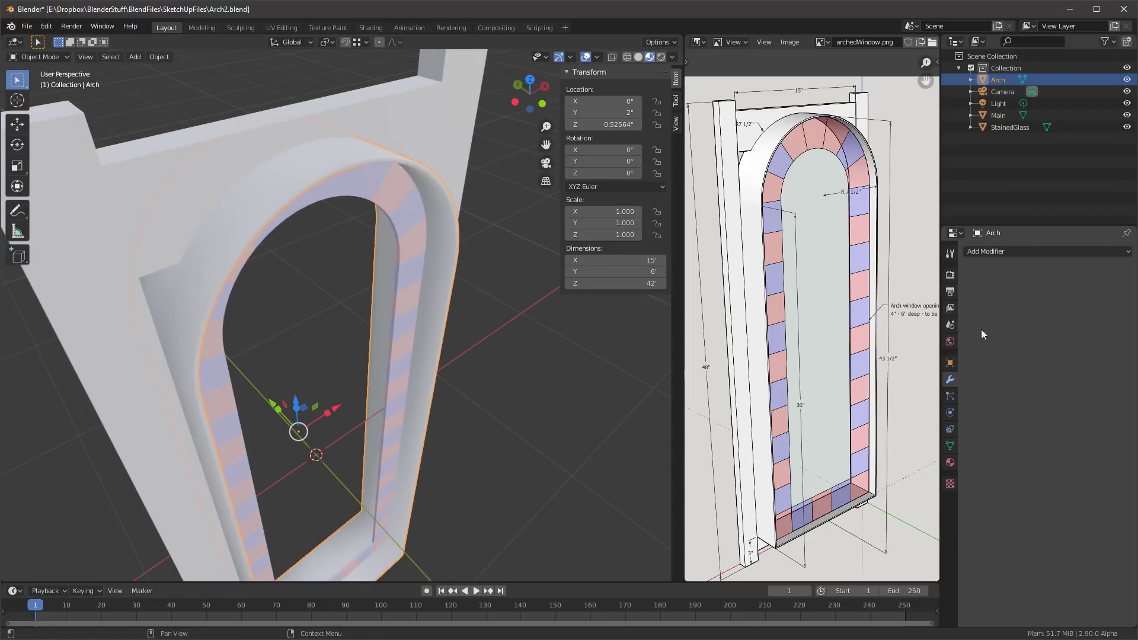
click(950, 446)
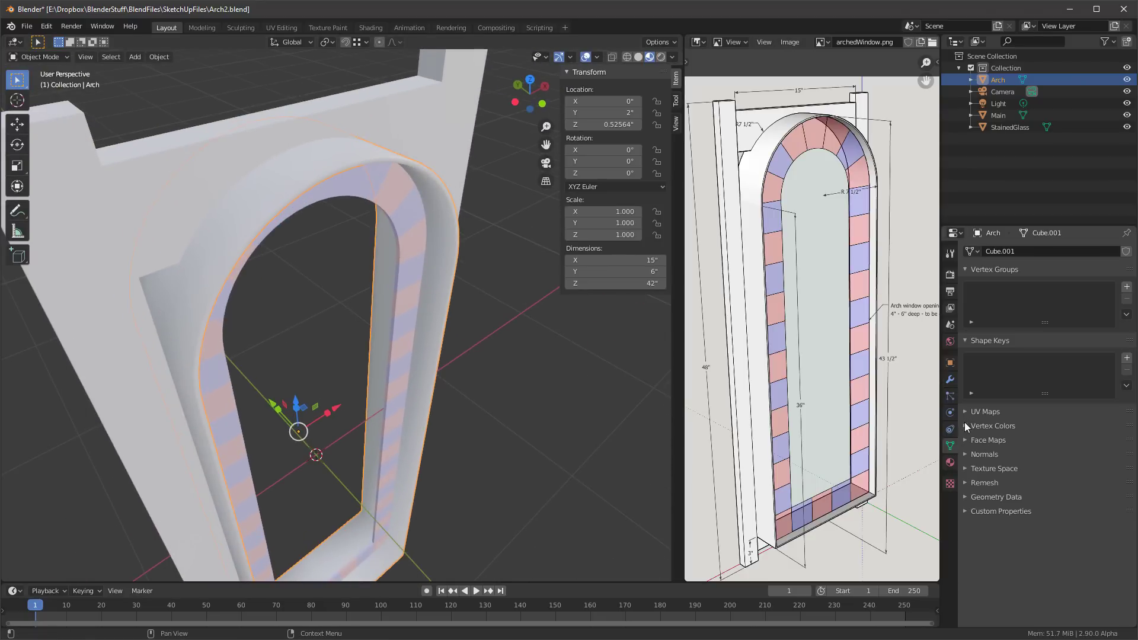
click(984, 454)
click(1029, 472)
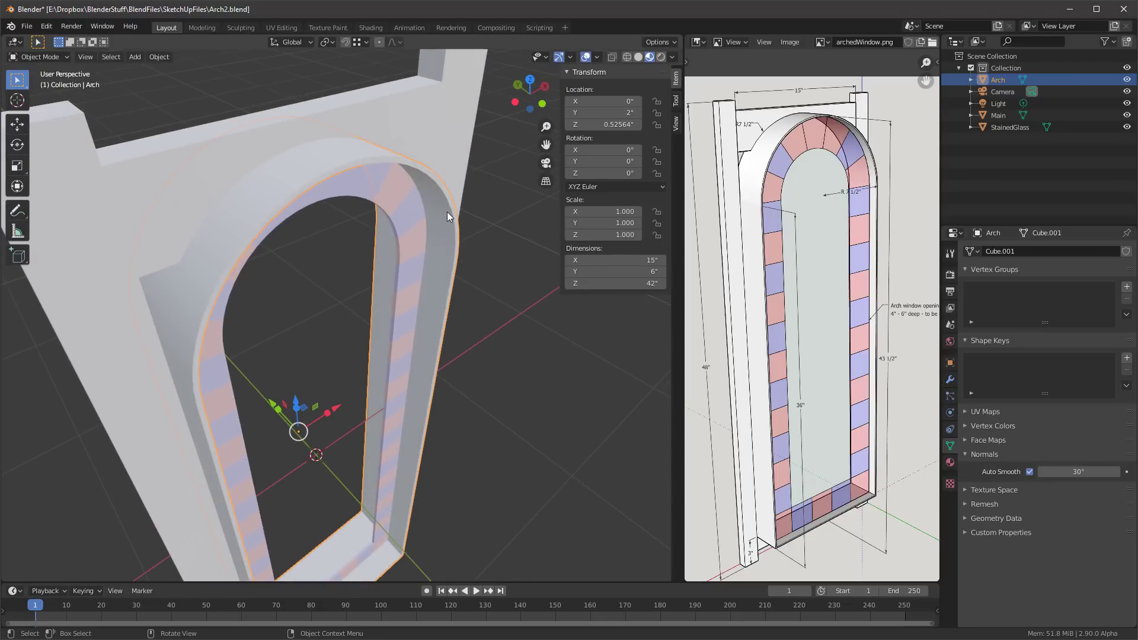
Shade the Main frame smooth and enable Auto Smooth for its normals
scroll(447, 212, down, 4)
click(355, 159)
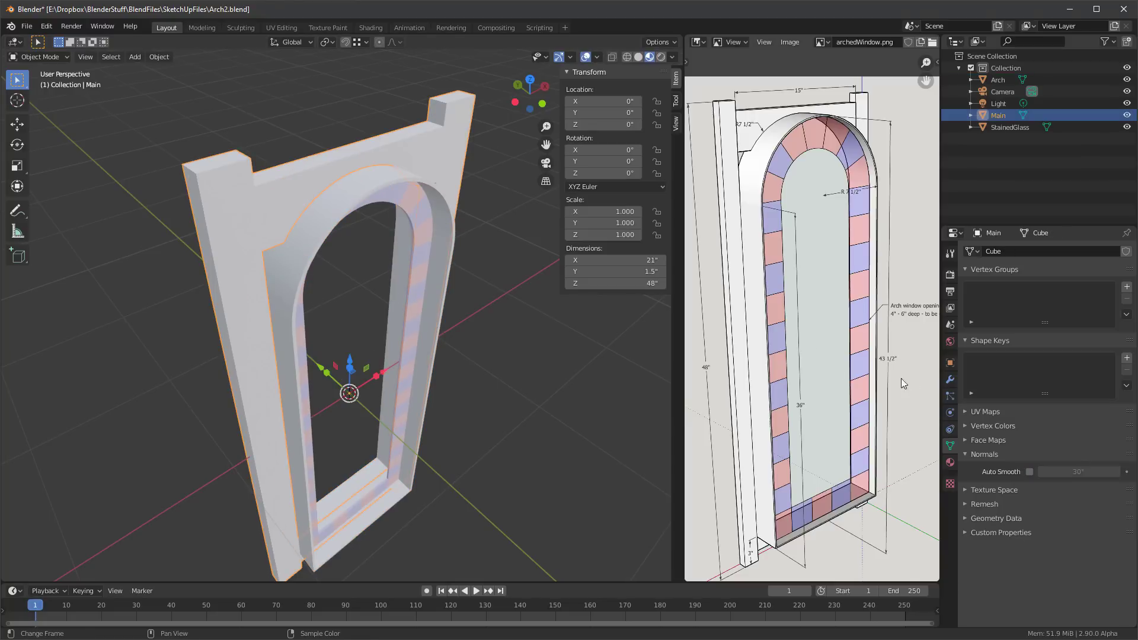
right_click(306, 168)
click(306, 168)
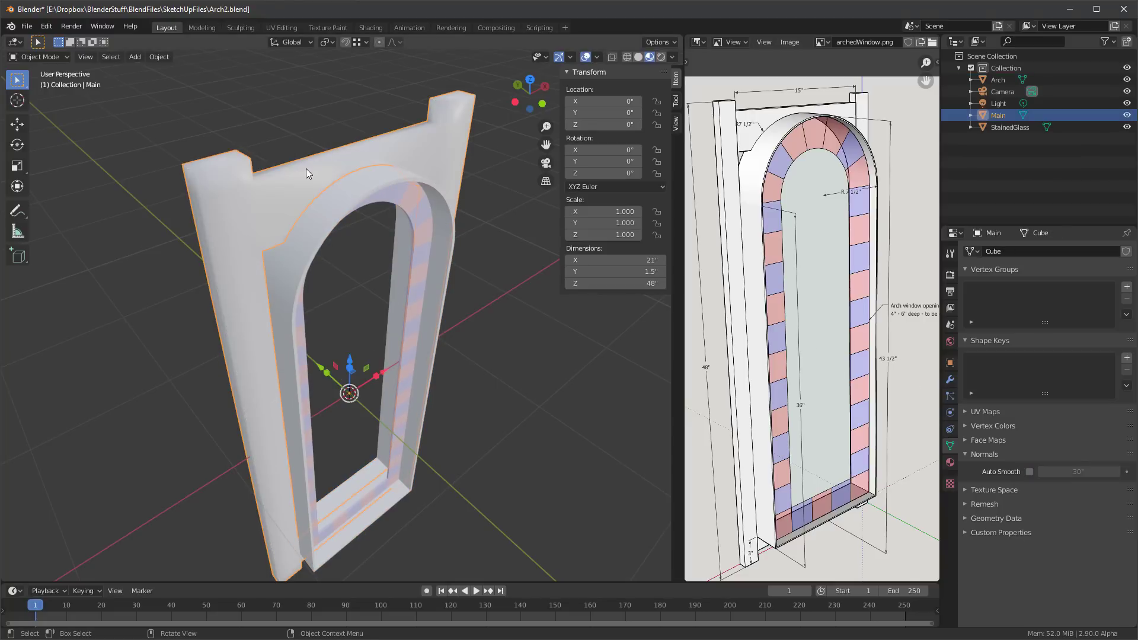
click(1029, 472)
Shade StainedGlass smooth with Auto Smooth at 30°, clear the selection and check the shading of the window
click(429, 236)
right_click(428, 233)
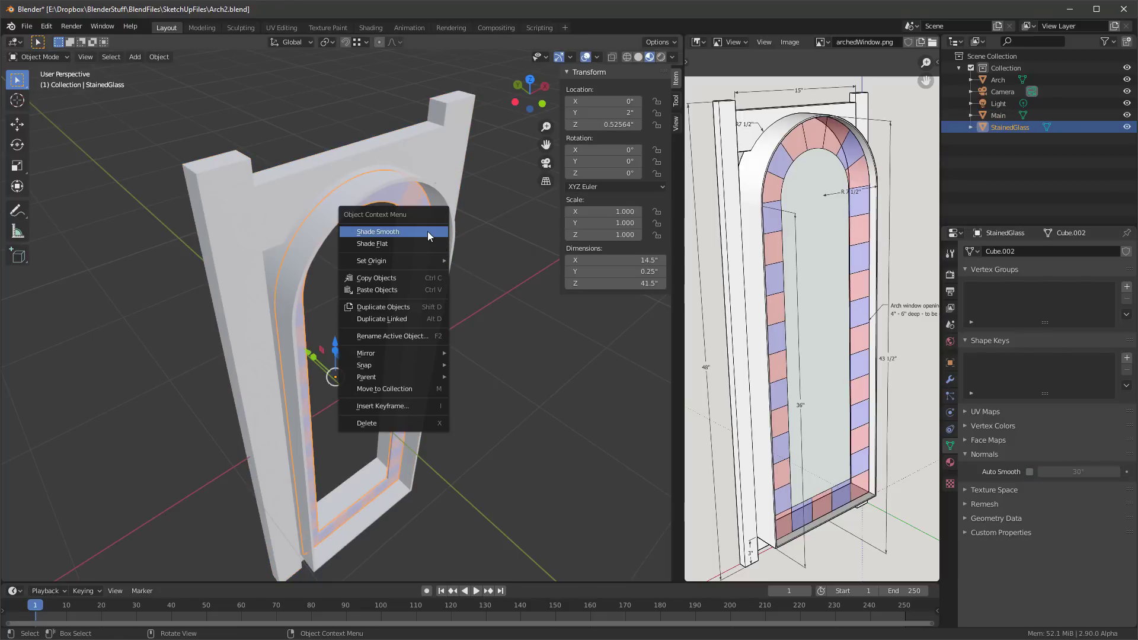
click(428, 234)
click(1029, 472)
middle_drag(427, 255, 406, 270)
click(353, 95)
middle_drag(353, 178, 310, 161)
scroll(351, 153, up, 3)
scroll(352, 155, up, 1)
scroll(367, 155, down, 4)
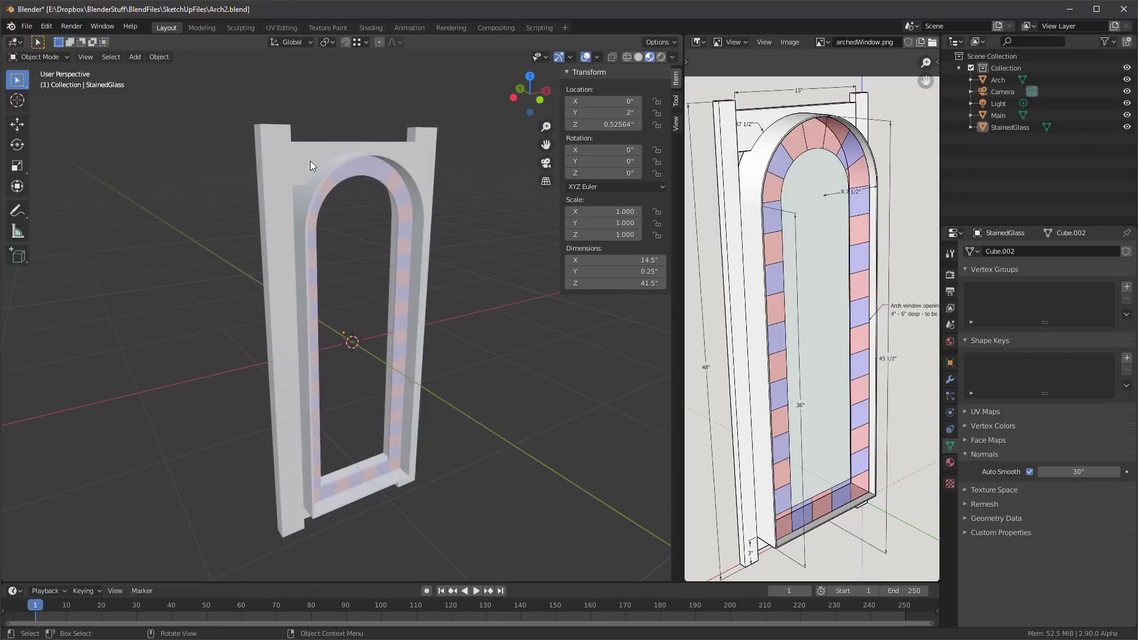
Save the scene as a new file named Arch4.blend in the SketchUpFiles folder
click(27, 27)
click(40, 119)
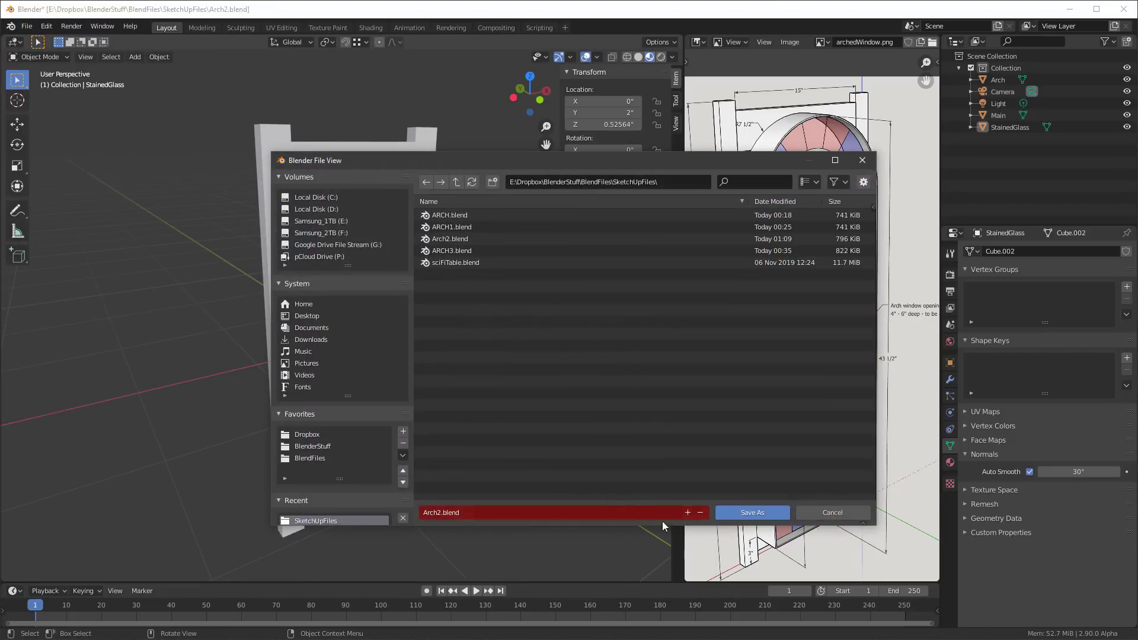
click(687, 513)
click(687, 512)
click(753, 513)
middle_drag(487, 399, 514, 407)
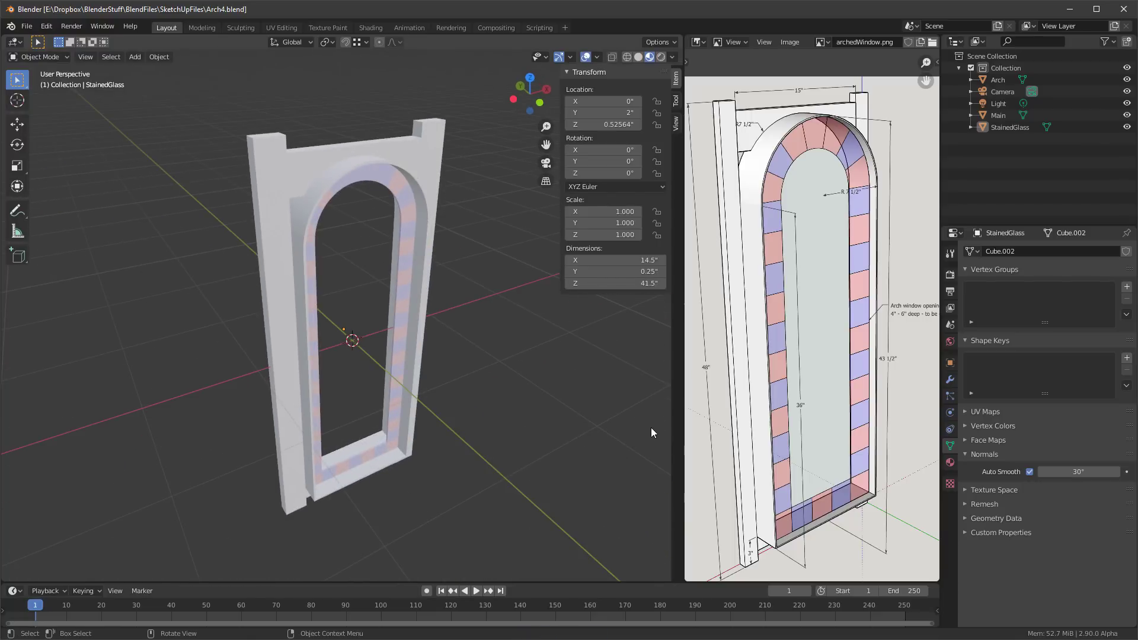
Open the Add-ons section of the Blender Preferences
click(46, 28)
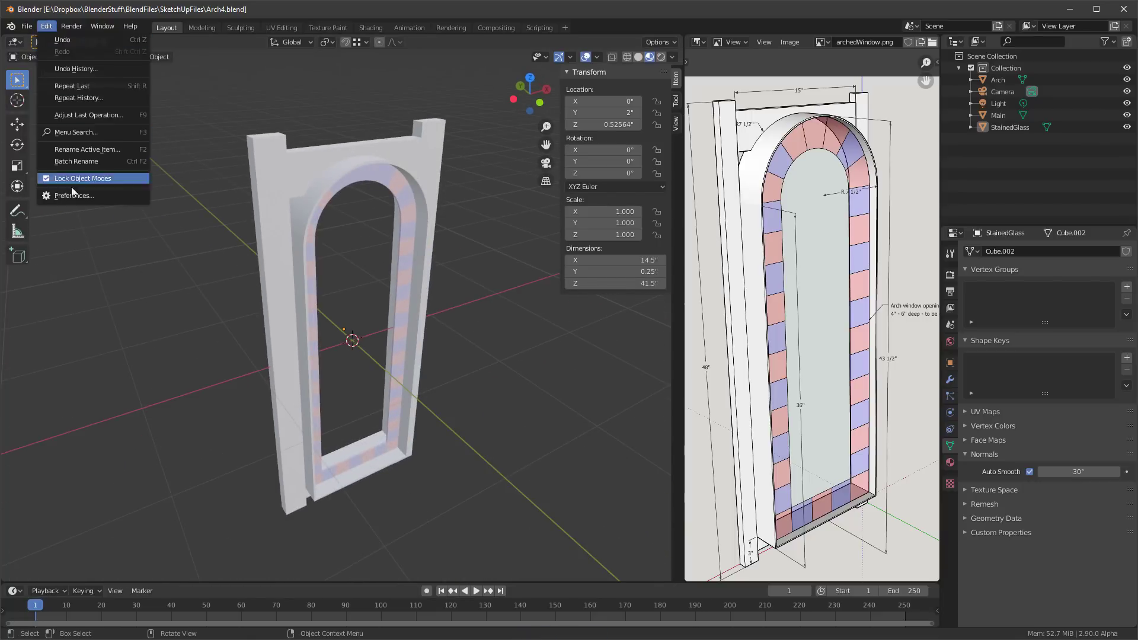
click(76, 198)
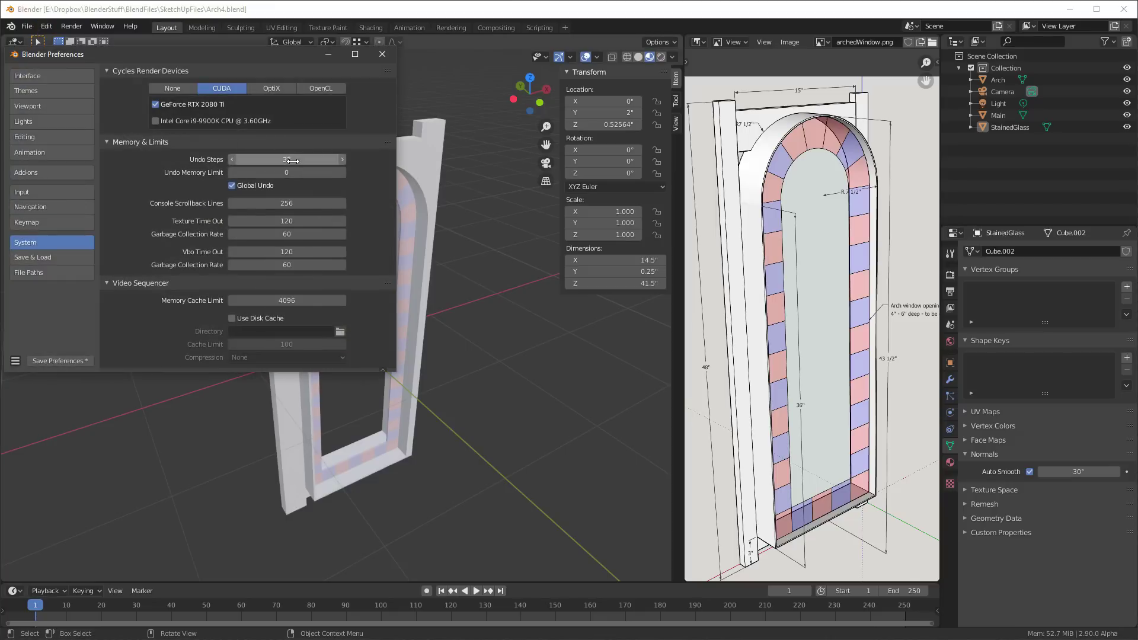
click(27, 173)
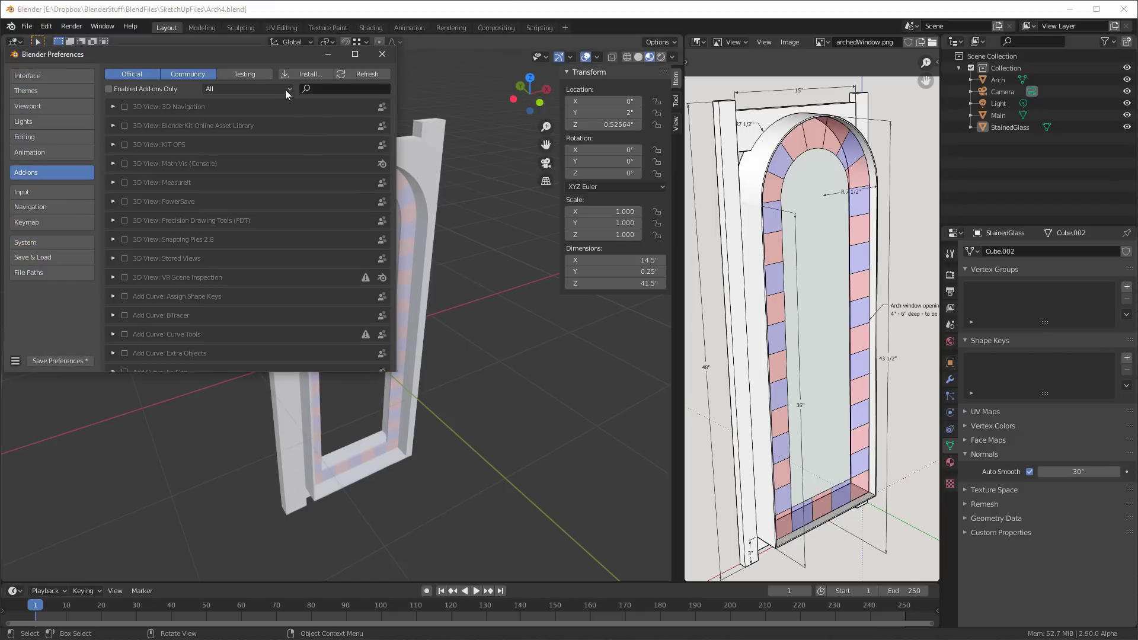
click(315, 73)
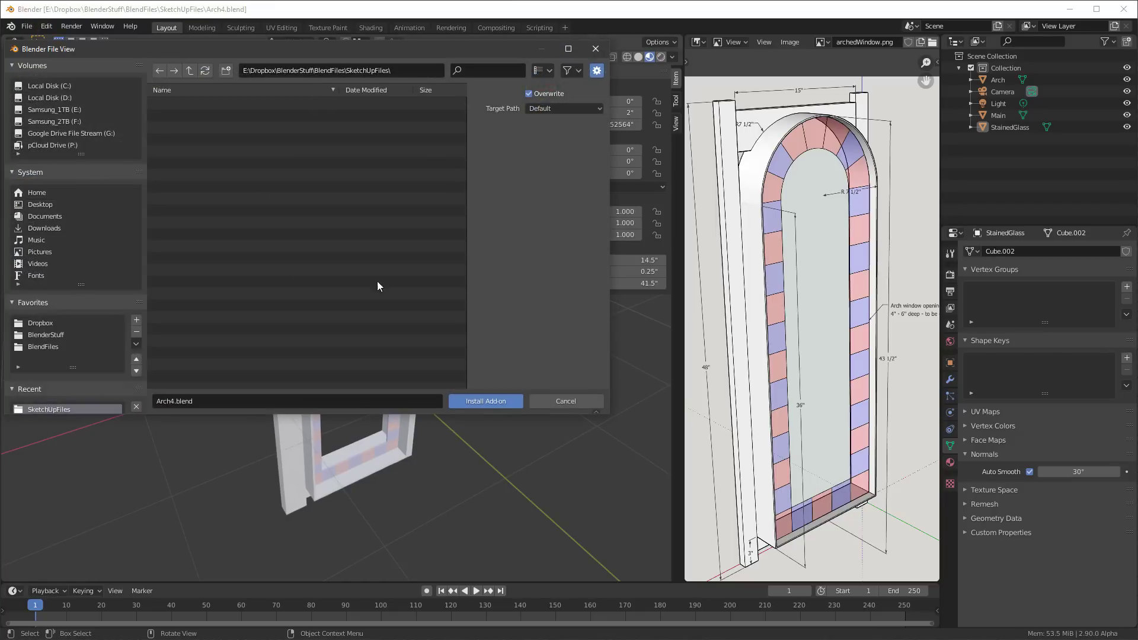
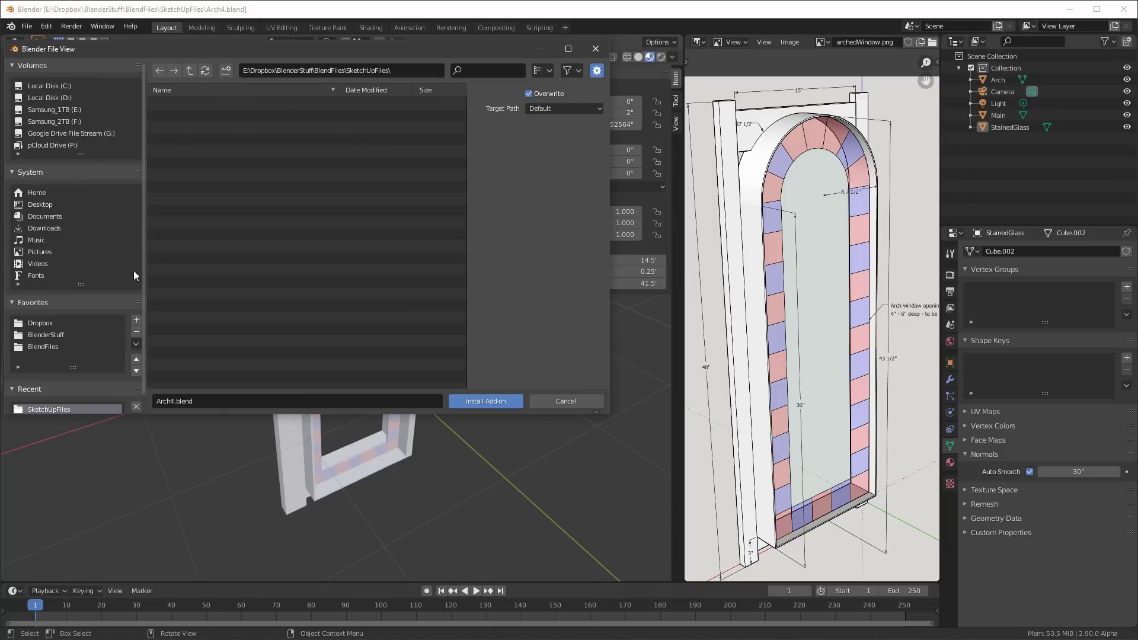
click(35, 336)
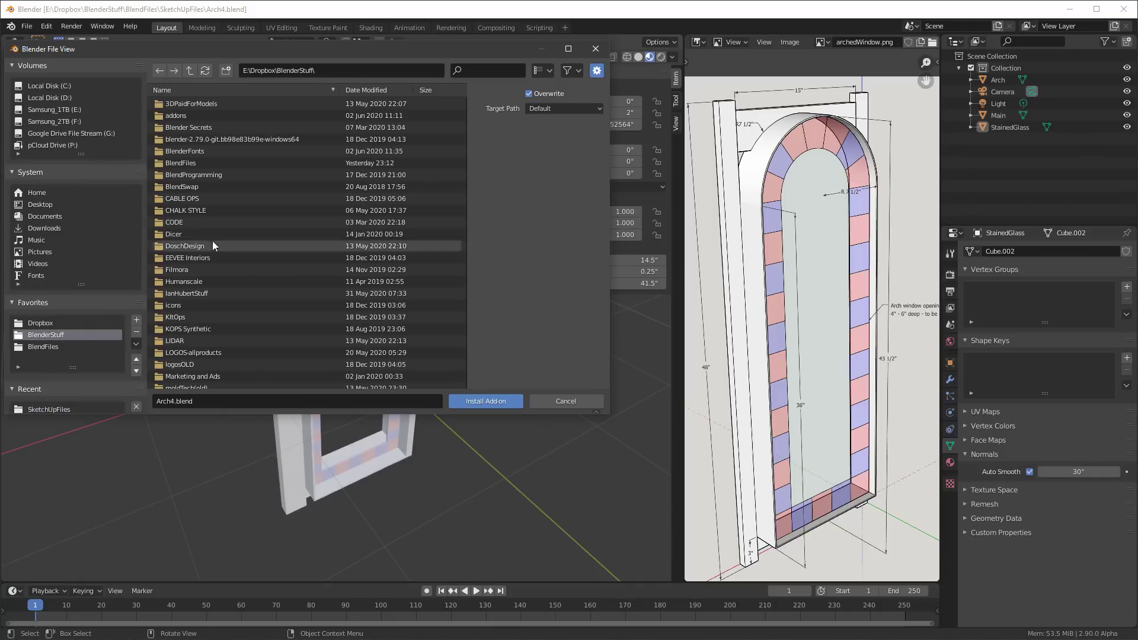
scroll(220, 243, down, 5)
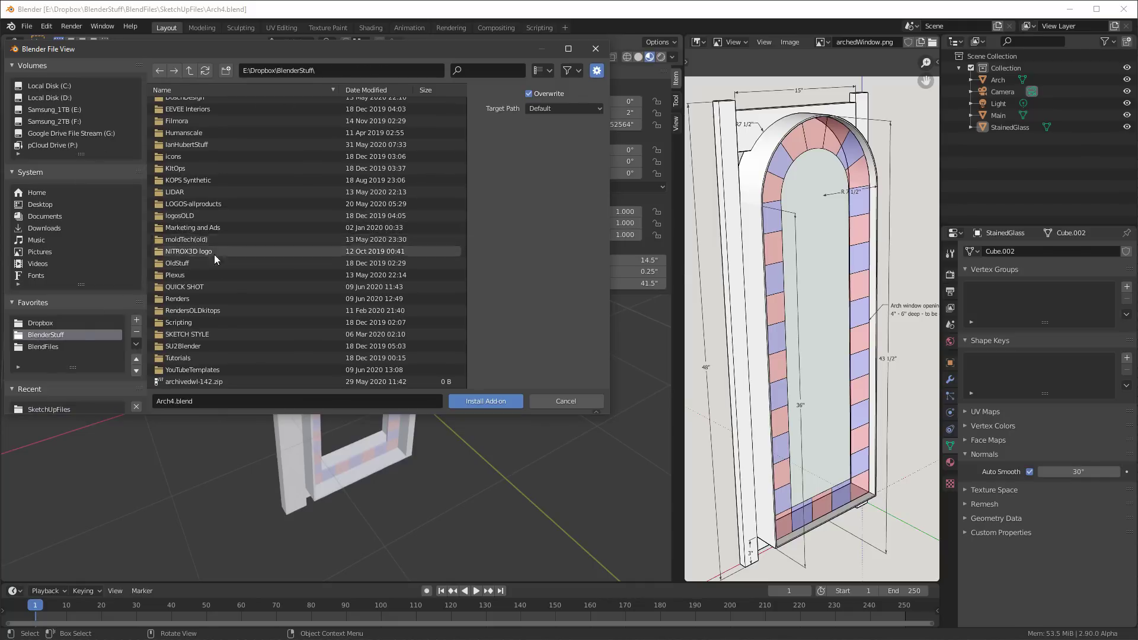
double_click(188, 334)
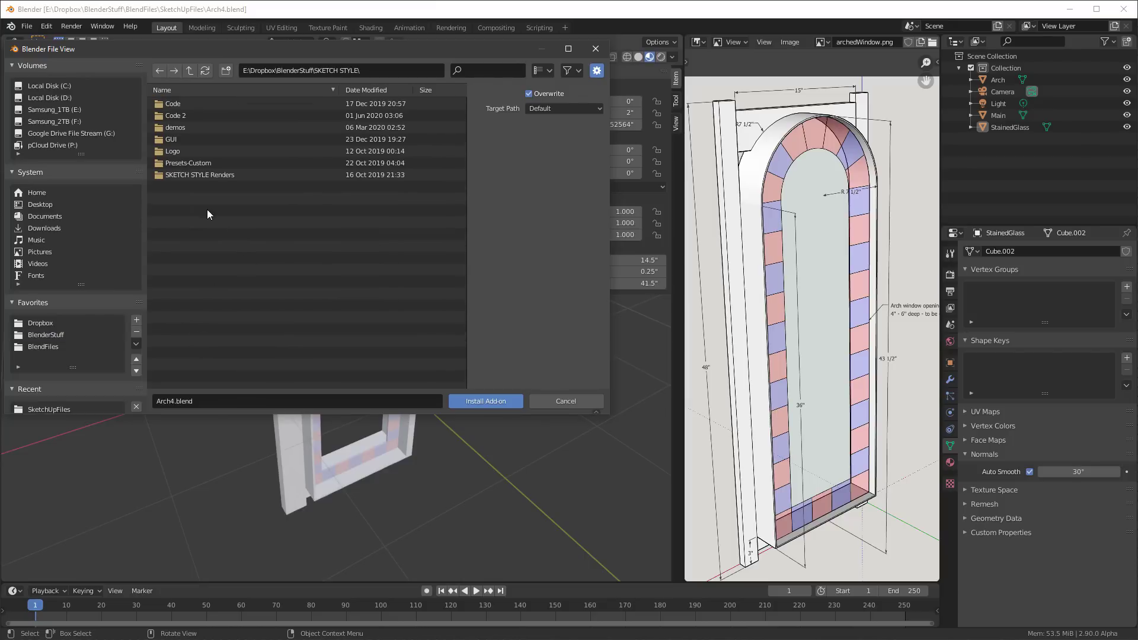
double_click(176, 113)
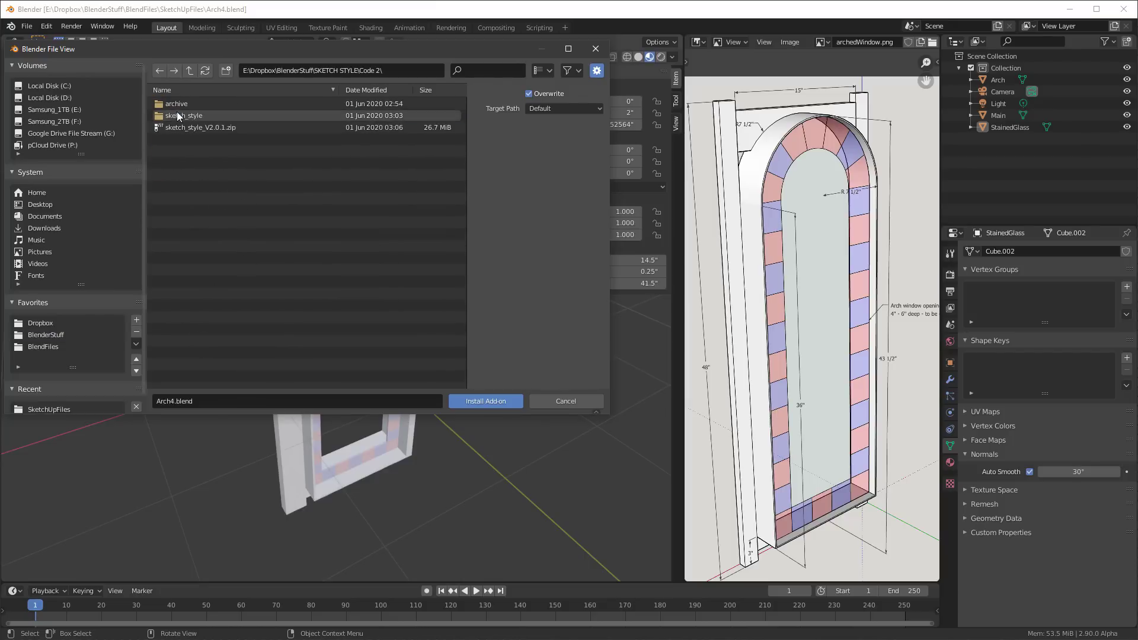
click(201, 128)
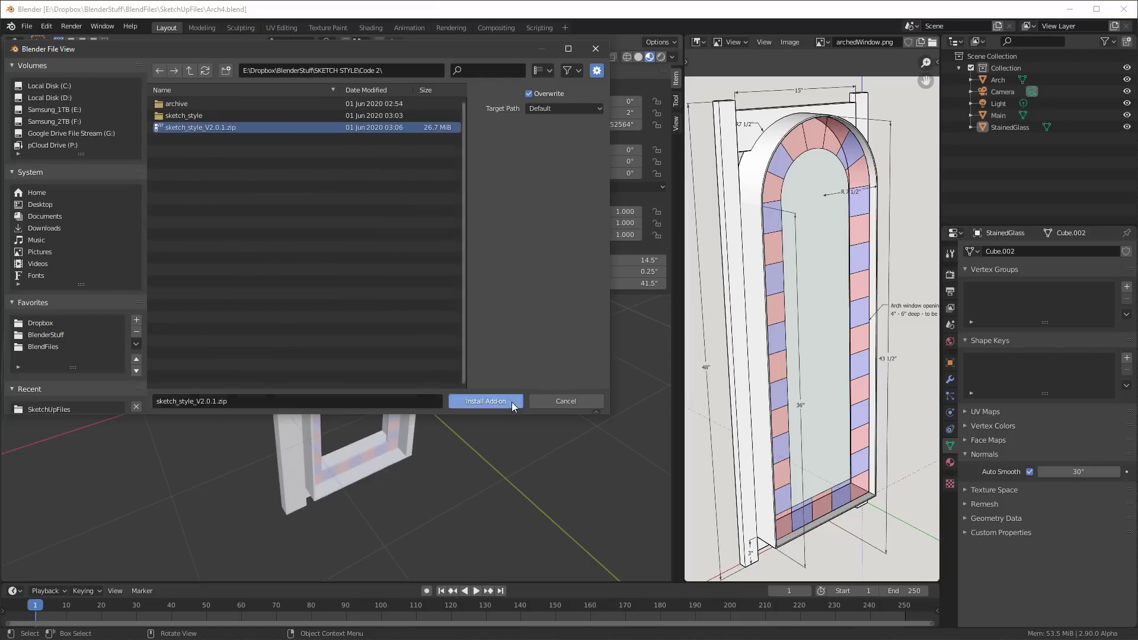
click(555, 402)
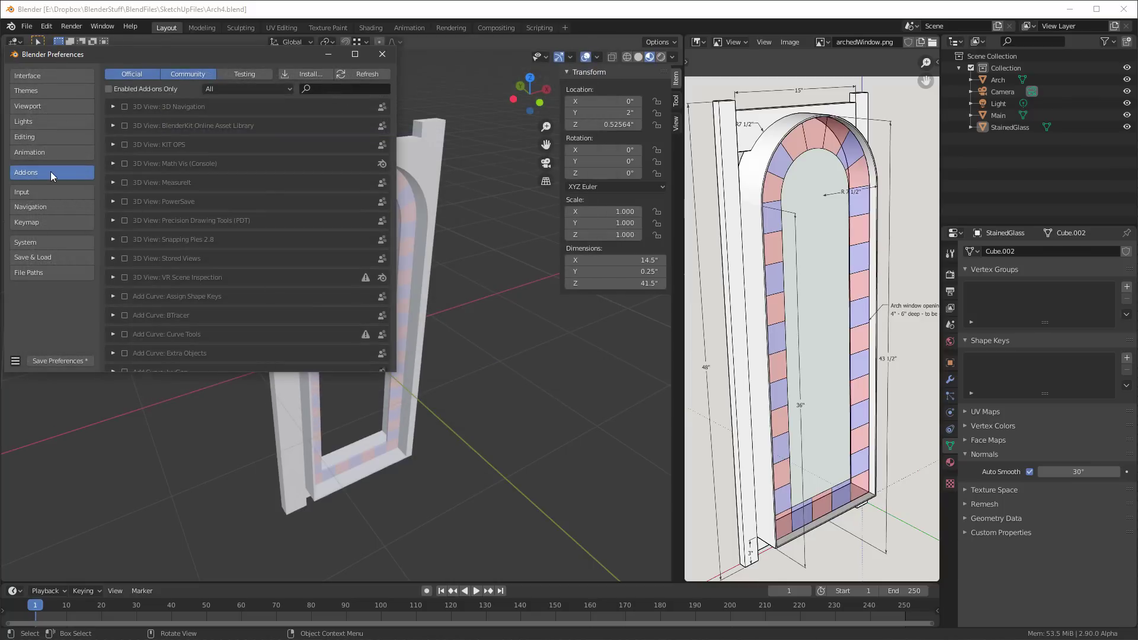
Find the SketchStyle render add-on by searching for "ske", enable it and close the Preferences
click(323, 89)
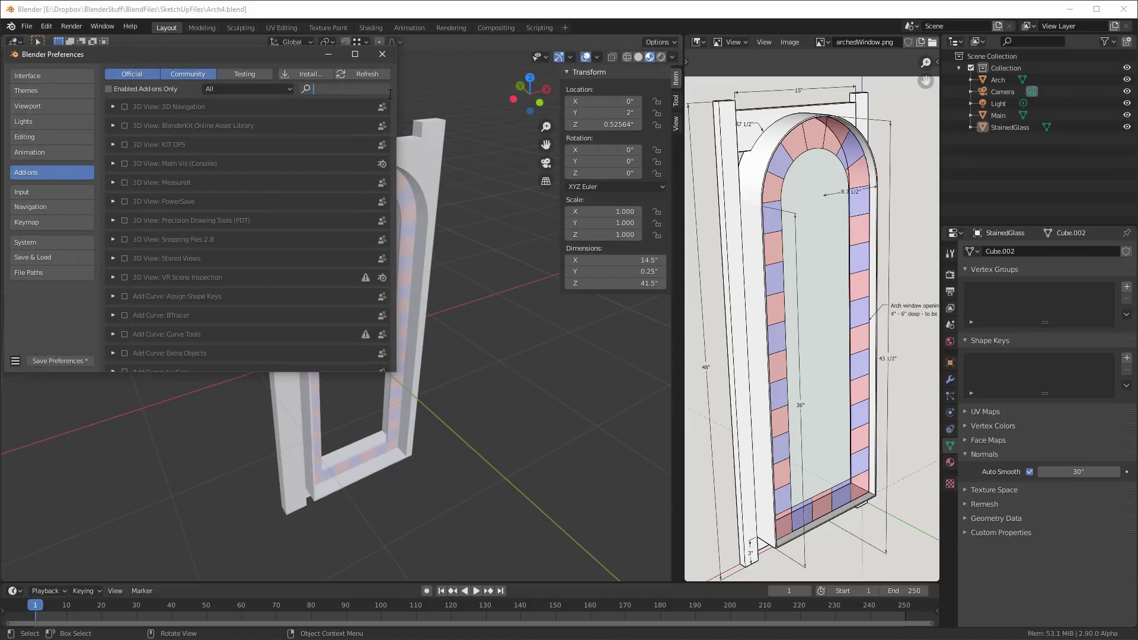
text(ske)
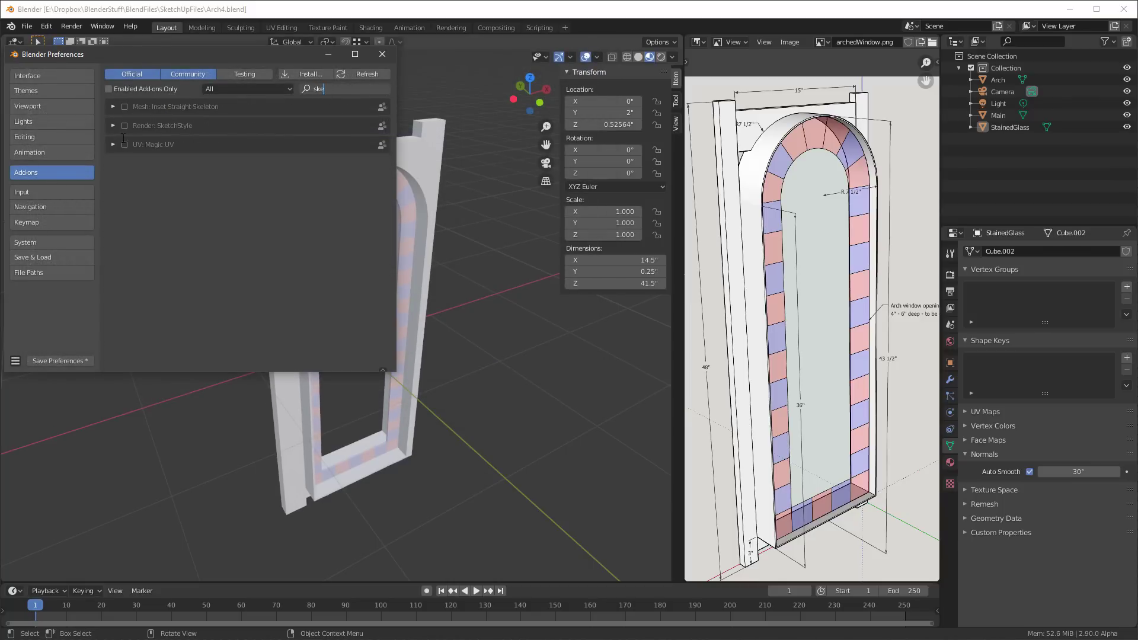
click(124, 127)
click(124, 127)
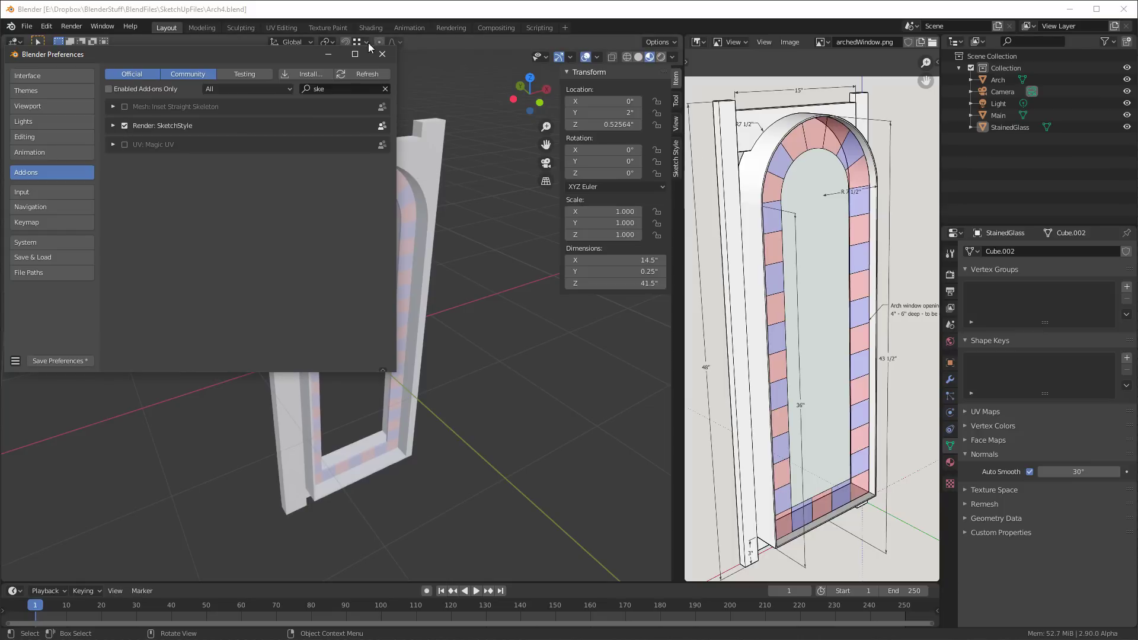
click(385, 56)
Switch the Sketch Style render mode to Sketch and set its render engine to Eevee
mouse_move(451, 166)
middle_down()
mouse_move(505, 220)
mouse_move(329, 183)
mouse_move(138, 184)
mouse_move(403, 180)
middle_up()
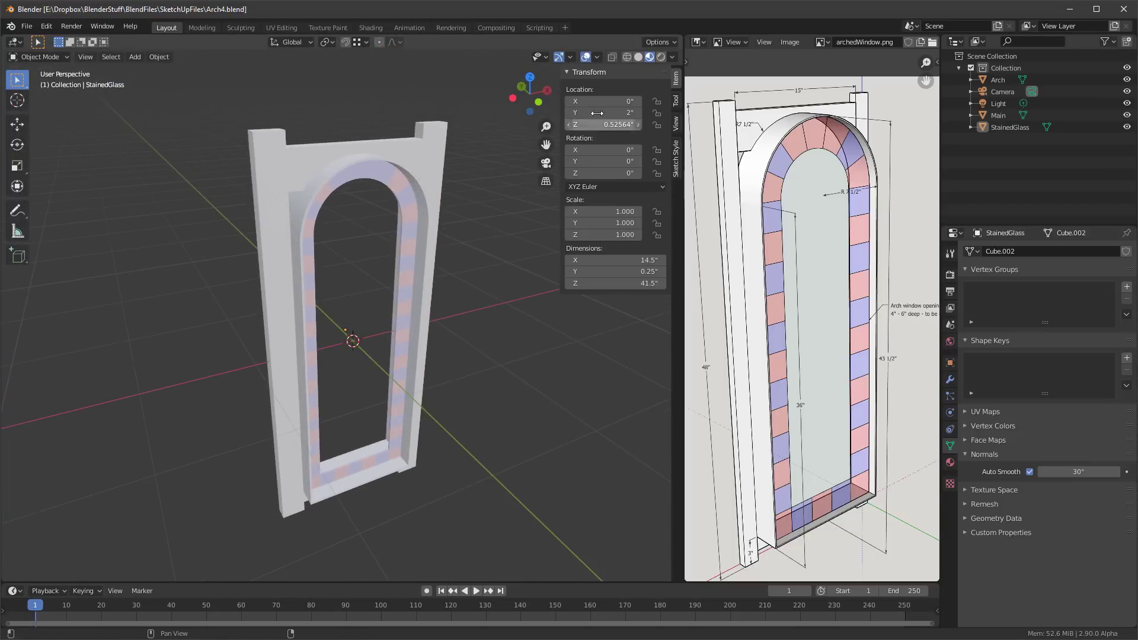
click(677, 160)
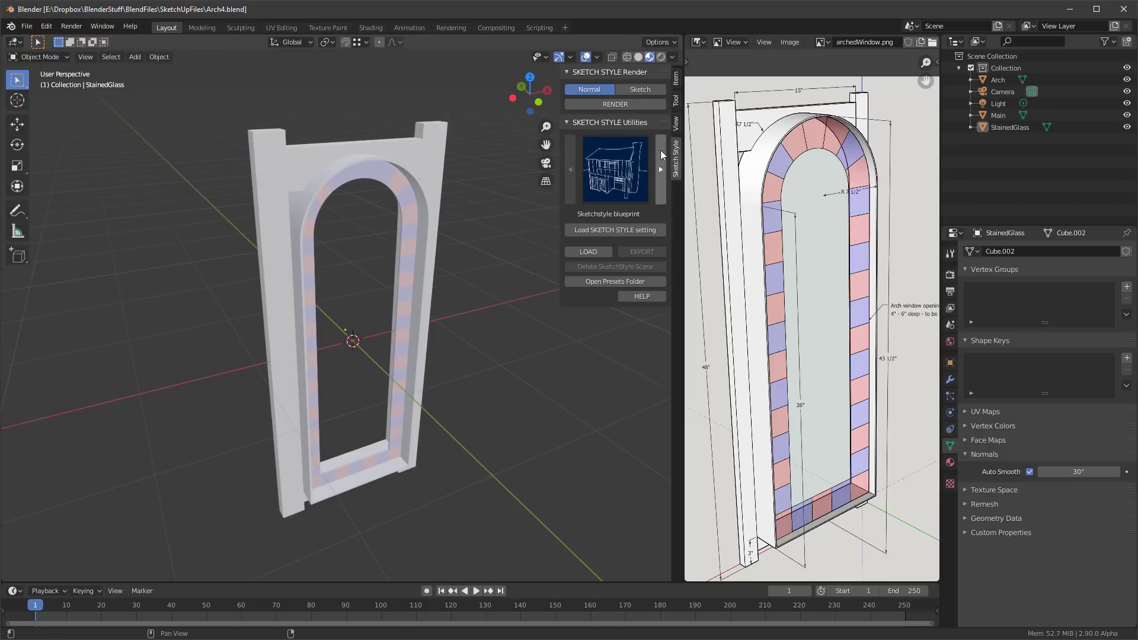
click(645, 90)
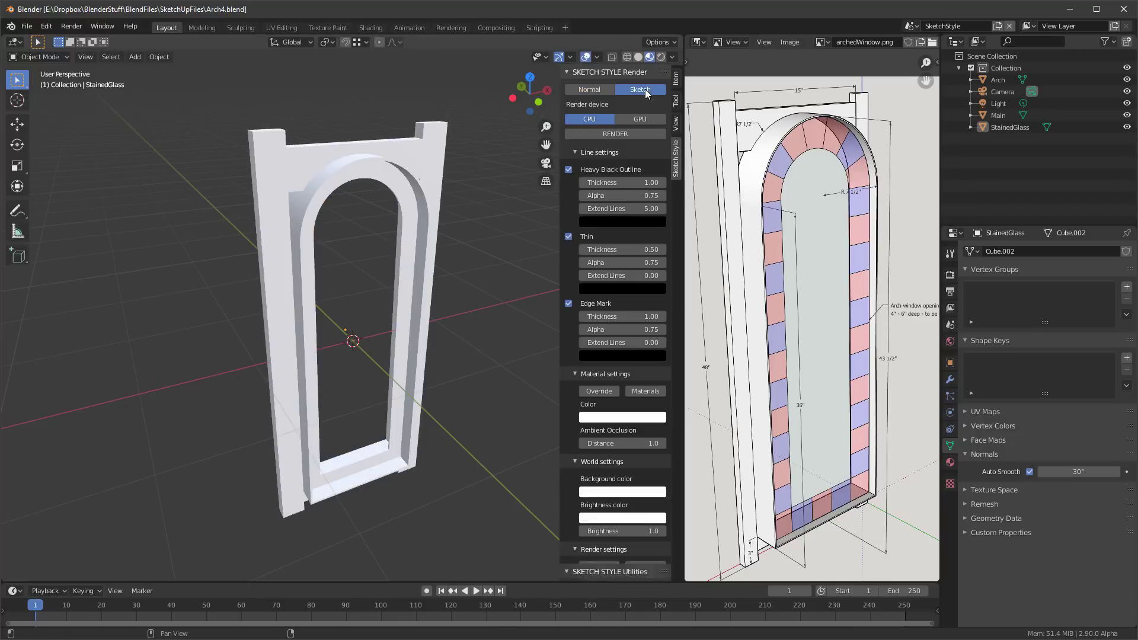
scroll(638, 513, down, 3)
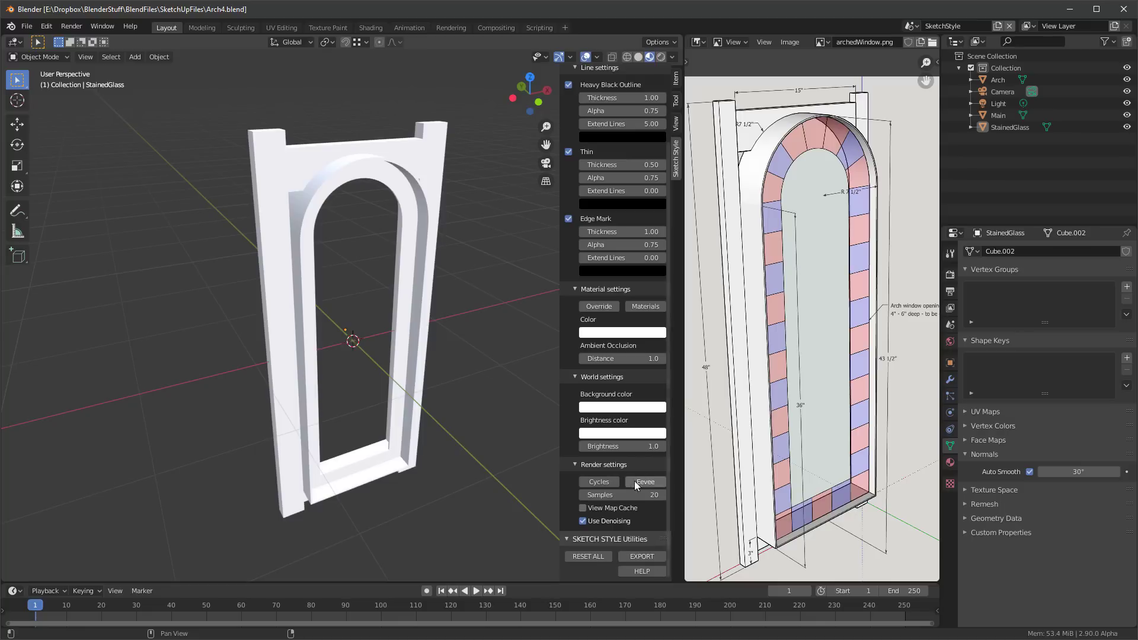
click(646, 482)
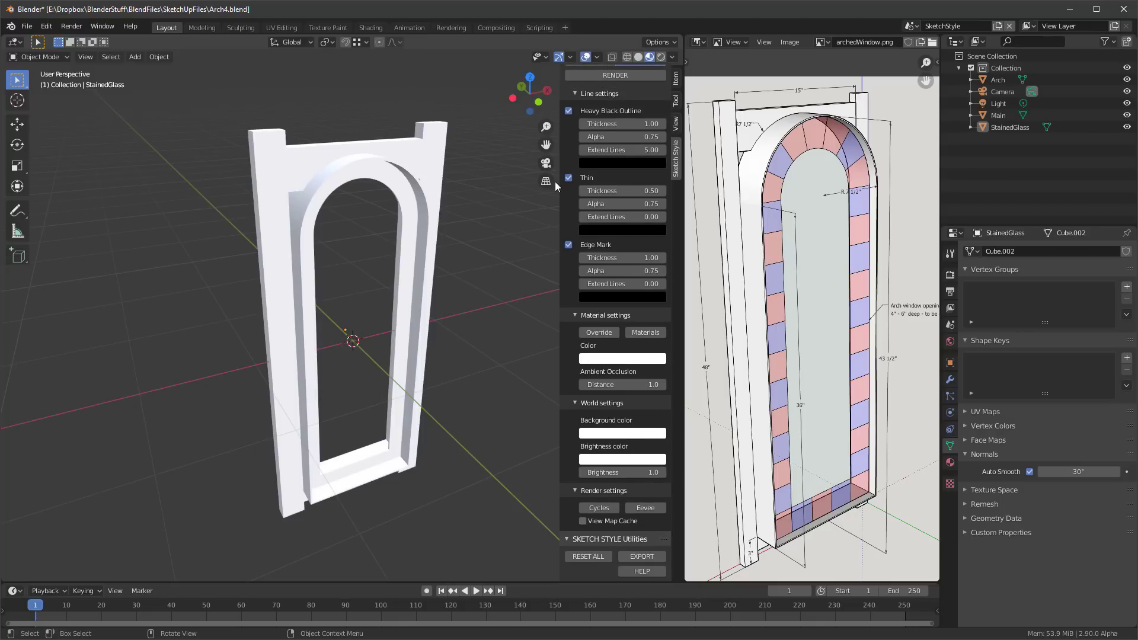
Preview the arched window in rendered shading, return to material preview and check the model
click(662, 57)
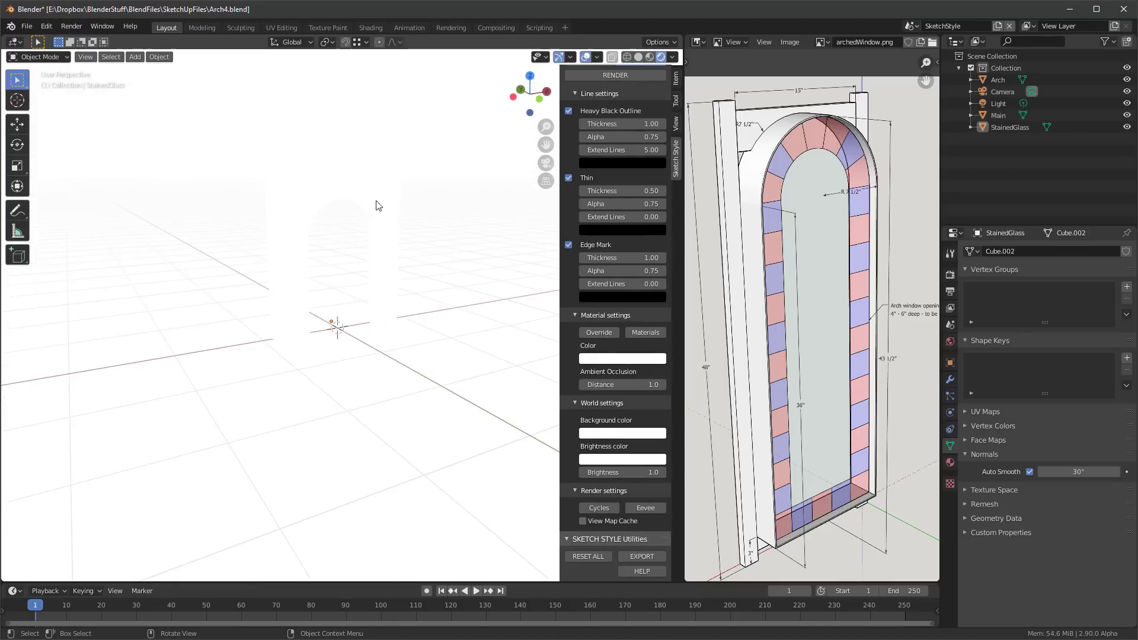
click(650, 56)
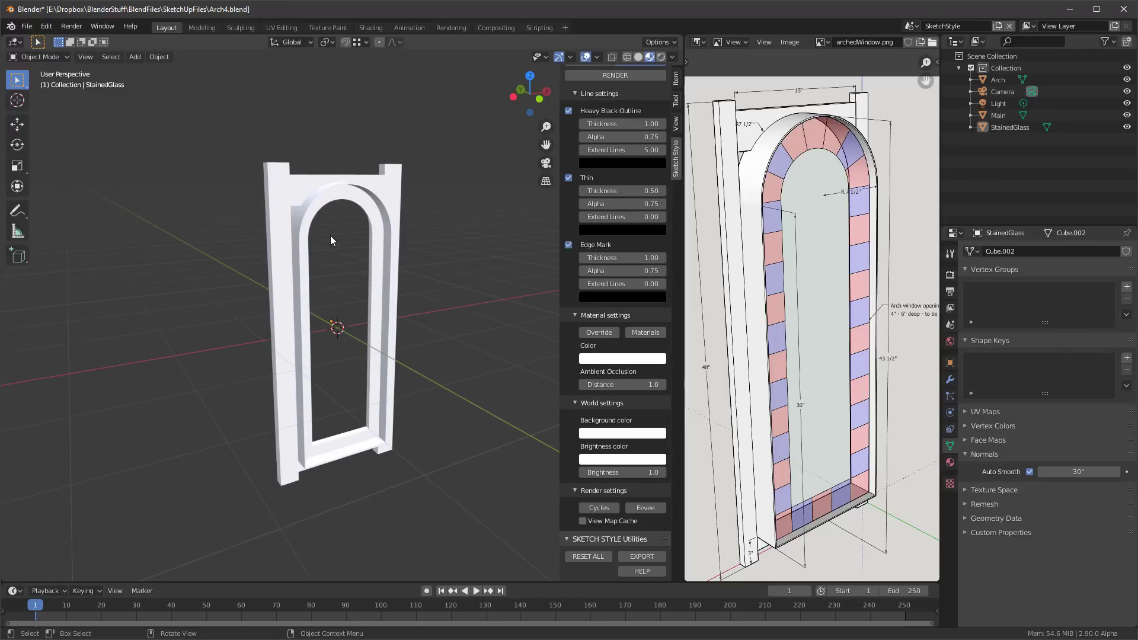
shift+middle_drag(355, 234, 328, 218)
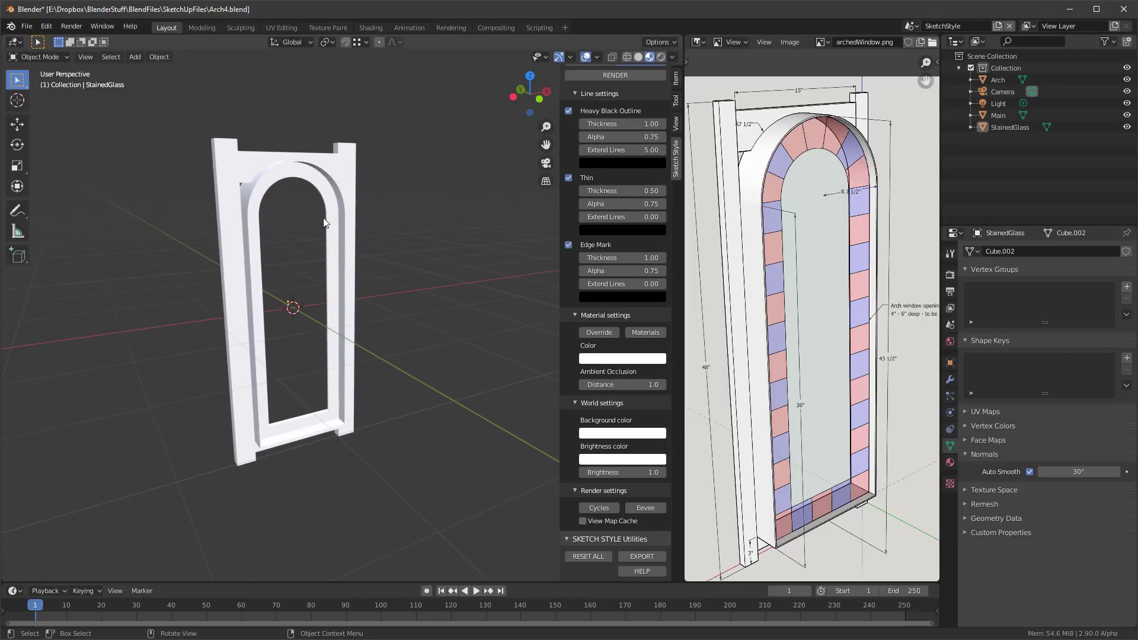
scroll(395, 197, down, 1)
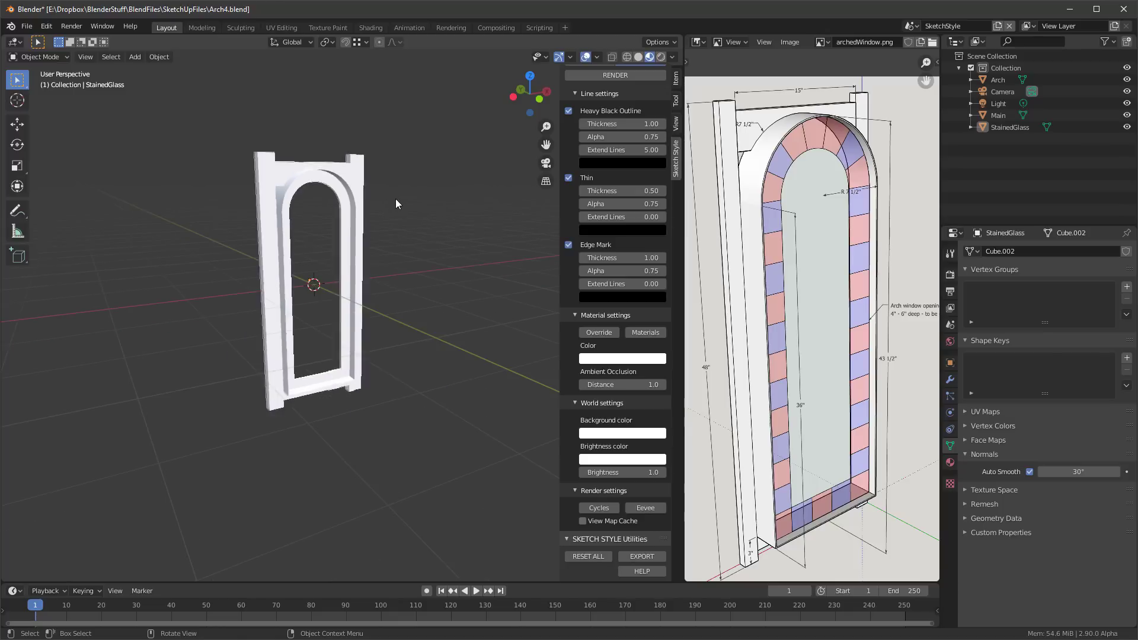
scroll(397, 202, up, 1)
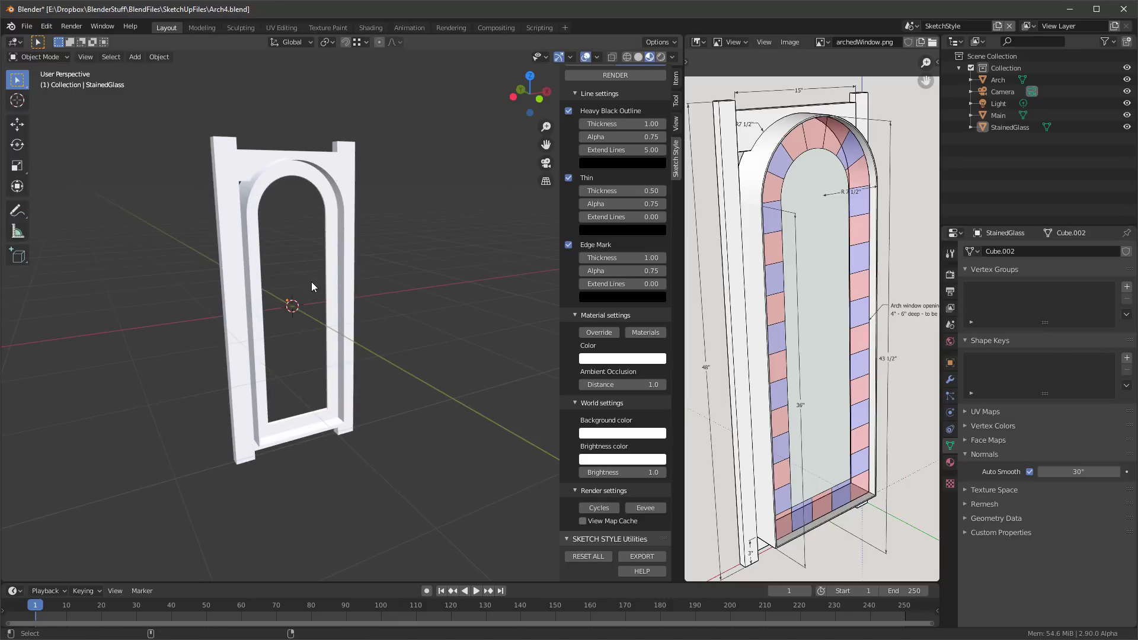
View the window through the camera and set the output's horizontal resolution to 1080 px
key(KP_0)
scroll(489, 309, up, 1)
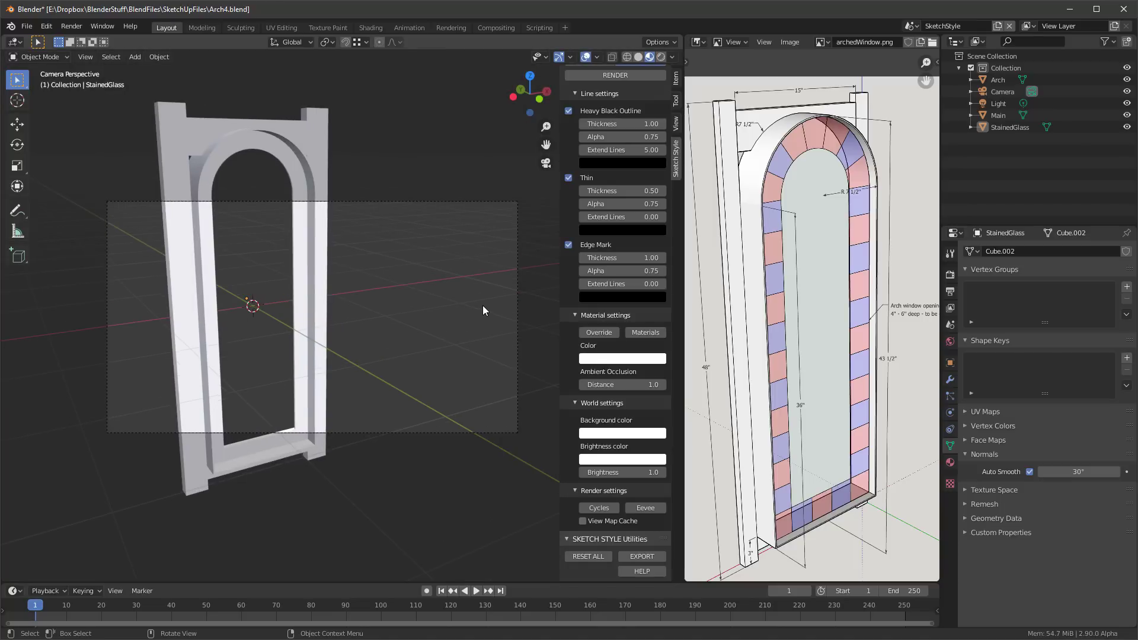
shift+middle_drag(419, 285, 396, 278)
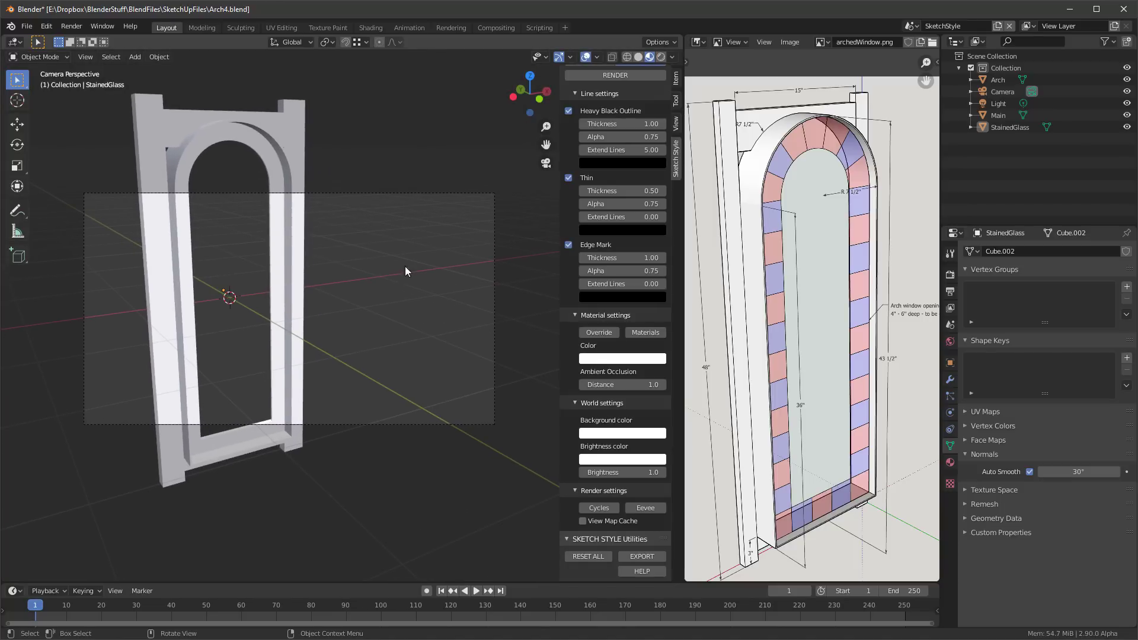
click(951, 294)
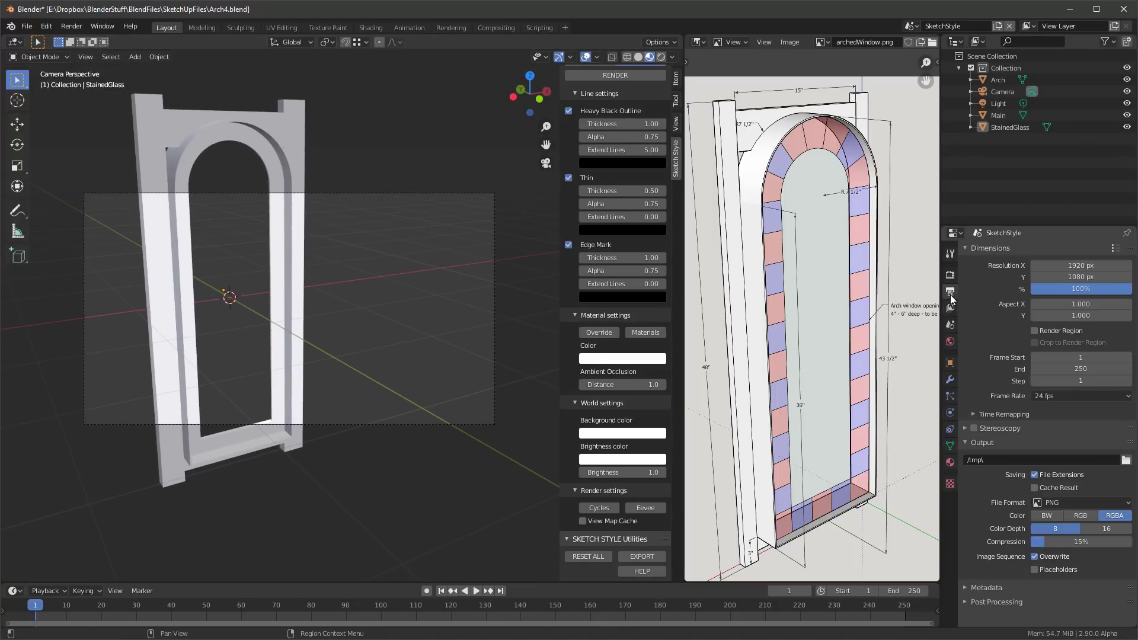
text(1080)
key(Return)
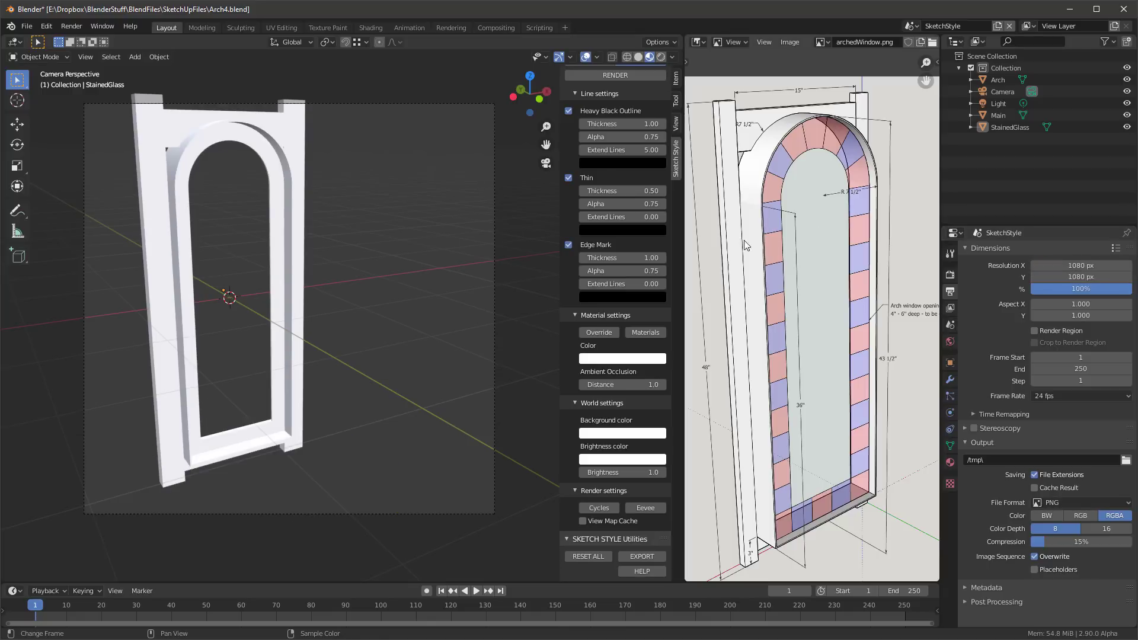
Lock the camera to the view and frame the whole arched window inside the square camera border
click(676, 125)
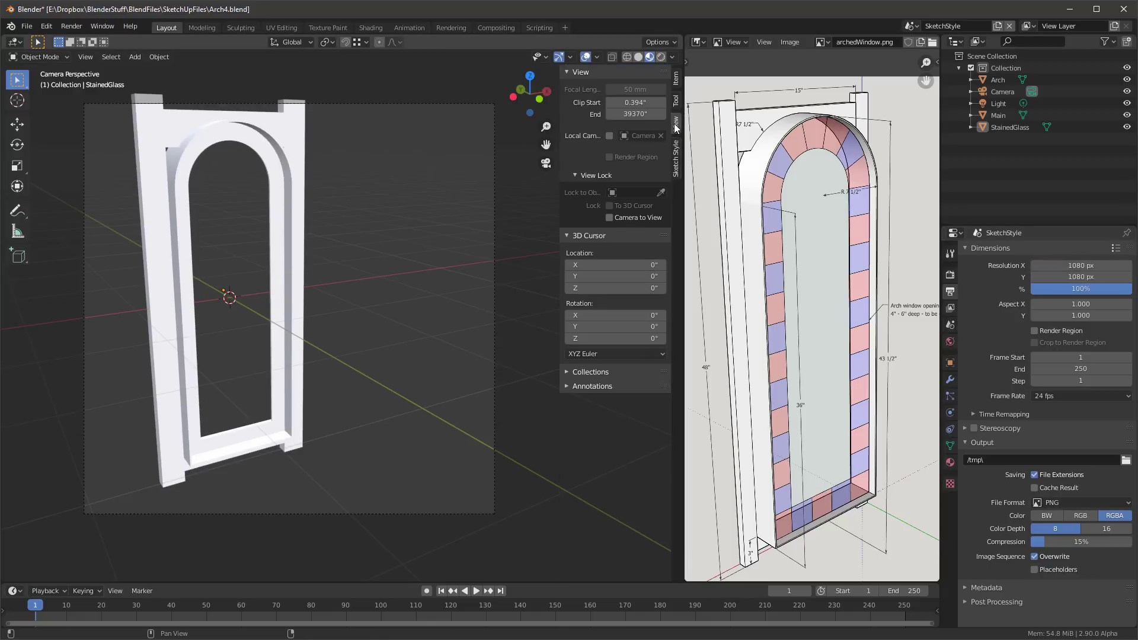
click(617, 220)
middle_drag(357, 222, 322, 230)
scroll(321, 226, down, 2)
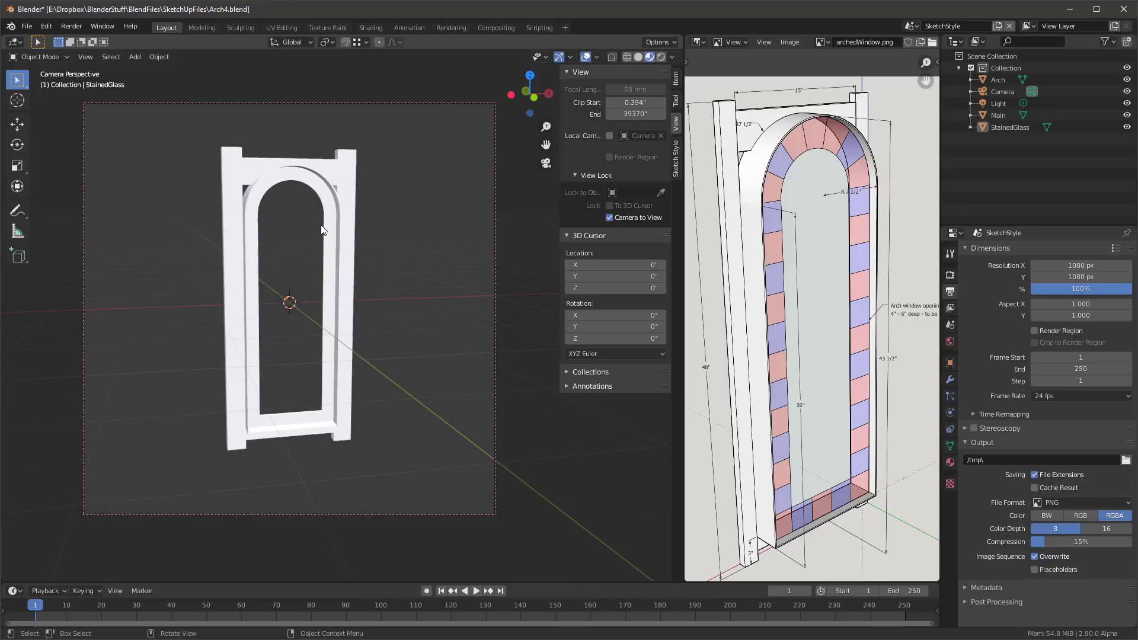
Add the Camera to View option to the Quick Favorites, adjust the camera angle on the window and unlock the camera
right_click(613, 217)
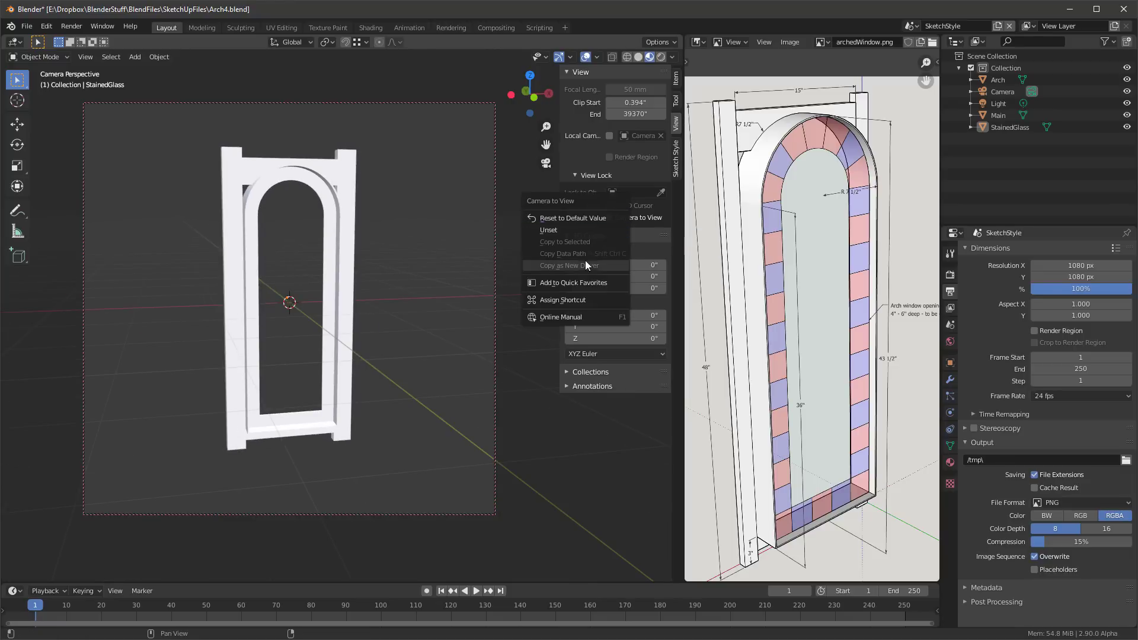
click(582, 282)
middle_drag(391, 228, 360, 208)
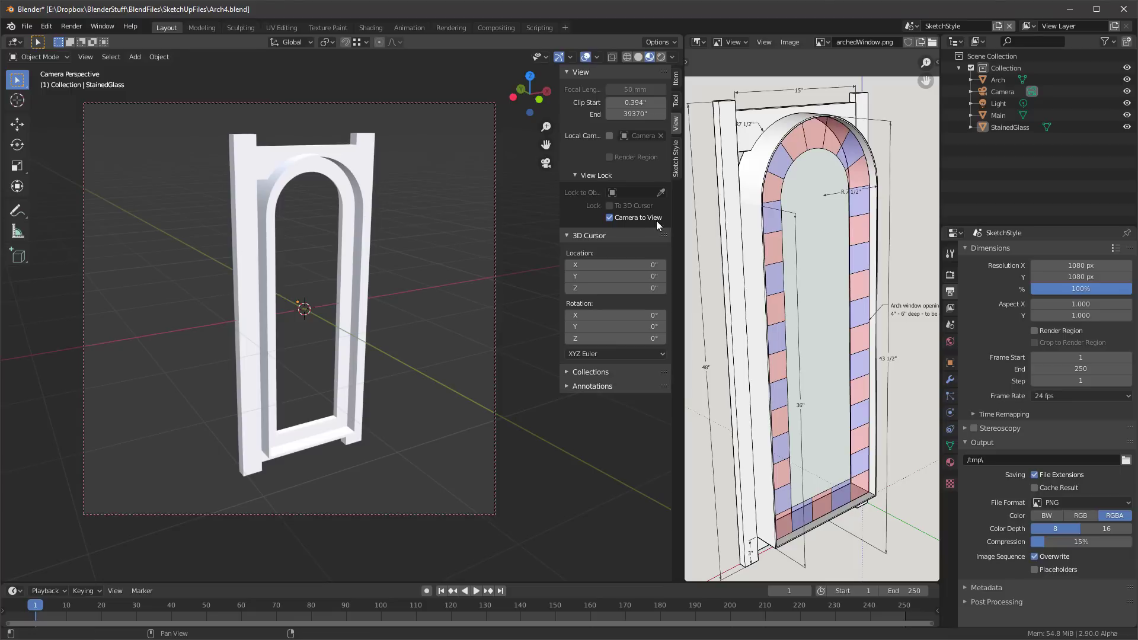
click(608, 218)
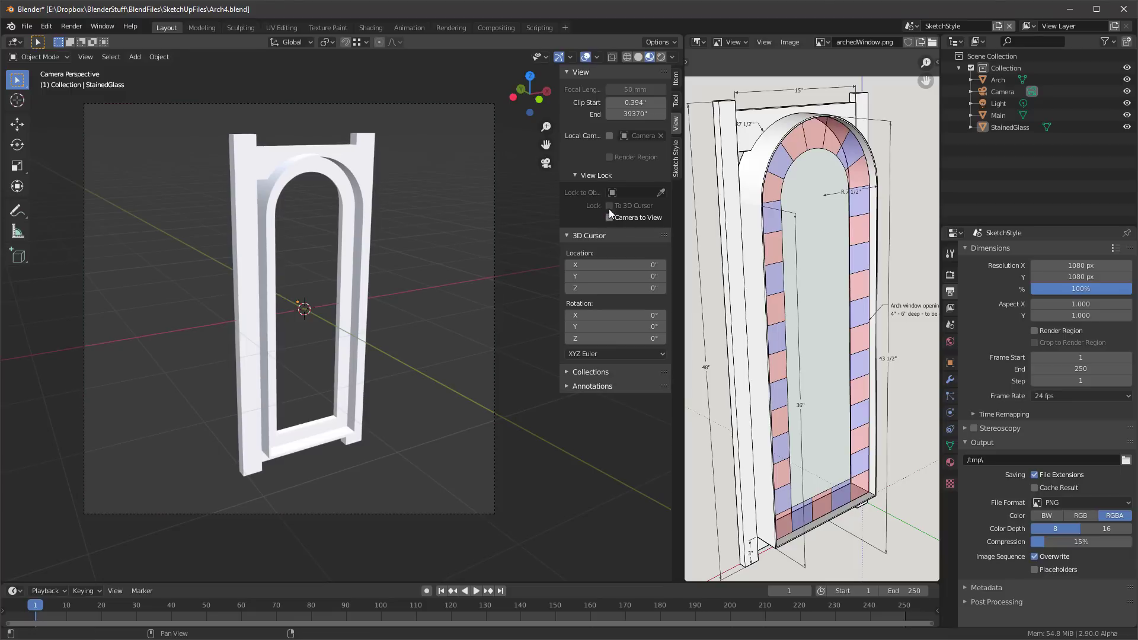
Show the scene in rendered shading with Ambient Occlusion enabled and start the Sketch Style render
click(677, 166)
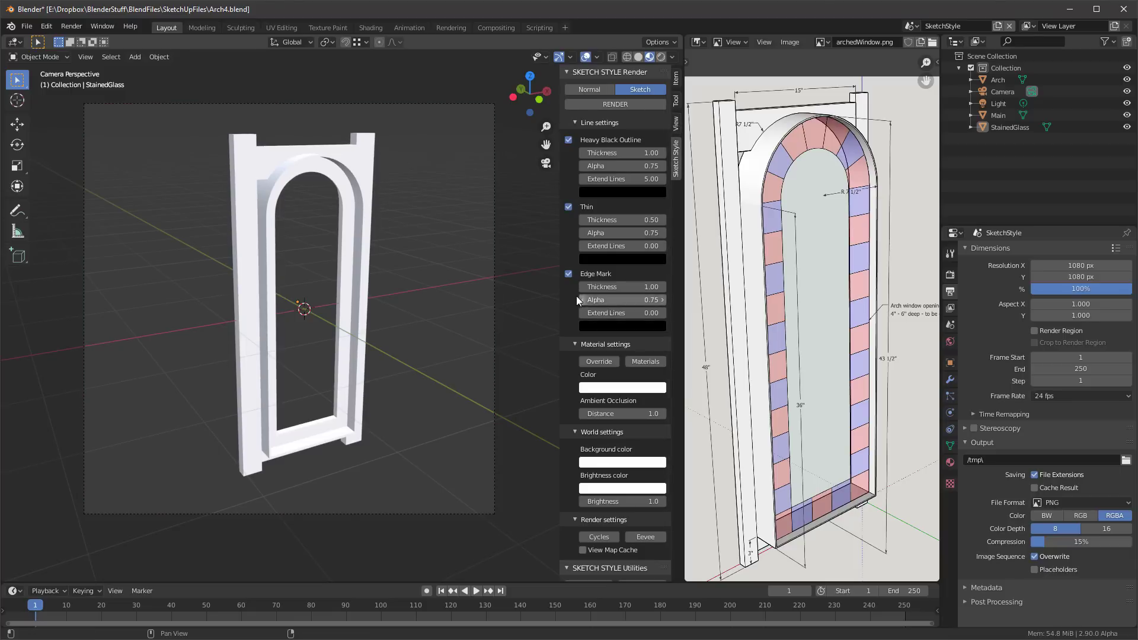
scroll(614, 413, down, 1)
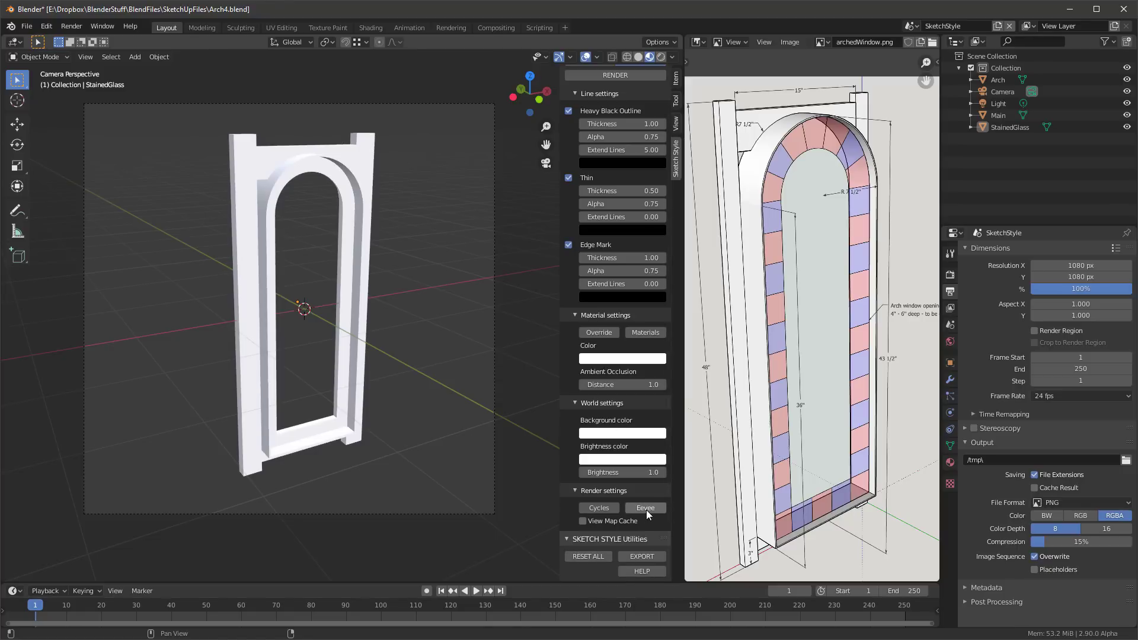
click(661, 57)
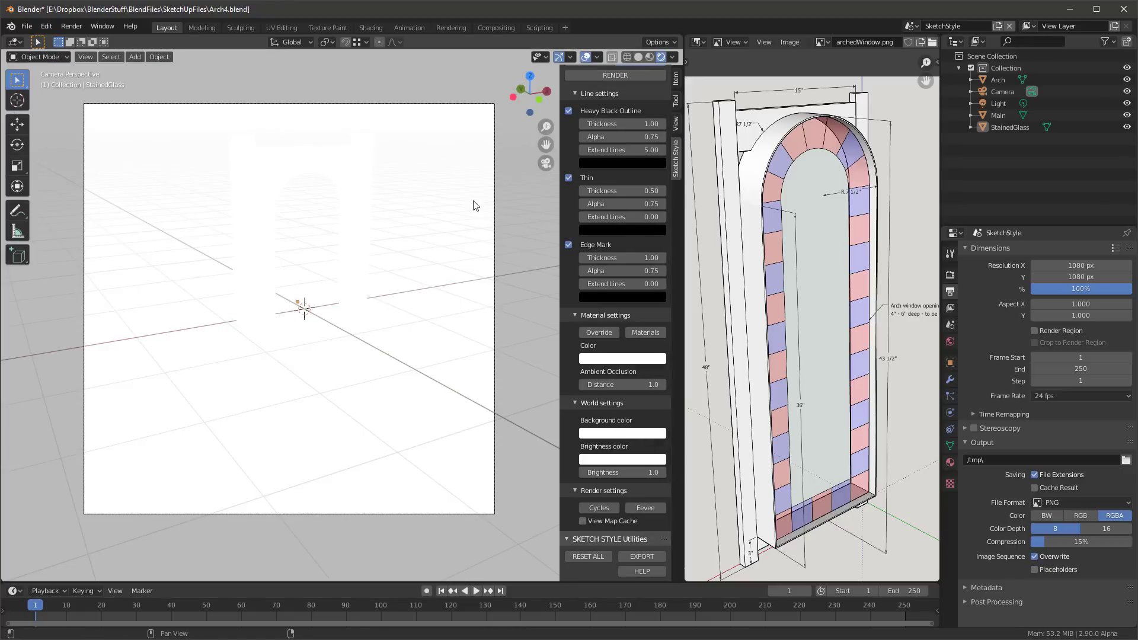
click(952, 277)
click(973, 331)
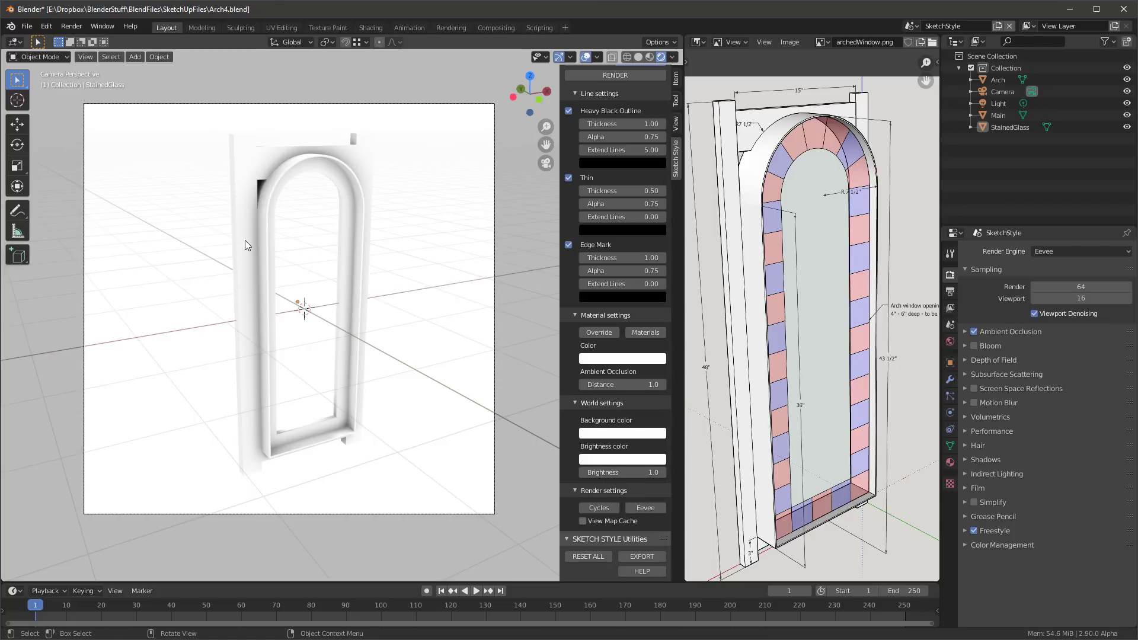
click(637, 75)
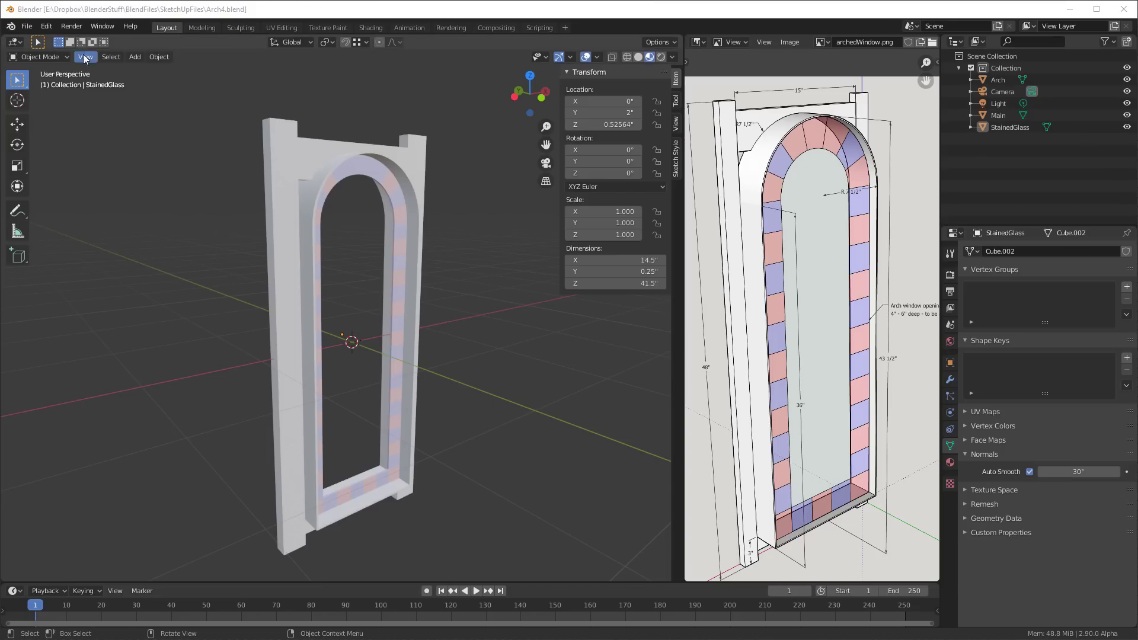
Bring up the Sketch Style settings and inspect the StainedGlass and Arch objects in the window
click(675, 162)
middle_drag(357, 202, 385, 174)
scroll(376, 183, up, 2)
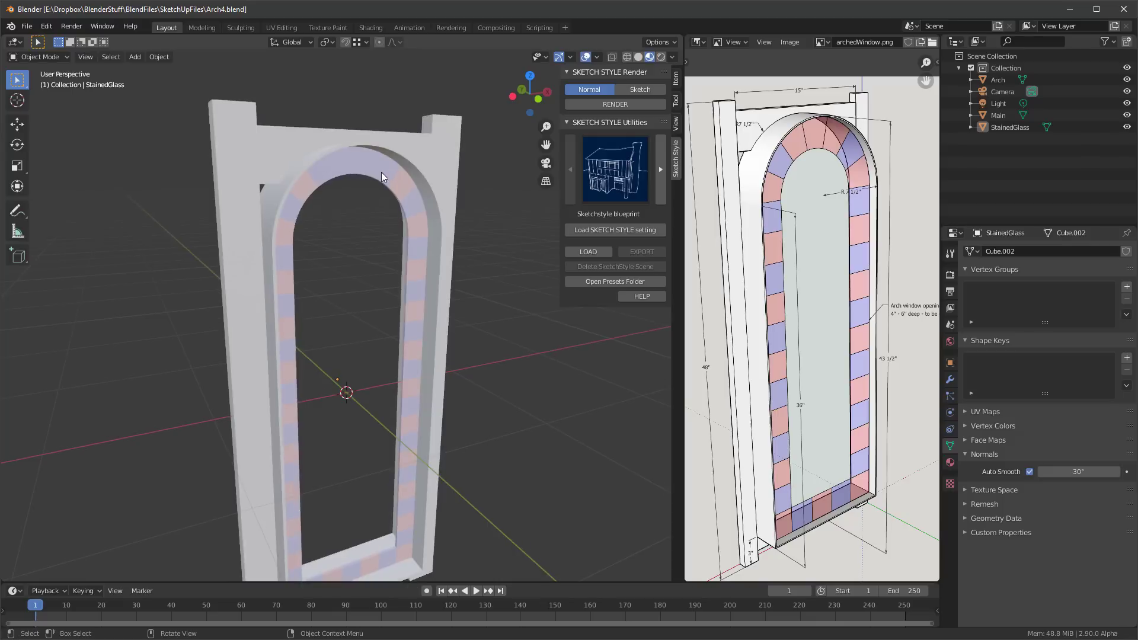
click(385, 173)
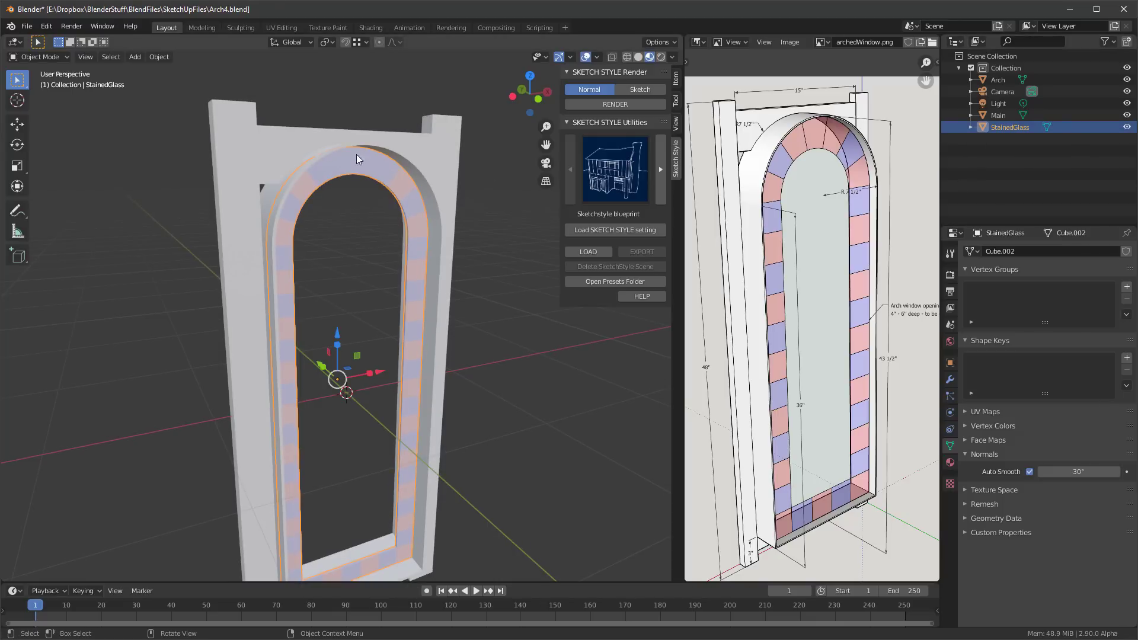
middle_drag(360, 159, 377, 169)
click(372, 166)
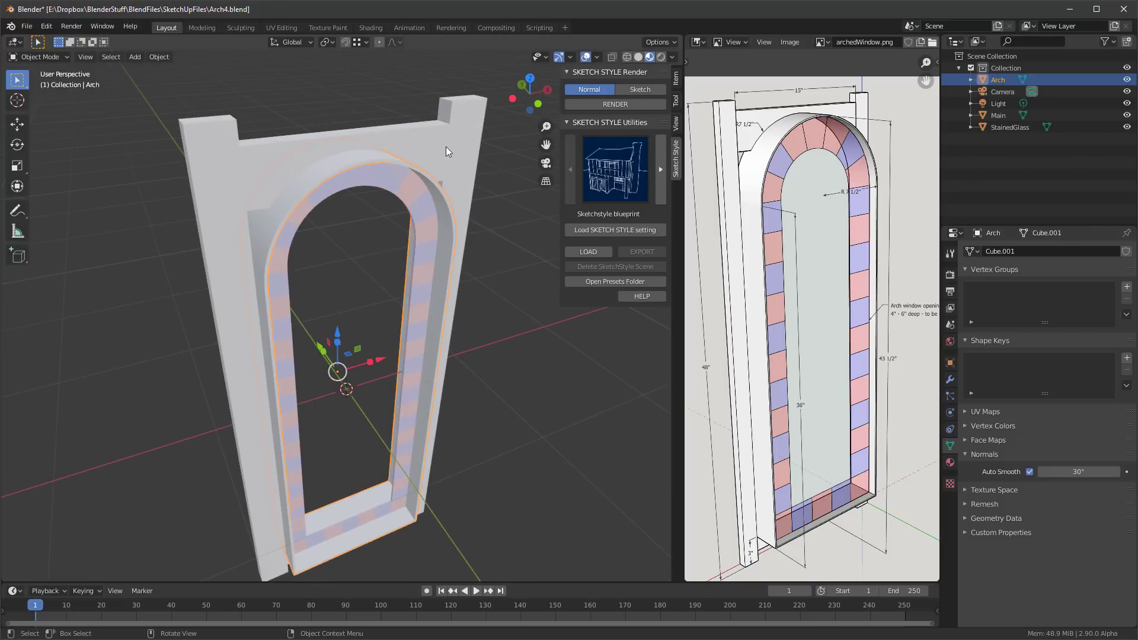
Open the Main frame in Edit Mode and isolate it in local view around its arched opening
click(440, 167)
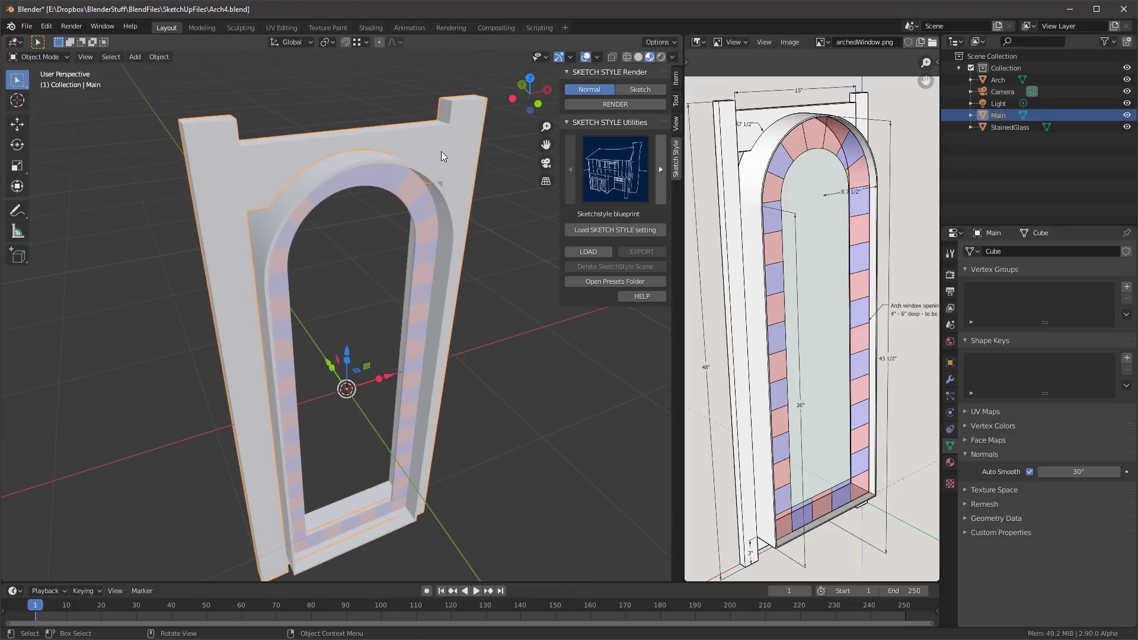
mouse_move(441, 151)
middle_down()
mouse_move(439, 133)
mouse_move(429, 150)
middle_up()
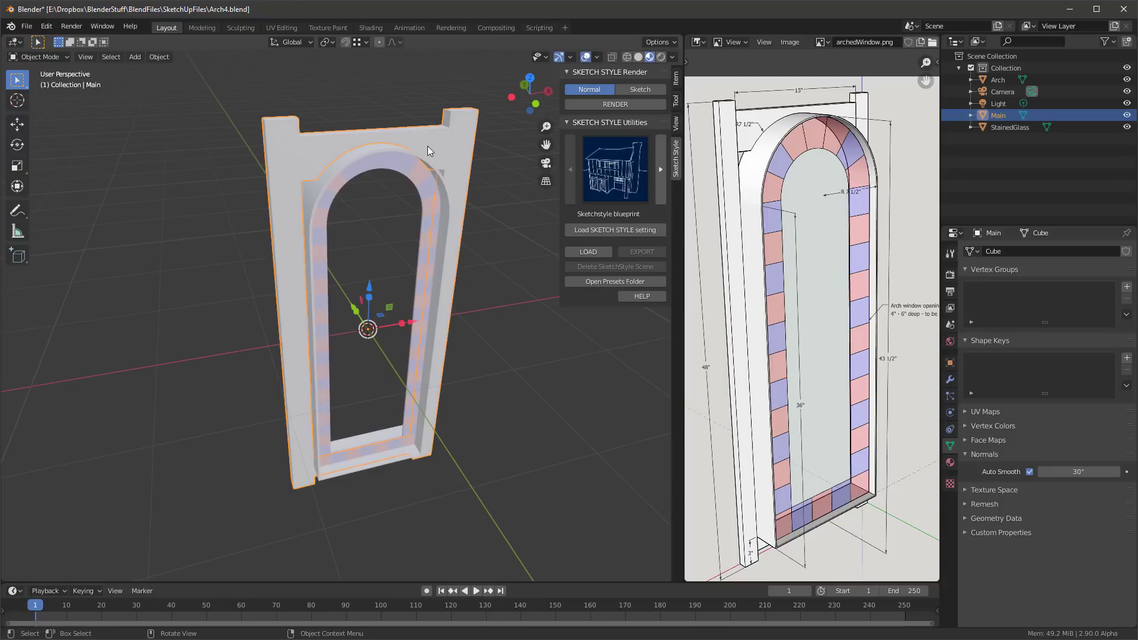
key(Tab)
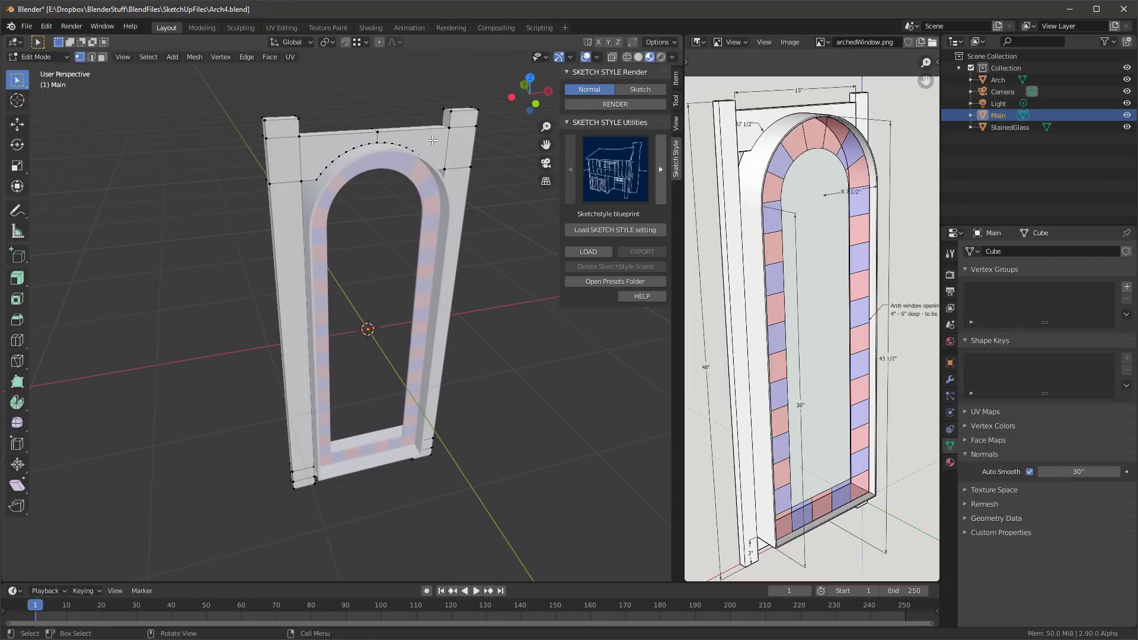
key(slash)
middle_drag(393, 192, 321, 147)
scroll(356, 162, up, 4)
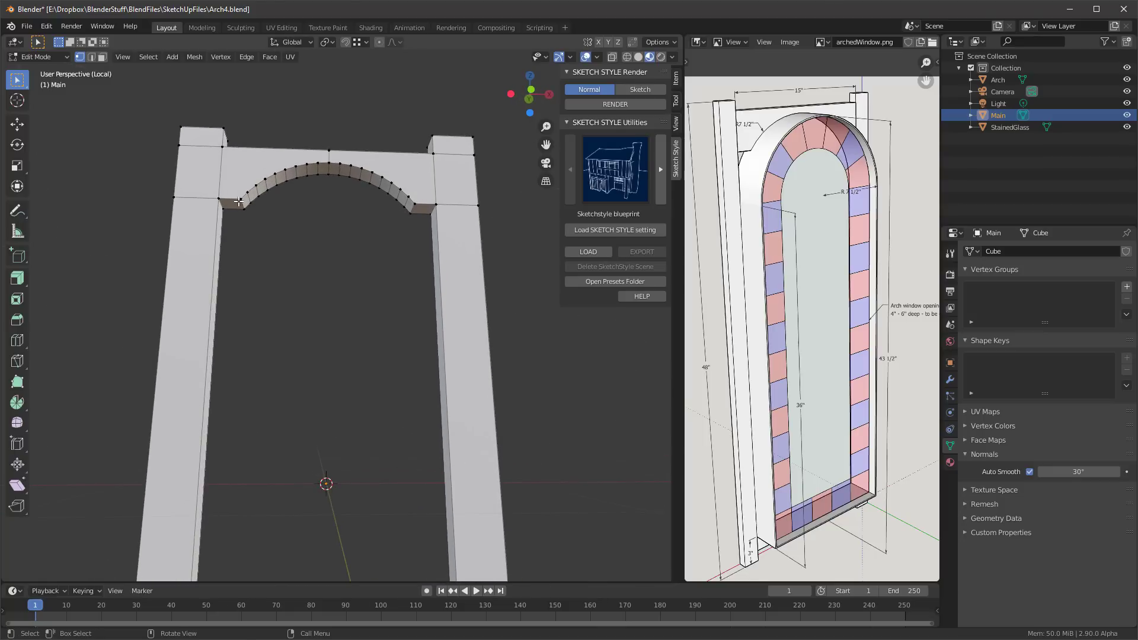
Select the loop of inner faces running around the Main frame's arched opening
key(3)
alt+shift+click(288, 174)
middle_drag(288, 175, 270, 220)
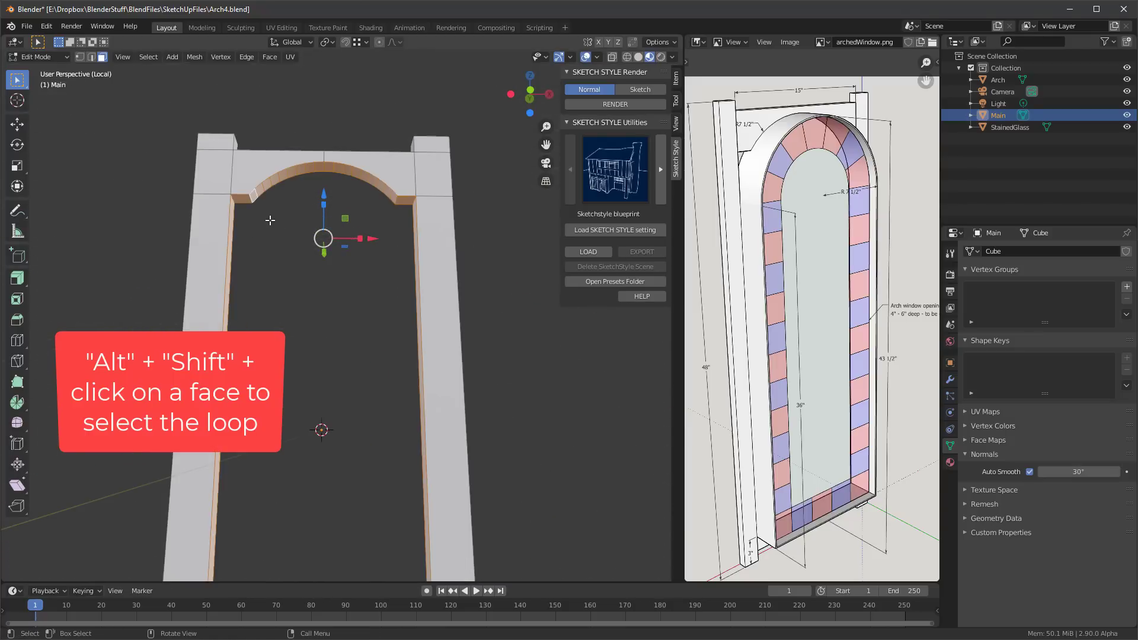
middle_drag(353, 213, 386, 249)
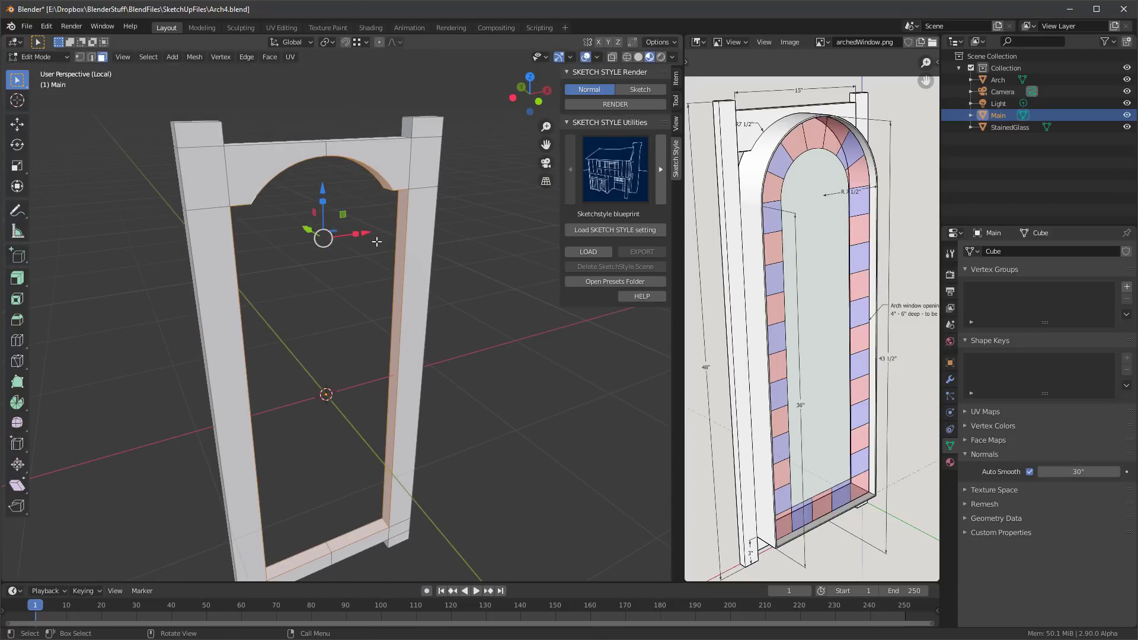
scroll(376, 228, up, 2)
middle_drag(366, 201, 351, 170)
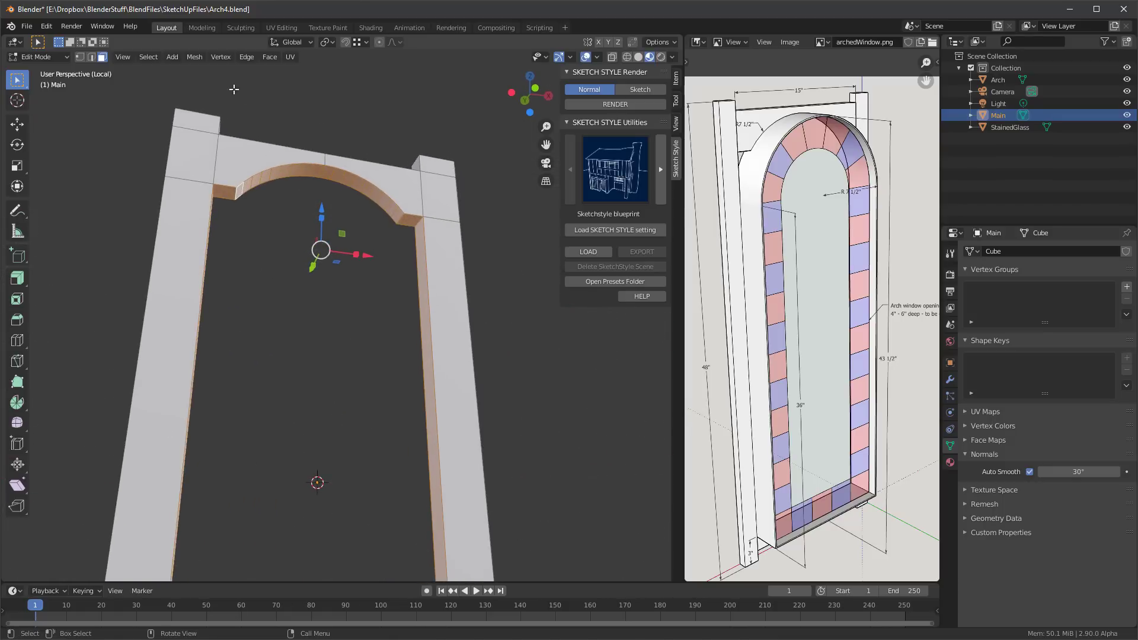
Reduce the selected faces of the opening to their boundary loop and mark those edges as Freestyle edges
click(148, 57)
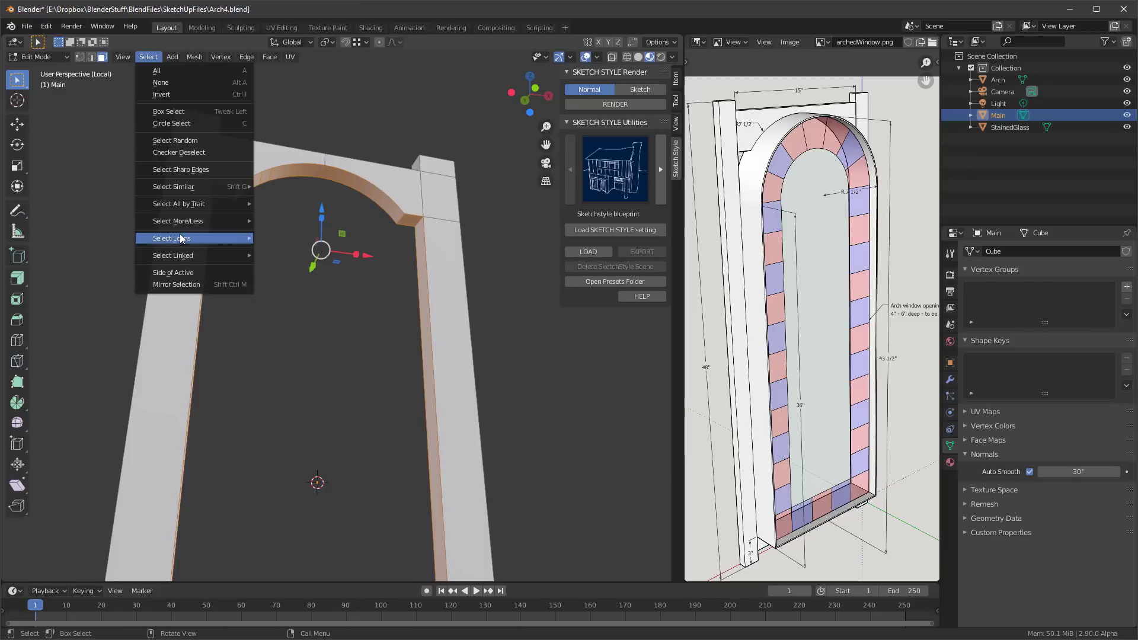
mouse_move(186, 242)
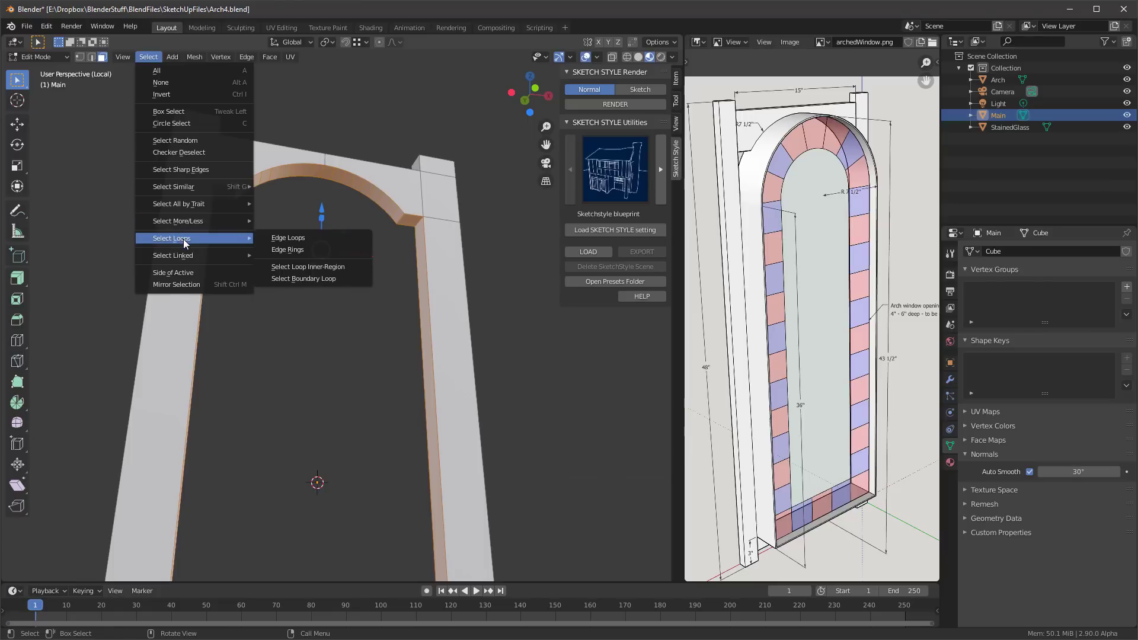
click(338, 280)
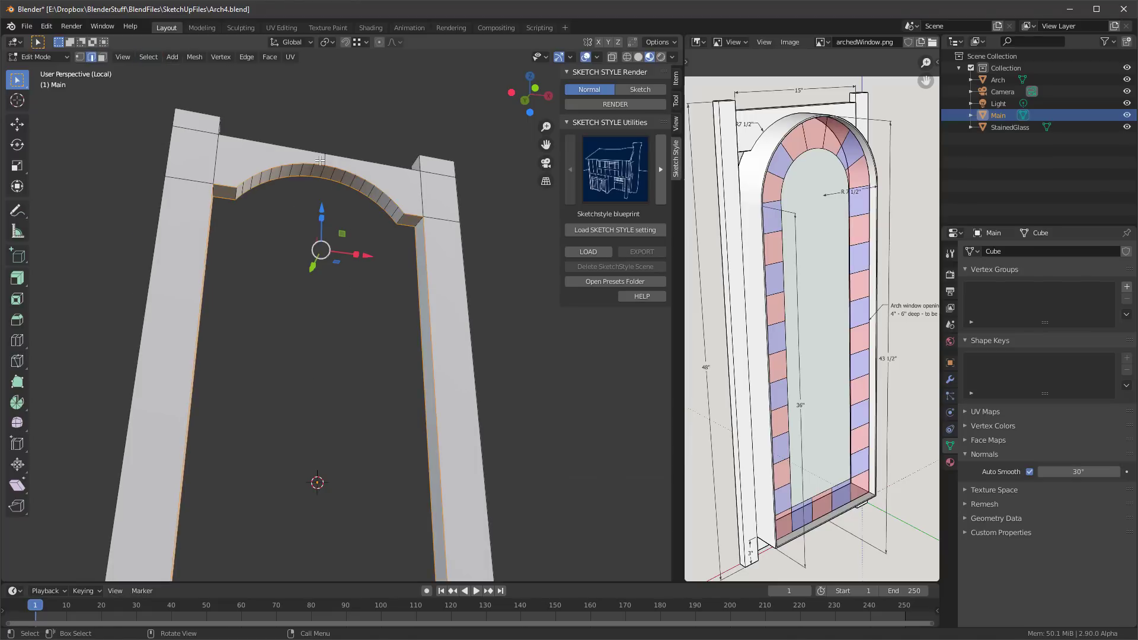
click(246, 57)
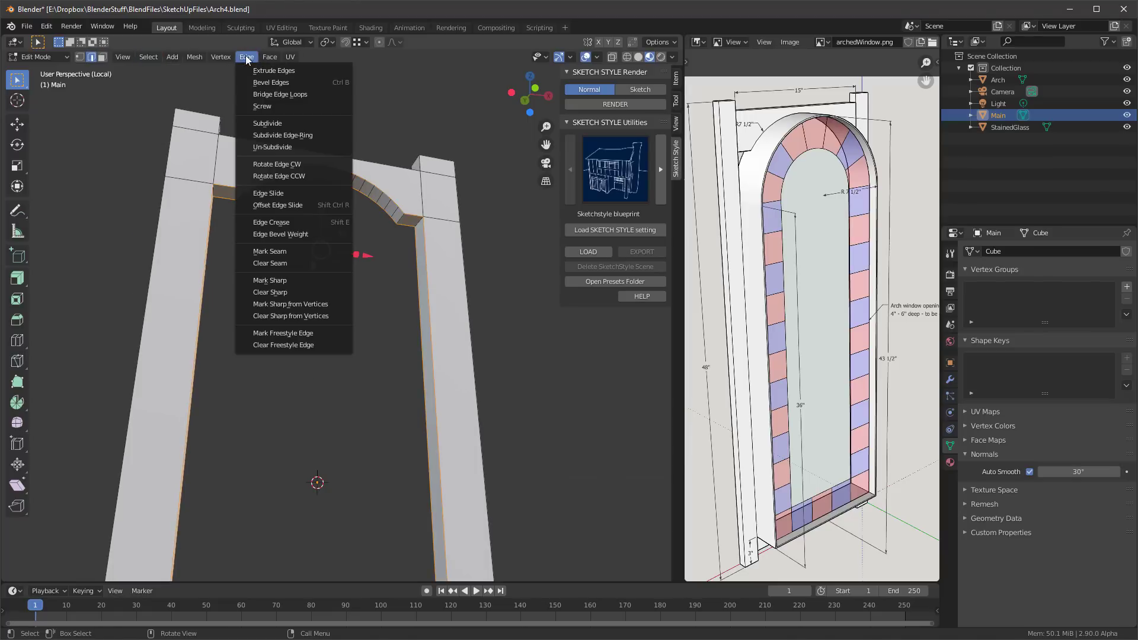
click(306, 334)
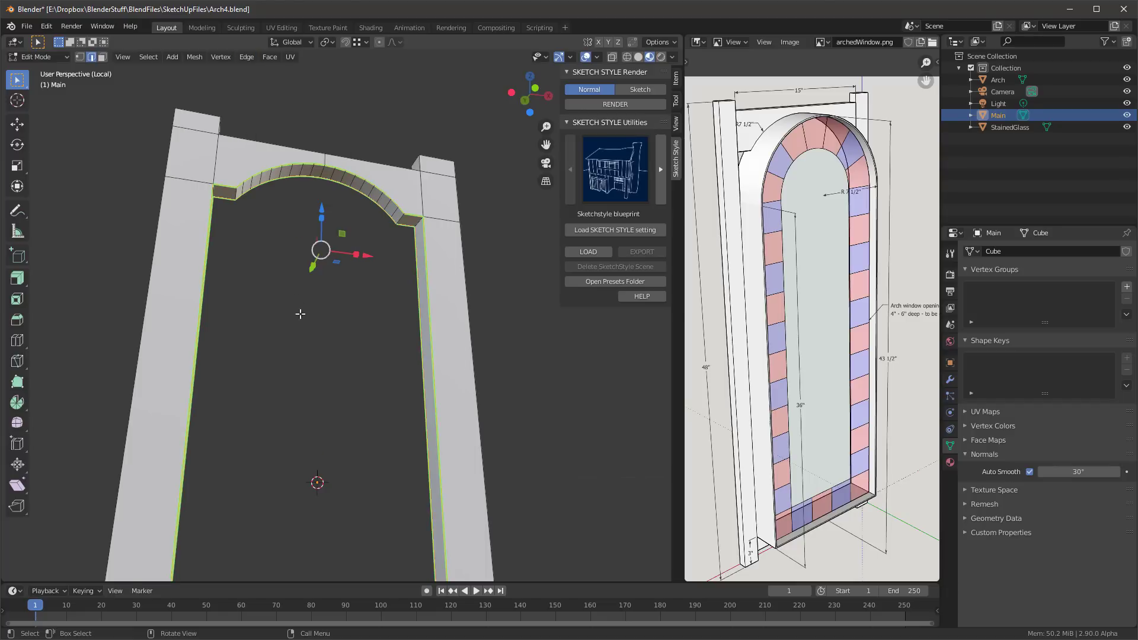
scroll(300, 314, down, 4)
middle_drag(311, 175, 338, 264)
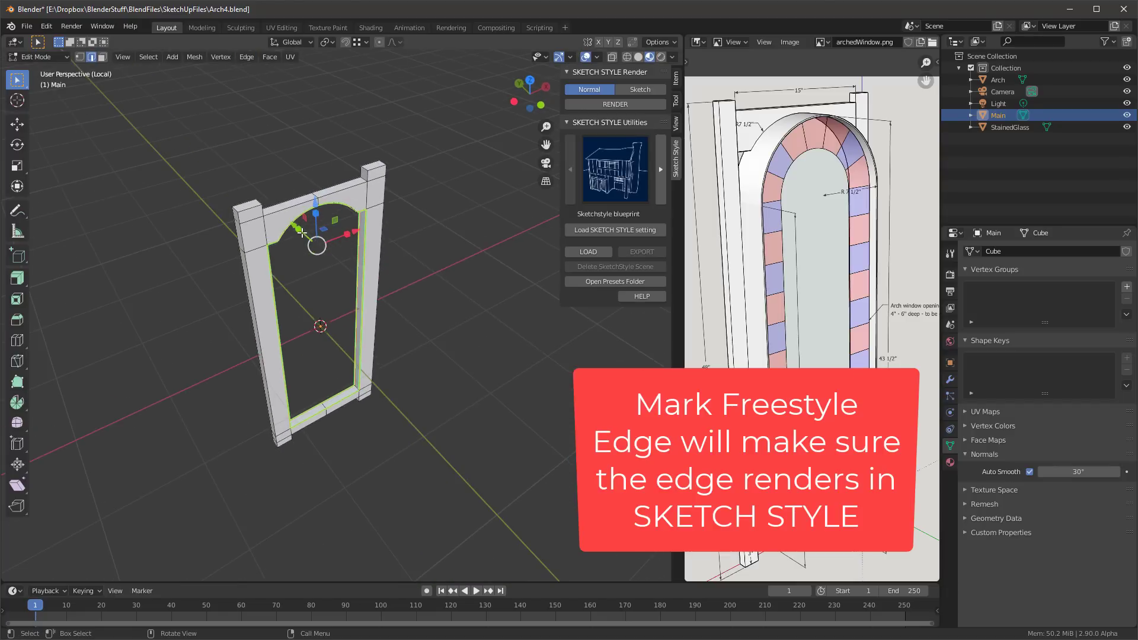
Leave local view to show the whole window and switch the SKETCH STYLE render mode to Sketch
key(KP_Divide)
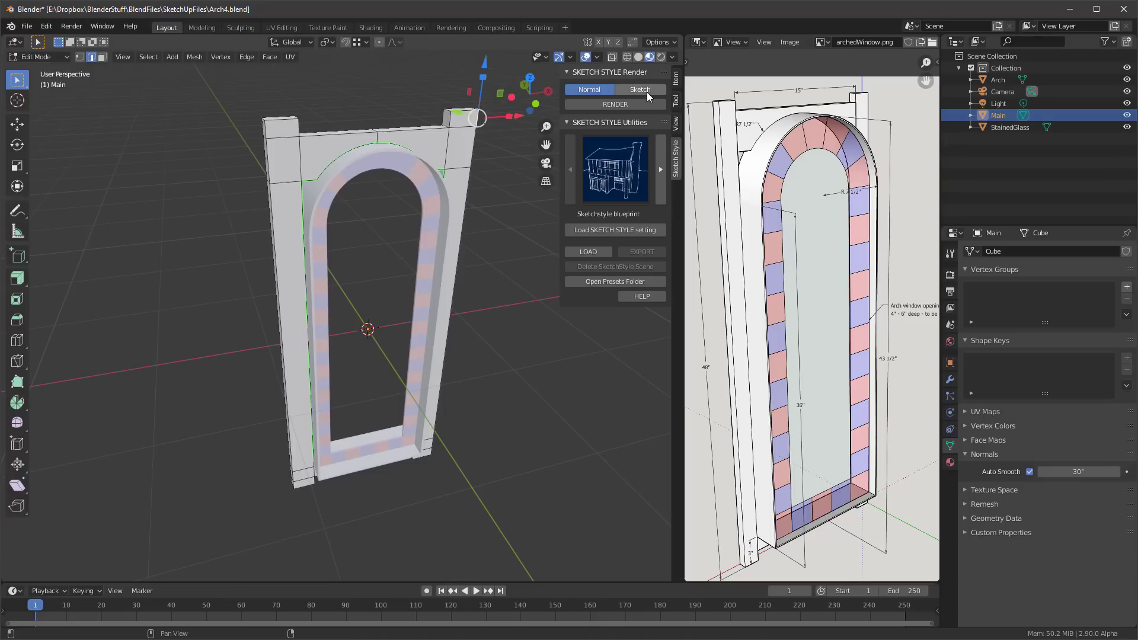
click(642, 90)
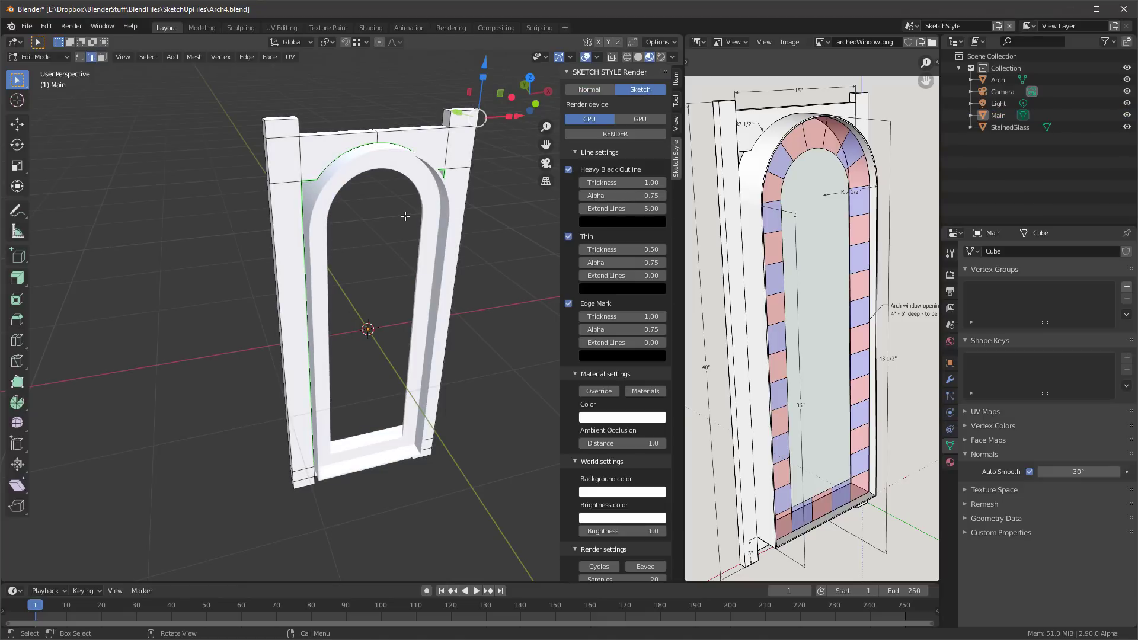
scroll(329, 284, down, 3)
shift+middle_drag(328, 285, 240, 276)
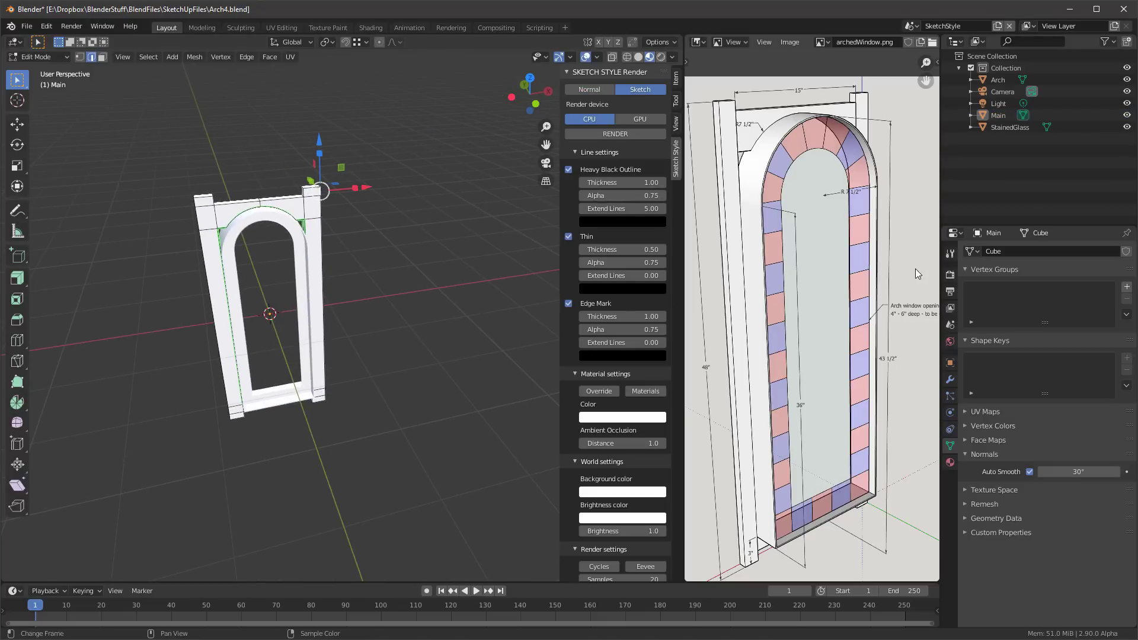
Set the SketchStyle scene's horizontal output resolution to 1080 px
click(950, 291)
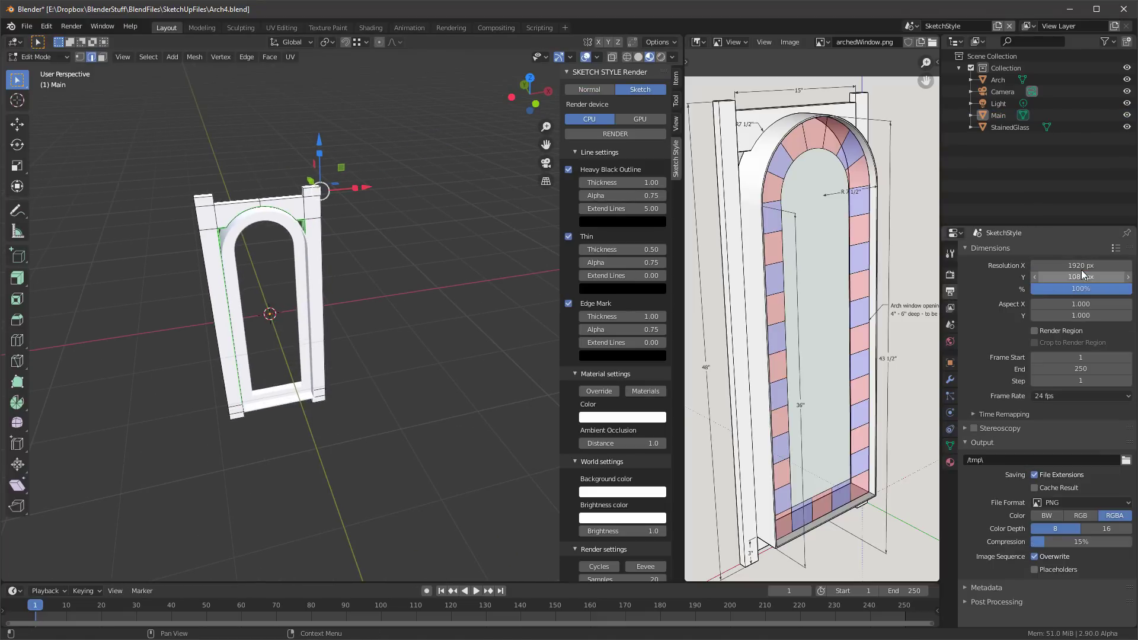
click(1081, 266)
text(1080)
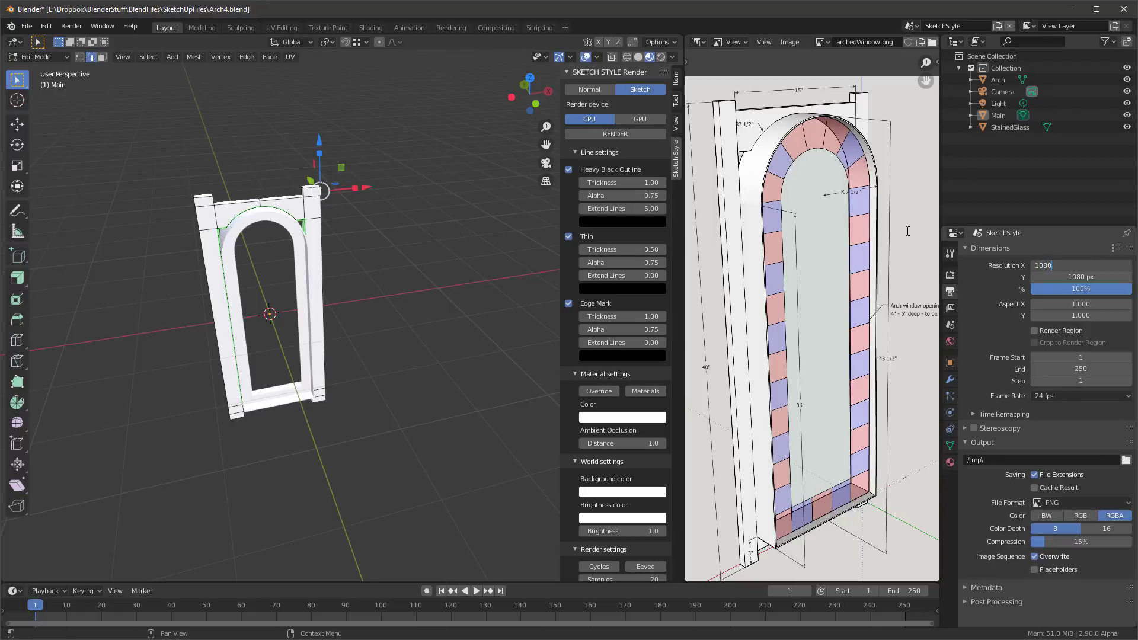
key(Return)
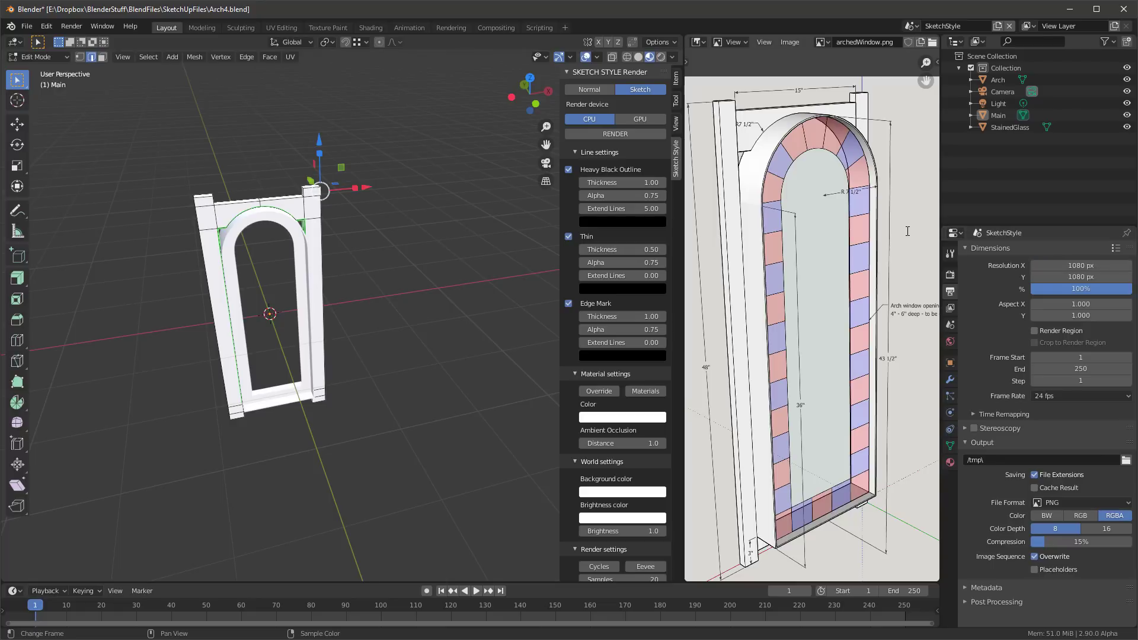
In Object Mode, reframe the window through the camera with Camera to View locked, then unlock the camera
scroll(229, 297, up, 2)
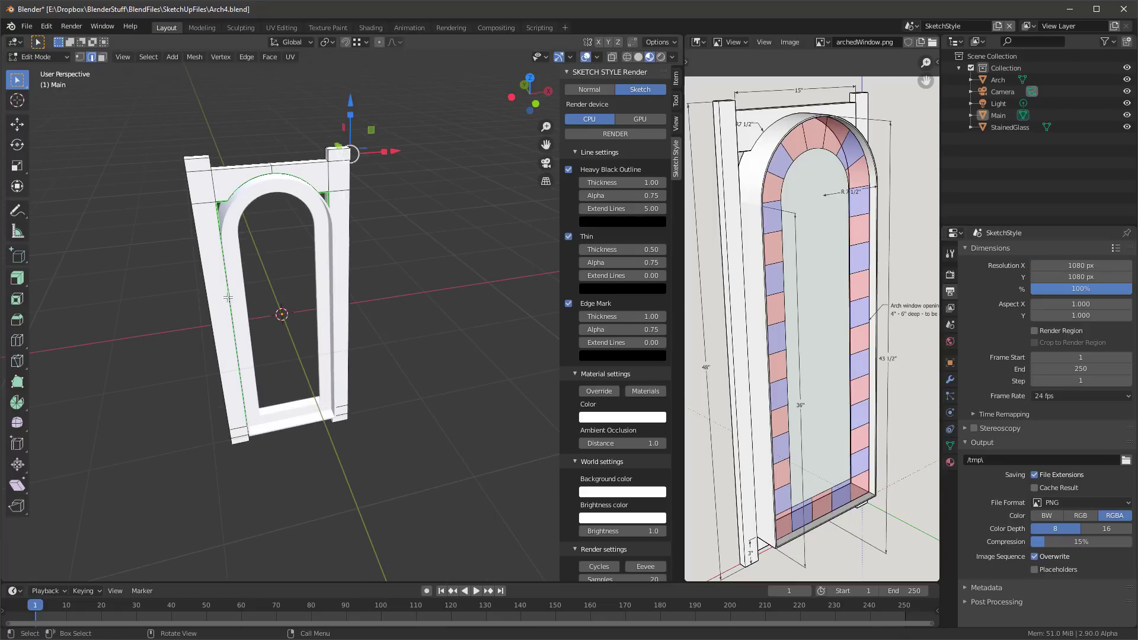
key(KP_0)
key(q)
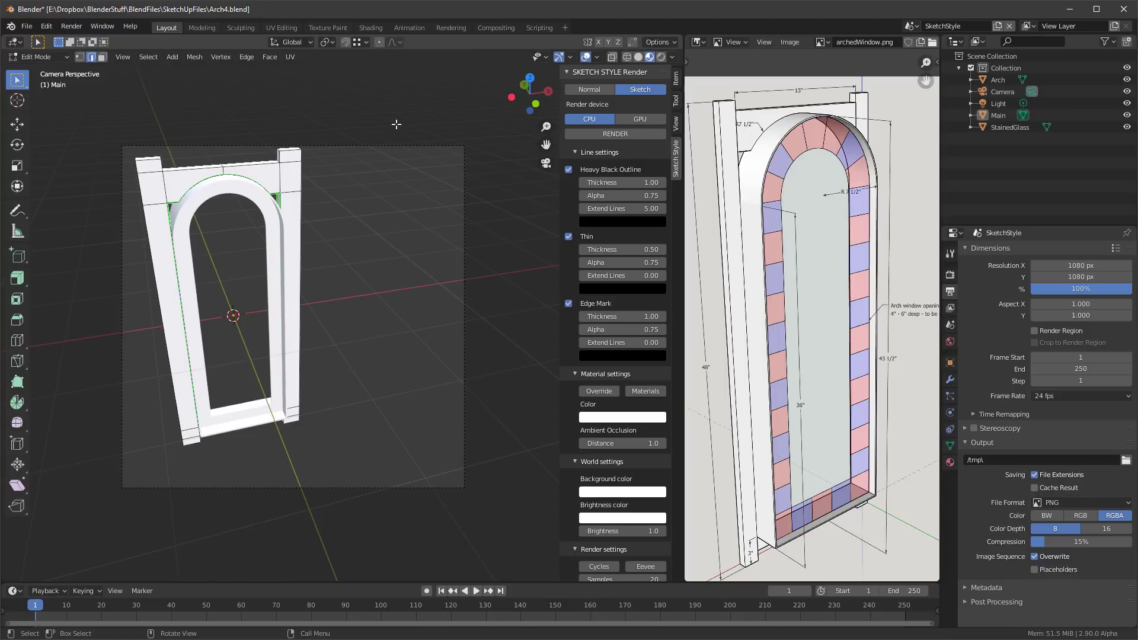
key(Tab)
click(676, 126)
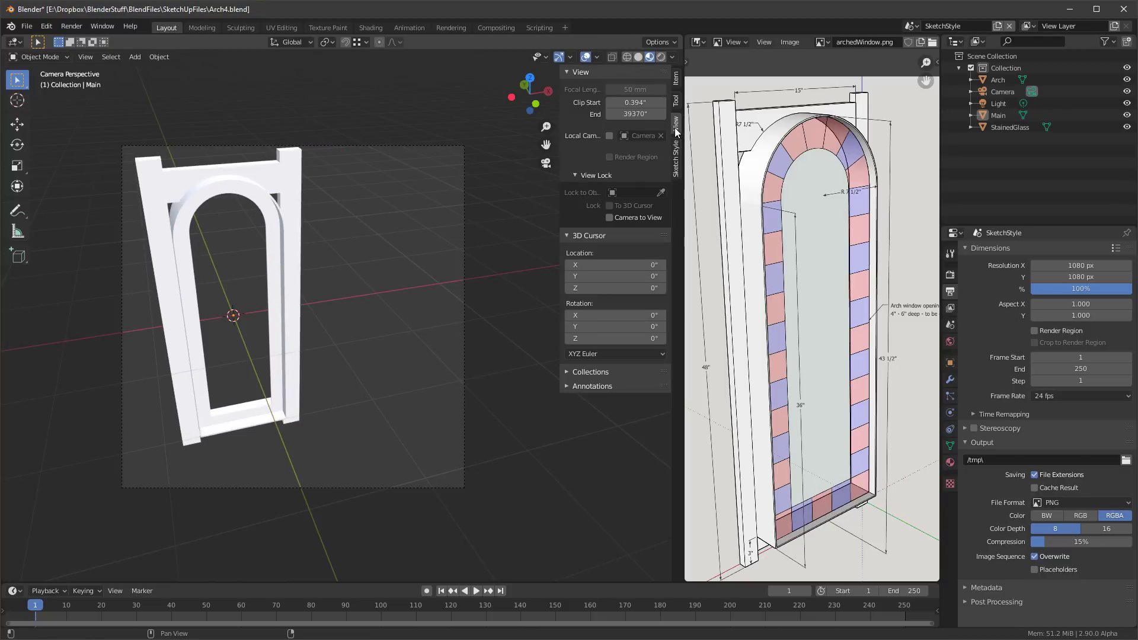
click(610, 217)
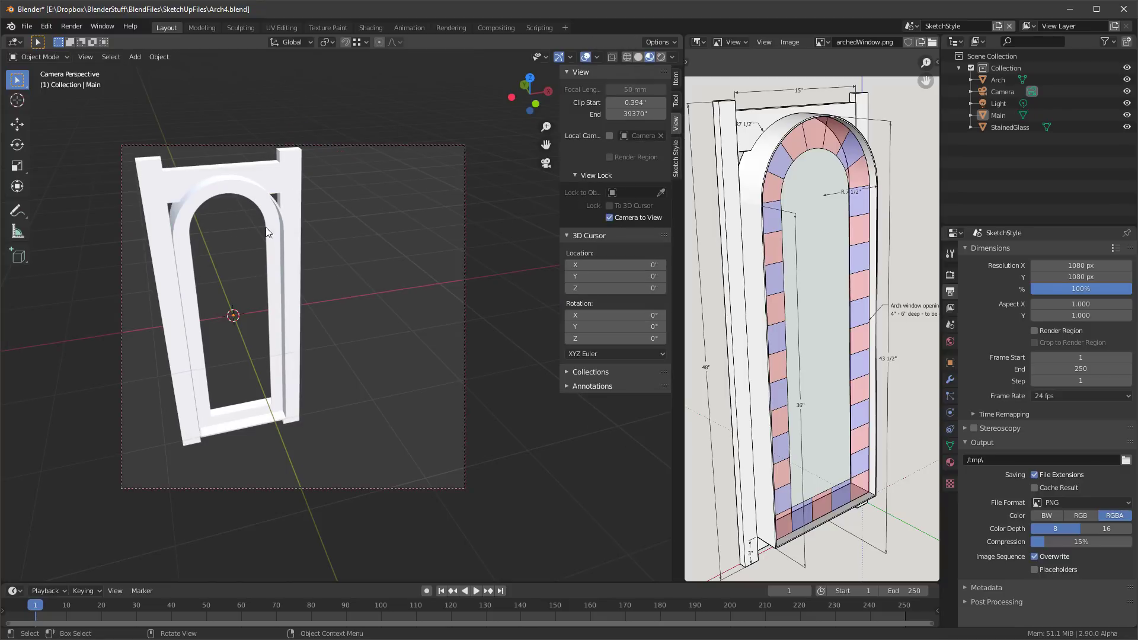
middle_drag(299, 261, 326, 225)
scroll(318, 233, up, 2)
scroll(318, 233, down, 2)
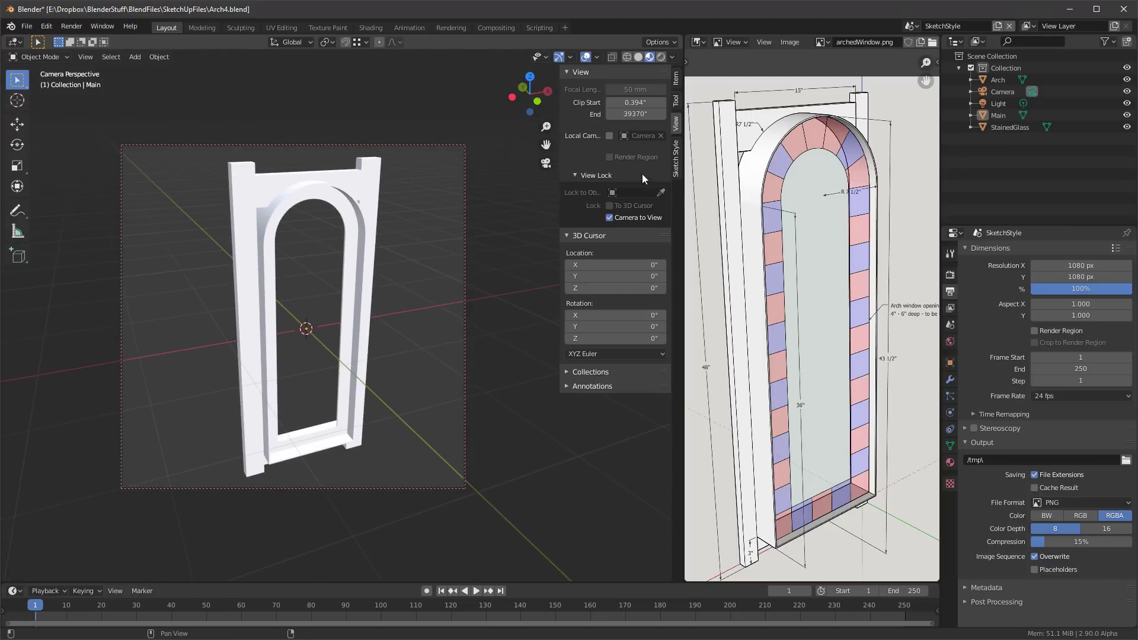
click(609, 217)
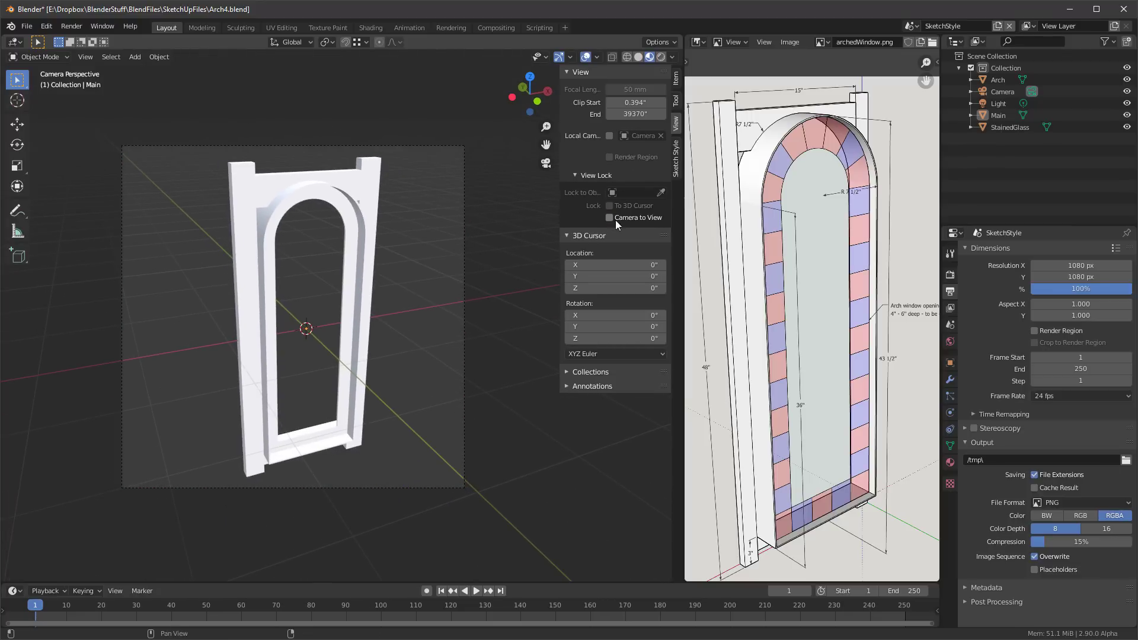
Set the Sketch Style render engine to Eevee and show rendered shading with Ambient Occlusion enabled
click(676, 159)
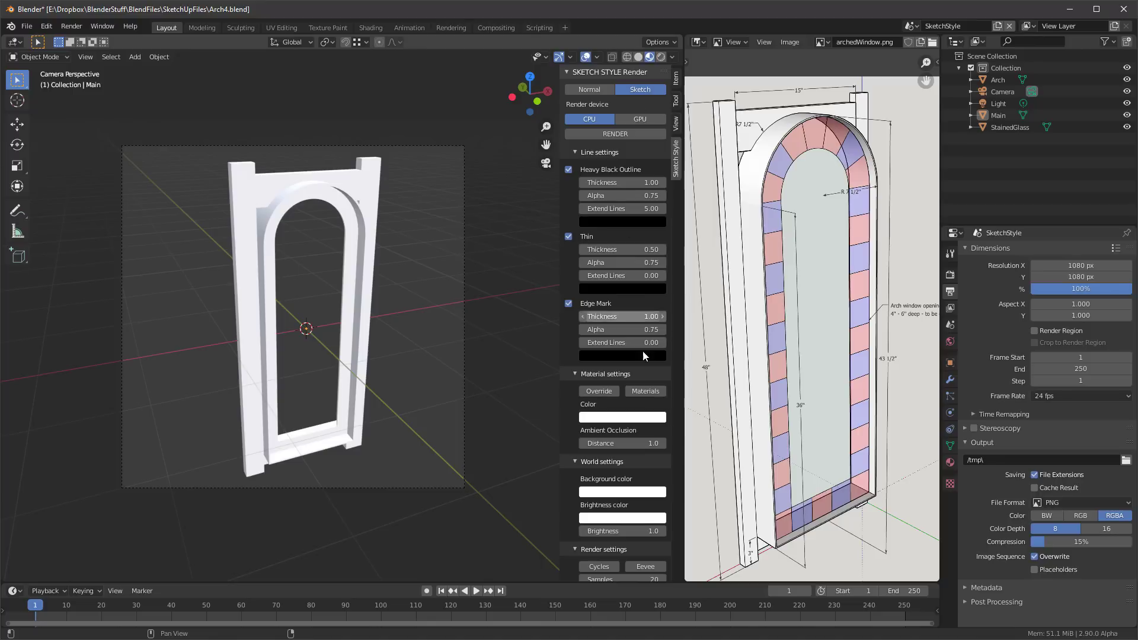
scroll(656, 462, down, 3)
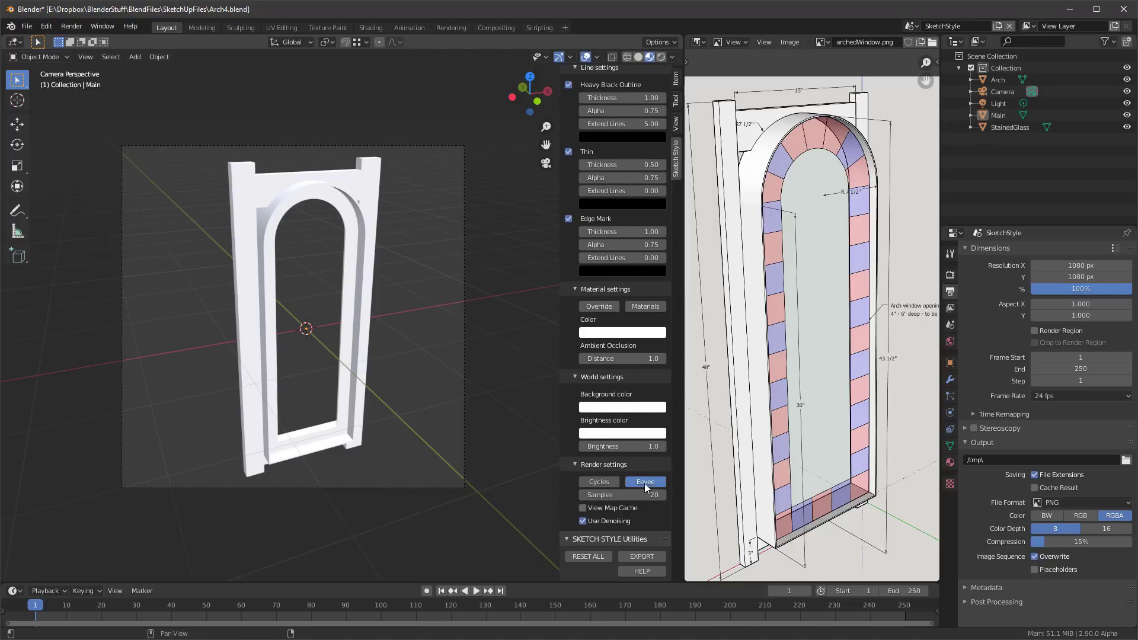
click(645, 482)
click(661, 57)
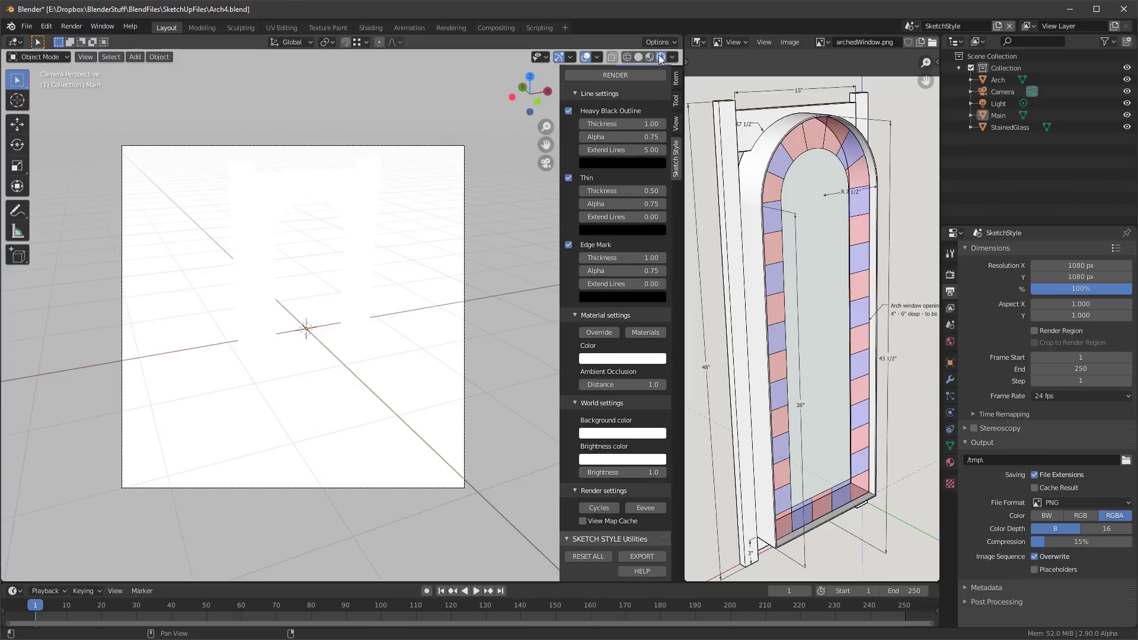
click(950, 275)
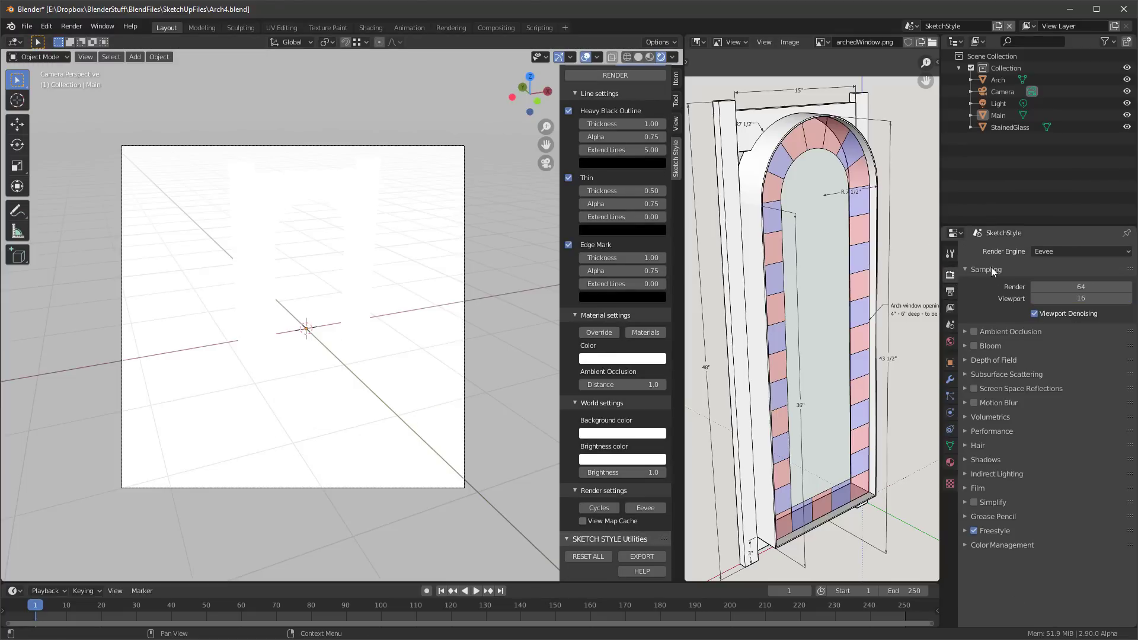
click(973, 332)
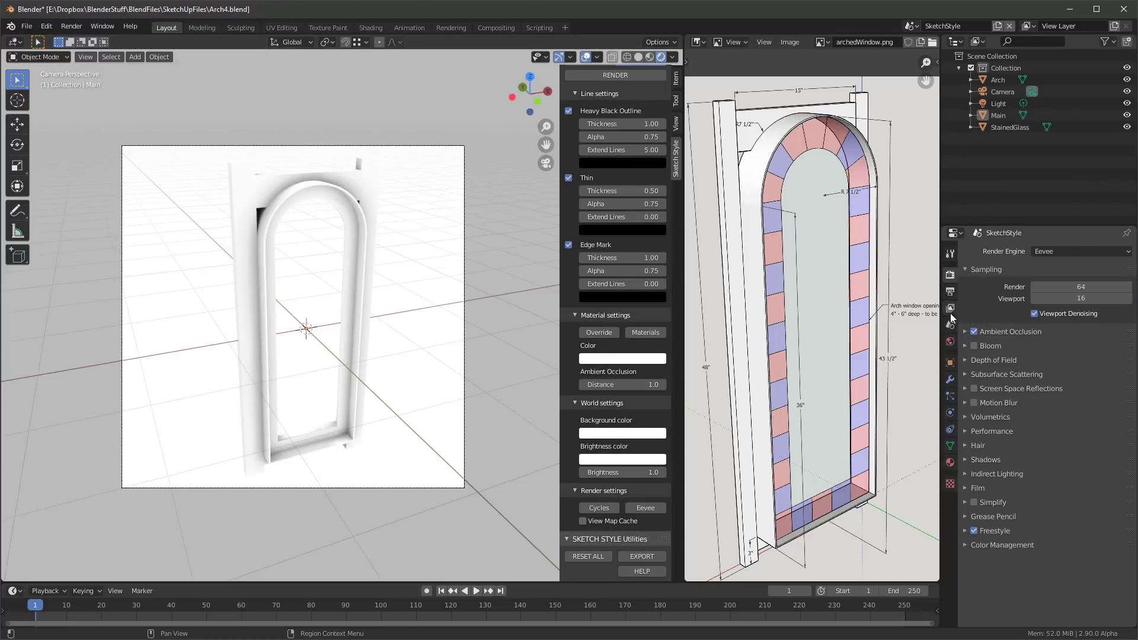
Make the StainedGlass object use its own materials instead of the override, and render the image to check it
click(340, 208)
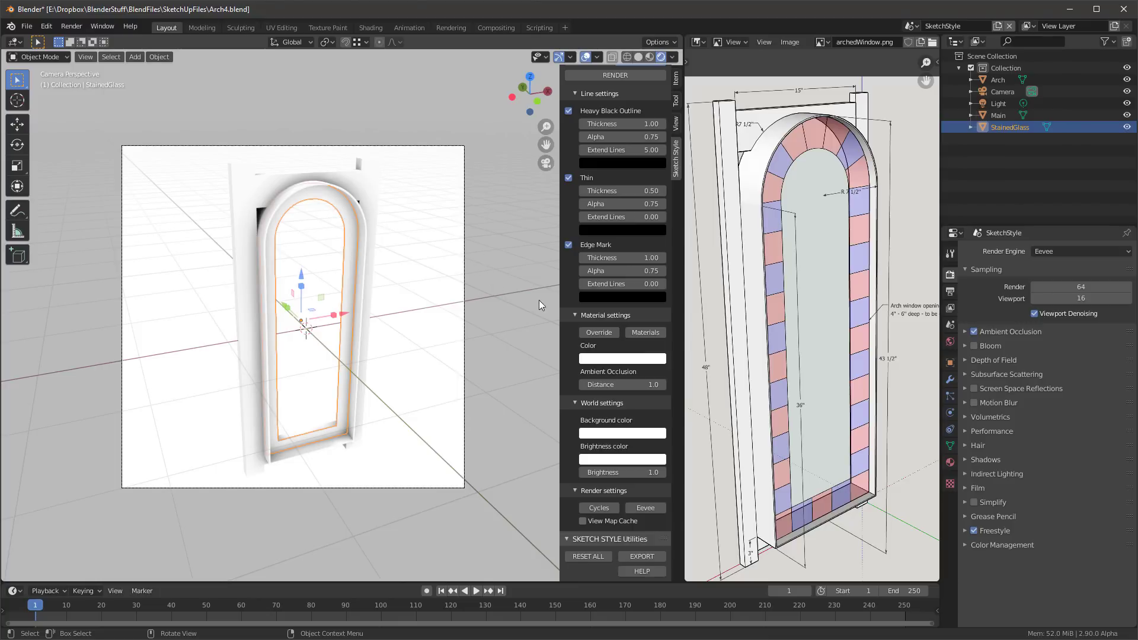
click(646, 331)
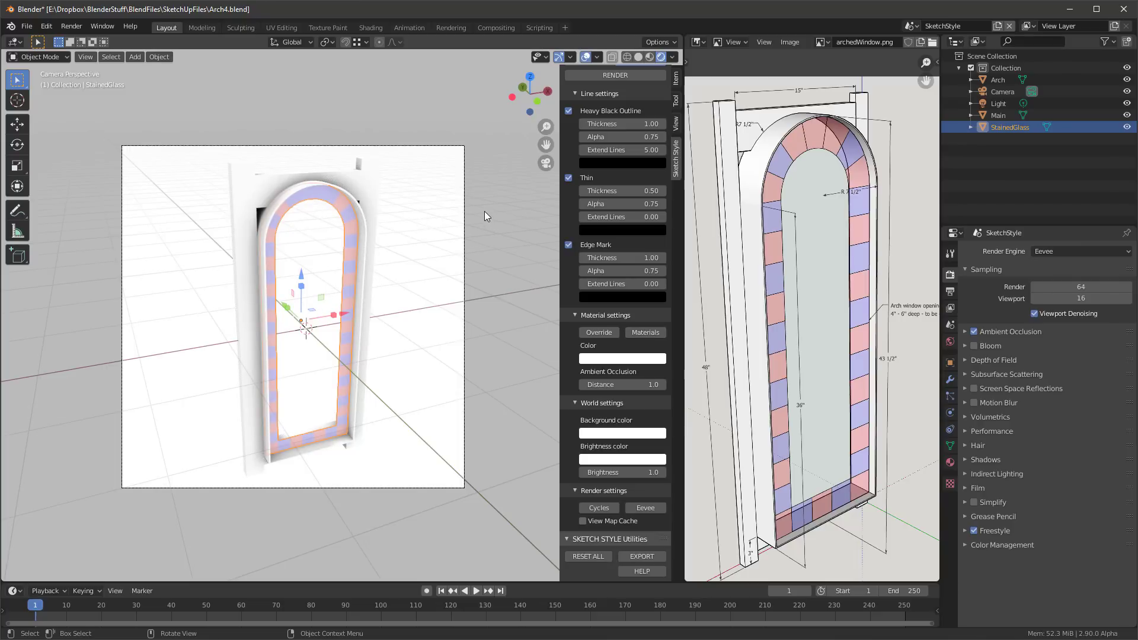
key(F12)
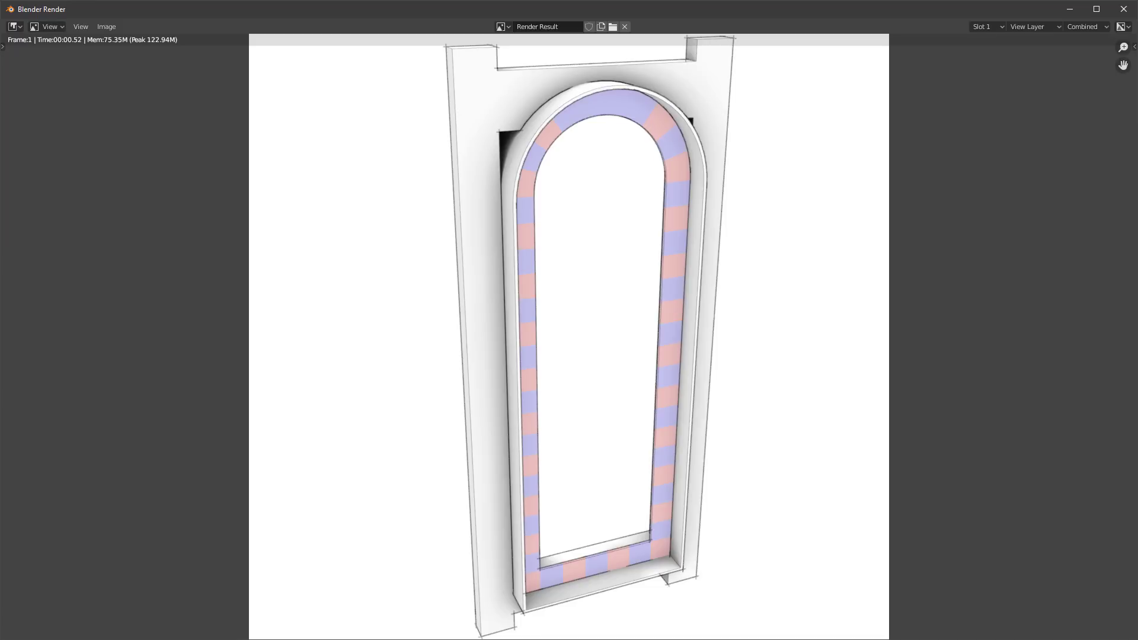
click(1123, 8)
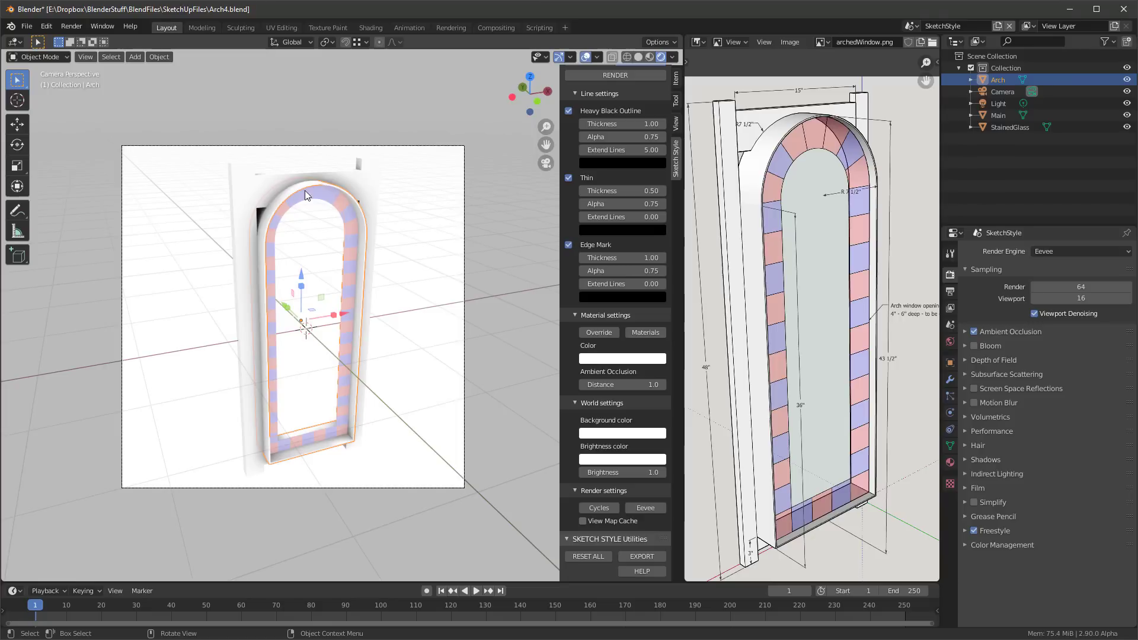
Isolate the StainedGlass object in local view and display it in Solid shading
click(323, 203)
key(KP_Divide)
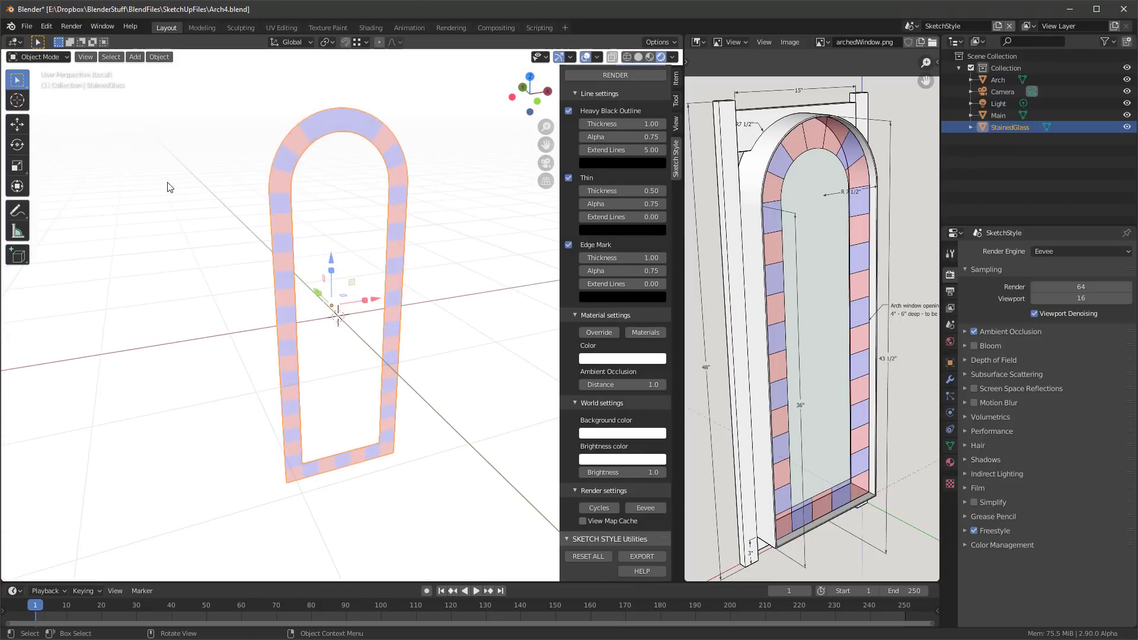
key(z)
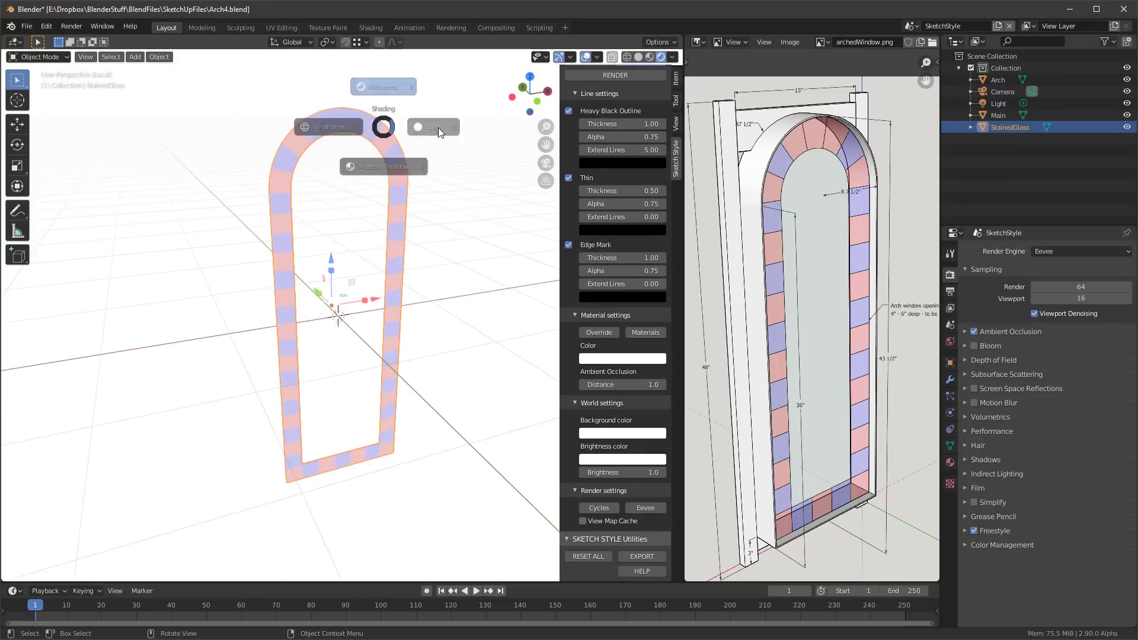
click(438, 127)
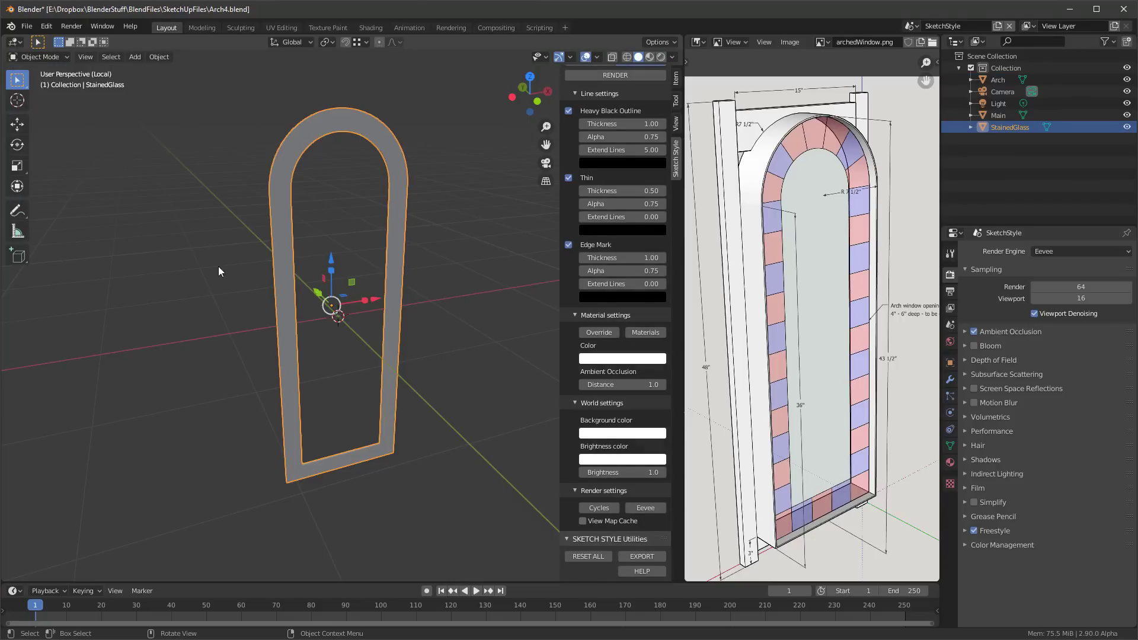
key(z)
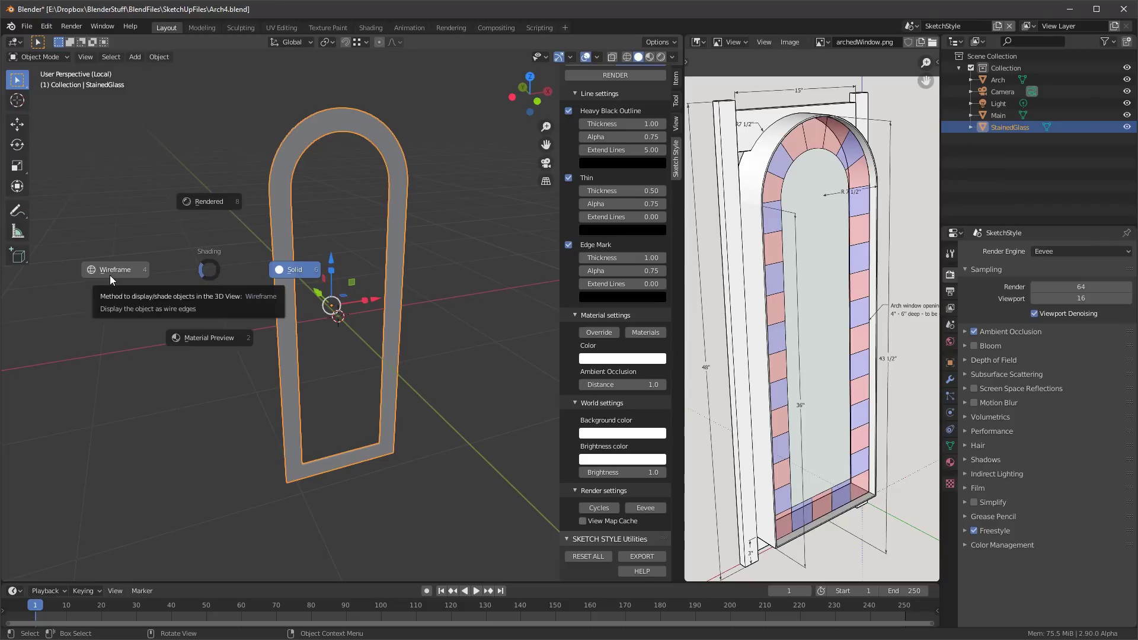
click(284, 270)
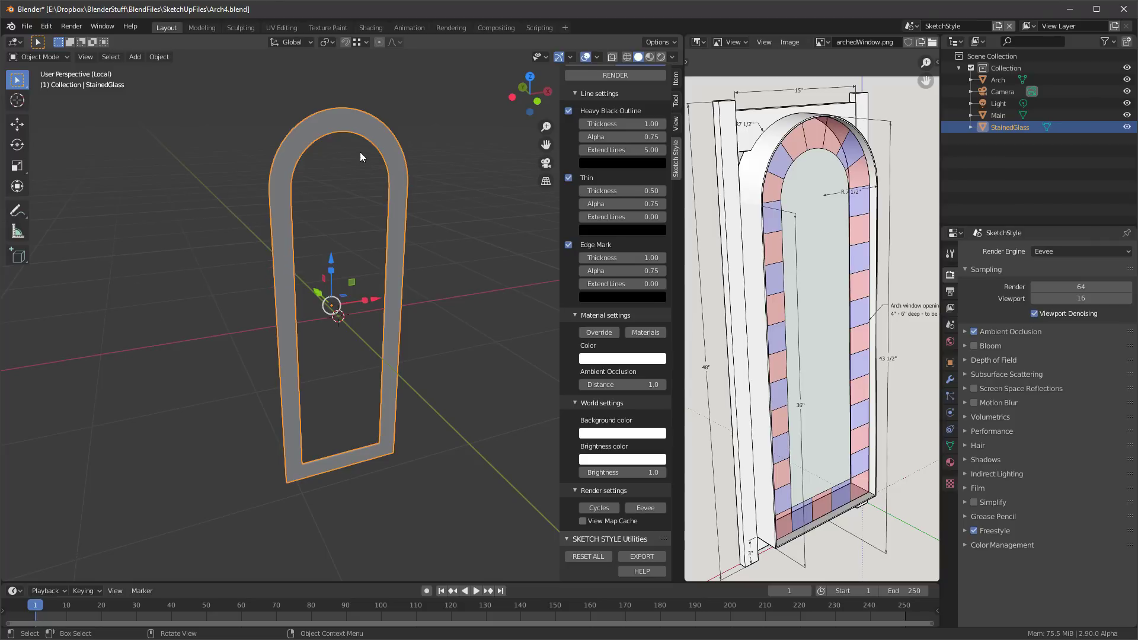
Show StainedGlass in Material Preview shading and, in Edit Mode, select the faces assigned the blue material
key(z)
click(187, 350)
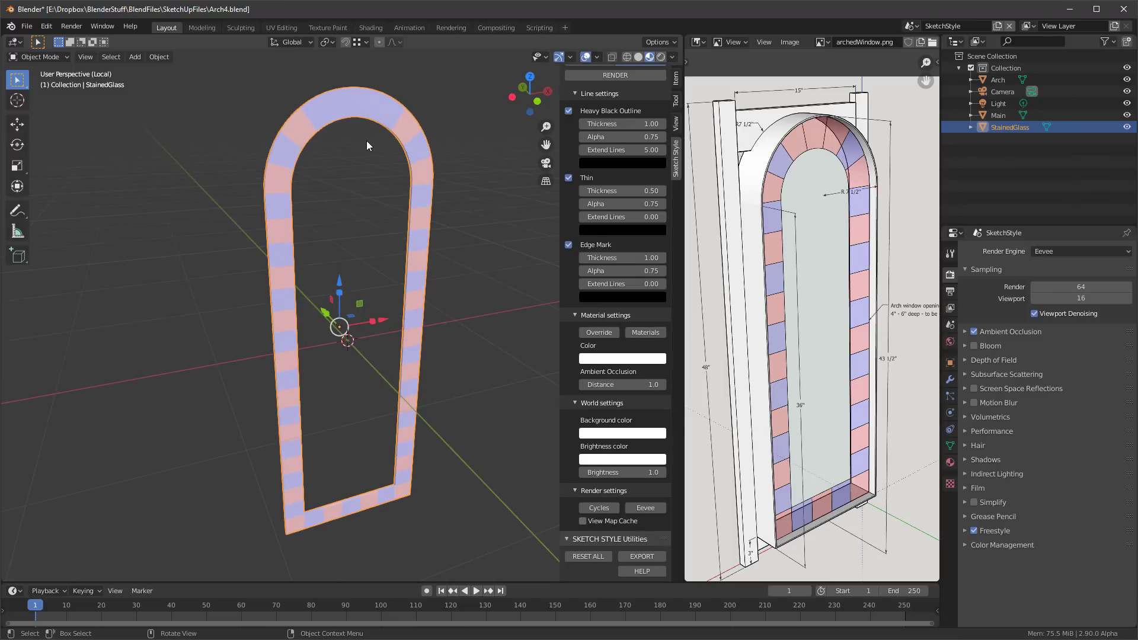
key(Tab)
middle_drag(364, 148, 387, 123)
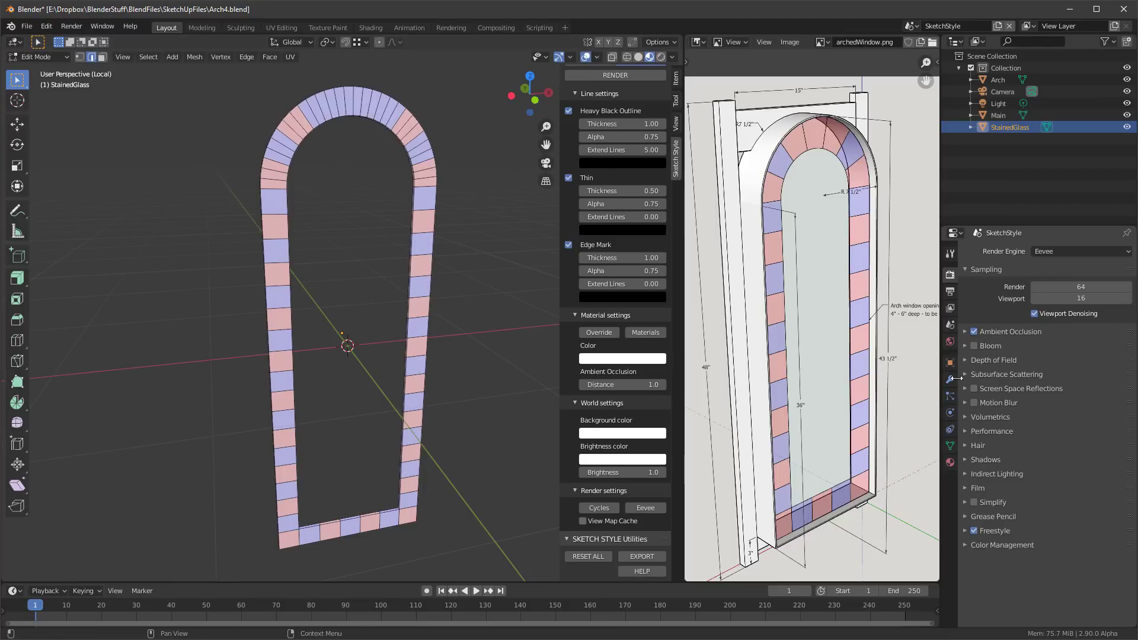
click(950, 462)
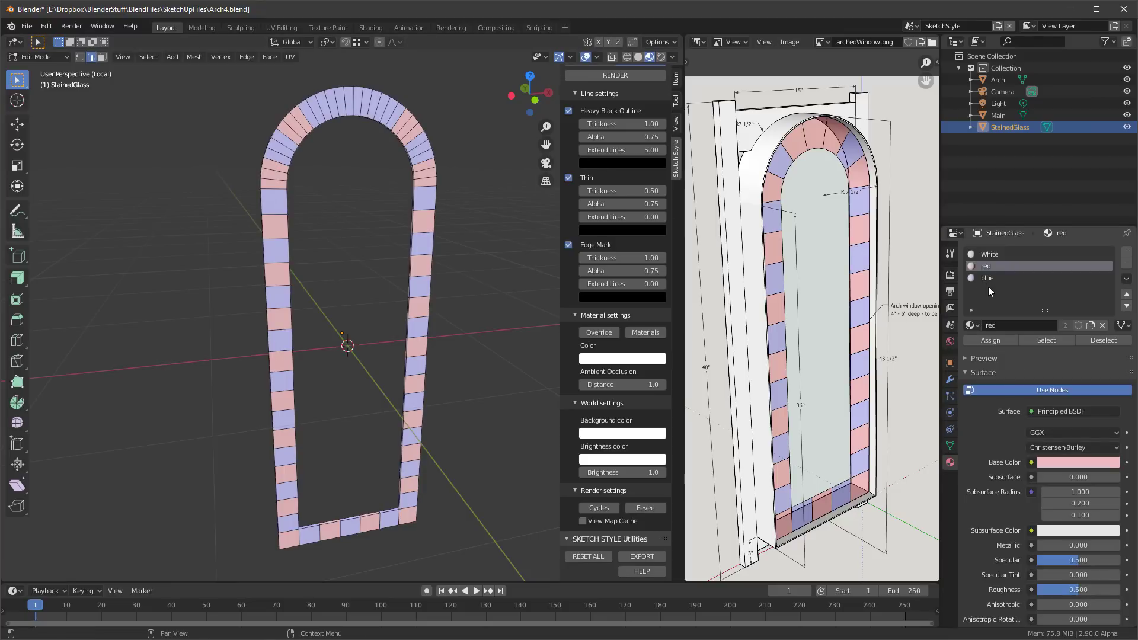
click(1054, 340)
middle_drag(320, 194, 340, 190)
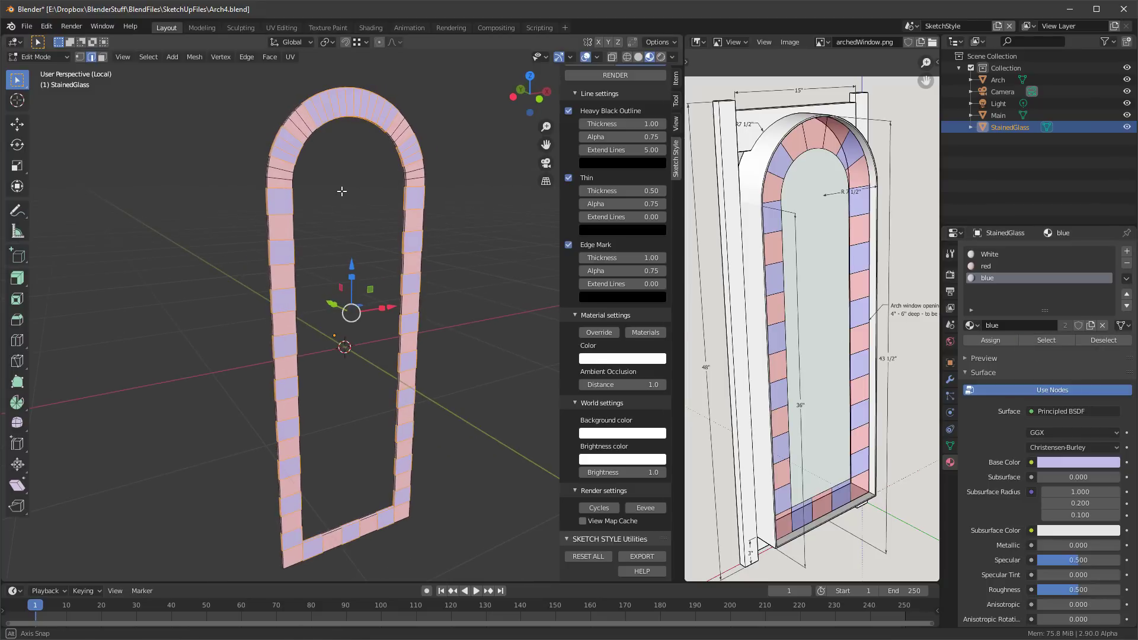
Mark the boundary loops of the selected blue faces as Freestyle edges, then return to Object Mode and exit local view
click(148, 57)
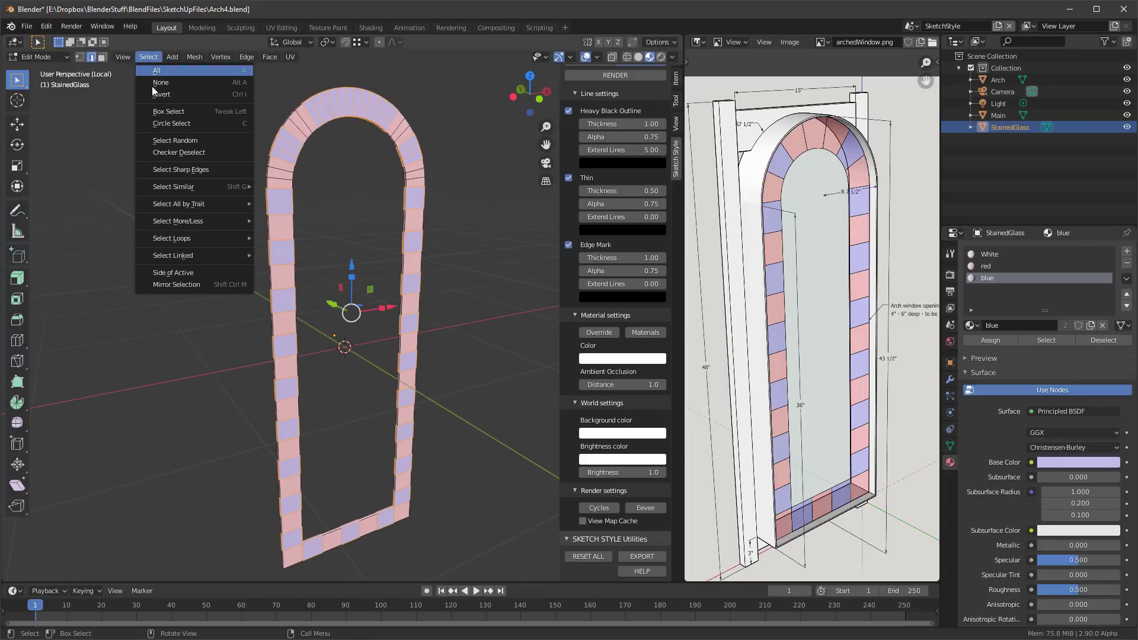
mouse_move(205, 237)
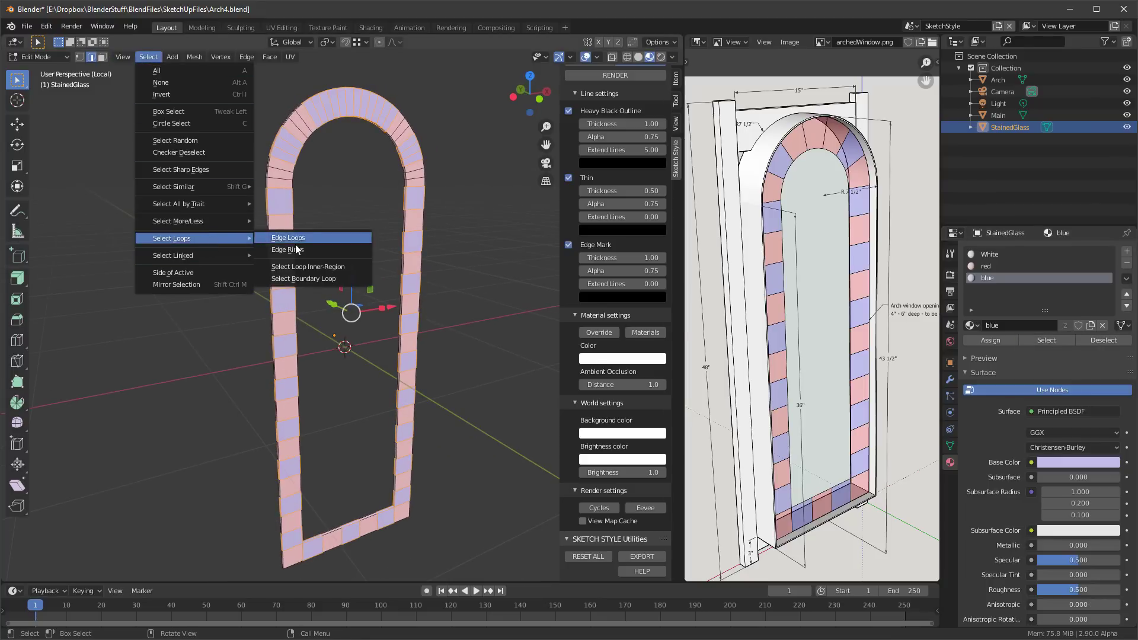
click(313, 278)
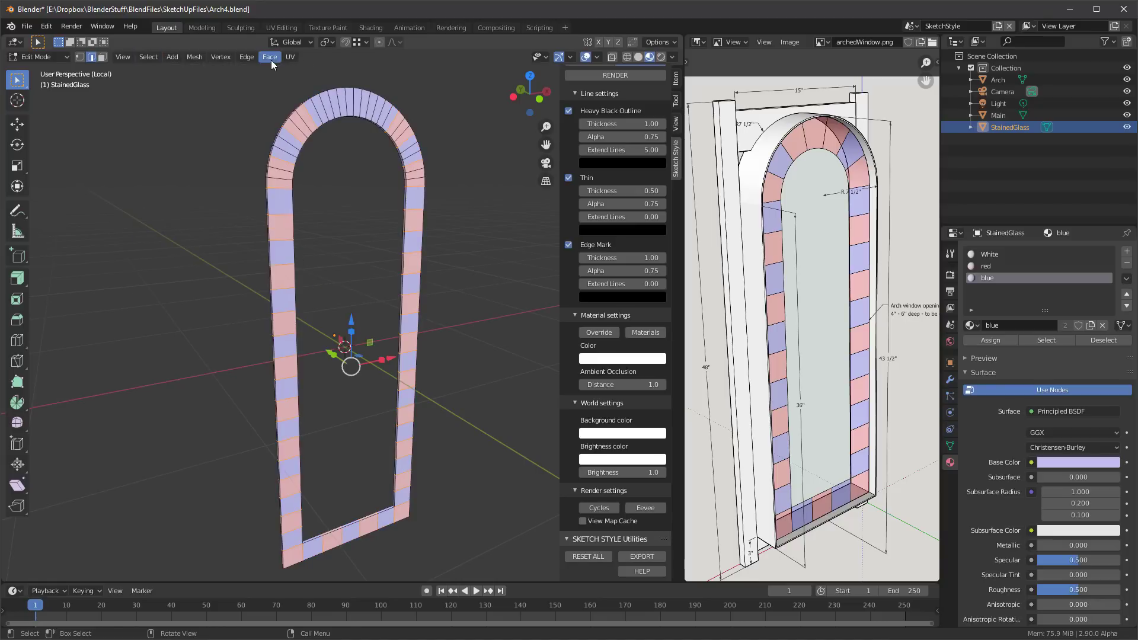
click(250, 59)
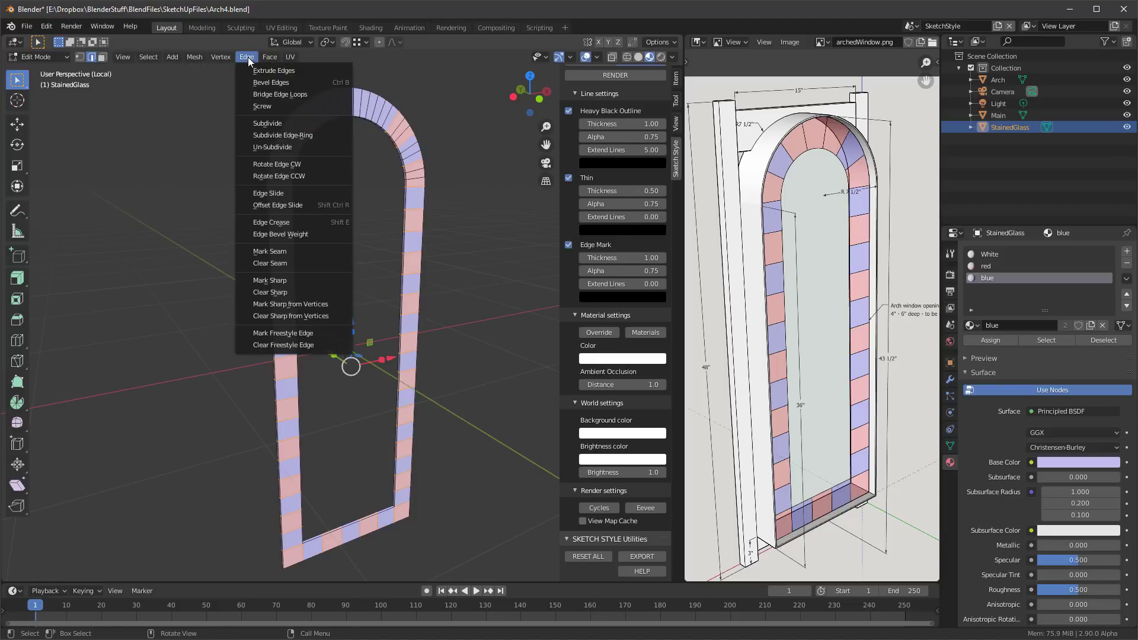
click(309, 333)
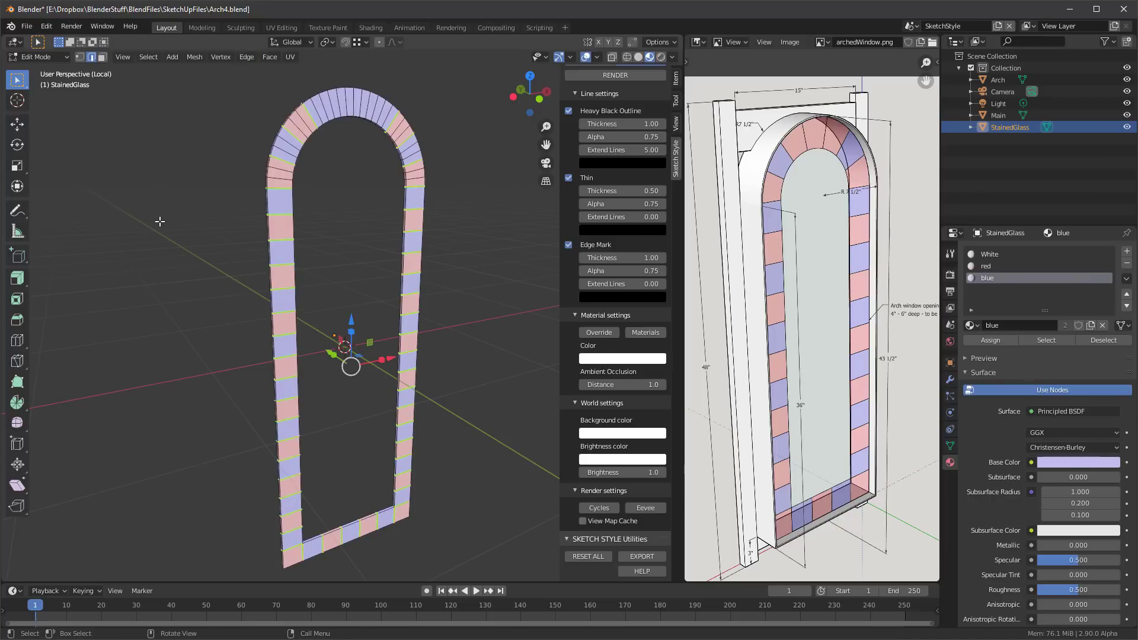
key(Tab)
key(KP_Divide)
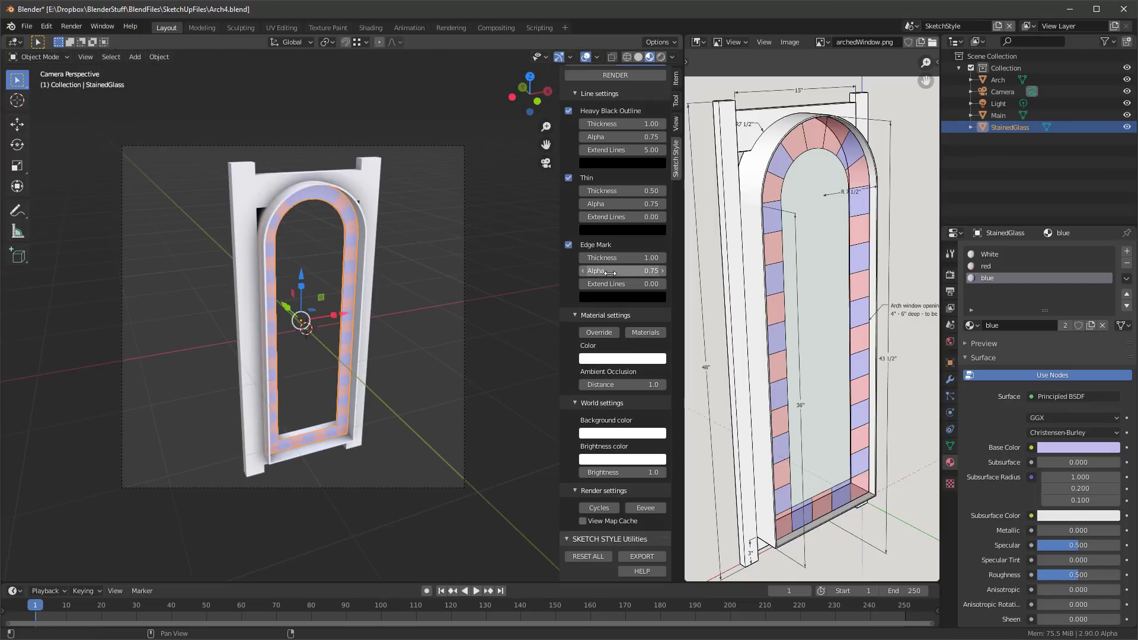
Set Alpha to 1.00 for the Edge Mark, Thin and Heavy Black Outline line styles
drag(609, 271, 646, 271)
drag(605, 204, 646, 204)
drag(598, 137, 646, 137)
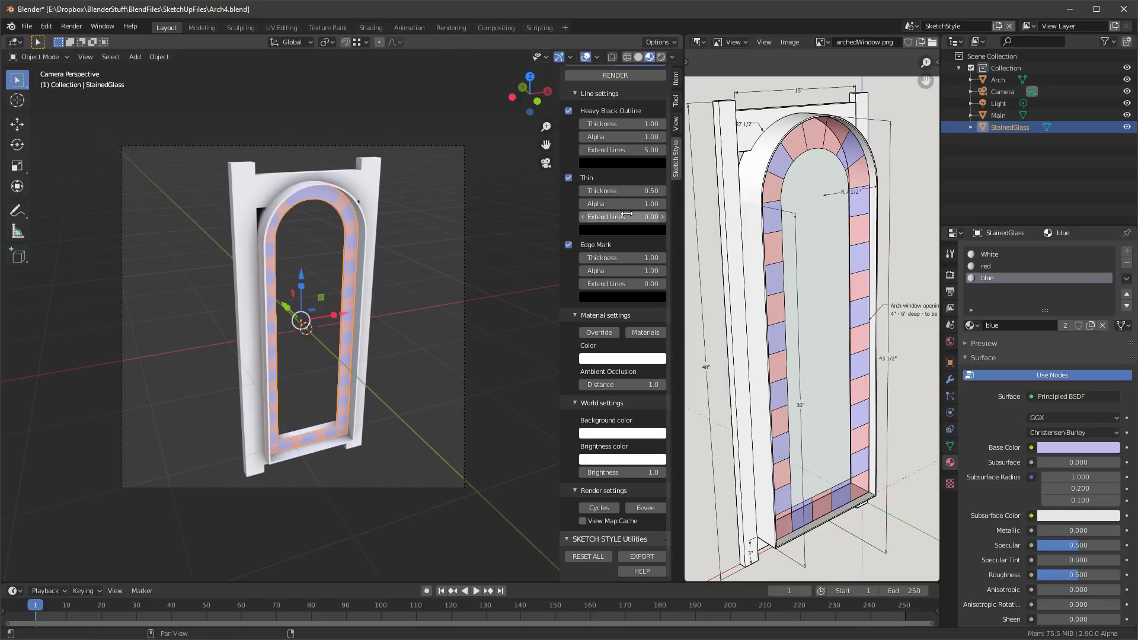
Set the Heavy Black Outline's Extend Lines to 2.00 and render the image
click(646, 150)
text(5.0)
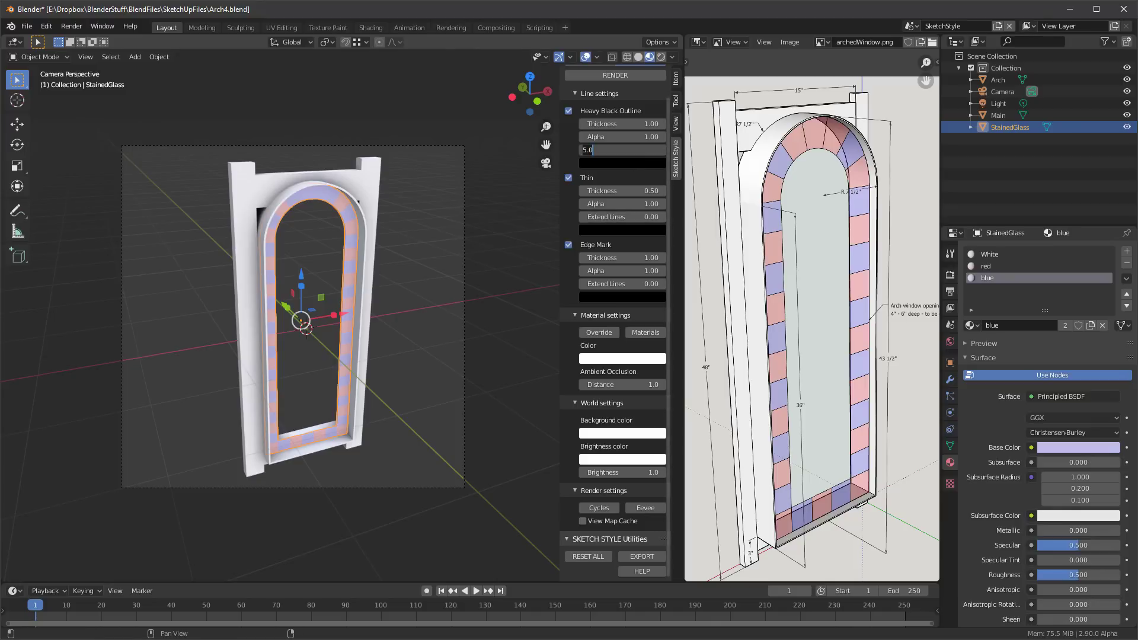
key(Return)
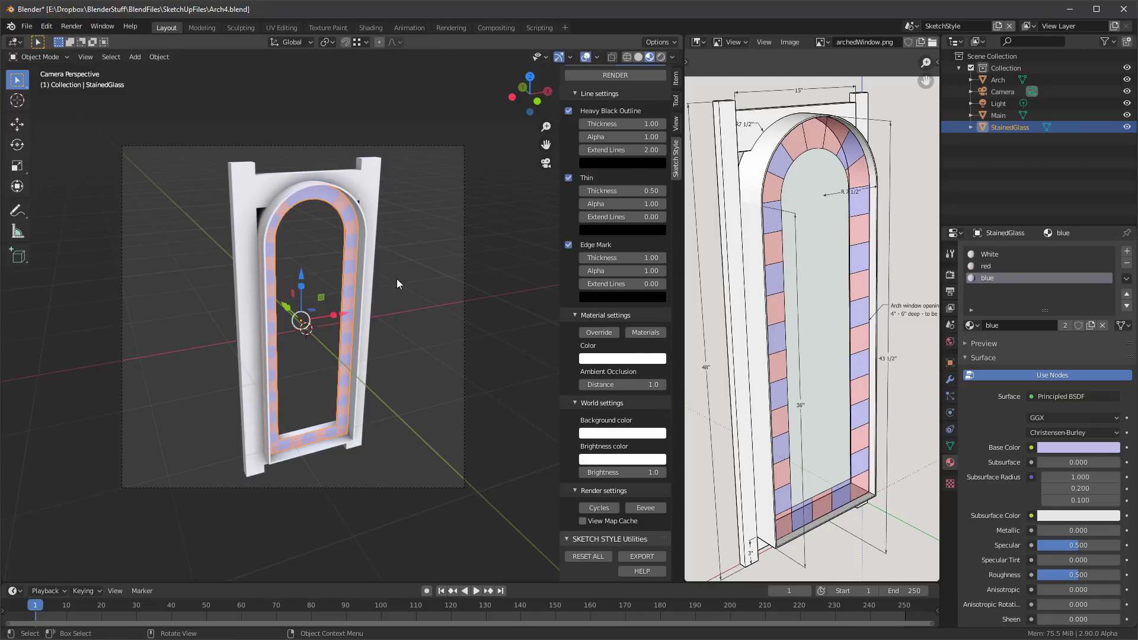
key(F12)
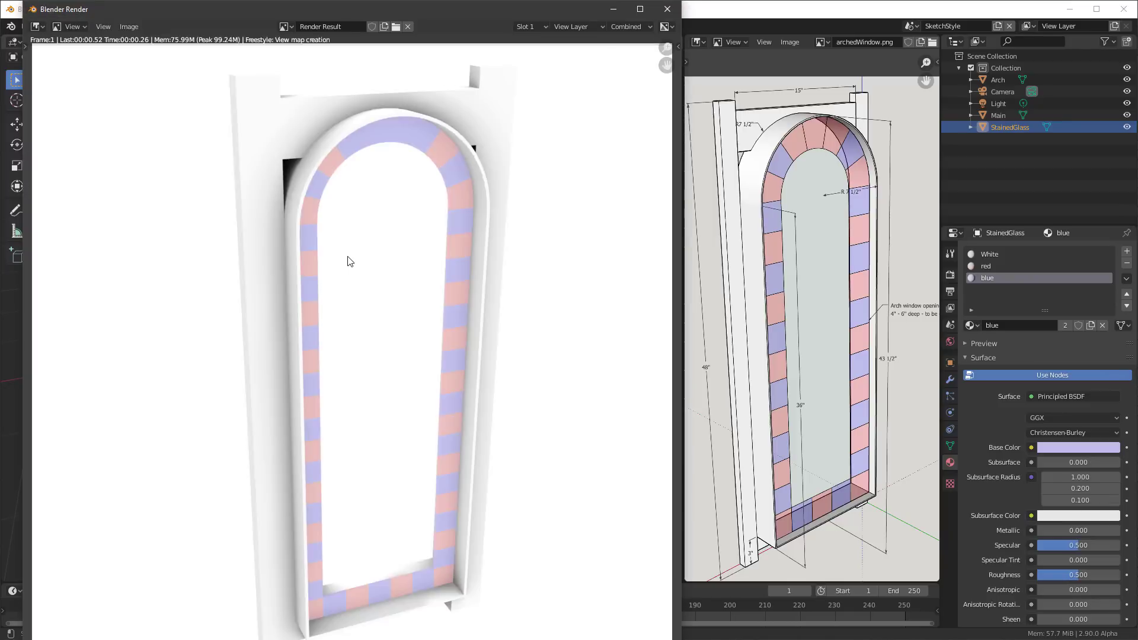